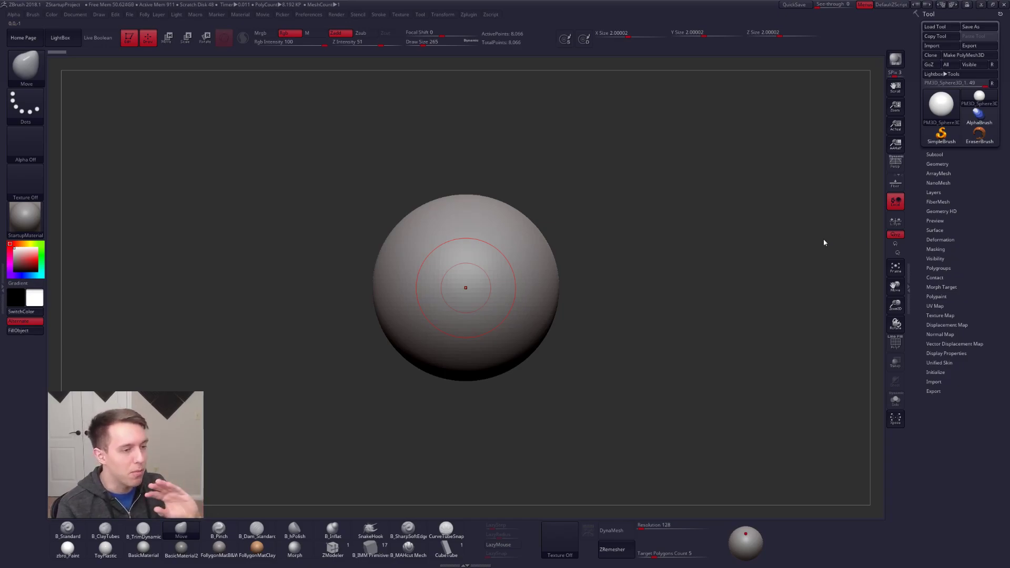
Step: Show the subtool list and make the Figur 3 body the active subtool, viewed from the front
click(935, 154)
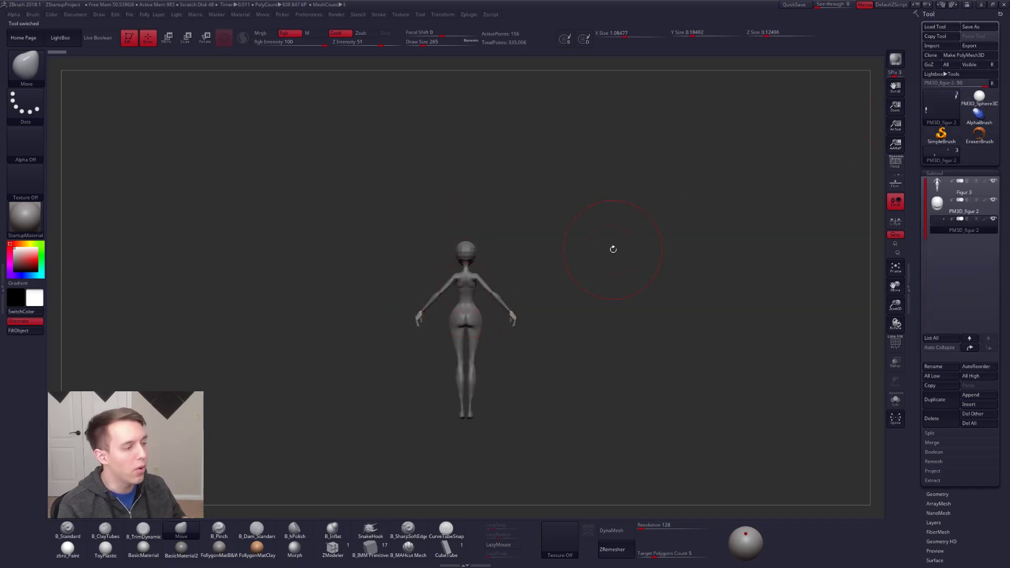
alt+click(464, 298)
mouse_move(658, 305)
mouse_down()
mouse_move(581, 306)
mouse_move(502, 234)
mouse_move(557, 271)
mouse_move(518, 265)
mouse_move(549, 262)
mouse_up()
key(space)
click(561, 272)
key(ctrl+shift+f)
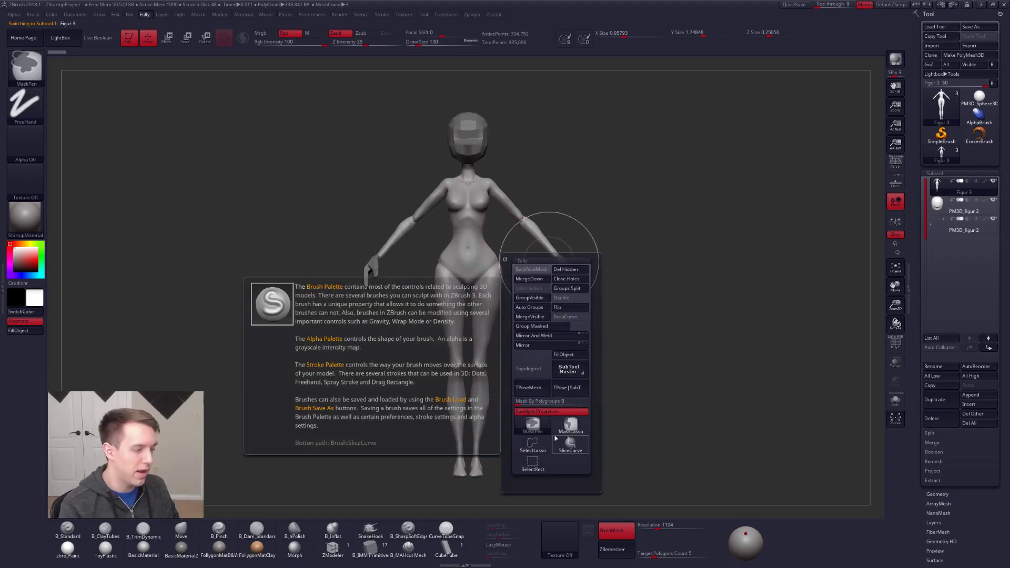
click(555, 413)
alt+drag(664, 312, 674, 318)
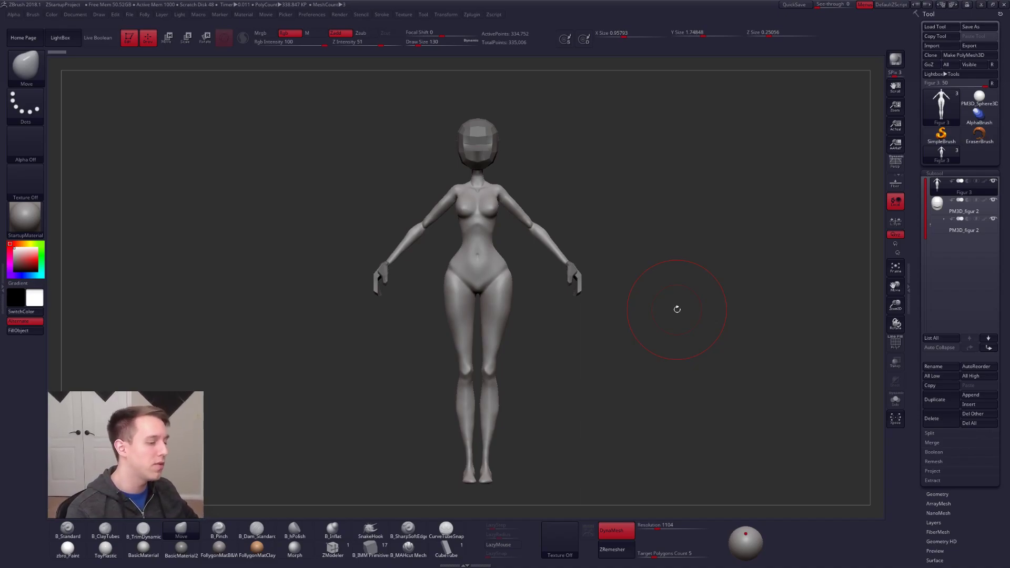
Step: Isolate the body from the other subtools and adjust the outer thigh contour with the Move brush at draw size 61
mouse_move(677, 309)
alt+mouse_down()
mouse_move(669, 342)
mouse_move(653, 351)
alt+mouse_up()
key(space)
drag(539, 311, 528, 312)
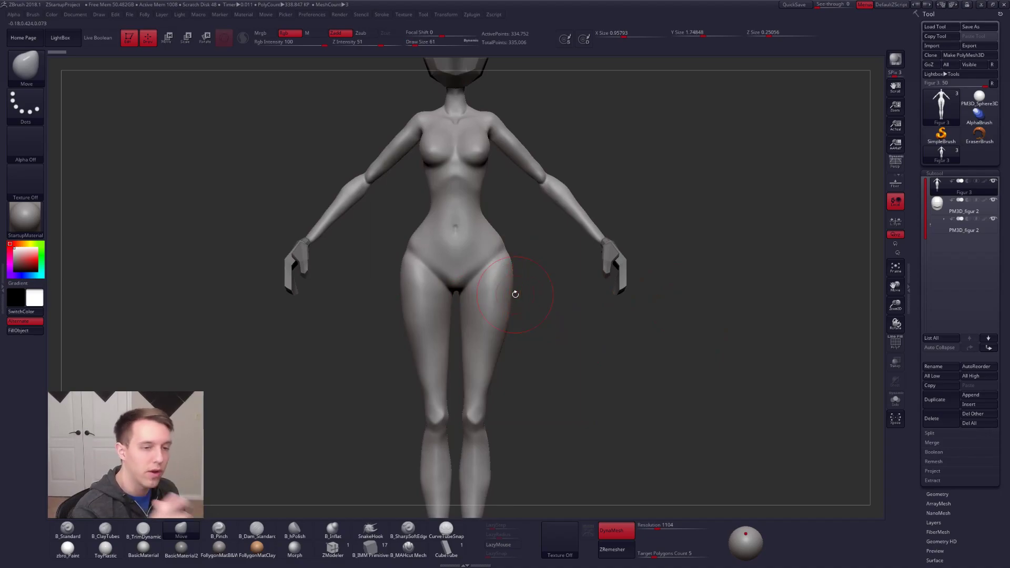
alt+drag(631, 333, 673, 310)
drag(555, 276, 552, 275)
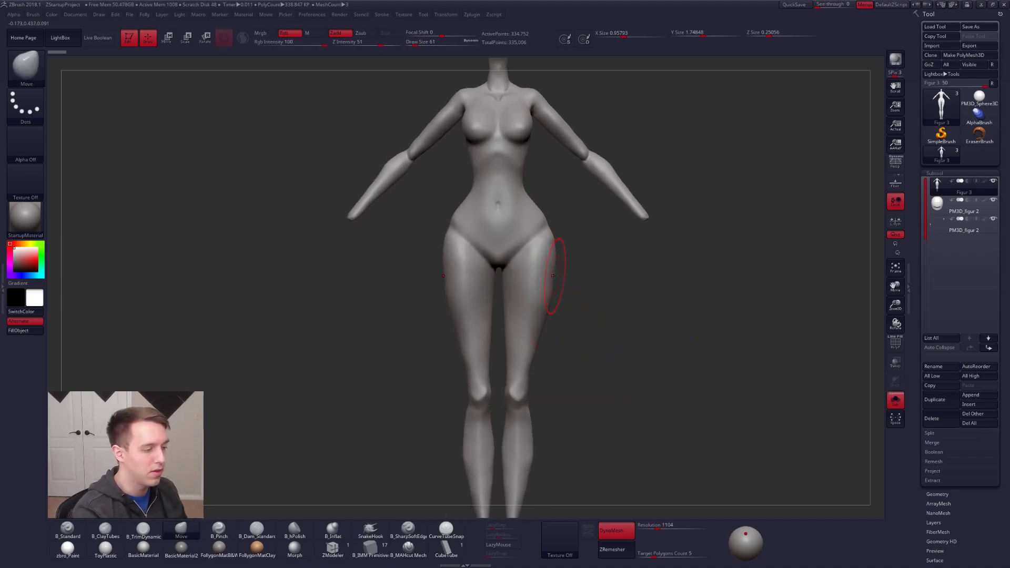
alt+drag(615, 316, 613, 357)
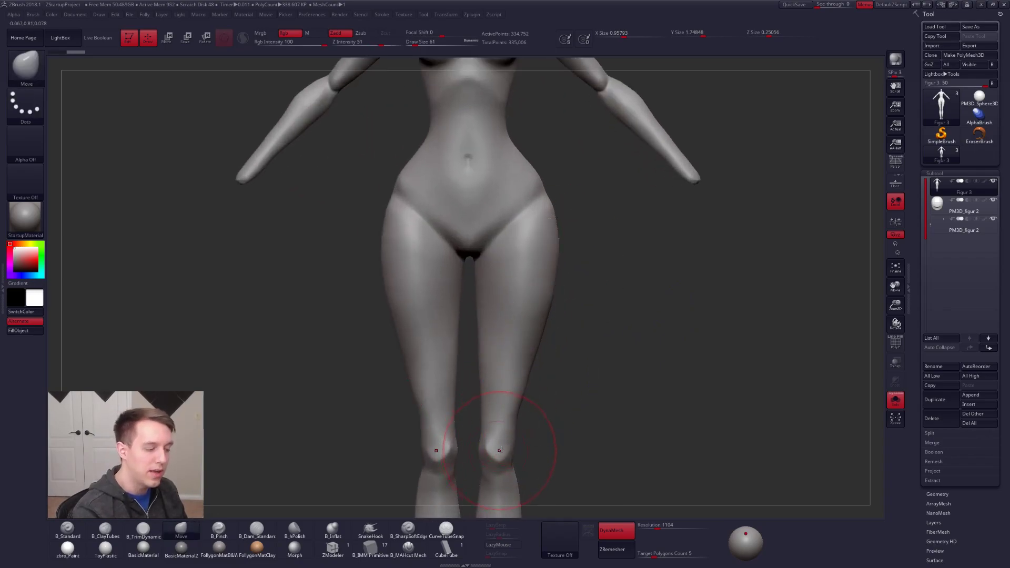
Step: Reshape and smooth the crease between hips and front thighs at draw size 54, briefly checking the polygroup wireframe
key(space)
drag(535, 220, 532, 220)
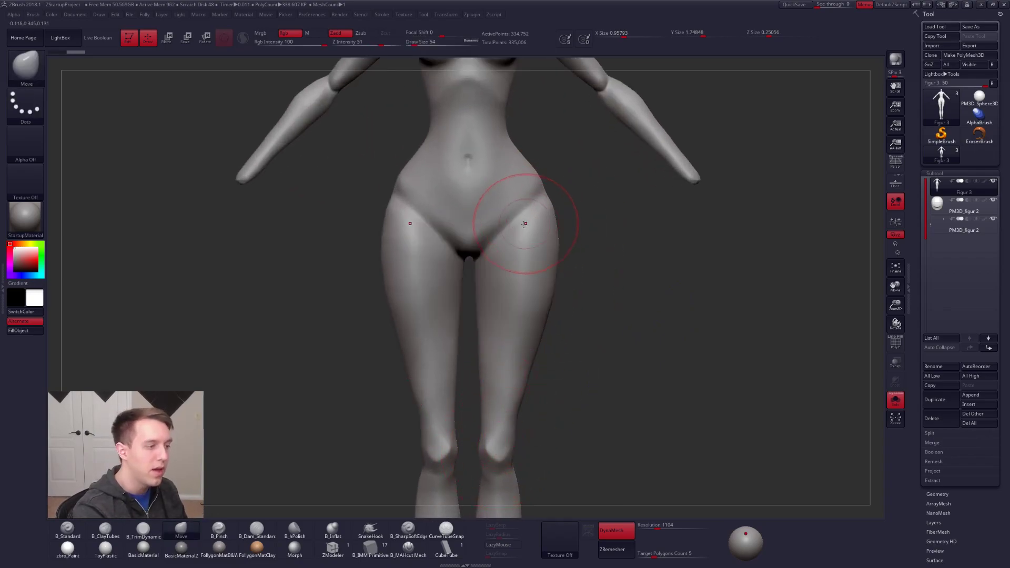
right_drag(527, 223, 532, 268)
key(shift+f)
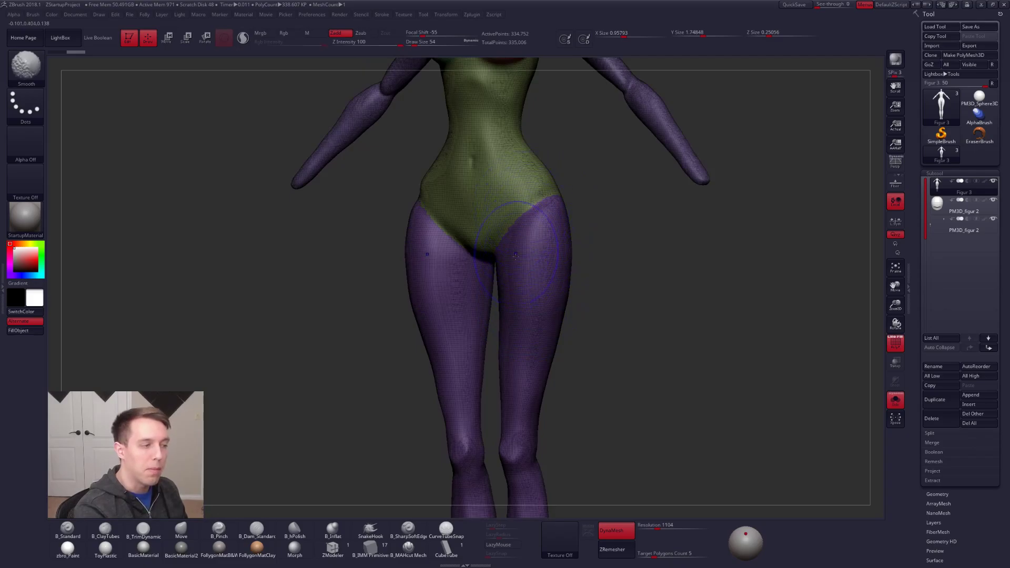
key(shift+f)
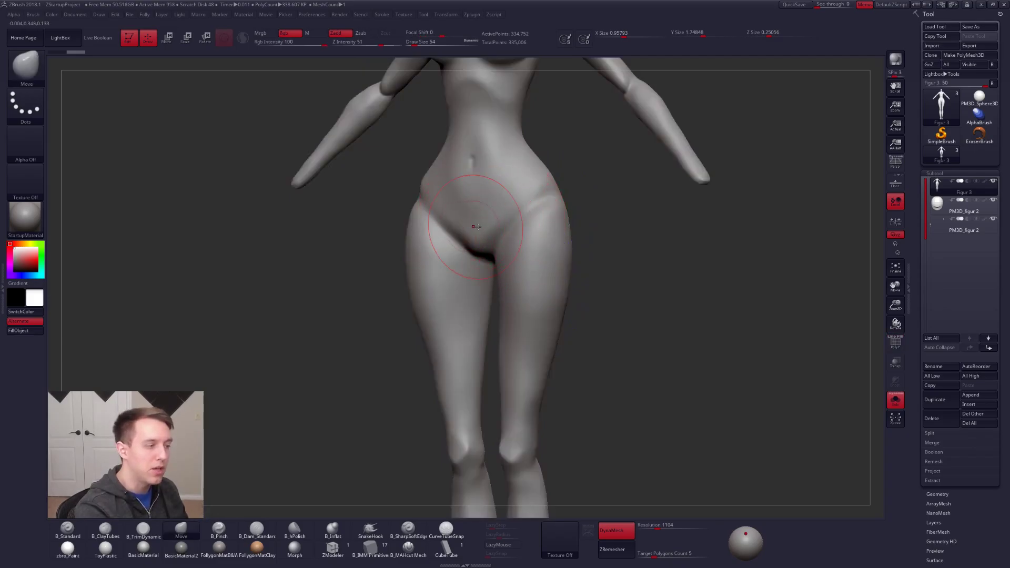
Step: Flatten the front plane of the upper thighs with the TrimDynamic brush
key(b)
key(c)
key(t)
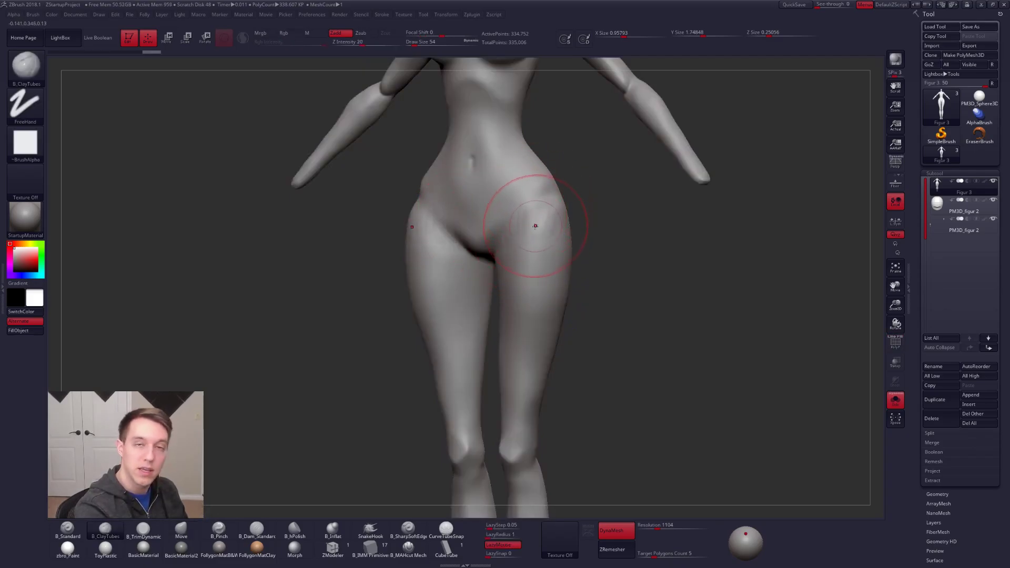
key(b)
key(t)
key(d)
mouse_move(547, 198)
mouse_down()
mouse_move(516, 237)
mouse_move(538, 210)
mouse_move(549, 283)
mouse_move(535, 288)
mouse_up()
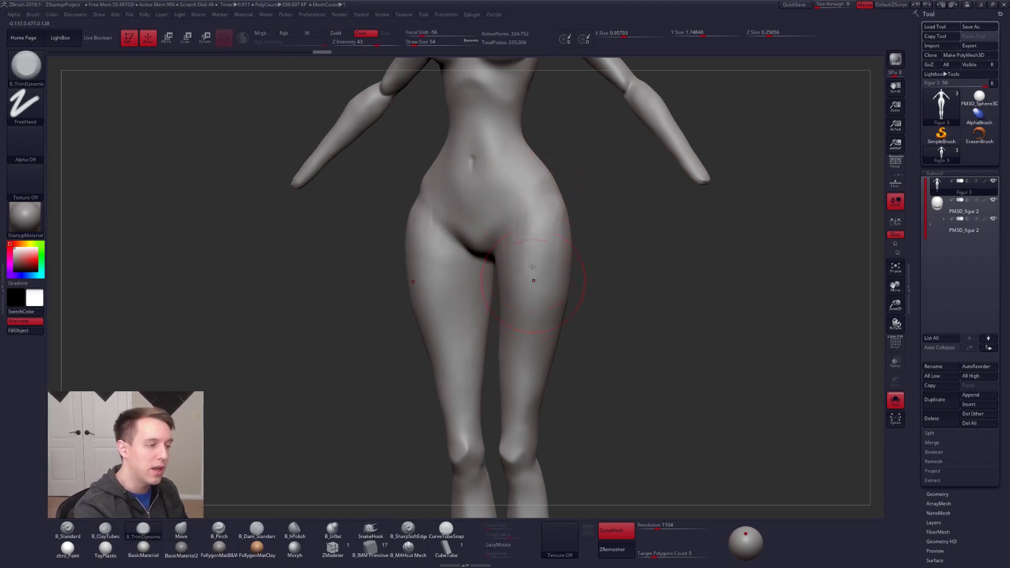
mouse_move(511, 278)
right_down()
mouse_move(473, 266)
mouse_move(466, 272)
right_up()
alt+right_drag(457, 306, 473, 263)
Step: Turn on perspective and reshape the outer side of the thighs with the Move brush
key(b)
key(m)
key(v)
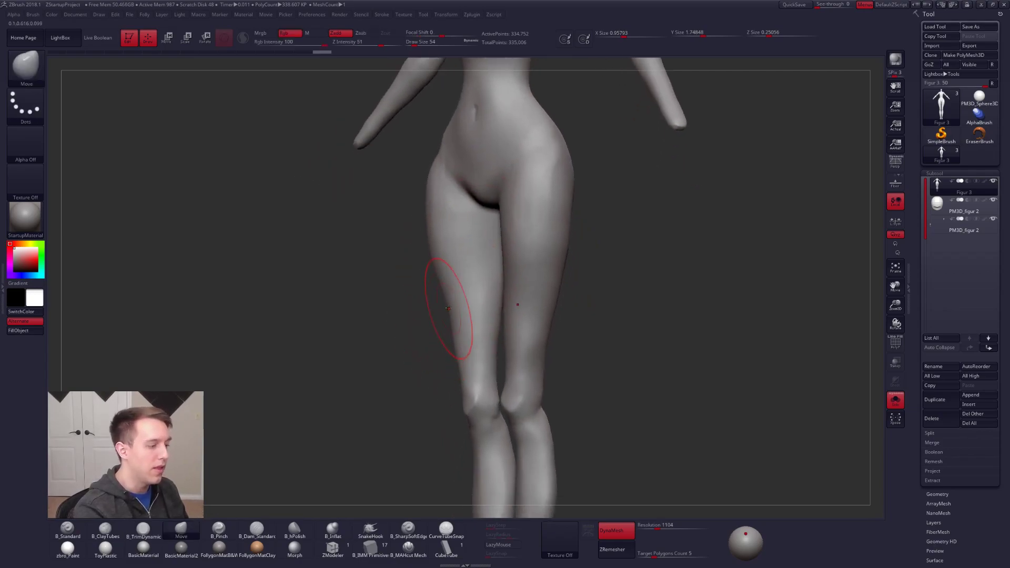
click(899, 167)
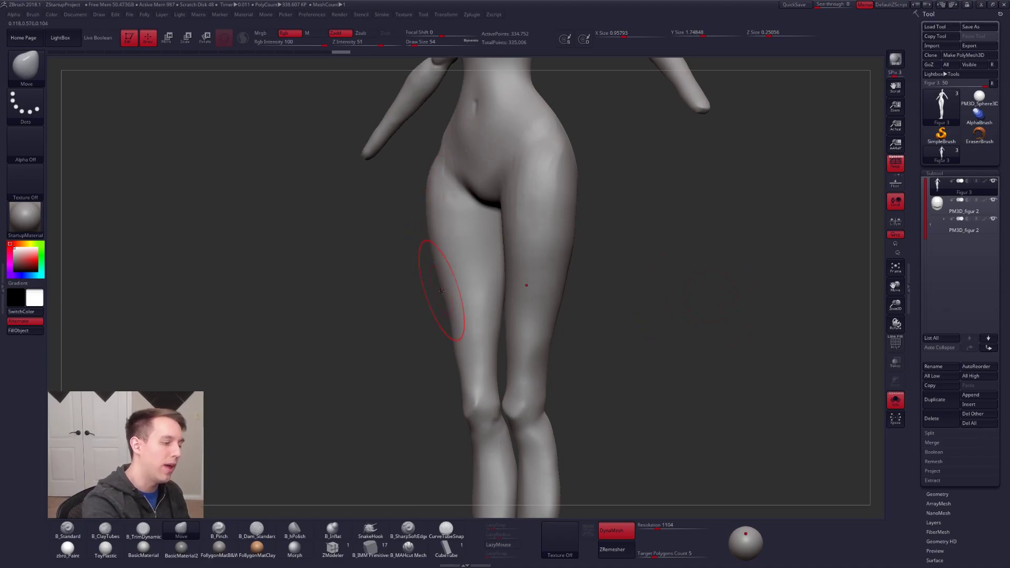
drag(449, 316, 457, 321)
shift+drag(423, 326, 378, 322)
drag(392, 231, 459, 288)
Step: Nudge the thigh contour from mid-thigh toward the knee with small Move brush strokes
alt+right_drag(468, 291, 547, 280)
drag(471, 302, 460, 286)
drag(476, 323, 471, 321)
drag(489, 358, 484, 356)
drag(476, 315, 470, 313)
mouse_move(470, 295)
alt+right_down()
mouse_move(488, 359)
mouse_move(500, 299)
mouse_move(521, 295)
alt+right_up()
Step: Trim the front of the thighs with vertical TrimDynamic strokes
key(3)
drag(451, 284, 457, 214)
drag(464, 307, 450, 207)
right_drag(456, 270, 461, 271)
drag(460, 252, 472, 326)
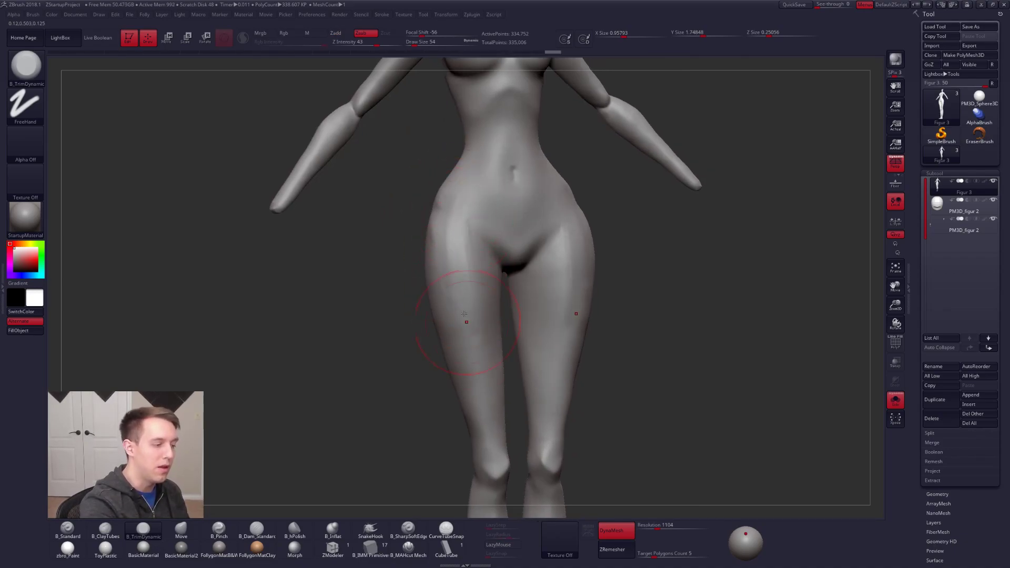
Step: Set the TrimDynamic draw size to 61 and continue planing the outer thigh from a three-quarter view
right_drag(566, 304, 604, 301)
key(space)
click(584, 266)
ctrl+right_drag(604, 301, 595, 287)
key(space)
click(569, 281)
drag(557, 359, 572, 316)
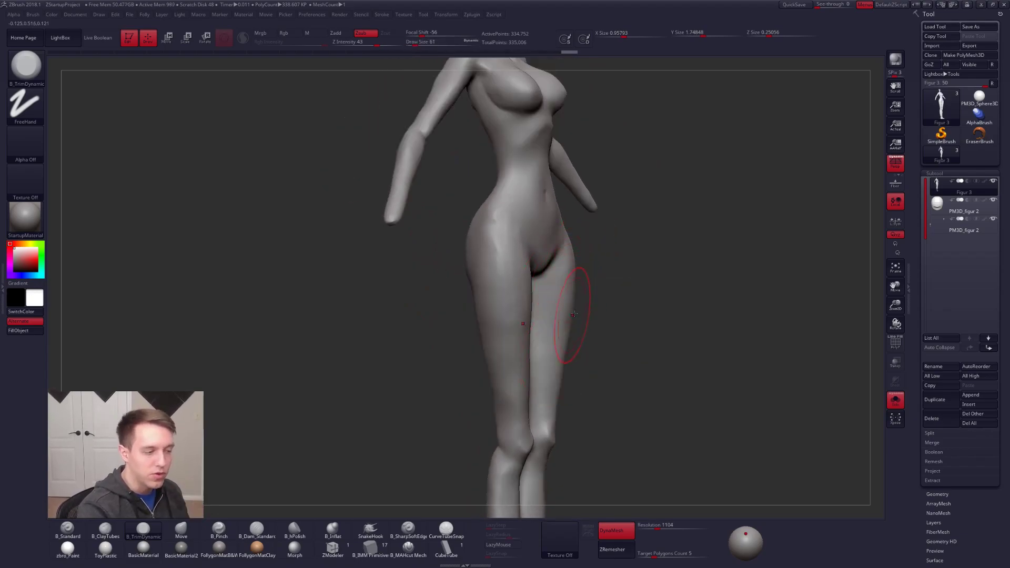
alt+right_drag(575, 316, 577, 254)
mouse_move(557, 383)
ctrl+mouse_down()
mouse_move(578, 199)
mouse_move(552, 63)
ctrl+mouse_up()
Step: Step back through the undo history and forward again to compare the thighs before and after the sculpting
key(ctrl+z)
key(ctrl+z)
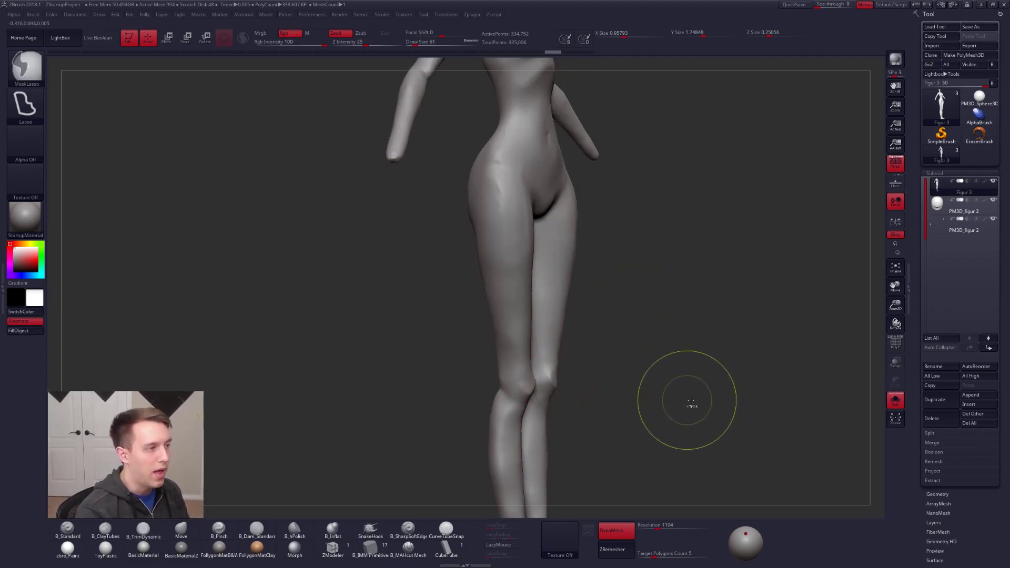
key(ctrl+z)
key(ctrl+z)
key(ctrl+z)
key(ctrl+z)
key(ctrl+z)
key(ctrl+z)
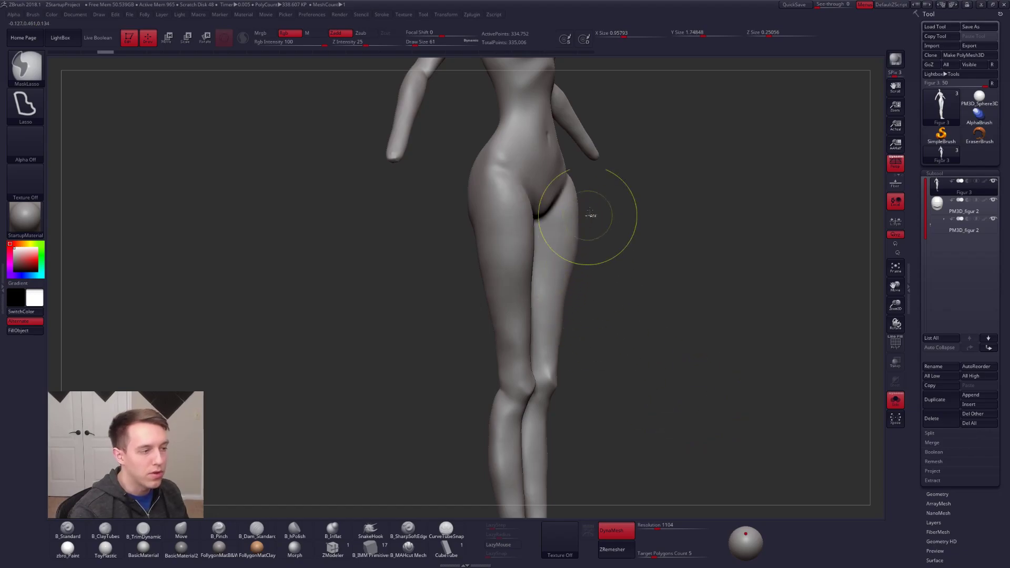
key(ctrl+shift)
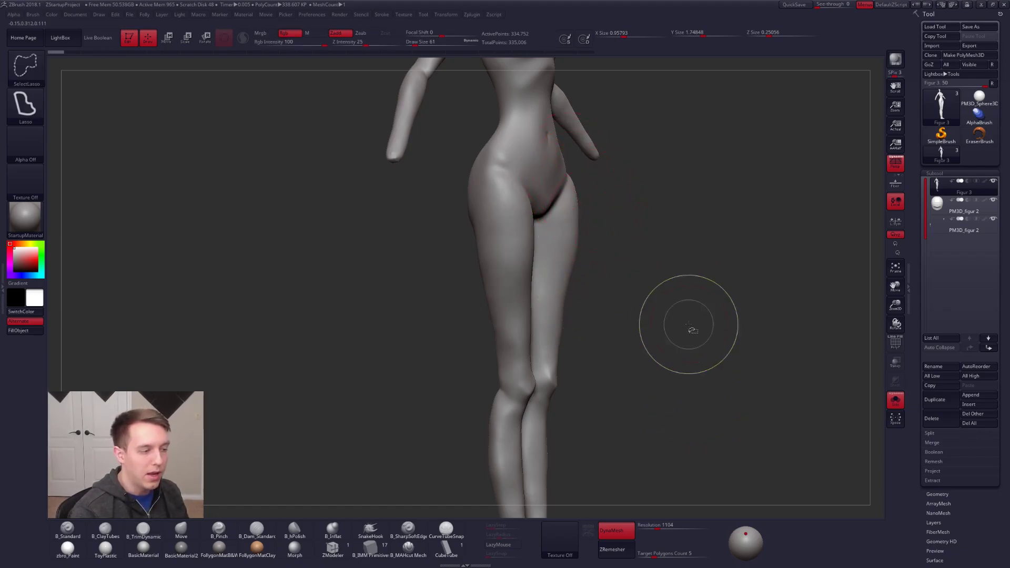
key(ctrl+shift+z)
key(ctrl+shift+z)
key(ctrl+shift+z)
key(ctrl+shift+z)
key(ctrl+shift+z)
key(ctrl+shift+z)
key(ctrl+shift+z)
key(ctrl+shift+z)
key(ctrl+shift+z)
key(ctrl+shift+z)
key(ctrl+shift+z)
key(ctrl+shift+z)
key(ctrl+shift+z)
key(ctrl+shift+z)
key(ctrl+shift+z)
key(ctrl+shift+z)
key(ctrl+shift+z)
key(ctrl+shift+z)
key(ctrl+shift+z)
key(ctrl+shift+z)
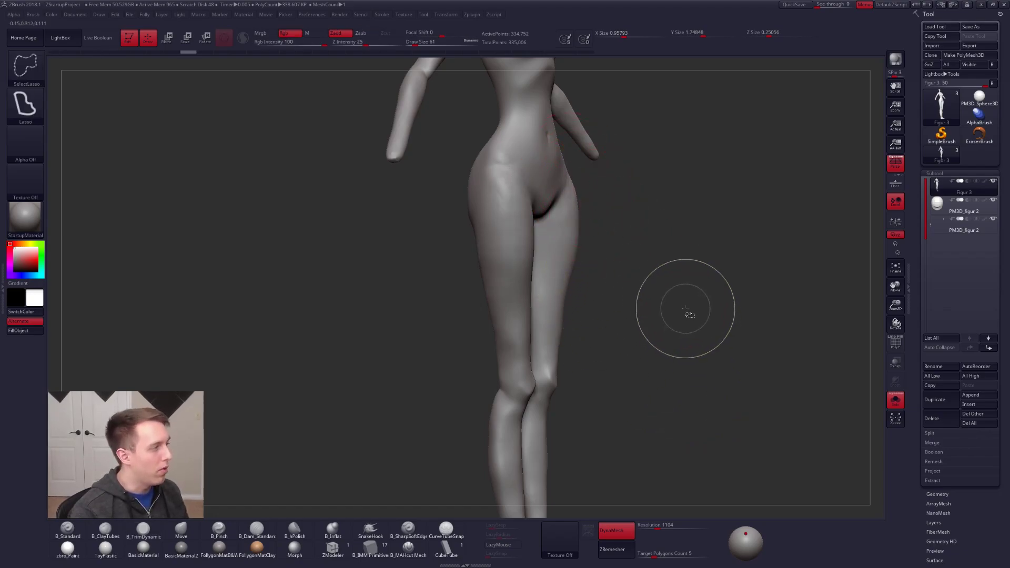
key(ctrl+shift+z)
key(ctrl+shift+z)
key(ctrl+shift+z)
key(ctrl+shift+z)
key(ctrl+shift+z)
key(ctrl+shift+z)
key(ctrl+shift+z)
key(ctrl+shift+z)
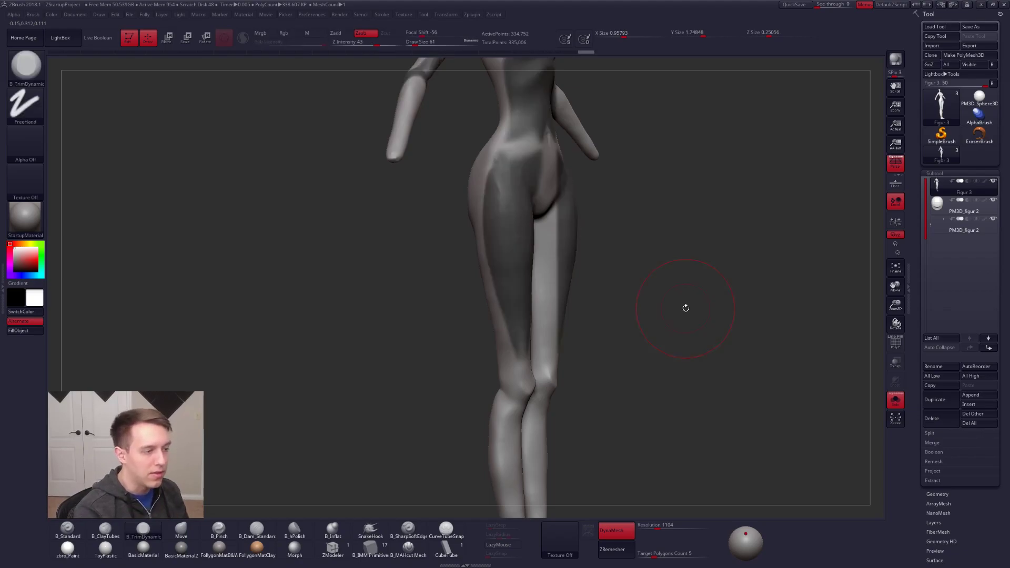
ctrl+drag(685, 308, 647, 244)
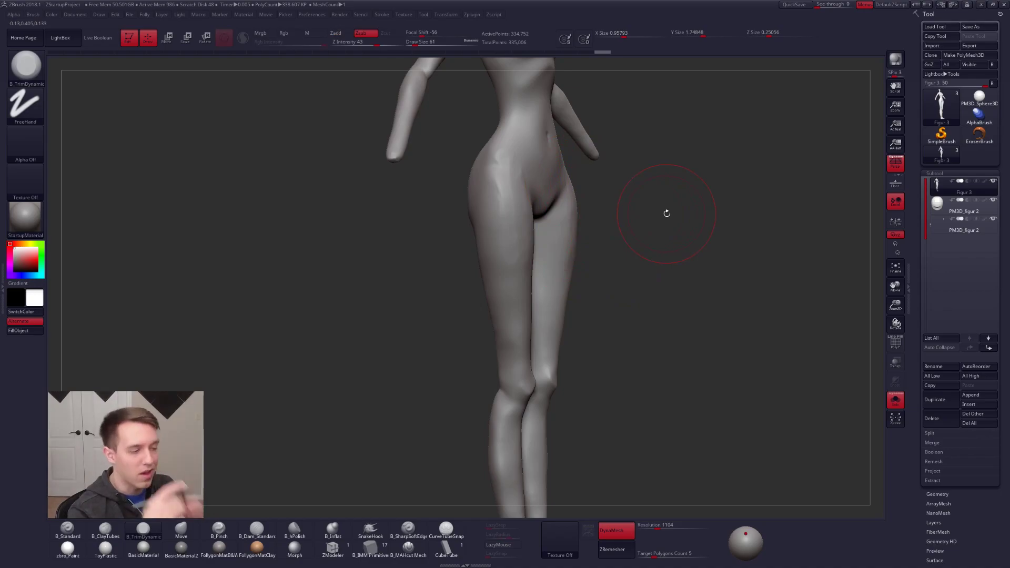
Step: Isolate the leg polygroup to examine the thighs' cross-section from above, and restore the whole body's visibility
drag(456, 330, 533, 287)
right_drag(533, 288, 545, 266)
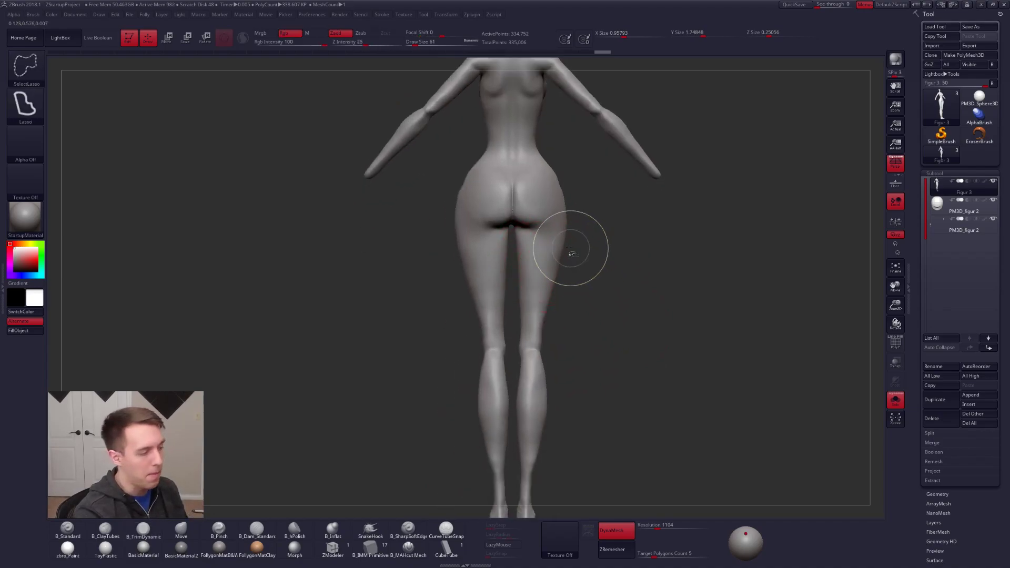
mouse_move(579, 244)
ctrl+shift+mouse_down()
mouse_move(428, 507)
mouse_move(581, 253)
ctrl+shift+mouse_up()
right_drag(552, 243, 542, 293)
key(ctrl+shift+f)
click(590, 283)
right_drag(575, 231, 573, 336)
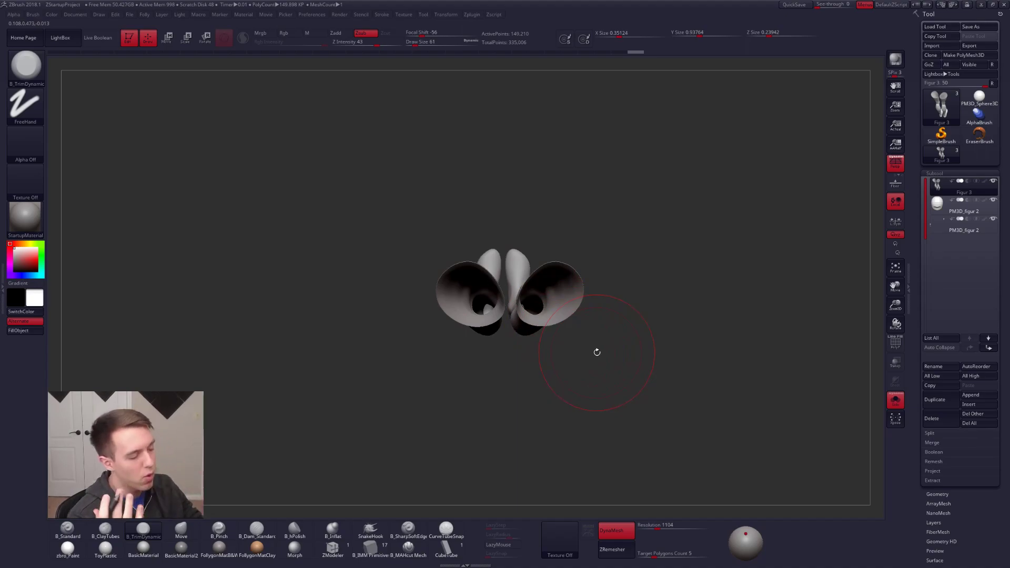
mouse_move(597, 353)
right_down()
mouse_move(592, 298)
mouse_move(547, 331)
right_up()
ctrl+shift+click(594, 316)
Step: Adjust the back of the thigh in side view with the Move brush, reducing the draw size to 43
key(b)
key(m)
key(v)
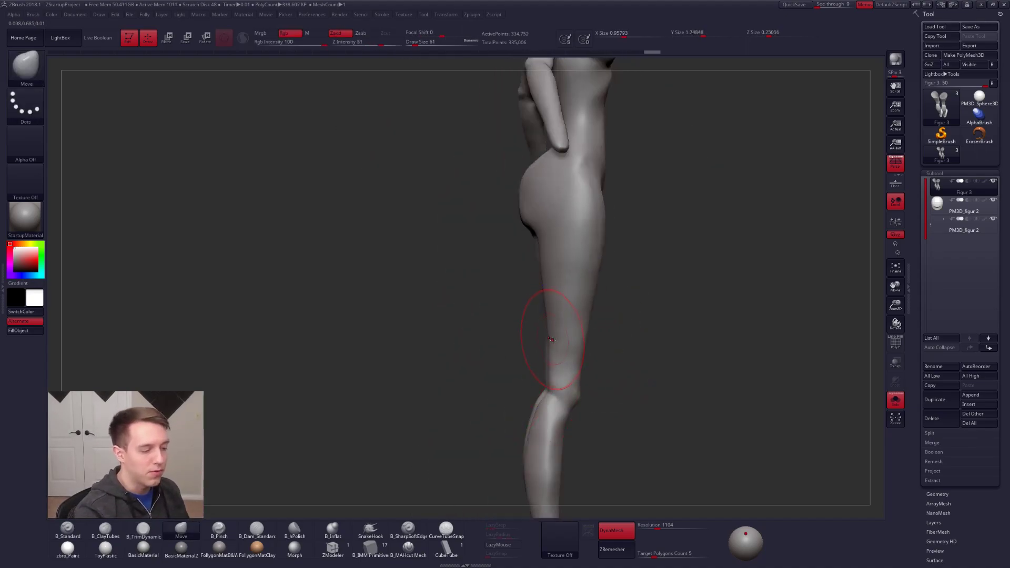
drag(550, 341, 551, 338)
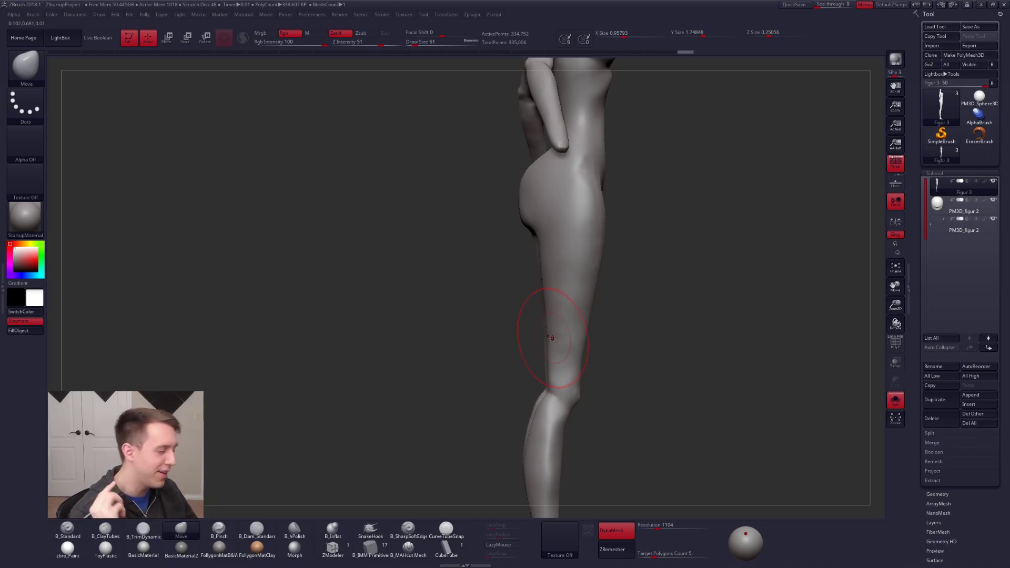
key(bracketleft)
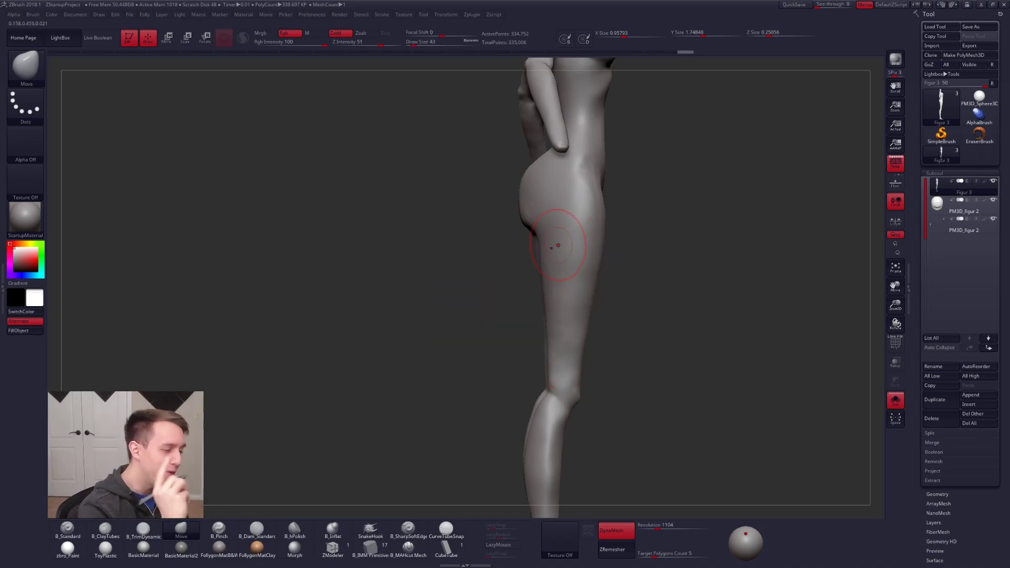
mouse_move(559, 245)
right_down()
mouse_move(615, 289)
mouse_move(569, 257)
mouse_move(536, 293)
mouse_move(533, 342)
right_up()
Step: Build up the back and outer side of the thighs with ClayTubes strokes at draw size 61
right_click(533, 342)
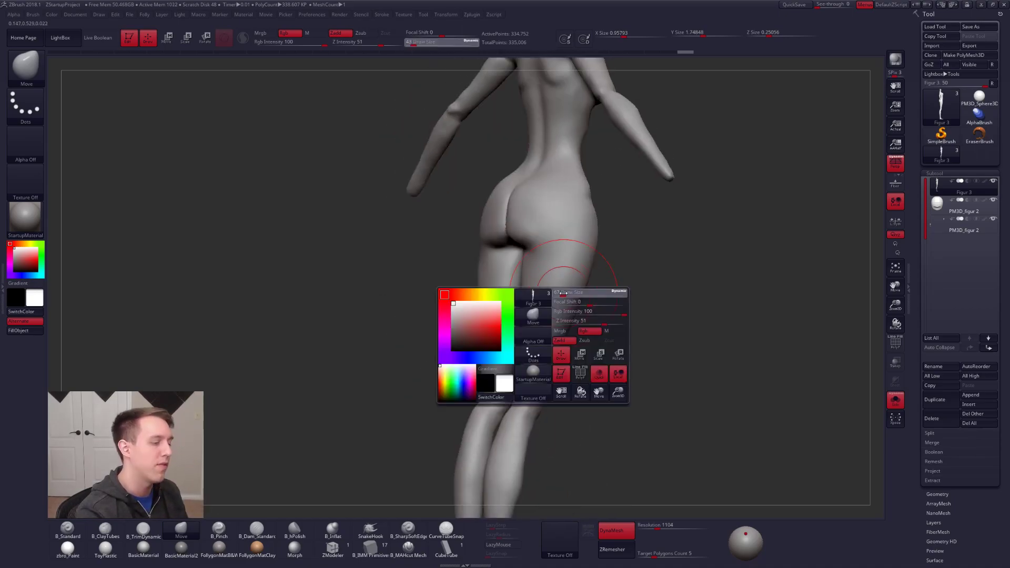
key(2)
drag(562, 231, 546, 329)
drag(569, 286, 547, 327)
drag(575, 247, 549, 334)
drag(571, 221, 547, 242)
mouse_move(537, 231)
right_down()
mouse_move(568, 210)
mouse_move(536, 260)
mouse_move(552, 214)
right_up()
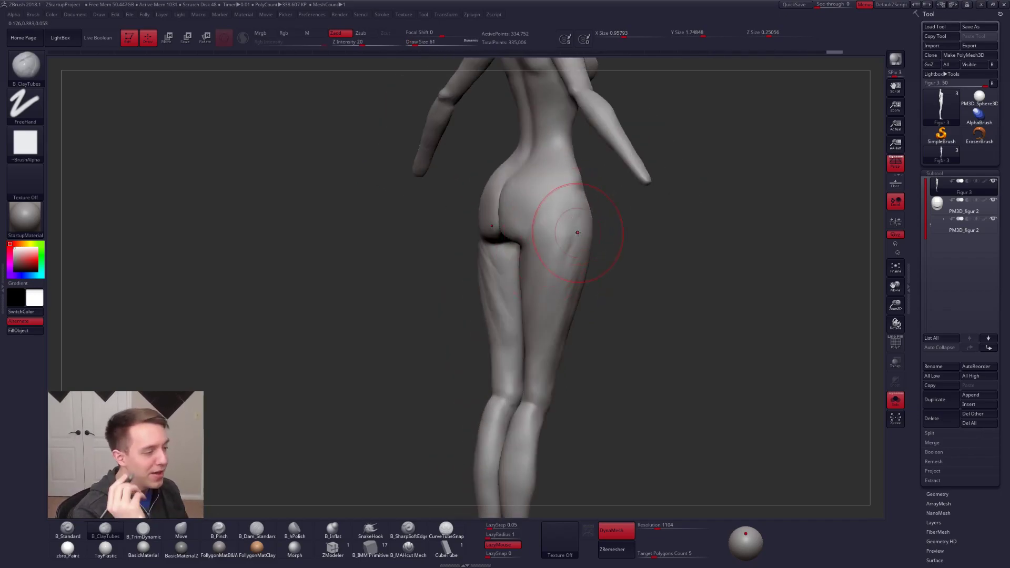
ctrl+right_drag(603, 276, 610, 247)
Step: Turn off Solo mode and view the complete figure from the front
right_drag(737, 295, 666, 312)
alt+right_drag(666, 312, 604, 342)
key(alt+s)
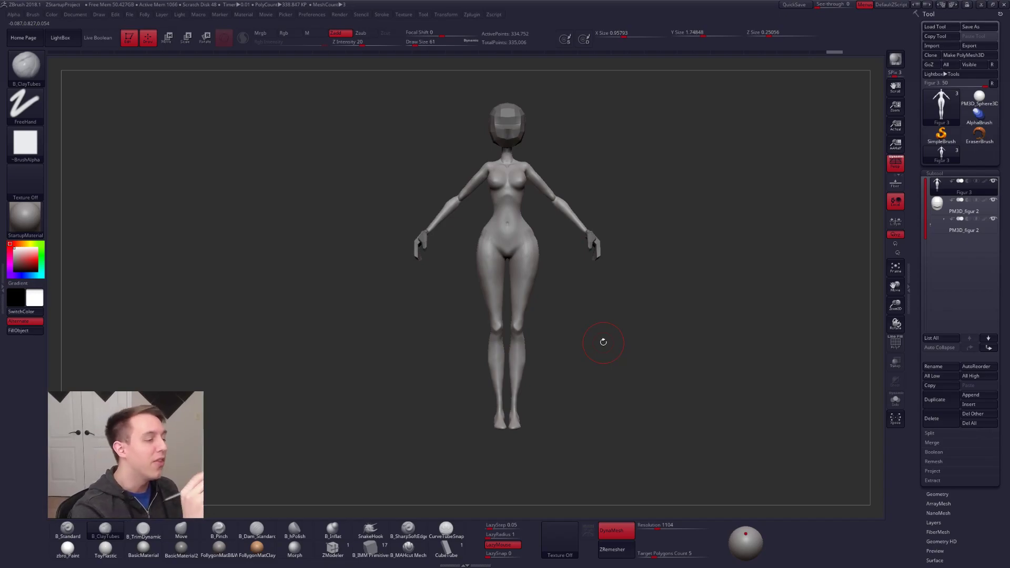
alt+right_drag(528, 251, 563, 306)
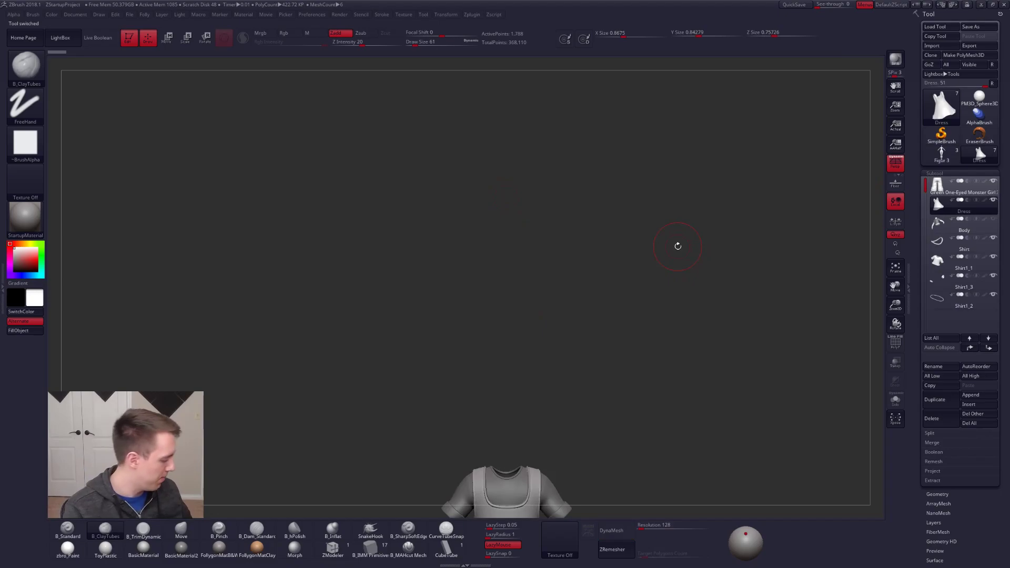
Step: Switch to the clothed character model with the dress and turn on the visibility of its Body subtool
key(f)
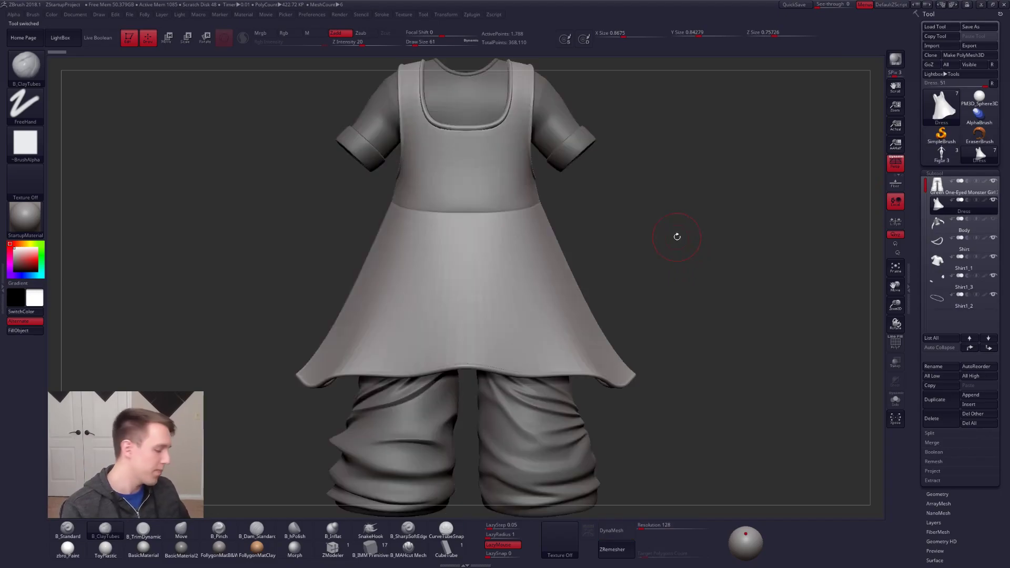
alt+drag(677, 237, 679, 42)
alt+drag(758, 215, 773, 357)
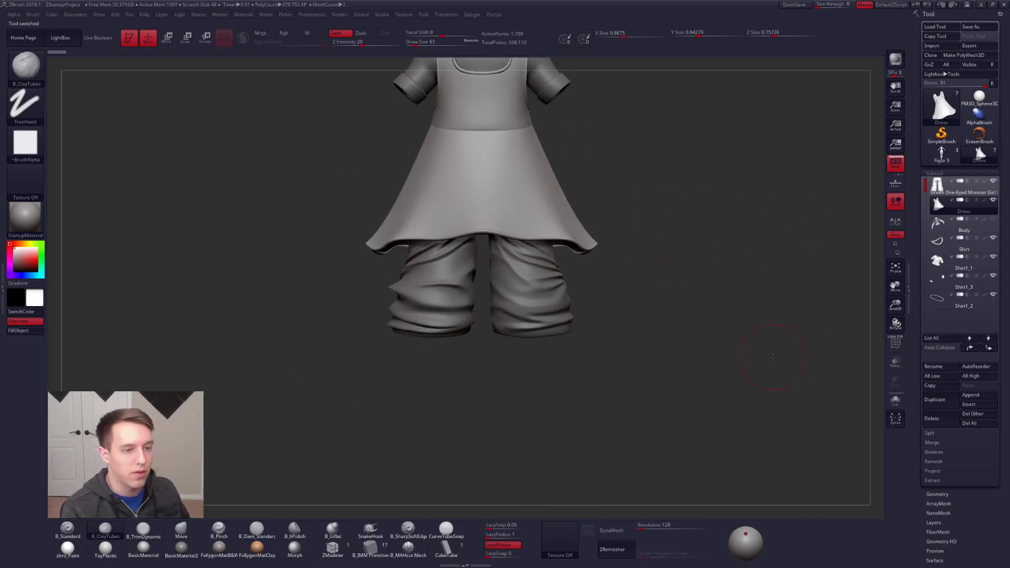
click(993, 218)
alt+drag(721, 219, 736, 366)
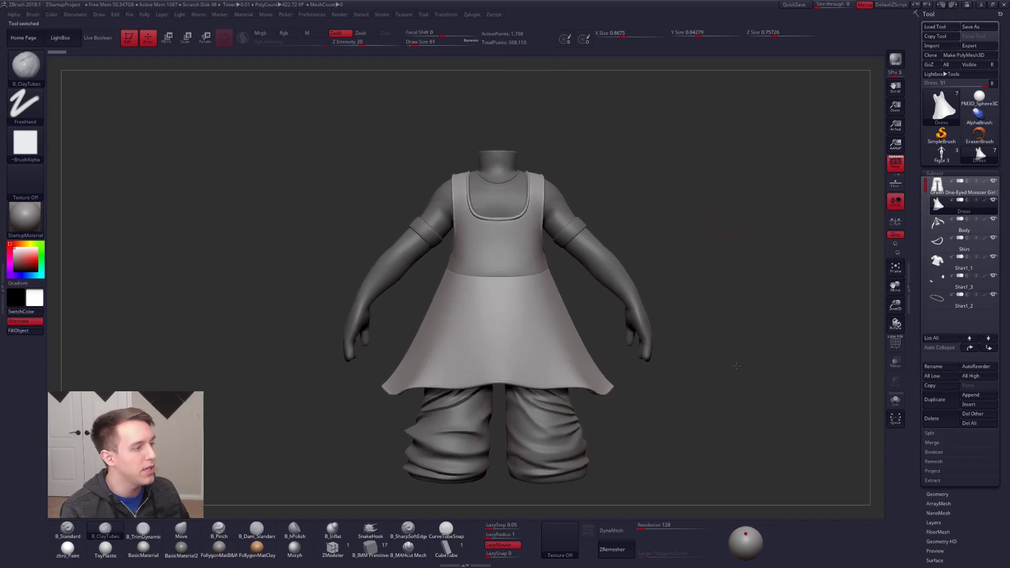
Step: Hide the Body subtool and make the wrinkled pants the active subtool
click(938, 222)
click(992, 218)
click(969, 188)
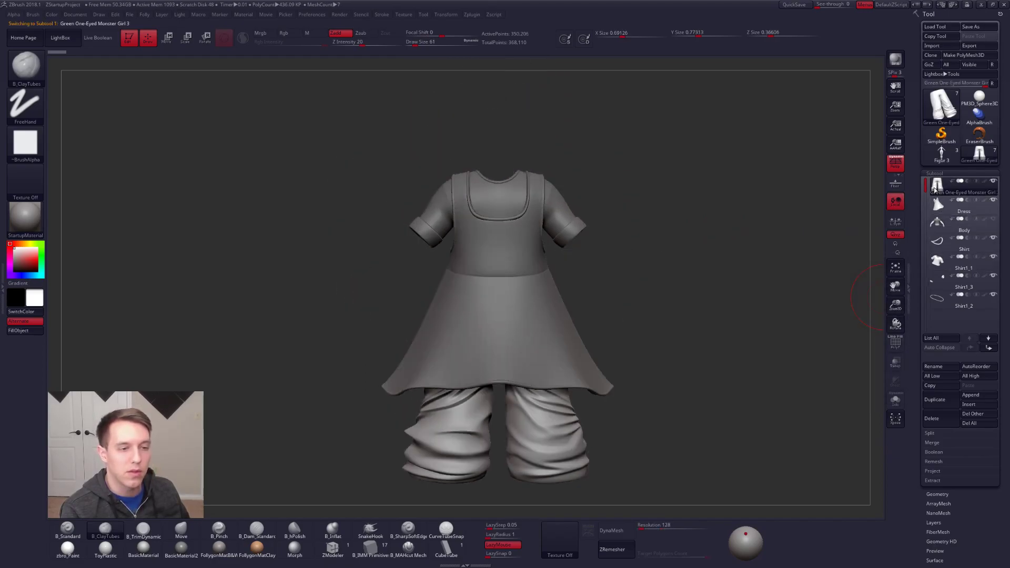
alt+drag(717, 230, 713, 218)
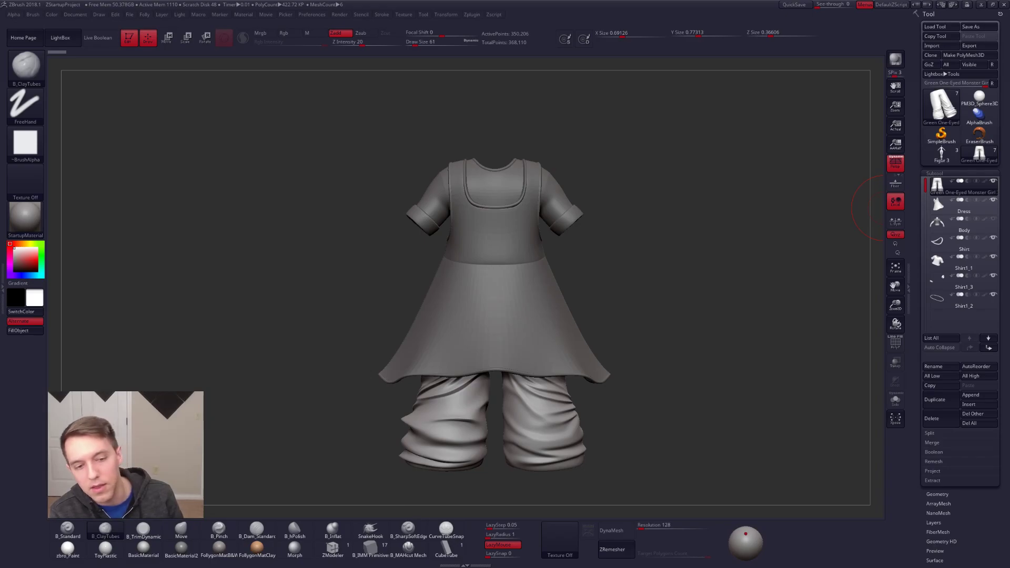
Step: Make the Reference painting of the green one-eyed girl the current texture
click(559, 539)
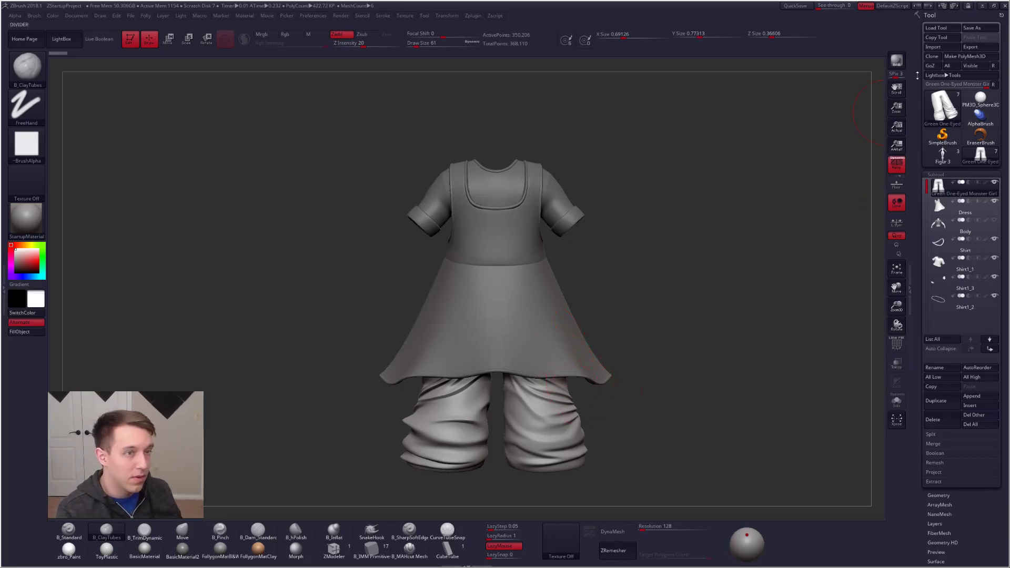
click(993, 7)
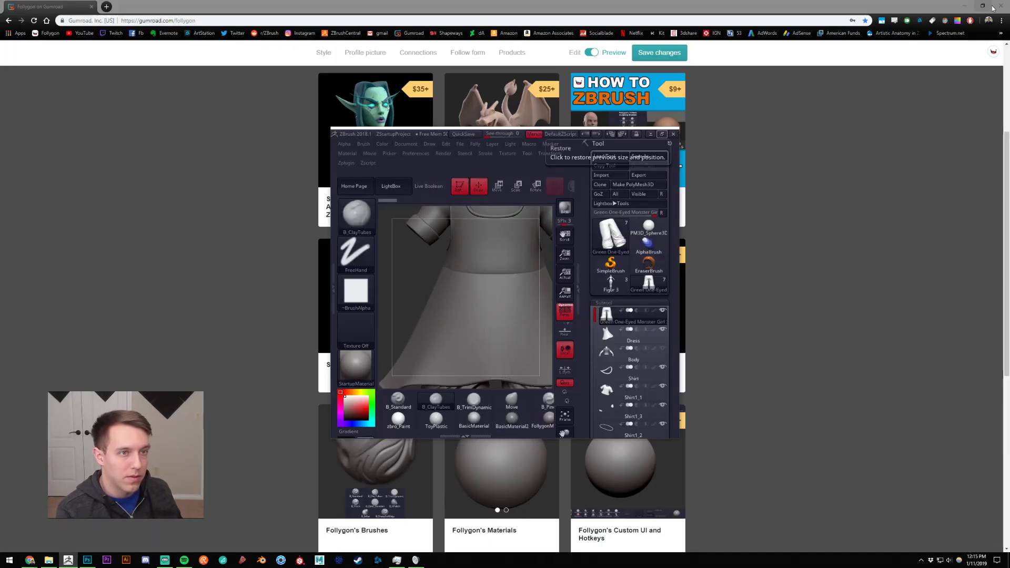
click(664, 134)
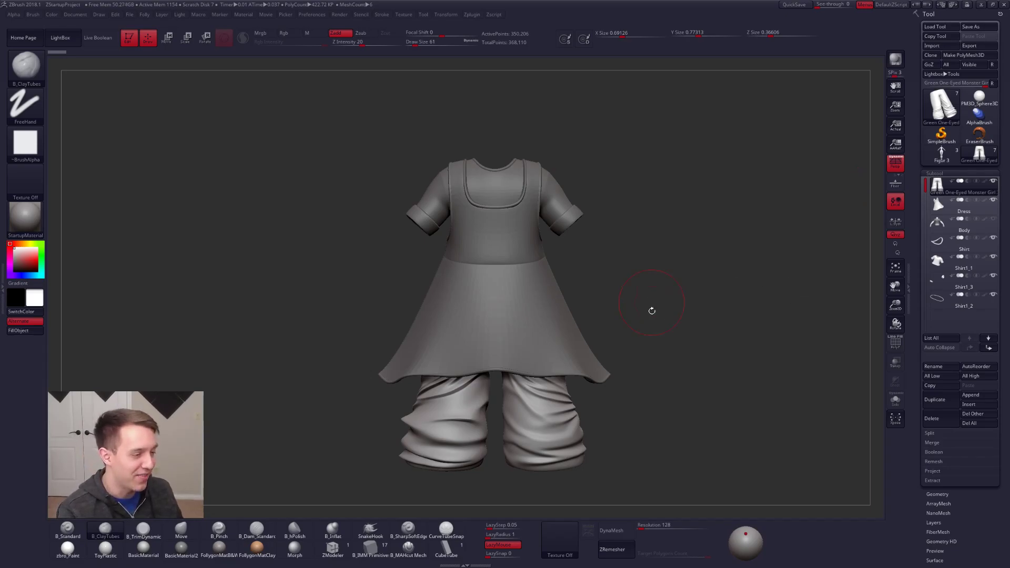
click(572, 533)
click(582, 483)
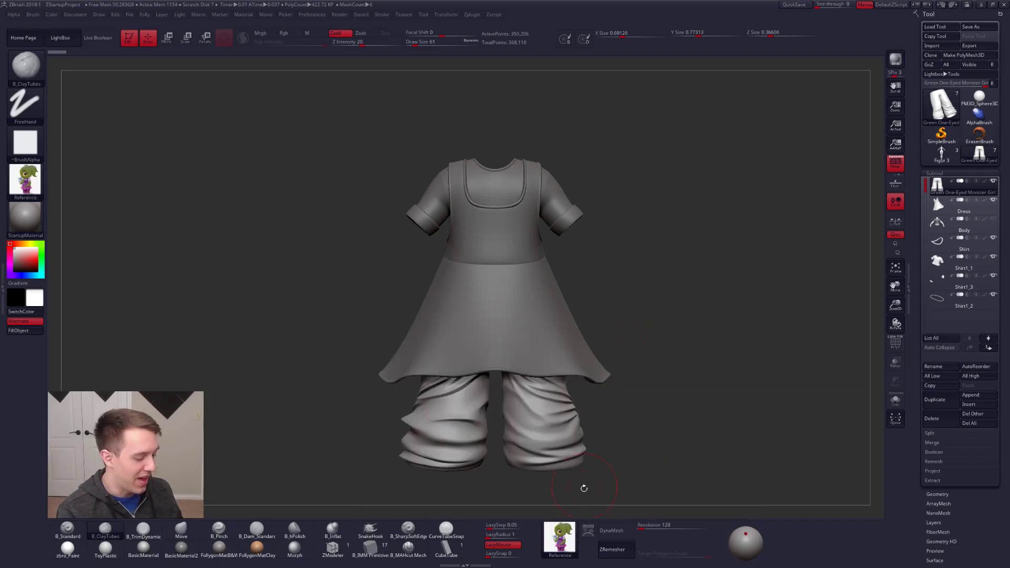
Step: Add the reference image to Spotlight, hide LightBox, and shrink and place the image in the canvas's upper-left corner
click(587, 529)
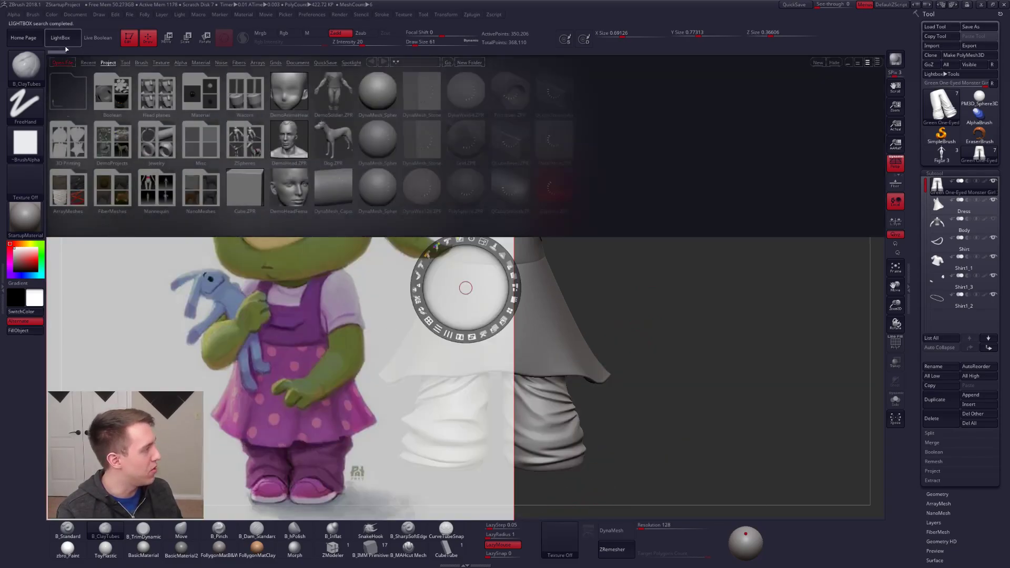
click(62, 42)
drag(483, 241, 230, 110)
key(ctrl+shift)
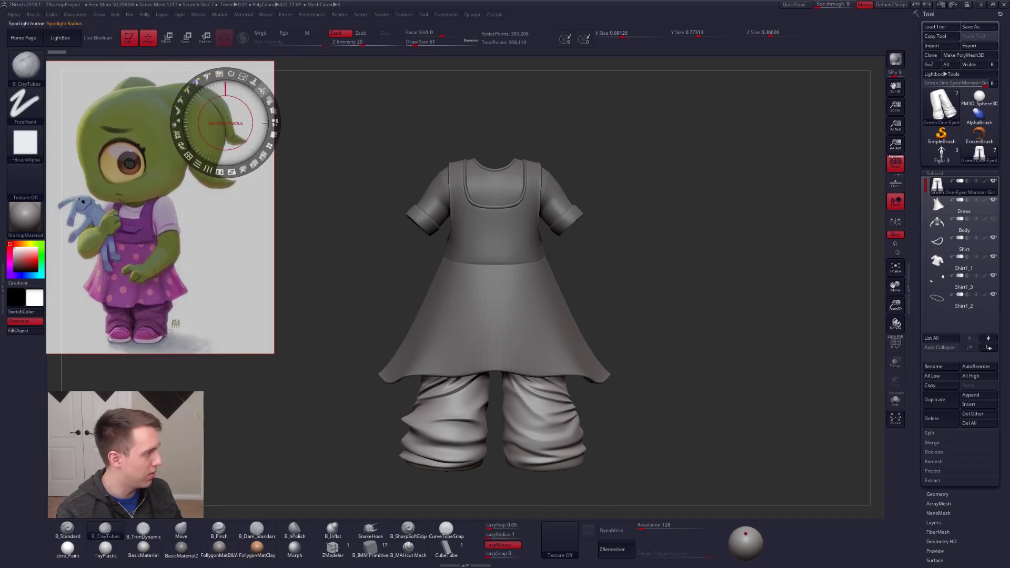
Step: Raise the reference image's opacity in Spotlight and leave Spotlight editing with the image kept on the canvas
drag(270, 101, 273, 135)
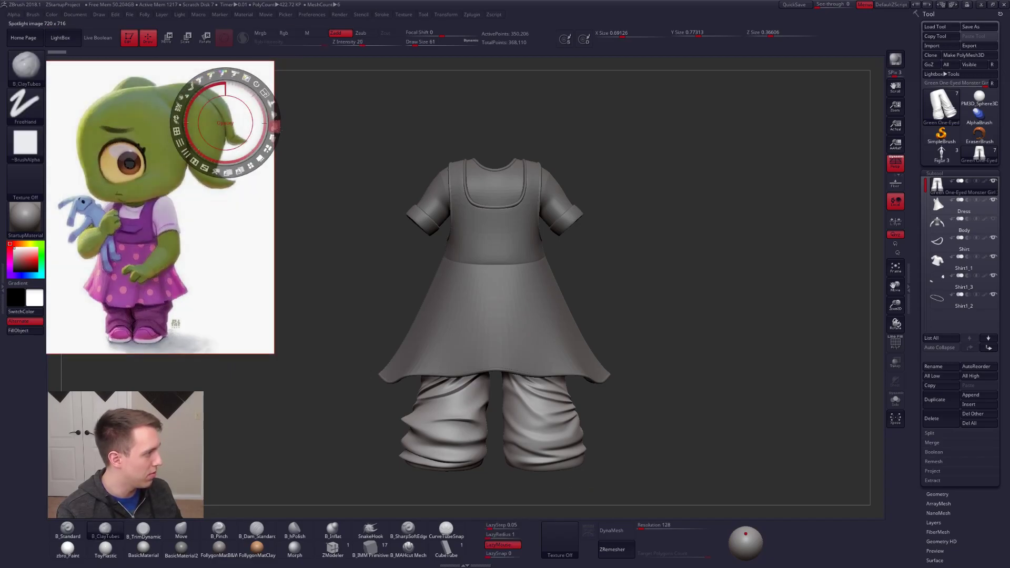
key(z)
key(ctrl+shift+f)
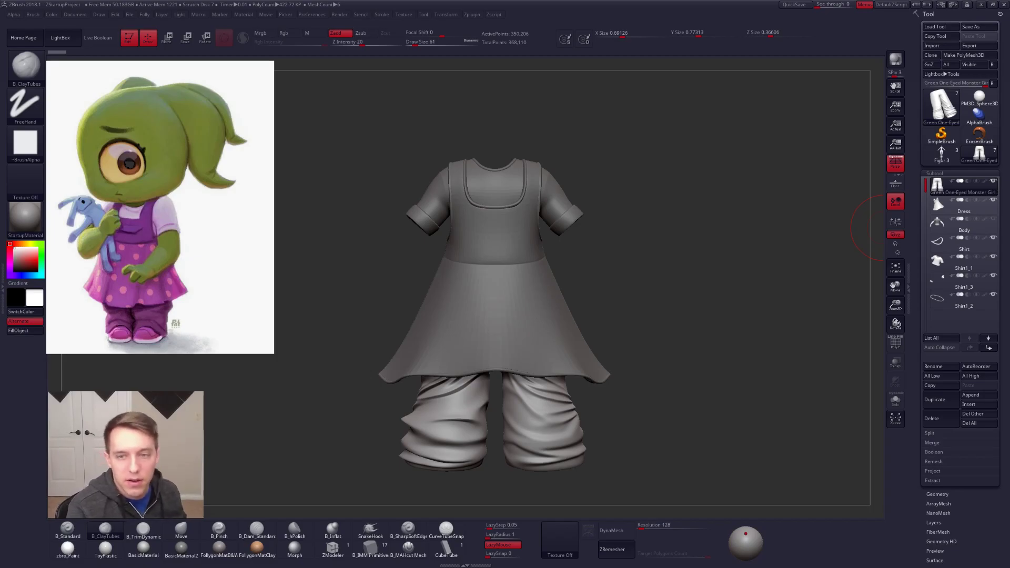
Step: Make the dress the active subtool and inspect its shoulder strap and armhole
mouse_move(643, 264)
mouse_down()
mouse_move(620, 263)
mouse_move(635, 261)
mouse_up()
alt+right_drag(635, 261, 690, 254)
right_drag(608, 189, 599, 286)
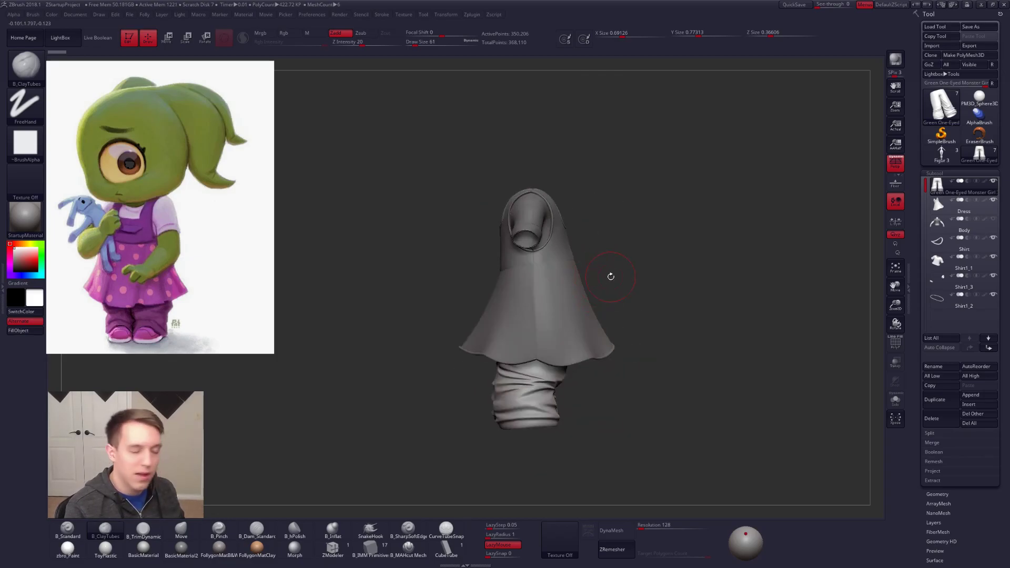
mouse_move(586, 282)
shift+right_down()
mouse_move(600, 292)
mouse_move(548, 297)
mouse_move(594, 293)
mouse_move(573, 266)
mouse_move(586, 271)
mouse_move(542, 316)
shift+right_up()
alt+click(565, 262)
right_drag(524, 265, 526, 287)
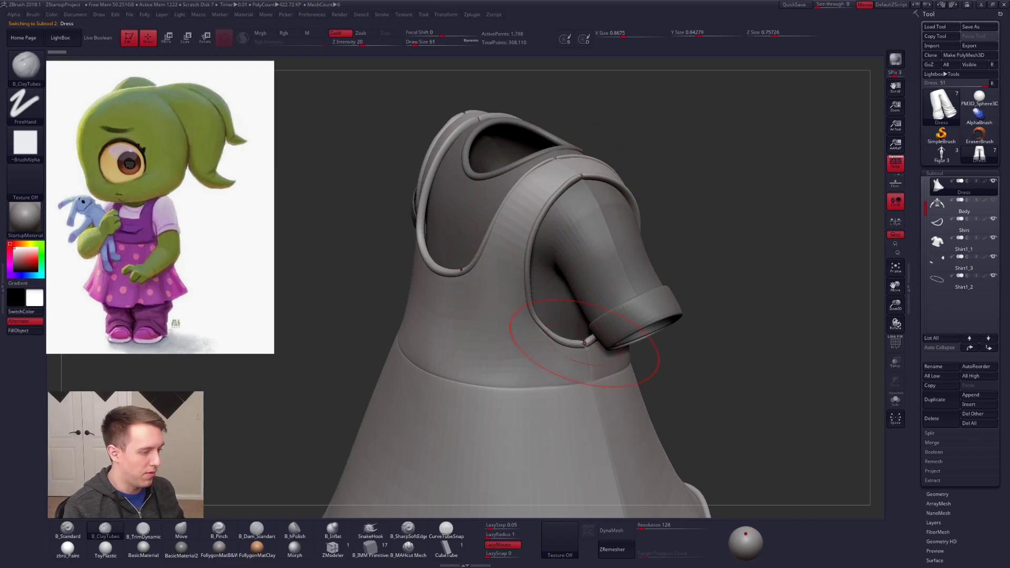
mouse_move(557, 315)
right_down()
mouse_move(576, 312)
mouse_move(457, 222)
mouse_move(518, 313)
mouse_move(589, 294)
mouse_move(533, 264)
mouse_move(565, 219)
right_up()
alt+click(535, 262)
alt+click(532, 279)
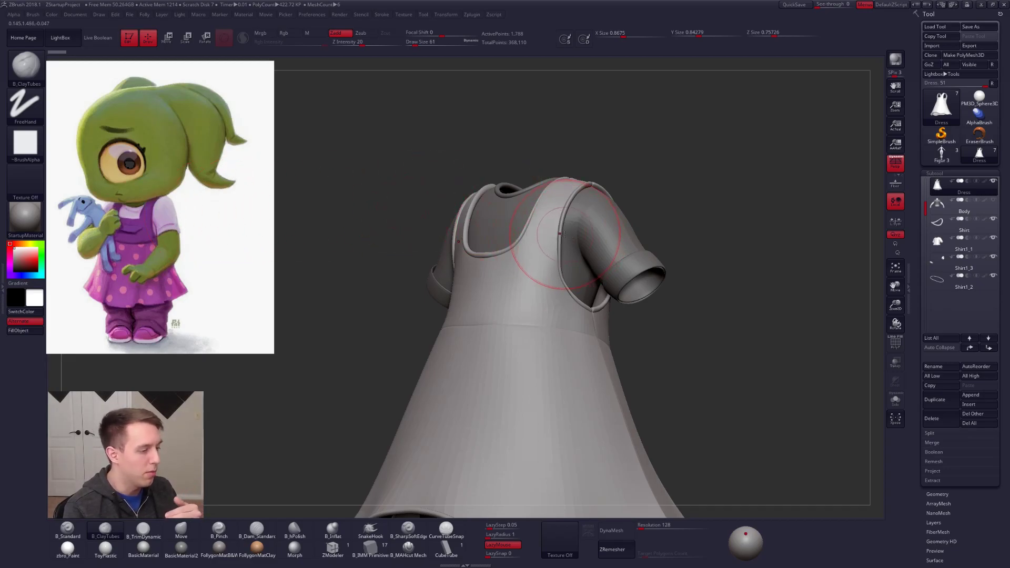
Step: Show the dress's polyframe and compare the armhole piping with dynamic subdivision off and on
key(shift)
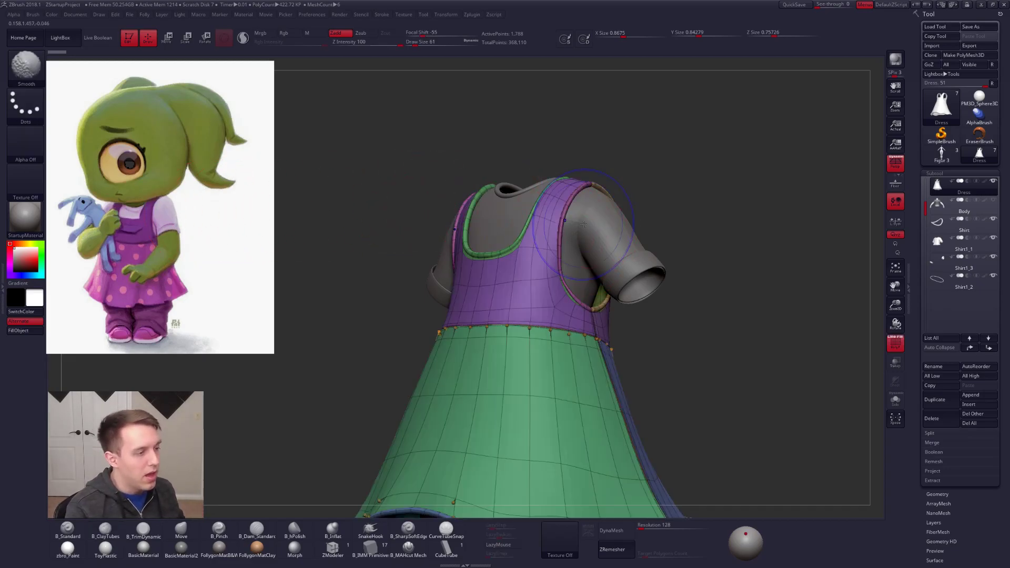
ctrl+right_drag(559, 206, 560, 225)
key(shift+f)
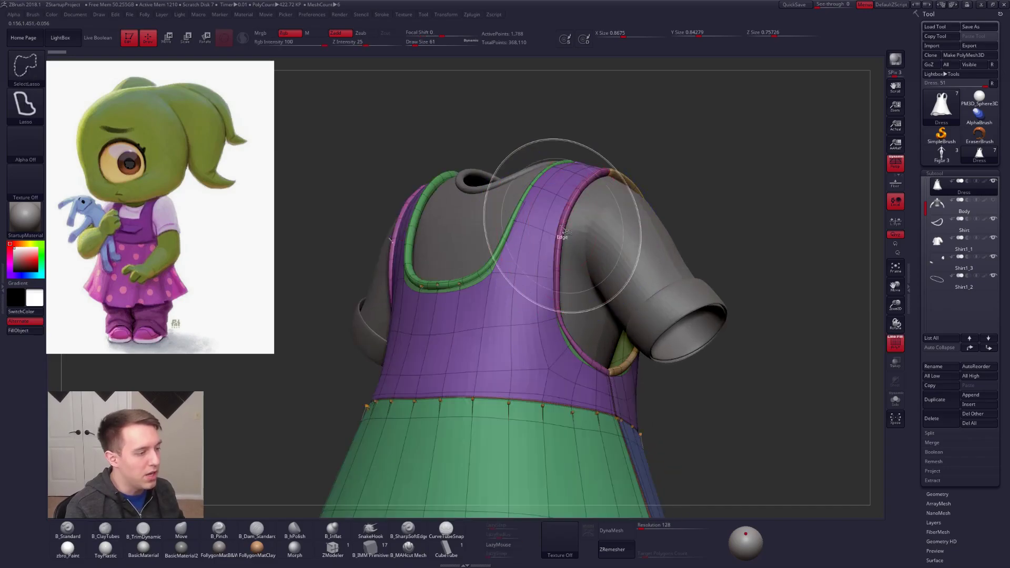
key(shift+d)
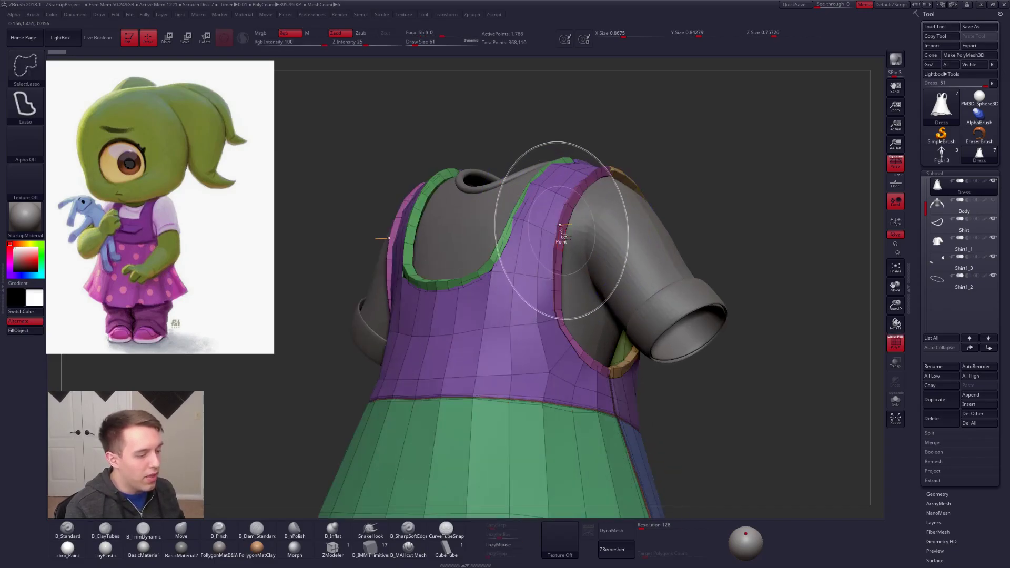
key(d)
click(464, 177)
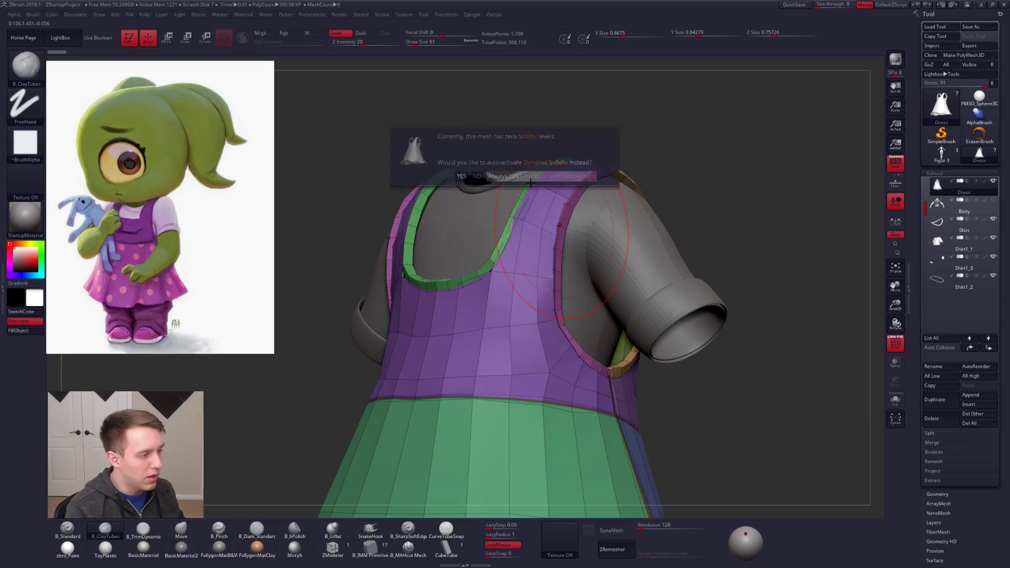
right_drag(563, 299, 544, 301)
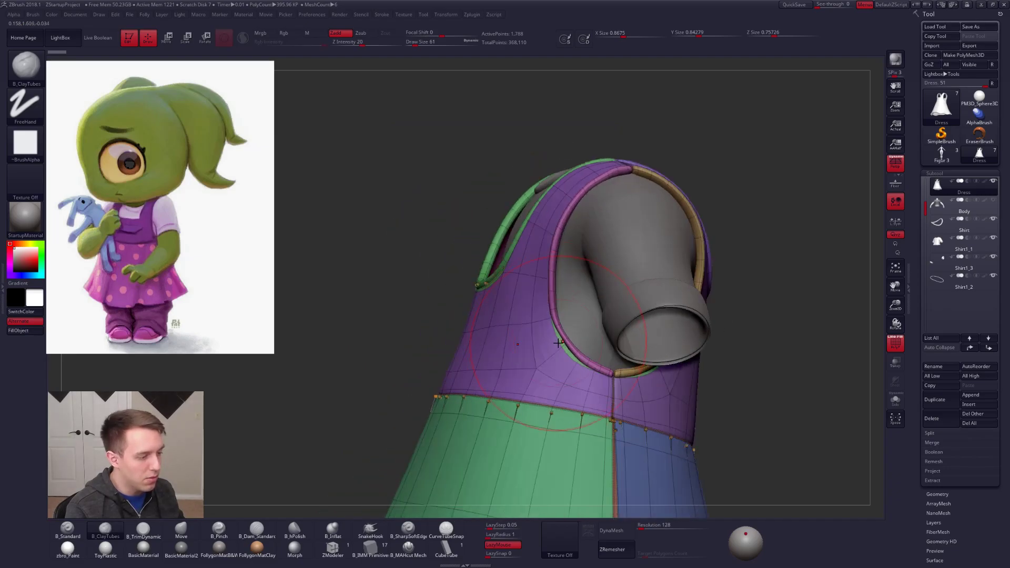
right_drag(563, 346, 598, 350)
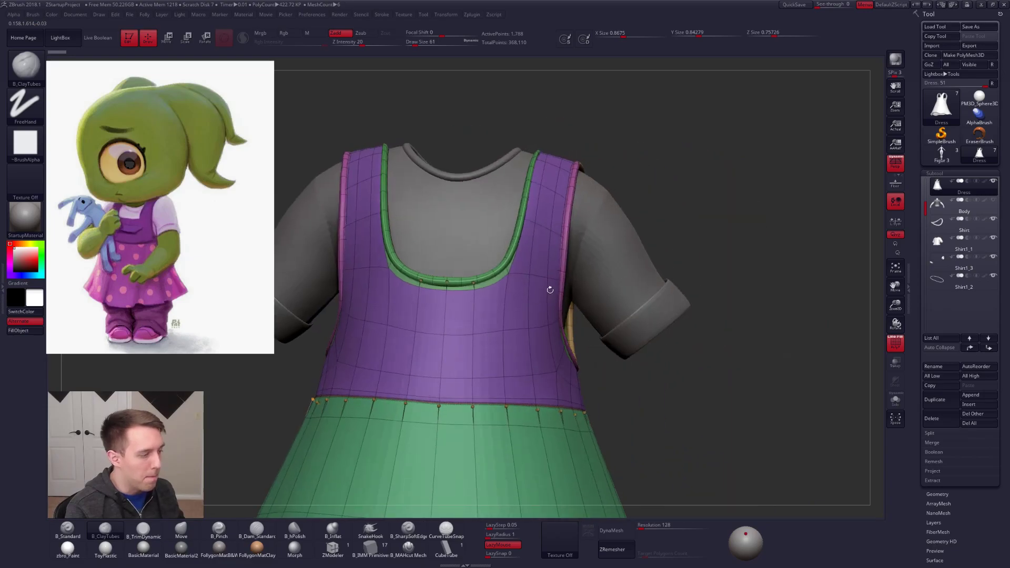
right_drag(453, 247, 561, 251)
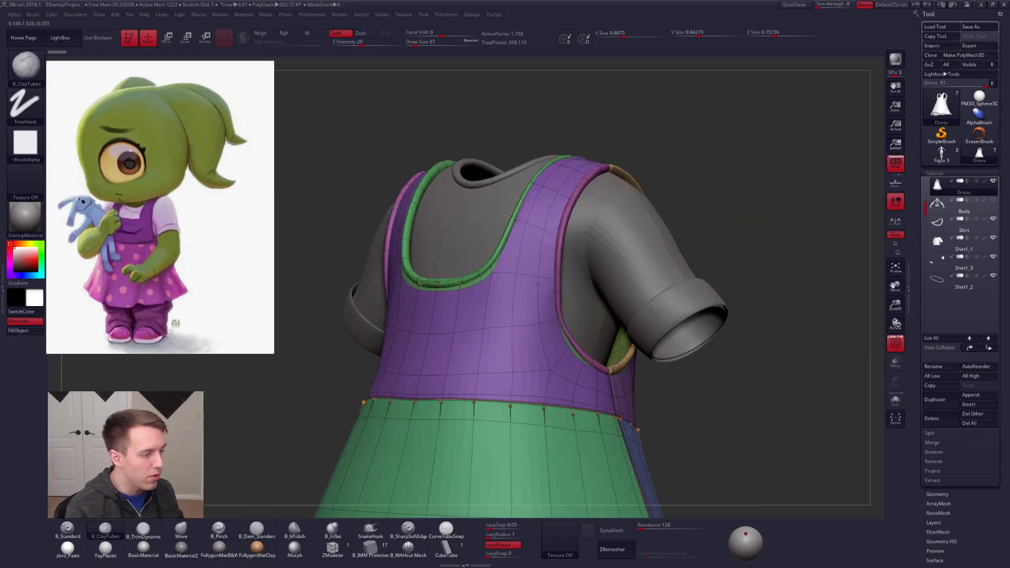
Step: Turn off the dress's dynamic subdivision and choose the Move brush for editing its low-poly mesh
key(shift+d)
key(b)
key(m)
key(v)
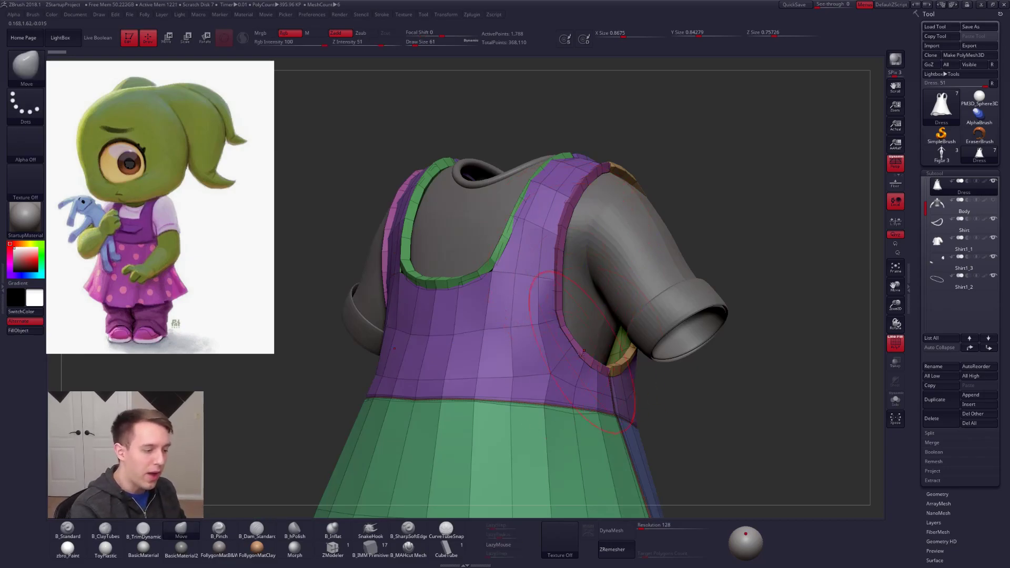
drag(574, 344, 545, 327)
key(shift+d)
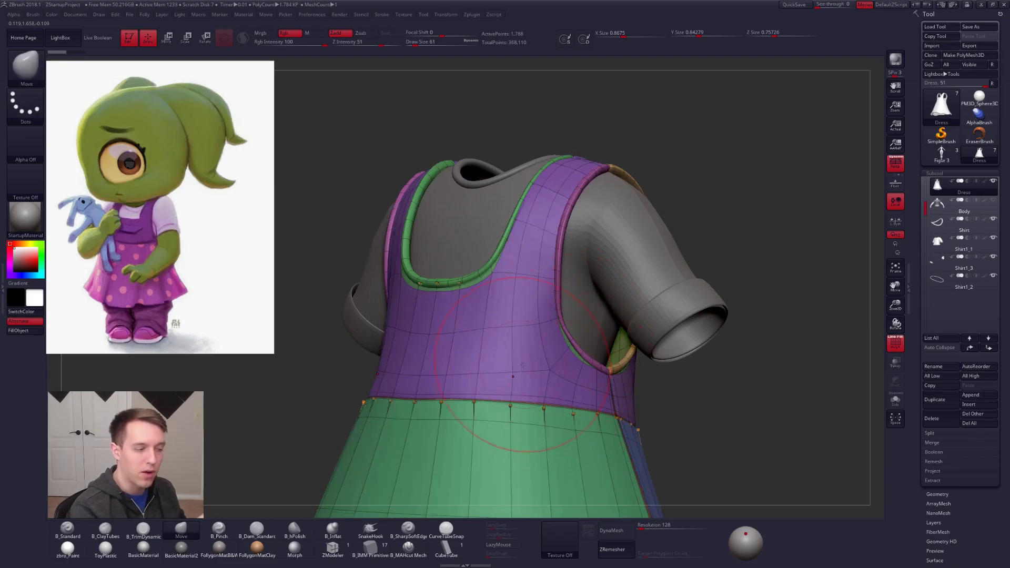
Step: Isolate the armhole piping polygroup and split it from the dress into its own subtool
ctrl+shift+click(565, 257)
key(space)
mouse_move(688, 241)
mouse_down()
mouse_move(640, 234)
mouse_move(639, 211)
mouse_move(685, 213)
mouse_move(658, 208)
mouse_up()
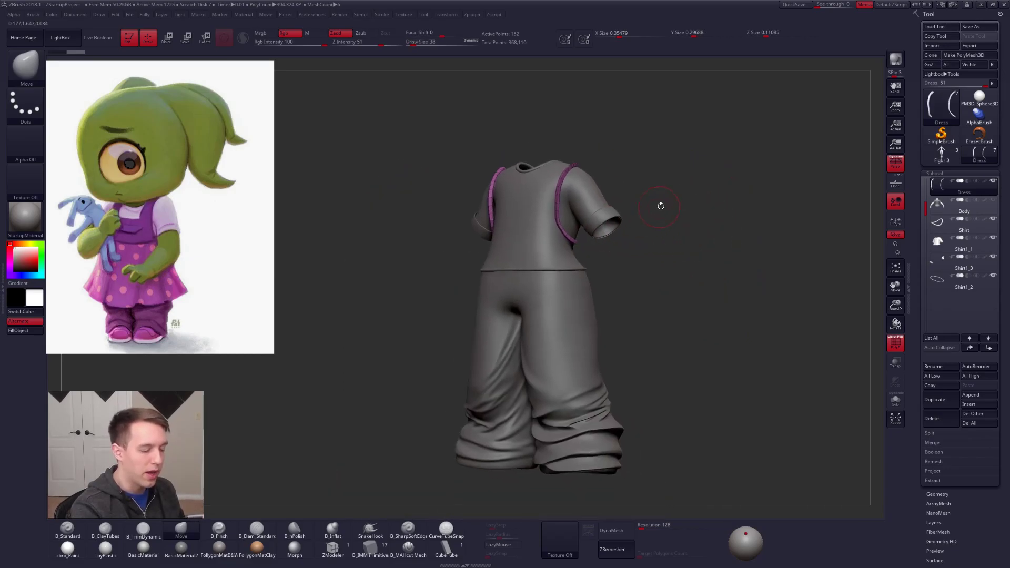
key(ctrl+shift+f)
click(655, 233)
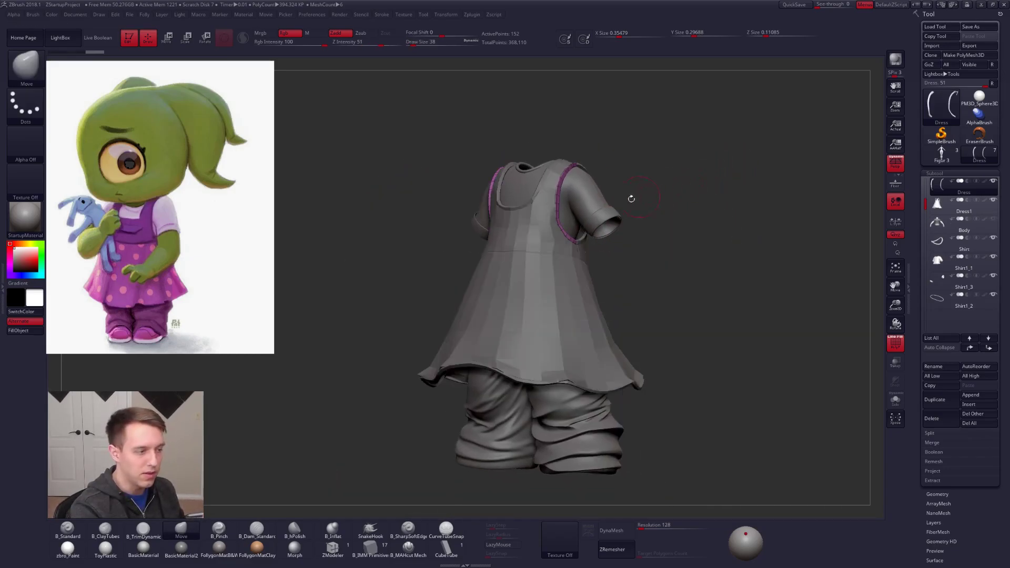
Step: Solo the armhole piping and adjust its curve with the Move brush
key(alt+s)
mouse_move(555, 225)
alt+mouse_down()
mouse_move(581, 260)
mouse_move(583, 223)
mouse_move(570, 278)
alt+mouse_up()
key(space)
key(space)
key(ctrl+shift+f)
Step: Refine the piping's shape from several angles with the Move brush at draw size 29
key(space)
right_drag(563, 280, 573, 275)
drag(573, 275, 568, 267)
drag(596, 307, 604, 311)
drag(572, 277, 581, 270)
drag(555, 237, 561, 239)
mouse_move(557, 255)
alt+right_down()
mouse_move(557, 307)
mouse_move(566, 298)
alt+right_up()
key(space)
mouse_move(577, 299)
mouse_down()
mouse_move(605, 299)
mouse_move(600, 280)
mouse_up()
key(ctrl+space)
key(space)
alt+right_drag(560, 231, 555, 193)
right_drag(581, 315, 566, 292)
key(space)
drag(576, 298, 571, 298)
mouse_move(572, 301)
right_down()
mouse_move(566, 340)
mouse_move(566, 263)
right_up()
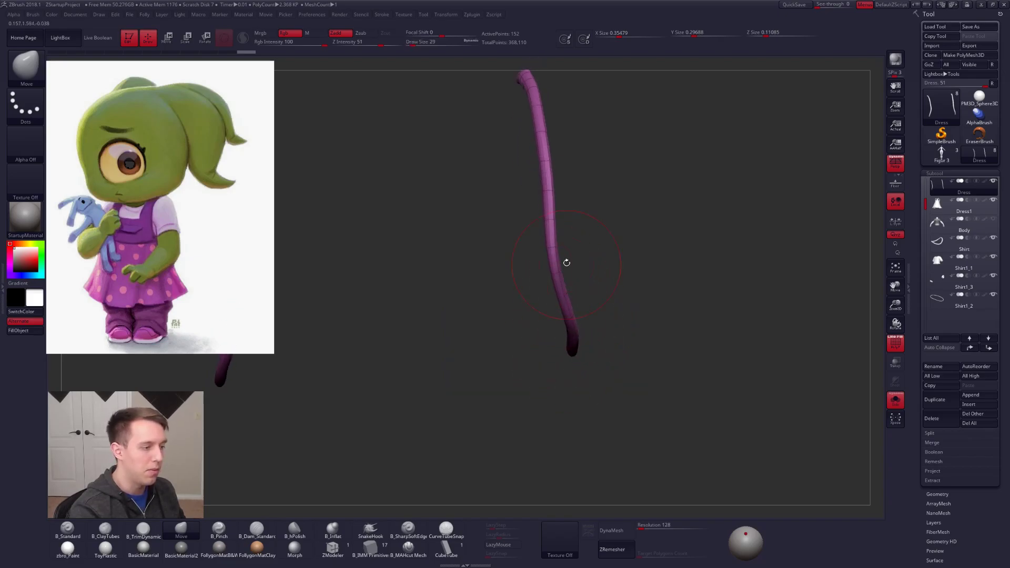
Step: Reshape the piping's lower end and midsection with small Move strokes
mouse_move(564, 315)
right_down()
mouse_move(562, 291)
mouse_move(579, 337)
right_up()
mouse_move(583, 358)
mouse_down()
mouse_move(573, 320)
mouse_move(586, 367)
mouse_up()
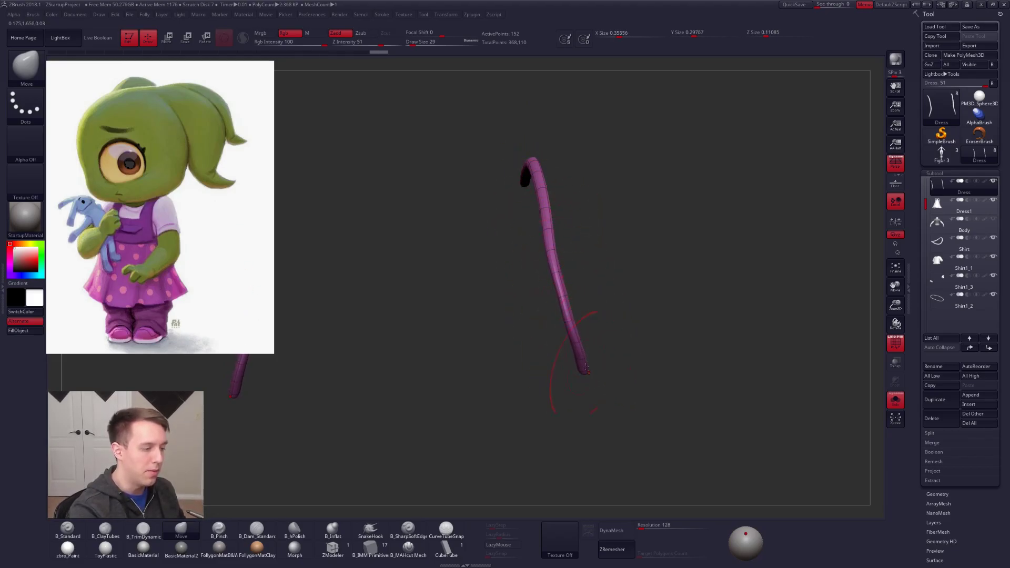
drag(547, 228, 550, 236)
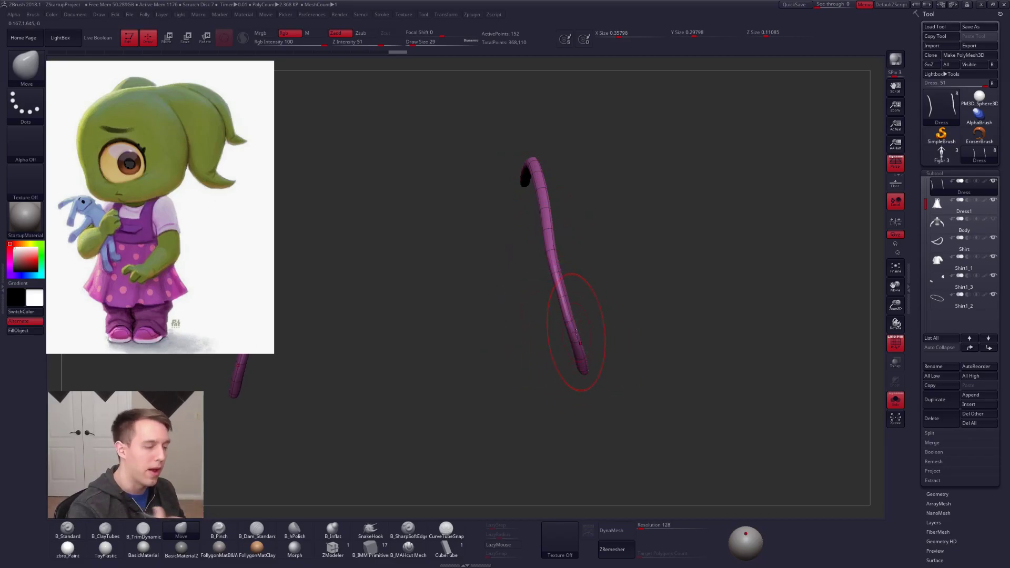
drag(553, 241, 555, 244)
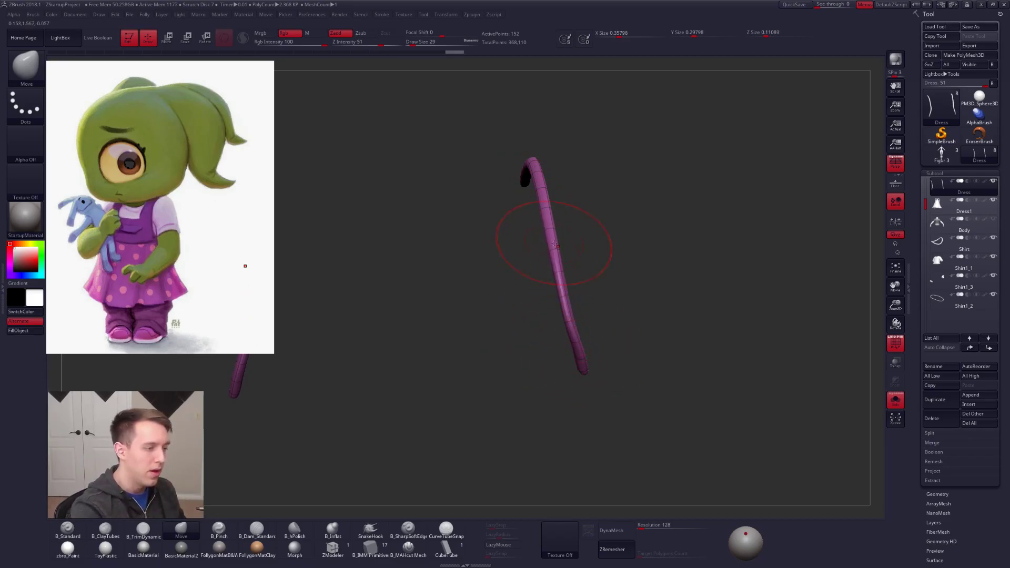
drag(571, 322, 568, 323)
mouse_move(568, 323)
right_down()
mouse_move(541, 284)
mouse_move(583, 348)
right_up()
Step: Leave Solo, hide the polyframe, and make the main dress the active subtool with dynamic subdivision on
key(alt+s)
key(shift+f)
right_drag(594, 310, 542, 321)
key(space)
drag(570, 269, 573, 269)
alt+click(558, 310)
key(d)
mouse_move(620, 360)
right_down()
mouse_move(664, 355)
mouse_move(611, 308)
right_up()
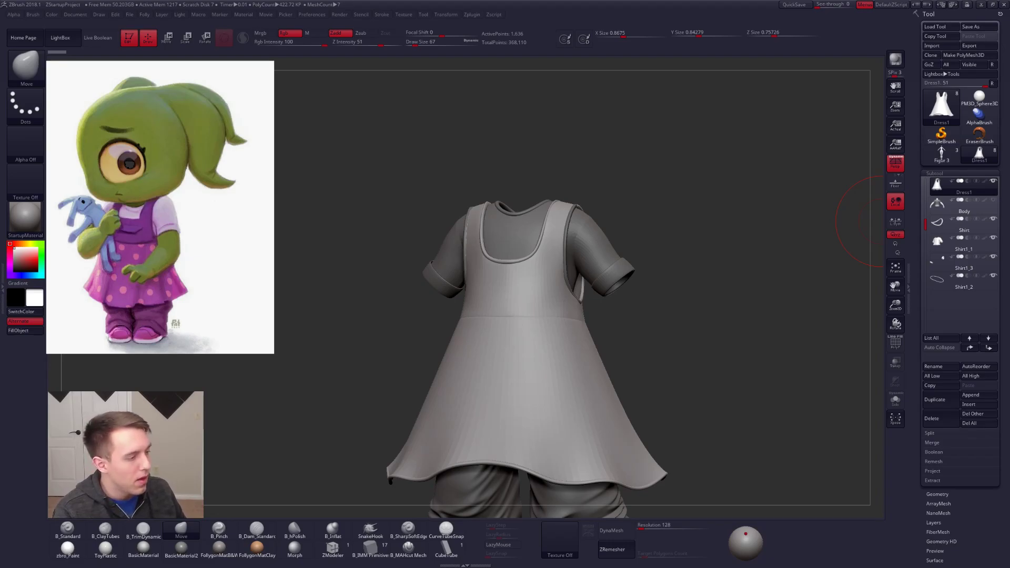
alt+drag(754, 316, 653, 302)
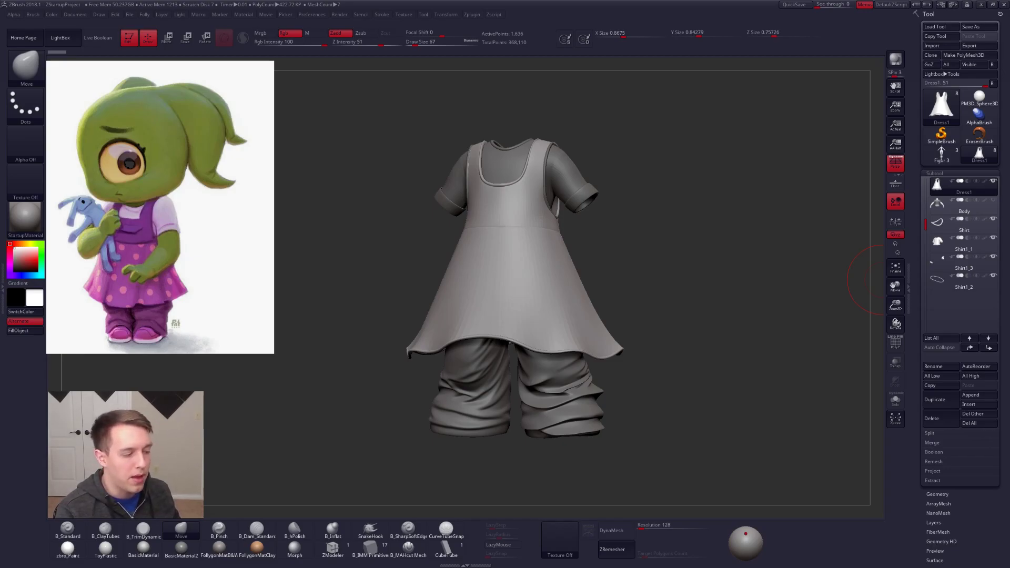
Step: Solo the dress and examine the skirt with dynamic subdivision smoothing on
key(shift+d)
key(alt+s)
drag(621, 316, 560, 293)
mouse_move(561, 294)
ctrl+right_down()
mouse_move(580, 303)
mouse_move(567, 294)
mouse_move(575, 289)
mouse_move(596, 339)
mouse_move(565, 302)
mouse_move(566, 319)
mouse_move(574, 292)
mouse_move(608, 285)
mouse_move(633, 313)
mouse_move(598, 271)
ctrl+right_up()
key(shift+f)
key(d)
key(shift+f)
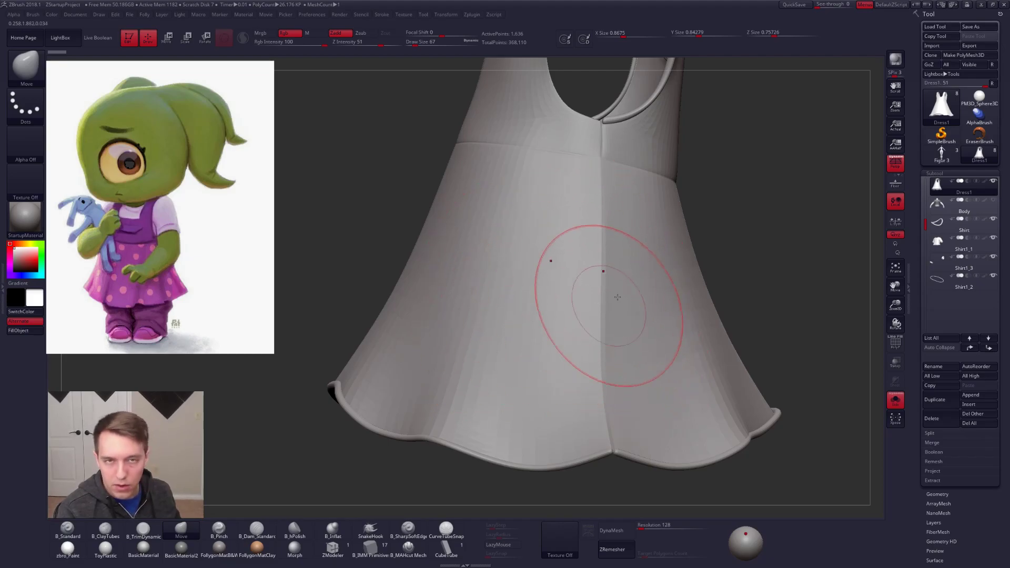
Step: Examine the skirt's edge flow and polygroups with dynamic subdivision off and the polyframe shown
key(shift+d)
ctrl+right_drag(624, 276, 615, 268)
key(shift+f)
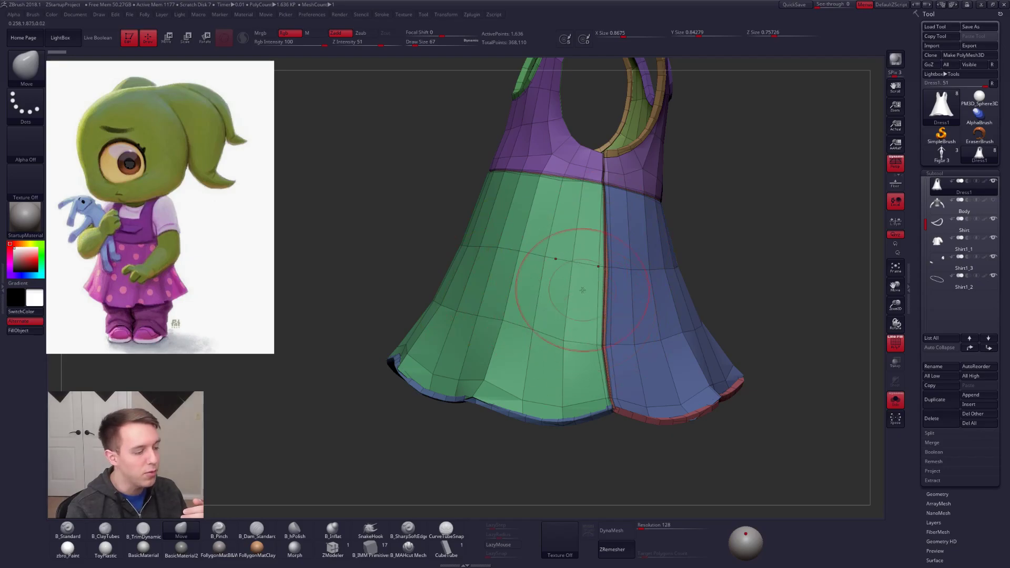
mouse_move(616, 288)
right_down()
mouse_move(604, 221)
mouse_move(620, 239)
mouse_move(609, 236)
mouse_move(637, 243)
mouse_move(614, 245)
mouse_move(619, 301)
right_up()
Step: Leave Solo, turn dynamic subdivision back on, hide the polyframe, and view the full outfit from the front
key(alt+s)
alt+right_drag(605, 410, 587, 384)
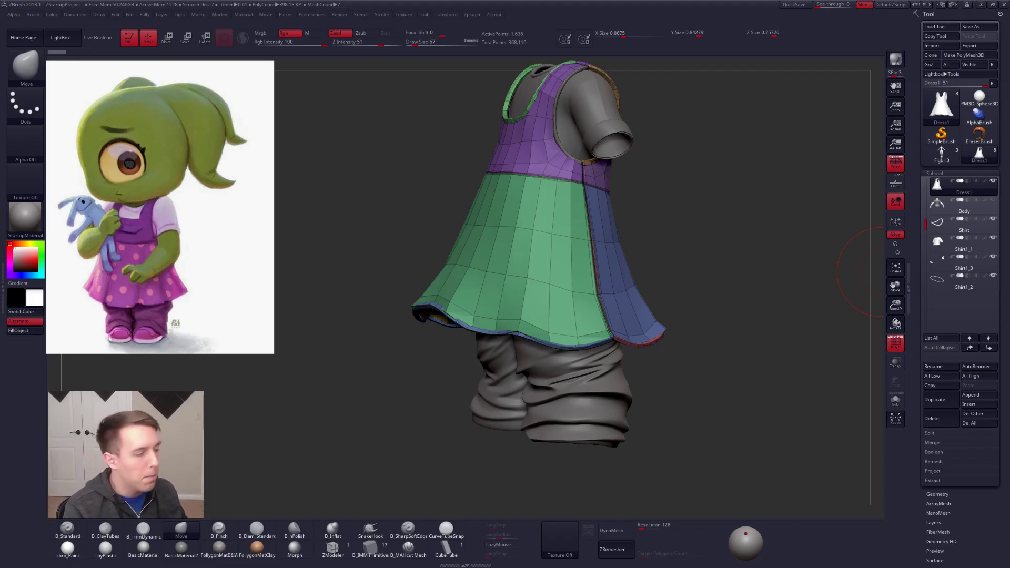
key(d)
ctrl+right_drag(683, 235, 706, 241)
key(shift+f)
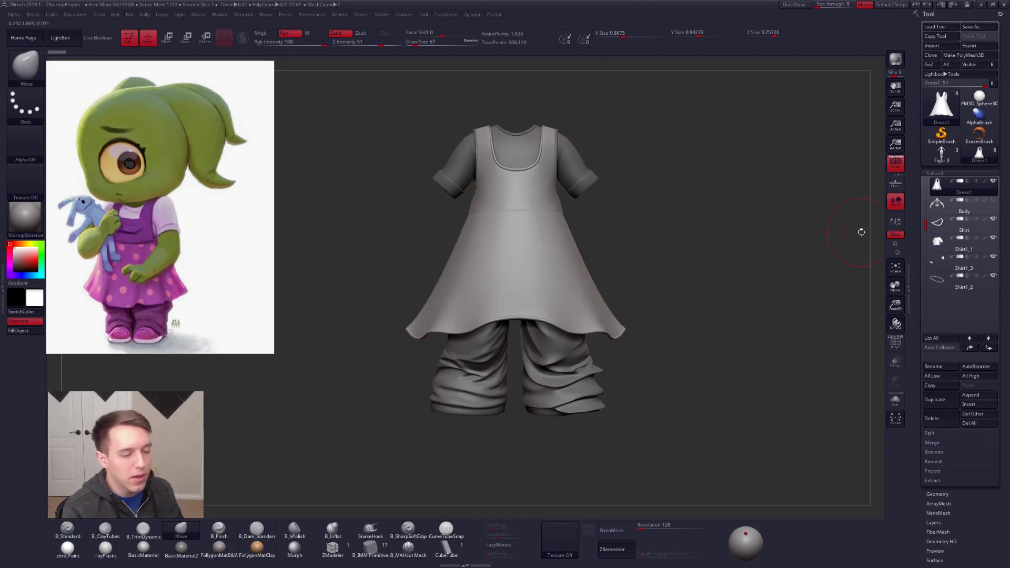
Step: Duplicate the main dress subtool and replace the copy with a QCube at X, Y and Z resolution 1
drag(919, 221, 925, 179)
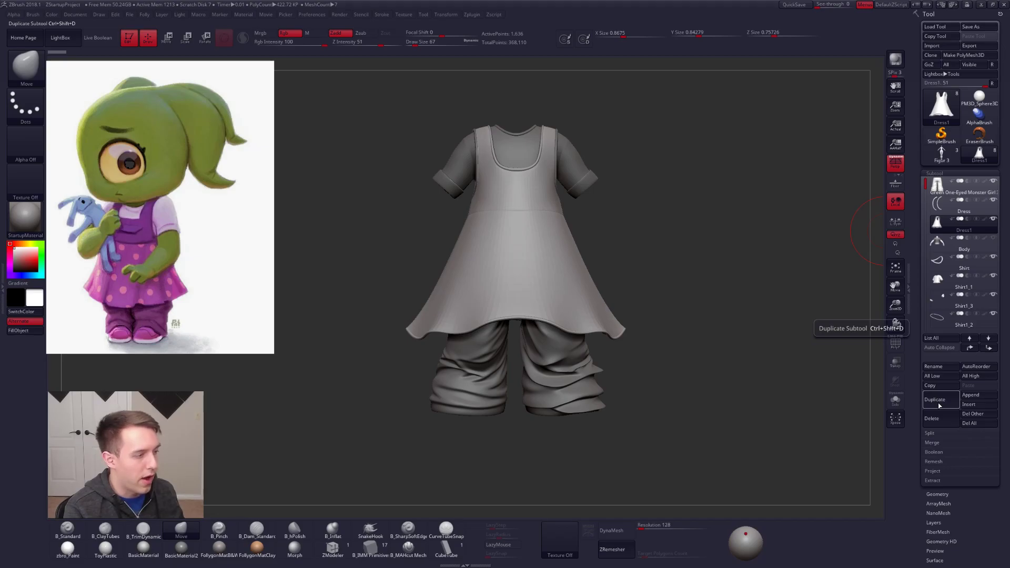
click(939, 405)
scroll(941, 261, down, 5)
scroll(942, 261, down, 5)
click(942, 317)
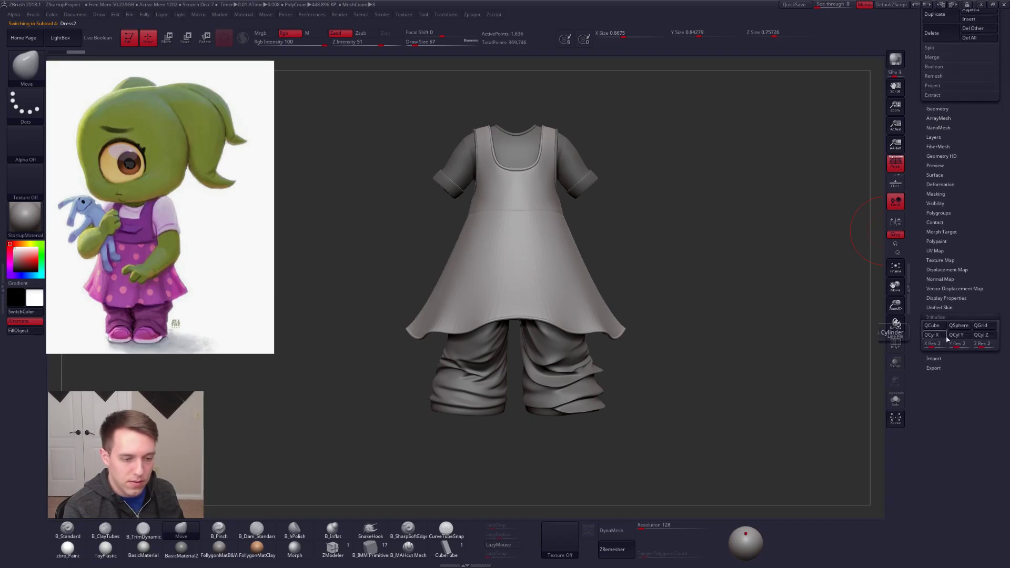
drag(943, 345, 929, 345)
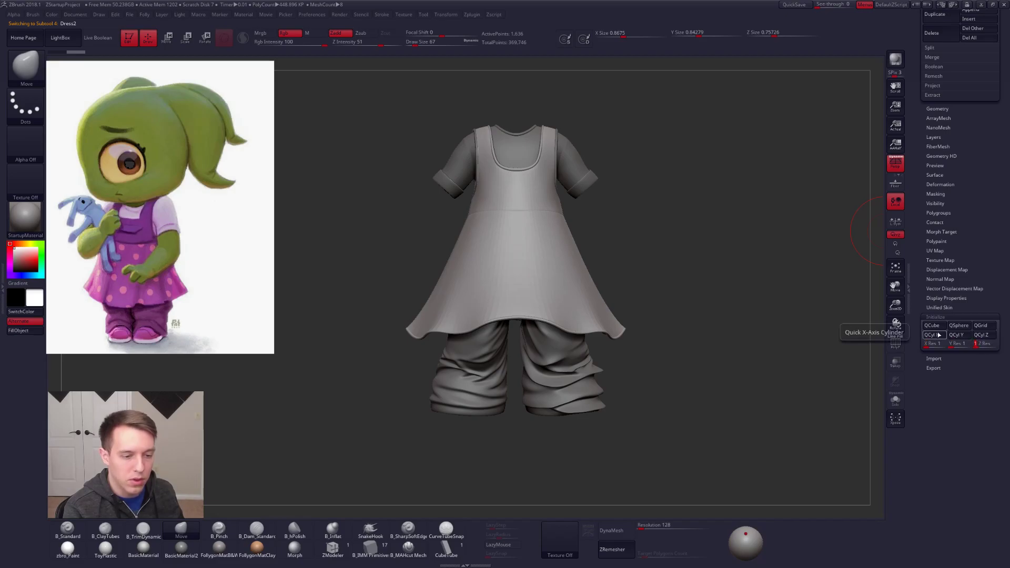
click(935, 326)
Step: Solo the new cube and frame it in the view
drag(974, 306, 976, 423)
click(895, 401)
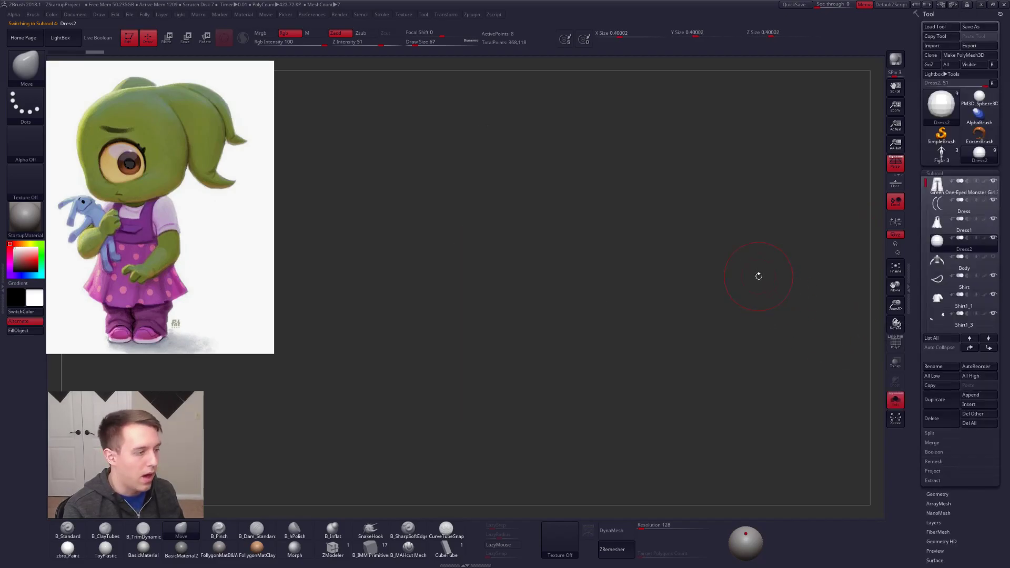
key(f)
key(shift+d)
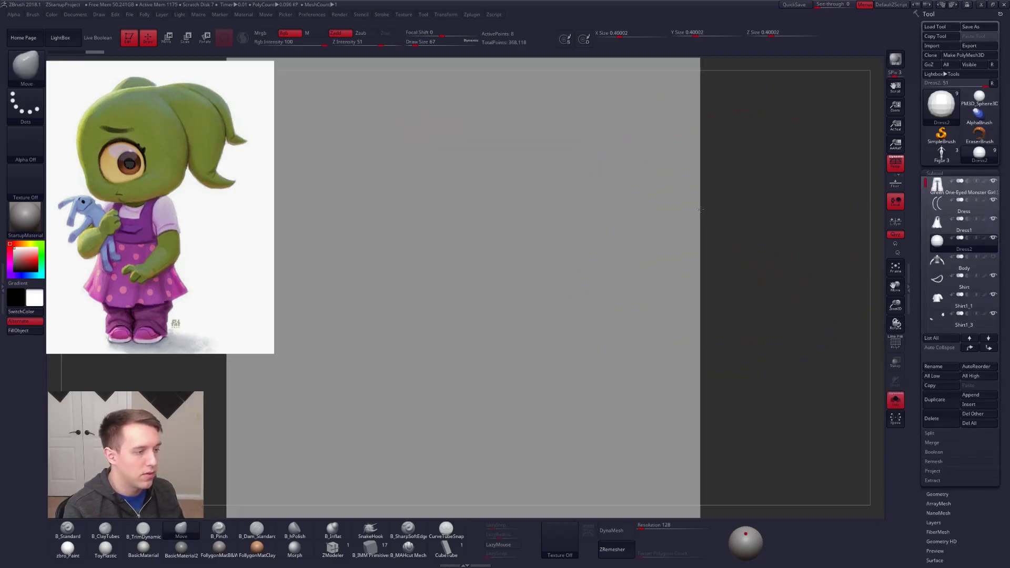
key(f)
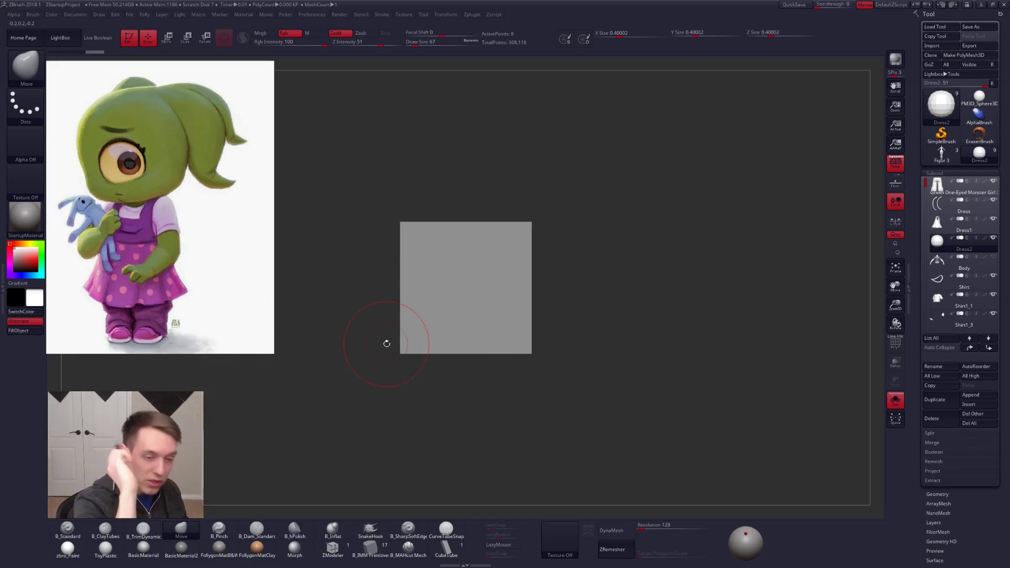
Step: Make the main dress the active subtool and leave Solo to view the full outfit
click(945, 224)
key(f)
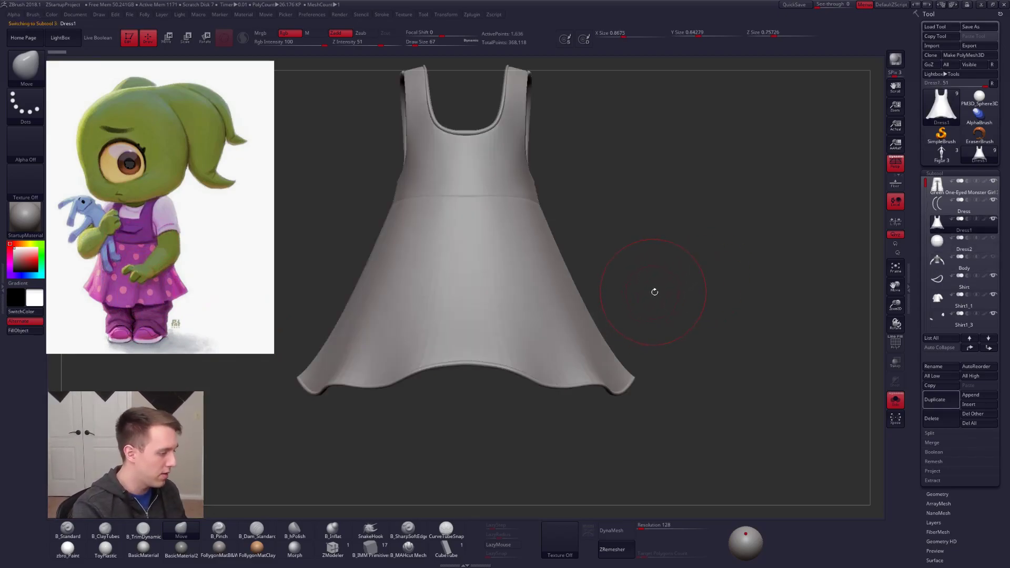
alt+drag(653, 292, 596, 289)
key(shift+s)
alt+drag(588, 338, 575, 363)
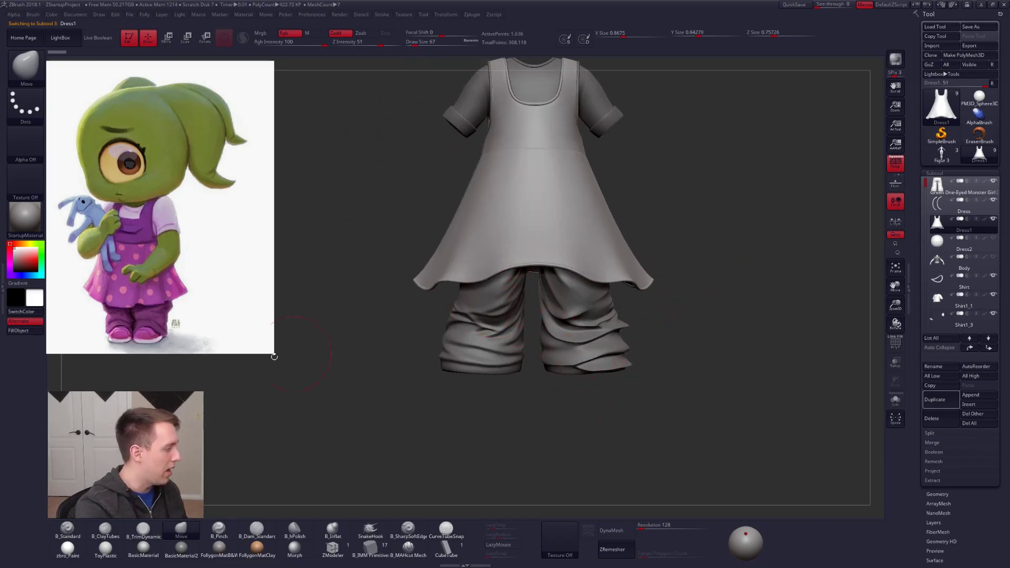
Step: Solo the dress, show its polyframe, and assign polygroups to its separate parts with Auto Groups
alt+drag(433, 357, 472, 380)
key(shift)
key(shift+f)
right_drag(618, 271, 592, 324)
right_click(590, 322)
key(alt+s)
ctrl+shift+click(588, 303)
ctrl+shift+click(590, 391)
key(space)
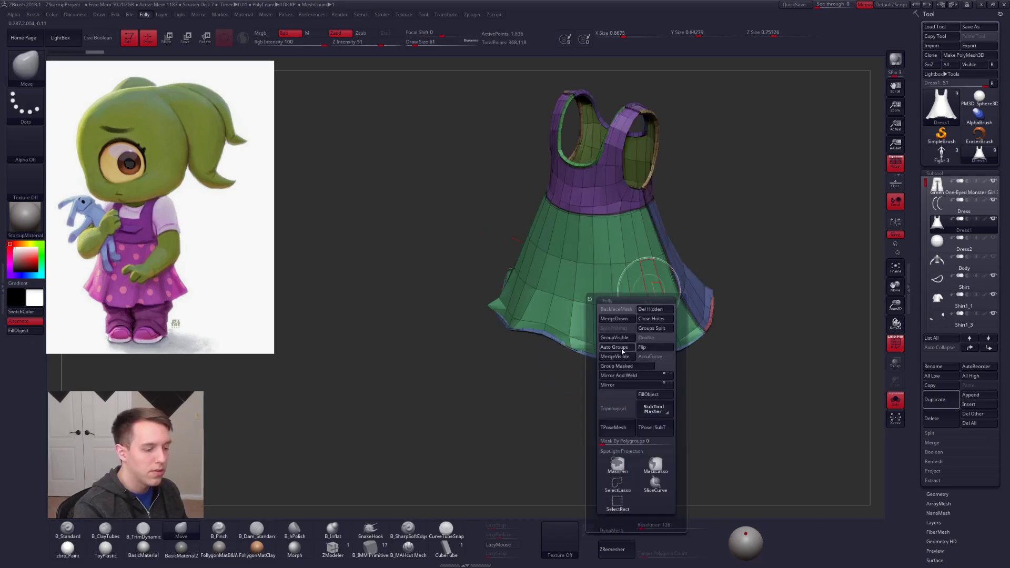
click(622, 349)
Step: Isolate the dress's main polygroup and split the hidden piping off into its own subtool
right_drag(624, 348, 568, 338)
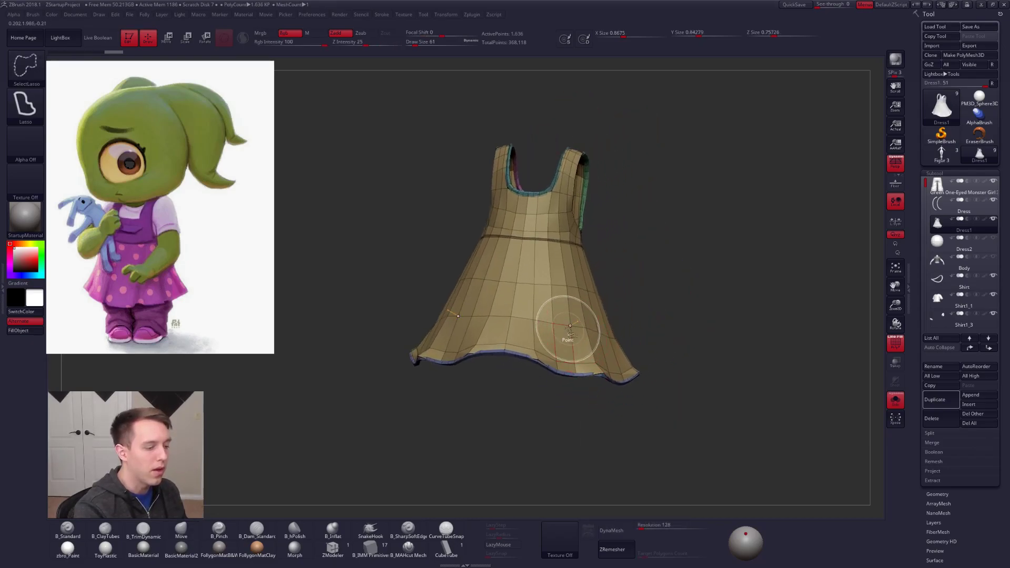
key(space)
click(587, 354)
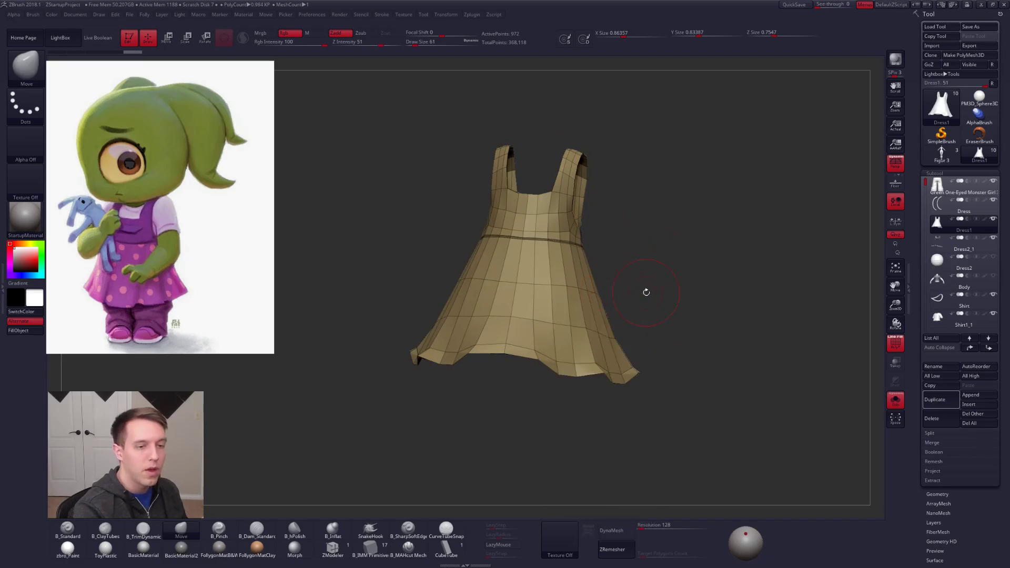
Step: Pull the skirt's lower vertices into folds with the Move brush, using a draw size of 54
mouse_move(628, 312)
right_down()
mouse_move(545, 329)
mouse_move(546, 277)
right_up()
key(s)
mouse_move(545, 277)
mouse_down()
mouse_move(539, 421)
mouse_move(548, 279)
mouse_up()
ctrl+click(684, 281)
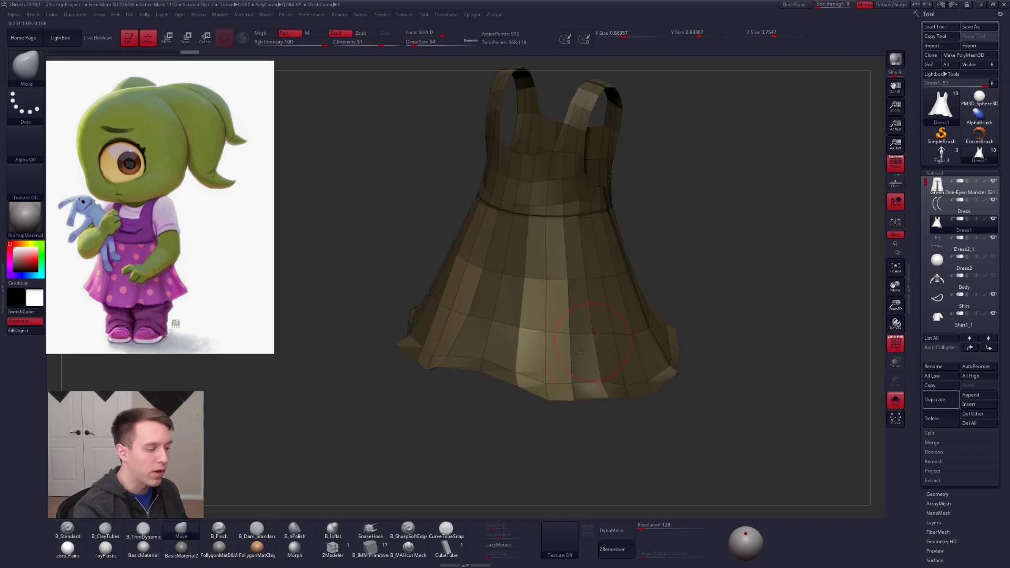
right_drag(679, 287, 670, 221)
key(s)
drag(548, 365, 554, 364)
mouse_move(555, 376)
right_down()
mouse_move(584, 268)
mouse_move(563, 311)
mouse_move(625, 375)
mouse_move(609, 355)
right_up()
drag(568, 308, 550, 360)
Step: Broaden the folds around the skirt with the Move brush at draw size 96, and turn on dynamic subdivision
key(space)
drag(603, 287, 601, 286)
mouse_move(599, 280)
right_down()
mouse_move(638, 332)
mouse_move(607, 268)
right_up()
drag(605, 269, 615, 280)
mouse_move(615, 280)
right_down()
mouse_move(580, 293)
mouse_move(570, 342)
mouse_move(583, 353)
mouse_move(575, 346)
right_up()
ctrl+drag(637, 301, 647, 311)
key(d)
right_drag(704, 423, 681, 426)
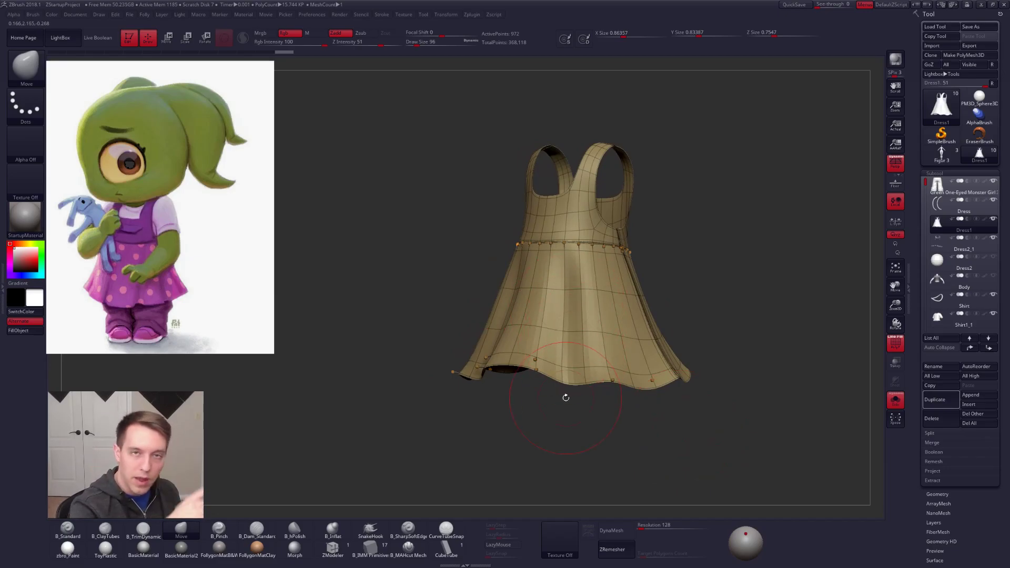
Step: Turn off dynamic subdivision on the dress and reduce the Move brush's draw size to 2
mouse_move(582, 361)
ctrl+right_down()
mouse_move(576, 405)
mouse_move(596, 325)
mouse_move(553, 345)
ctrl+right_up()
key(shift+d)
key(s)
drag(595, 295, 580, 300)
mouse_move(579, 300)
alt+right_down()
mouse_move(610, 304)
mouse_move(589, 350)
alt+right_up()
Step: Try to move the corner vertices at the edge of the dress's strap, and undo the move
key(space)
drag(592, 340, 579, 343)
ctrl+right_drag(577, 345, 574, 387)
key(space)
drag(557, 352, 543, 377)
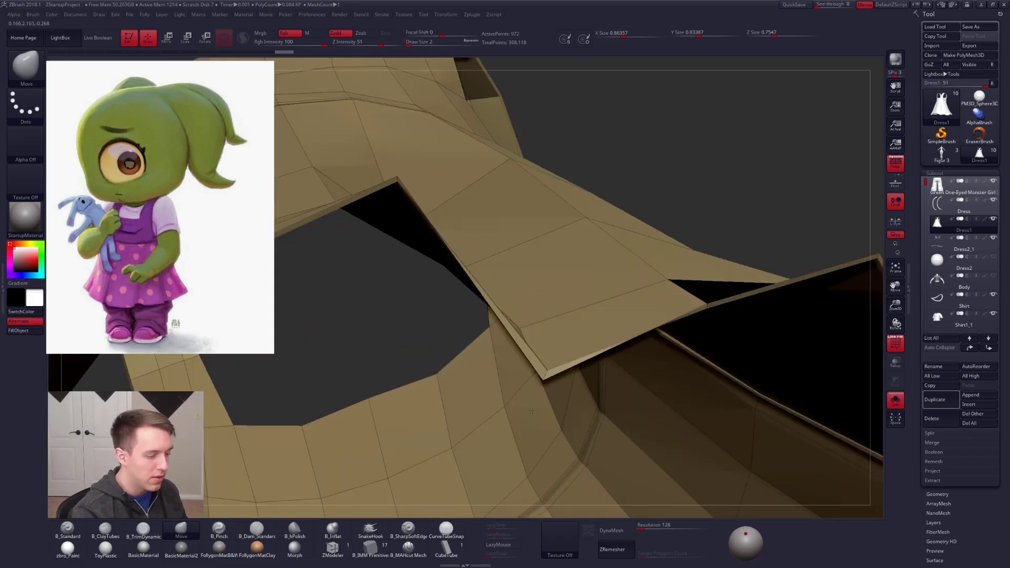
right_drag(532, 410, 532, 408)
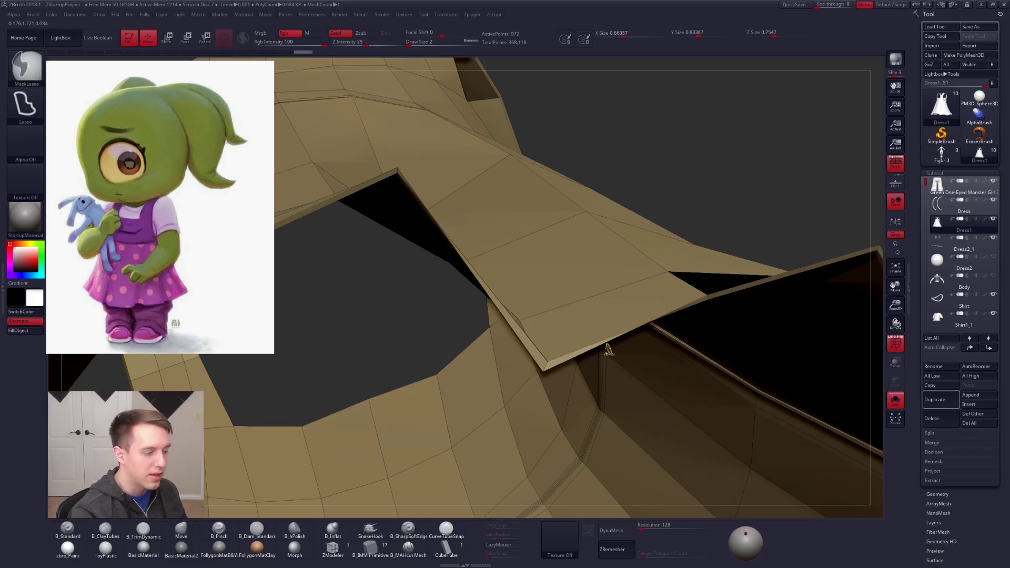
key(ctrl+z)
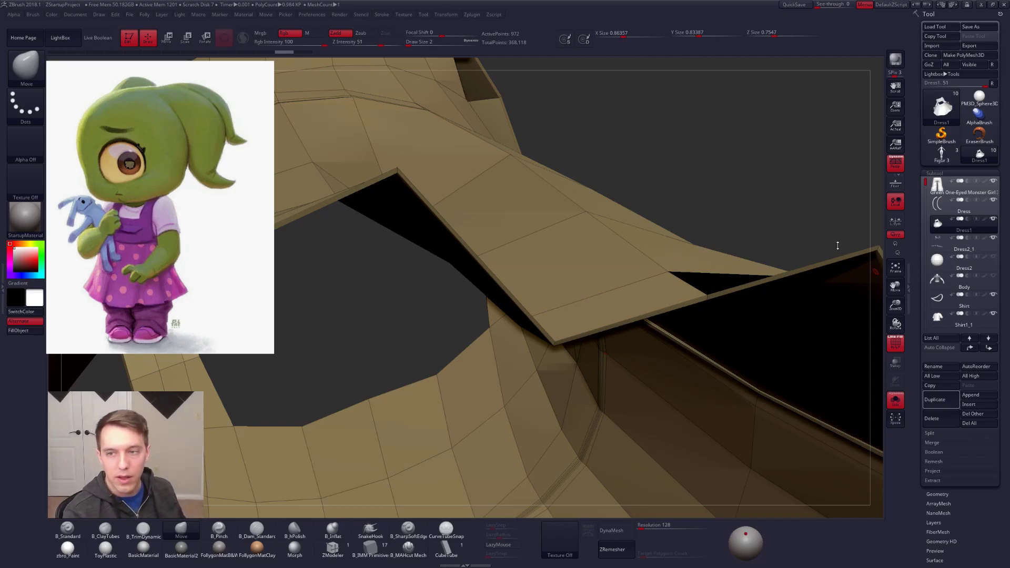
Step: Leave Solo and view the reshaped dress with the full outfit from the front
ctrl+right_drag(607, 236, 574, 324)
key(alt+s)
alt+right_drag(646, 298, 619, 279)
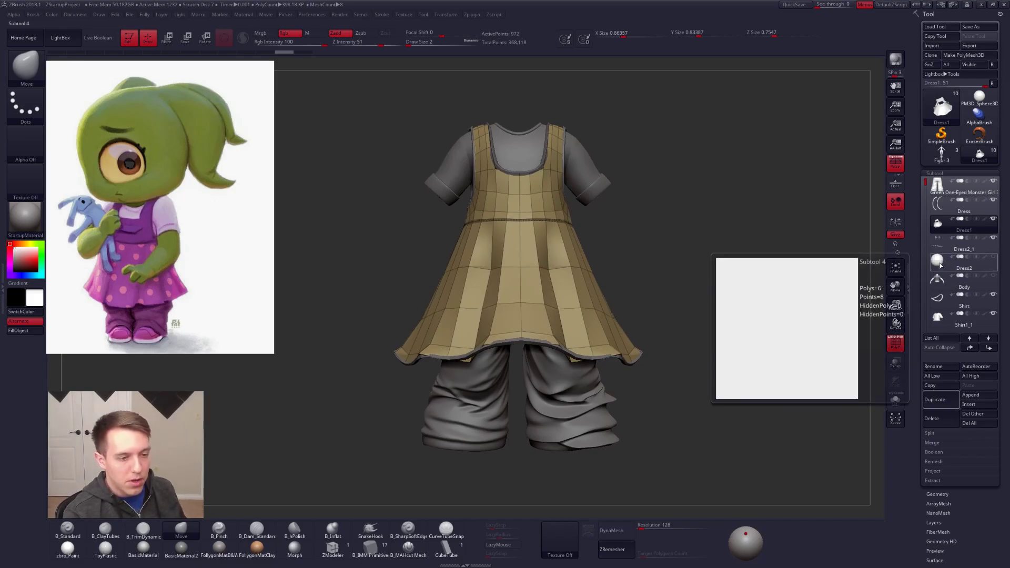
Step: Make the cube the active subtool, solo it with the Move brush selected, and frame it from the front
click(944, 261)
key(alt+s)
key(b)
key(m)
key(v)
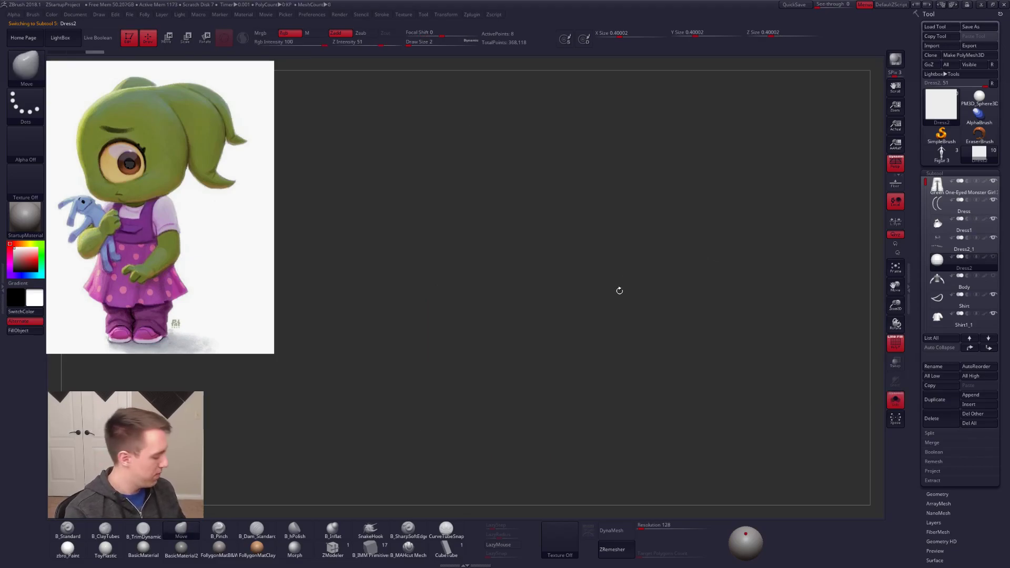
key(f)
alt+drag(721, 253, 689, 226)
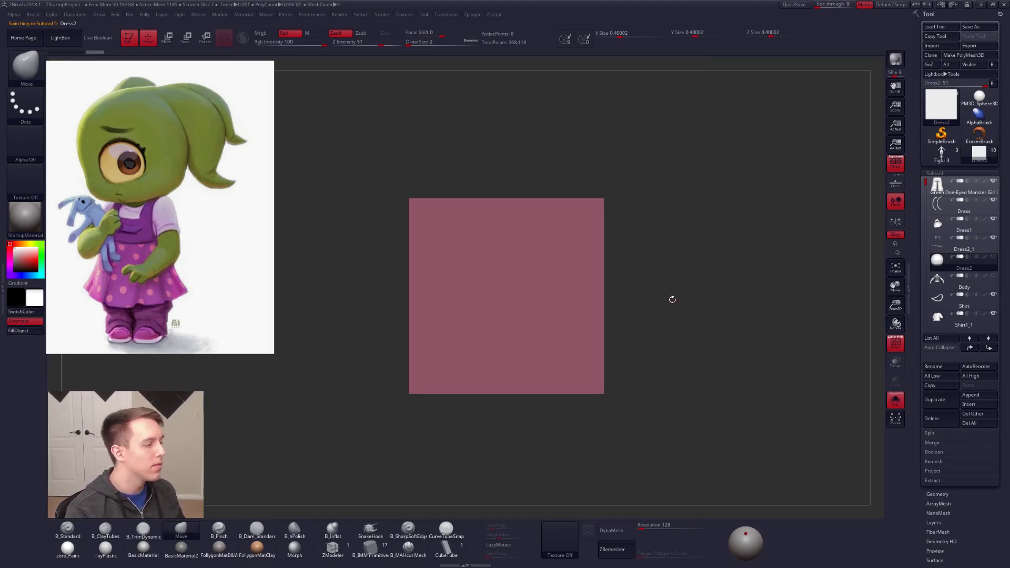
Step: Add a vertical centre edge loop to the cube with Mirror And Weld
key(b)
key(s)
key(l)
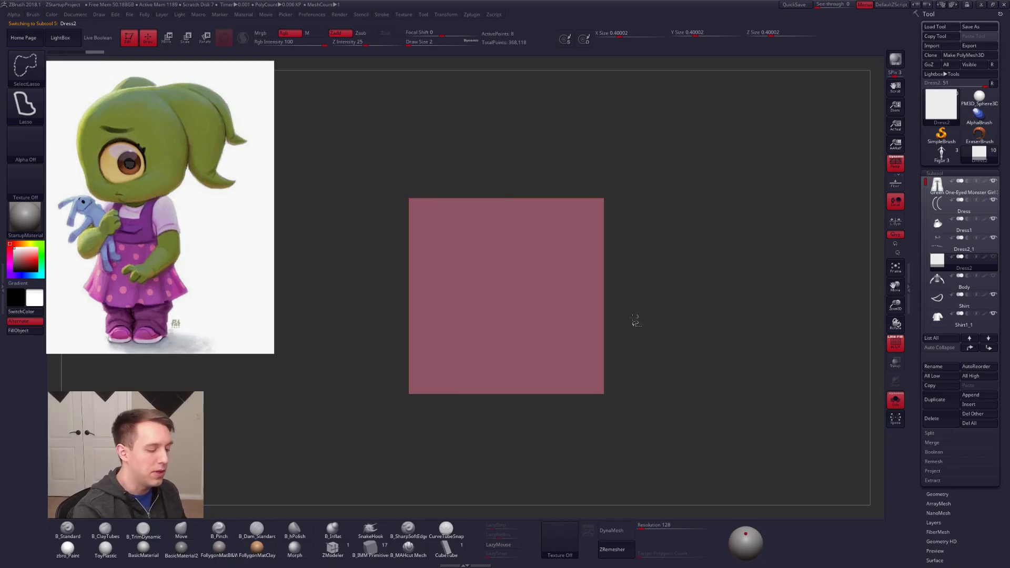
key(ctrl+shift+f)
click(589, 332)
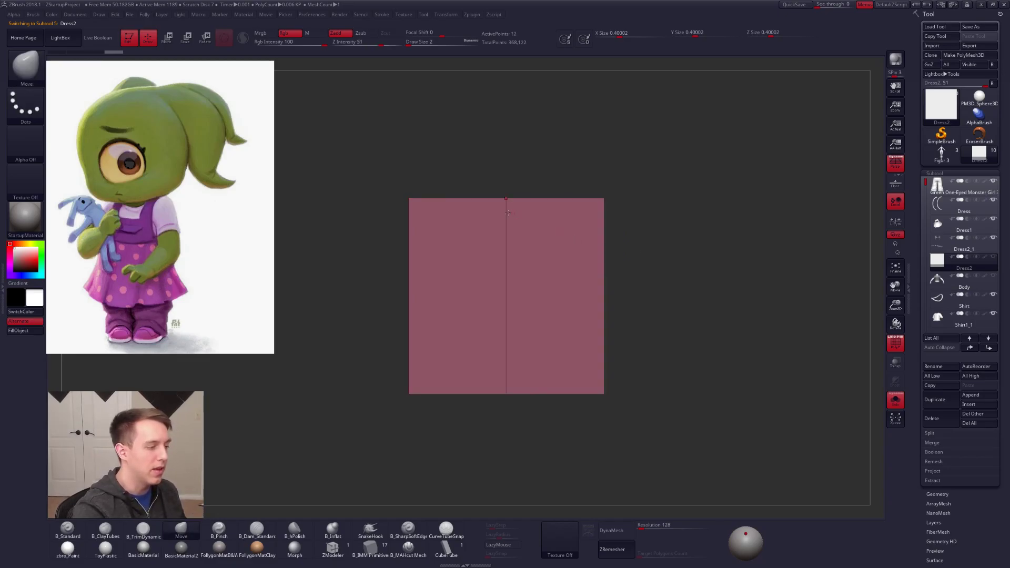
Step: Slice one half of the cube with three vertical SliceCurve cuts and mirror and weld them across the centre
key(ctrl+shift+f)
click(518, 397)
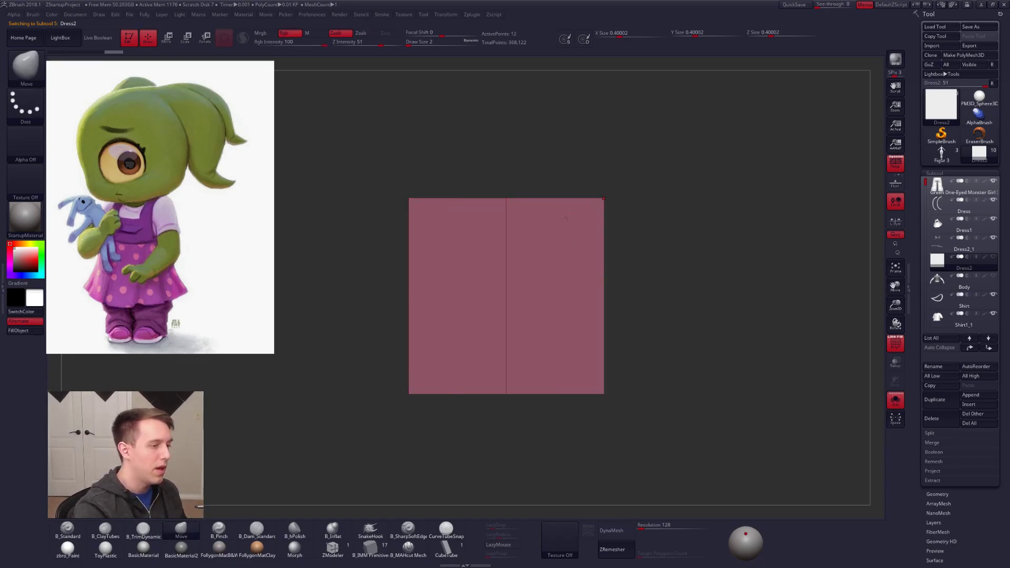
ctrl+shift+drag(462, 174, 453, 412)
ctrl+shift+drag(437, 200, 441, 455)
ctrl+shift+drag(486, 177, 483, 420)
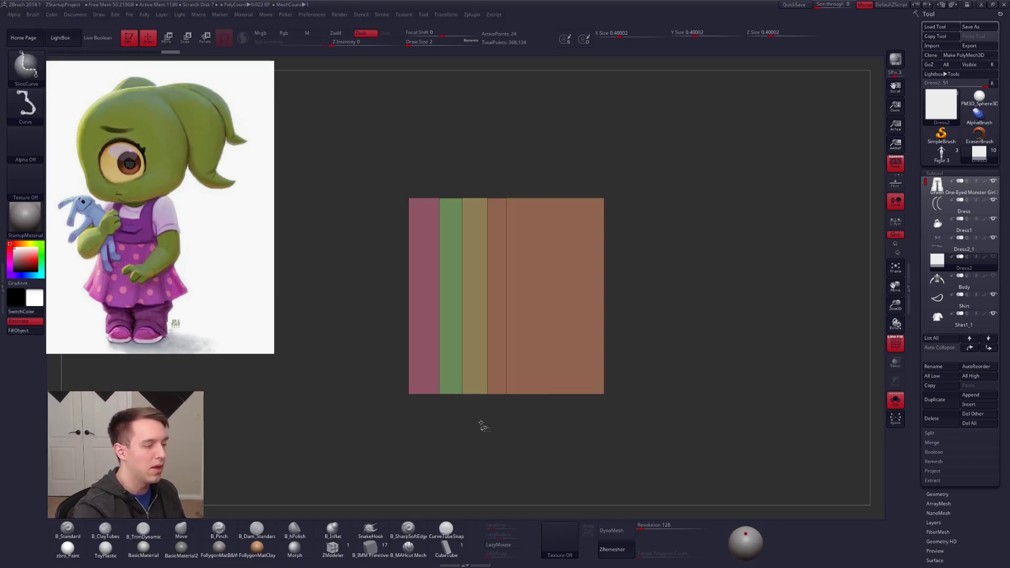
key(space)
click(561, 345)
ctrl+right_drag(562, 344, 533, 294)
Step: Flatten the cube to a slab about 0.037 thick in Z with Transpose, and turn off perspective
key(w)
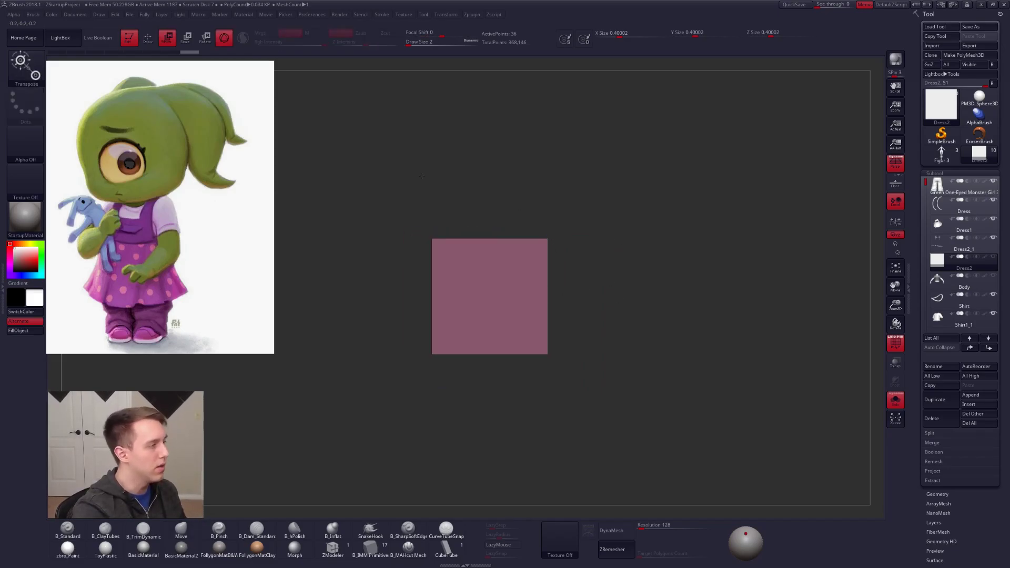
click(224, 38)
mouse_move(547, 240)
shift+mouse_down()
mouse_move(621, 239)
mouse_move(554, 248)
shift+mouse_up()
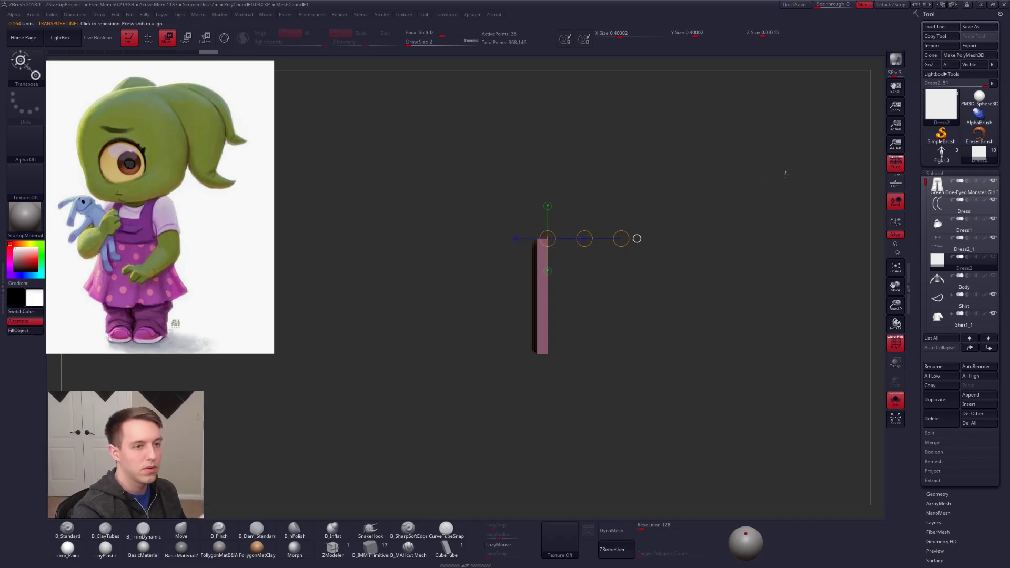
key(p)
mouse_move(633, 274)
shift+mouse_down()
mouse_move(594, 275)
mouse_move(568, 305)
shift+mouse_up()
key(q)
alt+drag(569, 381, 540, 351)
alt+right_drag(507, 223, 535, 264)
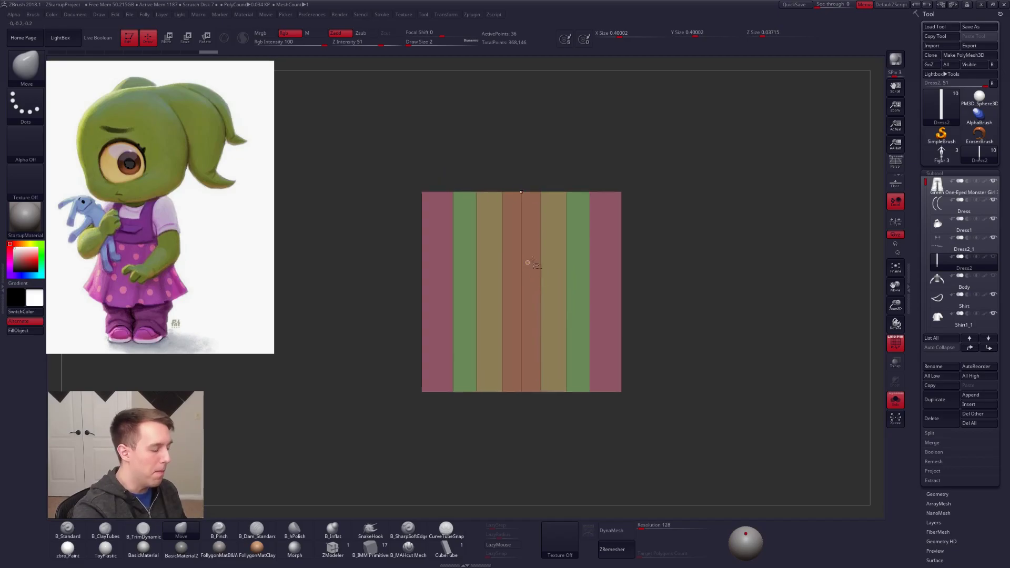
Step: Slice the slab with three horizontal SliceCurve cuts and merge all its faces into one polygroup
key(ctrl+shift+space)
ctrl+shift+click(557, 422)
ctrl+shift+drag(385, 226, 683, 225)
key(ctrl+z)
ctrl+shift+drag(396, 284, 672, 284)
ctrl+shift+drag(395, 219, 683, 221)
ctrl+shift+drag(388, 337, 684, 336)
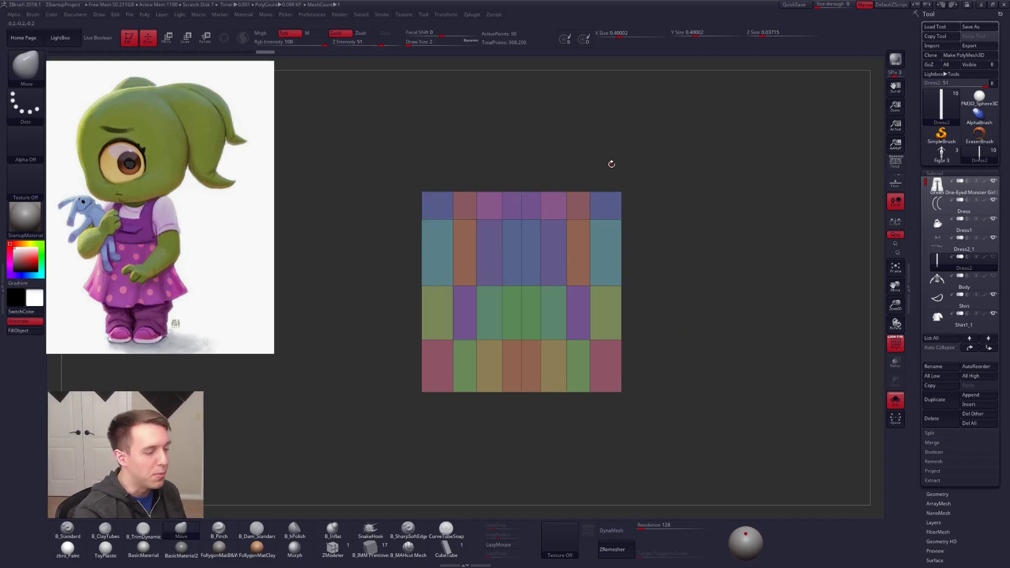
key(ctrl+w)
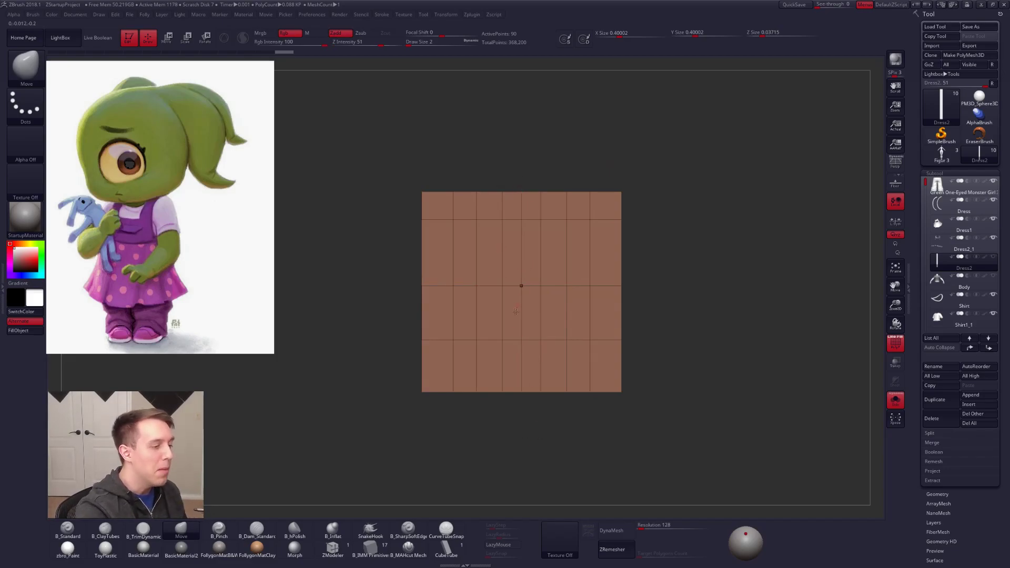
Step: Try slicing the slab vertically through the middle of its thickness, and undo the cut
mouse_move(506, 273)
ctrl+mouse_down()
mouse_move(520, 441)
mouse_move(510, 274)
ctrl+mouse_up()
ctrl+drag(652, 334, 684, 345)
drag(689, 345, 592, 341)
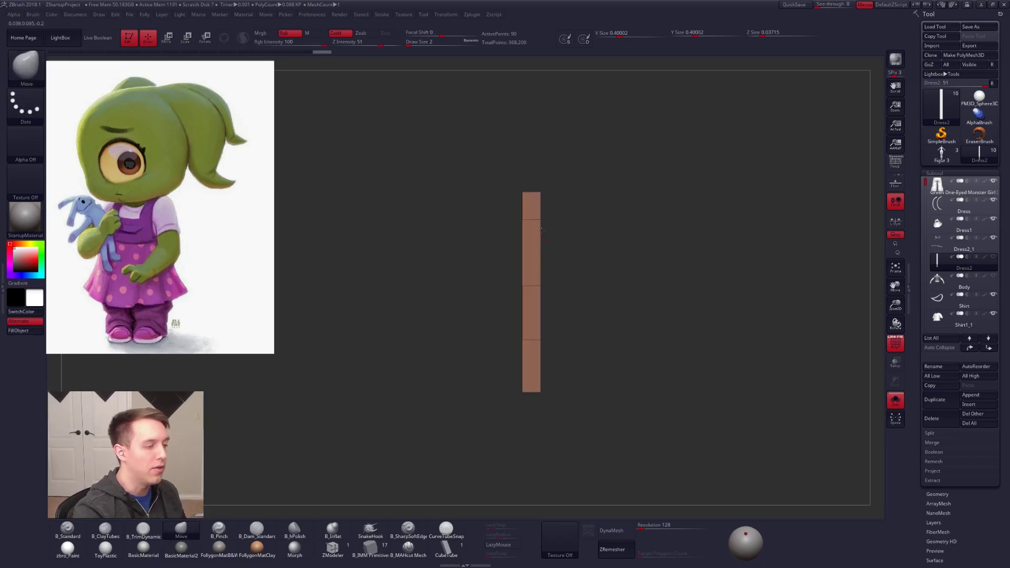
ctrl+shift+drag(532, 175, 531, 438)
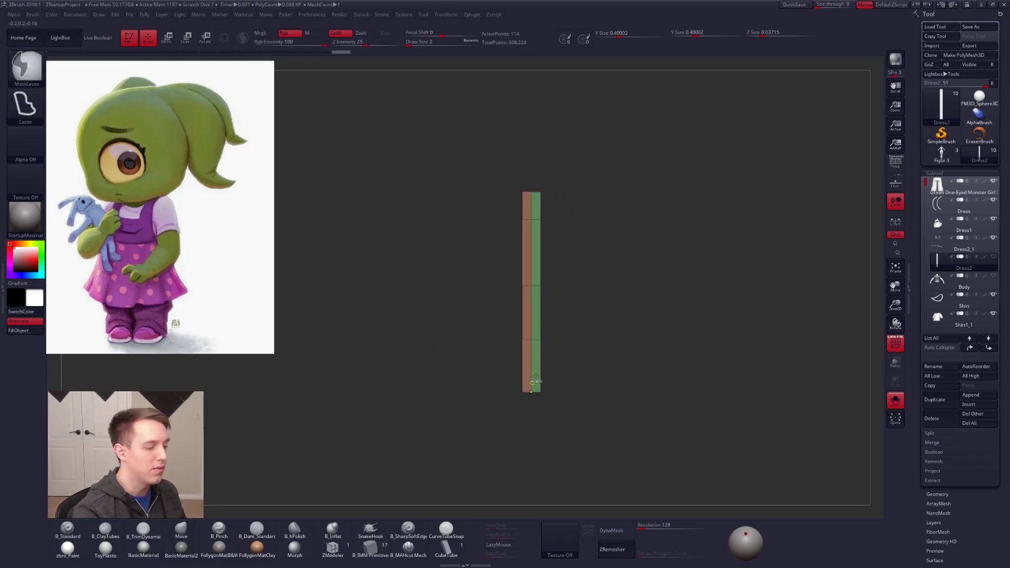
key(ctrl+z)
Step: Hide one side of the slab's thickness and delete the hidden faces to leave a single flat sheet
key(ctrl+shift+space)
click(562, 514)
ctrl+shift+drag(527, 174, 524, 441)
key(ctrl+shift+space)
click(608, 295)
drag(621, 263, 556, 358)
Step: Check the sheet with double-sided display and dynamic subdivision, and switch both off
key(ctrl+shift+space)
click(674, 294)
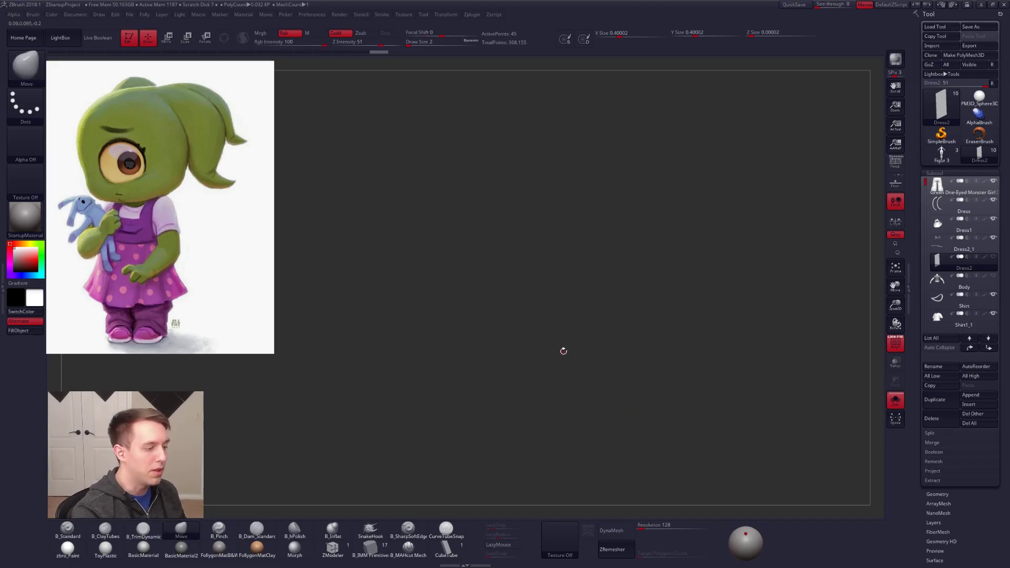
alt+drag(537, 321, 525, 305)
drag(462, 323, 557, 314)
key(ctrl+space)
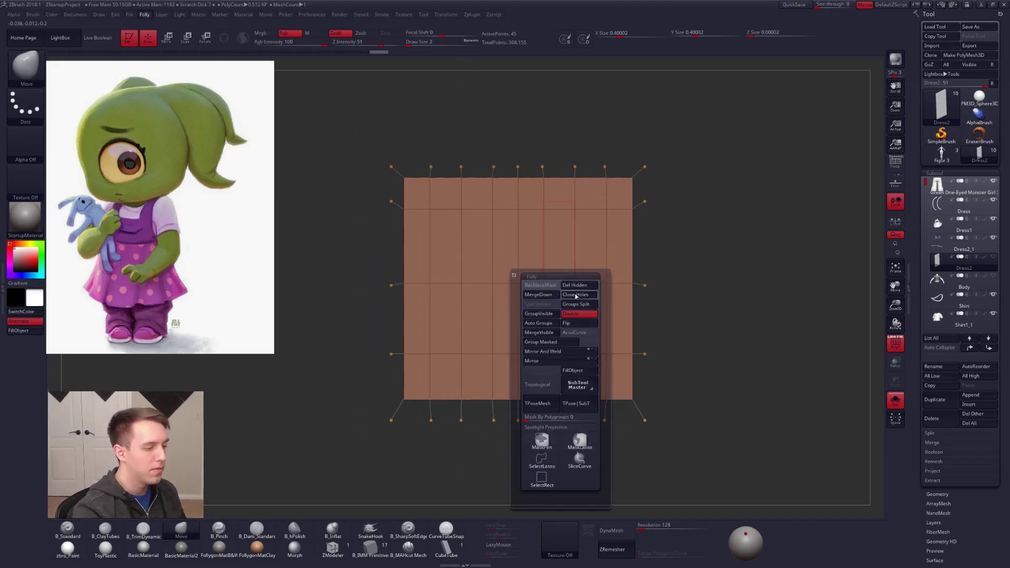
click(575, 315)
right_drag(631, 281, 564, 285)
key(shift+d)
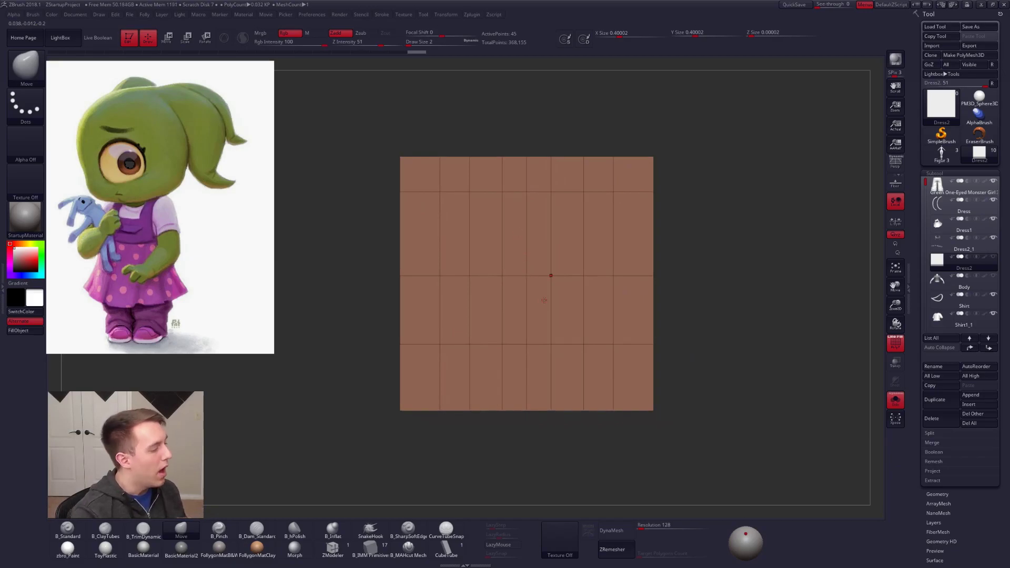
Step: Switch to the web browser showing the Follygon product page on Gumroad
key(alt+Tab)
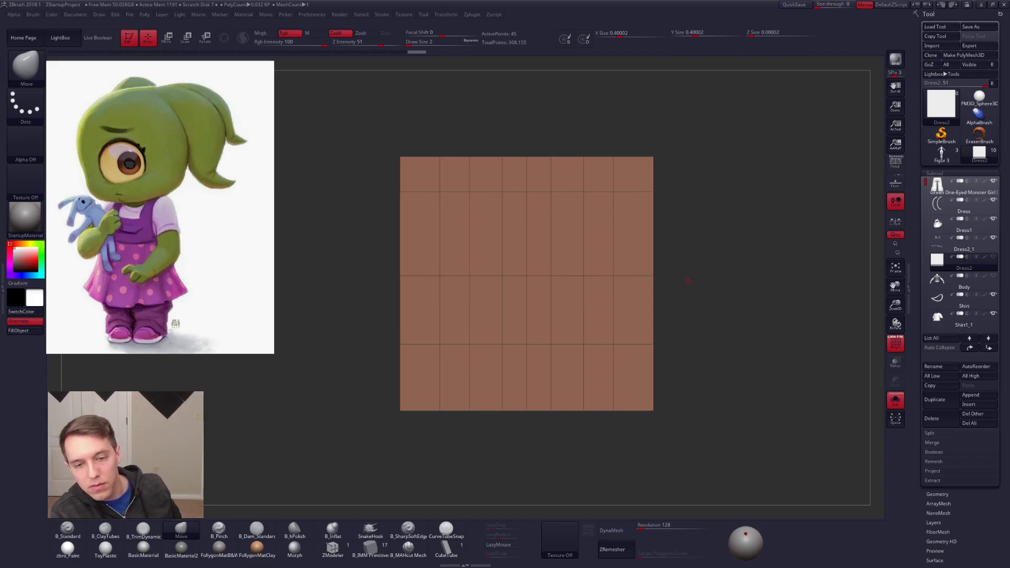
key(alt+Tab)
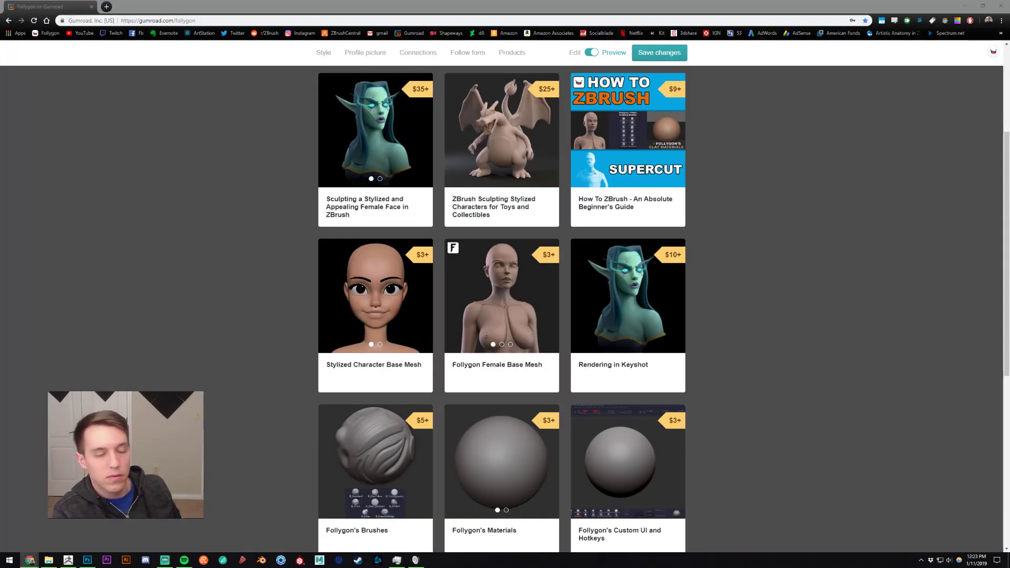
Step: Look up images of a pleated skirt in the browser and enlarge the pink plaid and grey skirt photos
drag(601, 4, 598, 3)
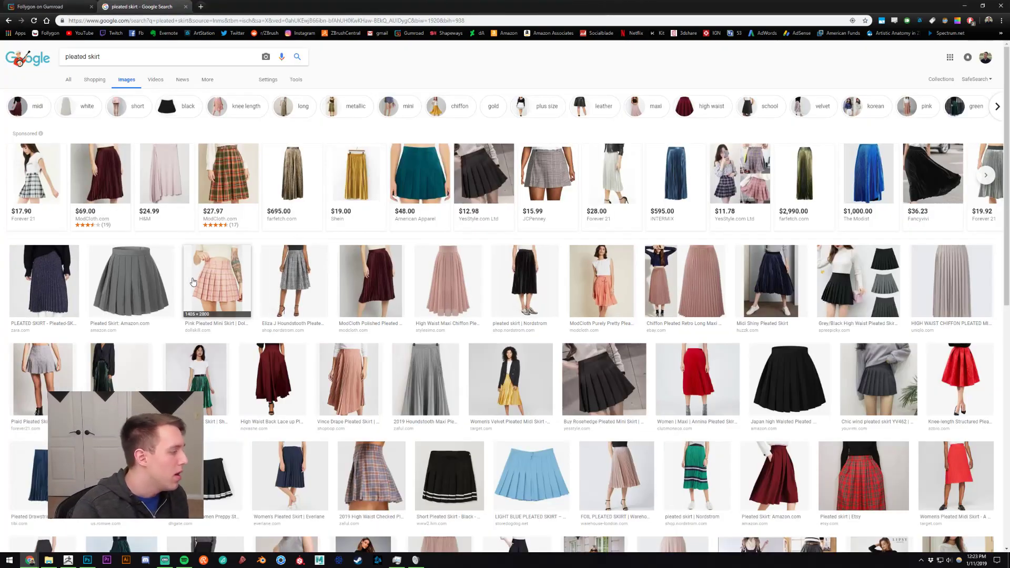
click(219, 279)
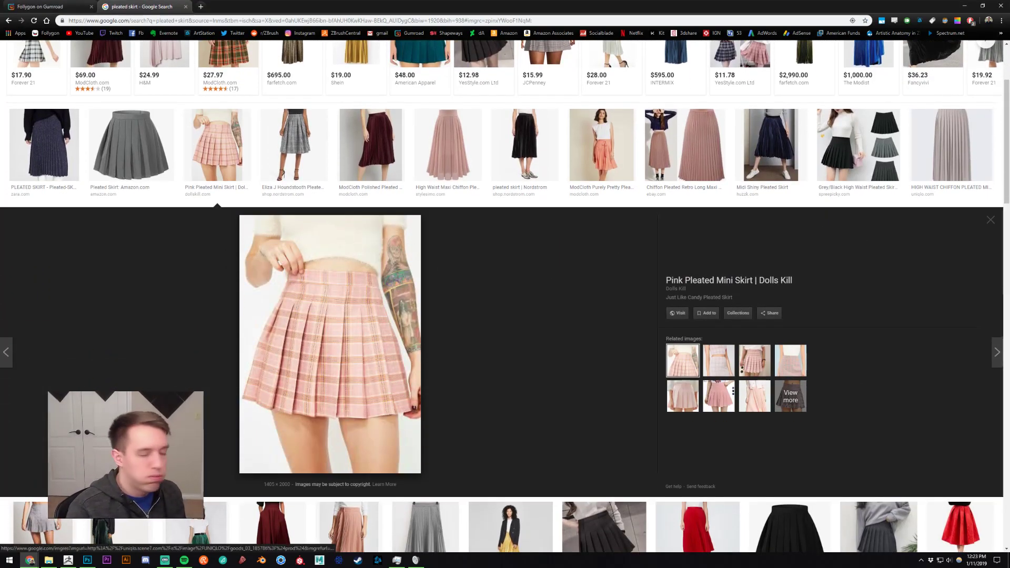
key(alt+Tab)
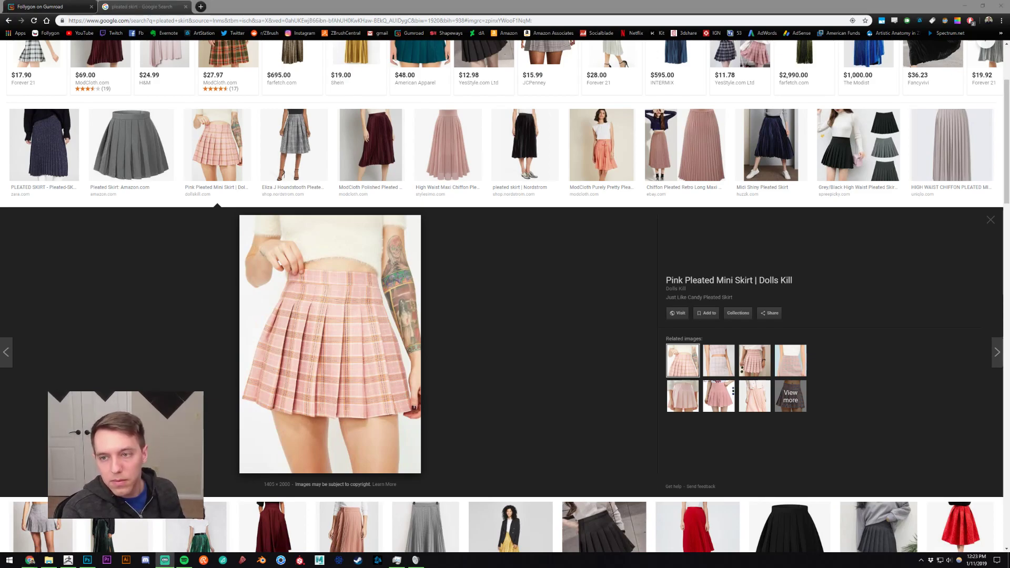
click(579, 292)
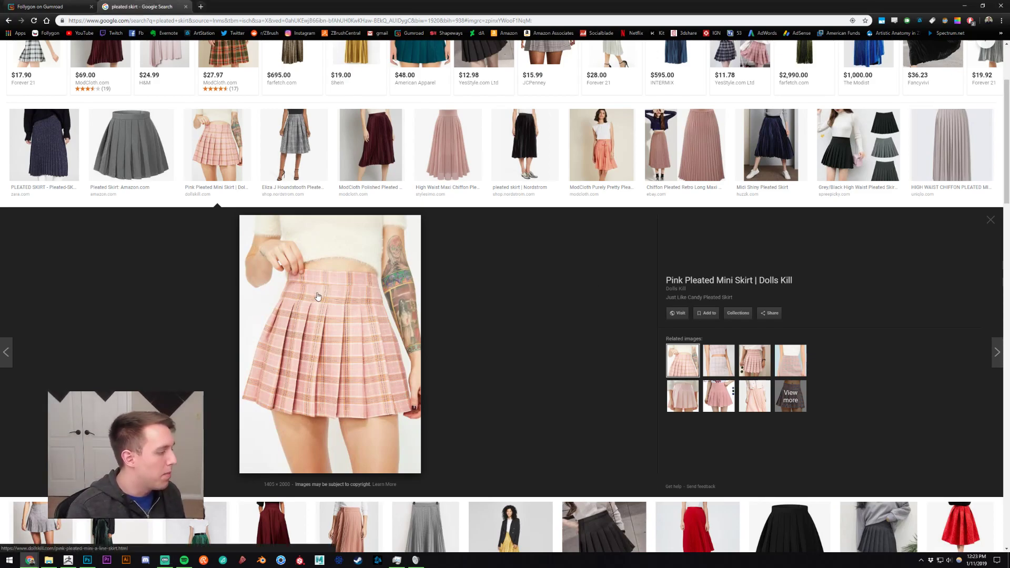
click(131, 144)
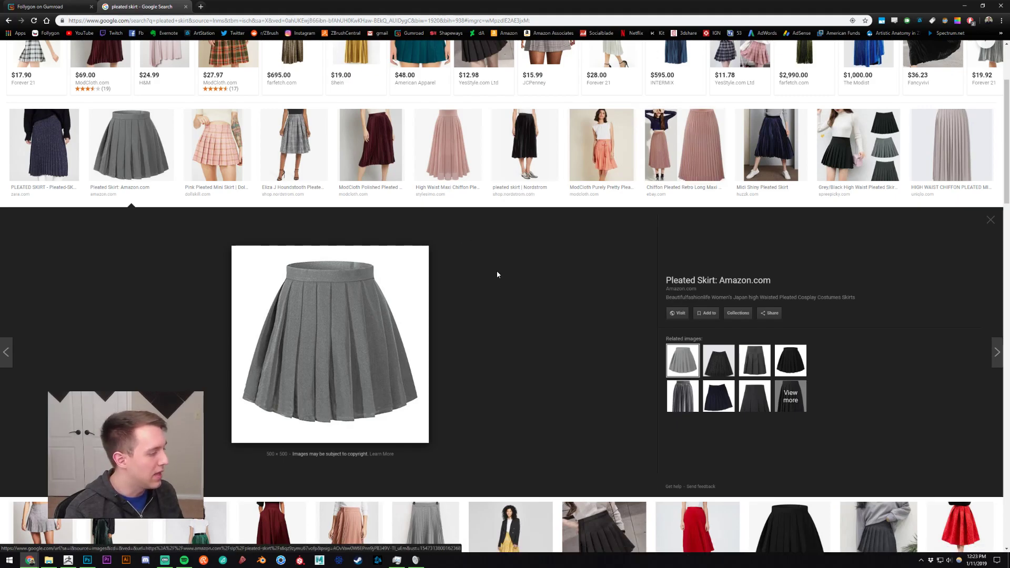
key(alt+Tab)
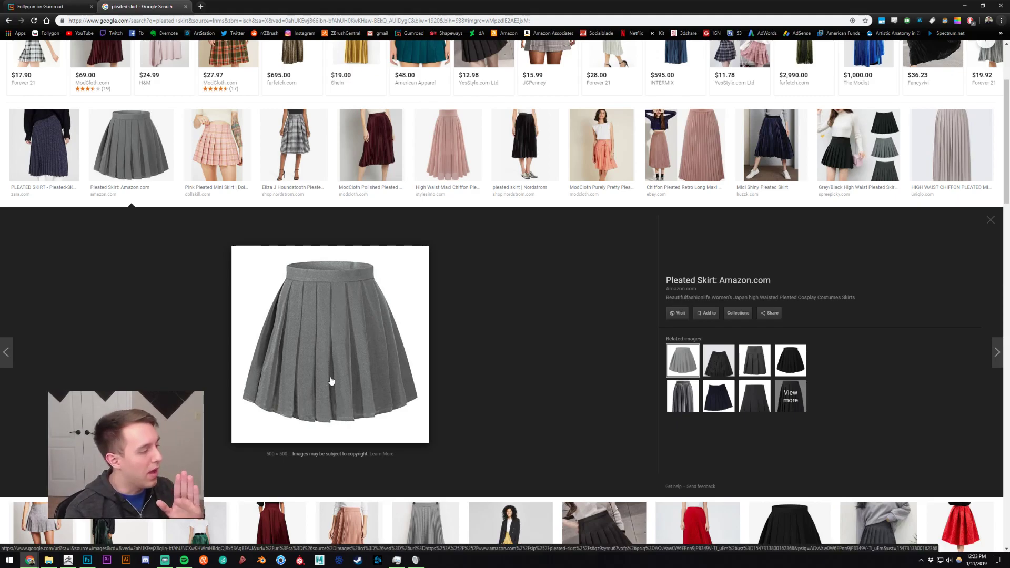
Step: Switch to ZBrush and compare the flat sheet with the grey pleated skirt photo in the browser
click(68, 560)
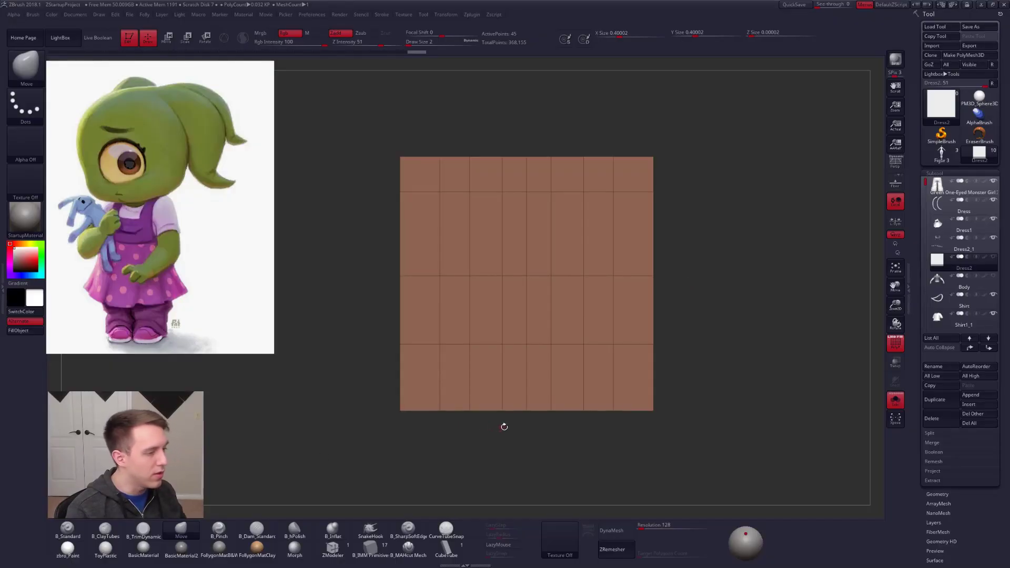
key(alt+Tab)
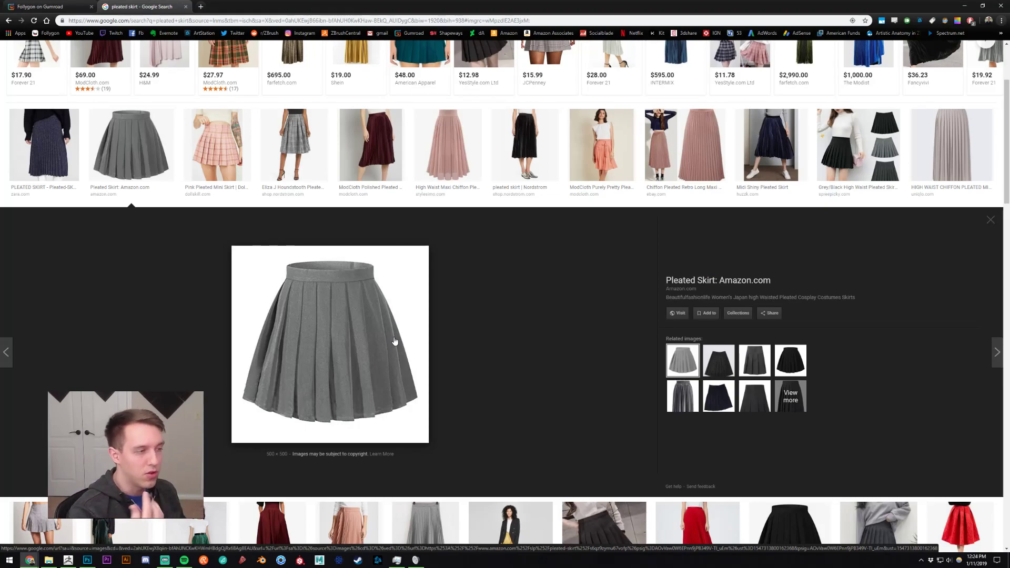
key(alt+Tab)
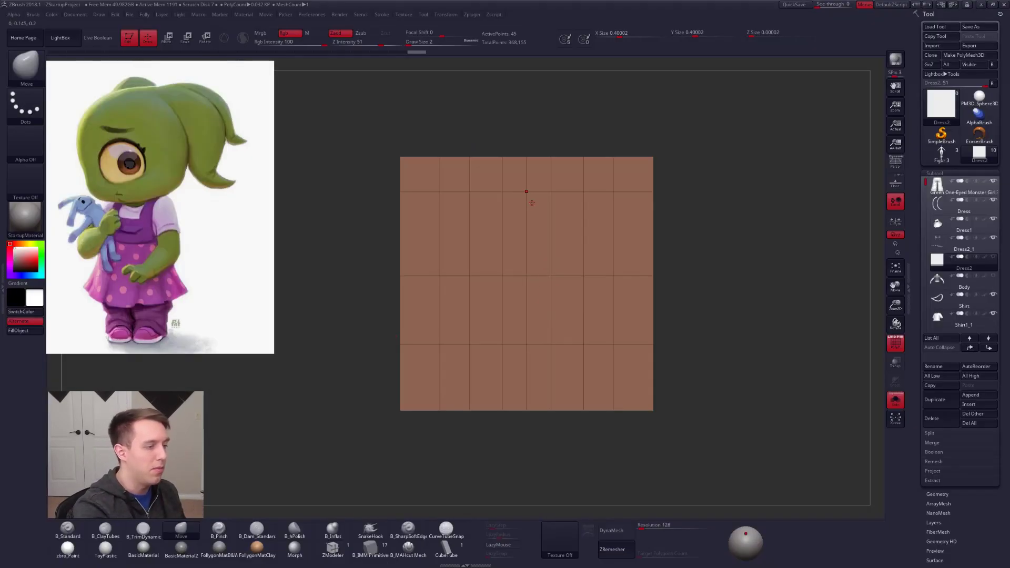
Step: Mask the sheet's top row and one half, and move the unmasked half out in depth to form a raised fold
mouse_move(379, 174)
ctrl+mouse_down()
mouse_move(703, 148)
mouse_move(705, 168)
ctrl+mouse_up()
mouse_move(517, 180)
ctrl+mouse_down()
mouse_move(330, 370)
mouse_move(516, 471)
mouse_move(505, 468)
ctrl+mouse_up()
right_drag(573, 383, 550, 368)
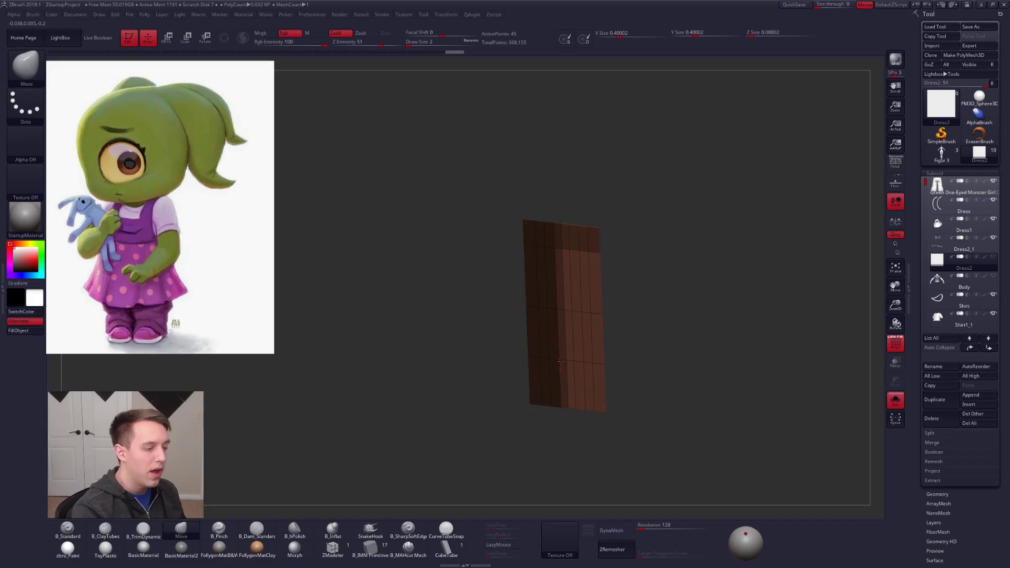
key(w)
drag(557, 351, 564, 353)
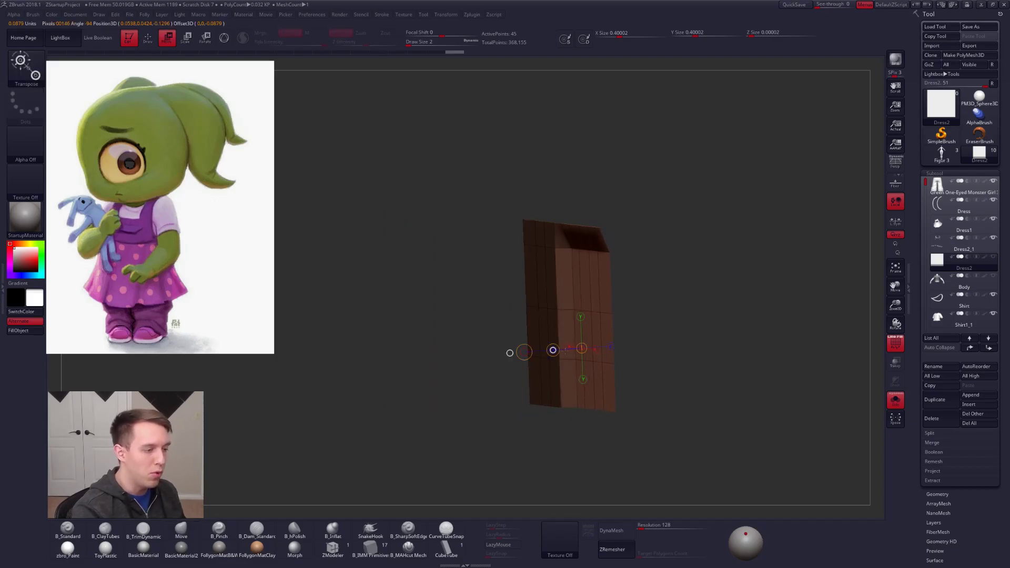
right_drag(567, 351, 616, 361)
alt+right_drag(615, 361, 577, 353)
mouse_move(564, 356)
shift+mouse_down()
mouse_move(653, 356)
mouse_move(582, 359)
shift+mouse_up()
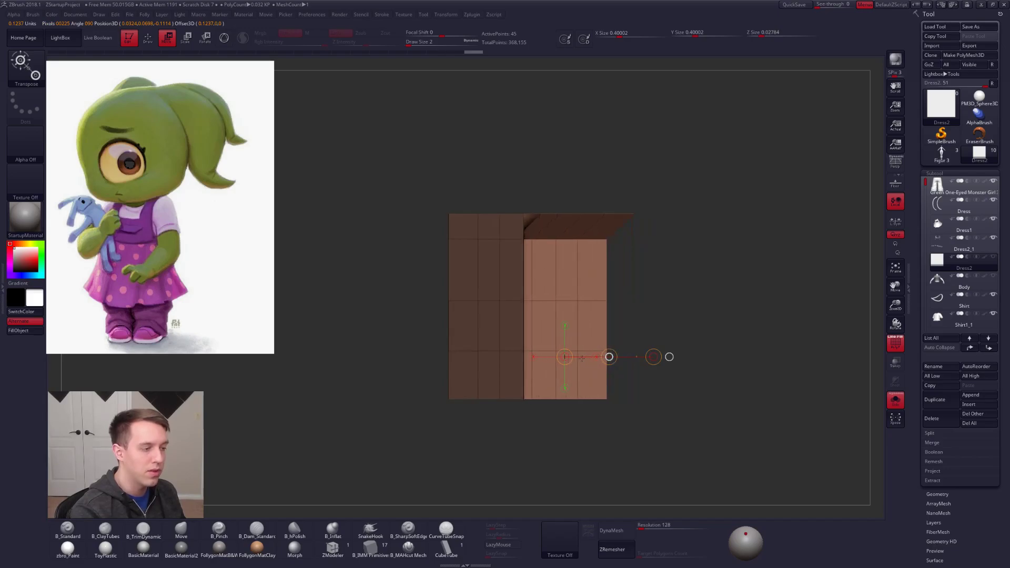
Step: Check the fold's smoothed shape with dynamic subdivision and switch it off
key(d)
right_drag(583, 359, 594, 421)
drag(629, 341, 604, 345)
right_drag(604, 347, 578, 367)
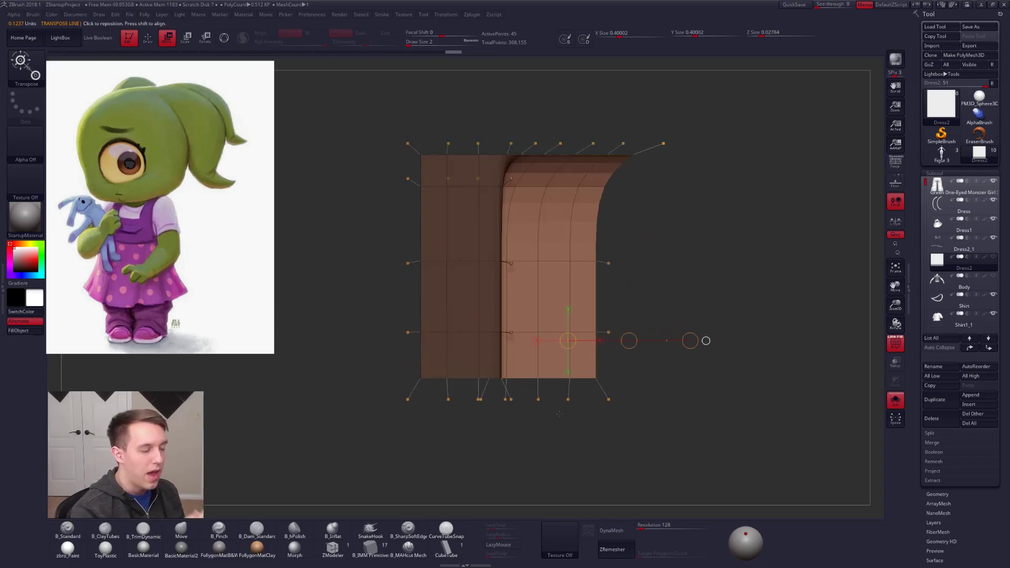
key(q)
key(shift+d)
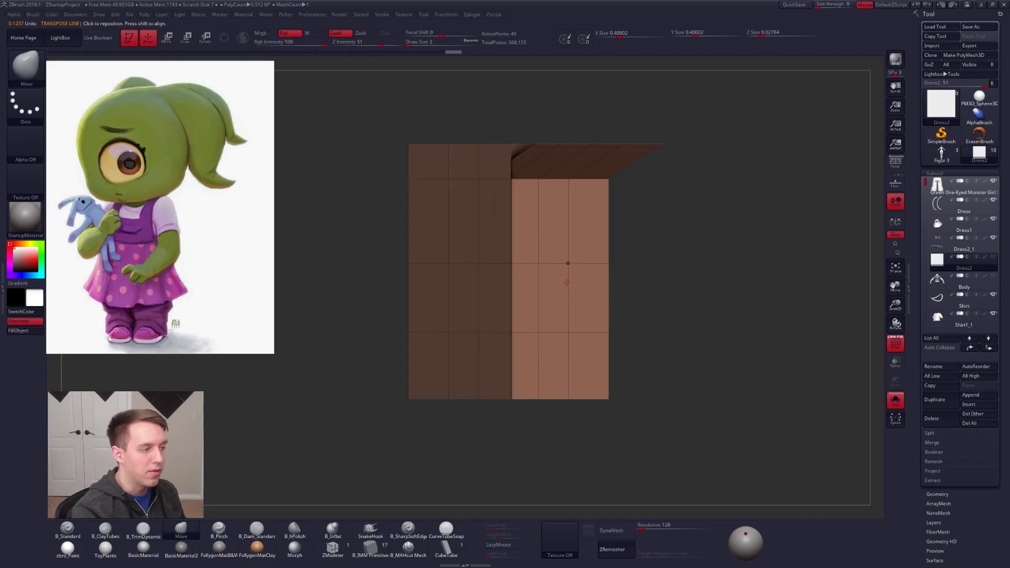
Step: Set the brush size to 29, extend the mask over the fold's edge, and shift the remaining columns in depth to angle the pleat
alt+right_drag(577, 280, 580, 313)
key(space)
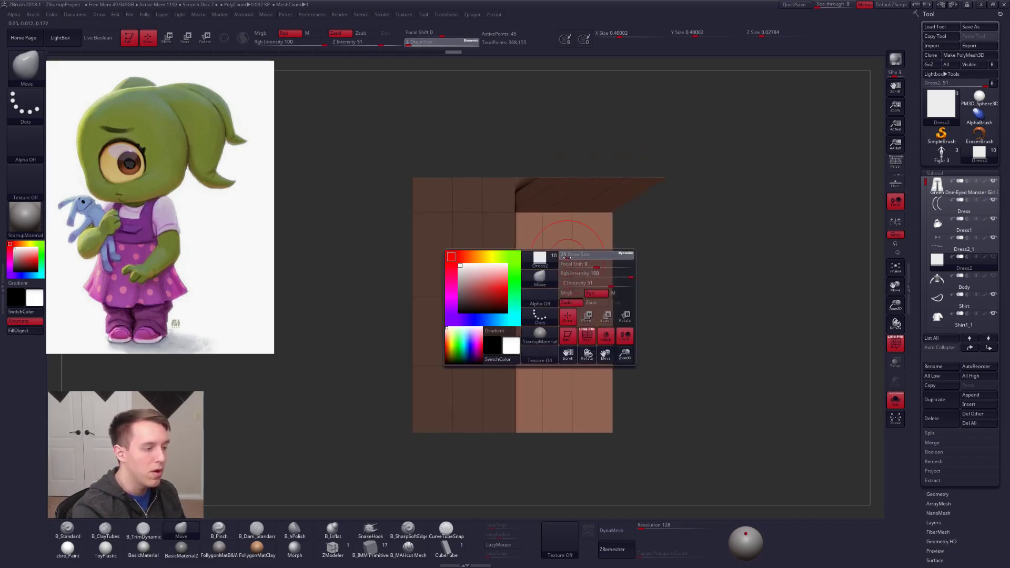
mouse_move(527, 227)
ctrl+mouse_down()
mouse_move(531, 412)
mouse_move(451, 185)
mouse_move(458, 181)
ctrl+mouse_up()
mouse_move(624, 203)
ctrl+right_down()
mouse_move(603, 347)
mouse_move(545, 327)
ctrl+right_up()
key(w)
click(571, 318)
drag(551, 324, 541, 327)
shift+right_drag(599, 247, 609, 245)
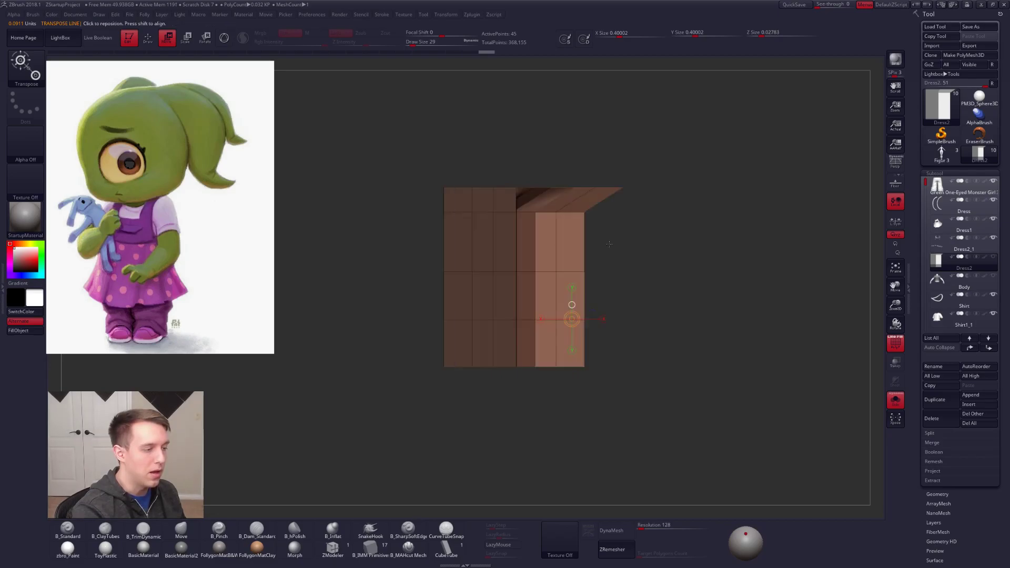
Step: Extend the mask across the next column, move the outermost columns in depth to deepen the pleat, and clear the mask
key(q)
mouse_move(552, 203)
ctrl+mouse_down()
mouse_move(515, 185)
mouse_move(532, 415)
mouse_move(547, 395)
ctrl+mouse_up()
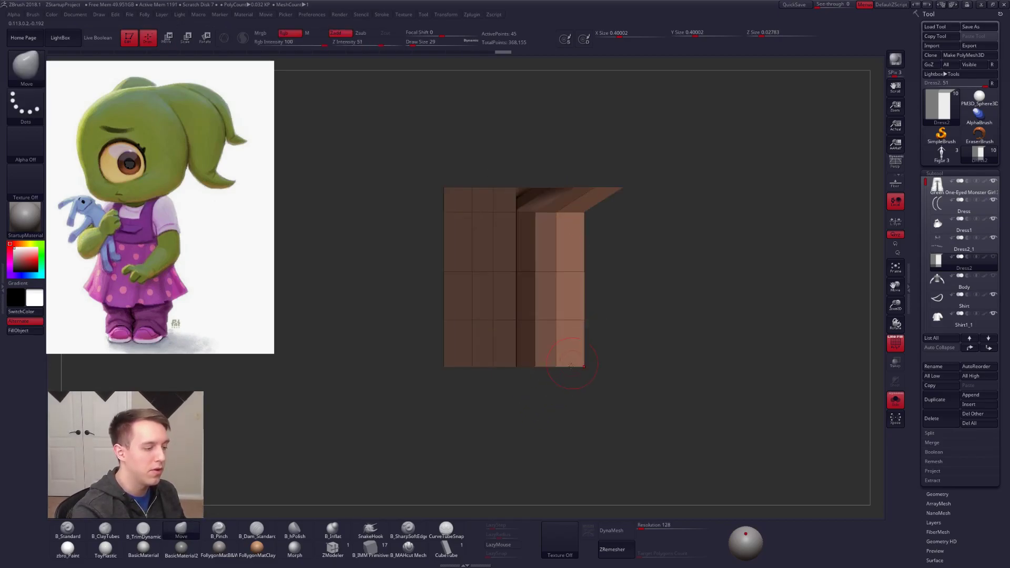
right_drag(572, 363, 544, 362)
key(w)
drag(549, 319, 533, 334)
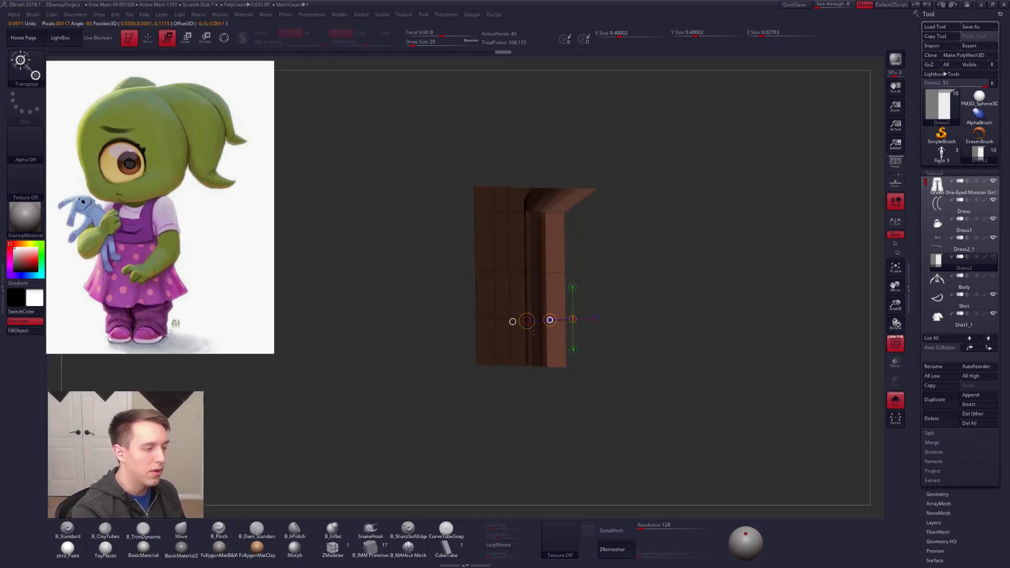
key(q)
shift+right_drag(605, 336, 617, 338)
ctrl+drag(616, 338, 626, 344)
Step: Inspect the folded pleat from several angles with dynamic subdivision on and off
key(d)
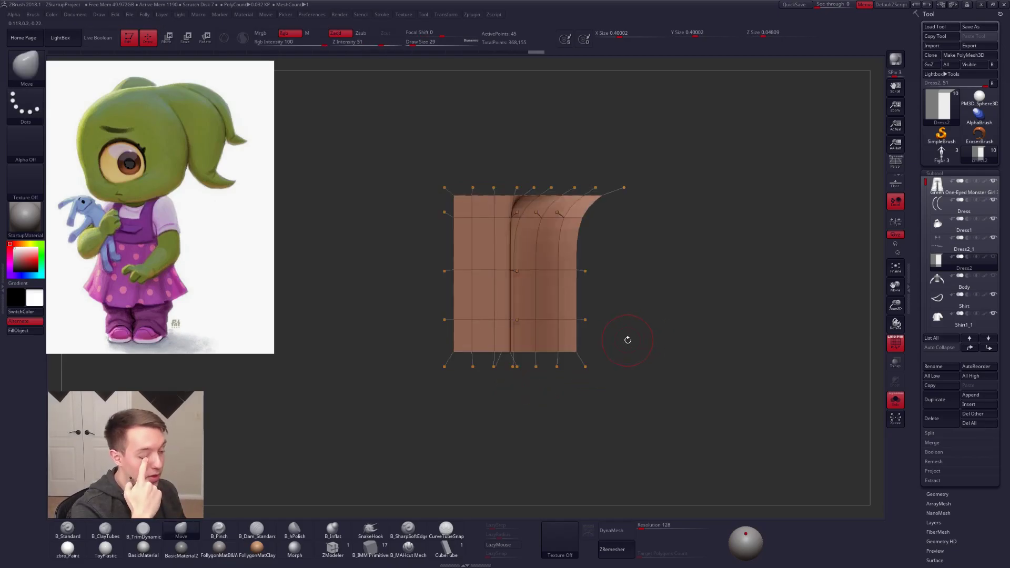
mouse_move(627, 340)
right_down()
mouse_move(623, 326)
mouse_move(584, 315)
mouse_move(537, 367)
mouse_move(525, 271)
right_up()
key(shift+d)
alt+right_drag(524, 270, 526, 309)
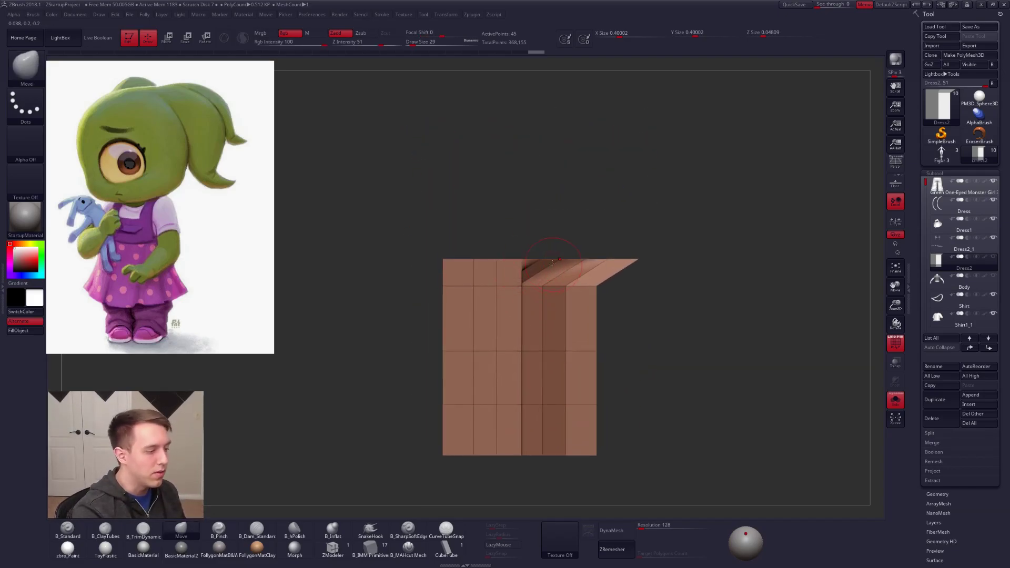
key(d)
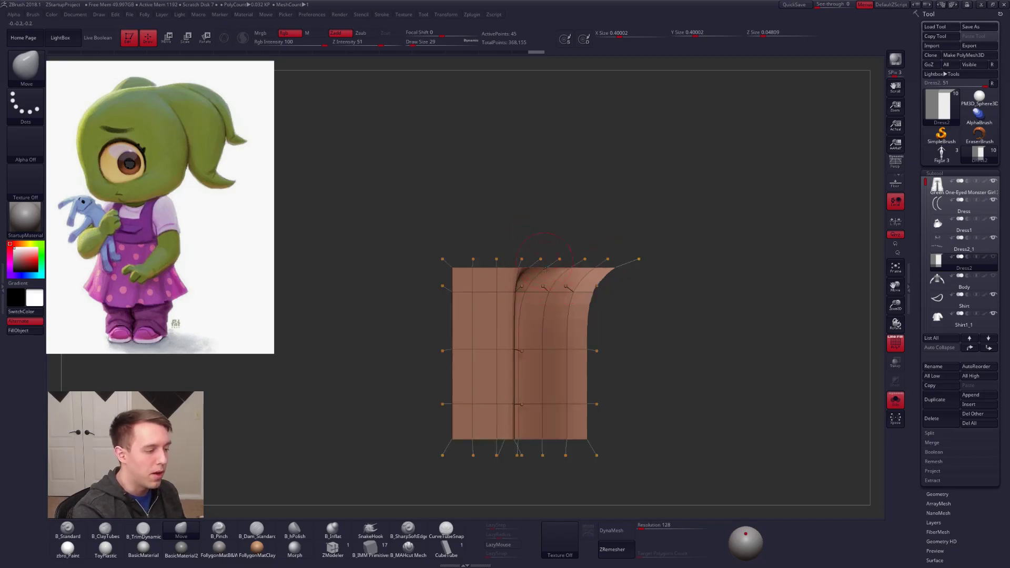
mouse_move(545, 306)
right_down()
mouse_move(543, 288)
mouse_move(528, 287)
right_up()
key(shift+d)
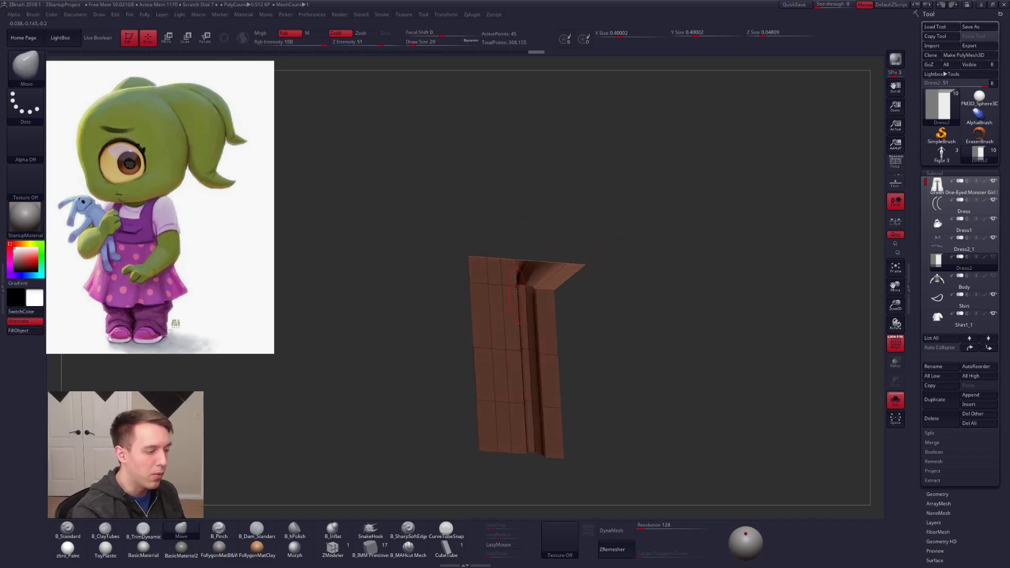
Step: Reduce the brush size to 18 and pull the pleat's upper inner vertices toward the fold edge with the Move brush
key(s)
drag(528, 287, 524, 286)
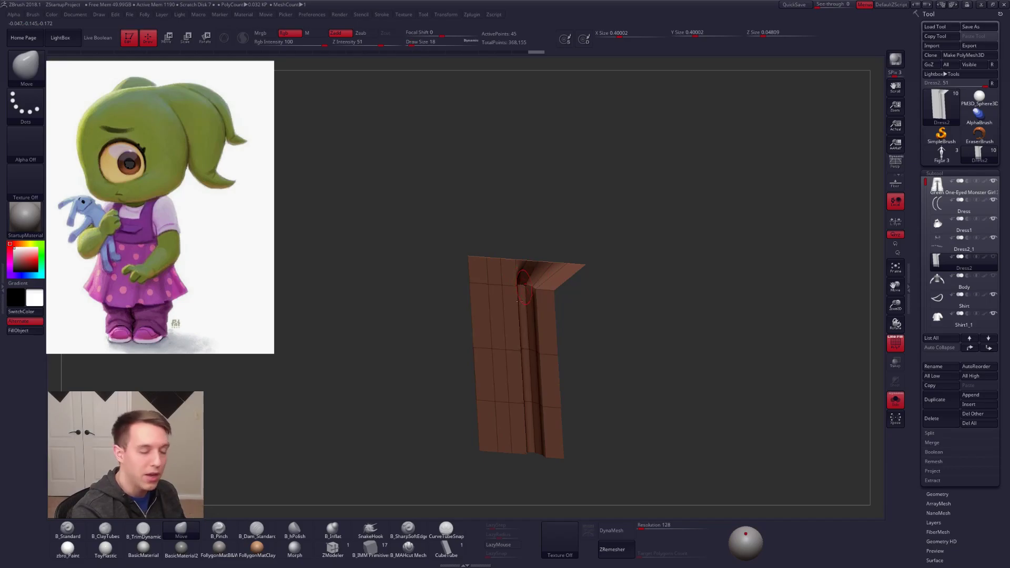
right_drag(520, 300, 533, 293)
drag(533, 290, 526, 290)
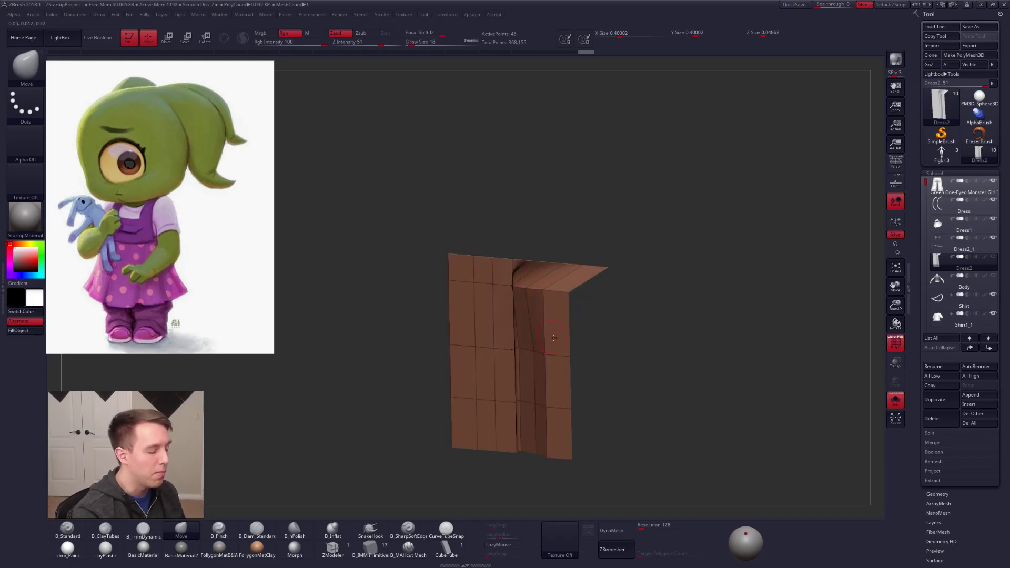
Step: Compare the pleat with the grey skirt photo and review its smoothed form with dynamic subdivision
key(alt+Tab)
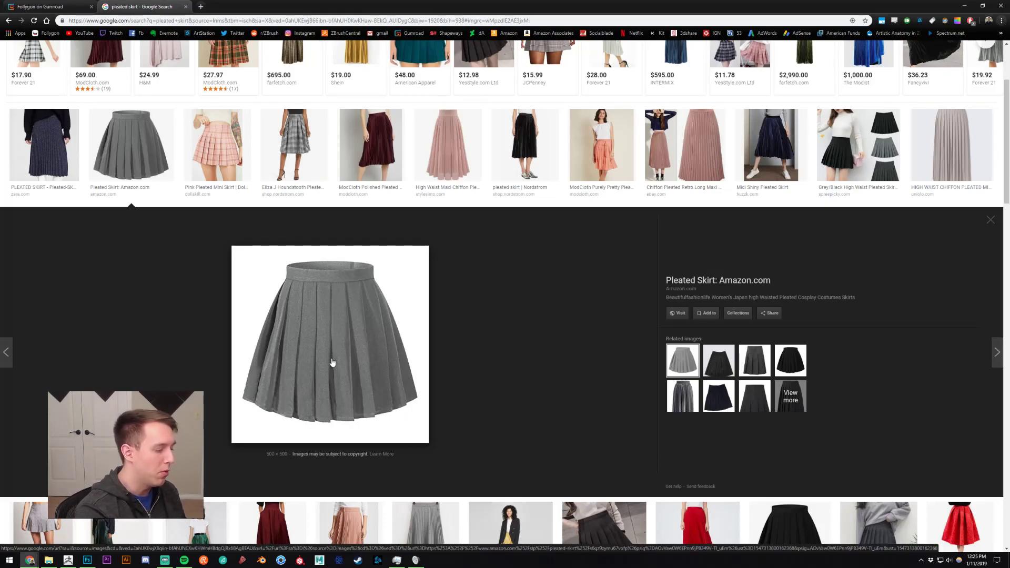
key(alt+Tab)
shift+right_drag(528, 369, 514, 333)
key(d)
key(shift+d)
key(d)
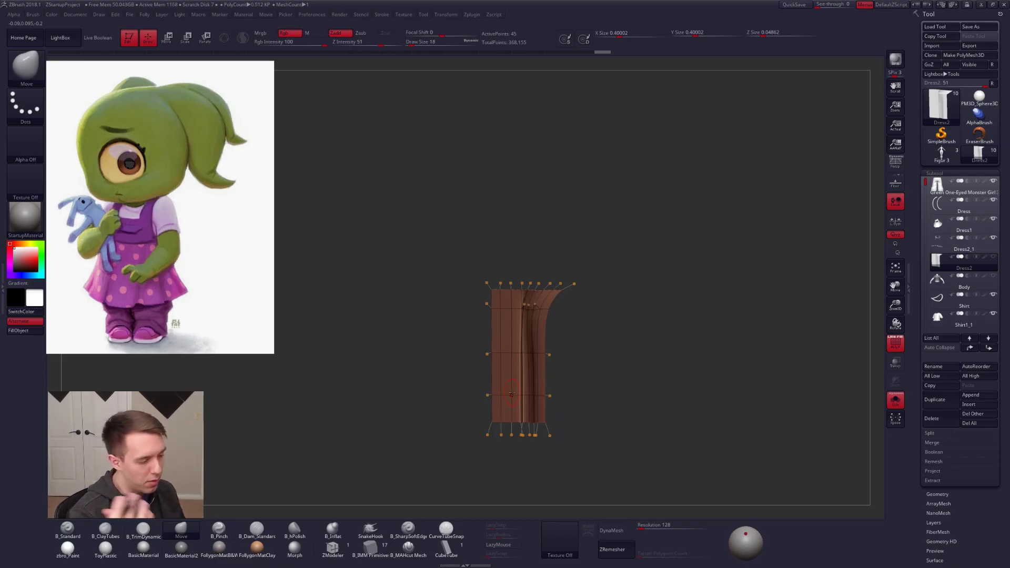
key(shift+d)
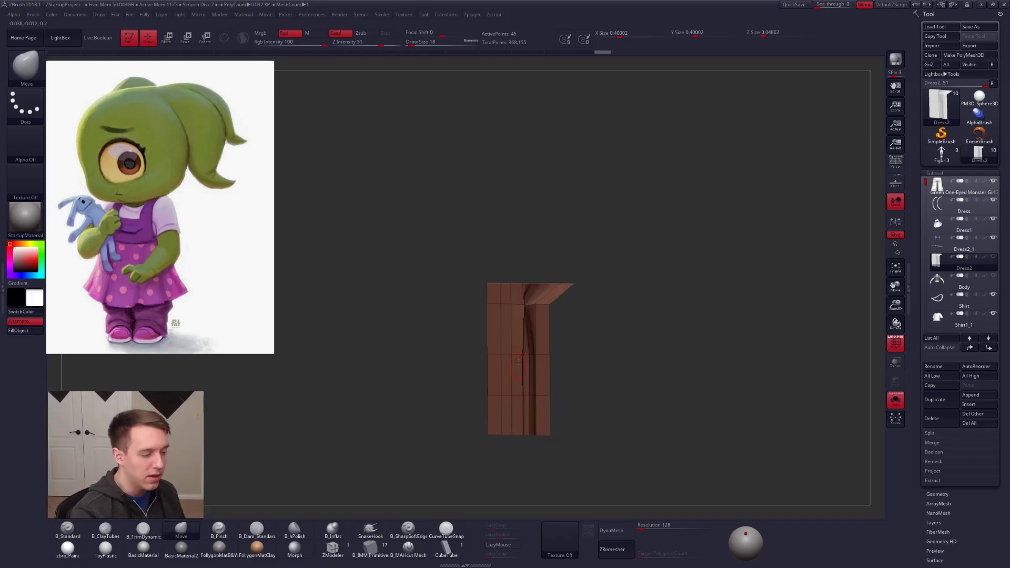
Step: Stretch the pleated sheet vertically with the transpose line to make it longer
mouse_move(518, 345)
shift+right_down()
mouse_move(543, 377)
mouse_move(523, 338)
mouse_move(594, 364)
mouse_move(615, 276)
shift+right_up()
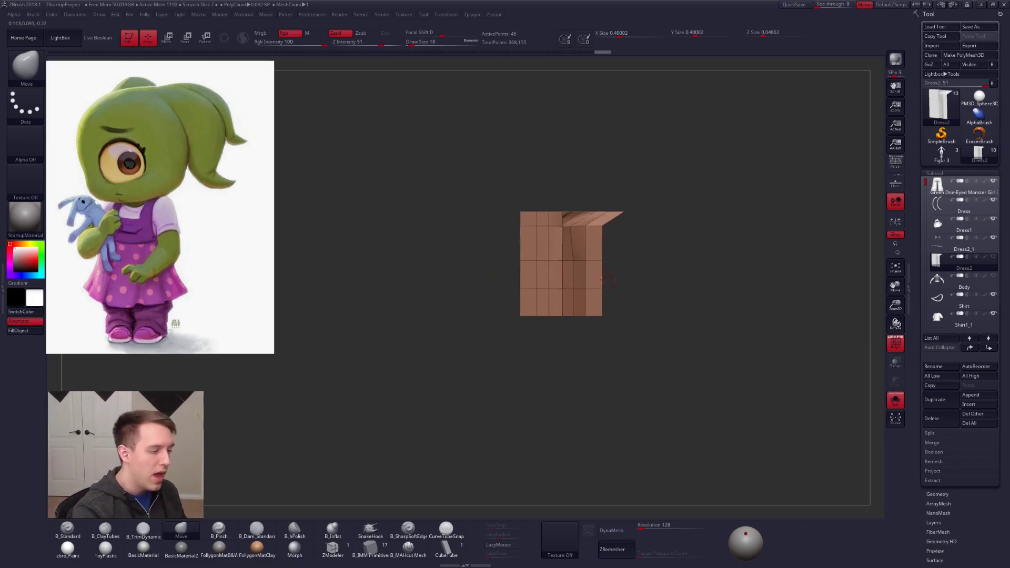
key(w)
drag(562, 260, 562, 369)
mouse_move(562, 370)
mouse_down()
mouse_move(562, 421)
mouse_move(562, 398)
mouse_up()
key(q)
key(ctrl+shift+s)
alt+right_drag(684, 237, 665, 236)
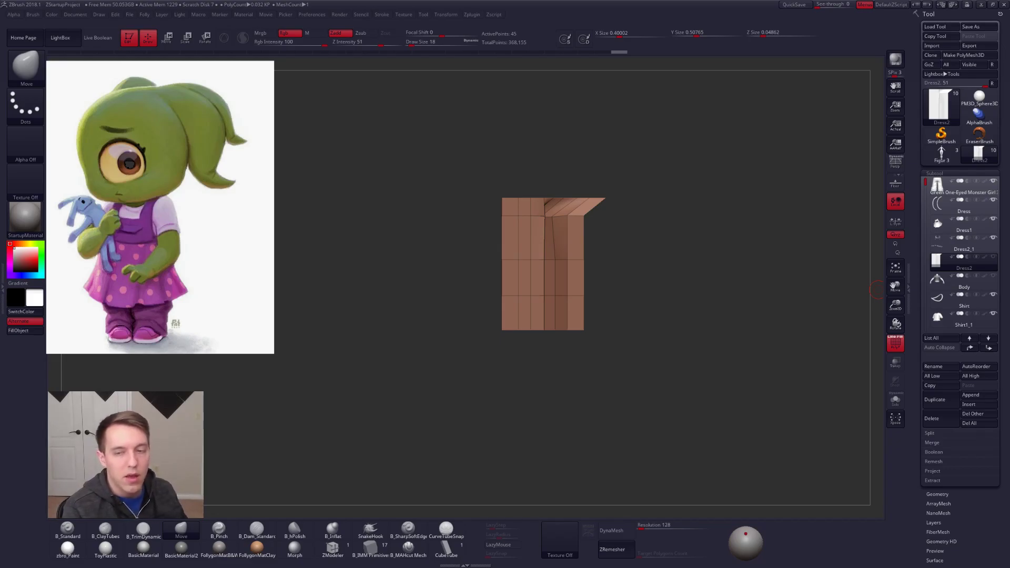
Step: Select the Dress2_1 subtool, frame it, and leave Solo mode to show the whole outfit
click(939, 251)
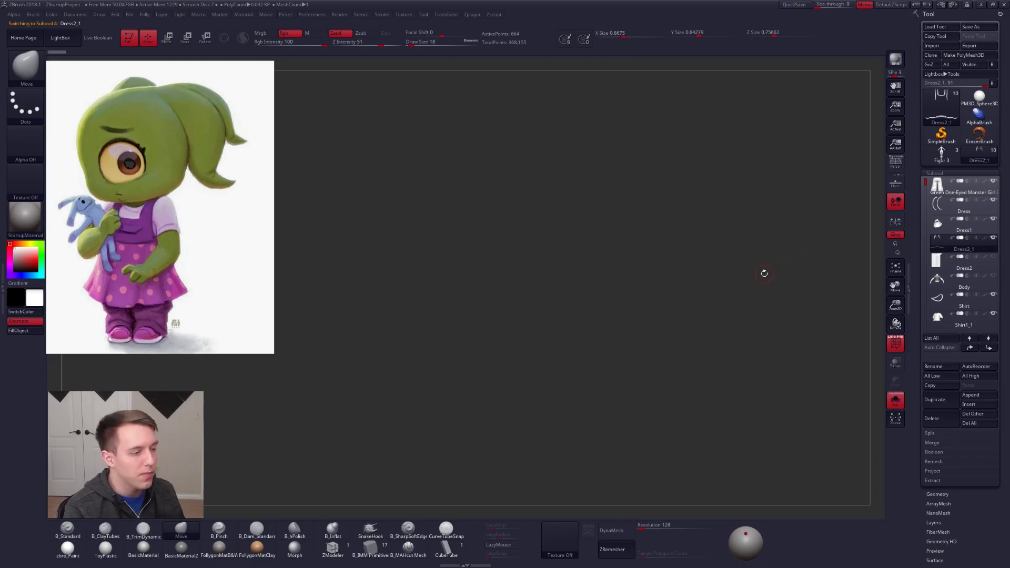
key(f)
alt+drag(676, 247, 667, 216)
key(alt+s)
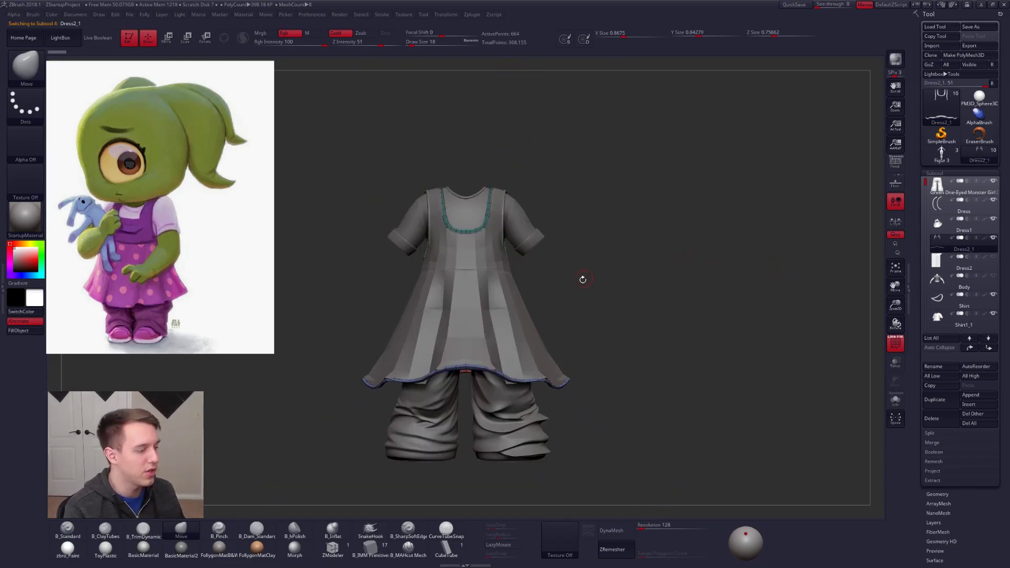
alt+drag(584, 276, 660, 248)
Step: Select the trousers subtool, isolate it with Solo, and show the whole outfit again
alt+click(596, 384)
key(alt+s)
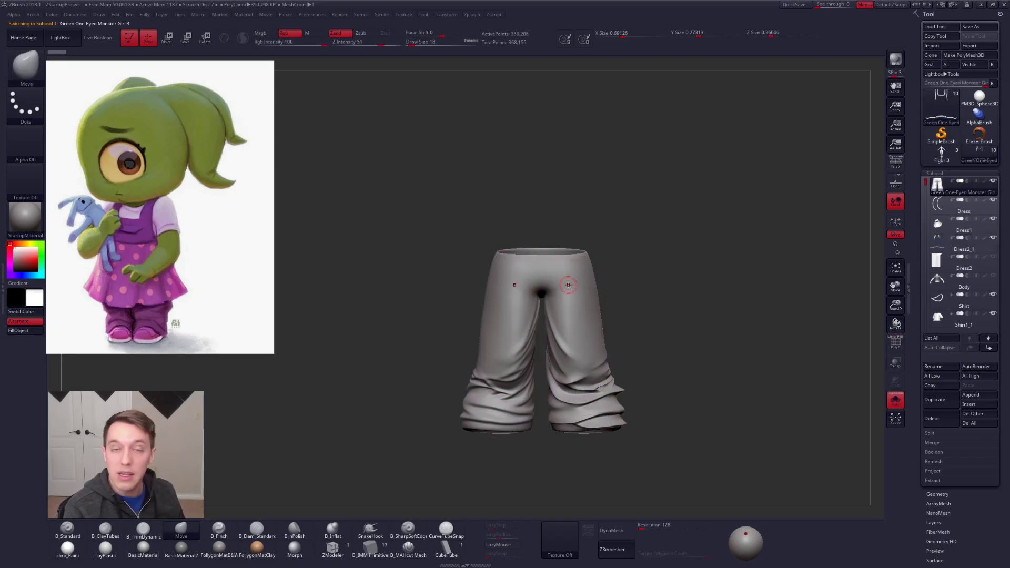
key(alt+s)
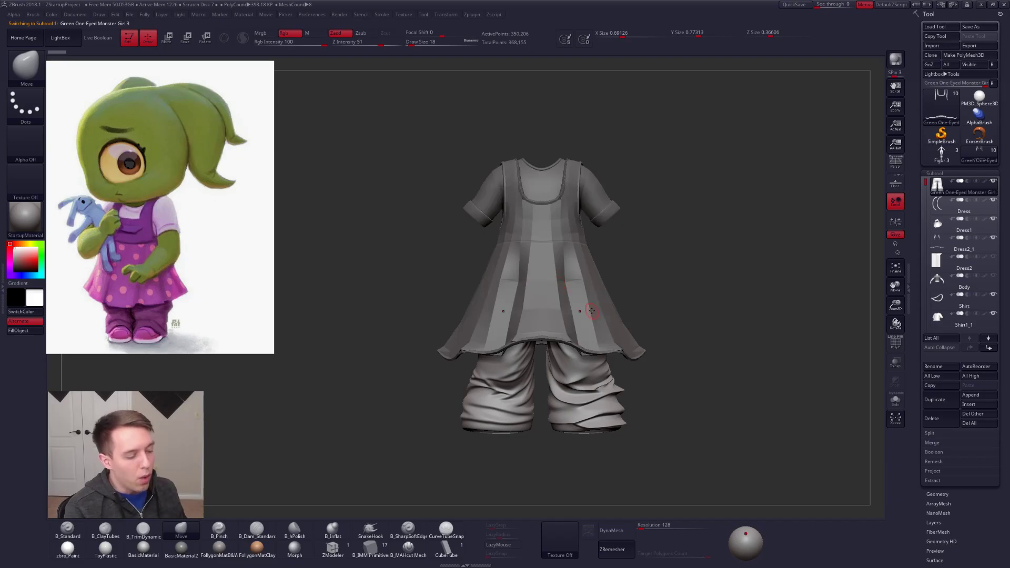
Step: Lower the trousers' subdivision level, set the brush size to 96, and nudge the lower leg folds with the Move brush
right_drag(605, 369, 592, 433)
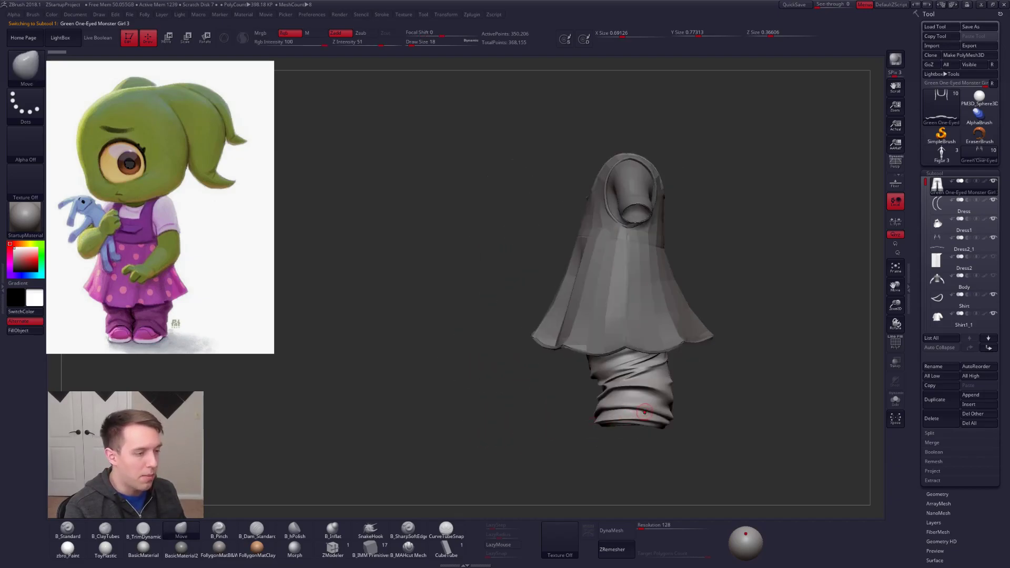
key(shift+f)
key(shift+f)
key(shift+d)
key(space)
drag(633, 386, 638, 387)
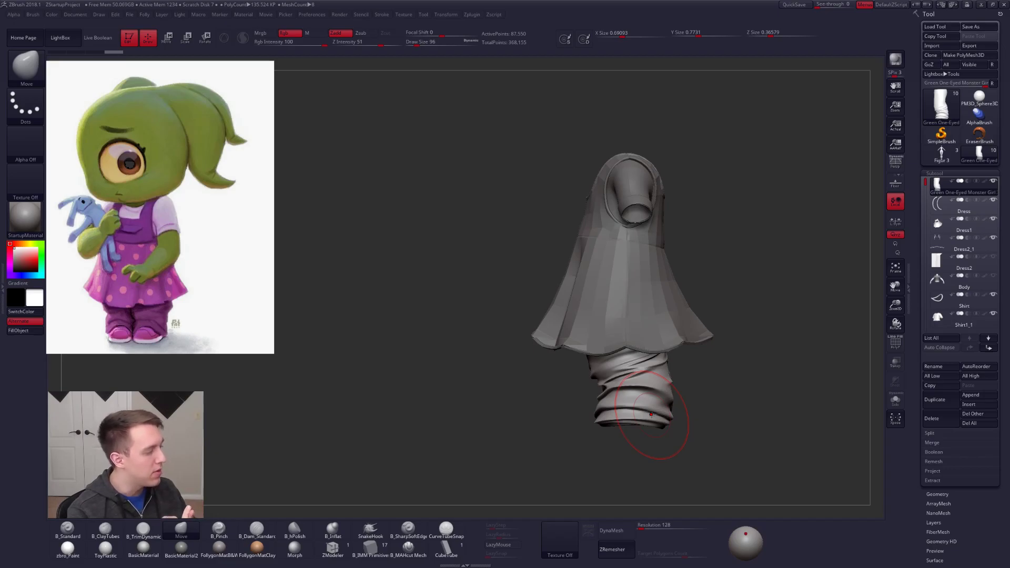
Step: Set the brush size to 68 and push the folds of the trousers' lower leg with the Move brush
mouse_move(625, 397)
right_down()
mouse_move(654, 380)
mouse_move(612, 392)
right_up()
key(space)
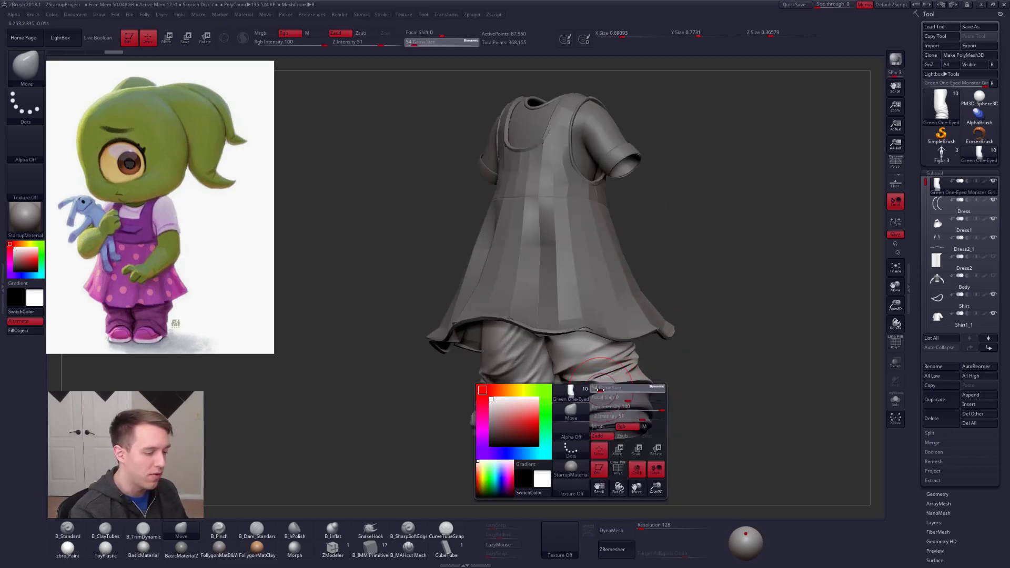
key(space)
drag(615, 389, 612, 400)
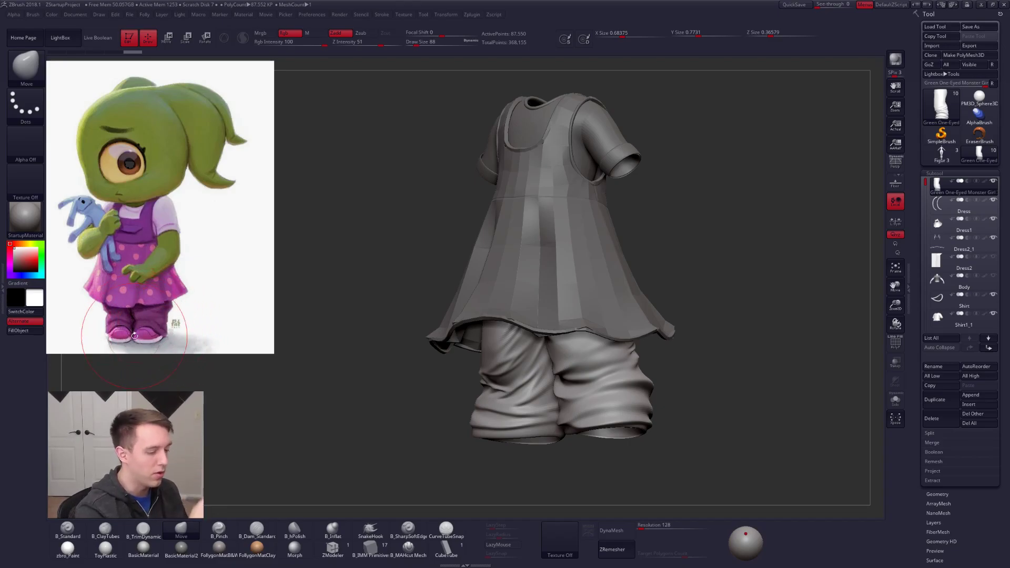
right_drag(598, 409, 588, 389)
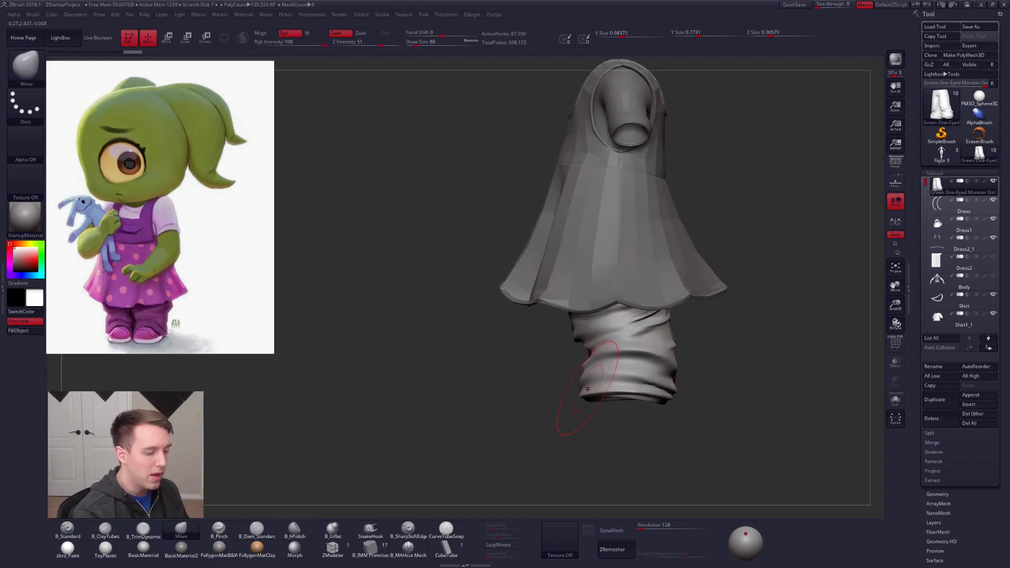
Step: Lower the trousers' subdivision level and reshape the lower leg's silhouette with the Move brush, ending at brush size 96
key(shift)
key(shift+d)
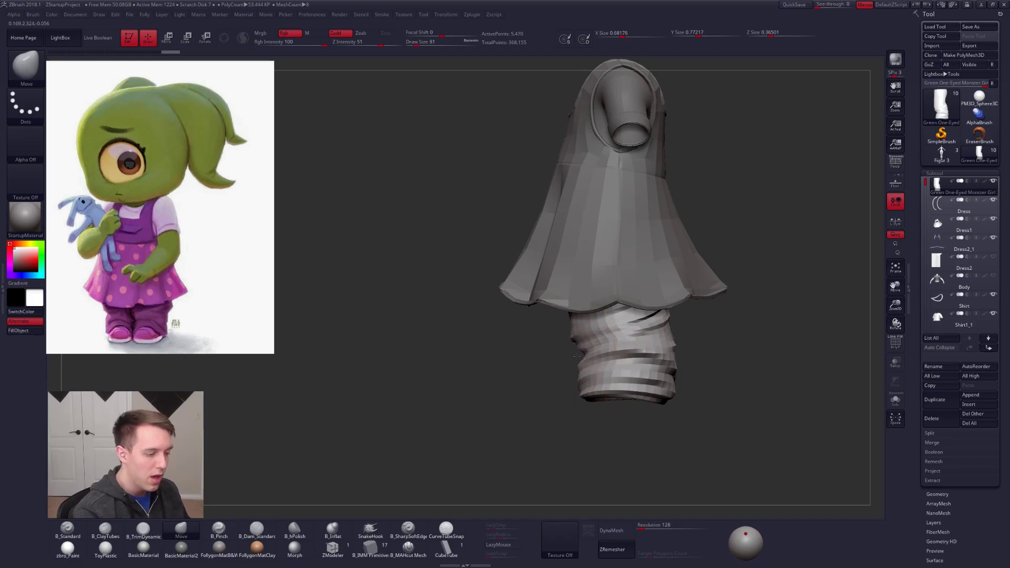
key(space)
mouse_move(579, 337)
shift+mouse_down()
mouse_move(583, 368)
mouse_move(577, 351)
shift+mouse_up()
key(space)
key(space)
right_drag(577, 351, 637, 350)
key(2)
mouse_move(634, 347)
shift+mouse_down()
mouse_move(630, 329)
mouse_move(636, 376)
mouse_move(635, 336)
shift+mouse_up()
key(1)
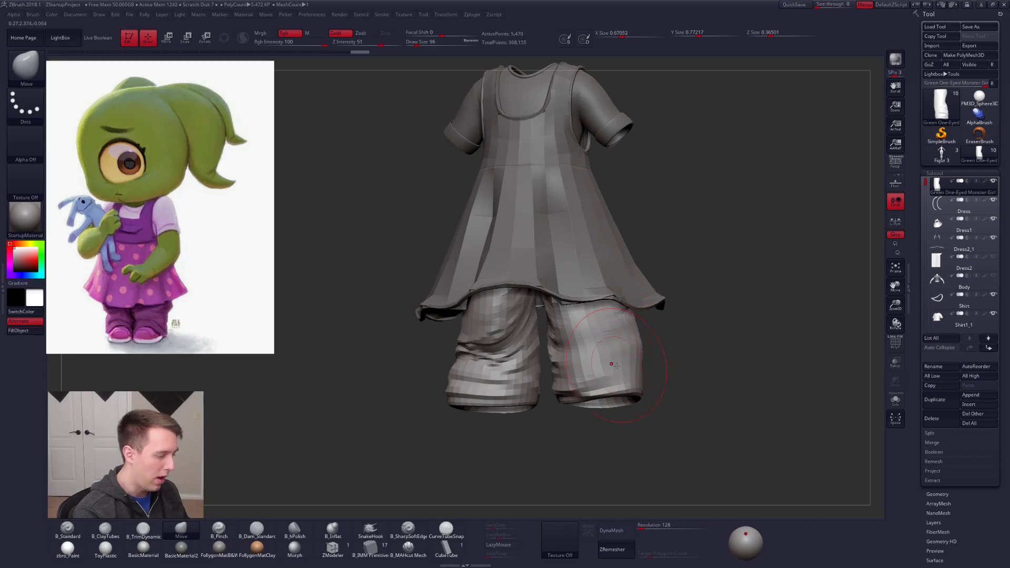
Step: Set the brush size to 67 and adjust the trouser leg's outer edge below the dress hem
right_drag(630, 364, 639, 342)
key(space)
drag(638, 343, 634, 343)
drag(625, 330, 630, 328)
right_drag(629, 342, 602, 341)
drag(640, 341, 635, 338)
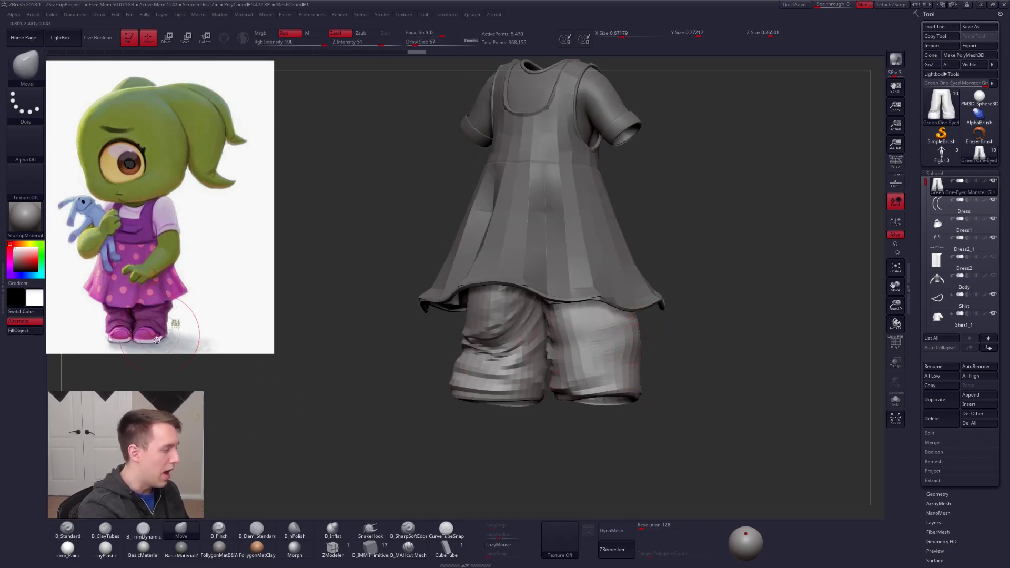
Step: Raise the trousers' subdivision by three levels to bring back the detailed folds
right_drag(580, 391, 556, 377)
key(d)
key(d)
key(d)
alt+right_drag(440, 367, 508, 356)
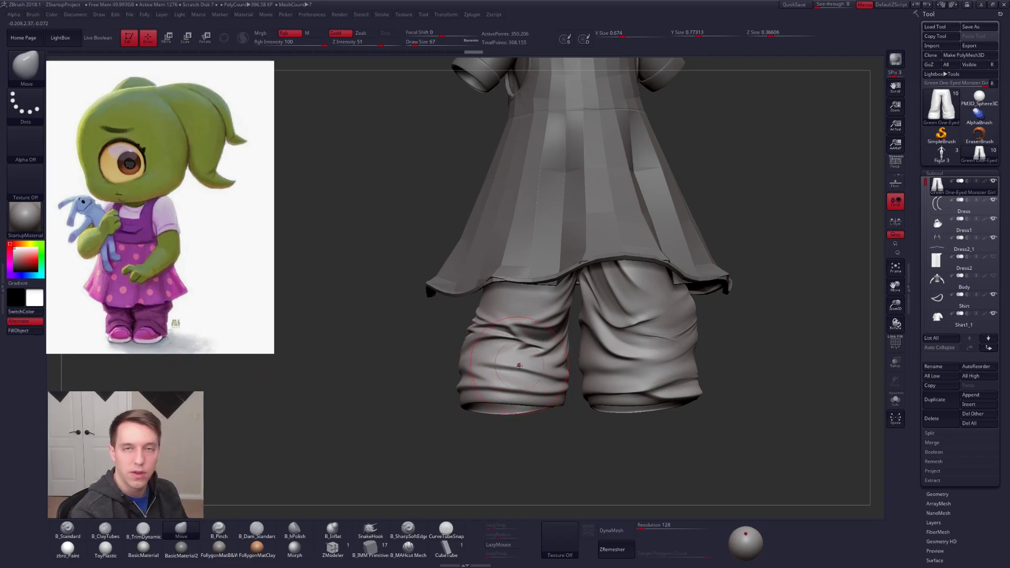
Step: Inspect the trousers' folds, isolating them with Solo and showing the whole outfit again
mouse_move(534, 363)
right_down()
mouse_move(631, 363)
mouse_move(500, 363)
mouse_move(547, 362)
right_up()
alt+right_drag(636, 360, 573, 357)
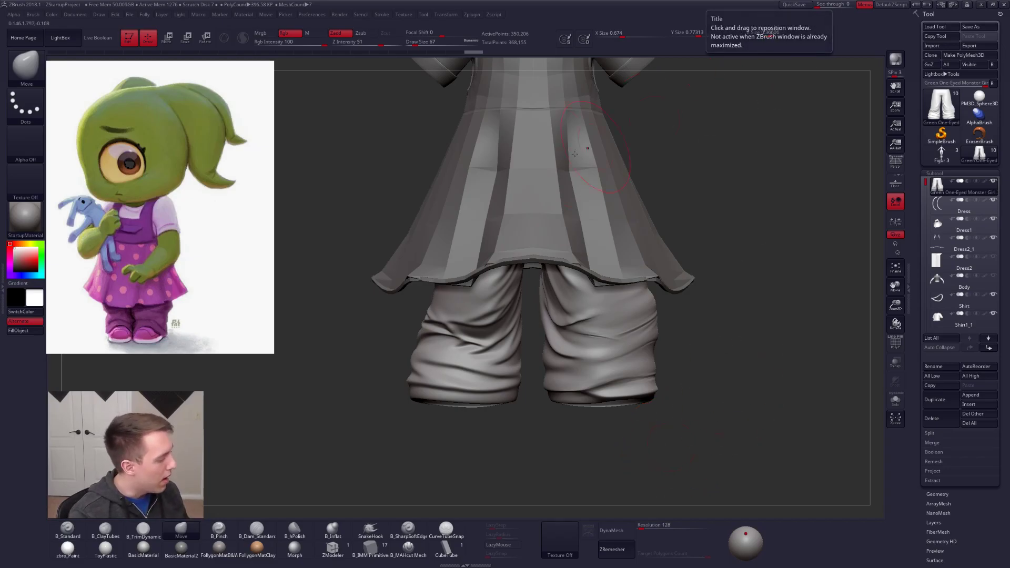
key(alt+s)
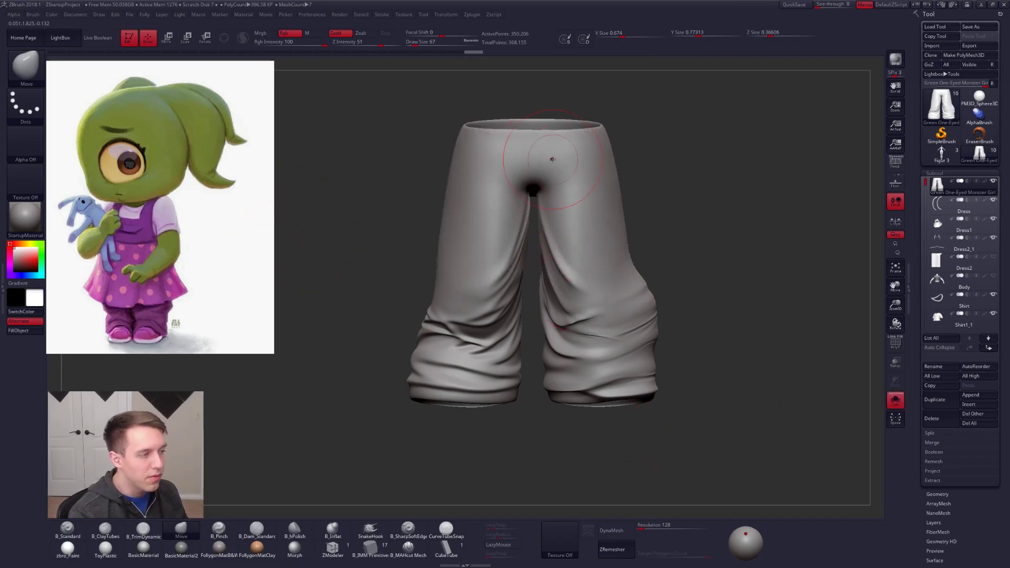
key(alt+s)
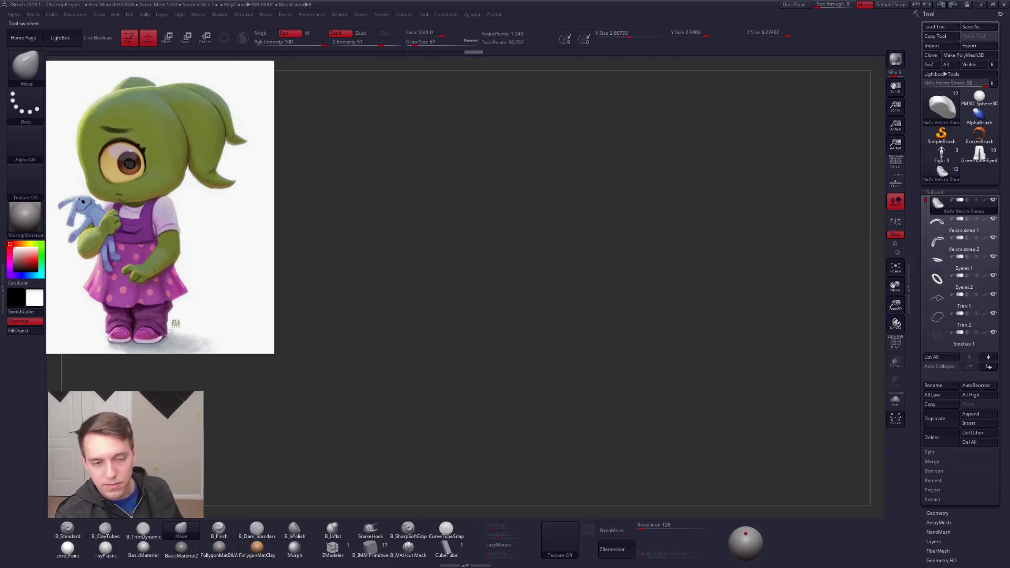
Step: Frame the Kid's Velcro Shoes model and examine its topology and polygroups with PolyFrame
key(f)
alt+drag(740, 262, 611, 279)
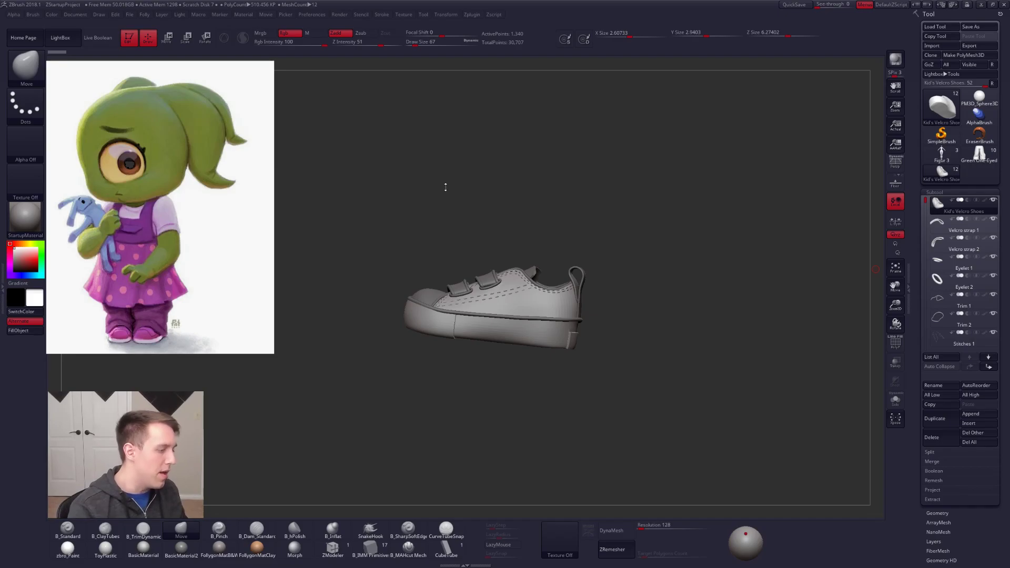
right_drag(507, 279, 548, 302)
key(shift+f)
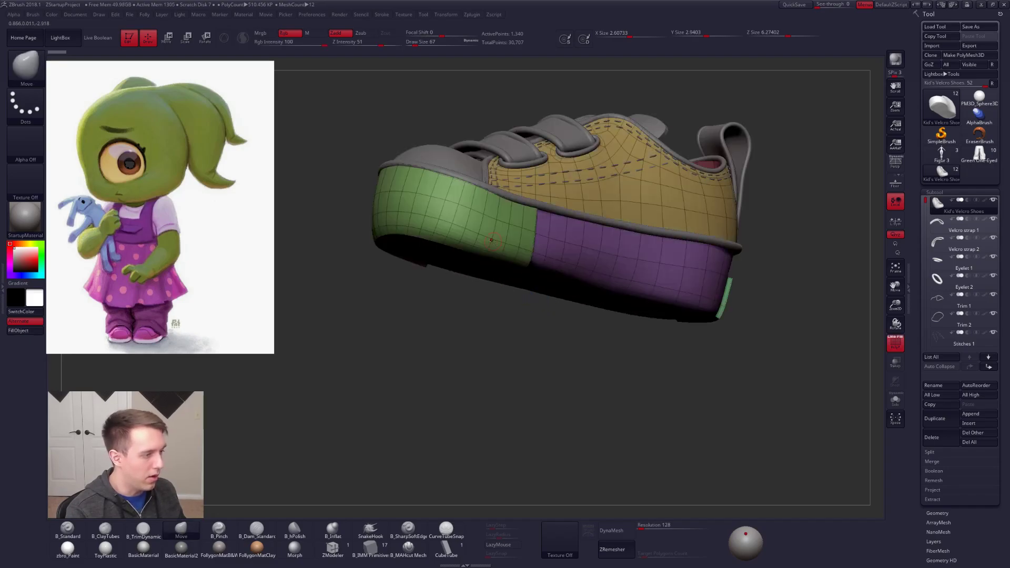
right_drag(518, 253, 707, 284)
right_drag(513, 247, 699, 253)
key(shift+f)
Step: Examine the shoe's sole, side profile and toe without PolyFrame
right_drag(826, 259, 580, 224)
right_drag(560, 278, 556, 298)
right_drag(669, 316, 552, 256)
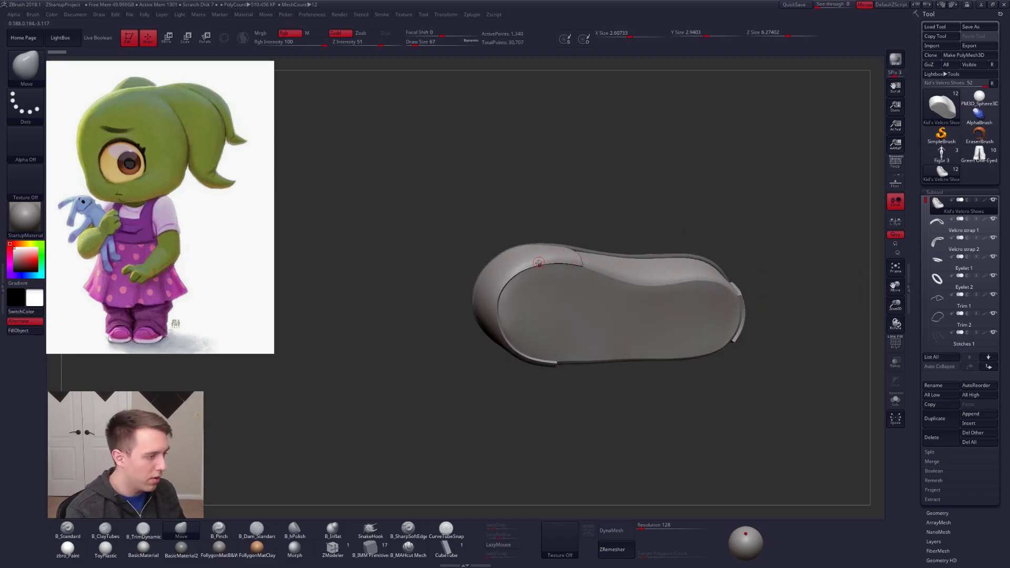
right_drag(494, 303, 660, 288)
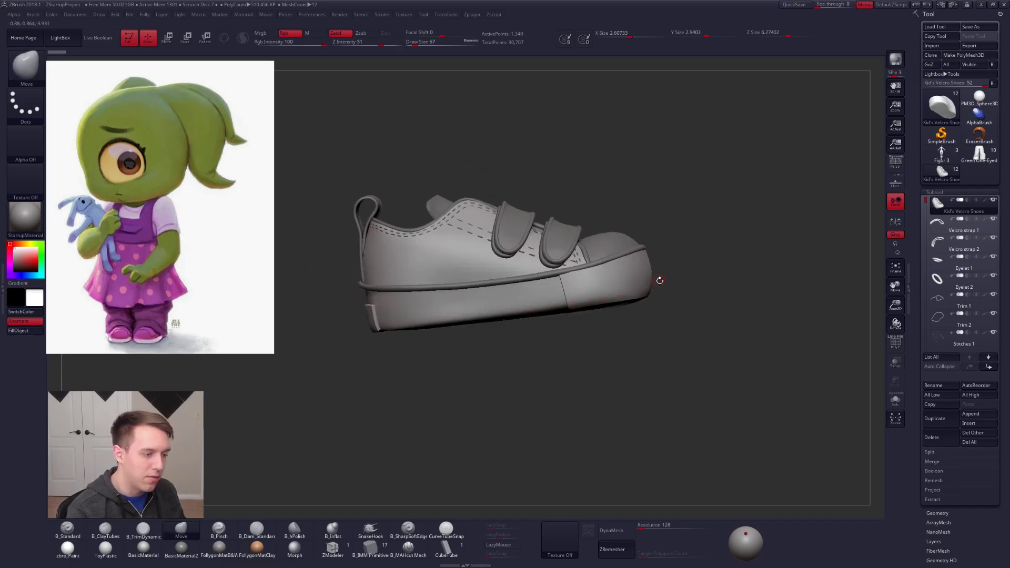
key(ctrl+shift+f)
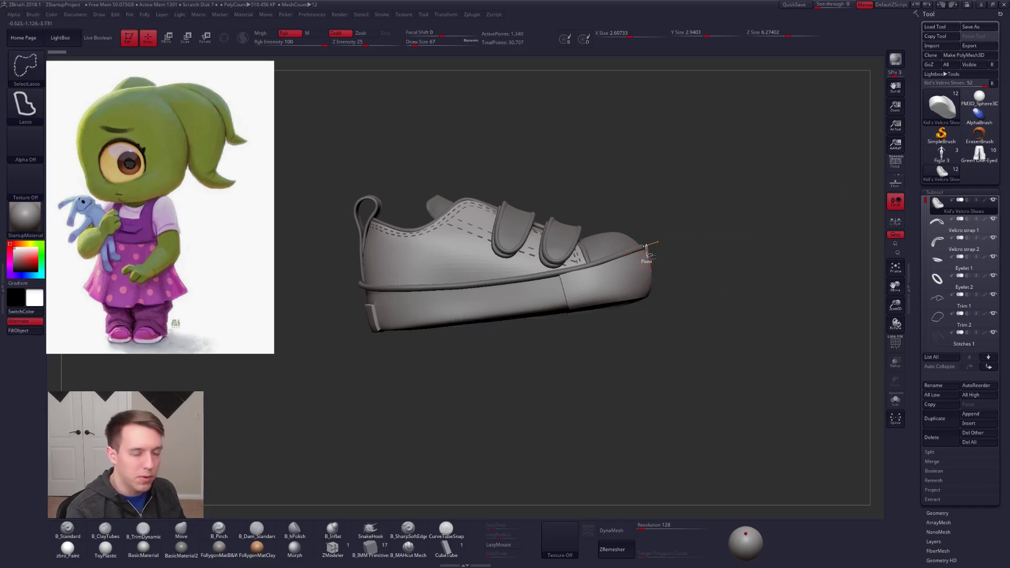
drag(670, 246, 566, 262)
alt+right_drag(565, 261, 522, 276)
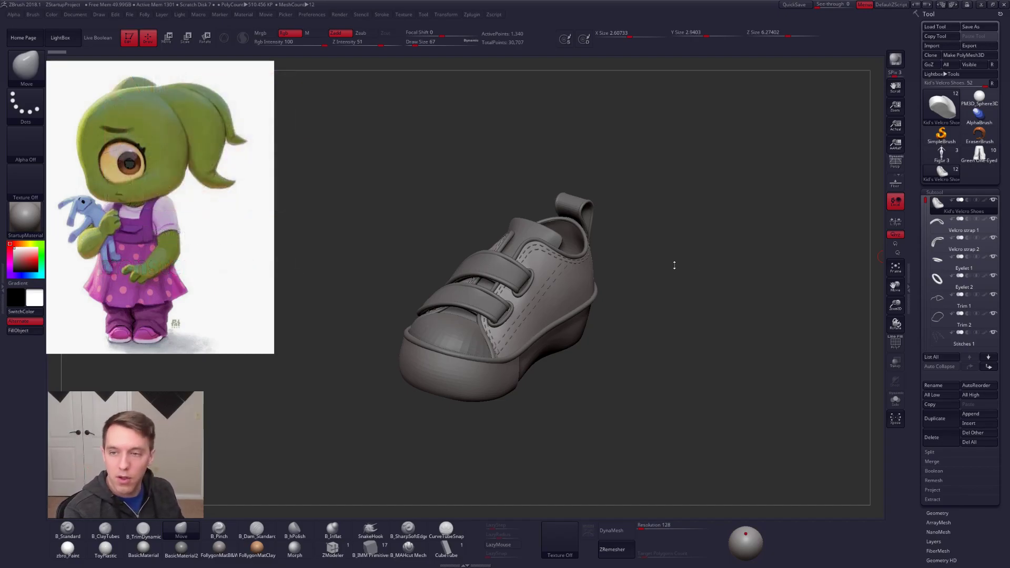
drag(663, 266, 520, 352)
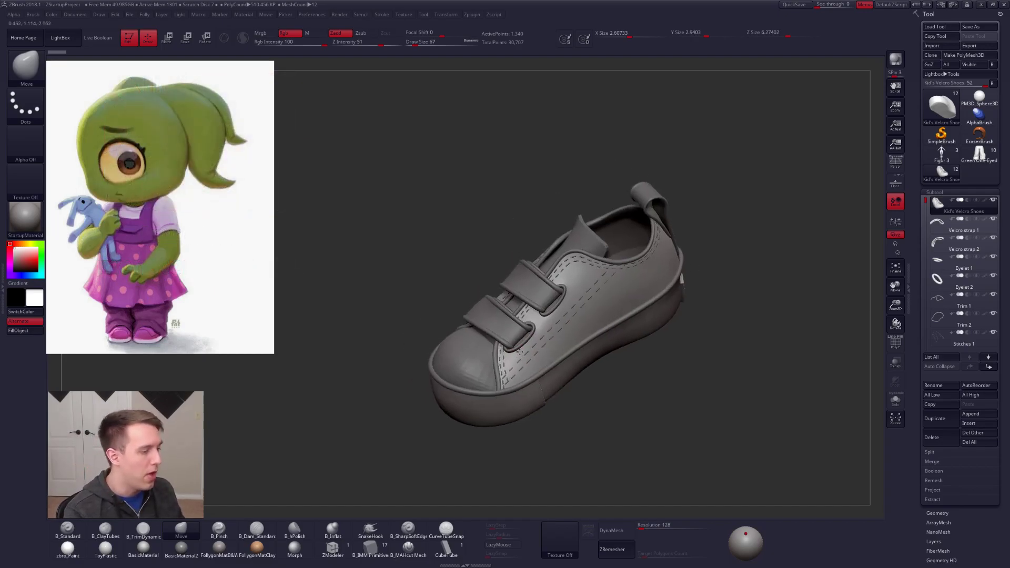
ctrl+right_drag(520, 352, 531, 376)
Step: Select the Velcro strap 1 subtool, check its PolyFrame, and compare the shoe with the girl's shoes in the reference
alt+click(536, 295)
key(shift+f)
mouse_move(574, 323)
right_down()
mouse_move(625, 334)
mouse_move(616, 326)
right_up()
key(shift+f)
mouse_move(507, 283)
right_down()
mouse_move(605, 301)
mouse_move(517, 324)
mouse_move(550, 300)
right_up()
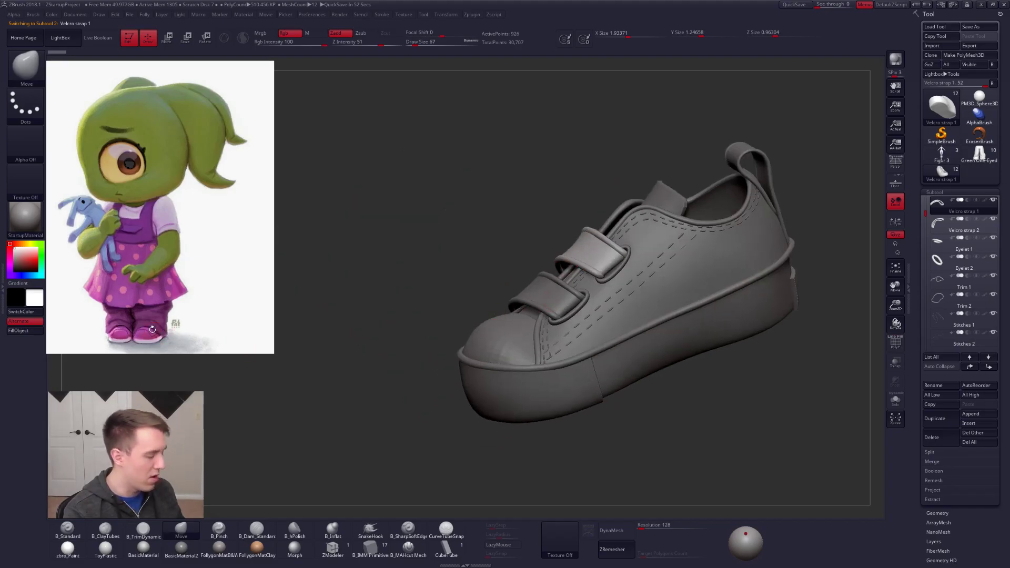
right_drag(402, 338, 554, 336)
right_drag(447, 332, 380, 325)
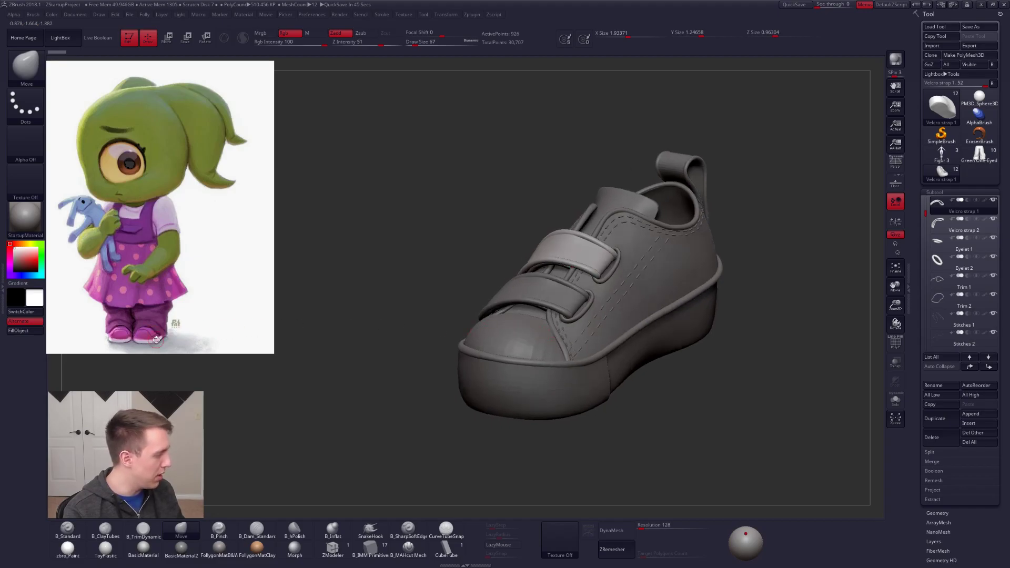
right_drag(145, 328, 136, 328)
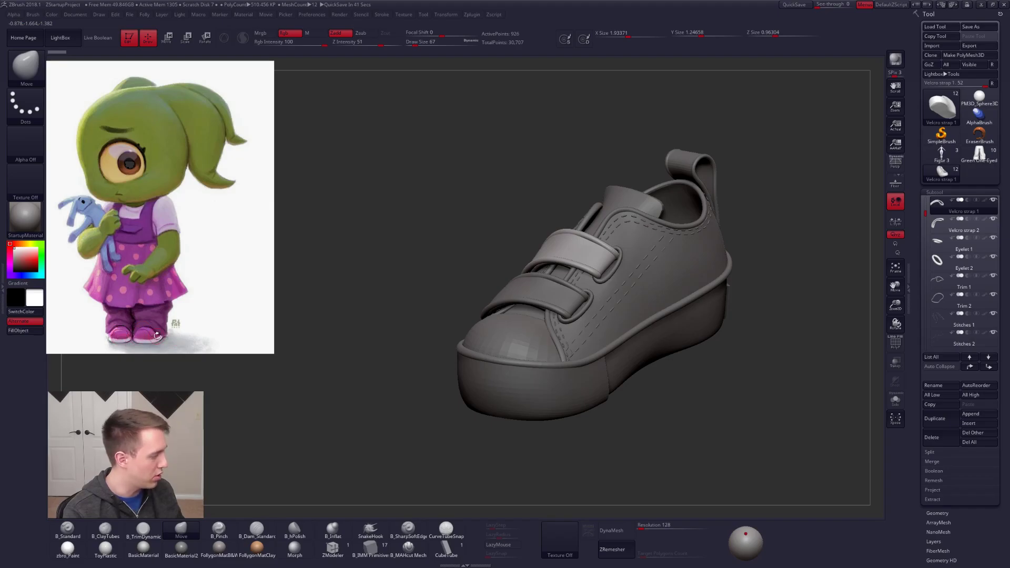
right_drag(598, 307, 642, 304)
Step: Select the Trim 2 subtool, enlarge the brush, and shift the trim along the shoe's side with the Move brush
alt+click(599, 336)
right_drag(663, 345, 623, 355)
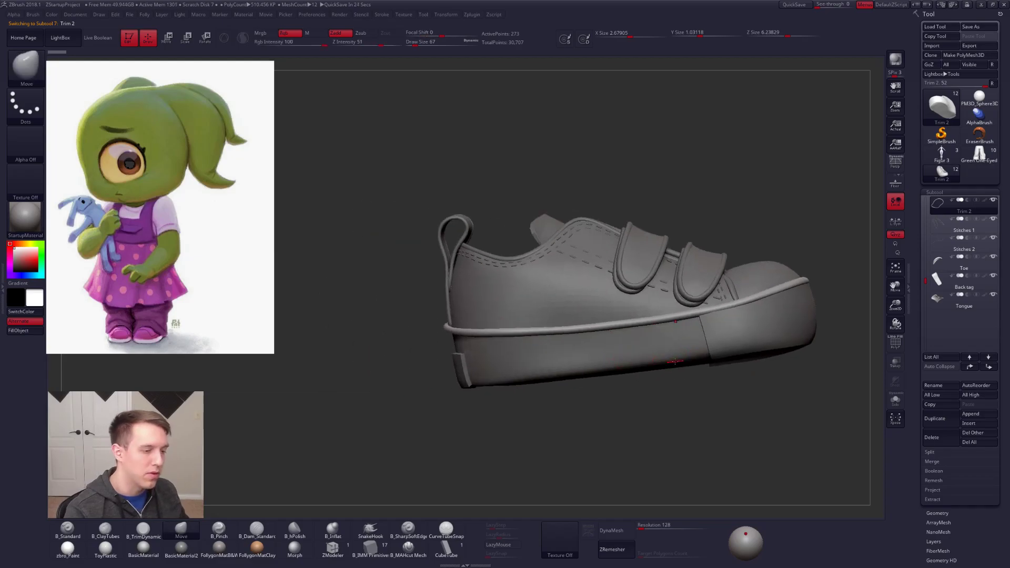
key(space)
mouse_move(732, 319)
mouse_down()
mouse_move(727, 308)
mouse_move(760, 303)
mouse_up()
right_drag(671, 311, 698, 311)
drag(737, 306, 736, 310)
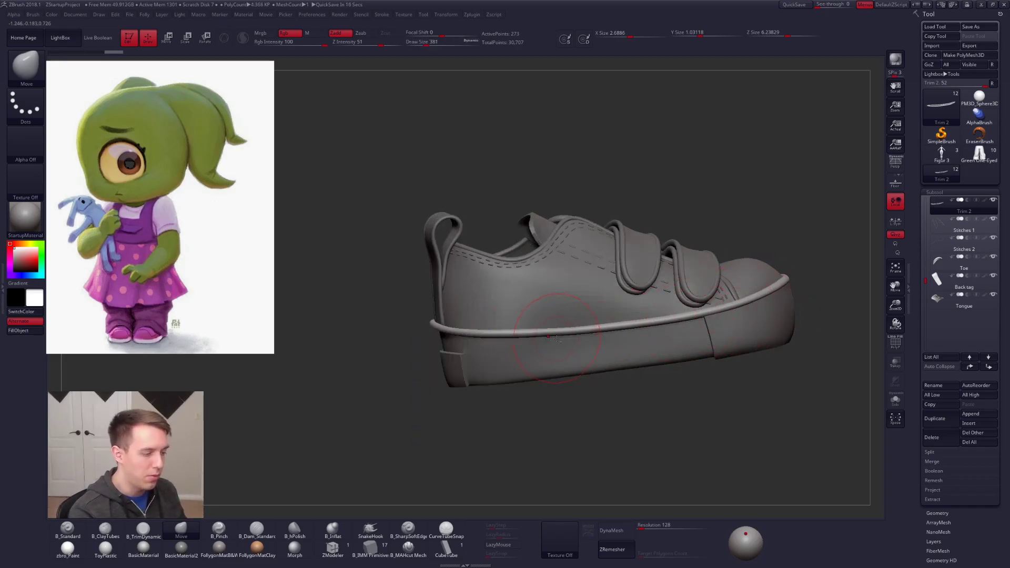
Step: Adjust the height of Trim 2 around the heel and rear side of the shoe with the Move brush
right_drag(571, 335, 538, 325)
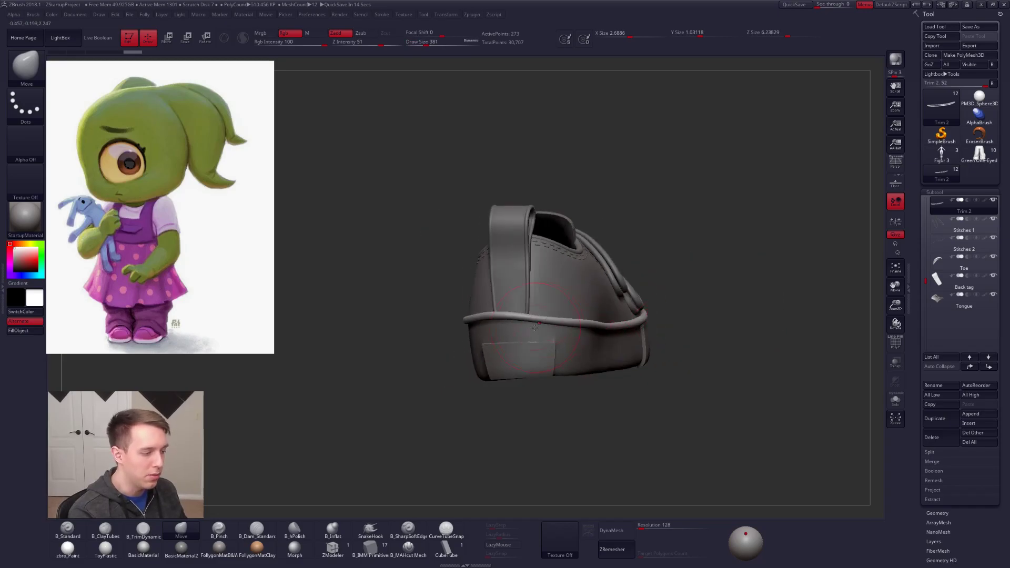
right_drag(598, 335, 595, 319)
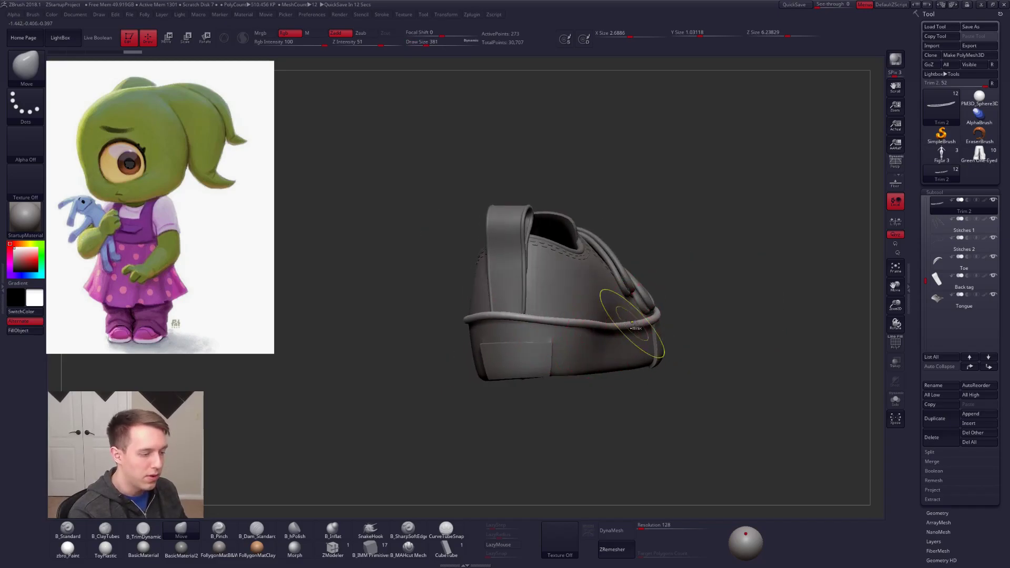
key(ctrl)
mouse_move(600, 324)
ctrl+mouse_down()
mouse_move(445, 316)
mouse_move(425, 362)
ctrl+mouse_up()
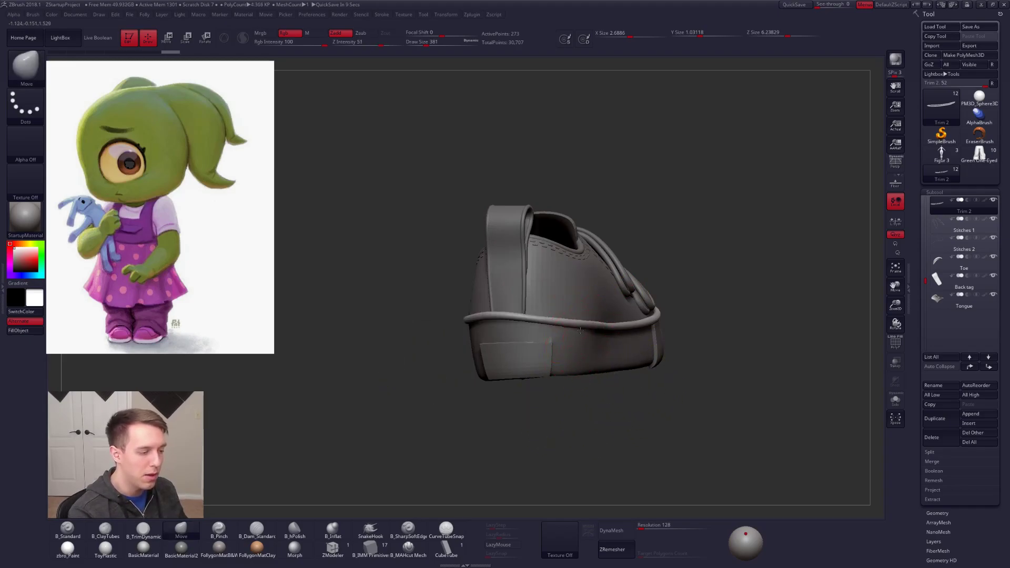
mouse_move(585, 330)
right_down()
mouse_move(633, 350)
mouse_move(599, 371)
right_up()
right_drag(635, 328, 534, 351)
Step: Isolate Trim 2 with Solo and PolyFrame on, and switch to the ZModeler brush
key(shift+f)
key(space)
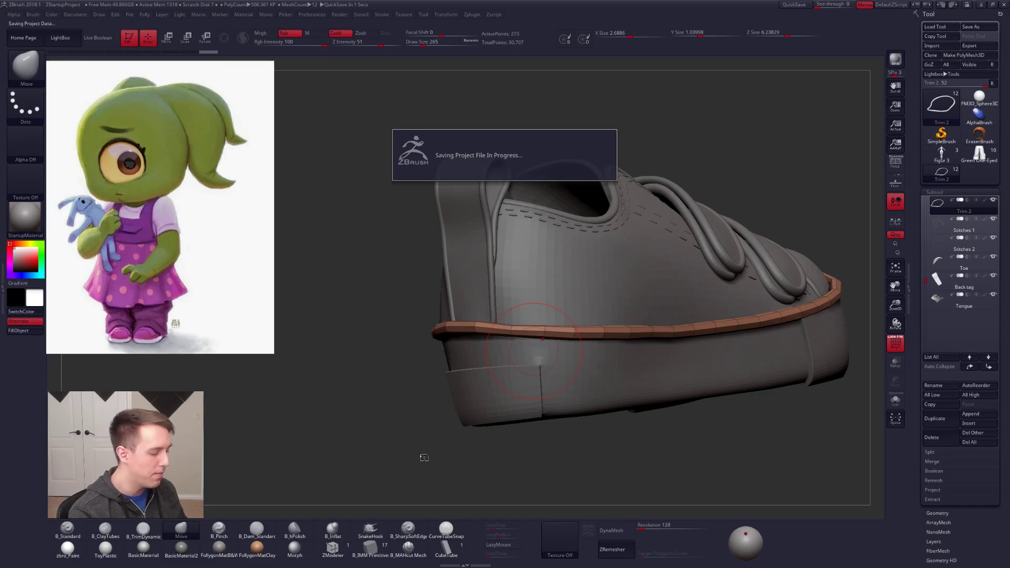
key(b)
key(z)
key(m)
key(alt+s)
ctrl+right_drag(465, 416, 476, 458)
Step: Delete several complete edge loops along Trim 2 with ZModeler to simplify its topology
key(space)
click(415, 395)
click(466, 426)
click(468, 343)
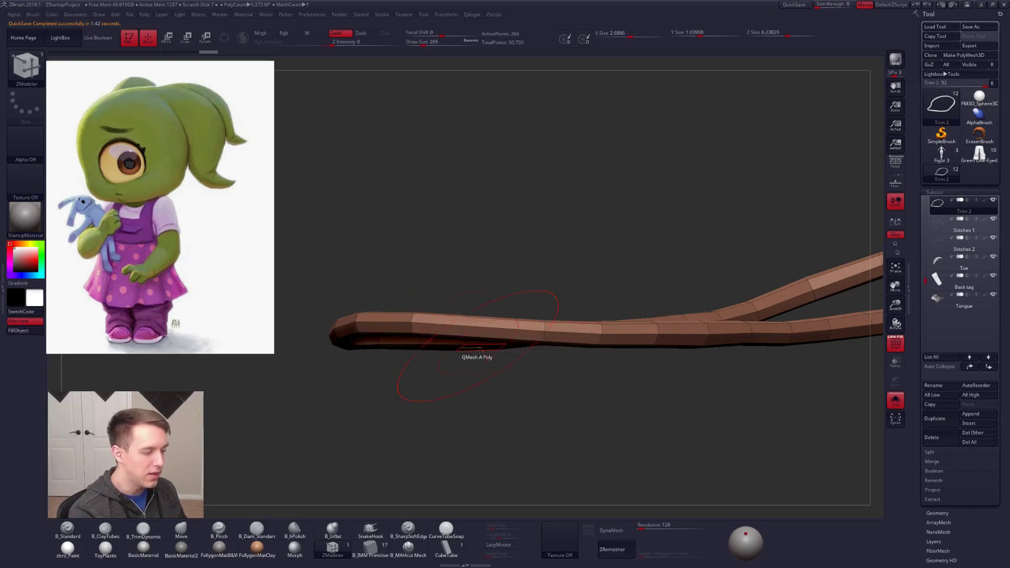
right_drag(609, 344, 531, 371)
click(708, 341)
click(668, 364)
ctrl+right_drag(668, 364, 570, 365)
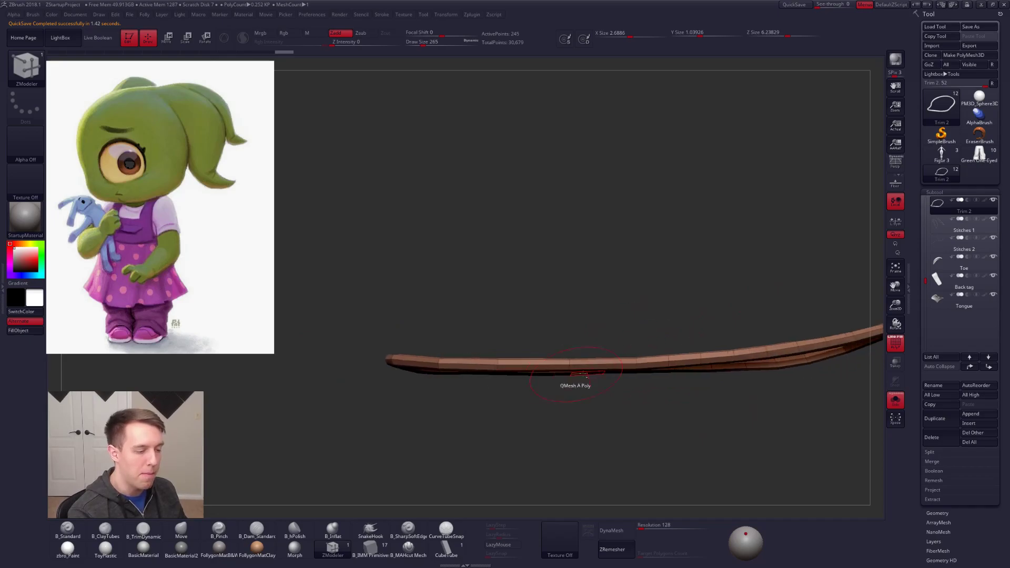
alt+right_drag(667, 366, 612, 385)
click(570, 376)
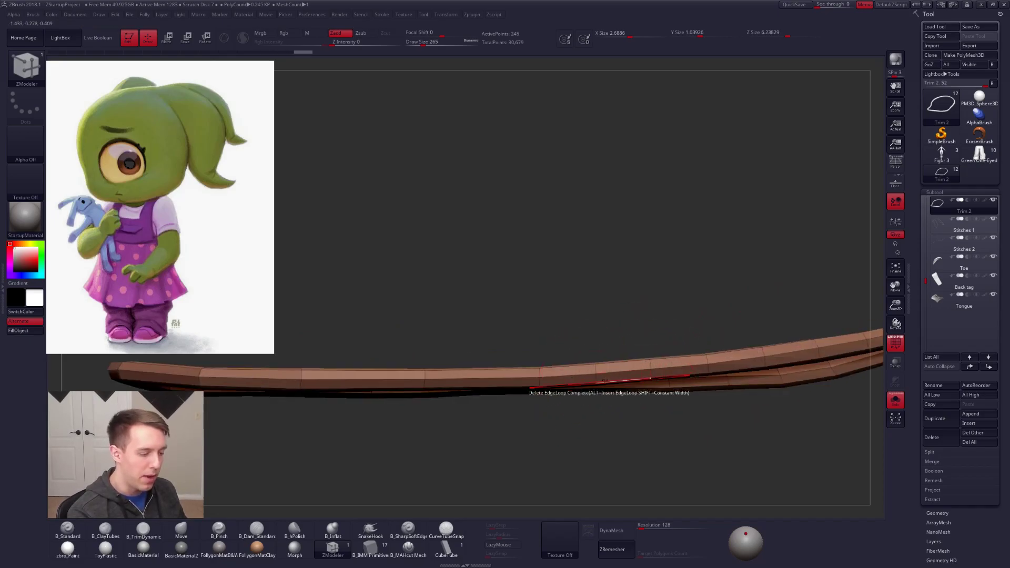
click(612, 385)
click(714, 371)
mouse_move(714, 372)
ctrl+right_down()
mouse_move(586, 377)
mouse_move(601, 379)
ctrl+right_up()
Step: Restore the smooth preview without PolyFrame, and switch back to the Move brush with the whole shoe visible
key(d)
key(shift+f)
key(b)
key(m)
key(v)
key(alt+s)
Step: Resize the brush and reshape the simplified Trim 2 along the sole with the Move brush, checking the whole shoe
key(space)
click(601, 381)
drag(601, 382, 602, 382)
drag(468, 391, 466, 395)
drag(586, 374, 586, 375)
right_drag(586, 375, 590, 385)
key(space)
click(591, 386)
drag(670, 309, 667, 312)
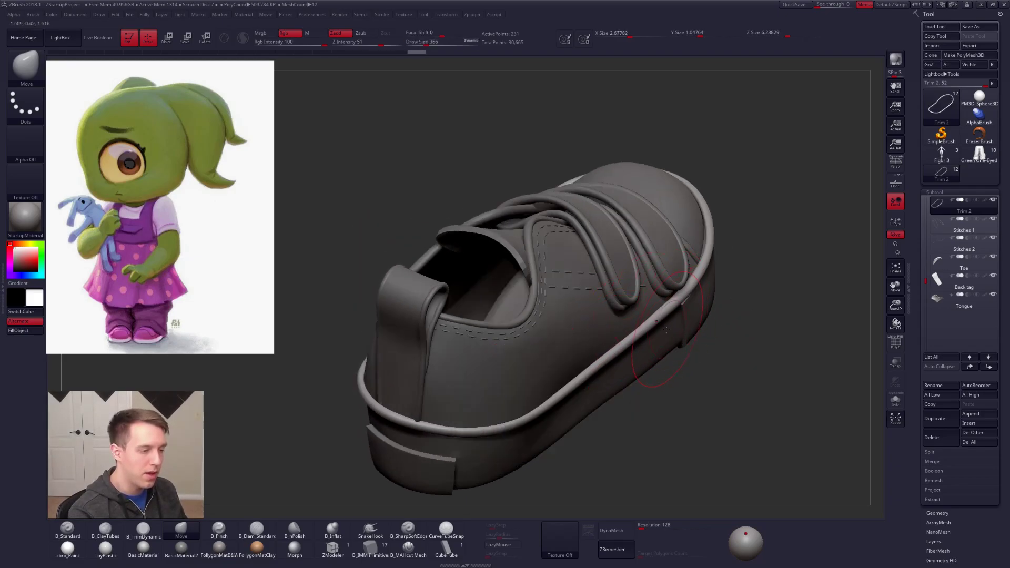
ctrl+right_drag(668, 363, 679, 311)
mouse_move(742, 389)
right_down()
mouse_move(636, 381)
mouse_move(622, 343)
right_up()
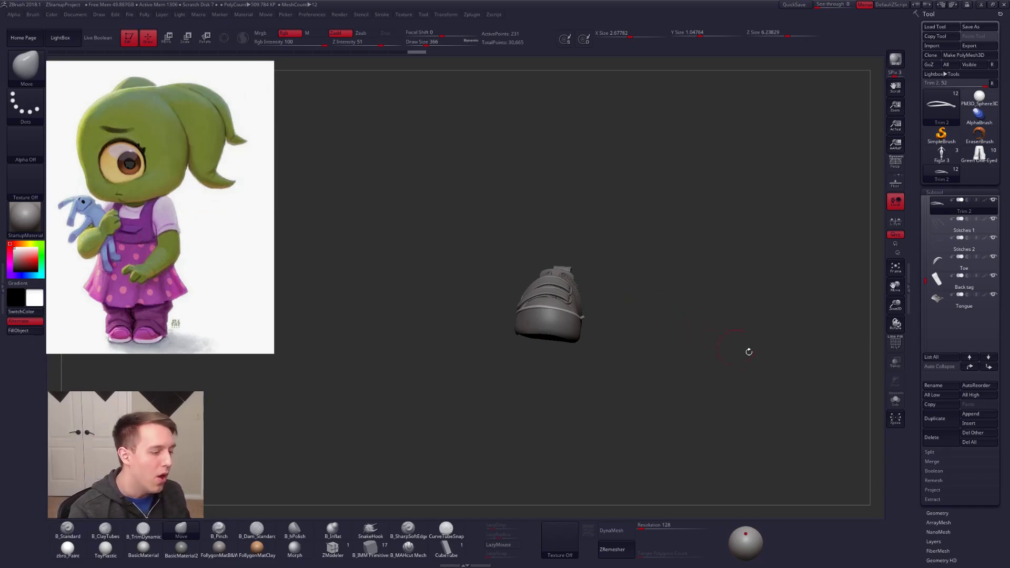
drag(692, 326, 680, 286)
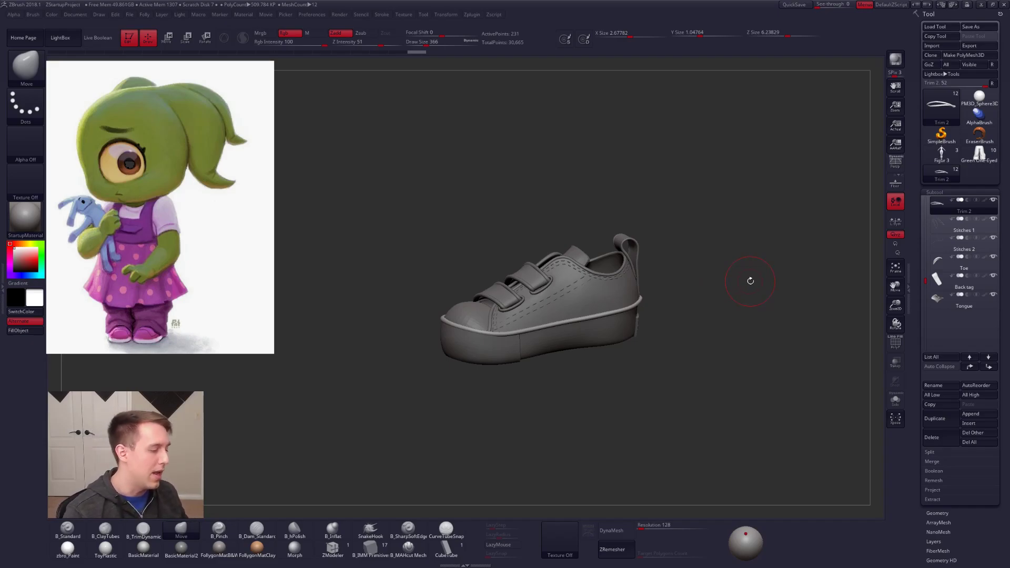
Step: Switch to Chrome, open ArtStation in a new tab, and open the Android 17 project from the account's own portfolio
key(alt+Tab)
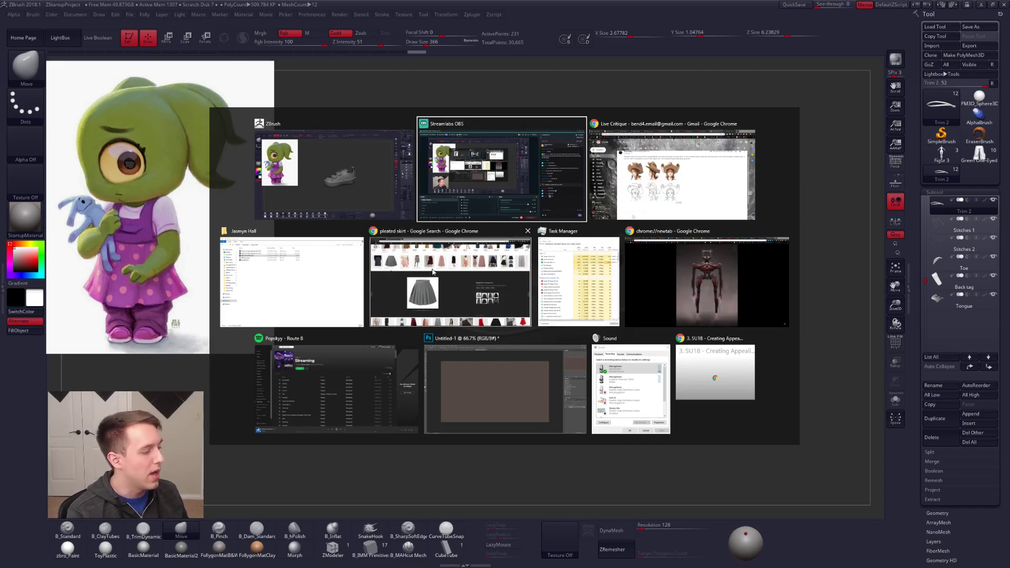
click(450, 282)
middle_click(203, 34)
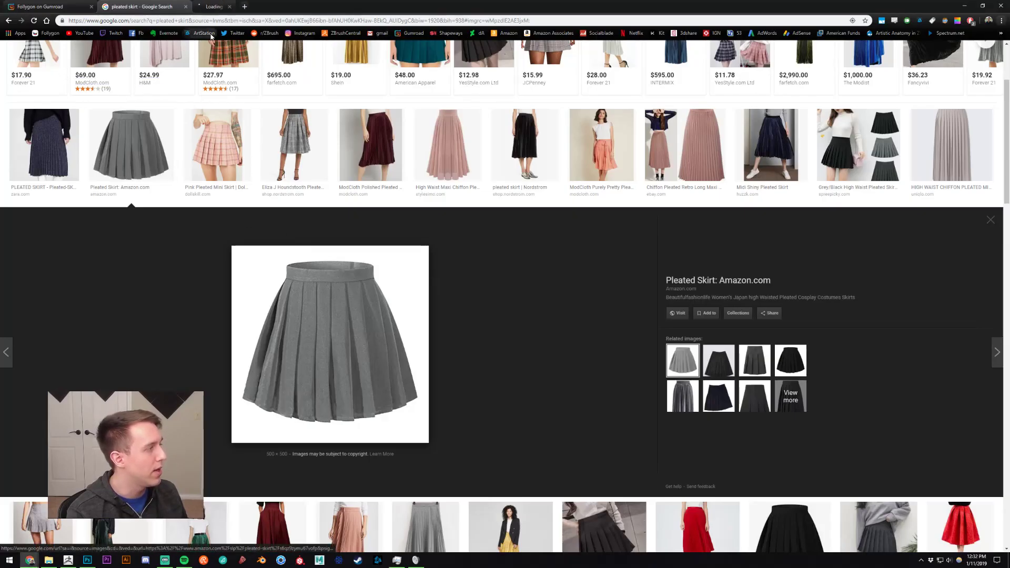
click(232, 6)
mouse_move(923, 53)
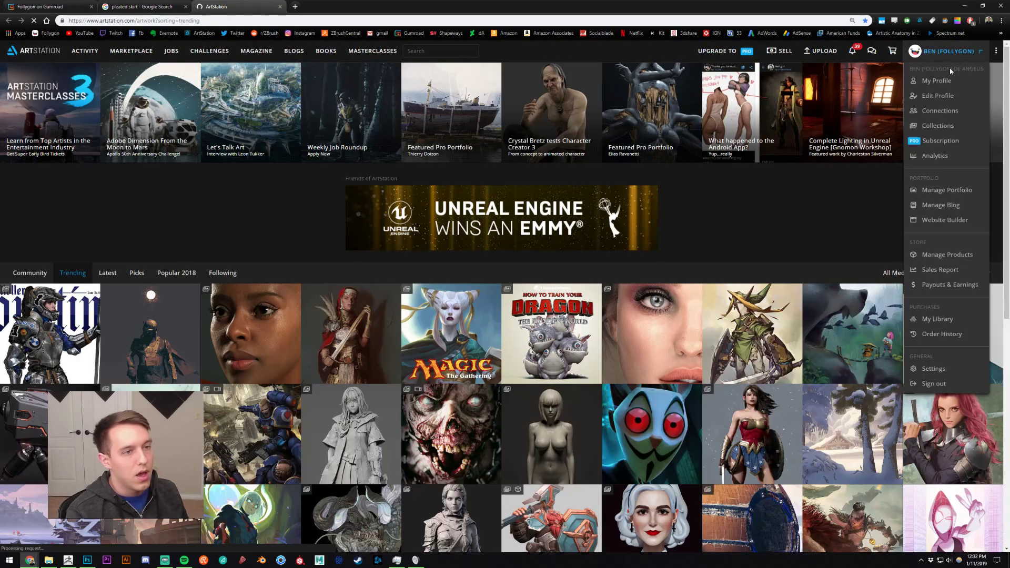
click(939, 80)
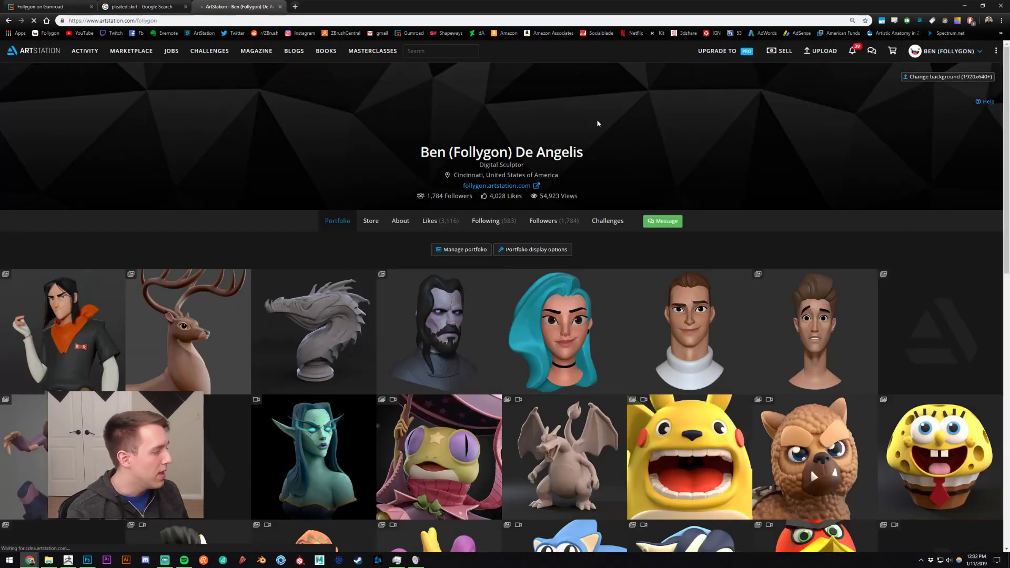
click(73, 282)
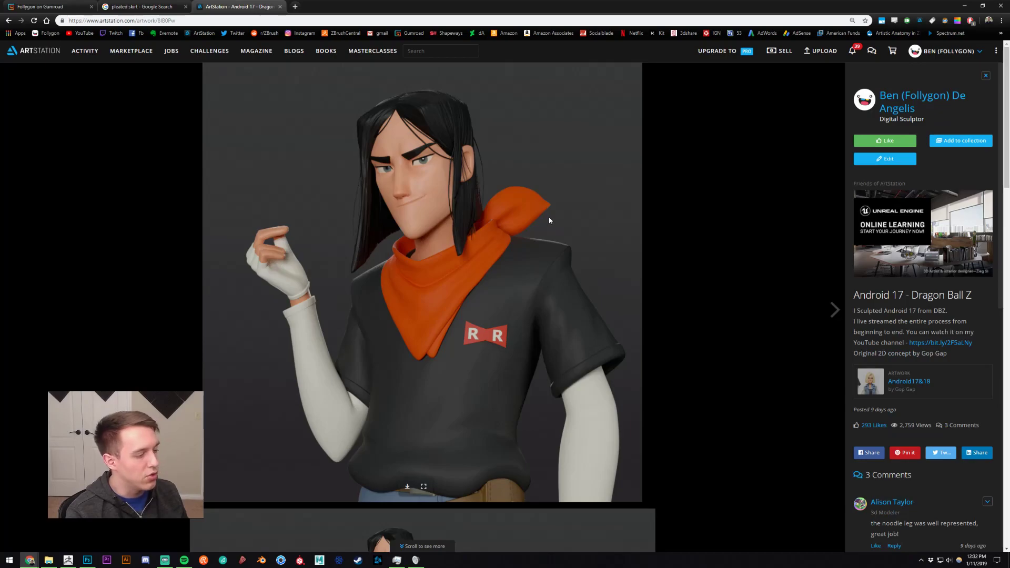
Step: Review the Android 17 renders and the original Android17&18 concept, close the concept's tab, and return to ZBrush
scroll(576, 227, down, 5)
scroll(610, 253, down, 3)
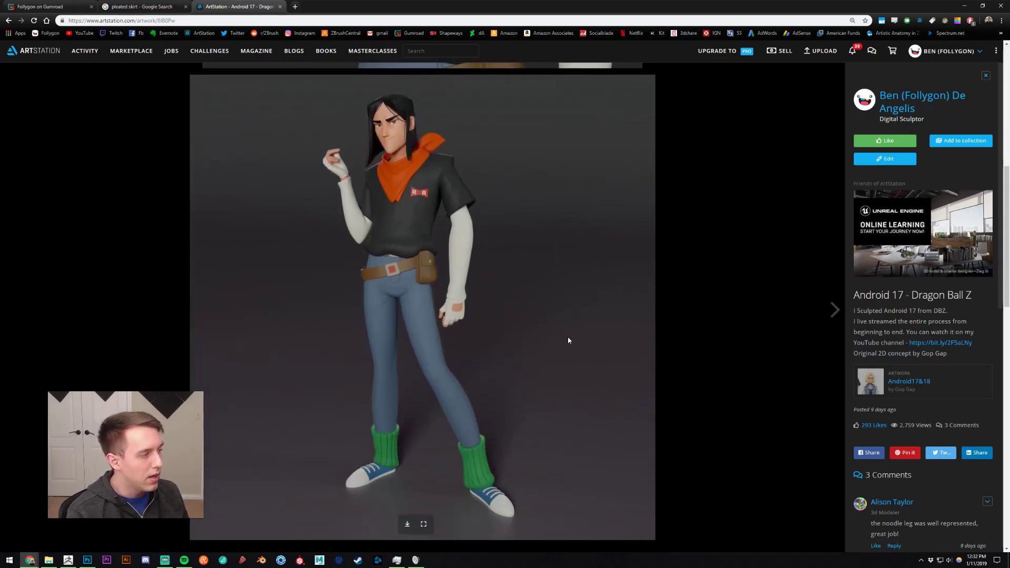
scroll(565, 263, up, 9)
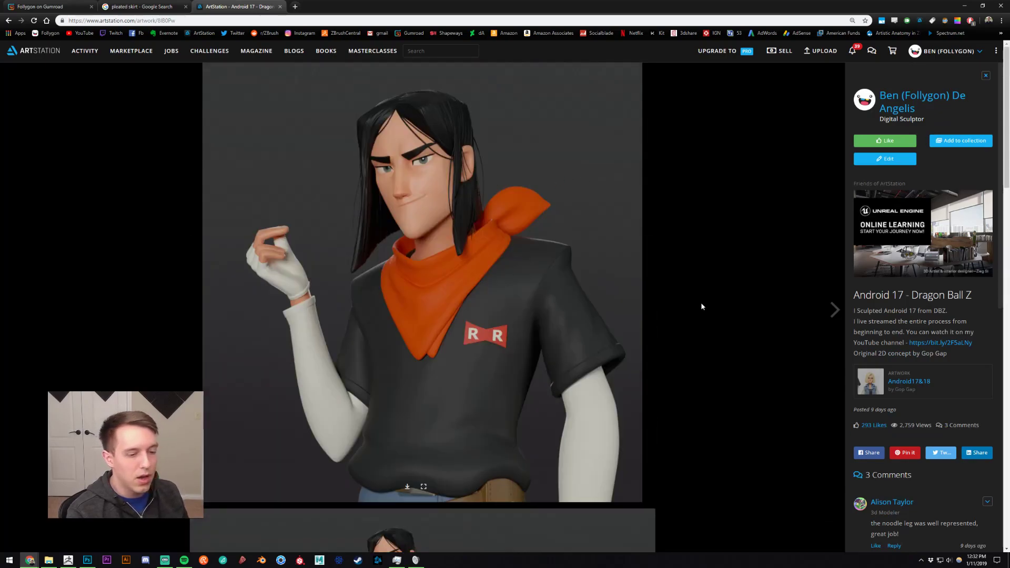
click(904, 374)
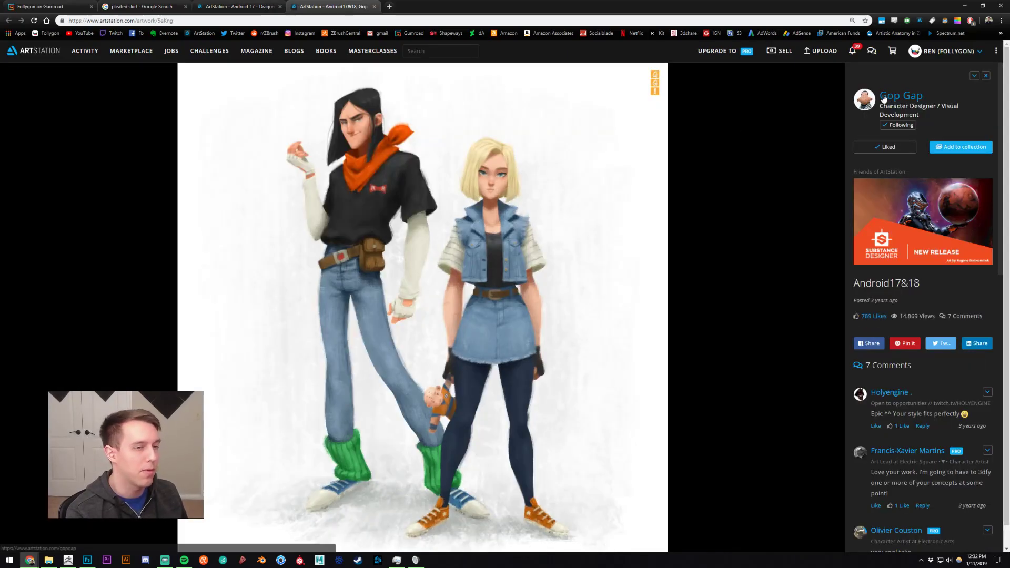
key(ctrl+w)
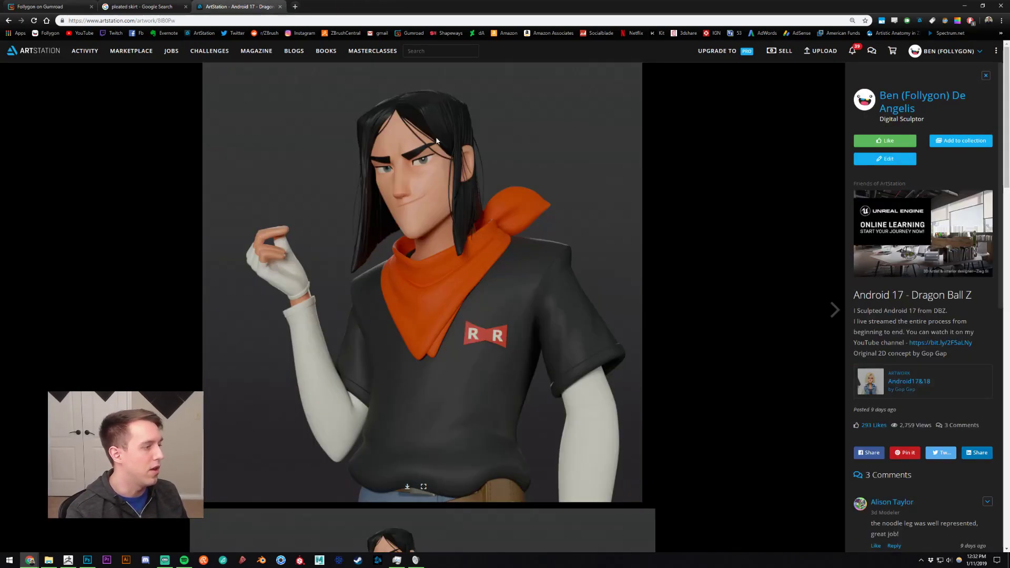
click(944, 98)
key(alt+Tab)
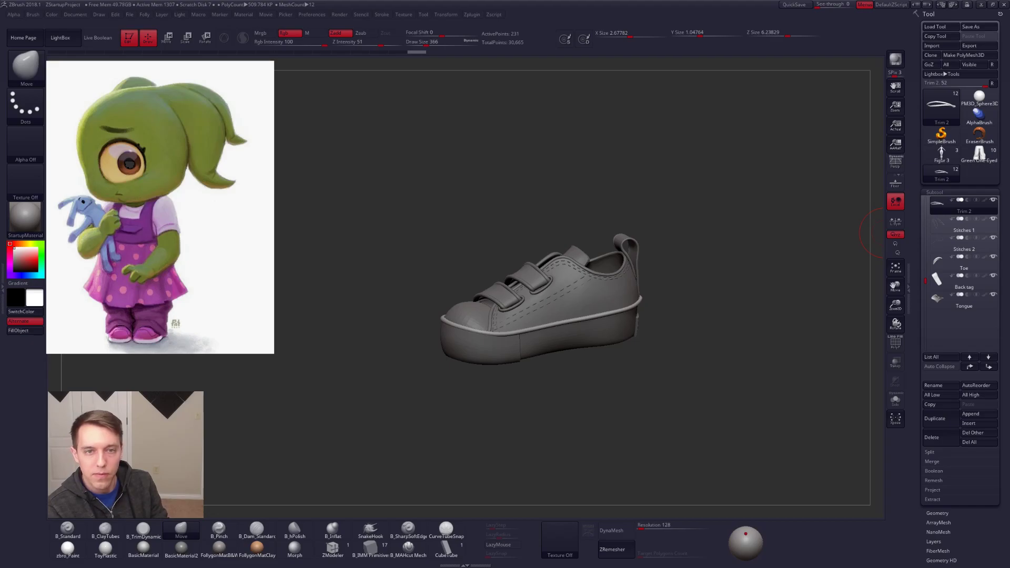
Step: Import the 2017-03-05 hat girl turnaround sheet as a texture and add it to Spotlight
alt+drag(564, 273, 529, 252)
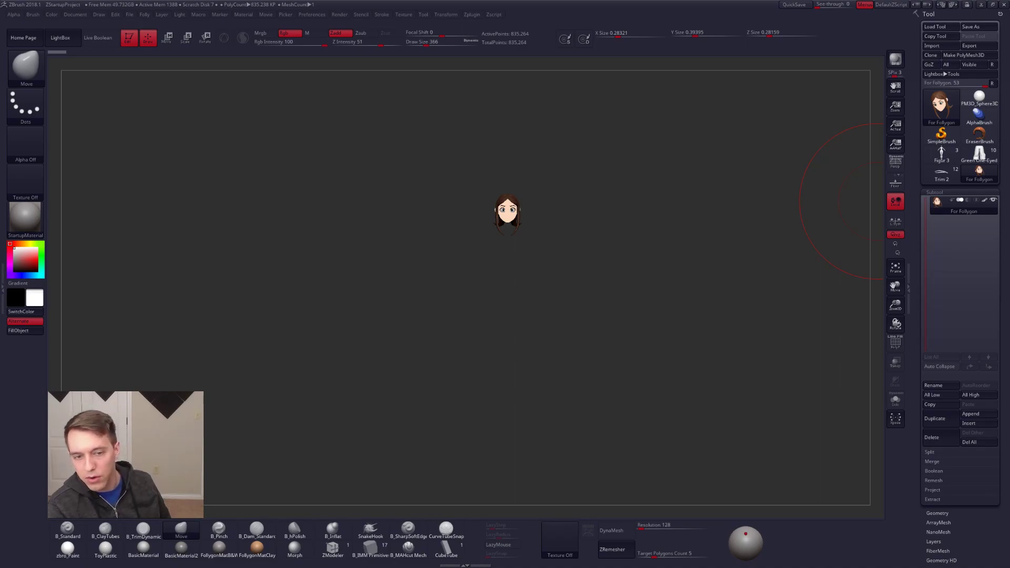
click(560, 539)
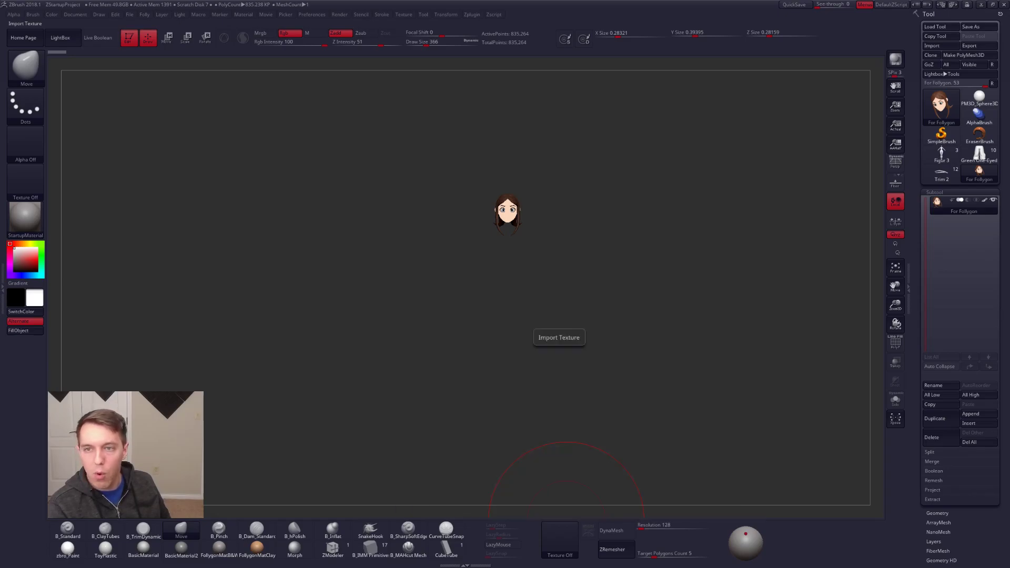
click(552, 551)
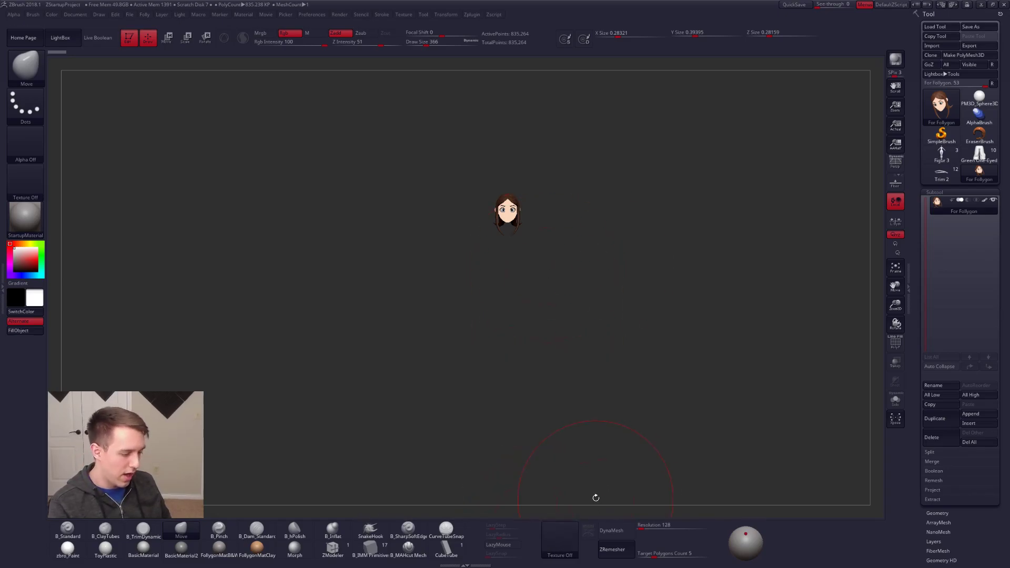
click(544, 532)
click(608, 488)
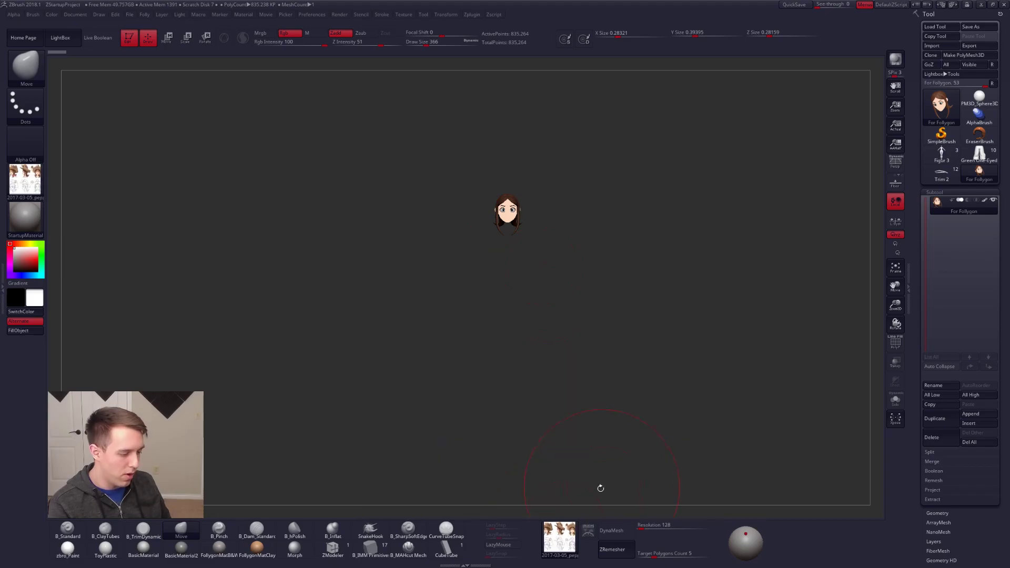
click(592, 531)
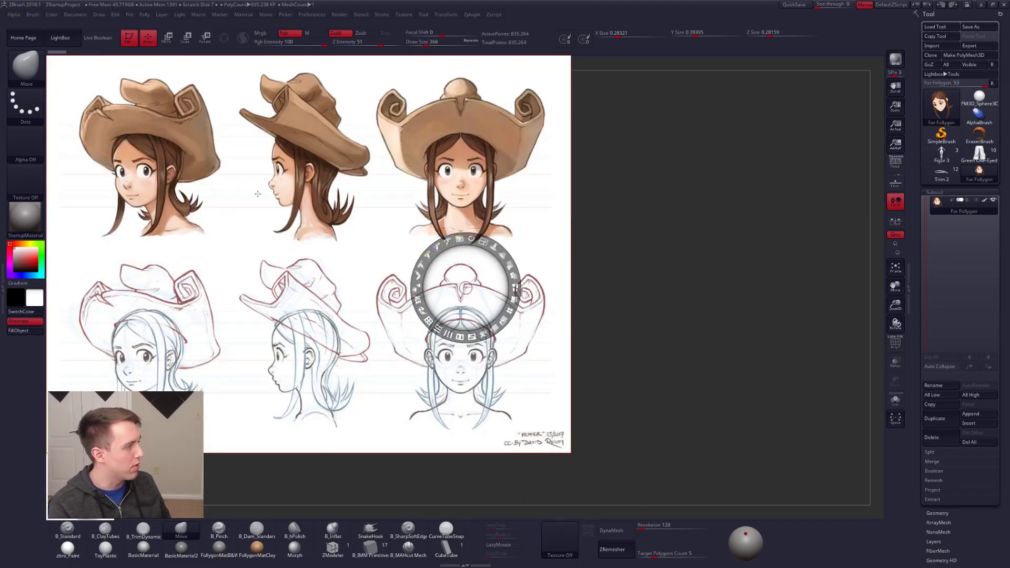
Step: Scale down the Spotlight turnaround sheet, place it in the canvas corner clear of the head, and leave Spotlight editing
key(z)
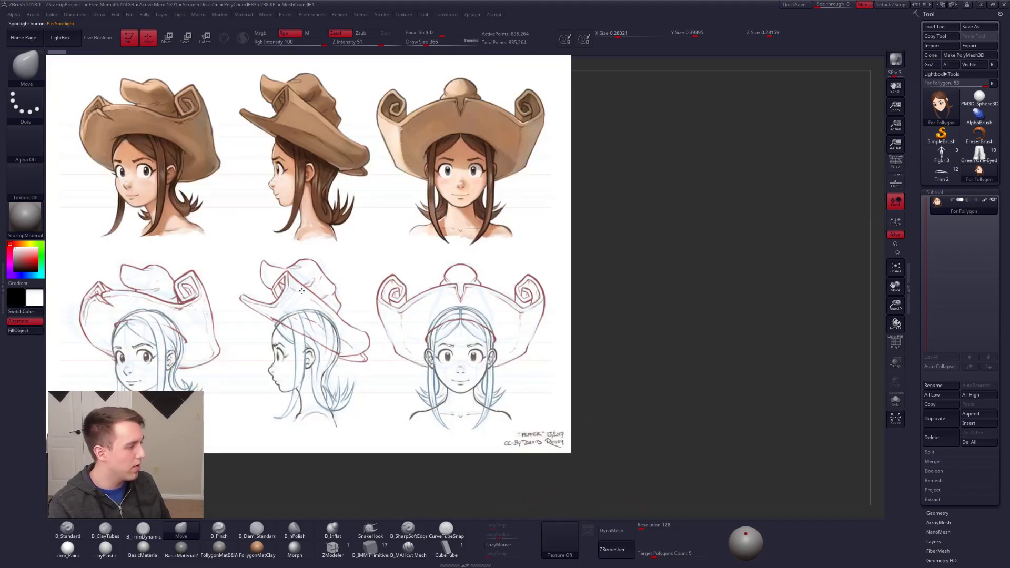
key(z)
drag(394, 190, 372, 187)
drag(471, 182, 363, 127)
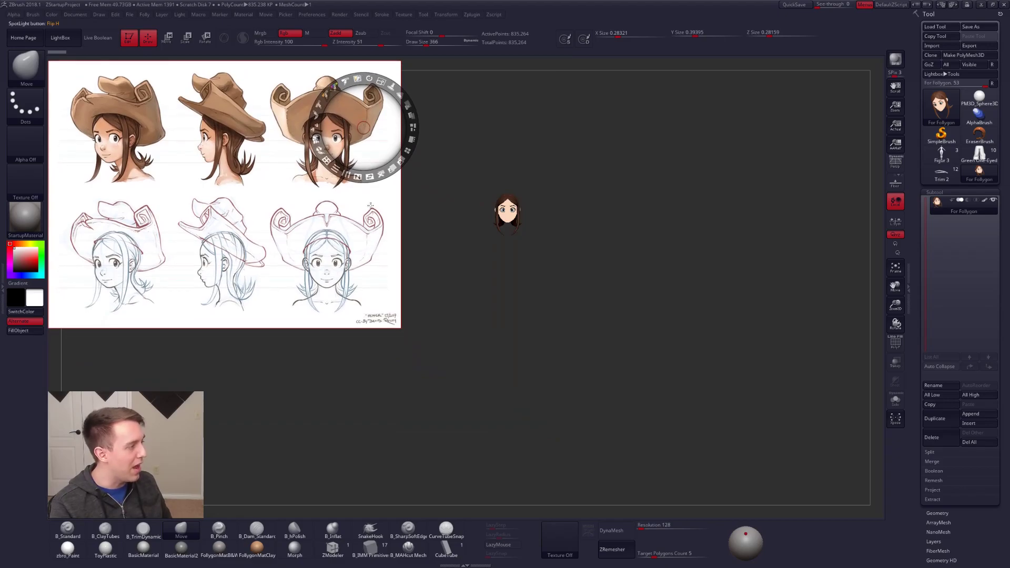
key(z)
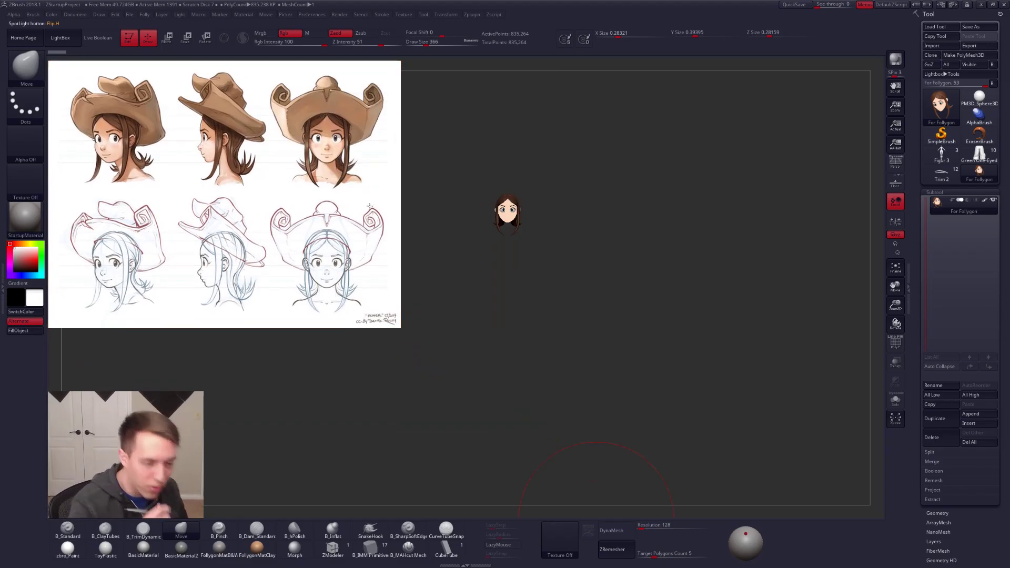
Step: Set the draw size to 54 and turn off the polypaint on the For Follygon head
key(s)
mouse_move(629, 242)
mouse_down()
mouse_move(606, 239)
mouse_move(561, 264)
mouse_move(634, 469)
mouse_move(631, 390)
mouse_up()
key(space)
drag(635, 258, 637, 330)
key(space)
drag(678, 288, 668, 289)
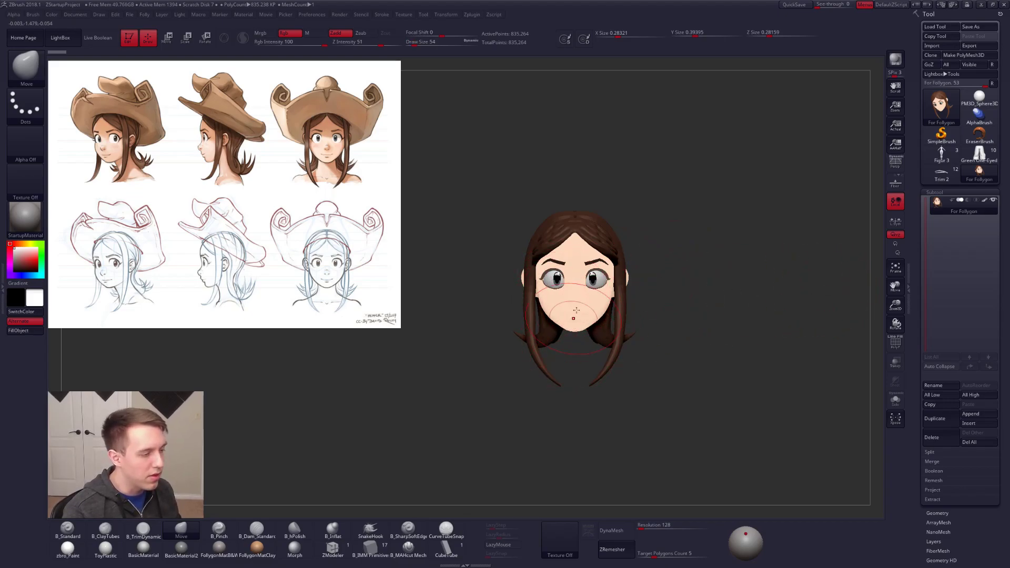
click(984, 201)
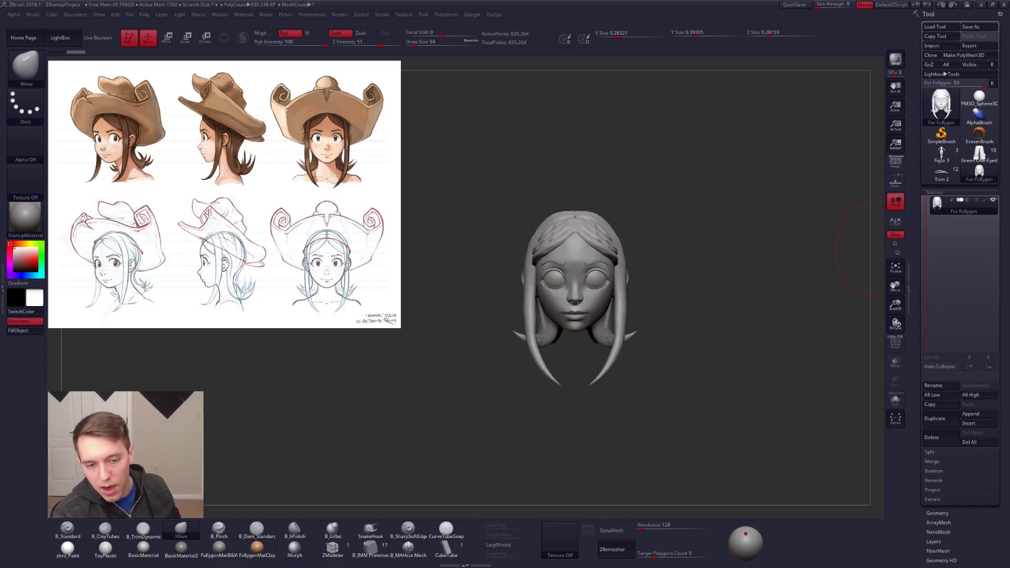
Step: Set the draw size to 43 and examine the unpainted head sculpt against the turnaround sheet
mouse_move(838, 265)
mouse_down()
mouse_move(490, 289)
mouse_move(708, 290)
mouse_up()
alt+drag(707, 290, 654, 287)
key(space)
key(ctrl+shift+f)
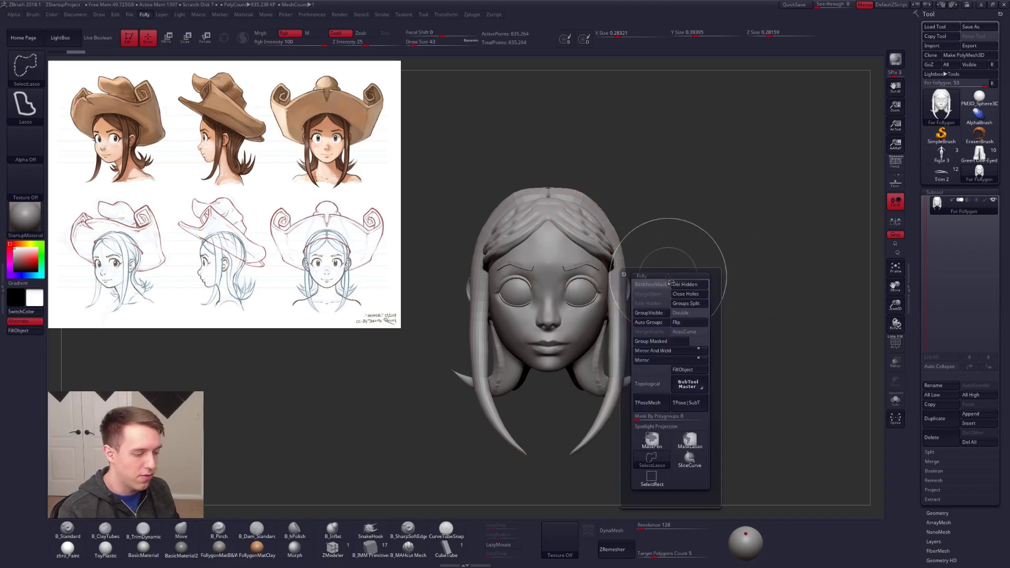
alt+drag(702, 237, 725, 235)
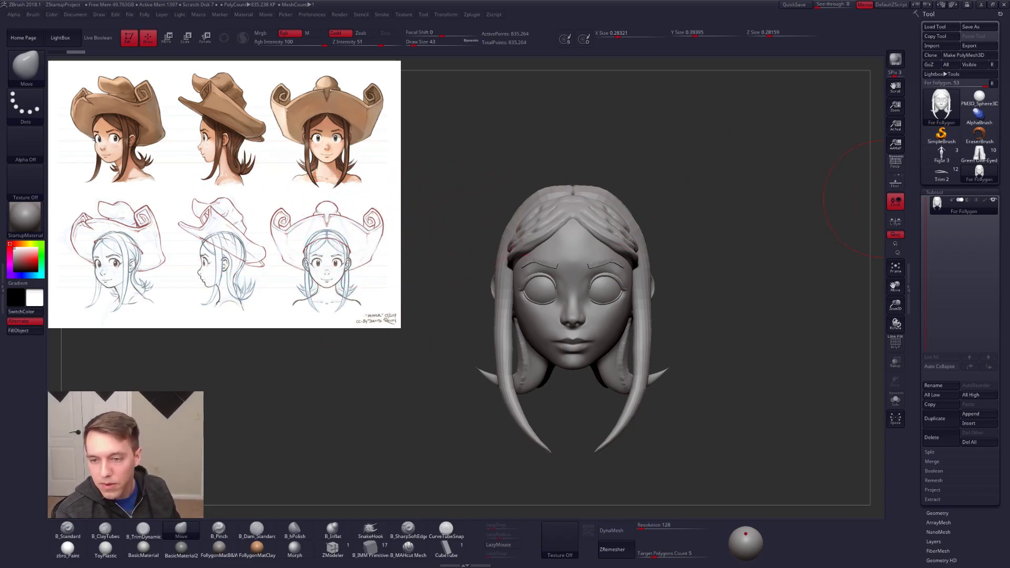
key(space)
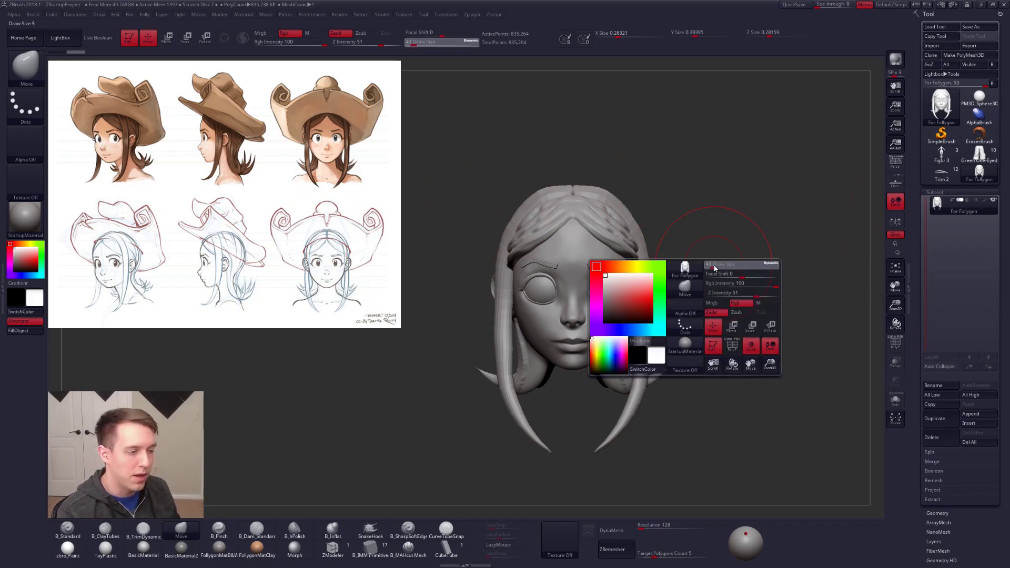
drag(714, 269, 713, 265)
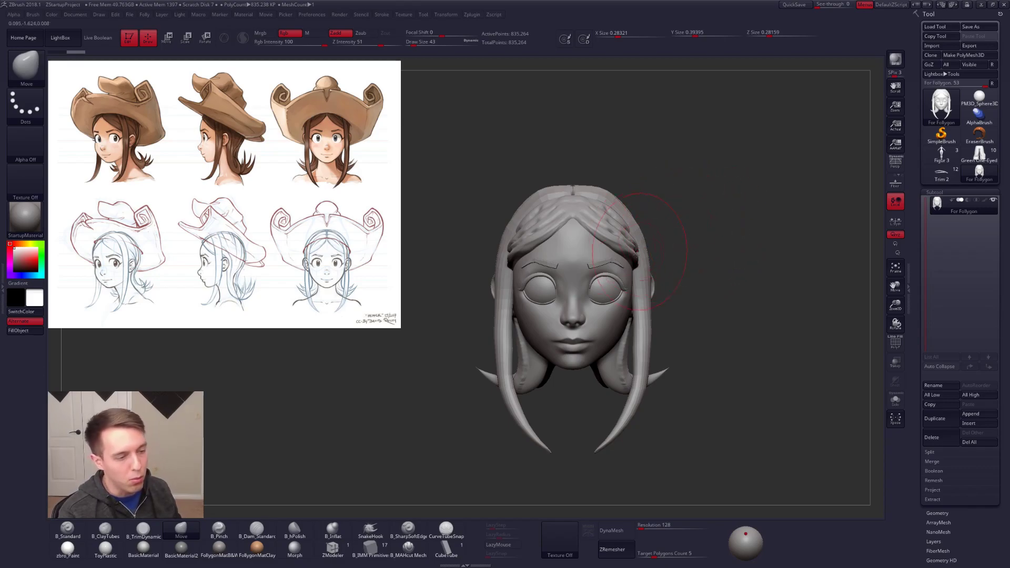
Step: Regroup the head with Auto Groups while PolyFrame is on, set the draw size to 12, and turn PolyFrame off
right_drag(563, 294, 679, 280)
key(shift+f)
key(grave)
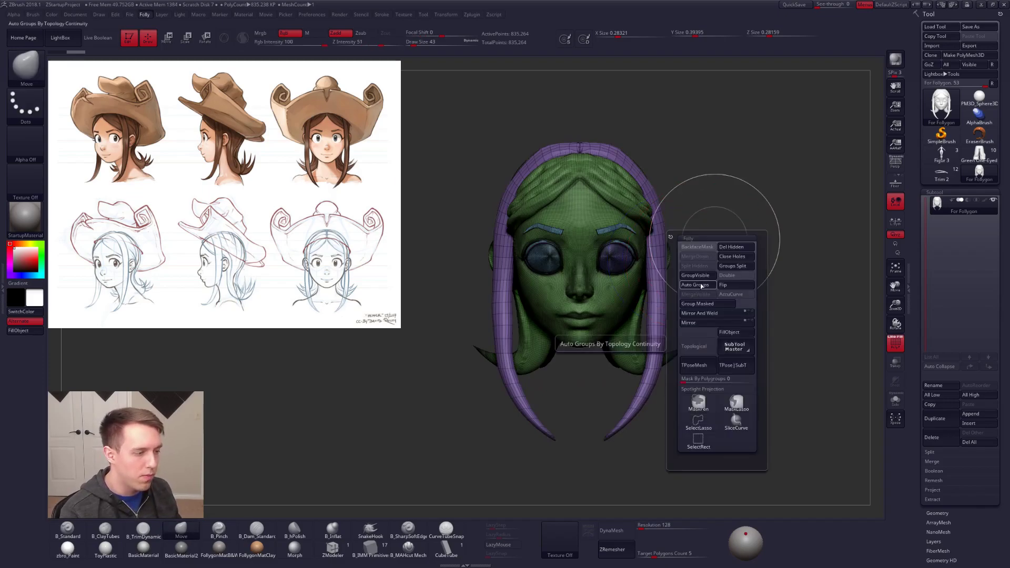
mouse_move(595, 315)
right_down()
mouse_move(593, 259)
mouse_move(596, 310)
right_up()
key(grave)
click(595, 286)
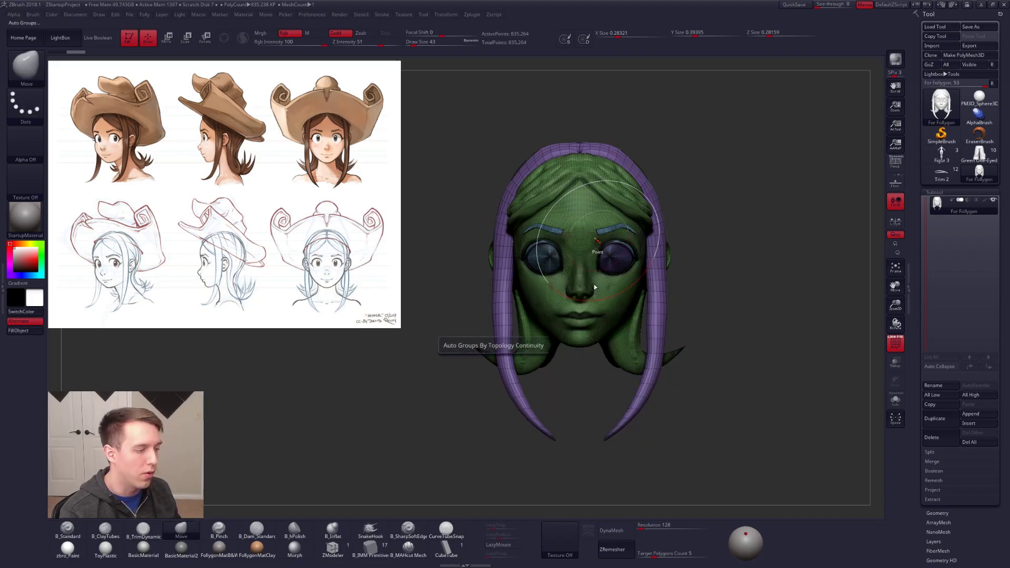
key(space)
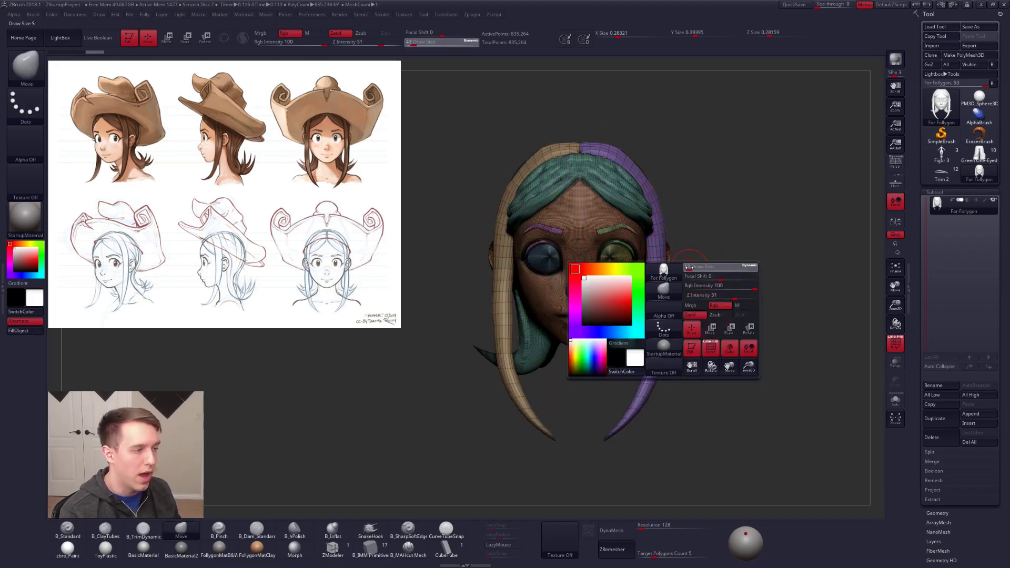
key(shift+f)
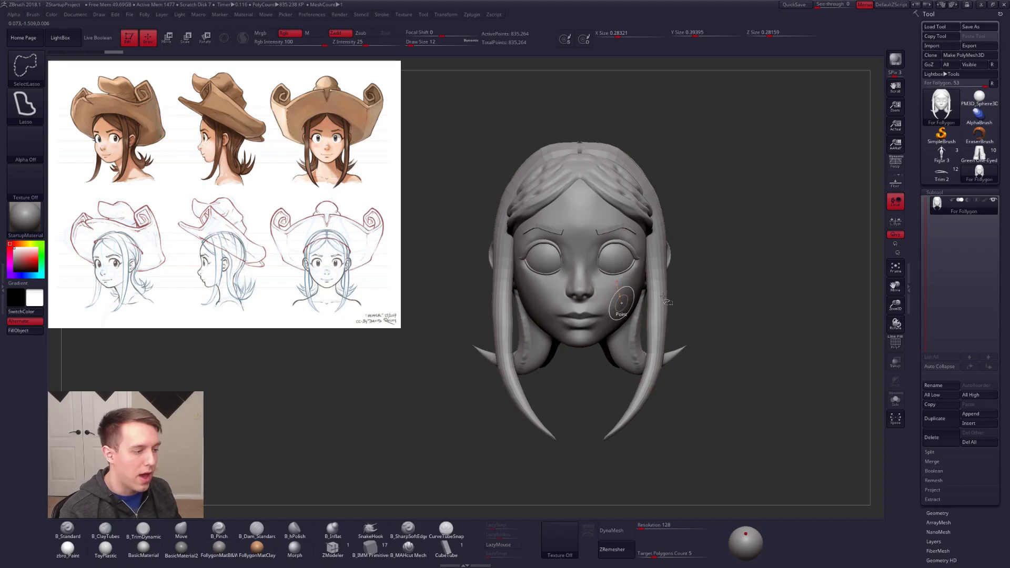
Step: Choose SelectRect as the selection brush, isolate the face, and split it from the hair and eyes into separate subtools
key(grave)
click(693, 472)
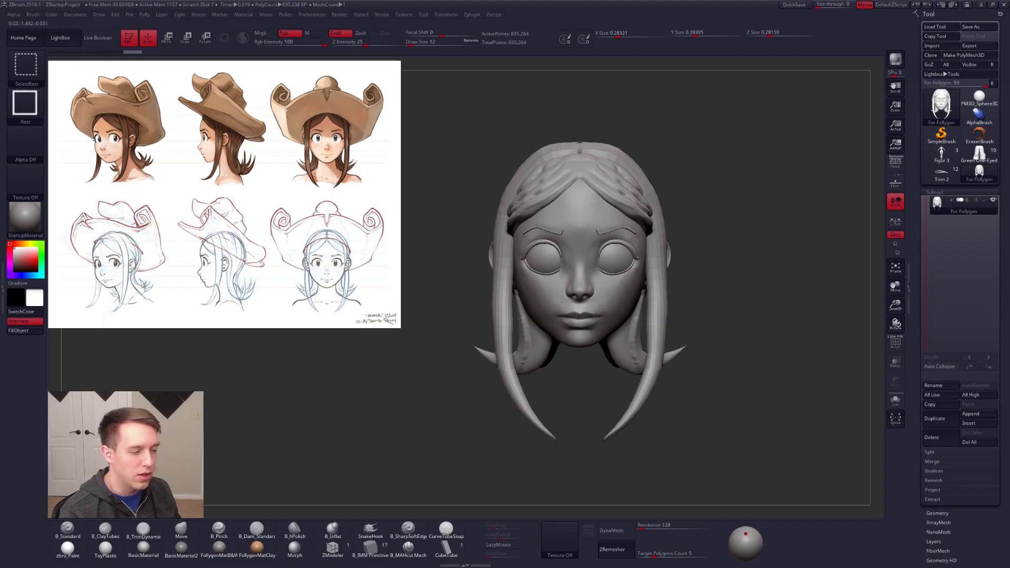
ctrl+shift+click(598, 323)
key(grave)
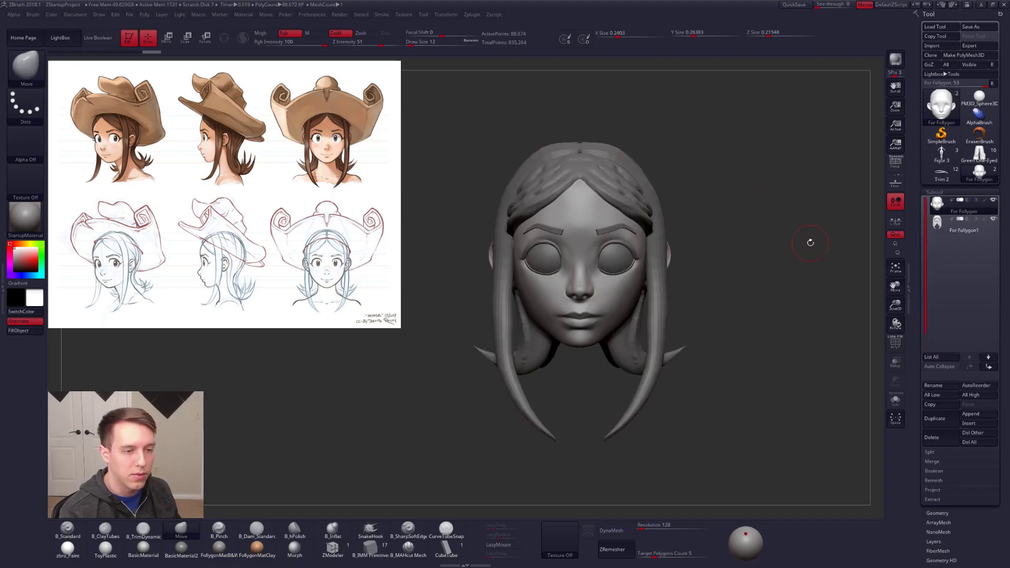
Step: Select the For Follygon1 subtool, isolate it with Solo, and check its polygroups in PolyFrame
click(946, 224)
key(shift+s)
mouse_move(653, 292)
ctrl+right_down()
mouse_move(639, 316)
mouse_move(623, 251)
mouse_move(628, 176)
mouse_move(599, 234)
mouse_move(613, 258)
ctrl+right_up()
key(shift+f)
key(shift+f)
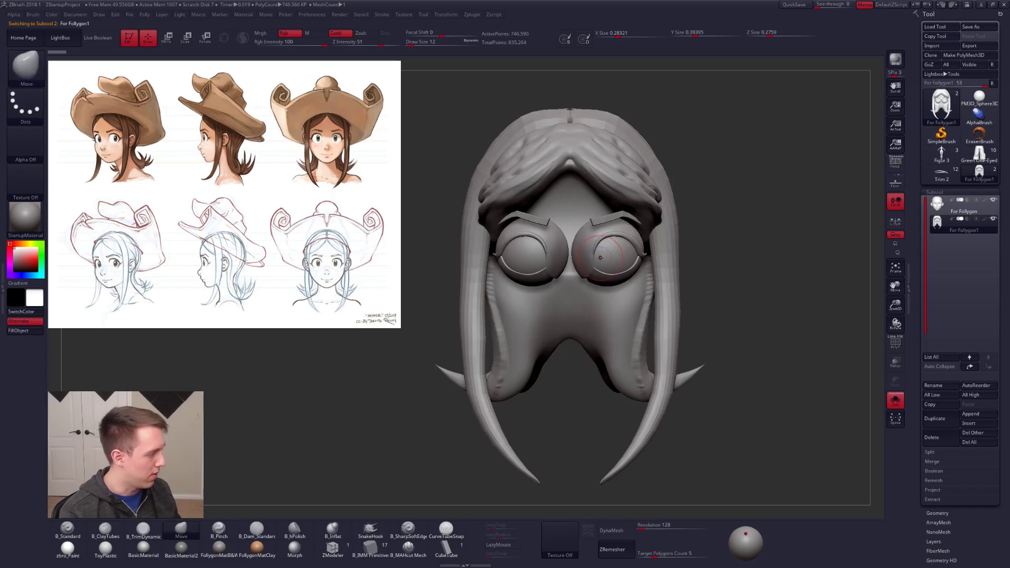
Step: Isolate both eyeballs in For Follygon1 and split the remaining hair and eyelid parts into another subtool
key(shift+s)
key(shift+s)
ctrl+shift+click(603, 258)
right_click(729, 244)
ctrl+shift+drag(733, 204, 742, 216)
ctrl+shift+drag(743, 271, 754, 255)
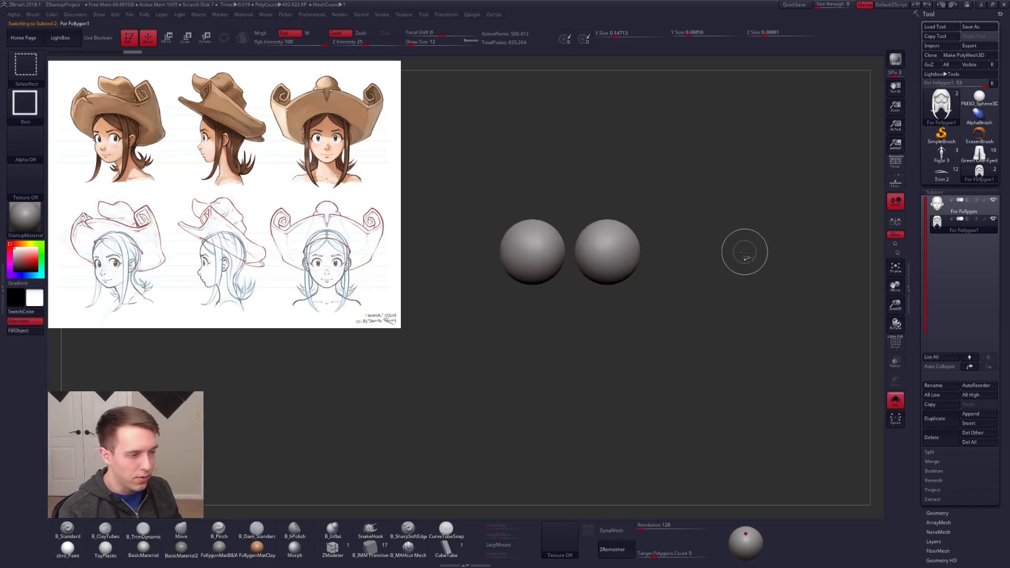
key(space)
click(729, 281)
Step: Select For Follygon2, isolate both eyelid shells, split off its other parts, and select the resulting hair subtool
click(945, 245)
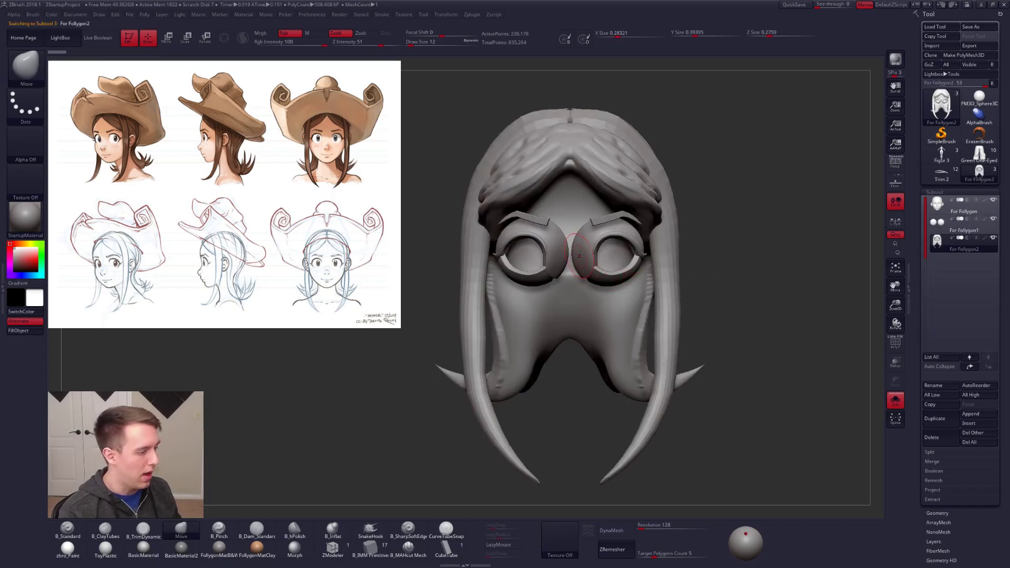
ctrl+right_drag(616, 226, 592, 250)
ctrl+shift+click(582, 252)
ctrl+shift+drag(740, 253, 782, 239)
ctrl+shift+click(617, 282)
ctrl+shift+click(557, 258)
ctrl+shift+click(535, 279)
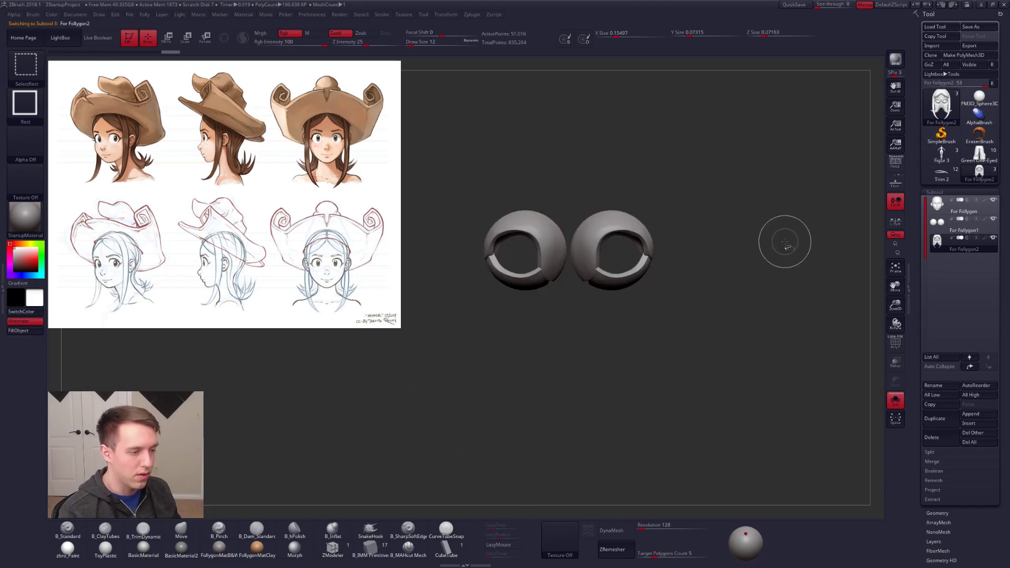
key(space)
click(787, 263)
click(944, 265)
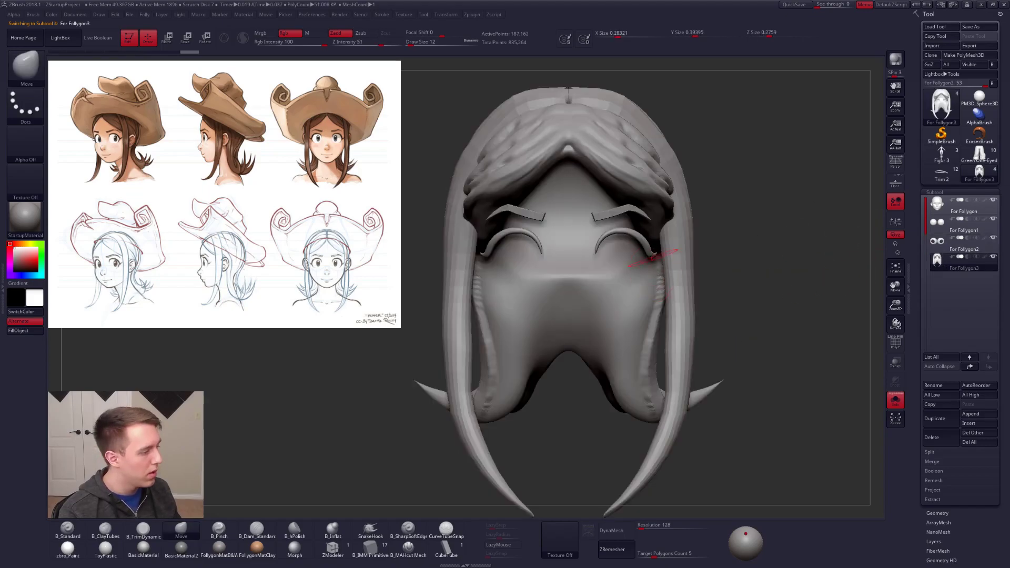
Step: Isolate both eyebrows and upper eyelash pieces in For Follygon3 and split them from the hair into separate subtools
key(shift+f)
key(shift+f)
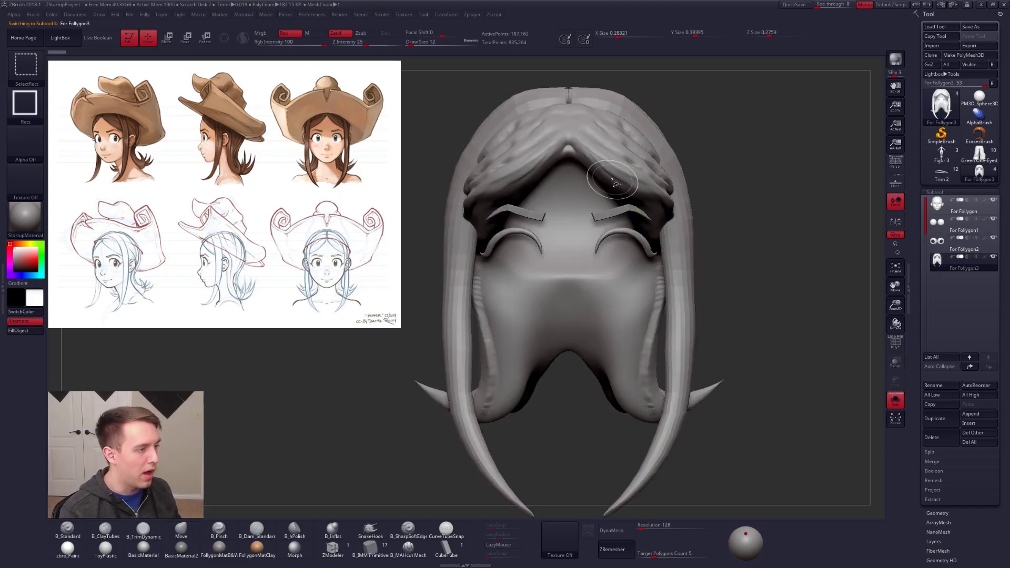
ctrl+shift+click(624, 213)
ctrl+shift+click(650, 239)
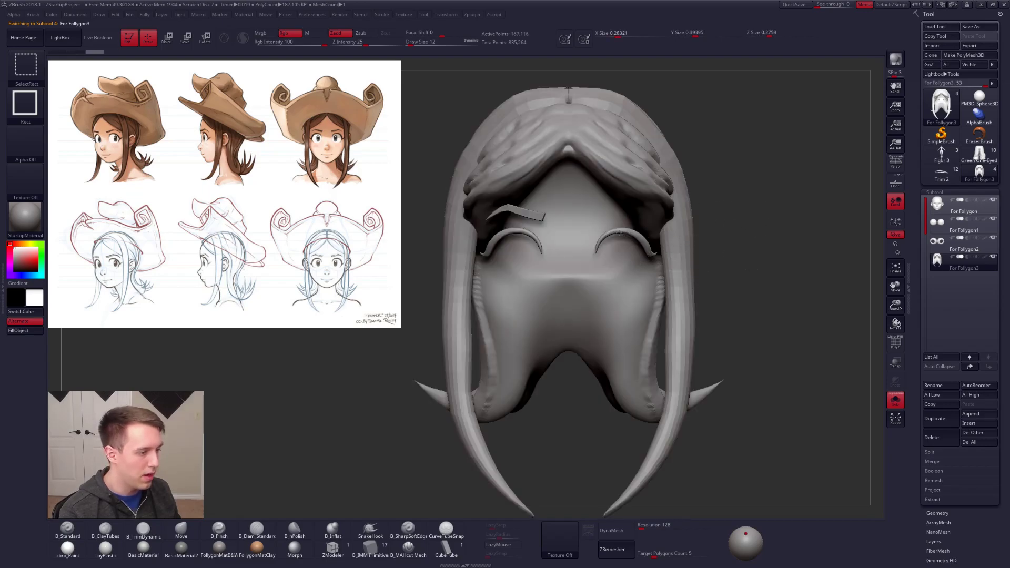
ctrl+shift+click(620, 233)
ctrl+shift+click(521, 211)
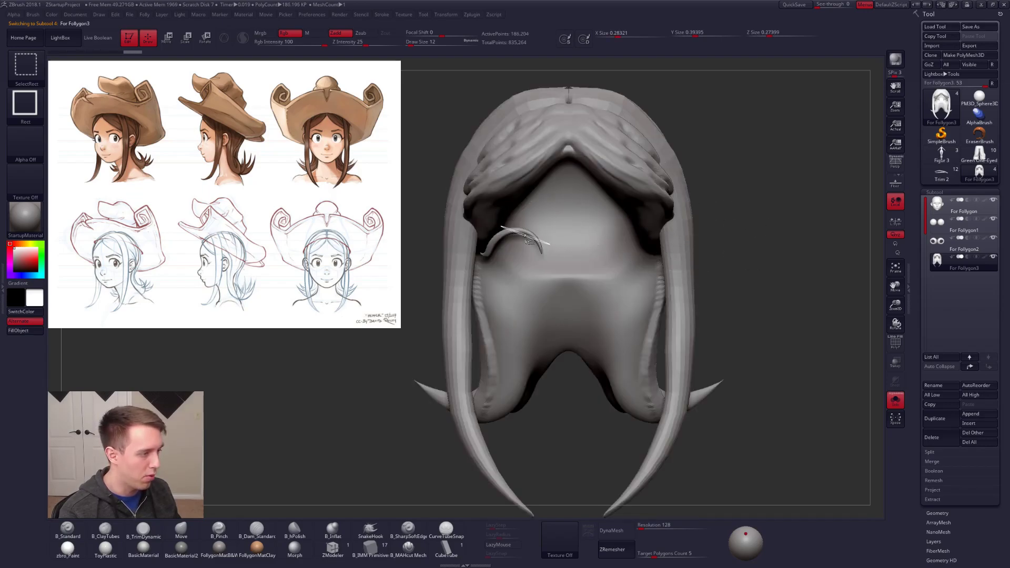
ctrl+shift+click(522, 234)
ctrl+shift+drag(757, 225, 783, 223)
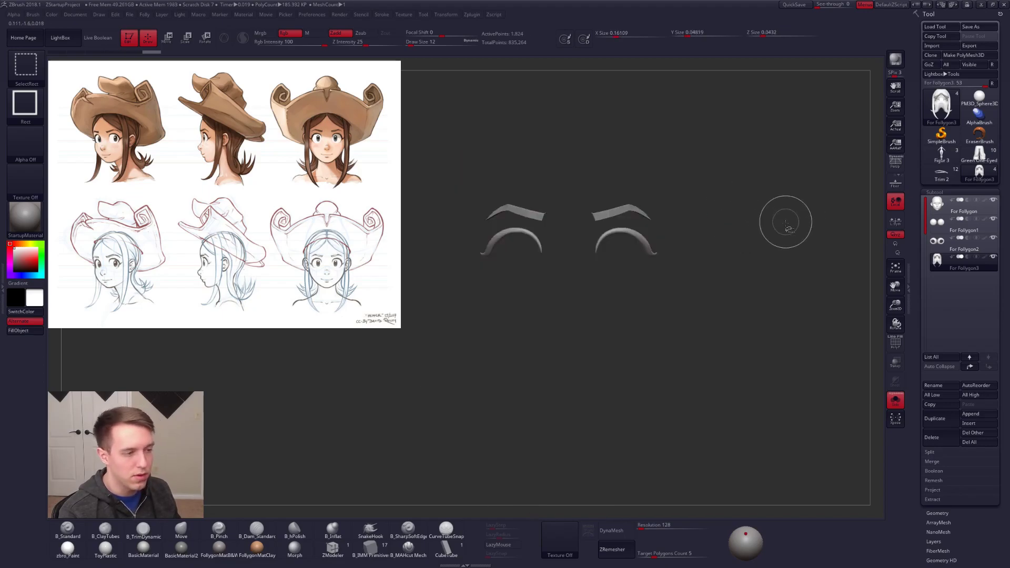
key(1)
Step: Select the head subtool, show the full model, and enlarge the reference image so its front-view hat girl overlays the model's face
click(780, 250)
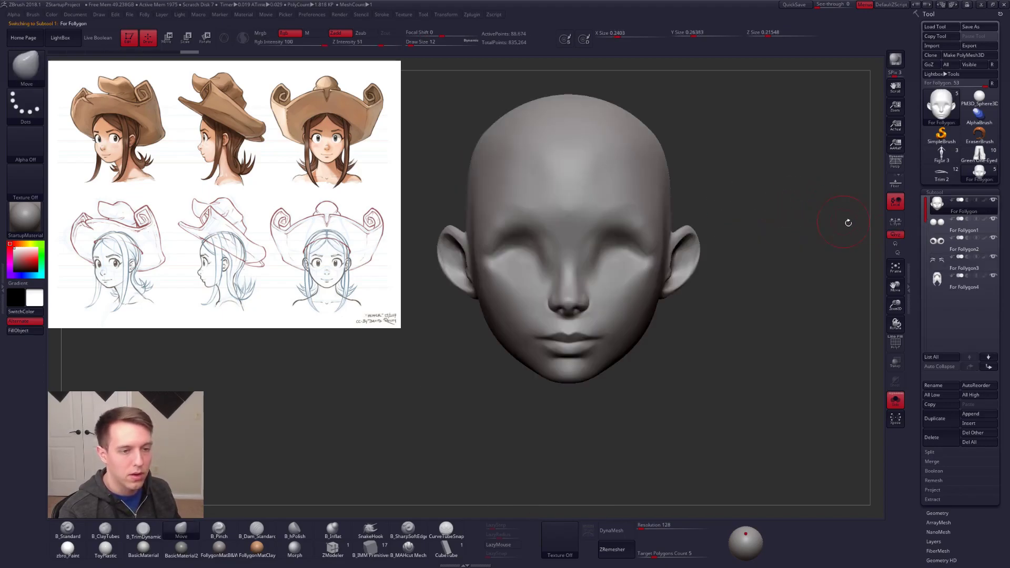
key(f)
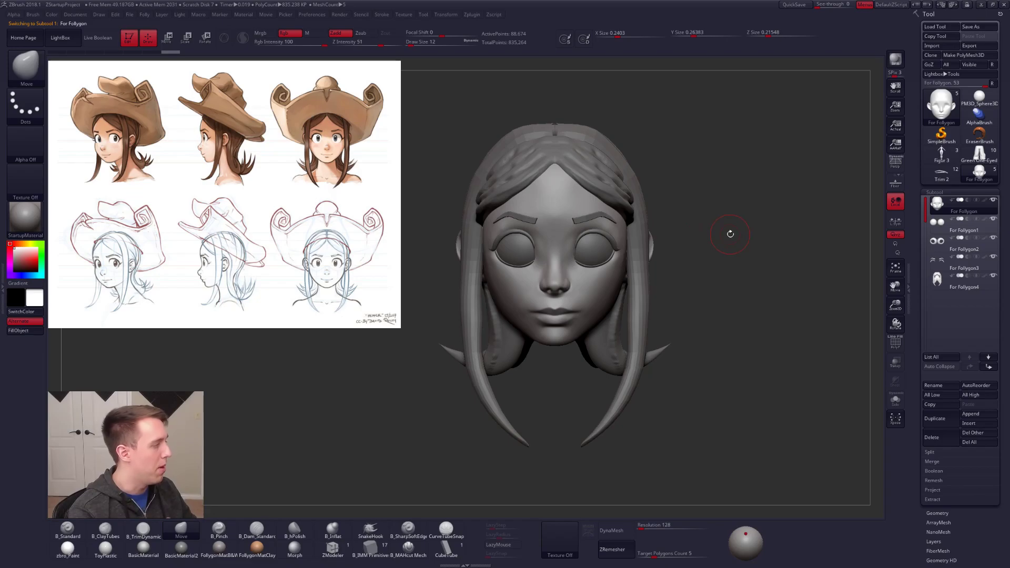
key(z)
drag(354, 193, 631, 268)
drag(612, 309, 615, 317)
key(z)
mouse_move(705, 258)
alt+mouse_down()
mouse_move(685, 238)
mouse_move(701, 253)
alt+mouse_up()
Step: Select the eyeball subtool and display its polygroups in PolyFrame, fine-tuning the face alignment with the front-view reference
alt+click(579, 260)
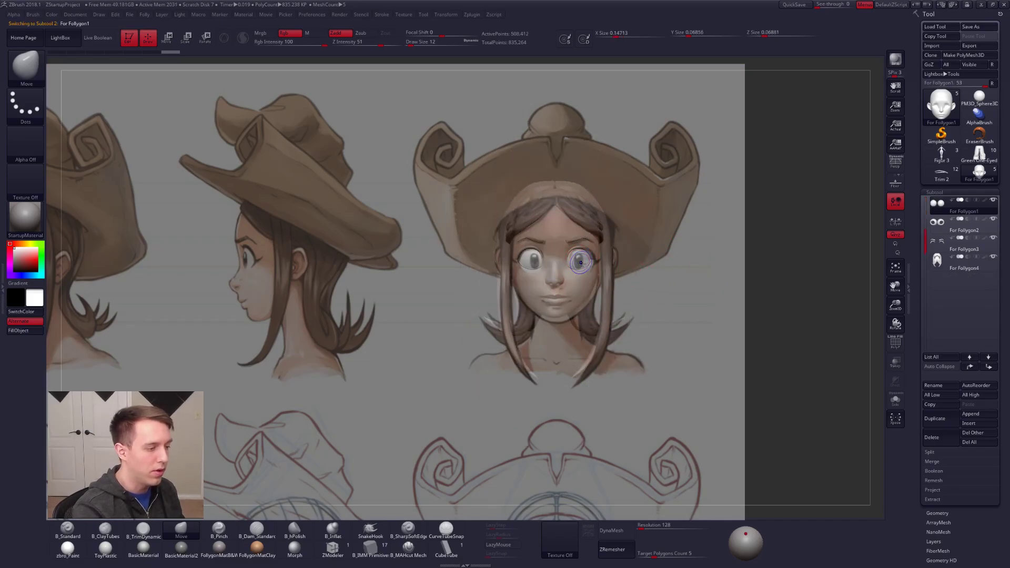
drag(617, 299, 618, 304)
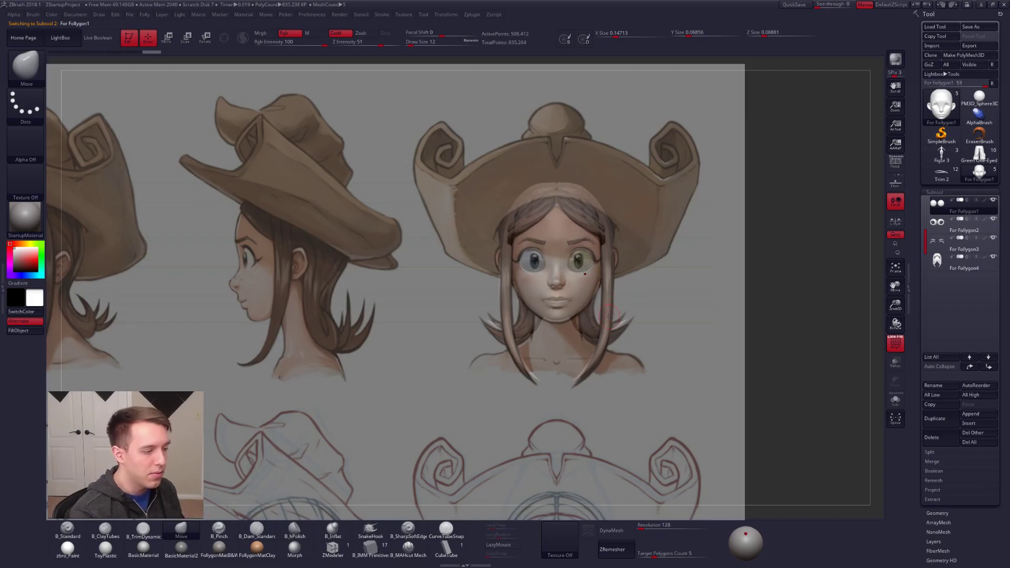
mouse_move(709, 403)
mouse_down()
mouse_move(713, 415)
mouse_move(666, 370)
mouse_up()
drag(584, 259, 586, 264)
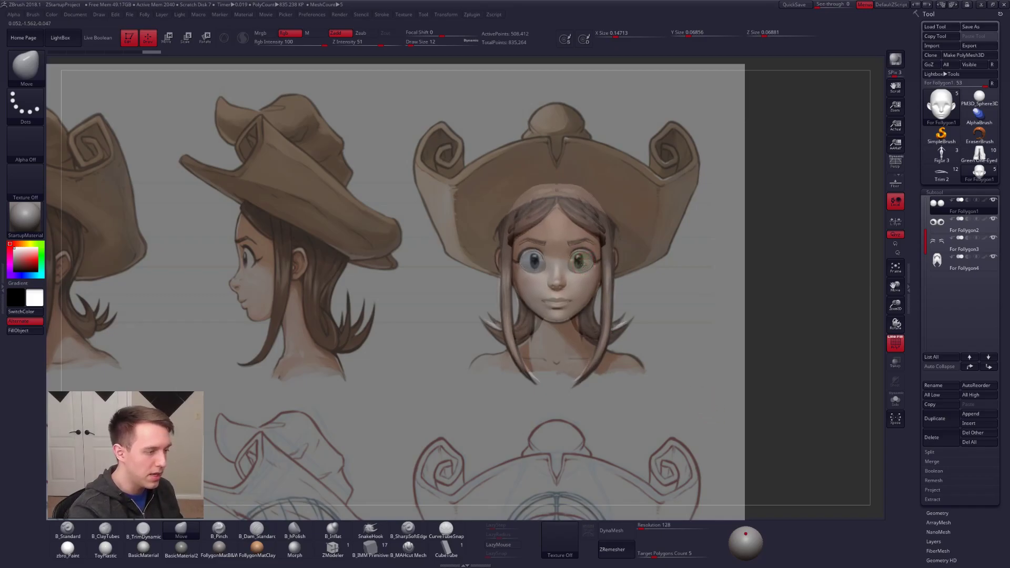
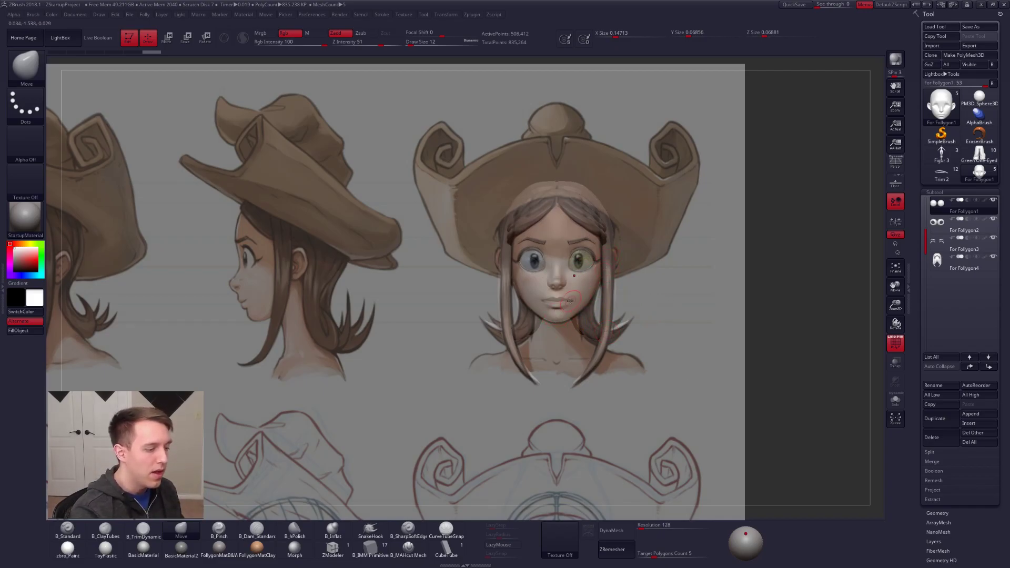
Step: Compare the hat girl's face with and without the front-view reference overlay and examine the head from the side and three-quarter angle
key(shift+z)
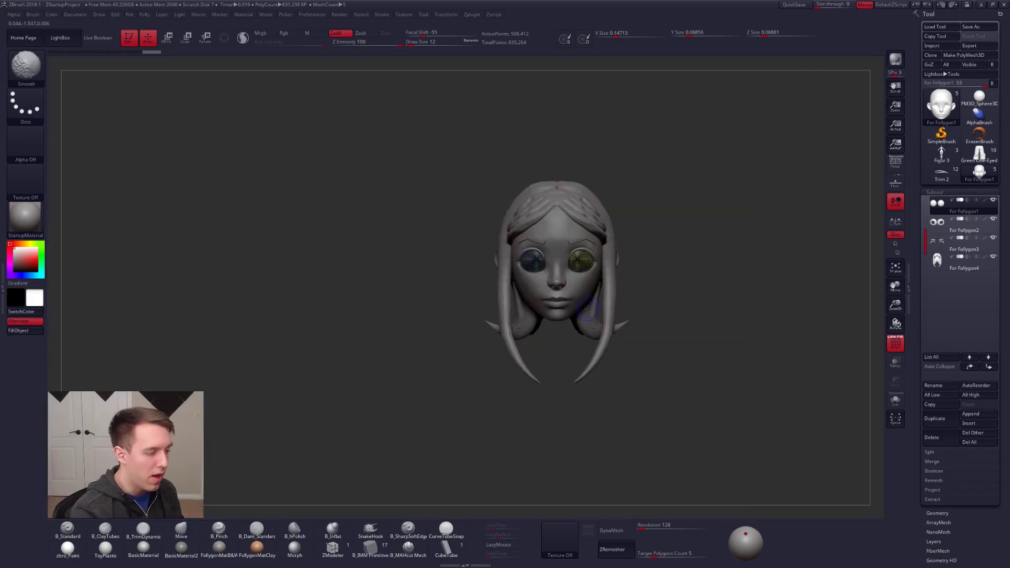
key(shift+z)
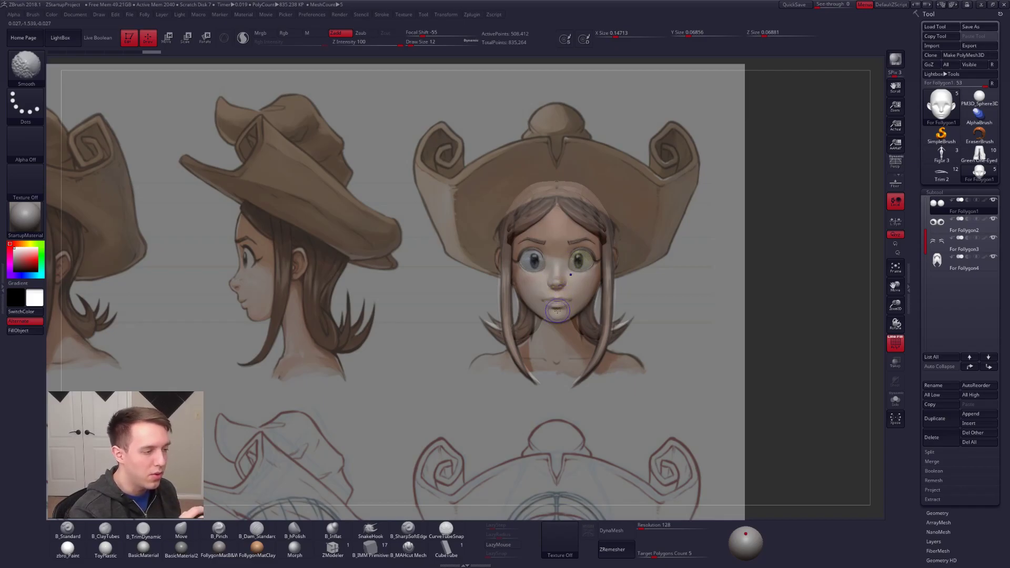
key(shift+z)
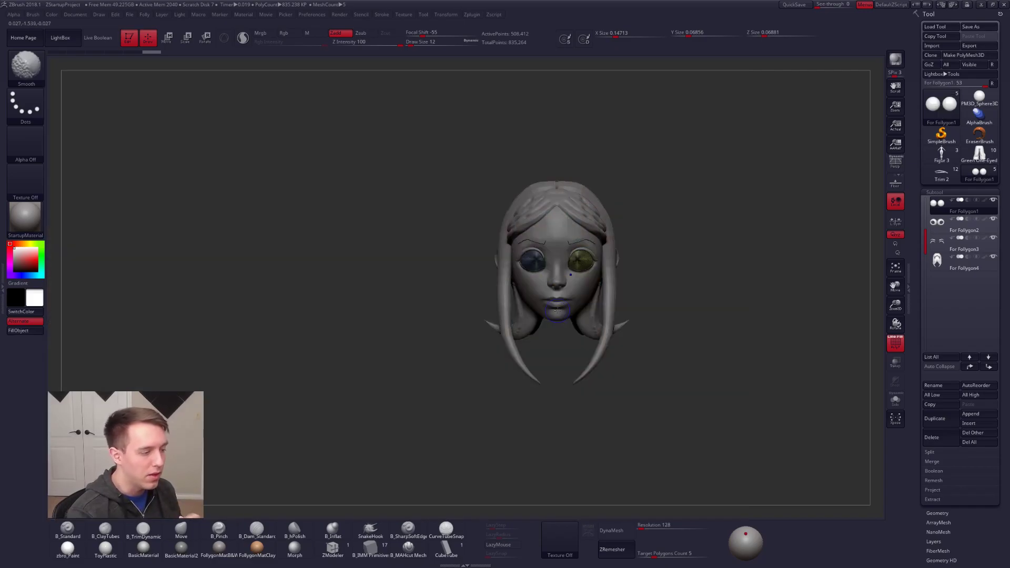
key(f)
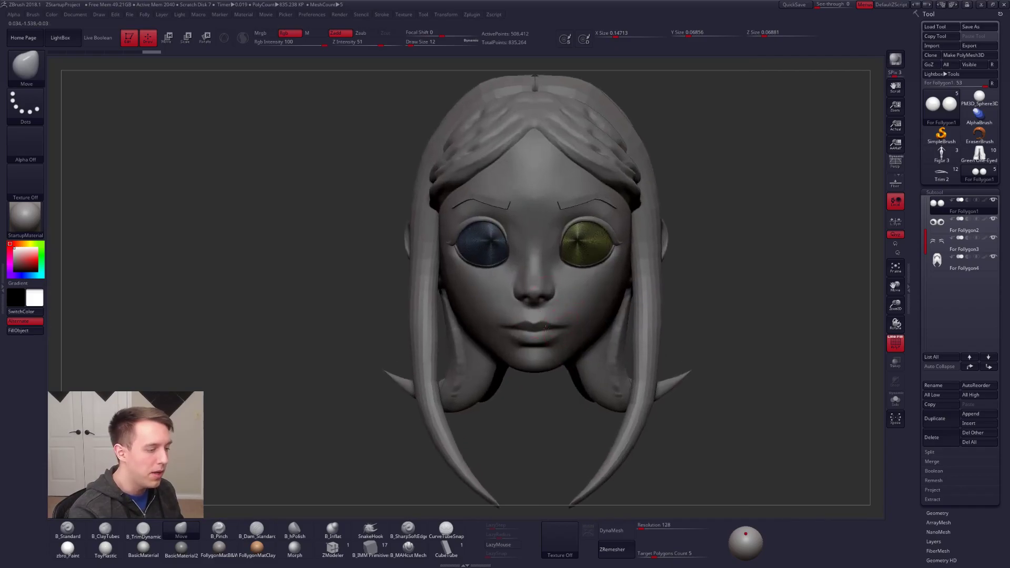
right_drag(552, 327, 548, 342)
mouse_move(695, 352)
right_down()
mouse_move(643, 347)
mouse_move(654, 347)
right_up()
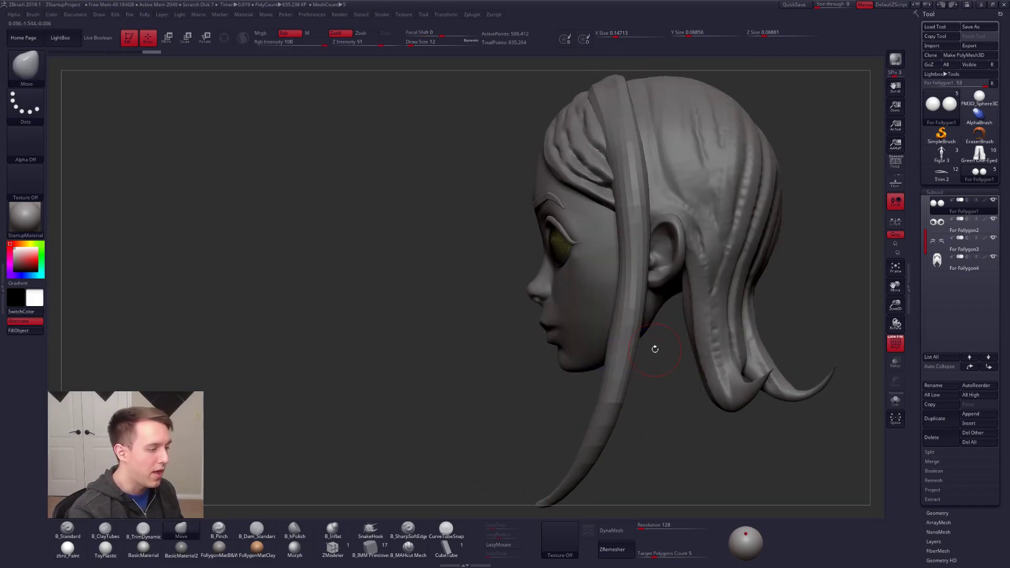
key(shift+z)
key(shift+z)
right_drag(544, 327, 597, 326)
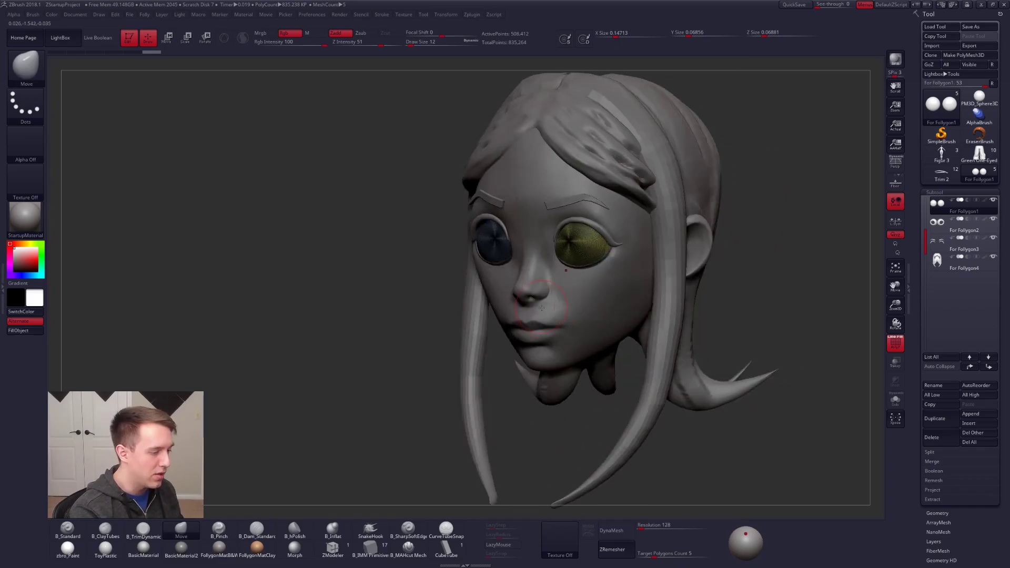
Step: Select the head subtool, turn off its PolyFrame display, and compare the face profile with the side-view reference
alt+click(560, 316)
alt+right_drag(530, 305, 551, 298)
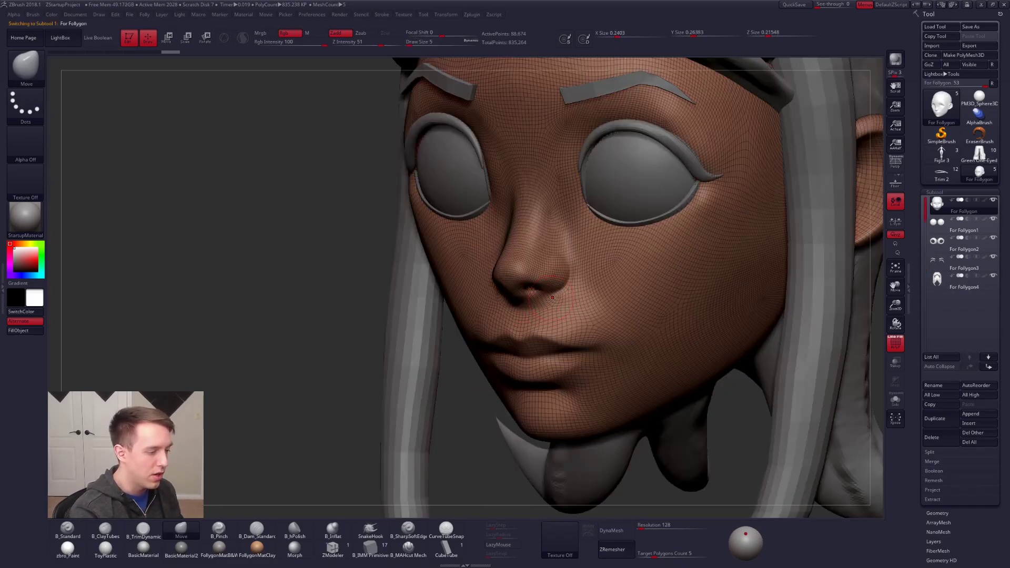
key(shift+f)
key(f)
mouse_move(580, 342)
alt+right_down()
mouse_move(613, 392)
mouse_move(596, 395)
mouse_move(608, 393)
alt+right_up()
key(shift+z)
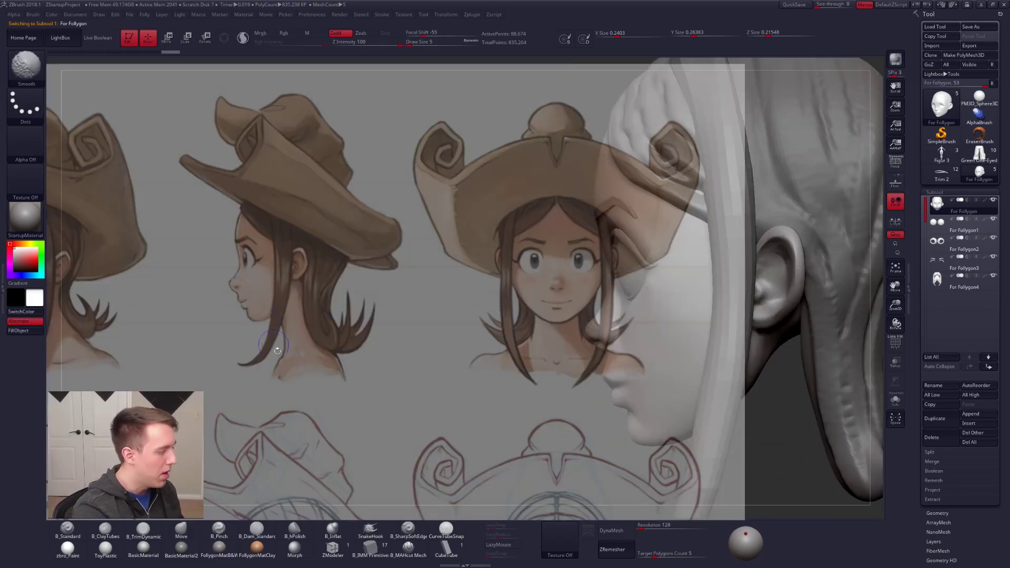
key(shift+z)
right_drag(605, 349, 626, 241)
Step: Shrink the hat girl reference sheet, park it beside the model, and restore its full opacity
key(shift+z)
key(z)
drag(633, 273, 584, 277)
drag(618, 328, 328, 162)
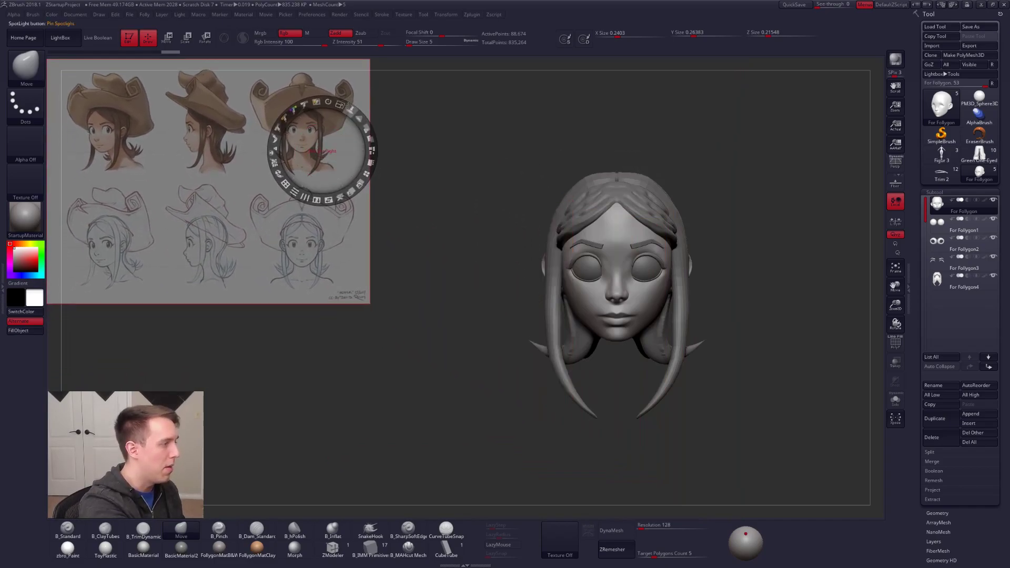
drag(363, 129, 362, 183)
drag(342, 244, 319, 238)
key(z)
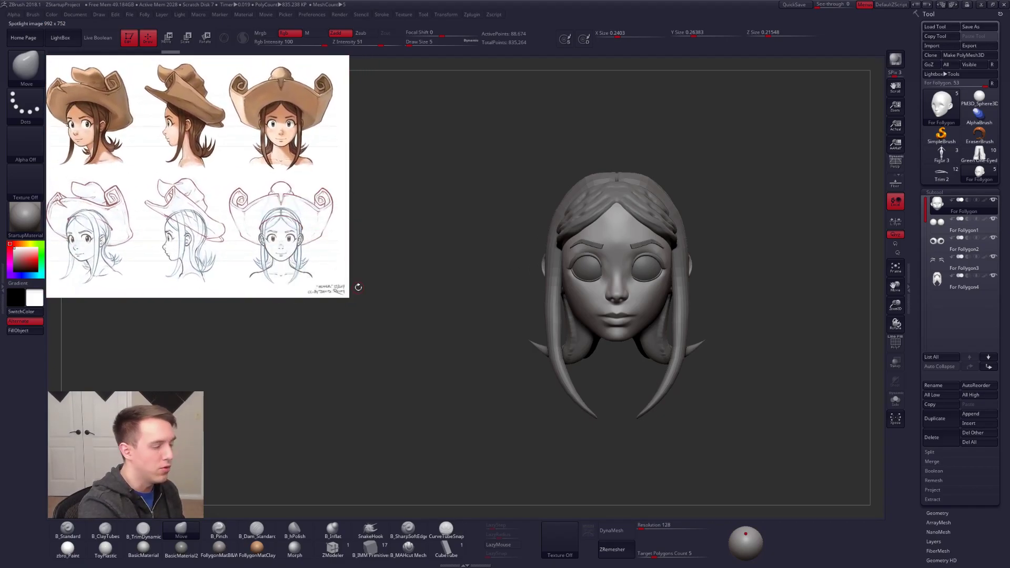
Step: Hide the head and hair subtools, leaving only the eyeballs, eyelid shells, eyebrows and lashes in view
alt+right_drag(658, 234, 629, 285)
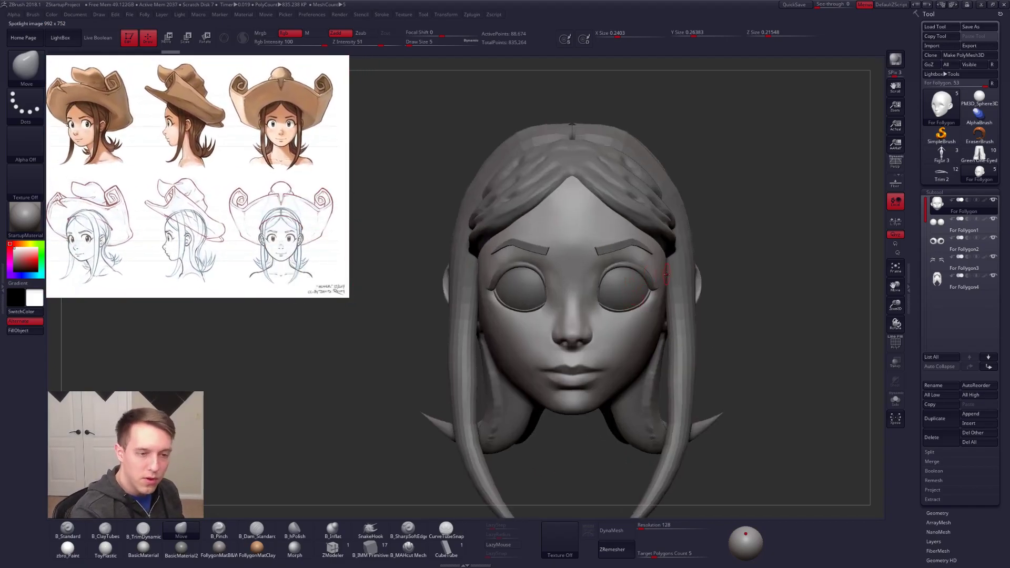
click(993, 200)
click(994, 277)
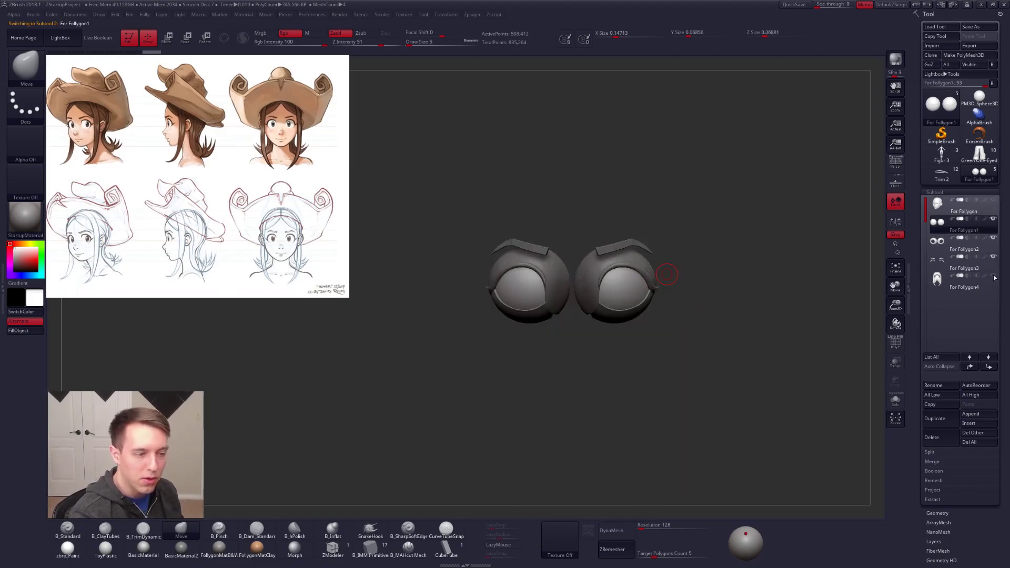
ctrl+right_drag(622, 279, 689, 384)
Step: Select the eyelid shell subtool, display its polygroups in PolyFrame, and apply Mirror And Weld to it
alt+click(582, 293)
key(shift+f)
alt+right_drag(705, 326, 673, 311)
key(ctrl+shift+f)
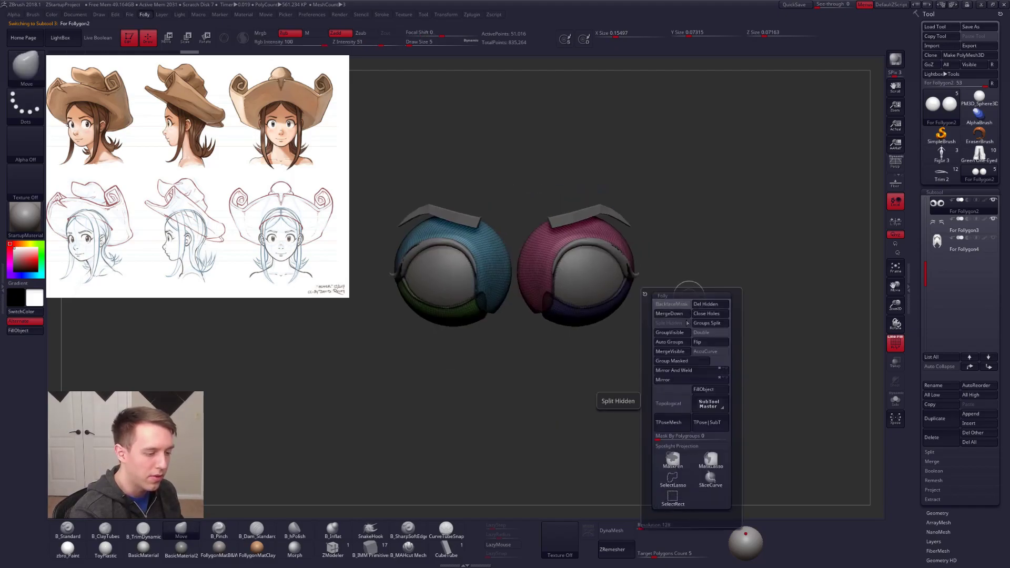
click(676, 370)
Step: Turn off PolyFrame and examine the eyelid shells in Solo mode and together with the eyeballs, eyebrows and lashes
key(alt+s)
alt+right_drag(574, 278, 588, 357)
right_drag(588, 358, 627, 395)
key(shift+f)
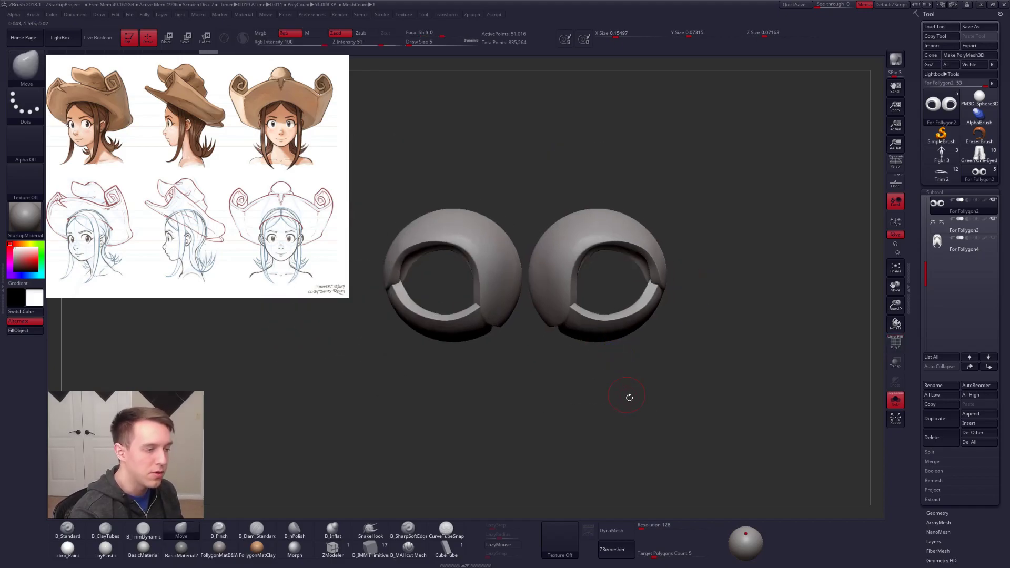
key(alt+s)
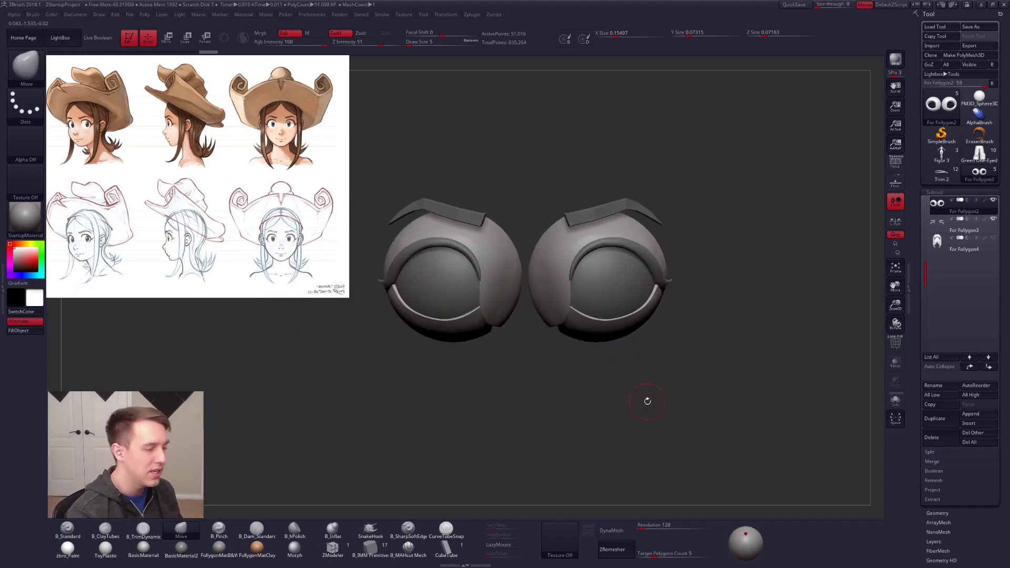
right_drag(624, 453, 689, 440)
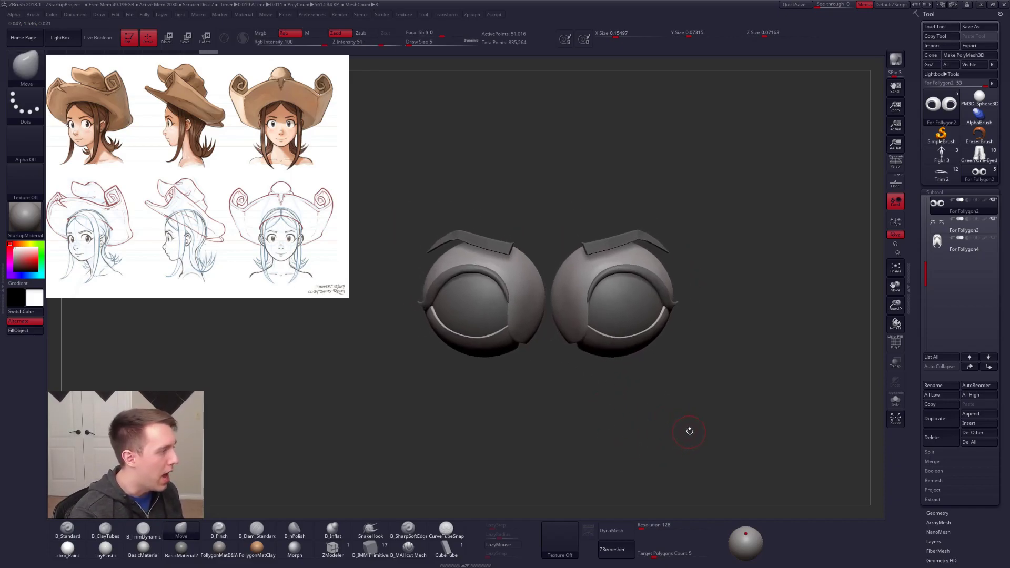
key(alt+s)
key(alt+s)
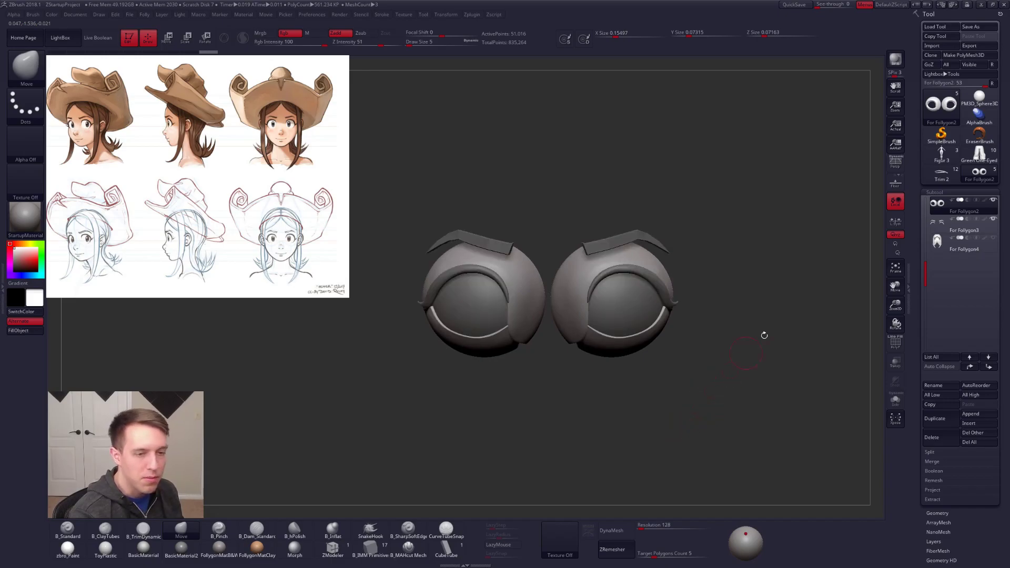
Step: Show the head subtool again, hide the eyelid shells, and make the head the active subtool
drag(922, 205, 922, 240)
click(941, 207)
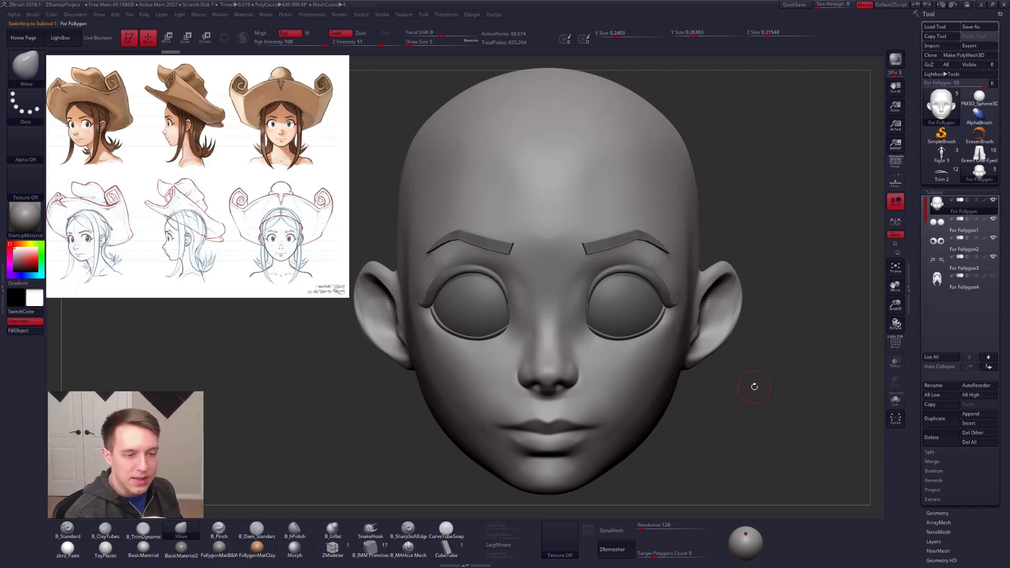
click(942, 243)
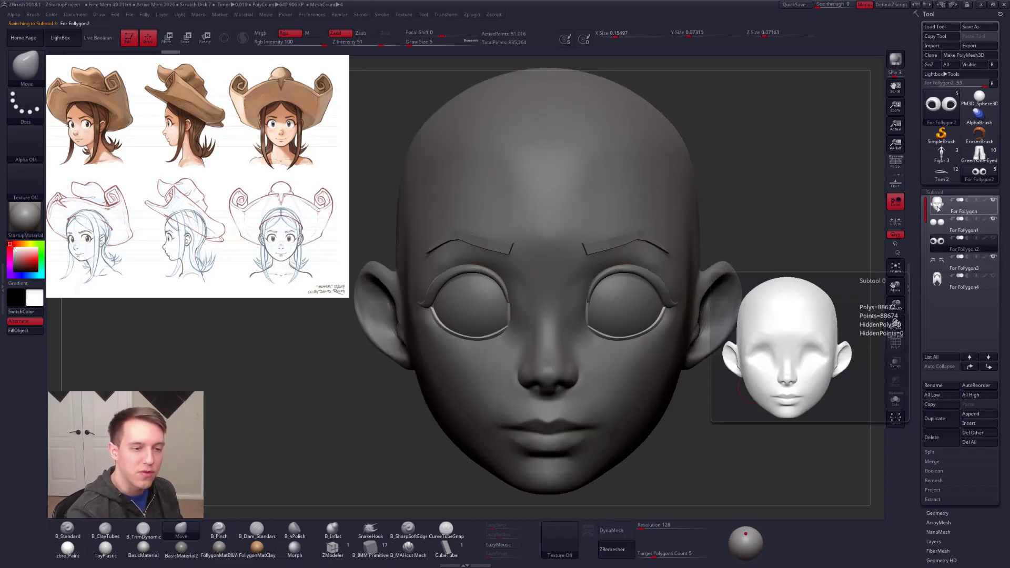
click(942, 207)
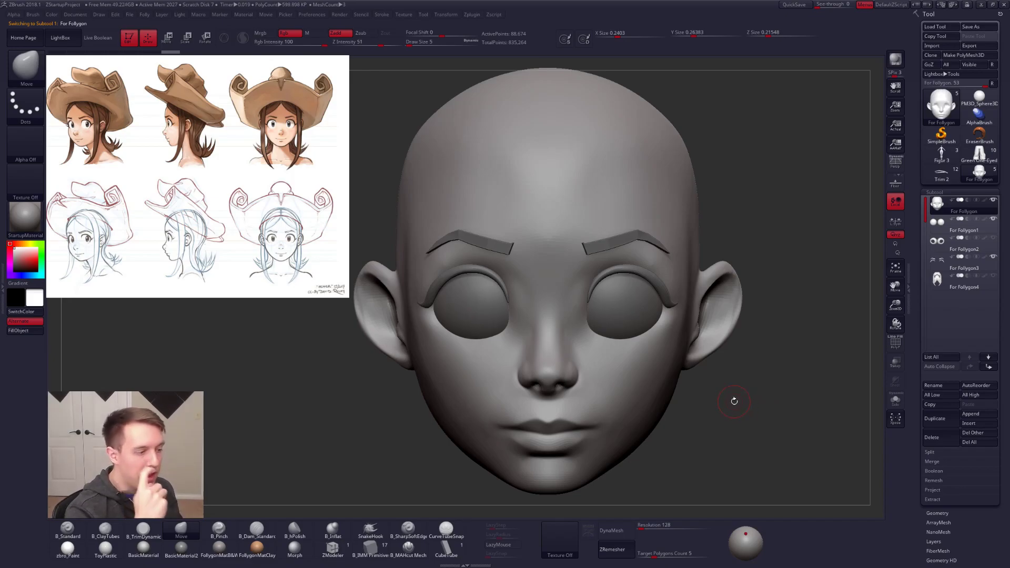
Step: Reshape the inner edge of the head's eye socket beside the nose with the Move brush
key(space)
drag(597, 332, 586, 312)
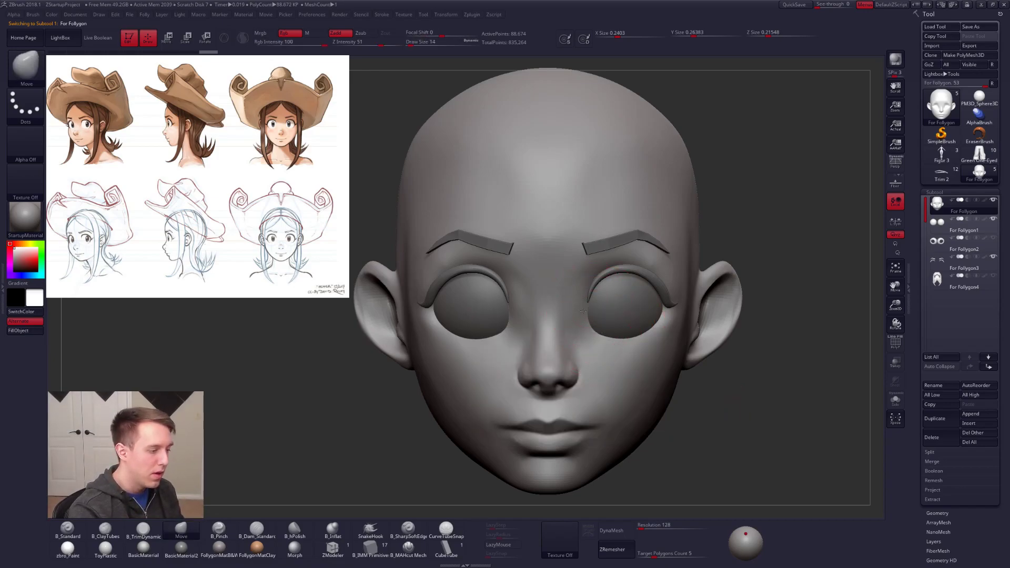
right_drag(647, 313, 585, 311)
key(space)
drag(584, 310, 580, 309)
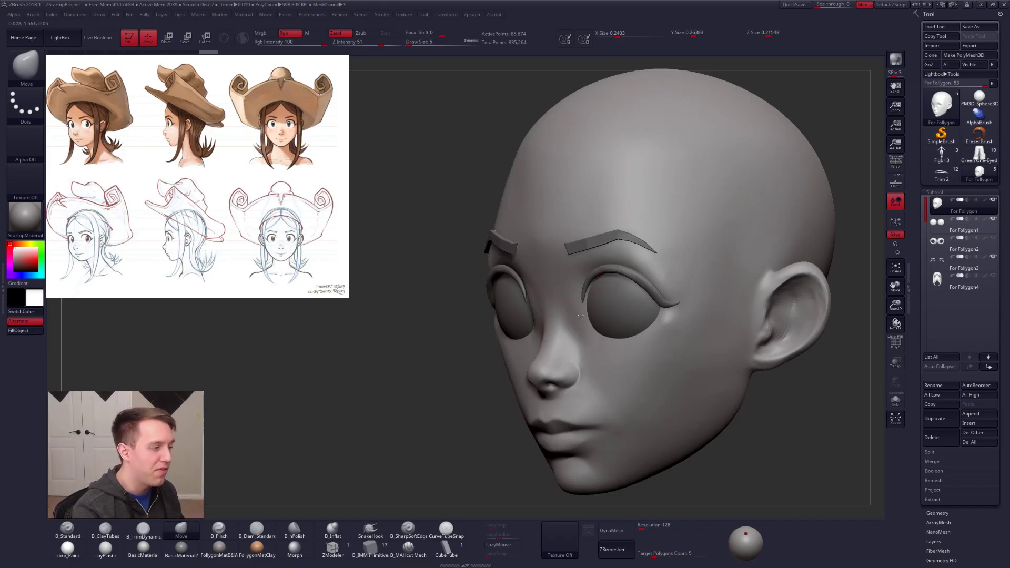
ctrl+right_drag(580, 316, 547, 258)
Step: Adjust the brow and forehead with the Move brush enlarged to size 25, and apply Mirror And Weld to the head
key(space)
drag(533, 234, 525, 222)
key(space)
right_drag(616, 217, 641, 215)
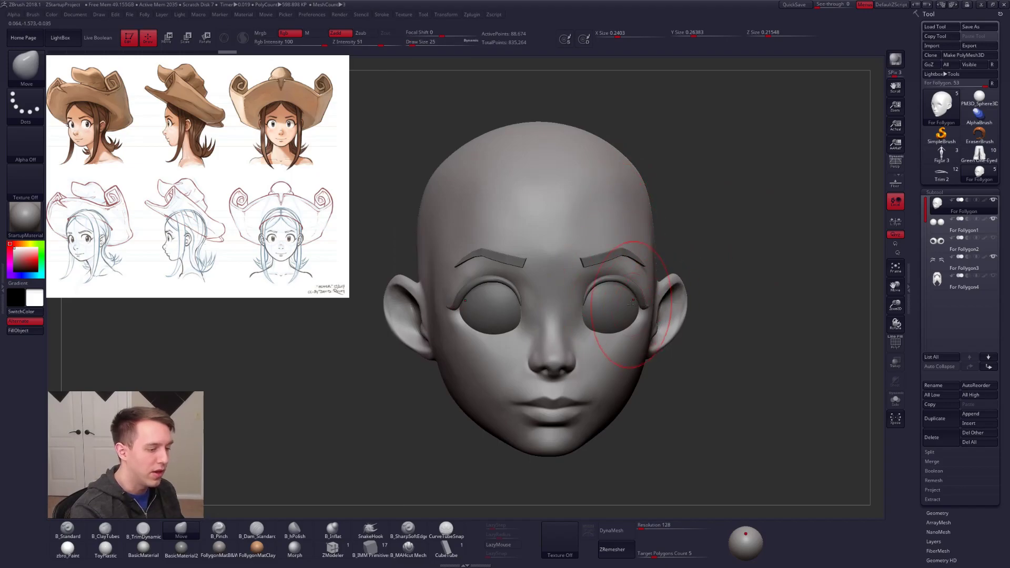
key(ctrl+shift+f)
click(677, 340)
Step: Reshape the cheek beside the nose and the forehead symmetrically with the Move brush, enlarging the brush to size 33
right_drag(660, 316, 568, 352)
key(space)
drag(588, 363, 584, 363)
key(space)
drag(546, 221, 549, 221)
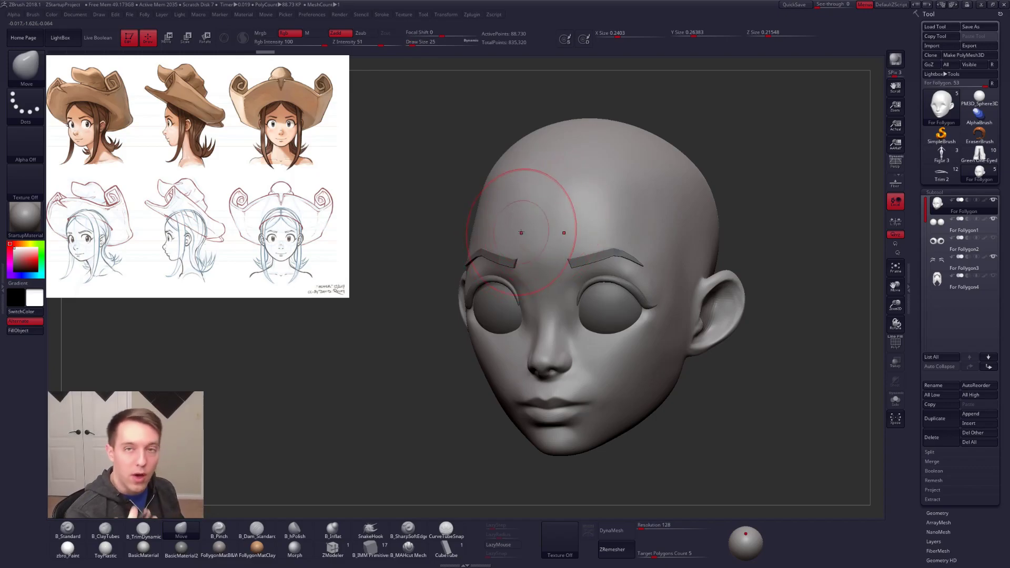
key(space)
drag(506, 239, 509, 239)
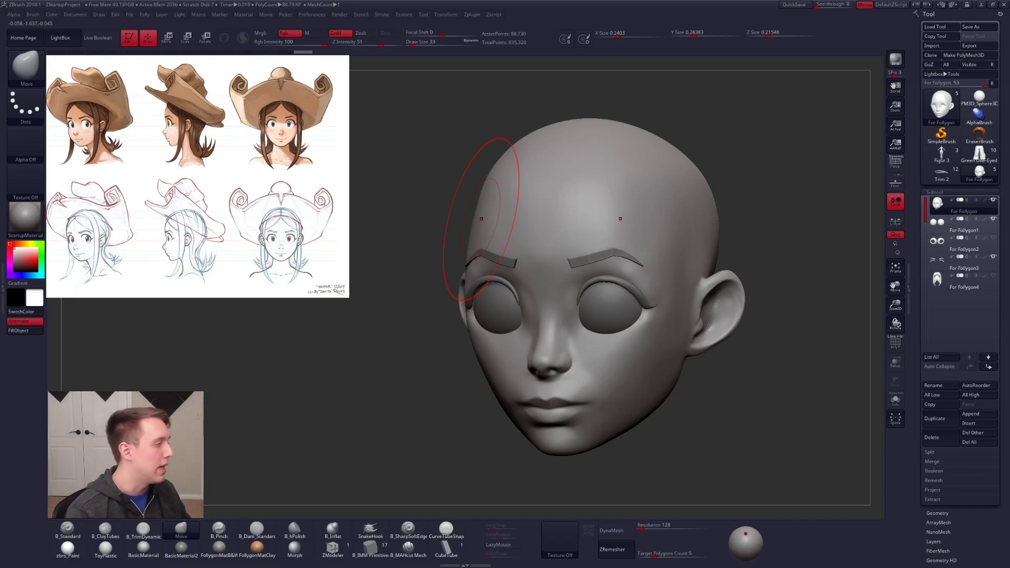
Step: Refine the inner eye sockets and the cheeks beside the nose with the Move brush, reducing its size to 12
key(space)
drag(589, 305, 568, 311)
ctrl+right_drag(576, 359, 579, 354)
key(space)
drag(583, 353, 590, 352)
shift+drag(579, 297, 579, 297)
shift+right_drag(580, 299, 609, 312)
Step: Hide the eyebrow and lash subtool and the eyelid shells, and make the head the active subtool
alt+click(671, 275)
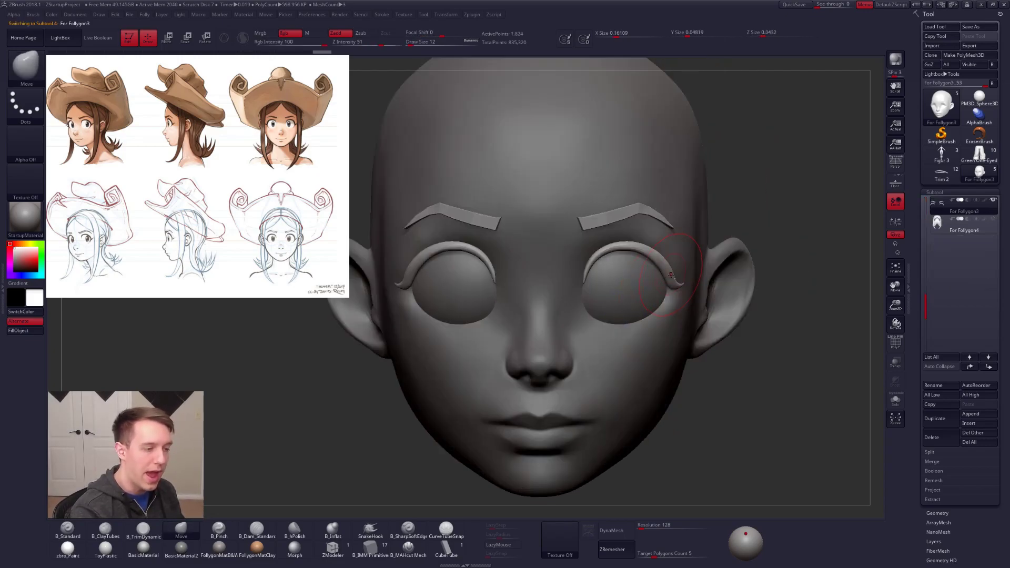
click(993, 200)
click(945, 228)
drag(930, 306, 931, 244)
click(942, 226)
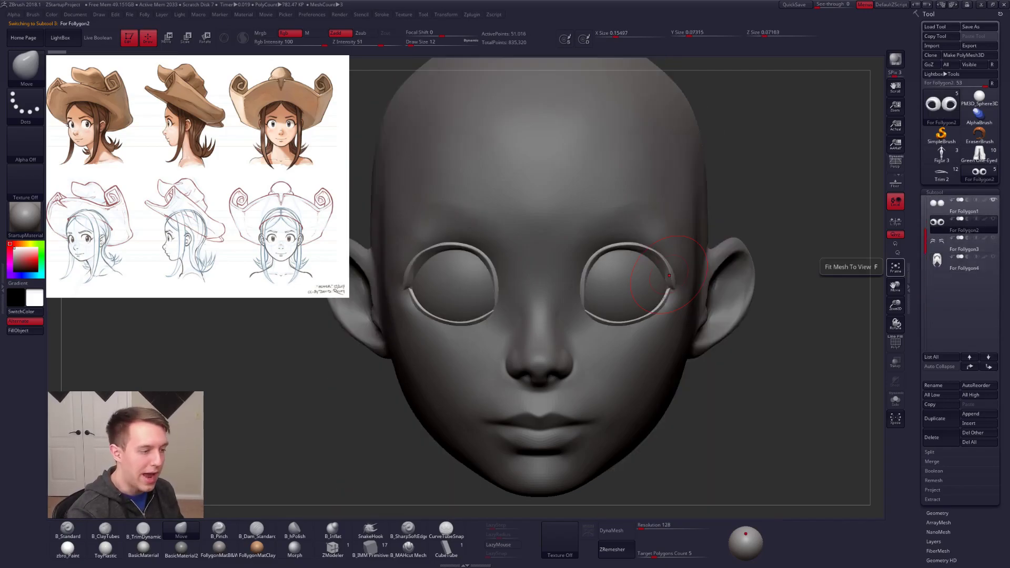
click(923, 206)
click(941, 204)
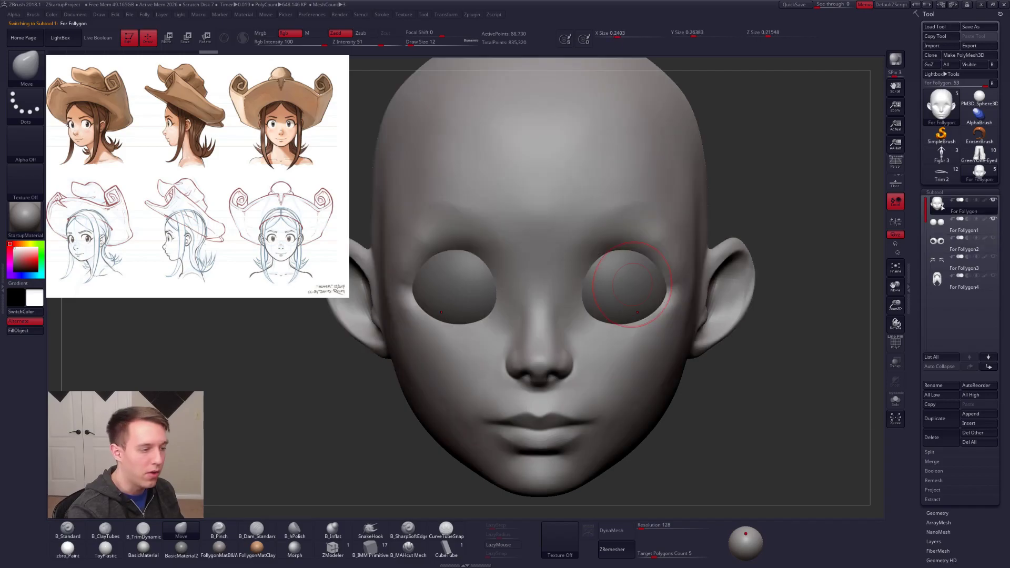
Step: Adjust the upper eye socket rim with the Move brush and tighten it toward the outer corner with B_Pinch
mouse_move(646, 247)
shift+mouse_down()
mouse_move(633, 223)
mouse_move(605, 229)
shift+mouse_up()
key(5)
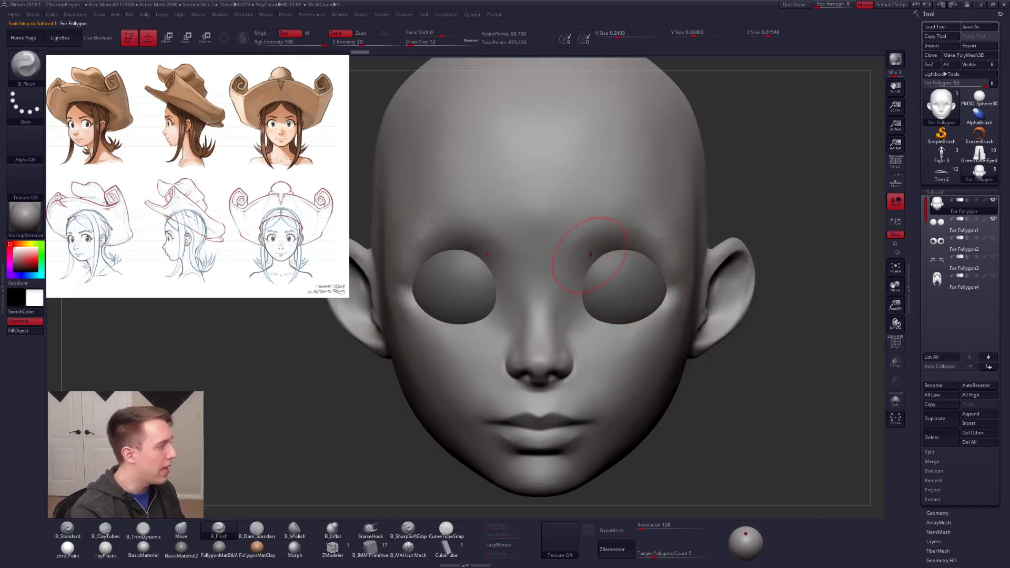
mouse_move(590, 255)
right_down()
mouse_move(679, 261)
mouse_move(675, 270)
right_up()
drag(666, 265, 673, 262)
Step: Build up the outer brow and the cheekbone beside the eye with B_ClayTubes
key(2)
mouse_move(687, 216)
mouse_down()
mouse_move(692, 264)
mouse_move(681, 234)
mouse_up()
right_drag(703, 293, 676, 336)
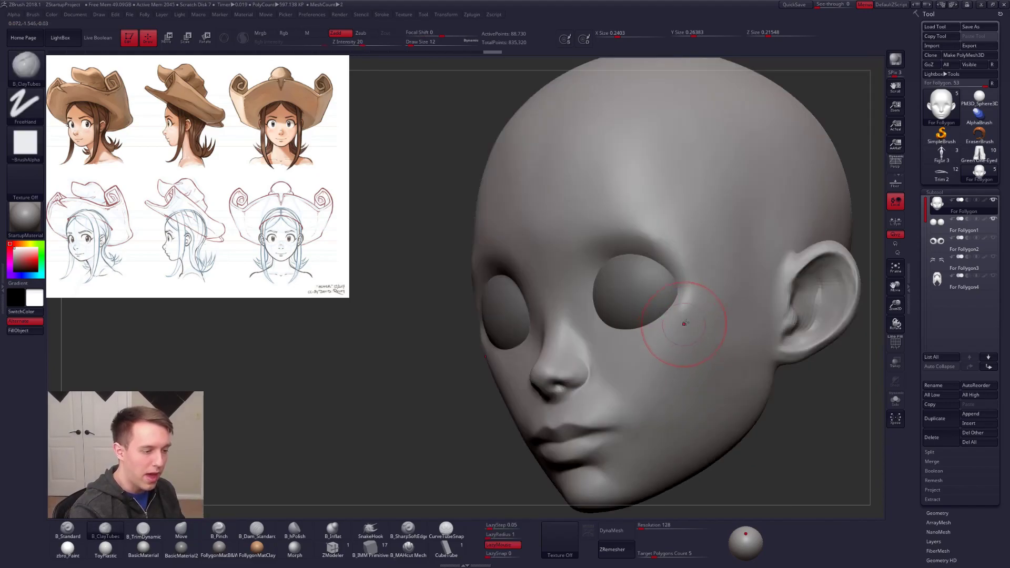
shift+right_drag(665, 297, 637, 282)
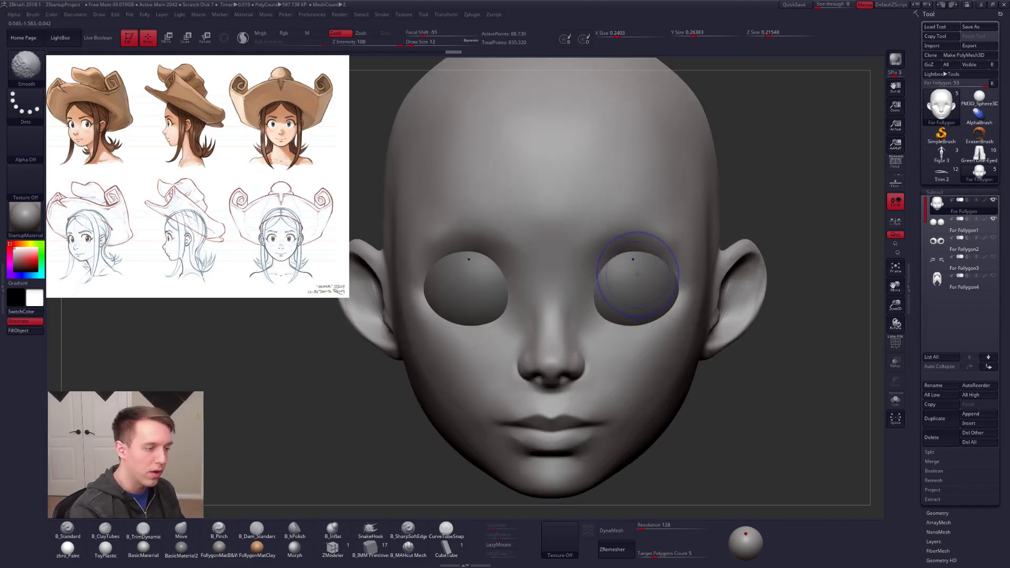
Step: Pinch the inner eye socket and the crease around the nostril wing with B_Pinch, reducing the brush to size 9, and smooth the wing
key(5)
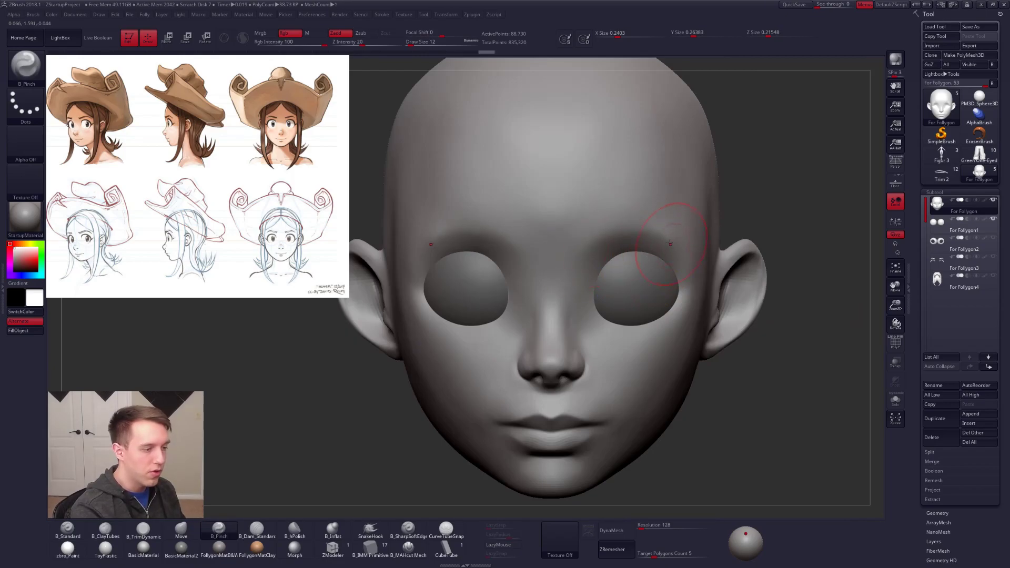
mouse_move(603, 271)
ctrl+right_down()
mouse_move(606, 319)
mouse_move(548, 322)
ctrl+right_up()
ctrl+right_drag(583, 375, 595, 338)
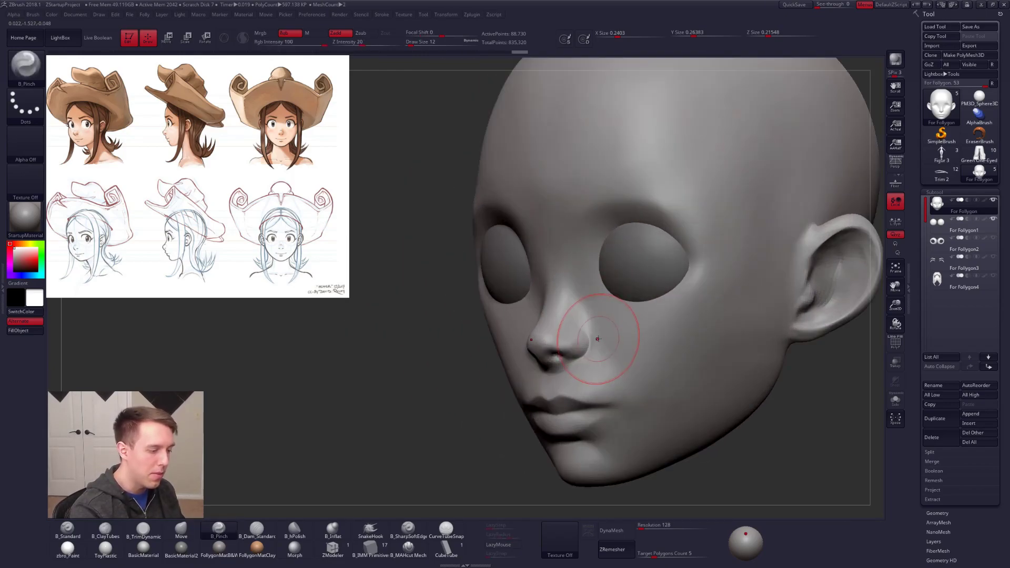
key([)
alt+right_drag(566, 334, 553, 321)
key(space)
drag(544, 326, 548, 325)
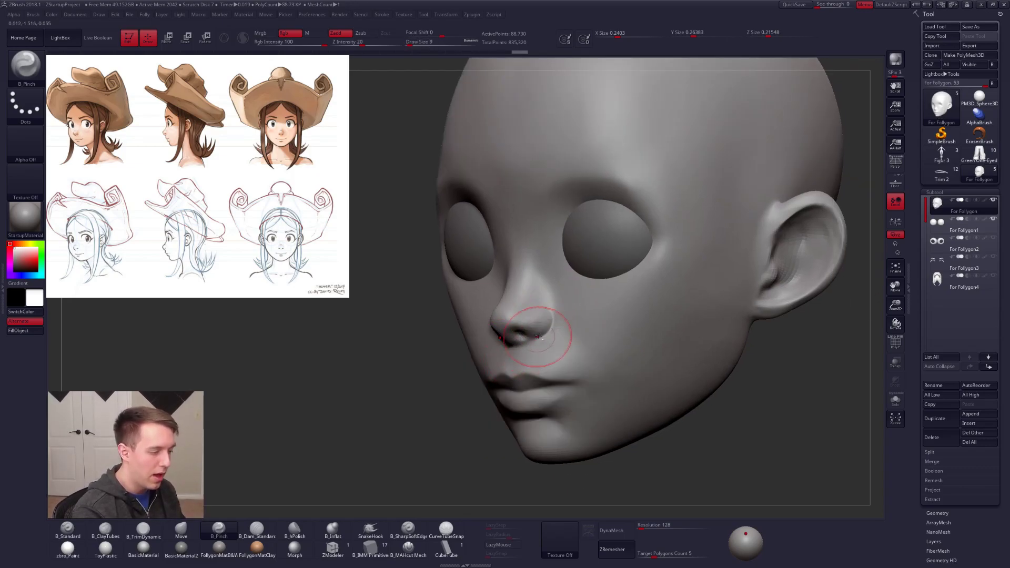
key(shift)
shift+drag(547, 292, 548, 335)
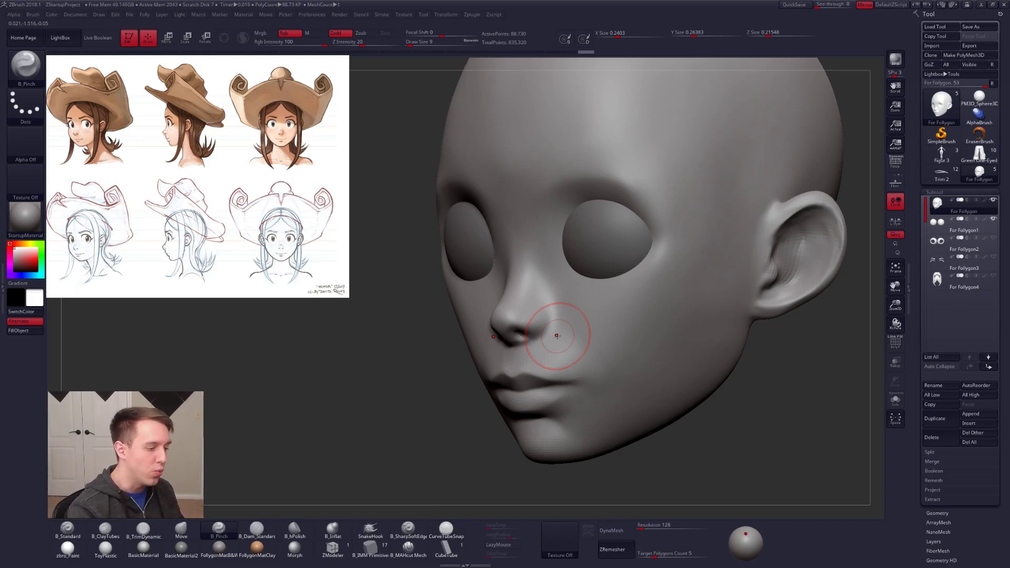
Step: Pinch the crease around the nostril wing with B_Pinch at brush size 7
key(space)
drag(547, 329, 543, 328)
ctrl+right_drag(541, 300, 536, 313)
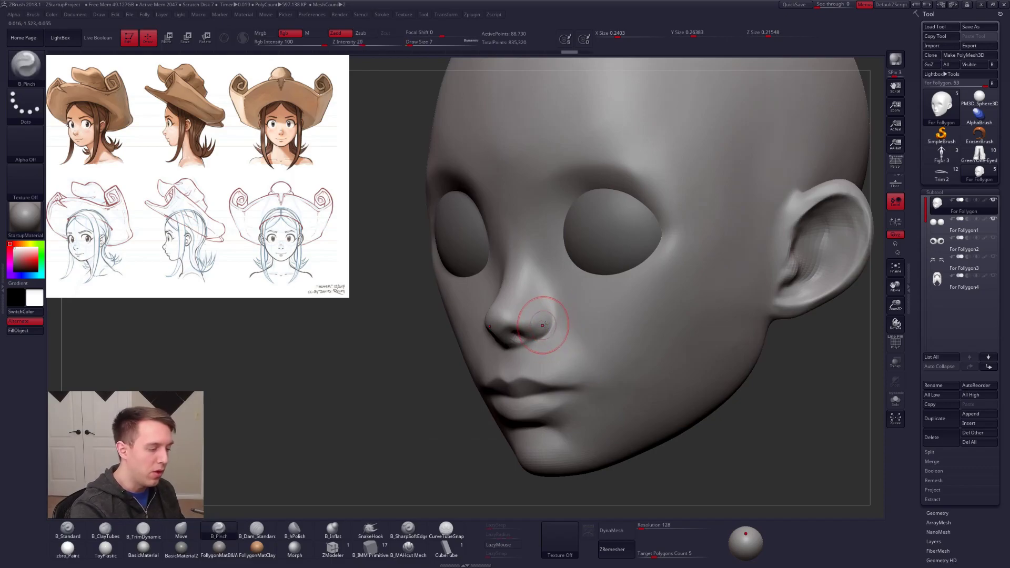
Step: Flatten the side of the nostril wing with B_TrimDynamic
key(b)
key(c)
key(t)
key(b)
key(t)
key(d)
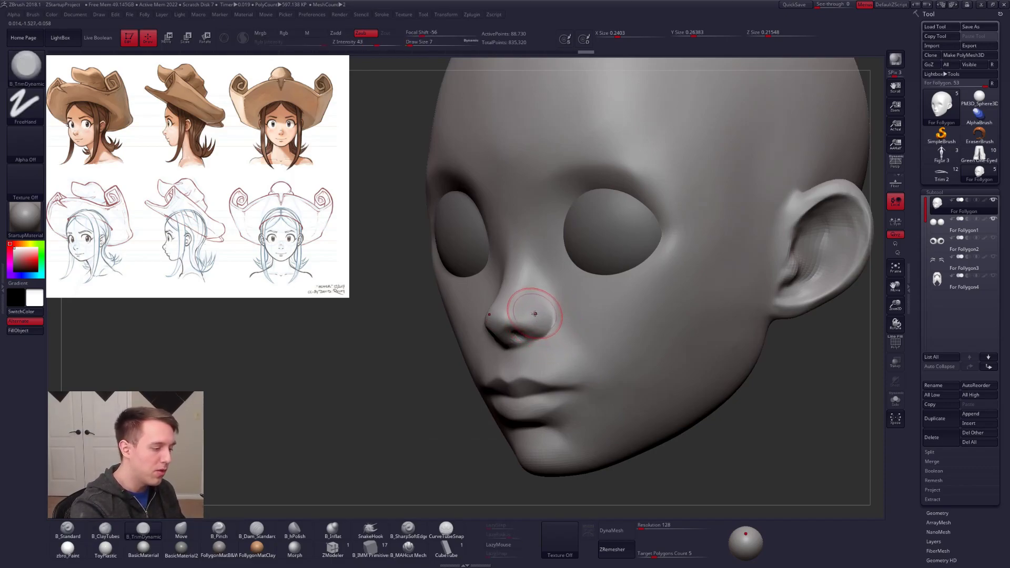
shift+drag(540, 309, 545, 312)
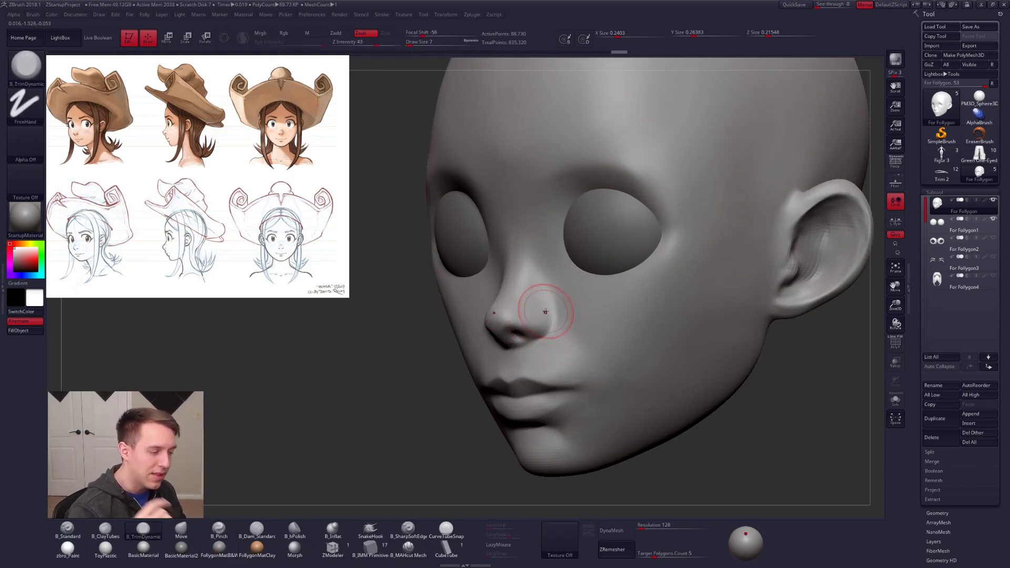
right_drag(546, 310, 509, 311)
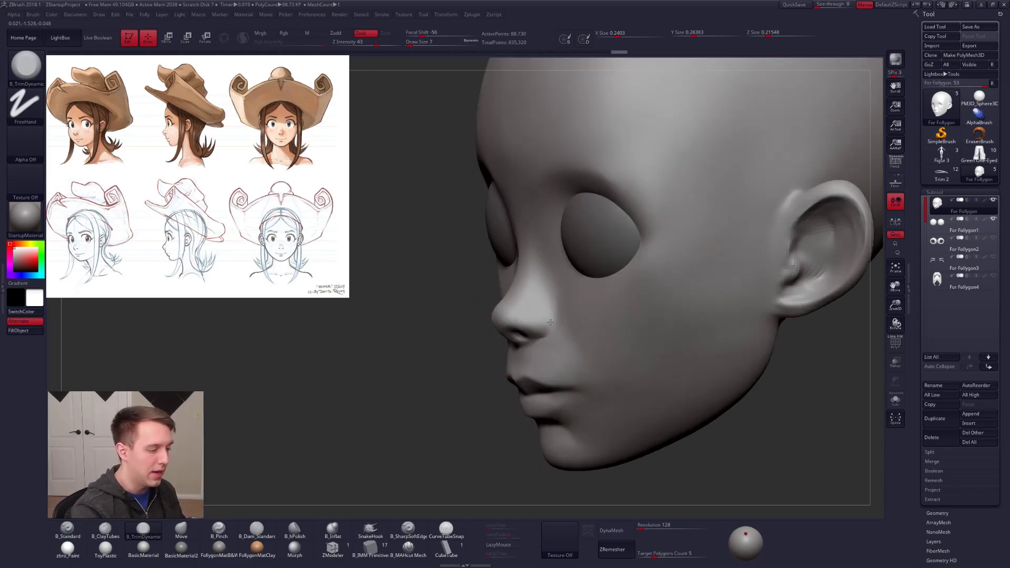
Step: Reshape the side of the nose and the inner eye socket area with the Move brush
key(b)
key(m)
key(v)
key(space)
drag(560, 315, 554, 315)
right_drag(554, 299, 584, 268)
key(space)
drag(584, 268, 585, 269)
drag(586, 263, 590, 257)
shift+right_drag(589, 257, 603, 275)
key(space)
drag(603, 277, 601, 277)
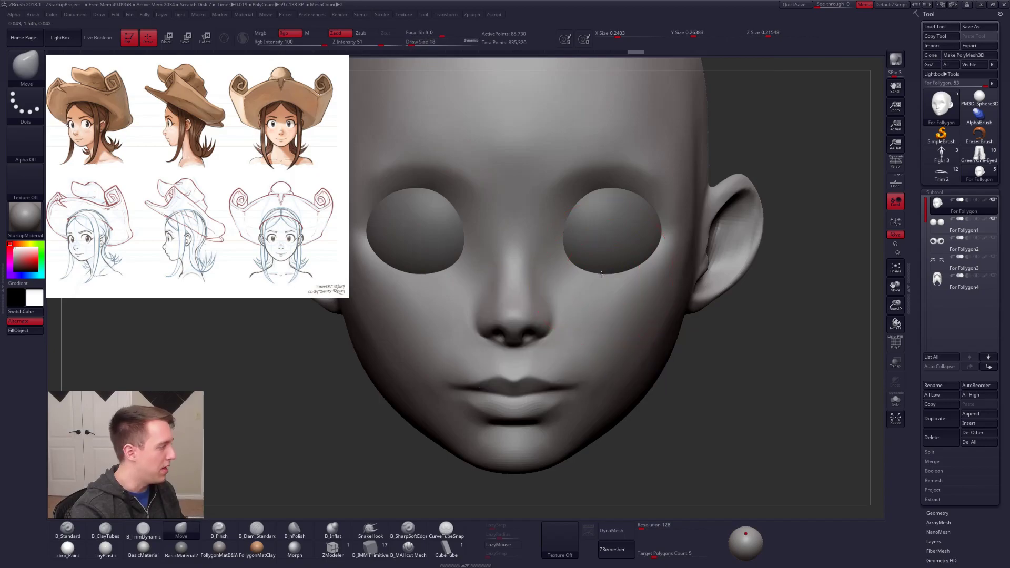
Step: Refine the lower eye socket rim toward its outer corner with the Move brush, reducing the brush to size 14
ctrl+right_drag(605, 277, 584, 281)
key(space)
mouse_move(585, 253)
mouse_down()
mouse_move(596, 226)
mouse_move(582, 218)
mouse_move(577, 276)
mouse_up()
key(space)
drag(588, 221, 629, 217)
drag(622, 279, 629, 269)
mouse_move(668, 269)
right_down()
mouse_move(627, 267)
mouse_move(667, 271)
right_up()
alt+right_drag(609, 283, 611, 311)
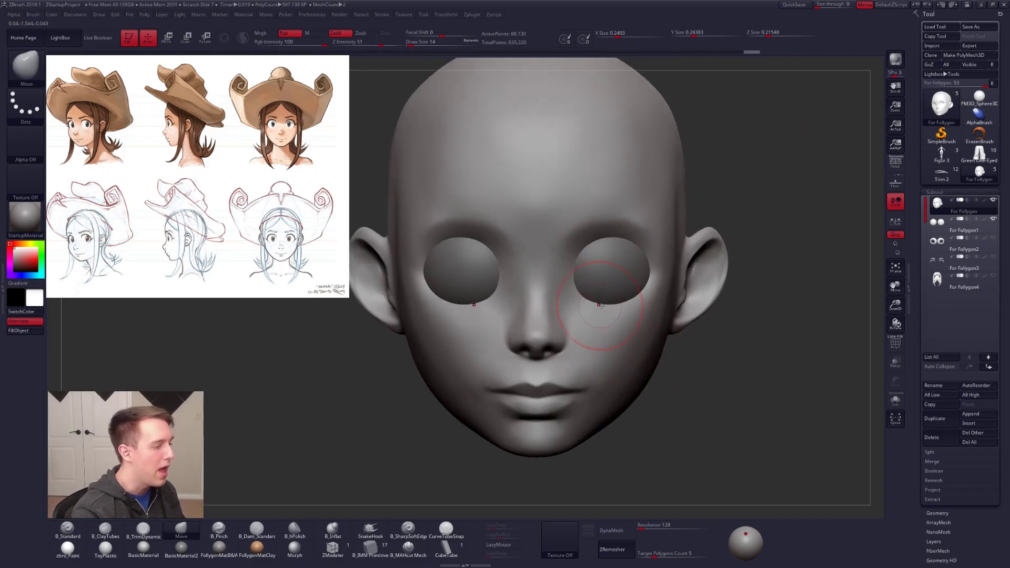
drag(636, 301, 636, 298)
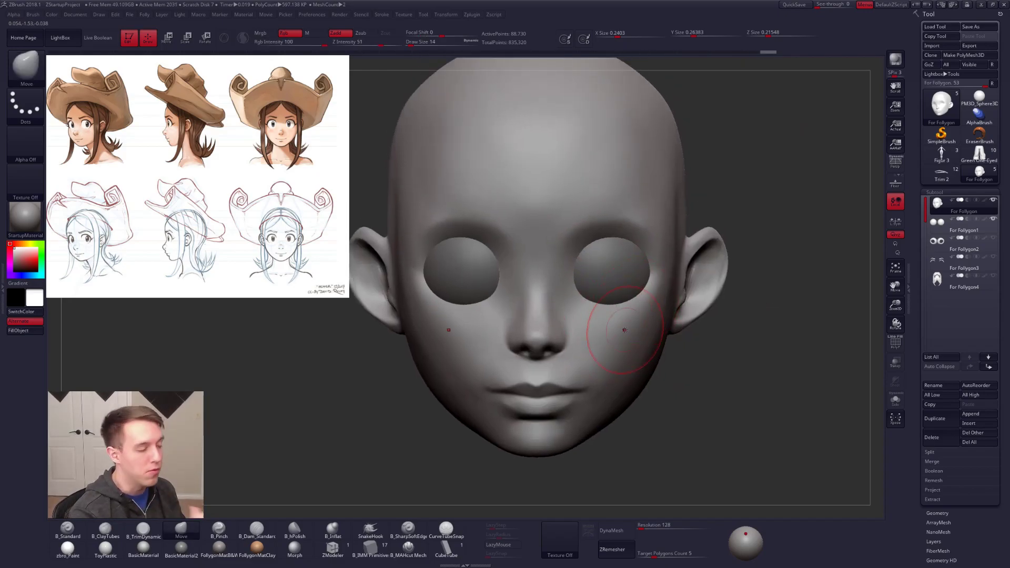
Step: Tighten the eye socket rim with B_Pinch at brush size 7
key(space)
key(b)
key(c)
key(t)
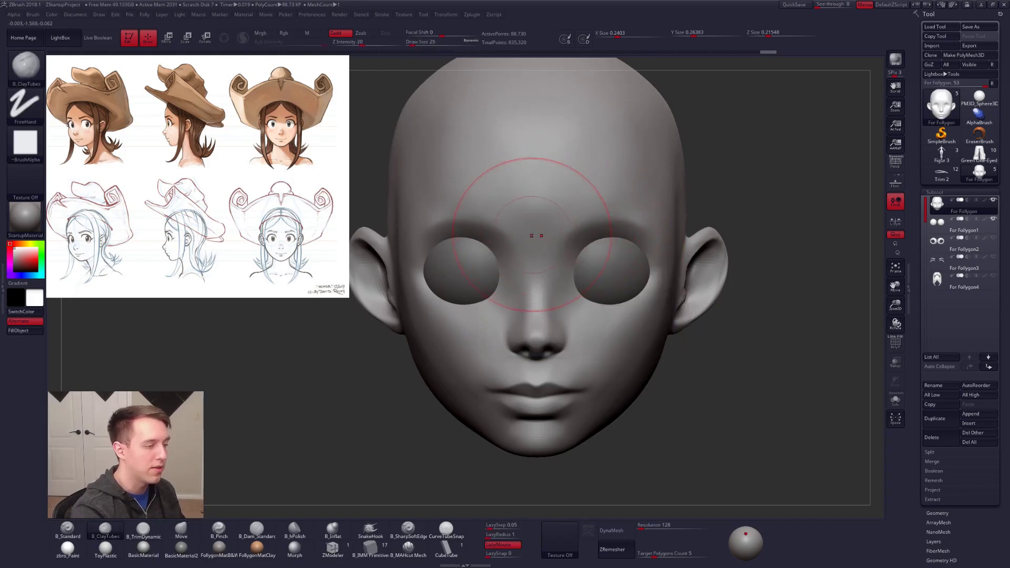
key(shift)
key(space)
key(b)
key(p)
key(i)
drag(575, 230, 575, 238)
key(space)
click(631, 253)
key(space)
drag(632, 253, 626, 255)
alt+right_drag(626, 259, 623, 324)
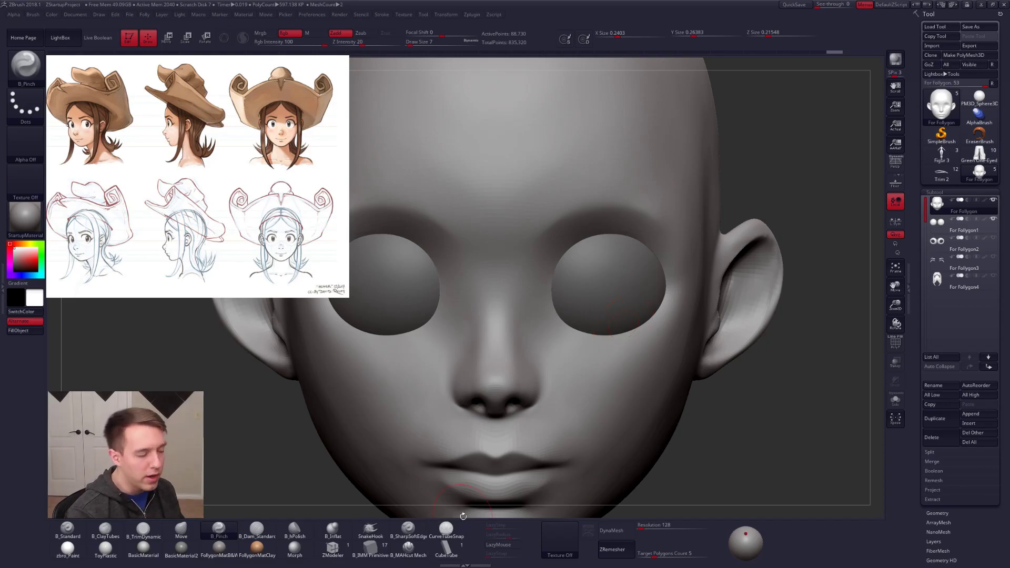
ctrl+right_drag(756, 405, 714, 406)
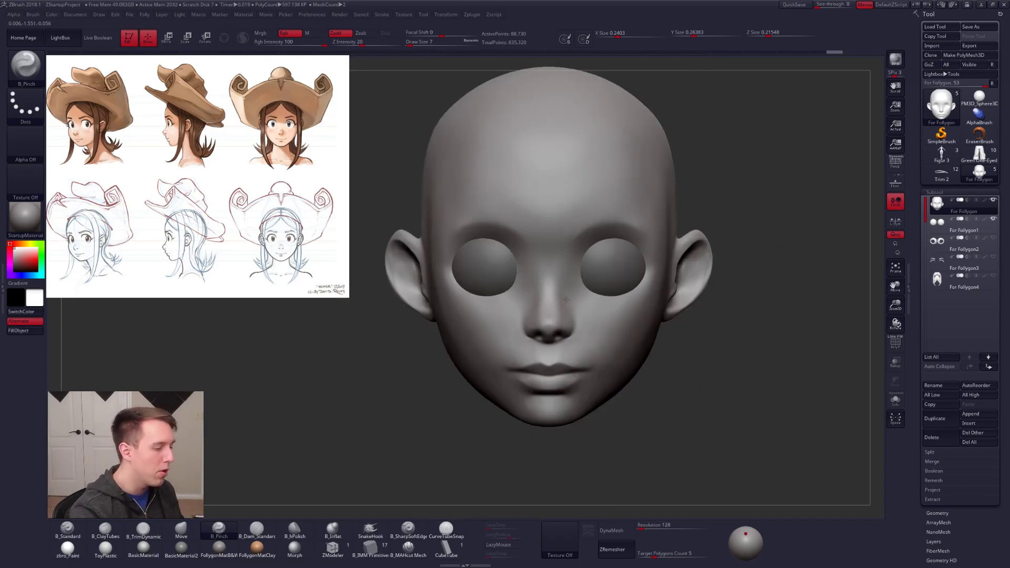
ctrl+right_drag(550, 257, 546, 282)
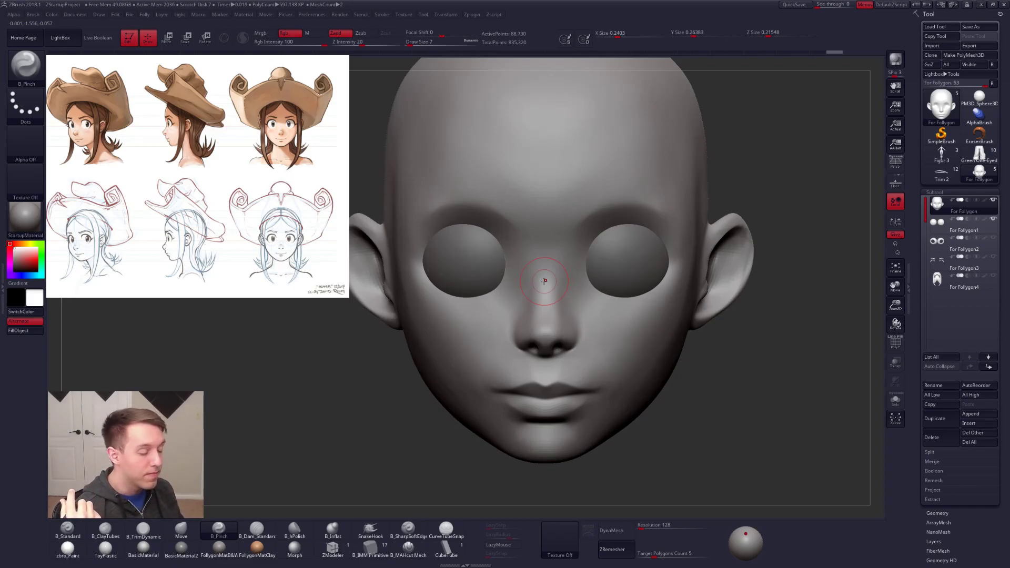
right_drag(545, 279, 616, 296)
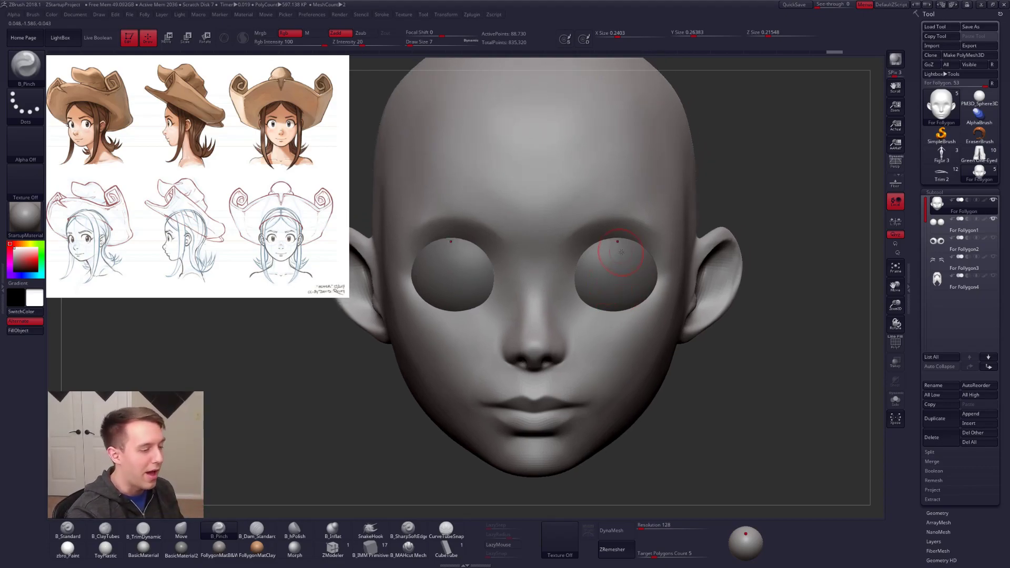
right_drag(621, 252, 627, 267)
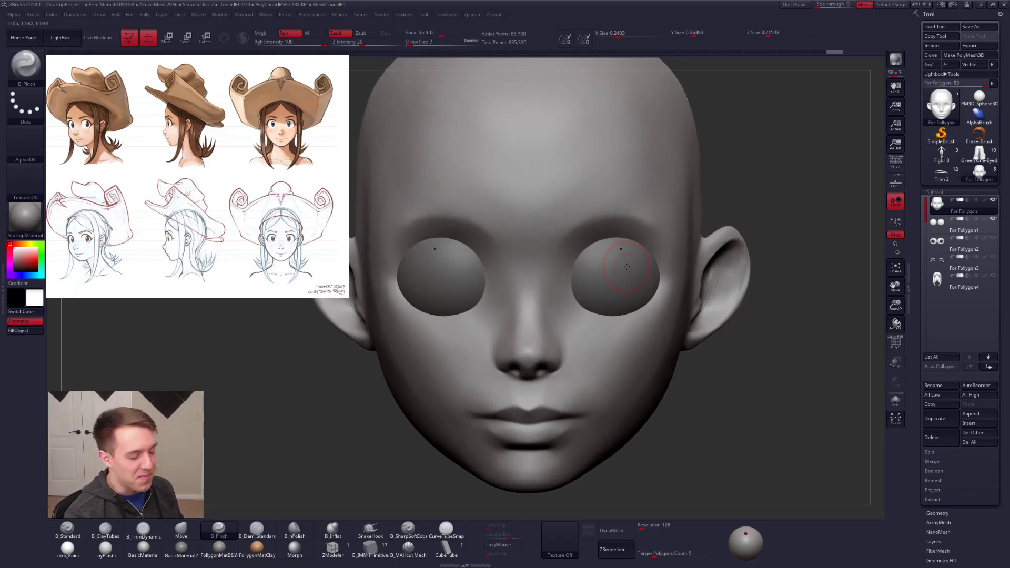
Step: Draw a tube along the lower eye socket rim from inner to outer corner with CurveTubeSnap at brush size 4
click(446, 529)
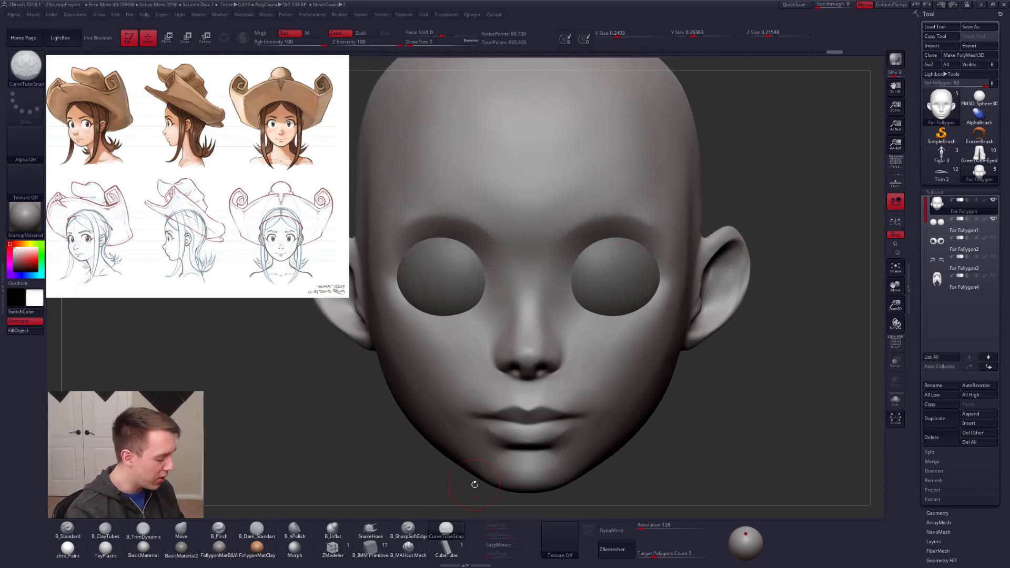
key(F1)
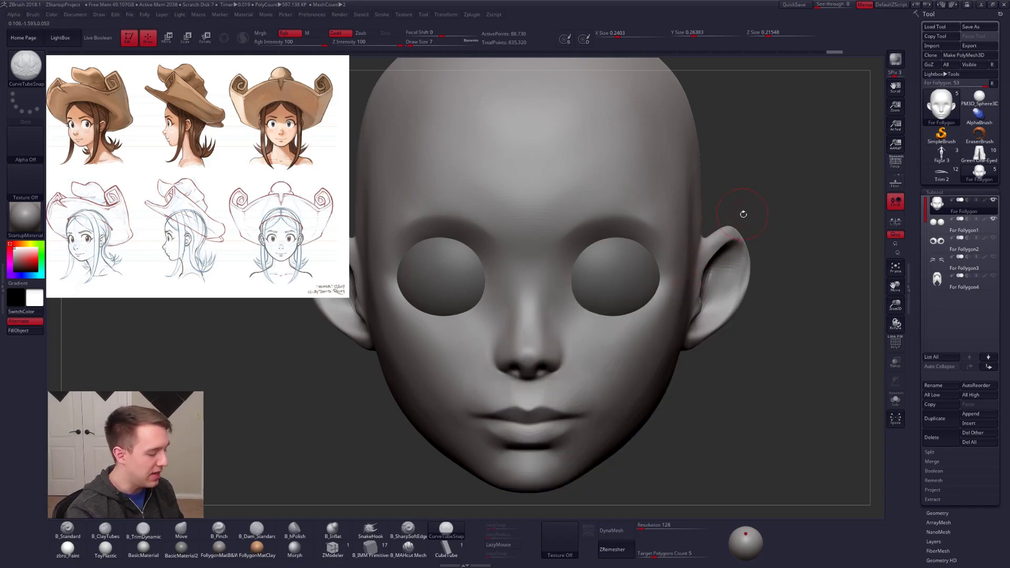
ctrl+right_drag(632, 239, 607, 305)
key(space)
drag(626, 256, 621, 256)
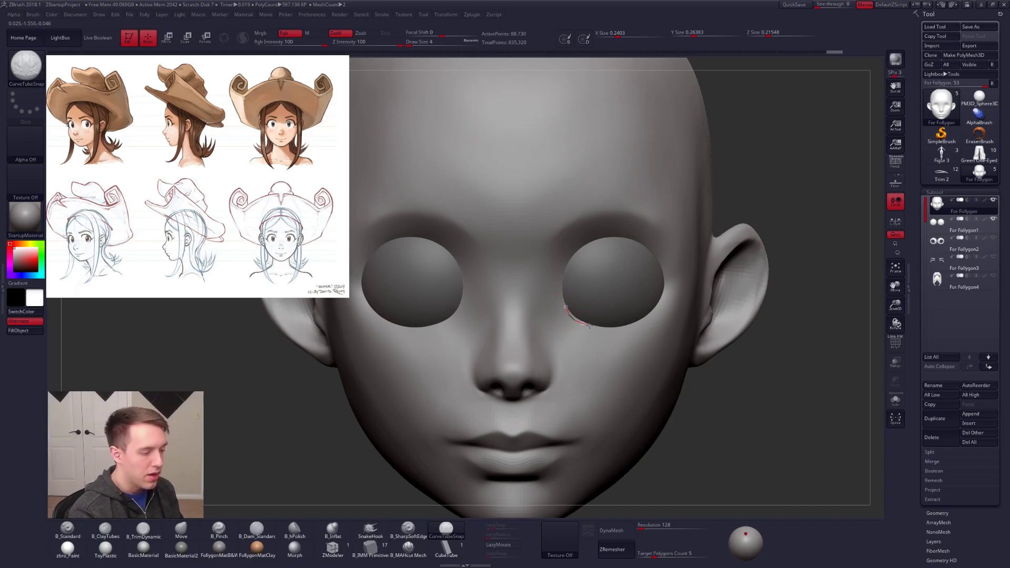
drag(665, 288, 666, 289)
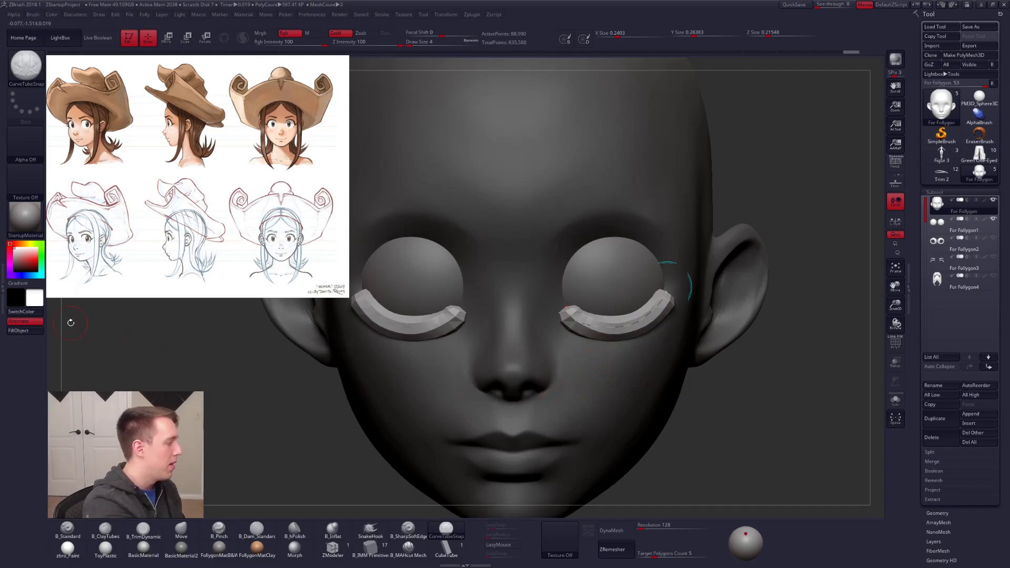
Step: Taper the tube toward its ends with the curve modifiers' size profile and its falloff curve, and update the tube
click(2, 288)
click(51, 381)
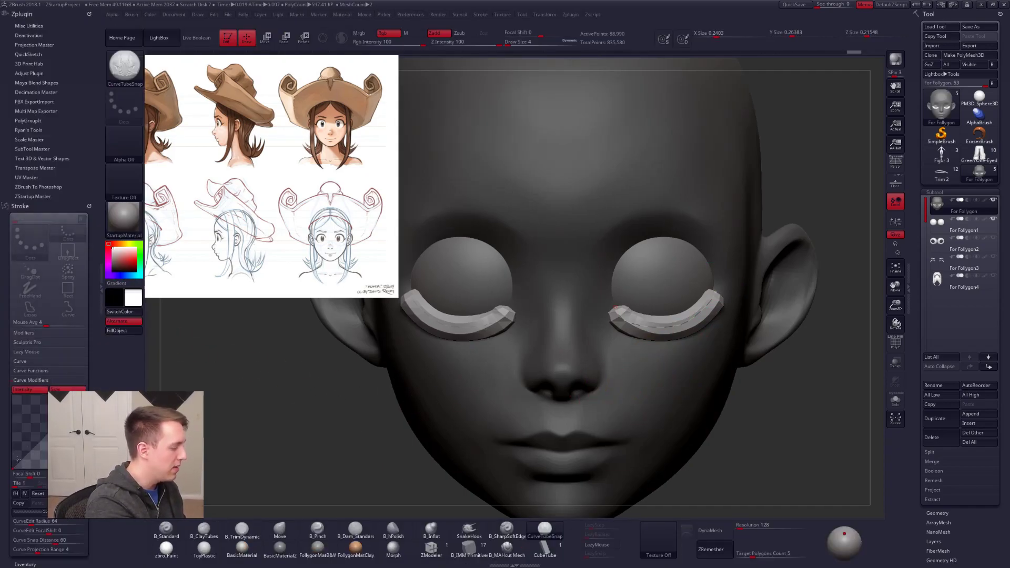
drag(44, 432, 86, 403)
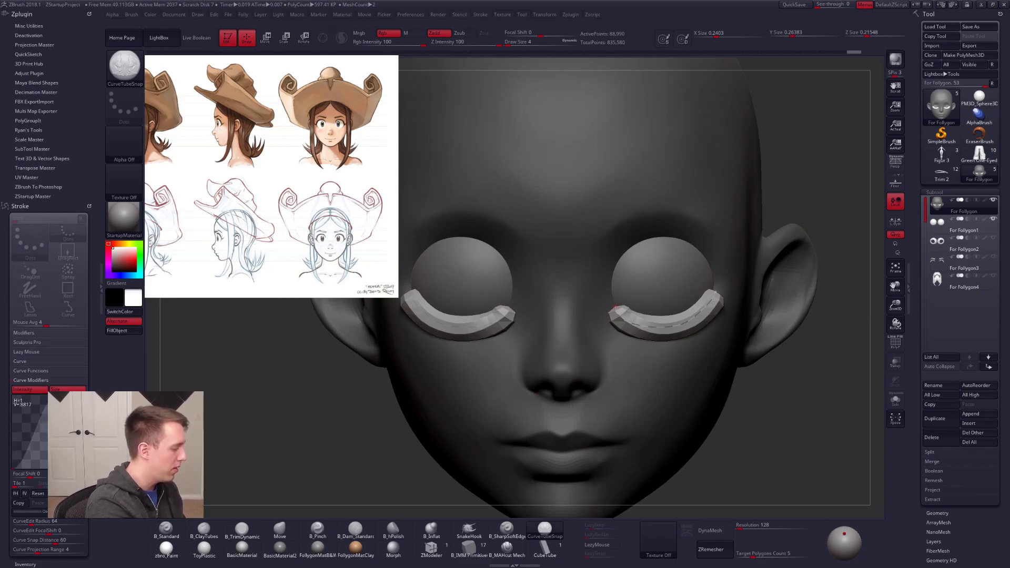
click(670, 330)
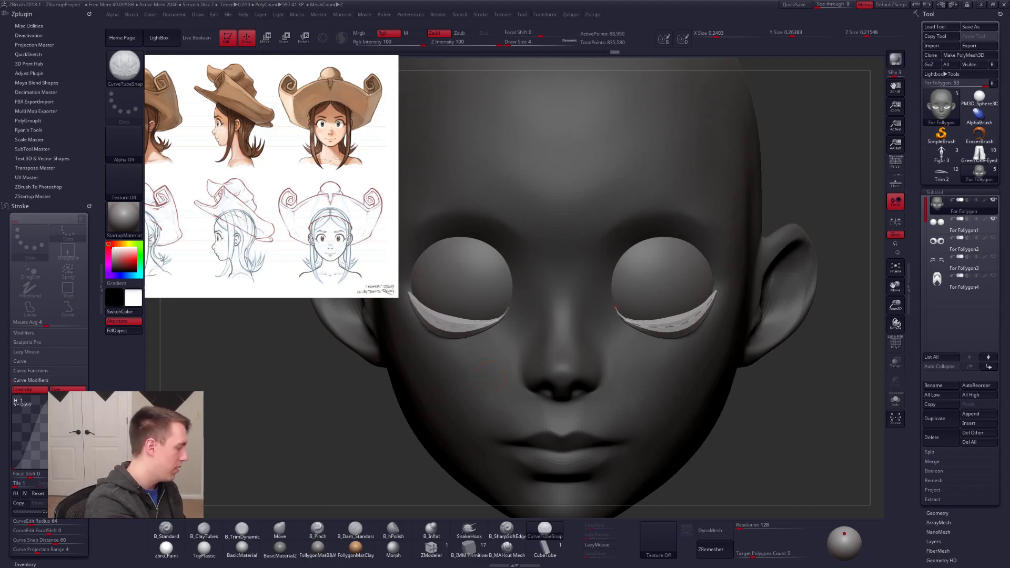
drag(13, 467, 14, 448)
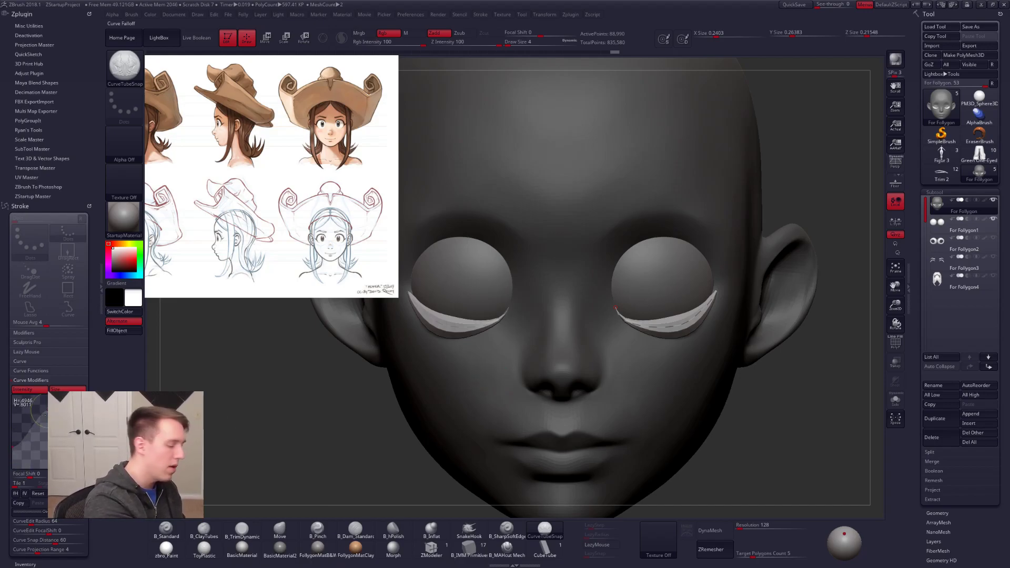
click(666, 331)
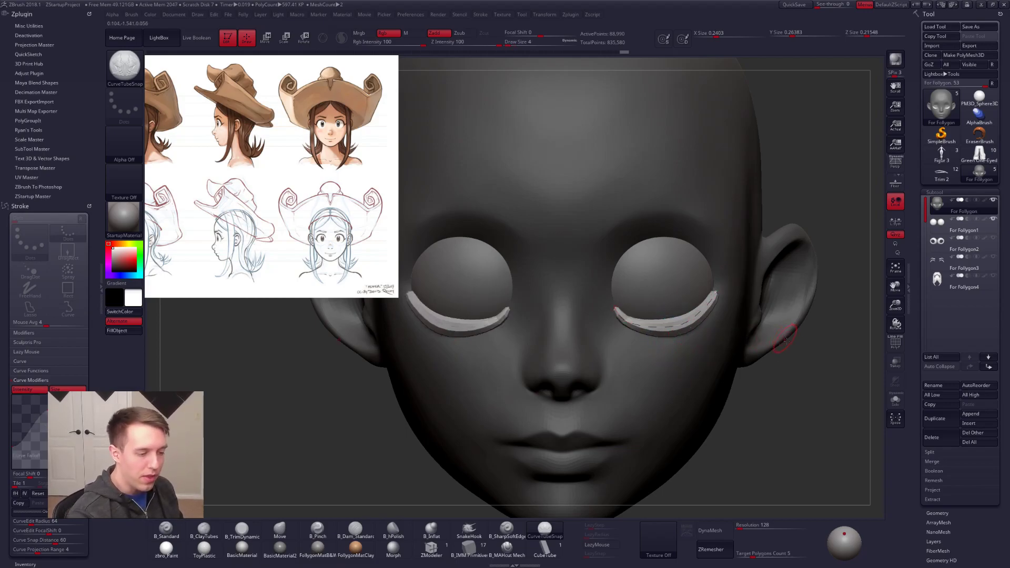
Step: Thin the lower eyelid tube by reducing the brush to size 2 and updating the curve
key(space)
drag(790, 368, 795, 368)
click(678, 330)
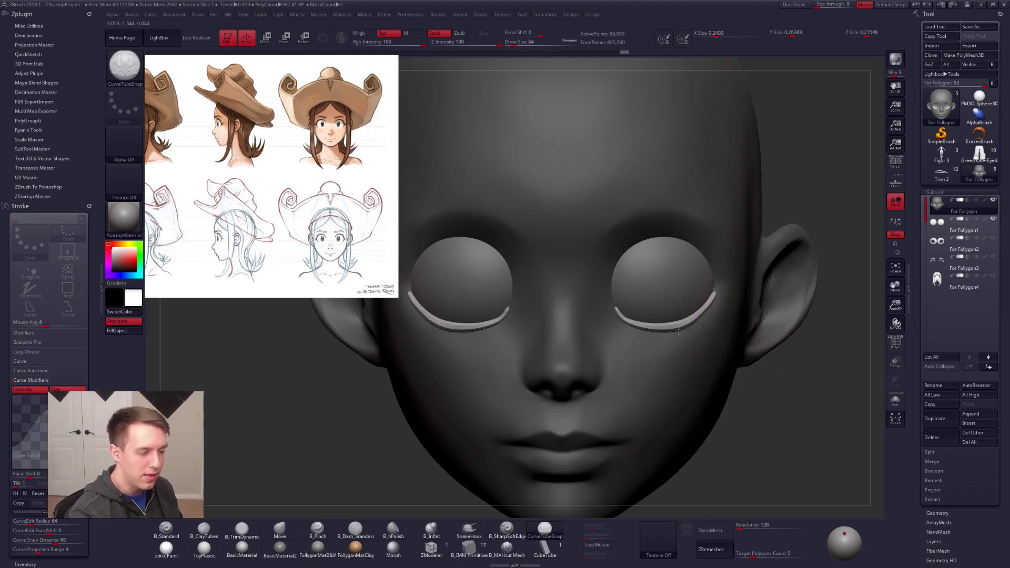
Step: Adjust the tube's curve and its inner and outer endpoints to follow the lower edge of the eye
drag(757, 404, 714, 400)
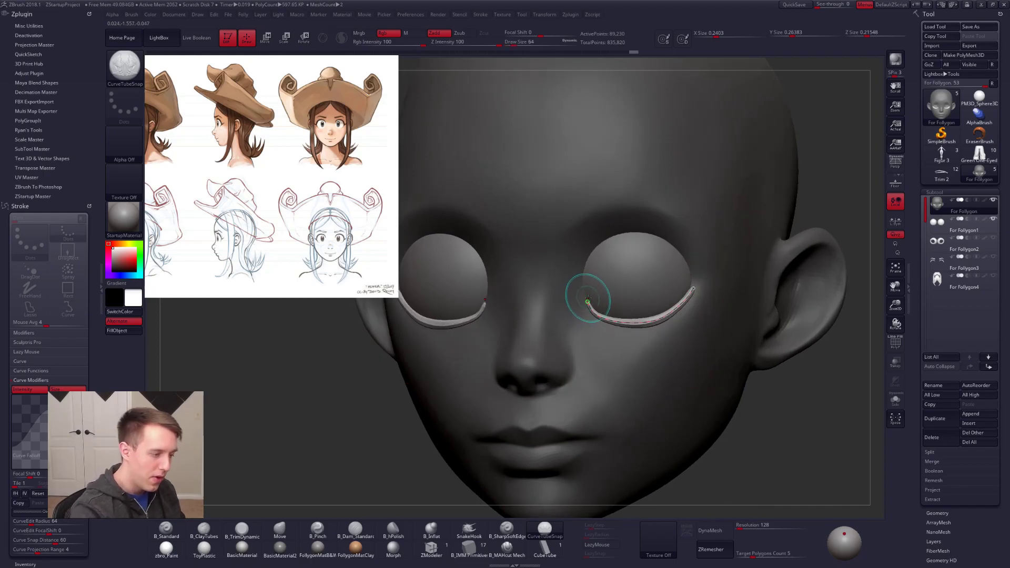
click(588, 301)
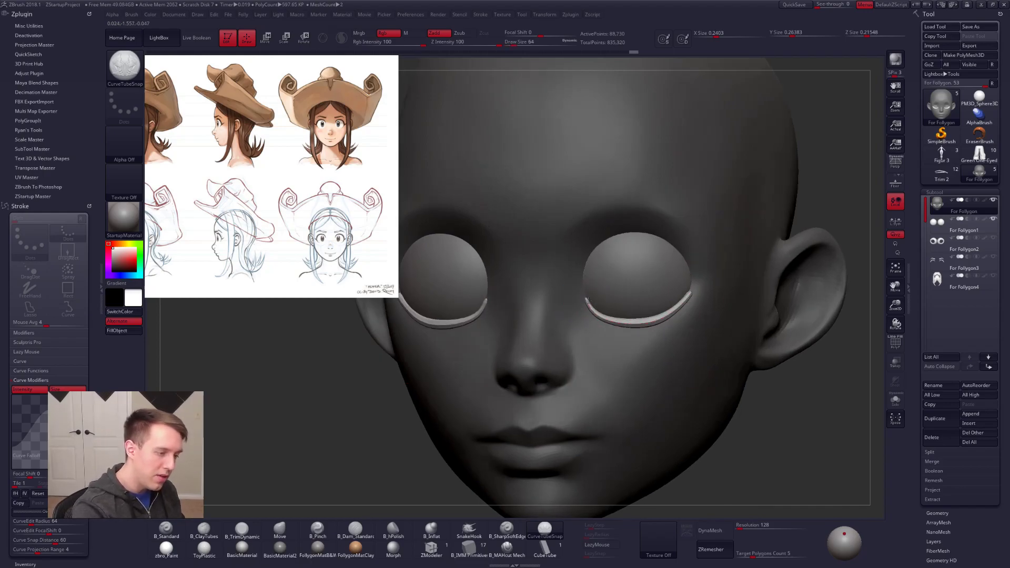
click(693, 291)
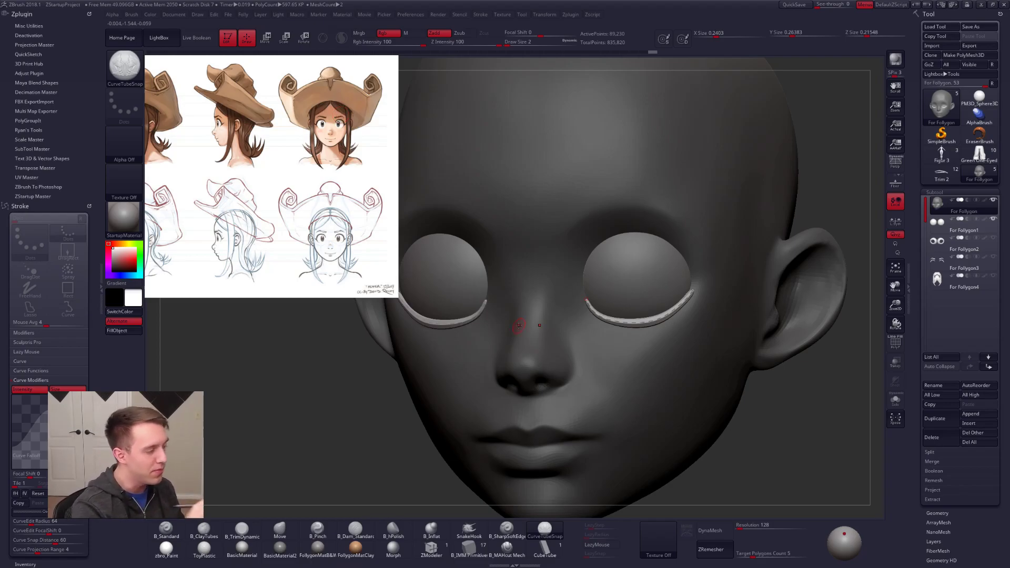
mouse_move(645, 343)
right_down()
mouse_move(677, 341)
mouse_move(657, 337)
right_up()
drag(599, 324, 601, 321)
drag(674, 309, 690, 286)
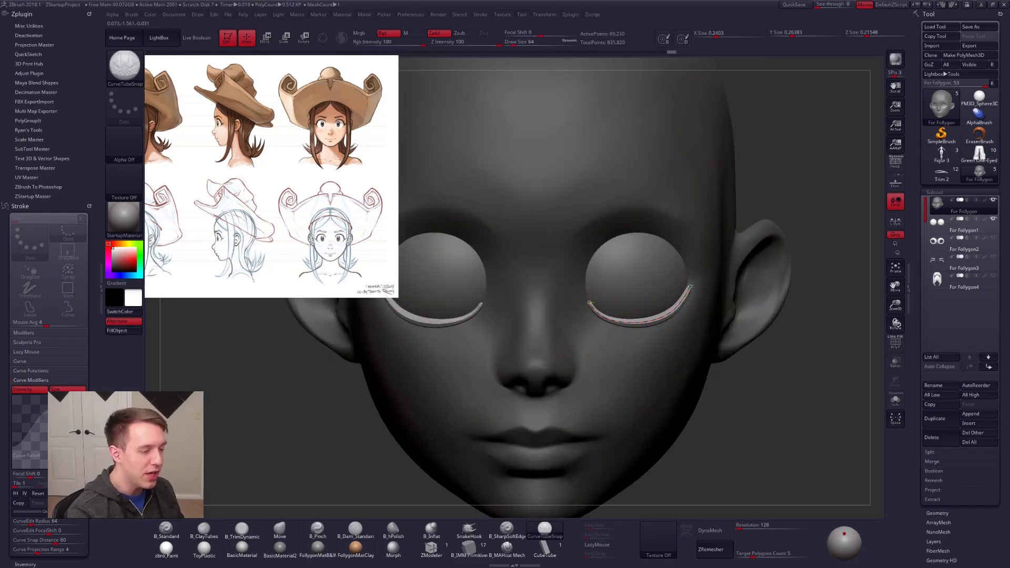
drag(589, 302, 587, 300)
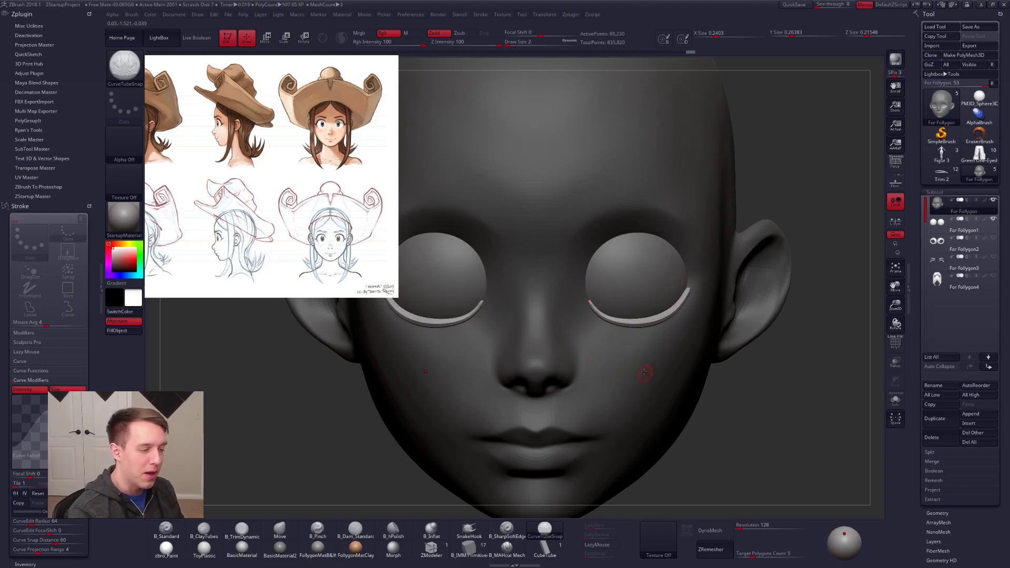
Step: Release the curve, isolate the lower eyelid tubes and split them from the head into their own subtool with Split Hidden
click(645, 373)
key(shift+f)
key(shift+f)
key(alt+s)
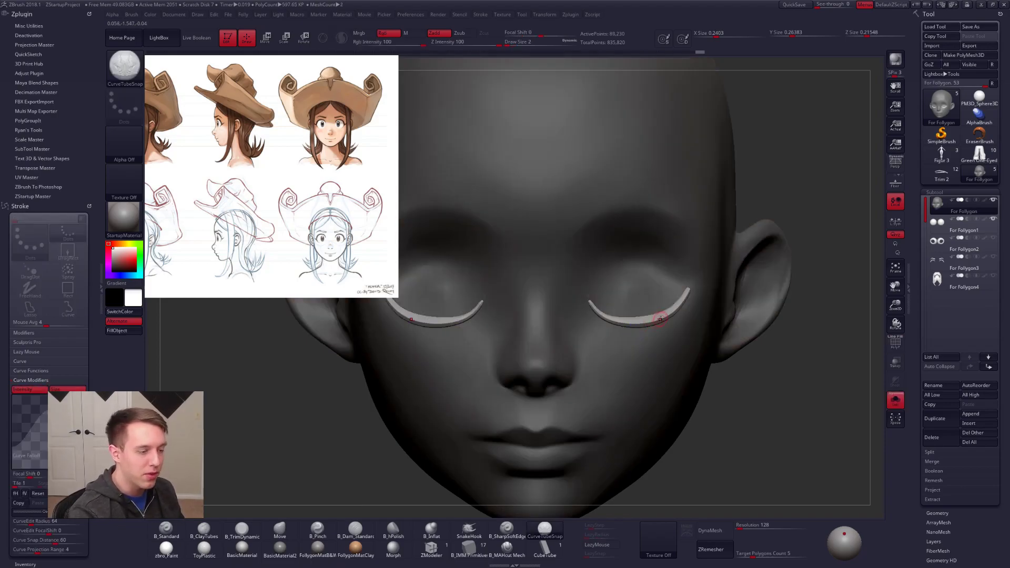
ctrl+shift+click(662, 322)
key(3)
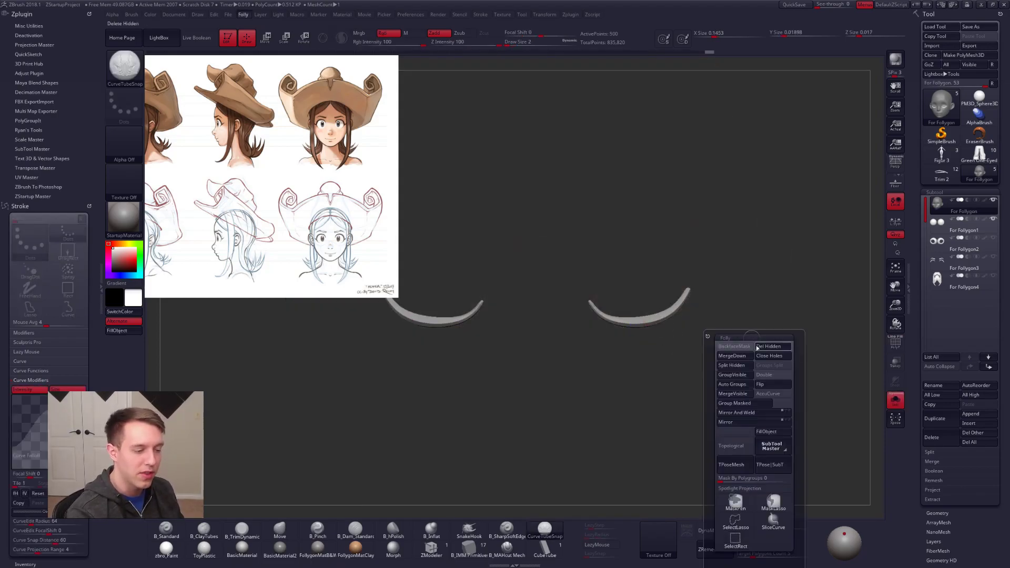
click(731, 365)
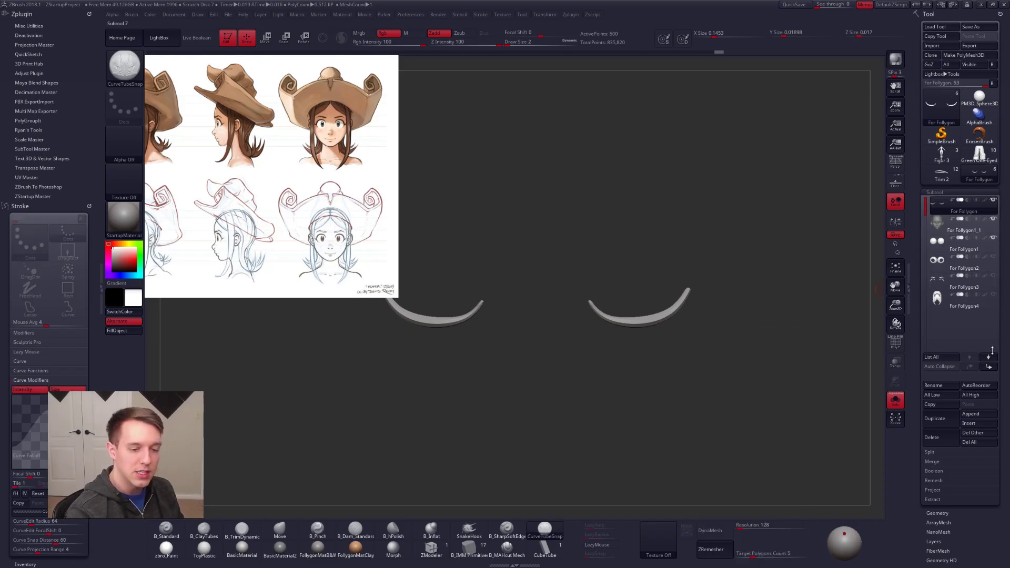
Step: Show the head again and fit the lower eyelid strips against the eyes and socket corners with the Move brush at size 12
key(alt+s)
key(b)
key(m)
key(v)
key(space)
drag(590, 311, 591, 312)
drag(588, 304, 585, 301)
drag(687, 296, 684, 291)
right_drag(705, 302, 618, 302)
key(space)
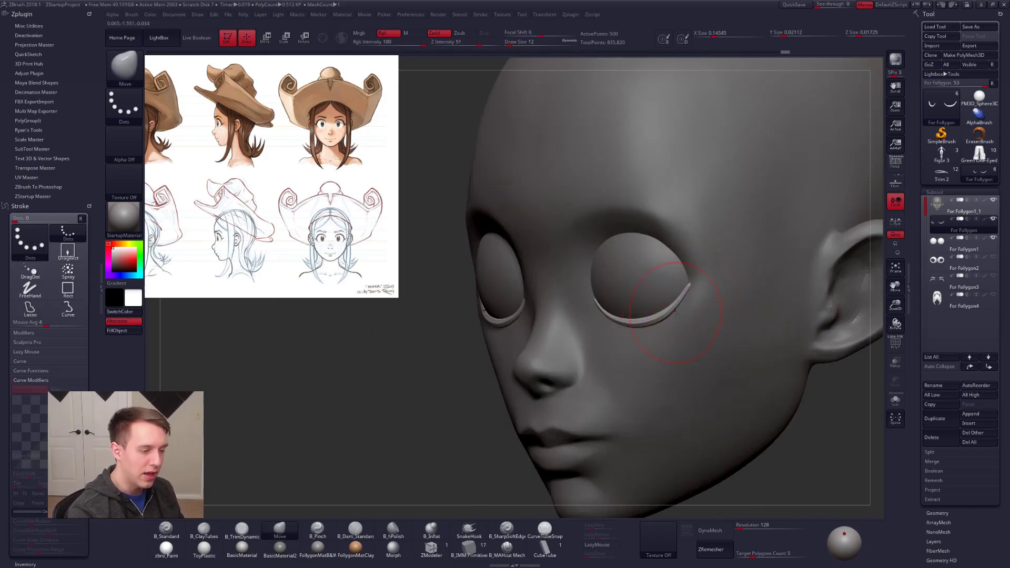
right_drag(692, 317, 768, 318)
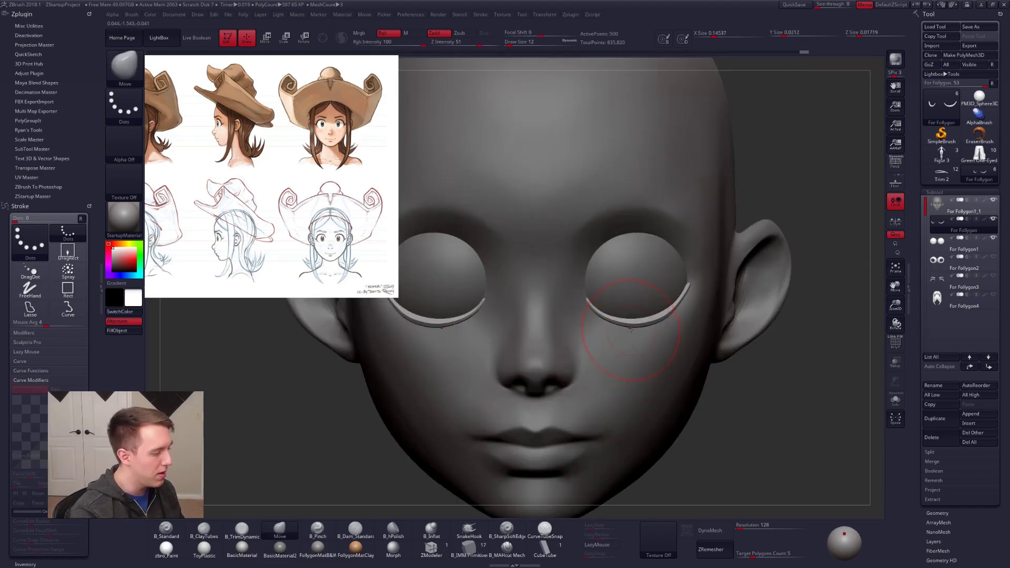
Step: Subdivide the lower eyelid strips twice and close the stroke settings tray
key(ctrl+d)
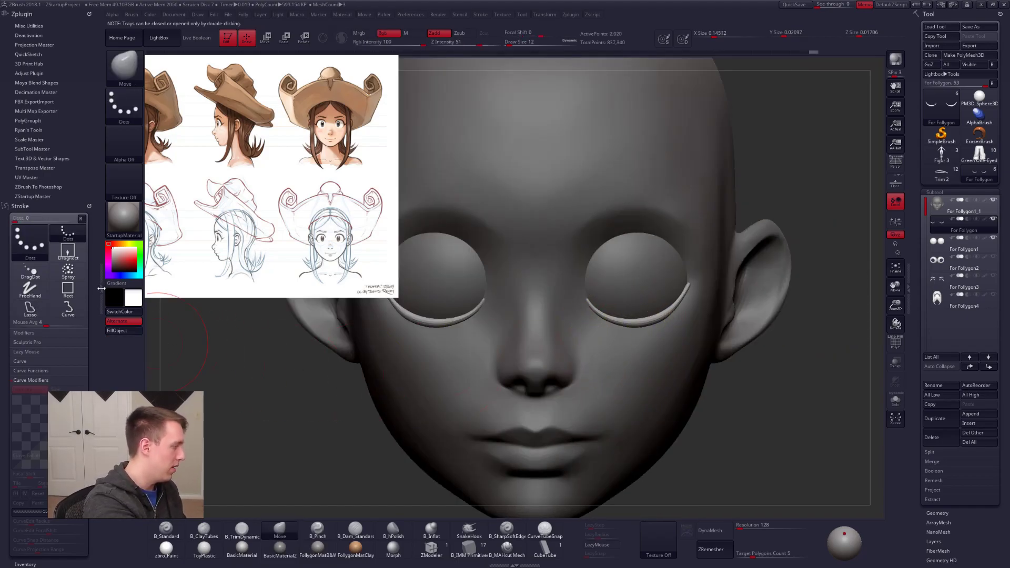
double_click(101, 288)
key(ctrl+d)
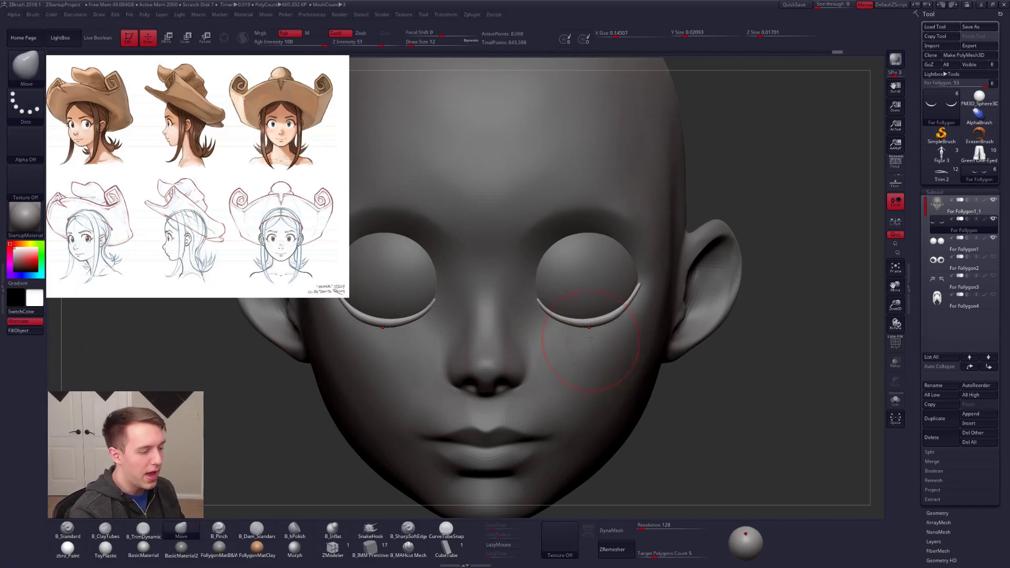
Step: Subdivide the lower eyelid strips once more and reshape them around the lower edge of the eyes with the Move brush
key(ctrl+d)
right_click(584, 313)
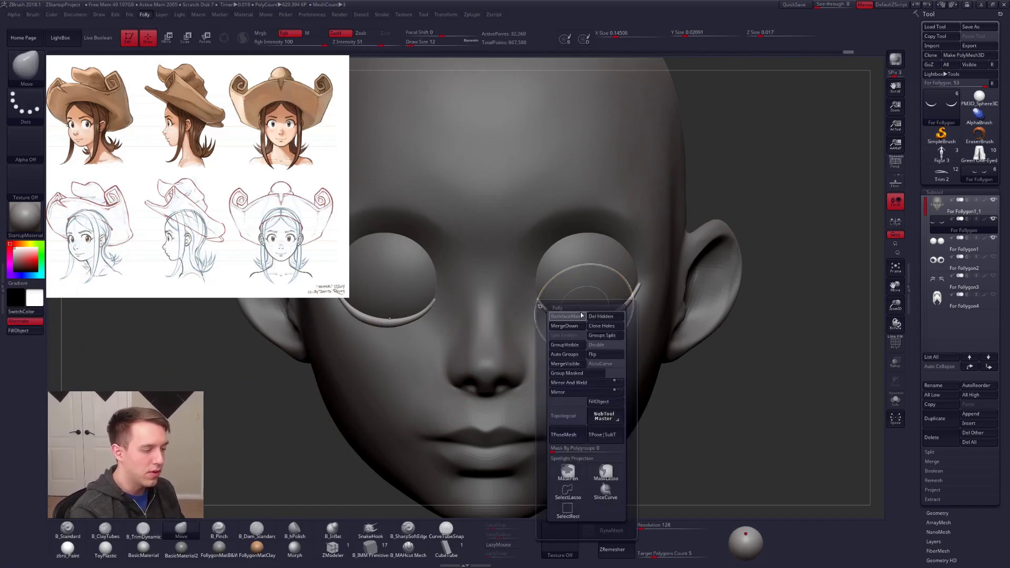
right_drag(577, 317, 558, 271)
drag(552, 325, 558, 322)
mouse_move(559, 326)
right_down()
mouse_move(632, 325)
mouse_move(566, 329)
right_up()
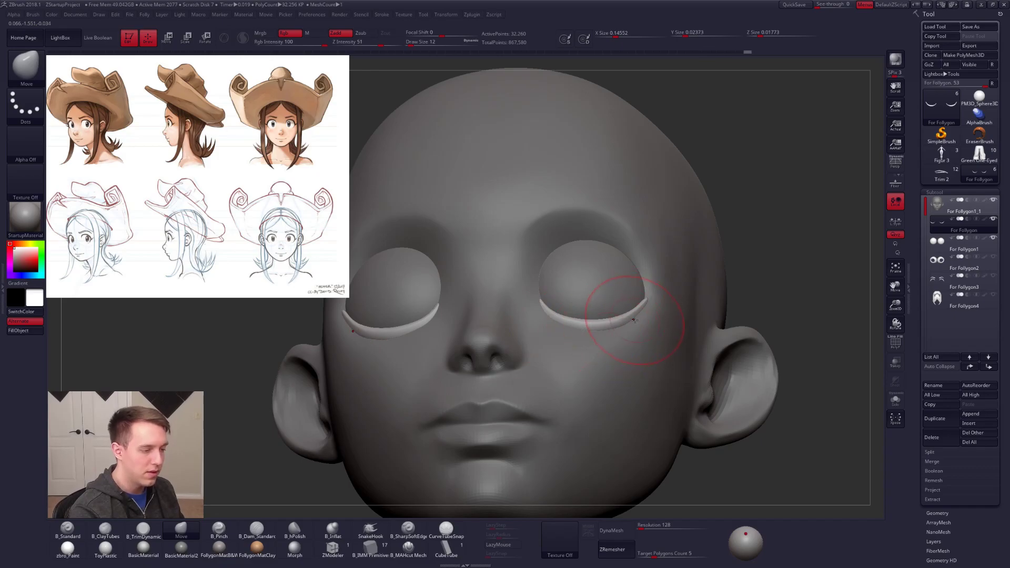
right_drag(635, 326, 564, 327)
key(ctrl+shift+f)
Step: Refine the lower eyelid strips' curve and outer corners with the Move brush at sizes 9 and 7
mouse_move(583, 292)
right_down()
mouse_move(587, 321)
mouse_move(610, 319)
right_up()
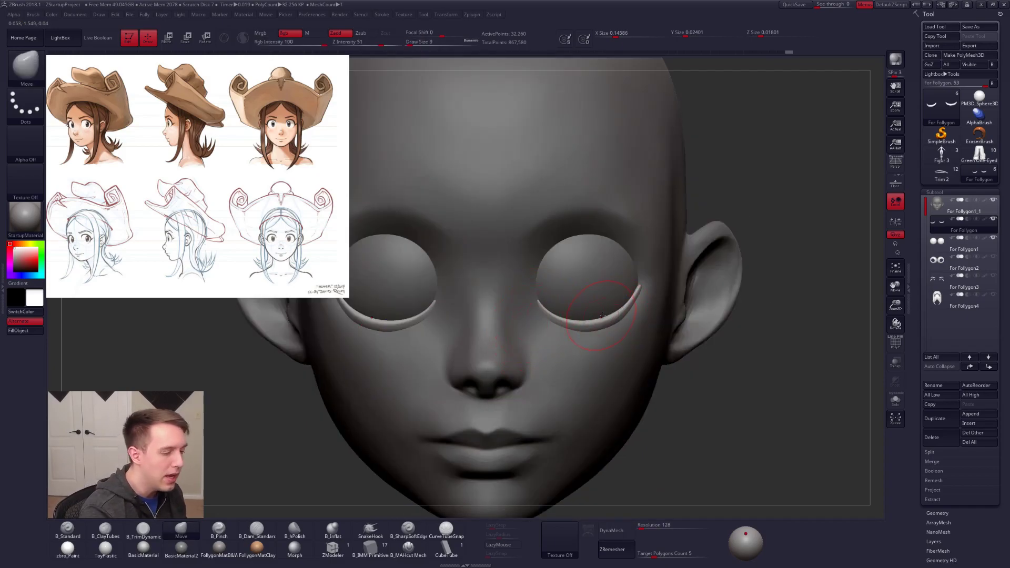
right_drag(614, 321, 635, 302)
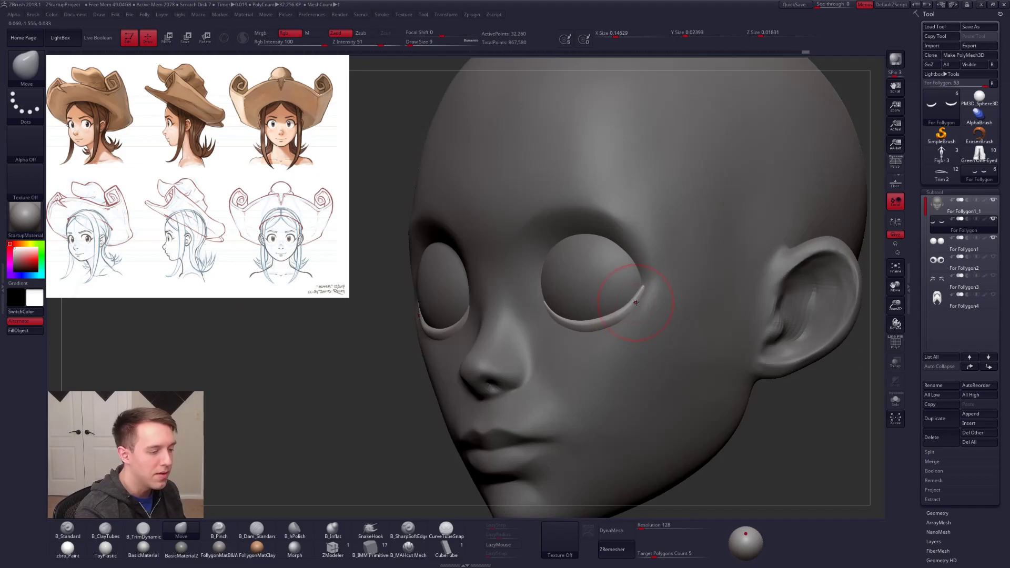
drag(644, 288, 647, 284)
shift+right_drag(656, 306, 642, 300)
key(space)
drag(641, 301, 639, 304)
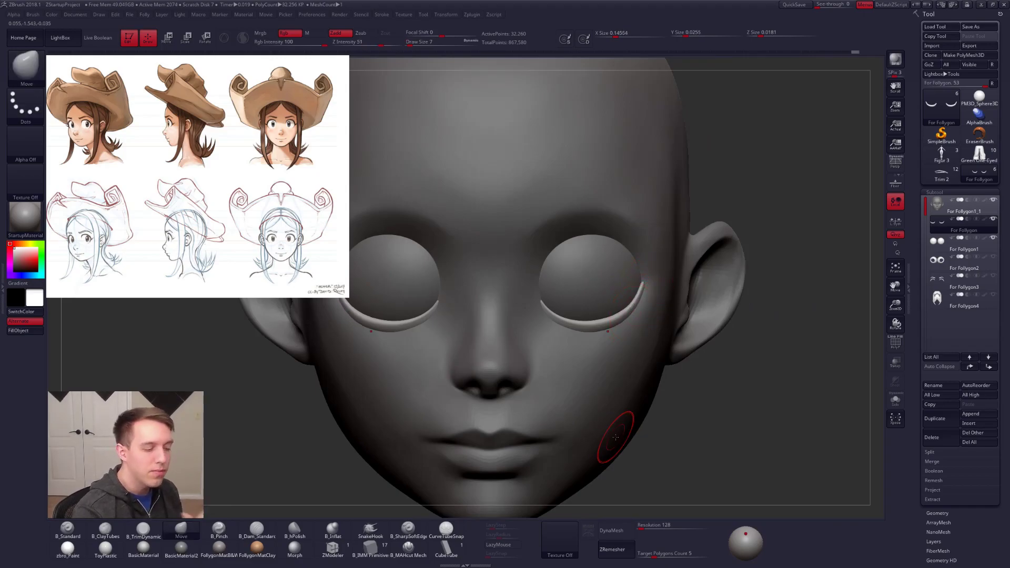
Step: Isolate the lower eyelid strips and pinch their inner and outer ends with the B_Pinch brush at sizes 1 and 2
key(alt+s)
mouse_move(620, 340)
alt+right_down()
mouse_move(627, 351)
mouse_move(557, 322)
alt+right_up()
key(5)
key(space)
drag(568, 323, 562, 322)
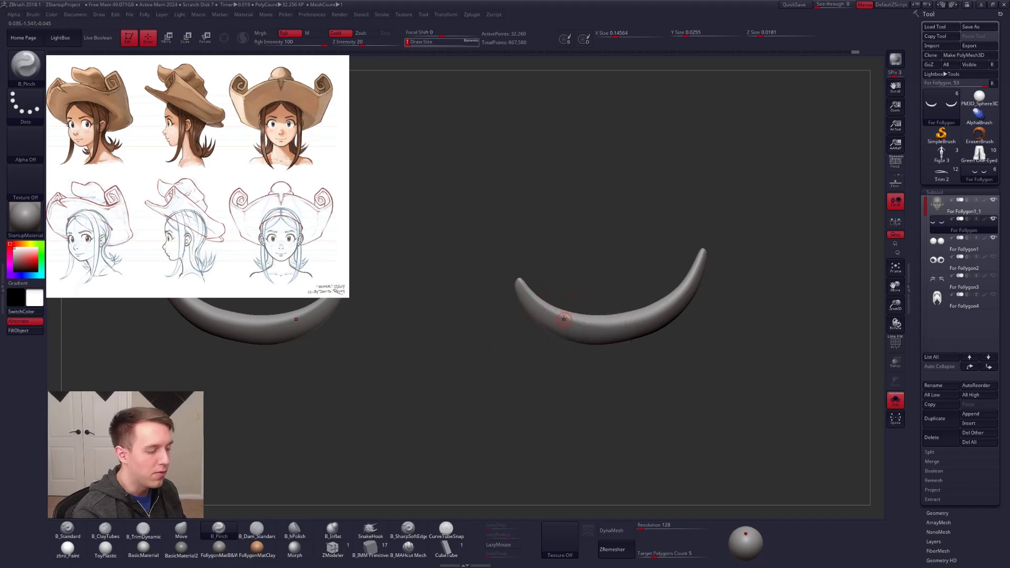
right_drag(561, 322, 534, 315)
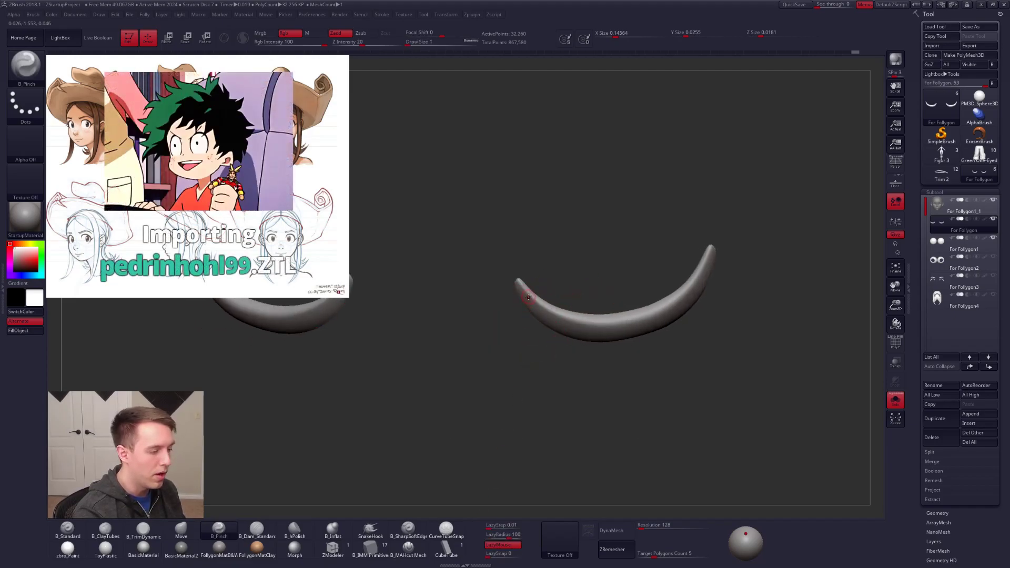
key(space)
drag(529, 289, 531, 288)
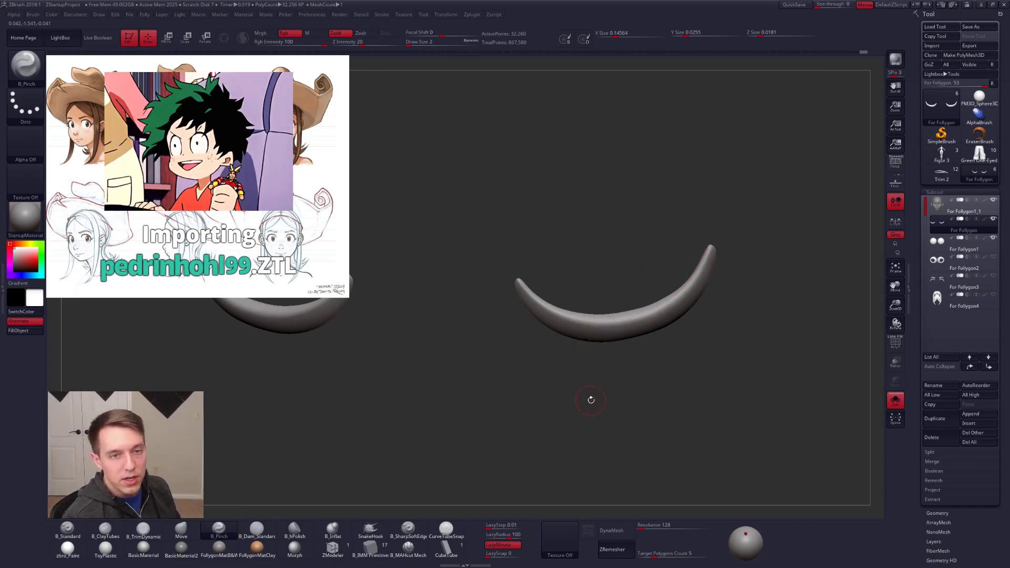
drag(710, 249, 686, 295)
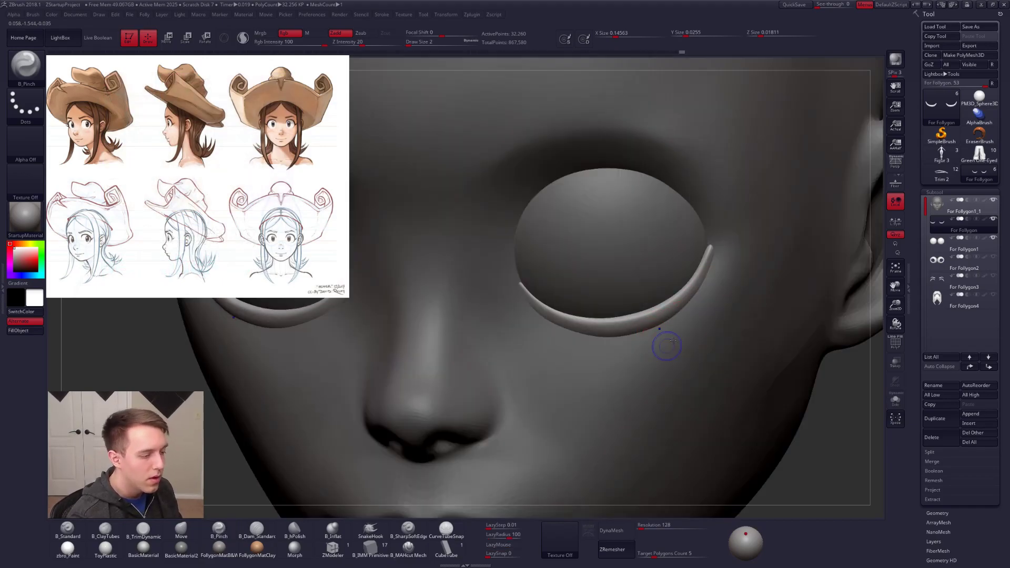
Step: Select the head subtool, clear its mask, merge the lower eyelid strips down into it and isolate the result
shift+right_drag(721, 337, 650, 369)
click(940, 210)
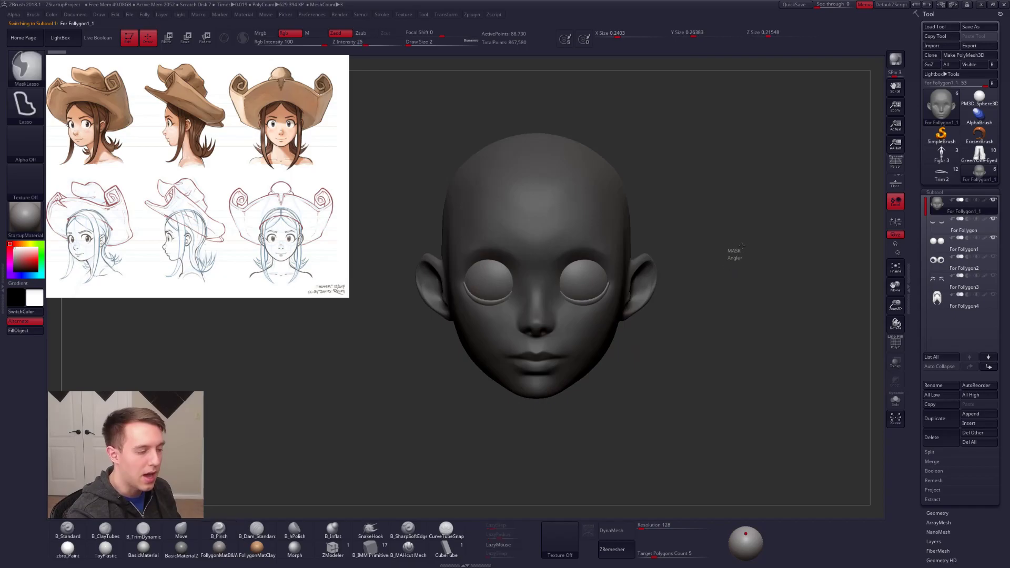
key(ctrl+space)
click(745, 278)
click(712, 295)
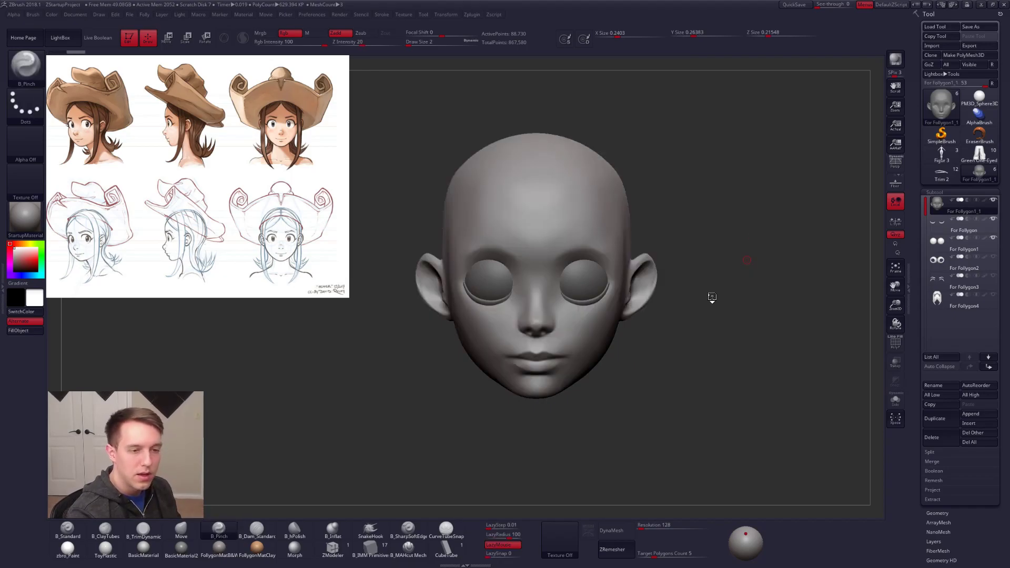
key(alt+s)
alt+drag(712, 296, 651, 365)
Step: Set the DynaMesh resolution to 568 and try the Unify deformation on the merged head
drag(641, 524, 646, 528)
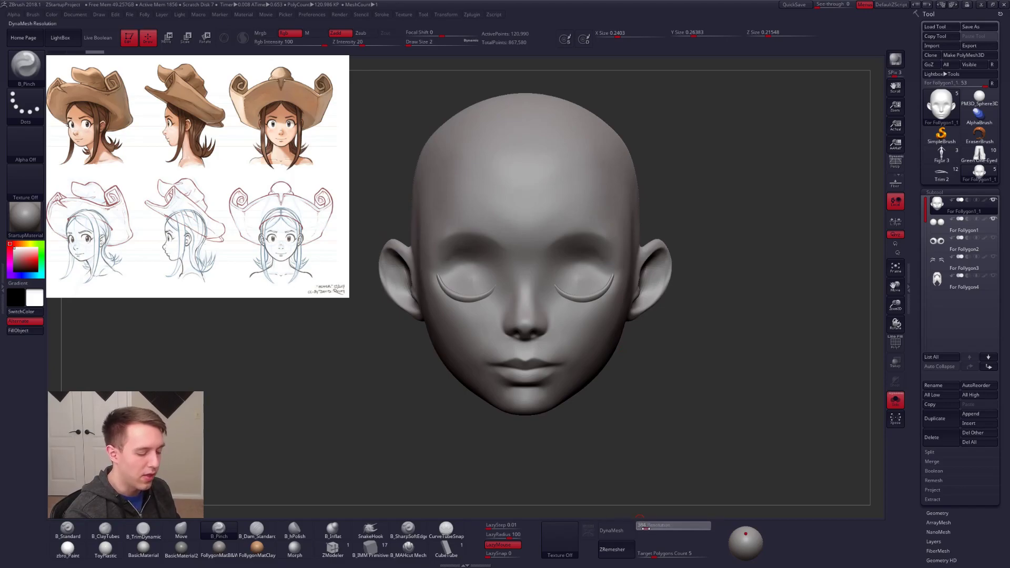
click(652, 525)
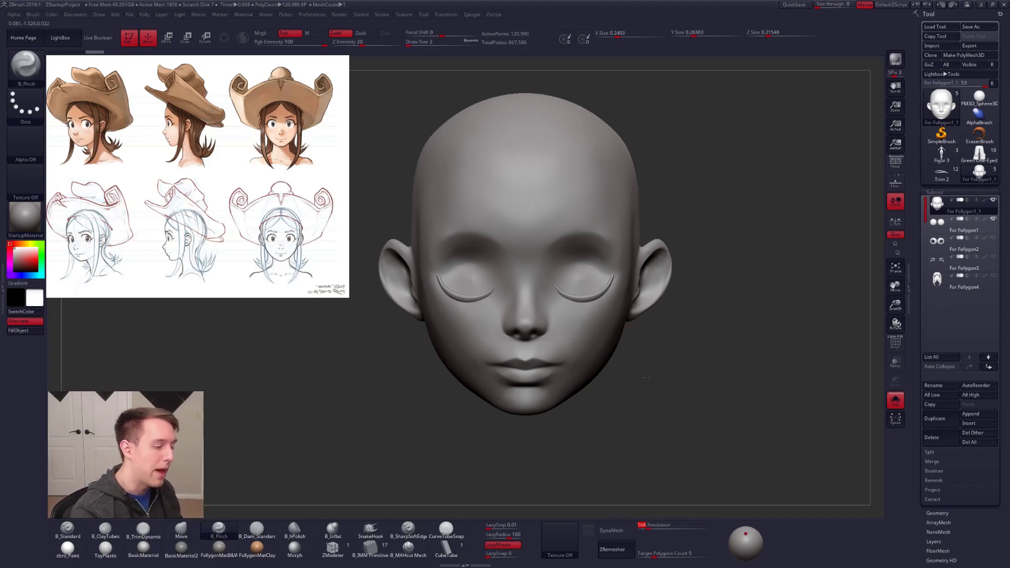
ctrl+right_drag(593, 311, 570, 320)
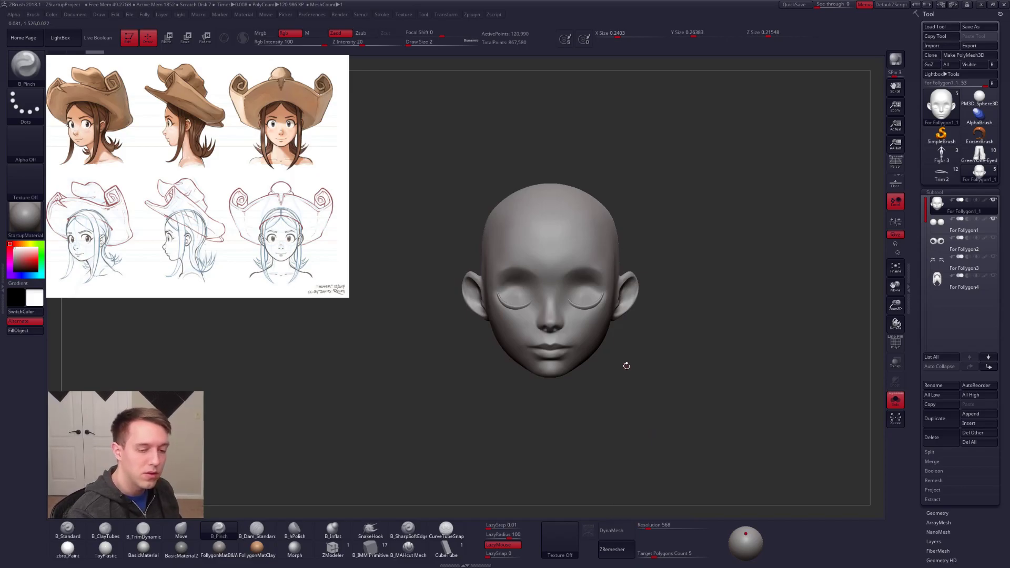
scroll(954, 305, down, 6)
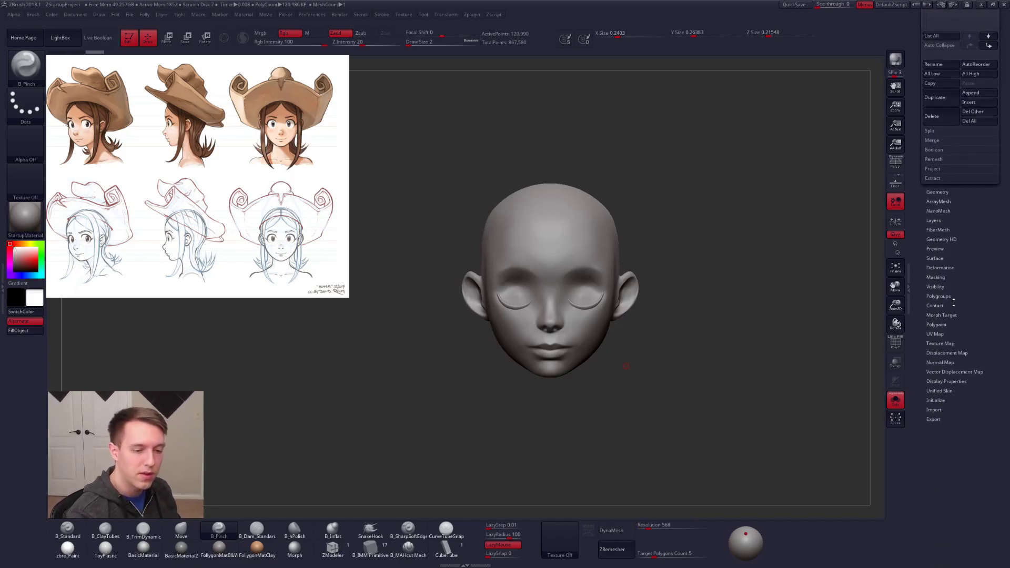
click(946, 268)
click(951, 276)
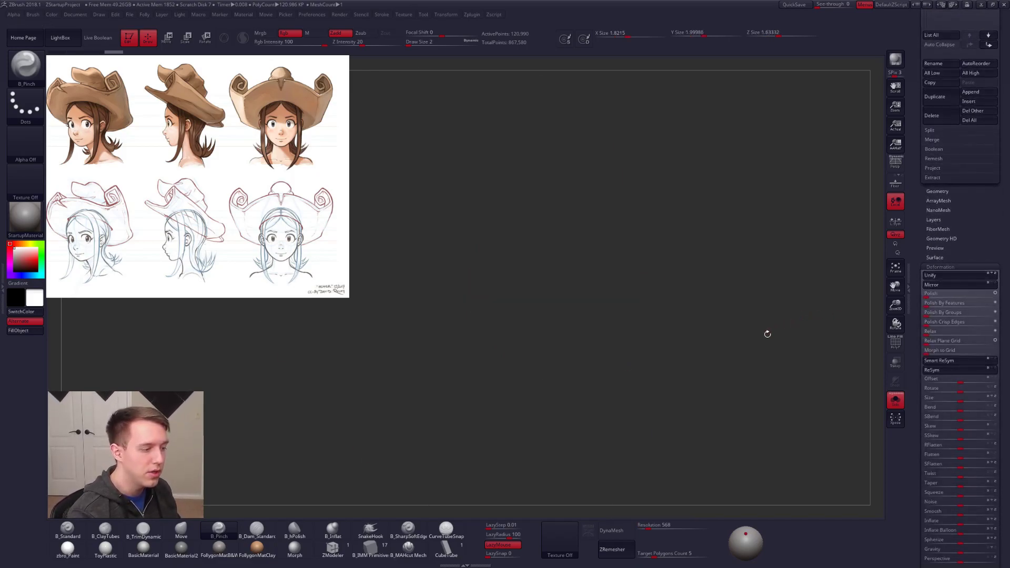
key(ctrl+z)
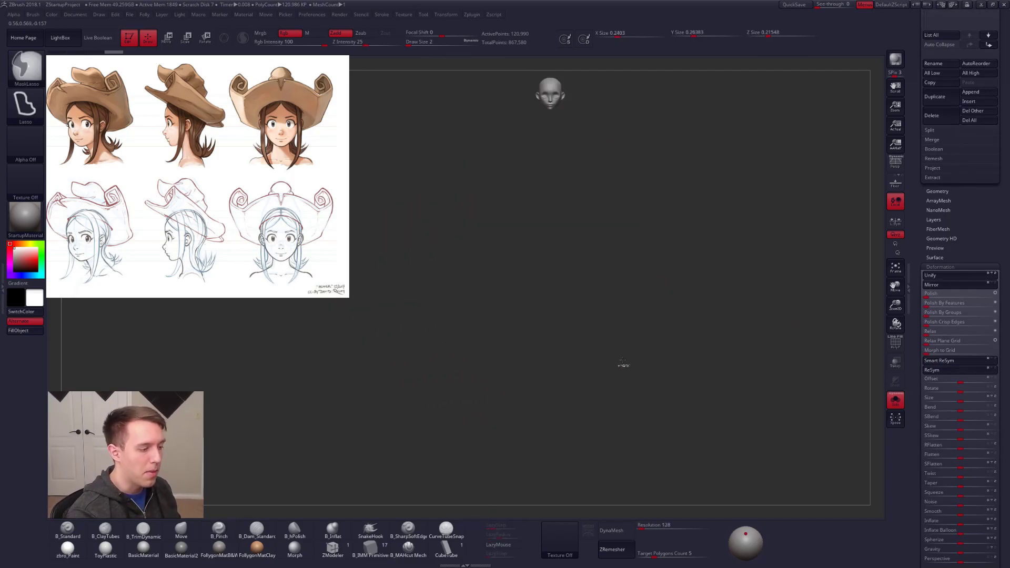
Step: Switch to the Move brush, return the head to its scale before Unify and set the brush size to 20
key(b)
key(m)
key(v)
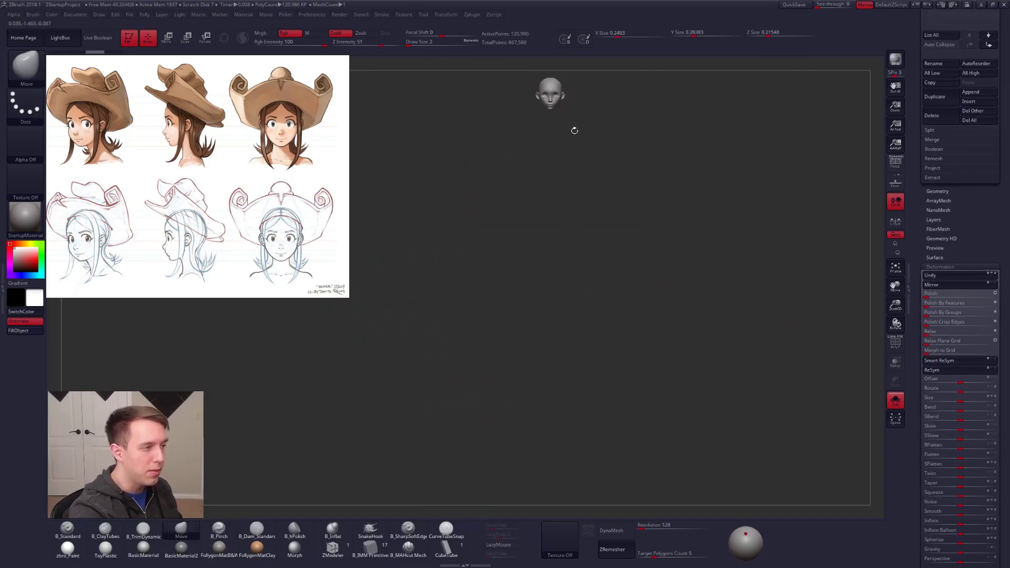
key(space)
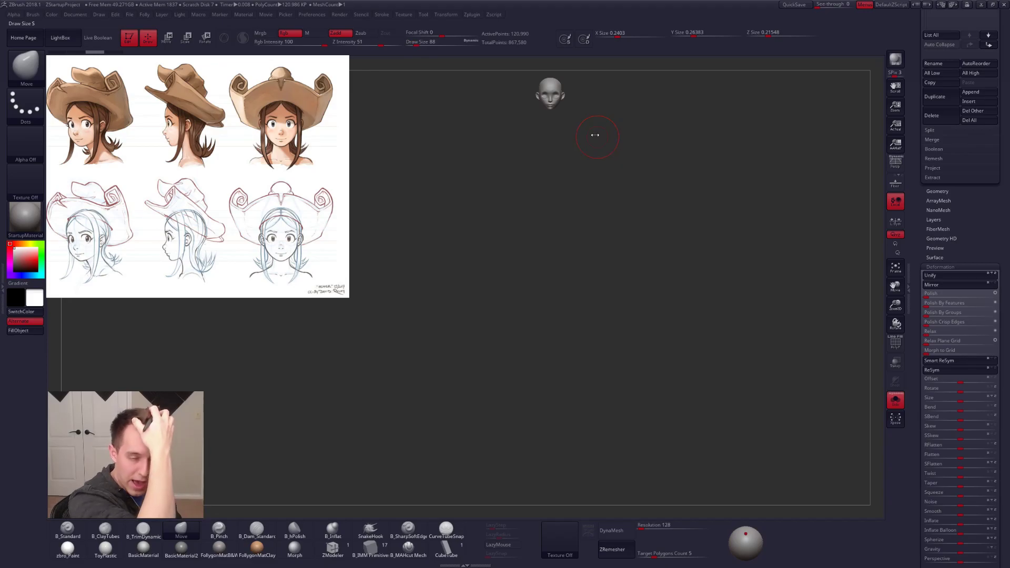
key(ctrl+z)
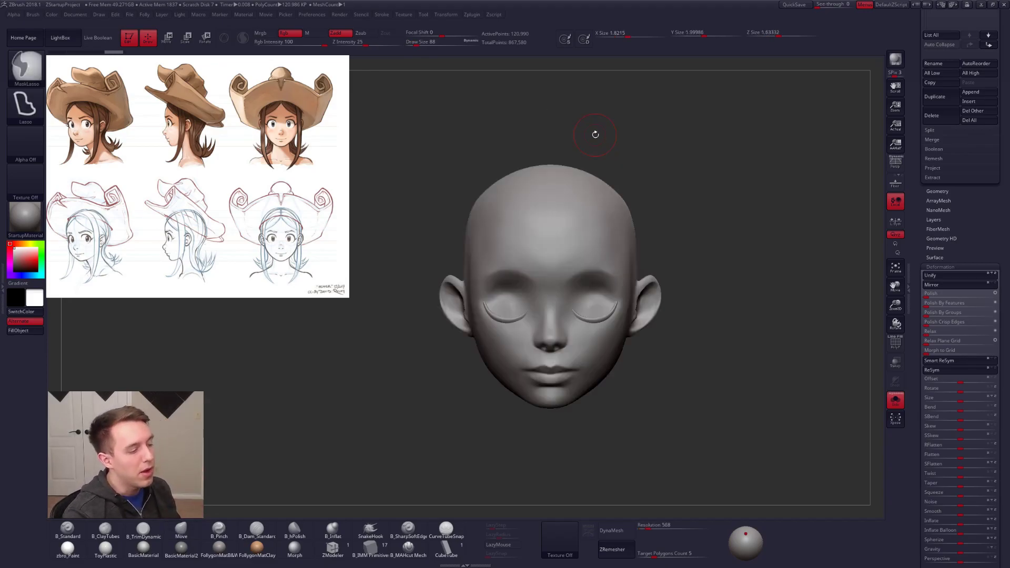
scroll(942, 395, up, 6)
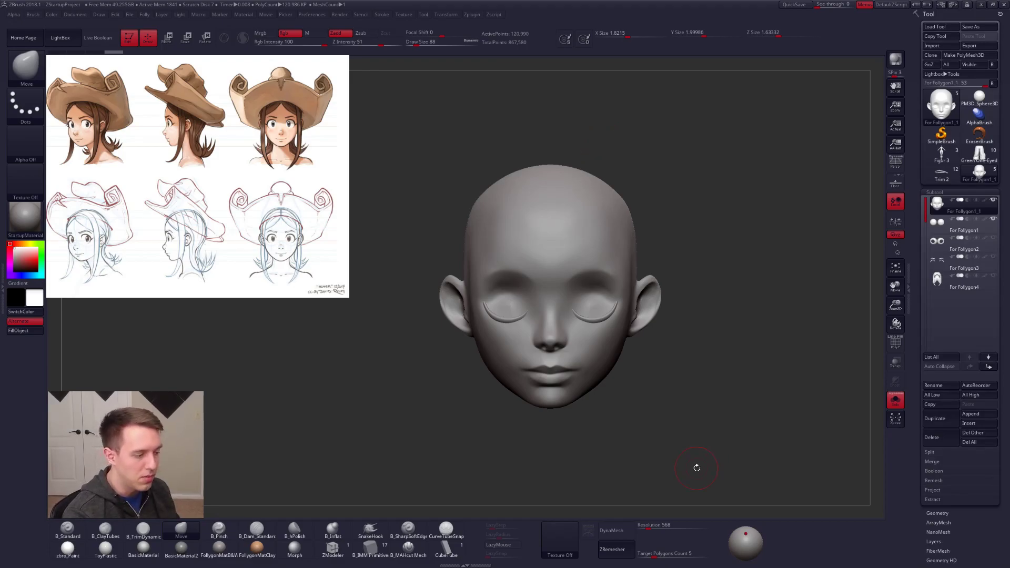
key(ctrl+shift+z)
key(f)
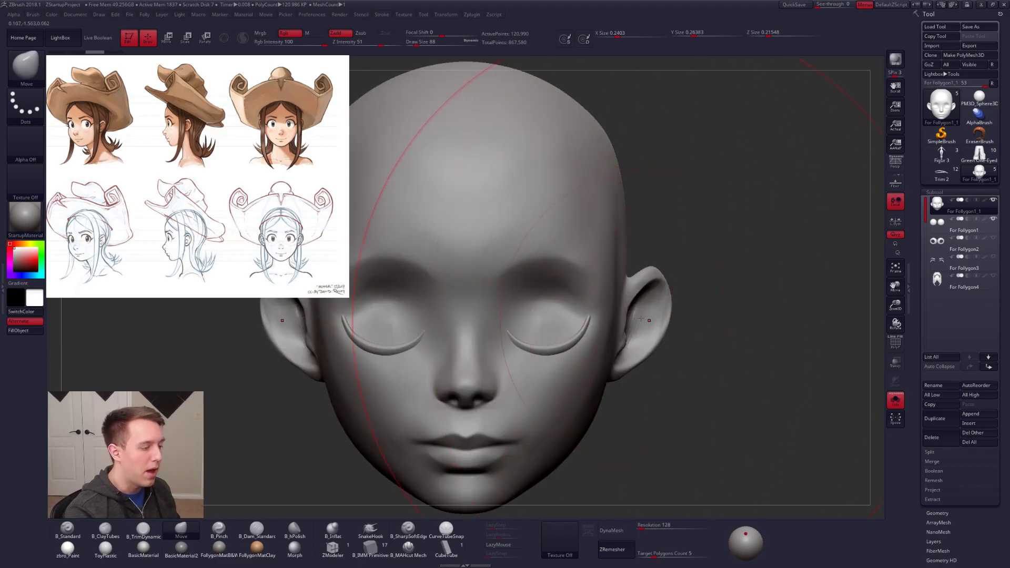
key(s)
click(690, 299)
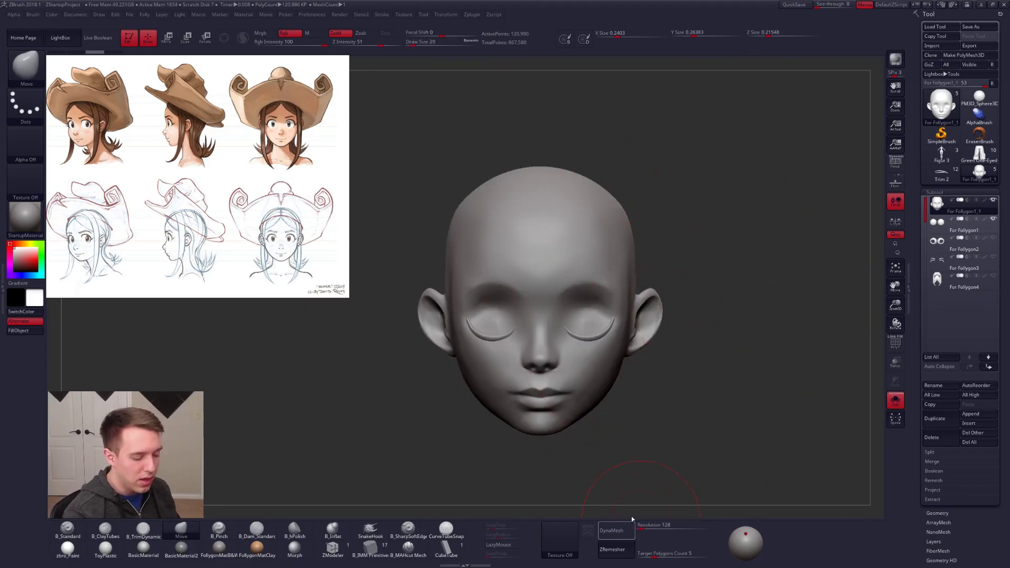
Step: DynaMesh the merged head at resolution 3040, undoing the trial remeshes at other resolutions
click(625, 529)
key(ctrl+z)
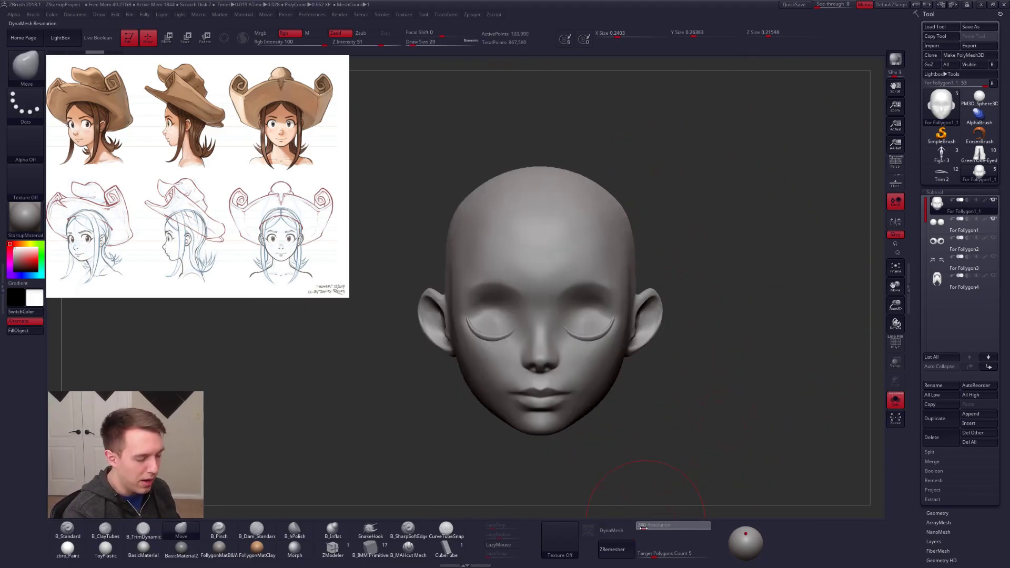
mouse_move(651, 529)
mouse_down()
mouse_move(641, 526)
mouse_move(689, 528)
mouse_up()
click(612, 531)
key(ctrl+z)
click(613, 531)
key(ctrl+z)
click(612, 531)
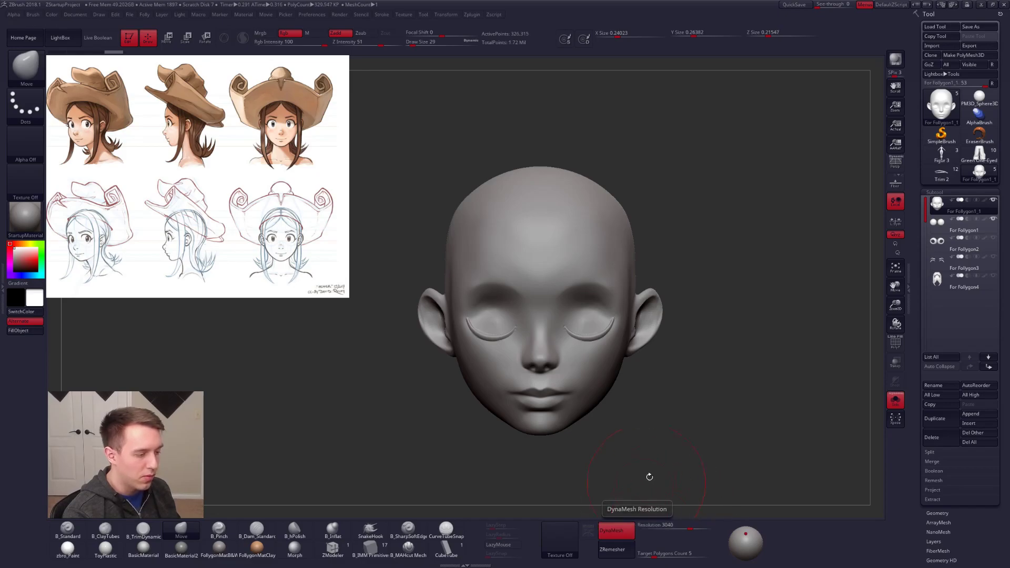
Step: Set the brush size to 7, show the eyes again and remesh the head with the DynaMesh resolution raised to 4096
key(space)
drag(733, 425, 730, 426)
mouse_move(587, 385)
alt+right_down()
mouse_move(625, 360)
mouse_move(614, 325)
mouse_move(593, 322)
mouse_move(621, 350)
alt+right_up()
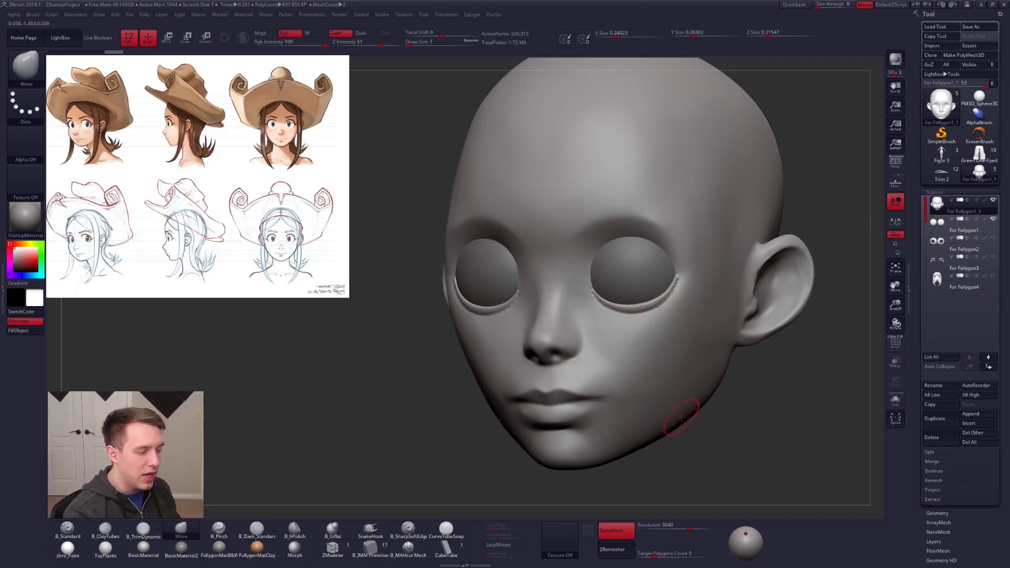
click(626, 531)
click(614, 531)
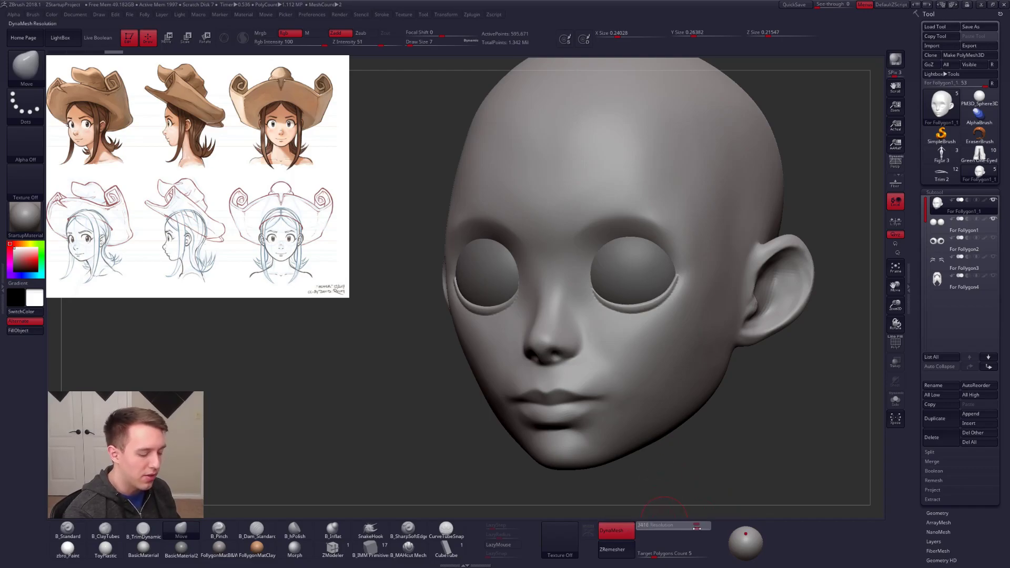
mouse_move(567, 298)
right_down()
mouse_move(603, 293)
mouse_move(587, 295)
right_up()
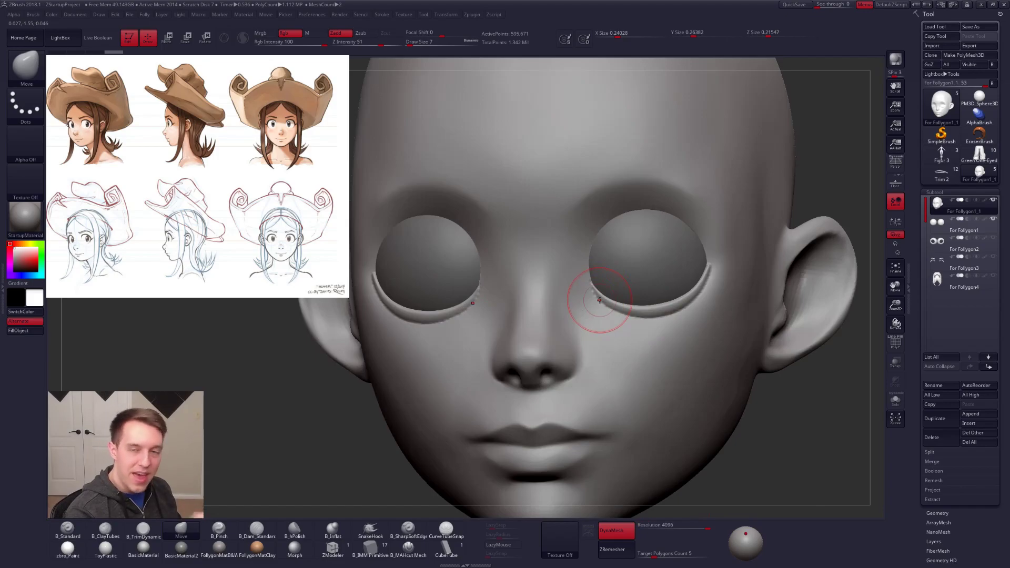
Step: Isolate the head and flatten the lower eyelids' outer and lower edges into the cheeks with B_TrimDynamic at size 5
key(3)
key(space)
drag(699, 288, 694, 288)
key(shift+s)
ctrl+right_drag(695, 285, 699, 279)
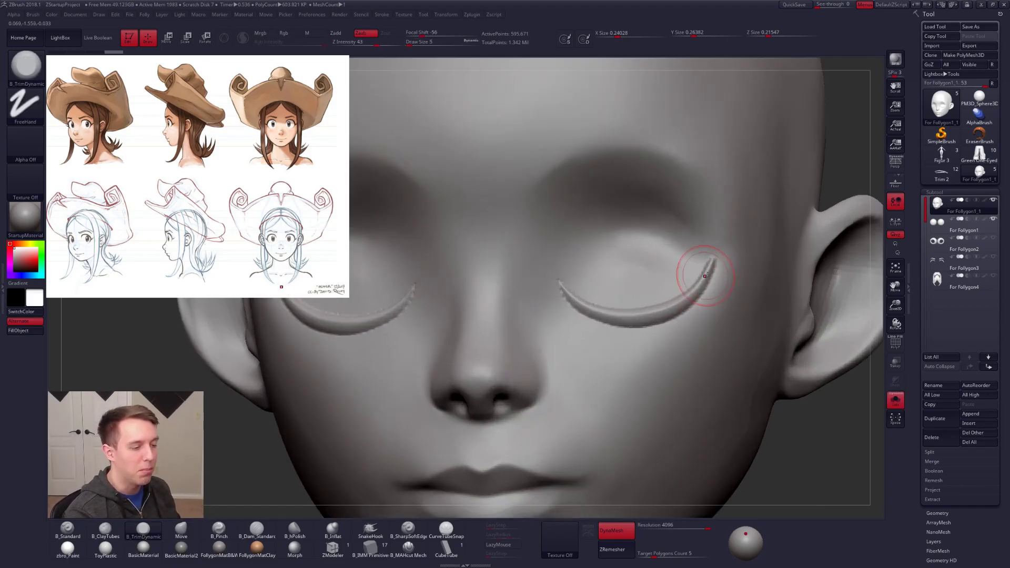
mouse_move(705, 289)
mouse_down()
mouse_move(686, 297)
mouse_move(695, 294)
mouse_move(692, 307)
mouse_move(696, 290)
mouse_move(637, 332)
mouse_up()
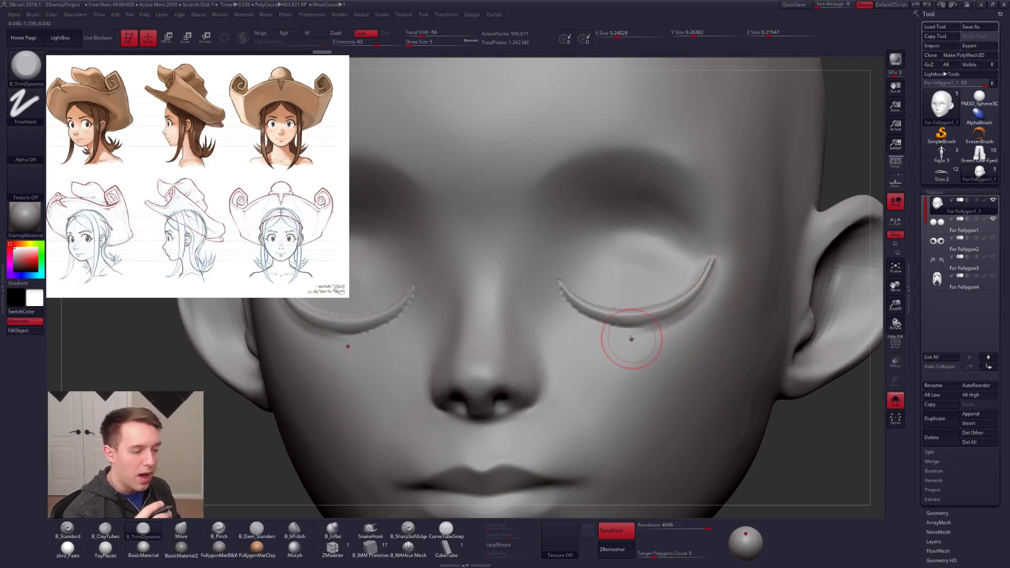
drag(709, 268, 656, 319)
drag(702, 295, 627, 351)
drag(699, 289, 598, 358)
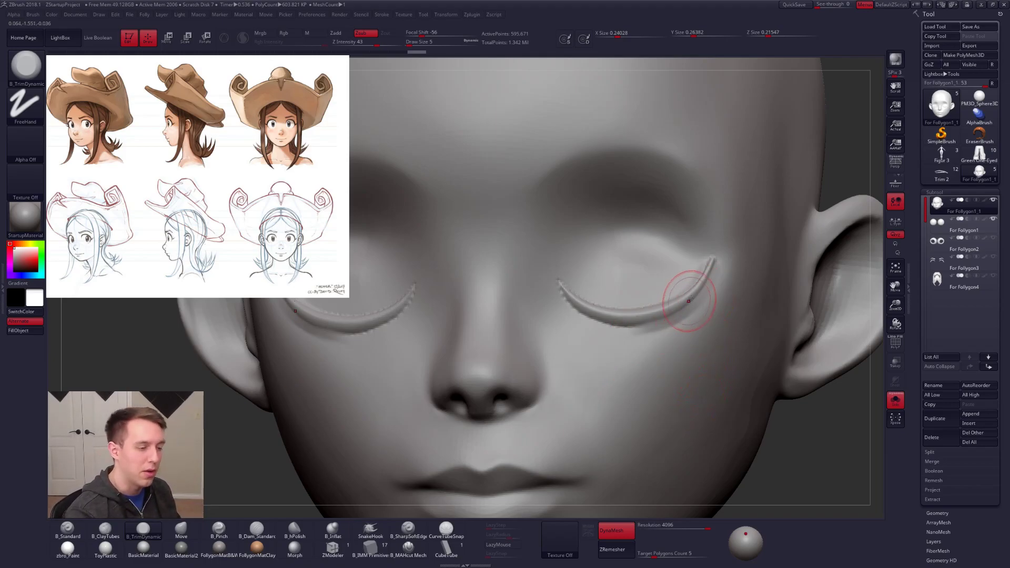
Step: Show the eyes again and smooth the jagged seam between the lower eyelids and the cheeks toward the inner corners
key(alt+s)
shift+drag(717, 273, 720, 273)
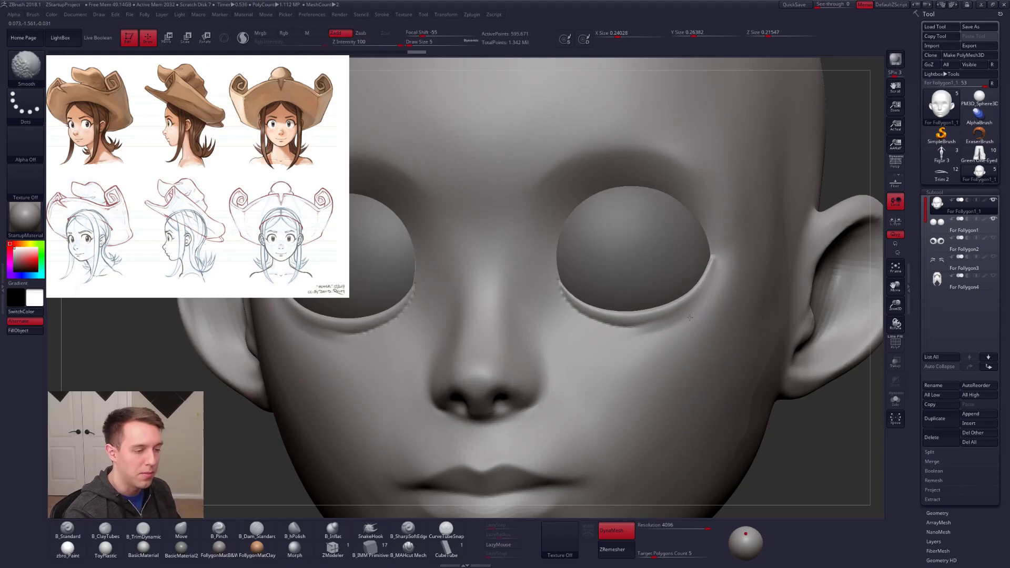
mouse_move(658, 333)
shift+mouse_down()
mouse_move(670, 326)
mouse_move(626, 332)
mouse_move(648, 354)
shift+mouse_up()
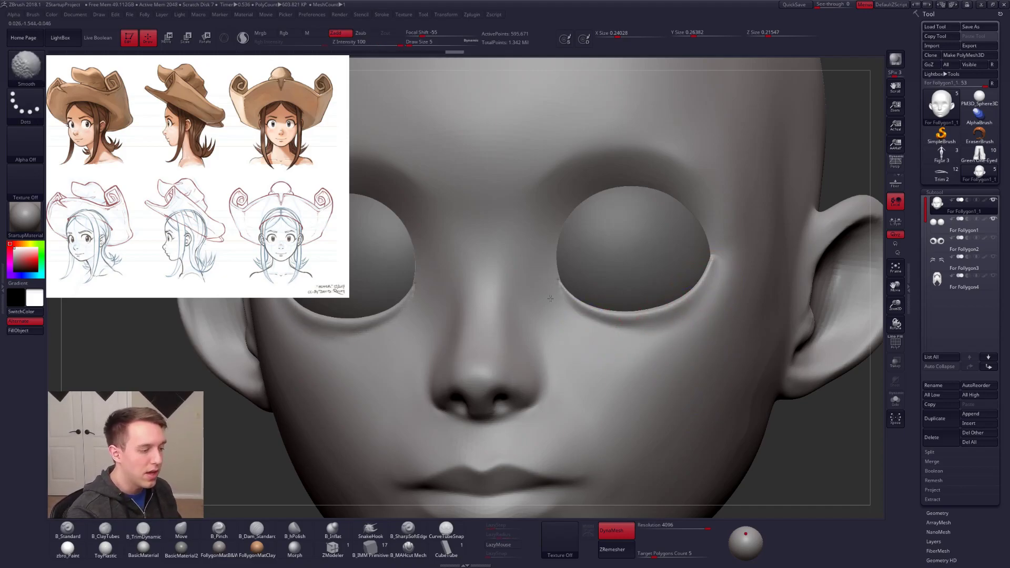
mouse_move(568, 309)
mouse_down()
mouse_move(691, 317)
mouse_move(610, 337)
mouse_up()
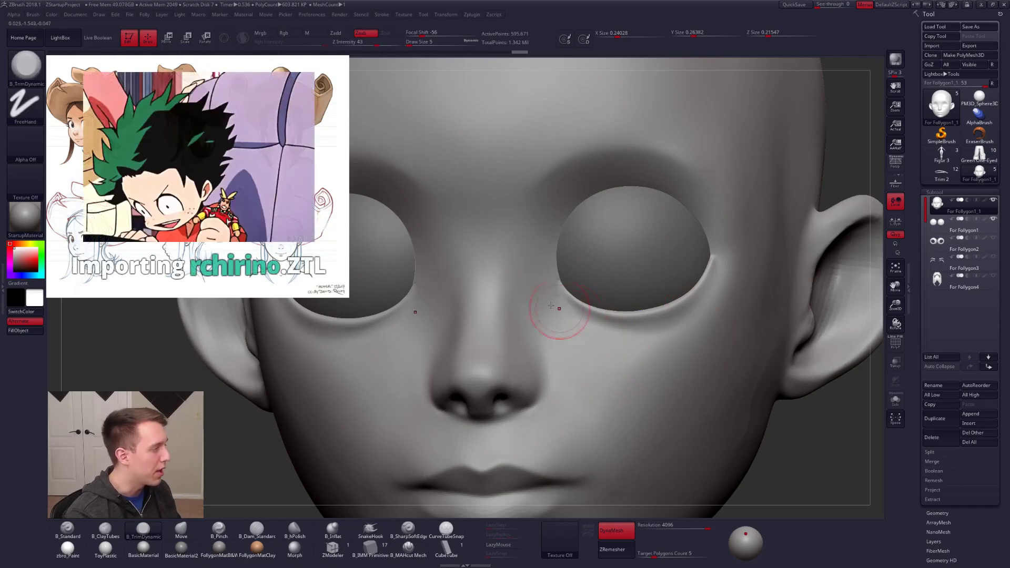
shift+right_drag(618, 363, 618, 344)
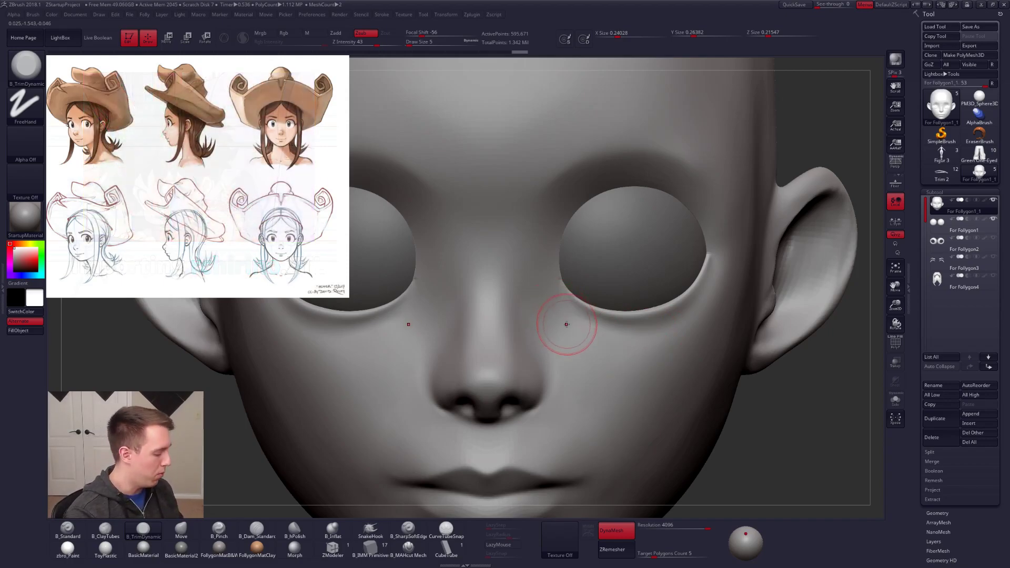
Step: Try to sharpen the crease beneath the lower eyelids with the B_Pinch brush
key(5)
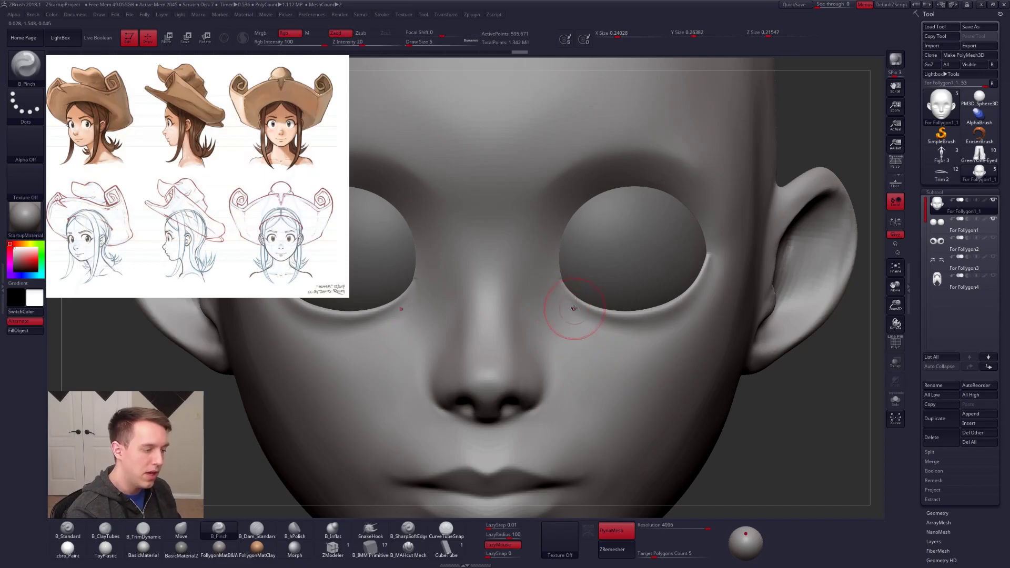
drag(604, 328, 655, 338)
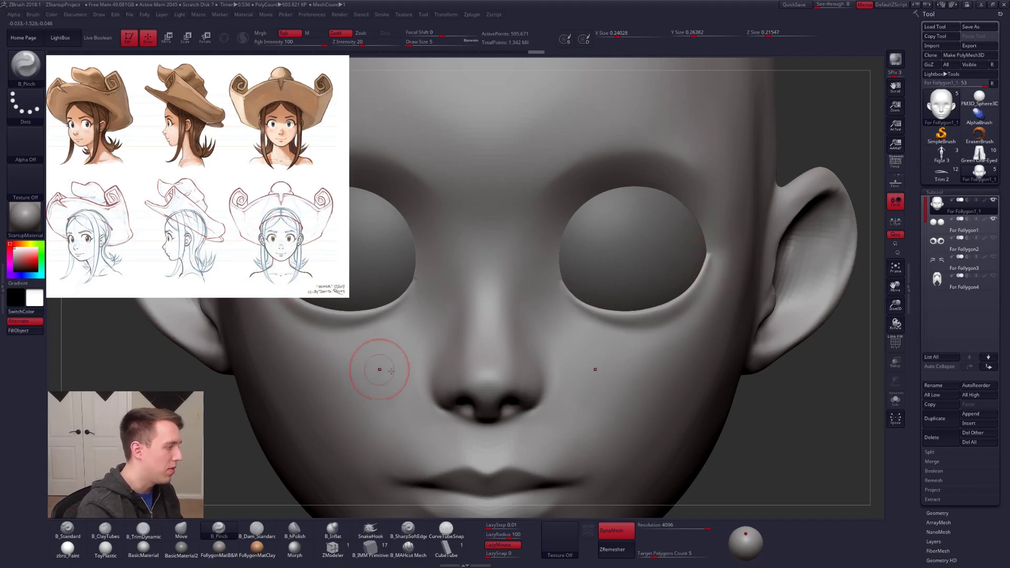
key(ctrl+z)
Step: Flatten the lower eyelids' outer ends with B_TrimDynamic and smooth their lower edges into the cheeks
key(3)
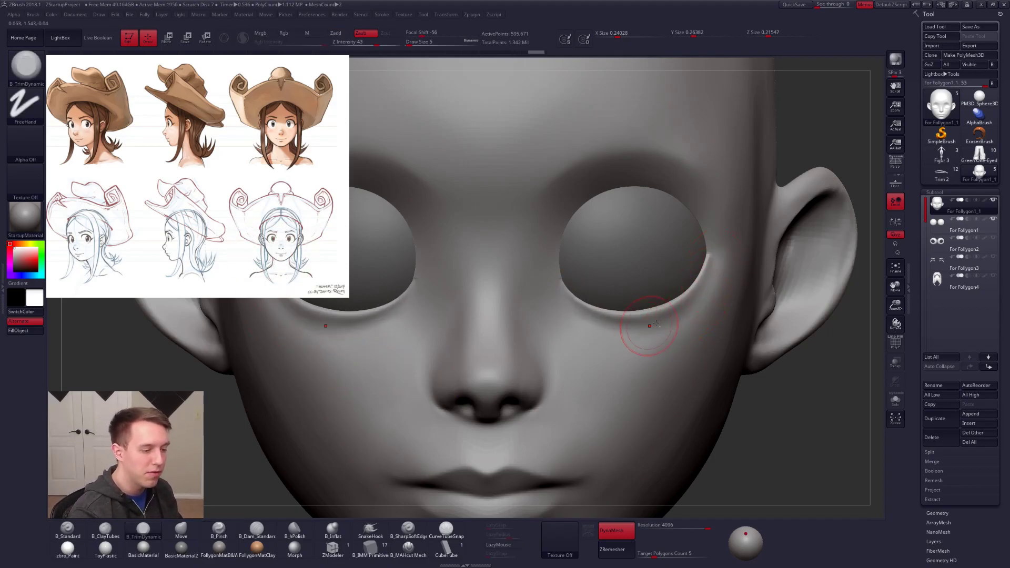
mouse_move(706, 286)
mouse_down()
mouse_move(652, 317)
mouse_move(569, 300)
mouse_move(610, 325)
mouse_move(706, 286)
mouse_up()
key(alt+s)
mouse_move(610, 334)
right_down()
mouse_move(652, 335)
mouse_move(550, 321)
right_up()
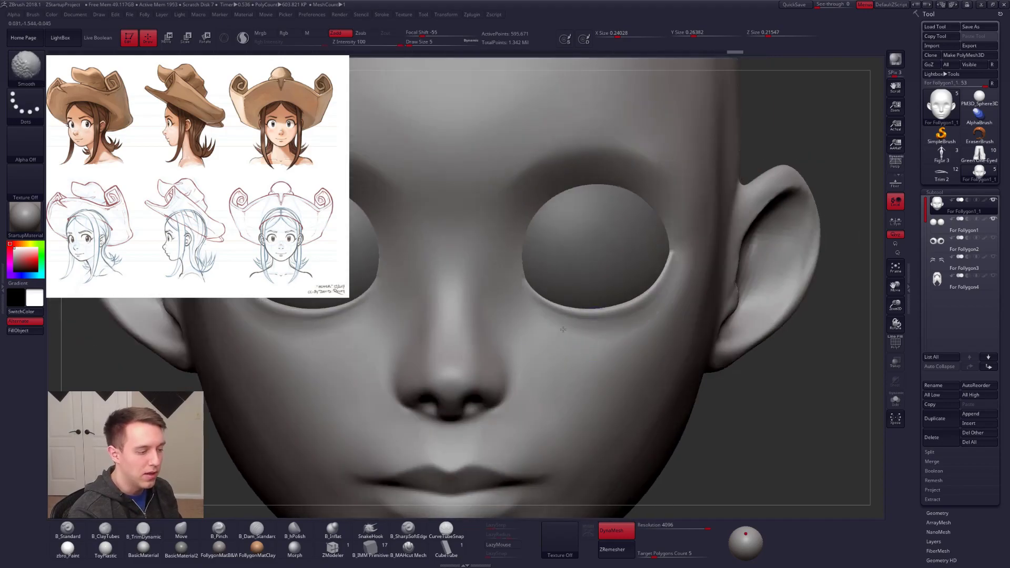
drag(549, 321, 601, 344)
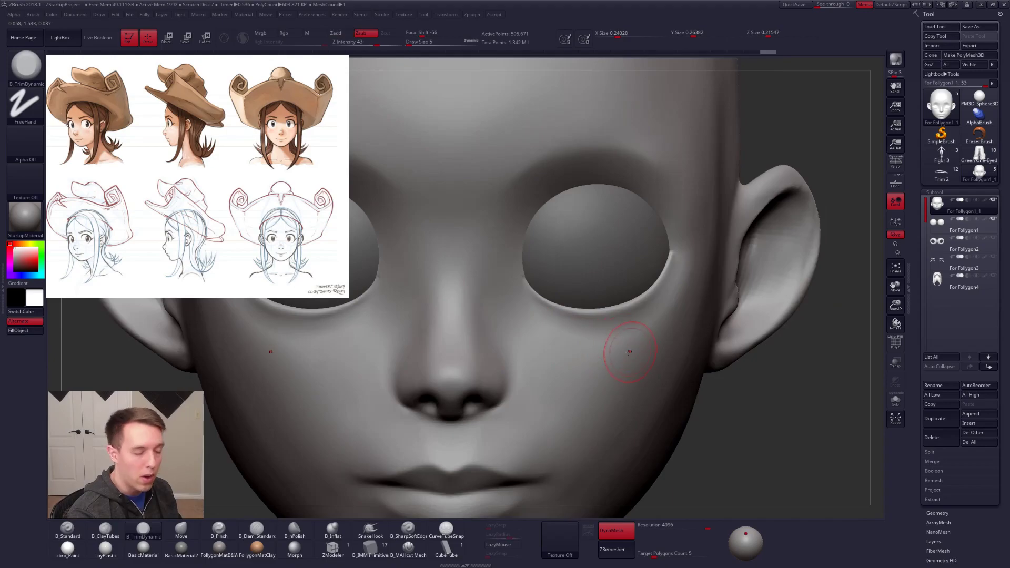
Step: Adjust the side of the forehead and the brow with the Move brush, reducing its size to 21
key(f)
mouse_move(647, 363)
right_down()
mouse_move(642, 418)
mouse_move(628, 372)
right_up()
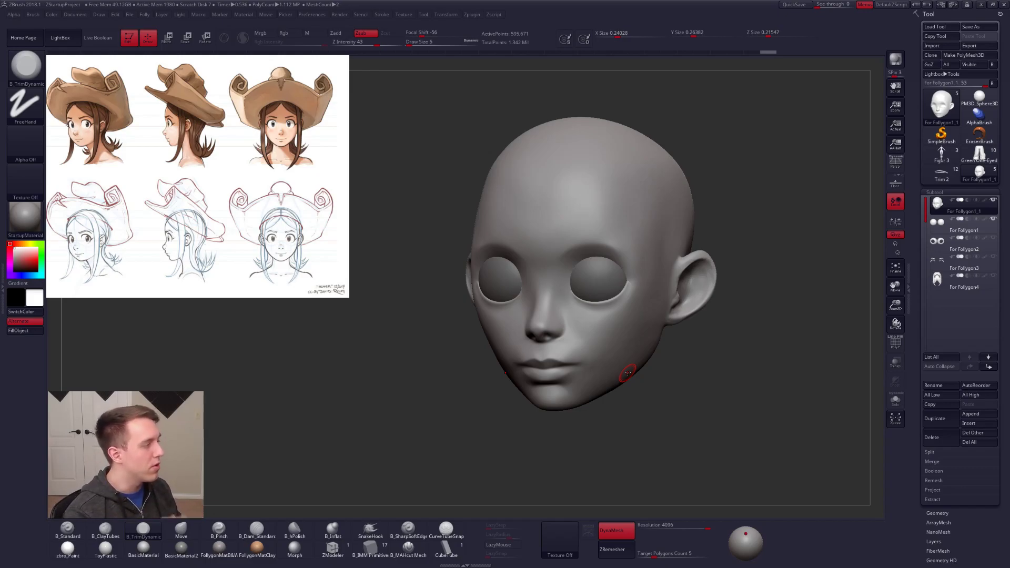
key(b)
key(m)
key(v)
key(space)
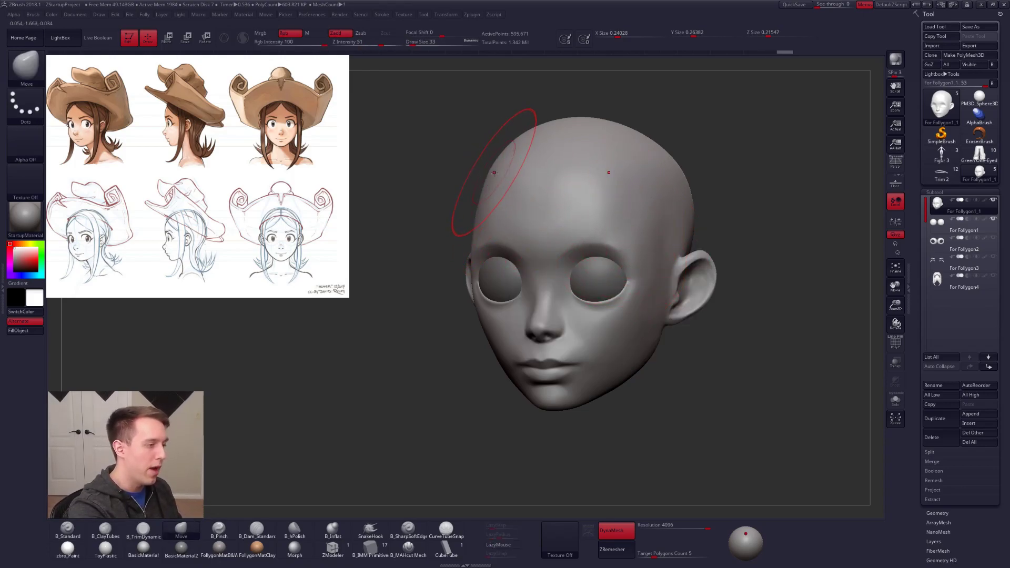
drag(479, 200, 529, 176)
mouse_move(543, 304)
right_down()
mouse_move(595, 312)
mouse_move(532, 317)
mouse_move(541, 334)
mouse_move(601, 310)
right_up()
key(space)
drag(551, 242, 545, 242)
mouse_move(548, 229)
alt+right_down()
mouse_move(597, 257)
mouse_move(581, 248)
mouse_move(577, 273)
mouse_move(618, 270)
alt+right_up()
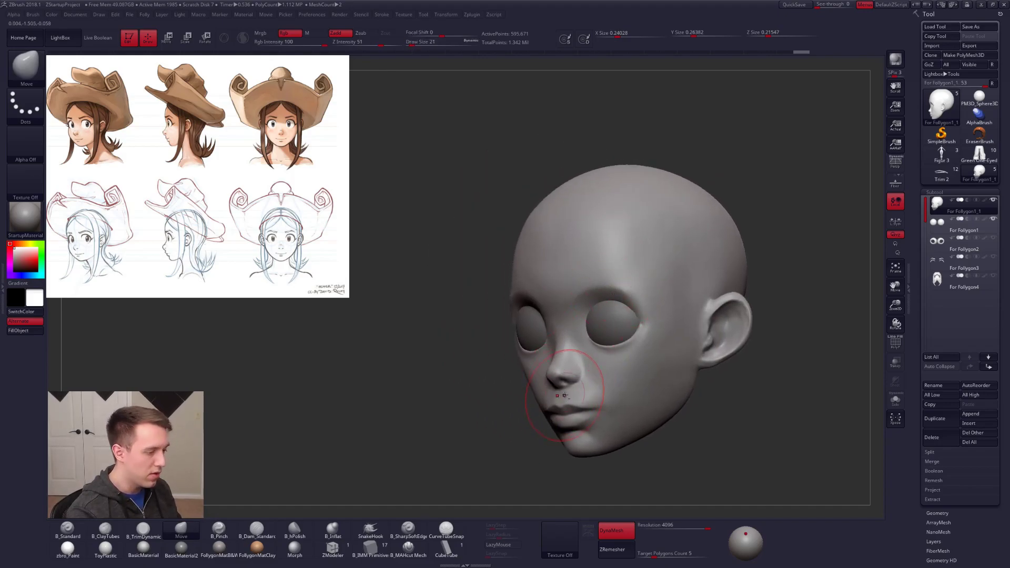
alt+right_drag(553, 423, 556, 409)
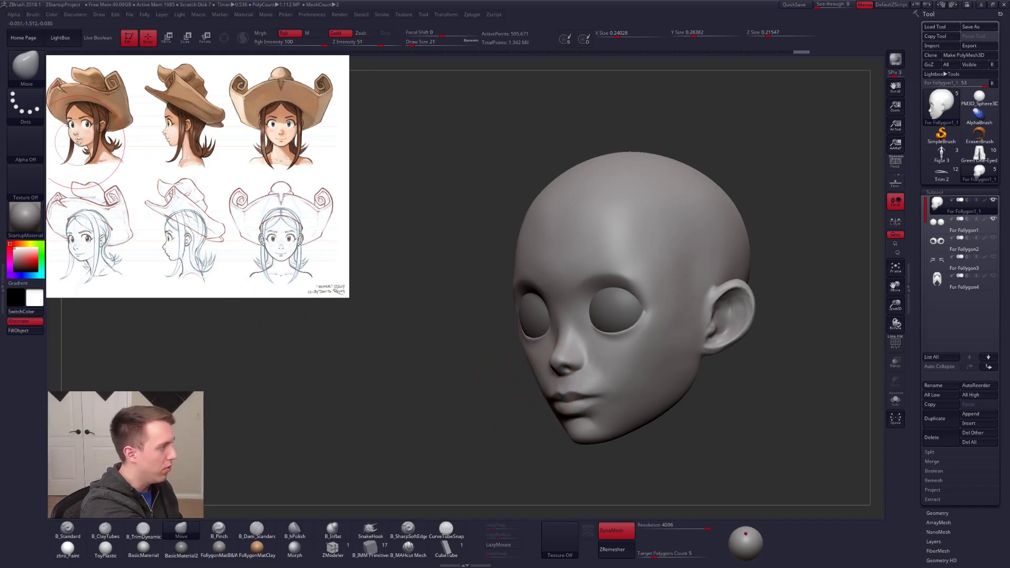
Step: Build up volume on the cheeks between the eyes, mouth and ears with B_ClayTubes at size 21
right_drag(408, 349, 563, 361)
alt+right_drag(481, 368, 545, 328)
key(2)
drag(556, 322, 525, 352)
mouse_move(576, 332)
mouse_down()
mouse_move(526, 342)
mouse_move(548, 384)
mouse_up()
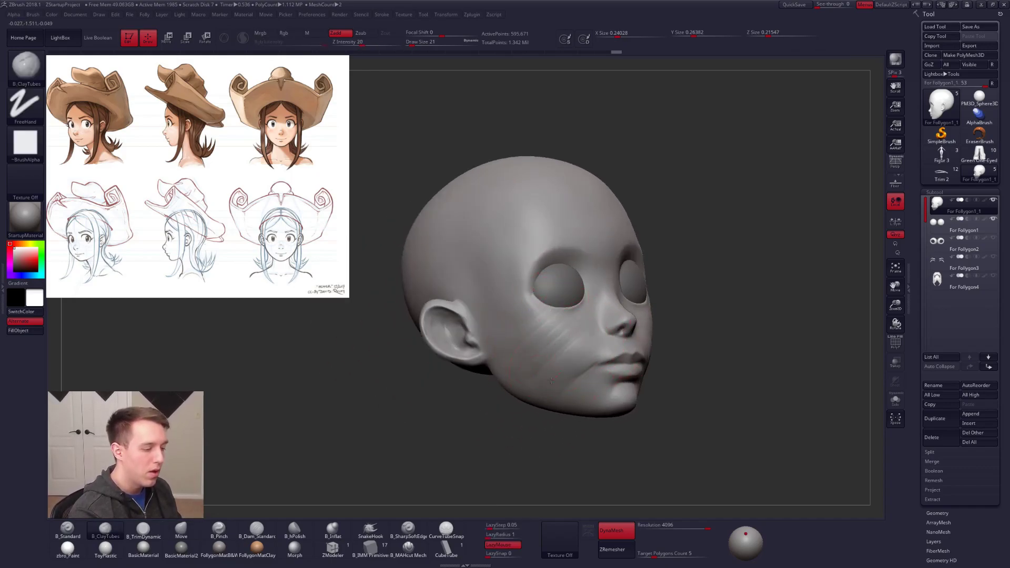
mouse_move(524, 337)
right_down()
mouse_move(559, 357)
mouse_move(603, 349)
mouse_move(550, 354)
right_up()
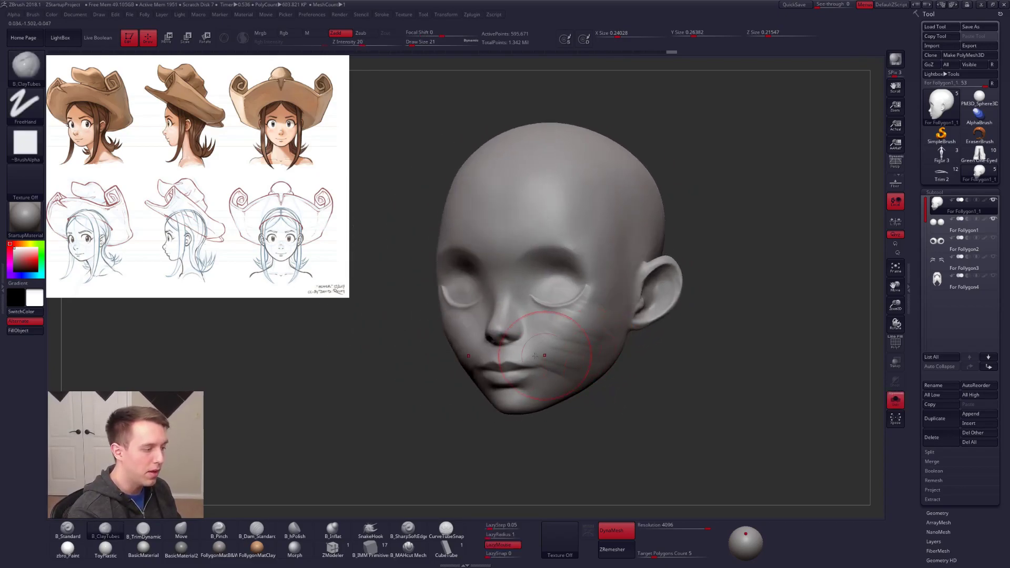
right_drag(455, 346, 461, 317)
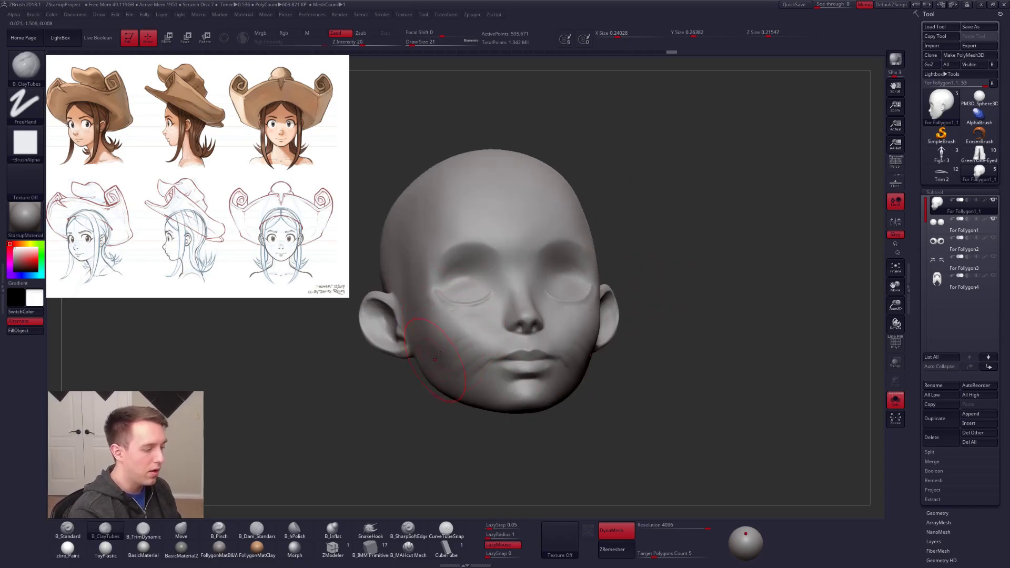
drag(431, 337, 471, 355)
mouse_move(552, 358)
right_down()
mouse_move(467, 368)
mouse_move(480, 361)
mouse_move(456, 344)
mouse_move(456, 314)
mouse_move(431, 341)
mouse_move(417, 338)
mouse_move(542, 331)
mouse_move(579, 312)
right_up()
Step: Reshape the eye sockets' outer and upper edges from the side and front with the Move brush at size 18
key(b)
key(m)
key(v)
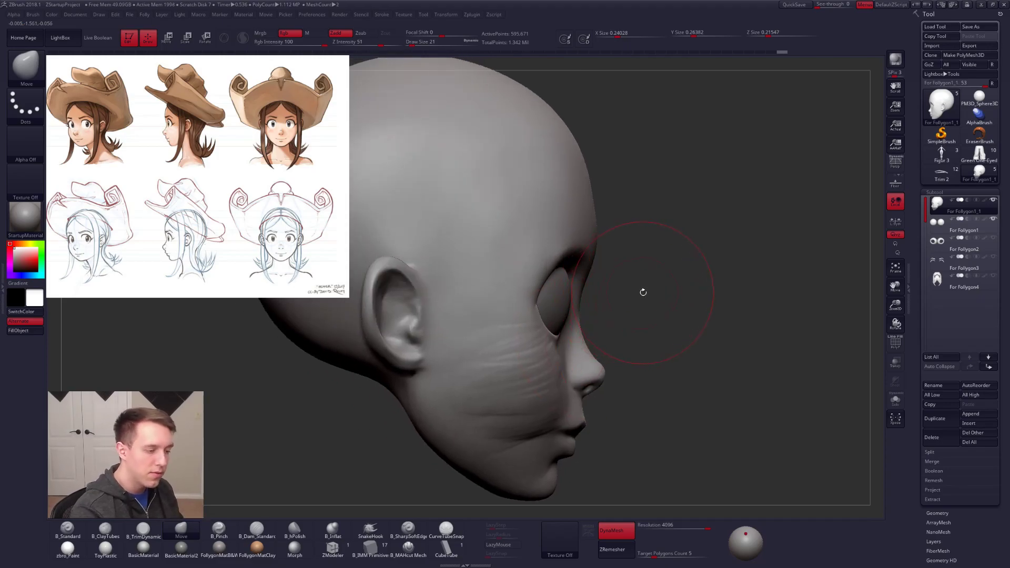
key(space)
key(space)
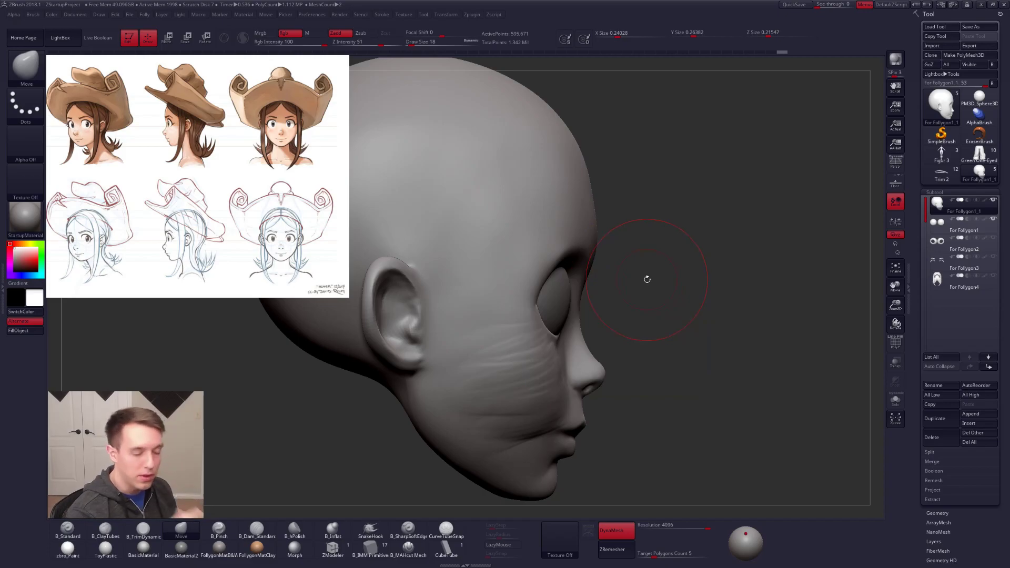
drag(530, 303, 542, 287)
drag(679, 321, 447, 316)
mouse_move(626, 334)
alt+right_down()
mouse_move(594, 346)
mouse_move(628, 354)
mouse_move(584, 330)
alt+right_up()
mouse_move(574, 343)
mouse_down()
mouse_move(519, 337)
mouse_move(523, 348)
mouse_up()
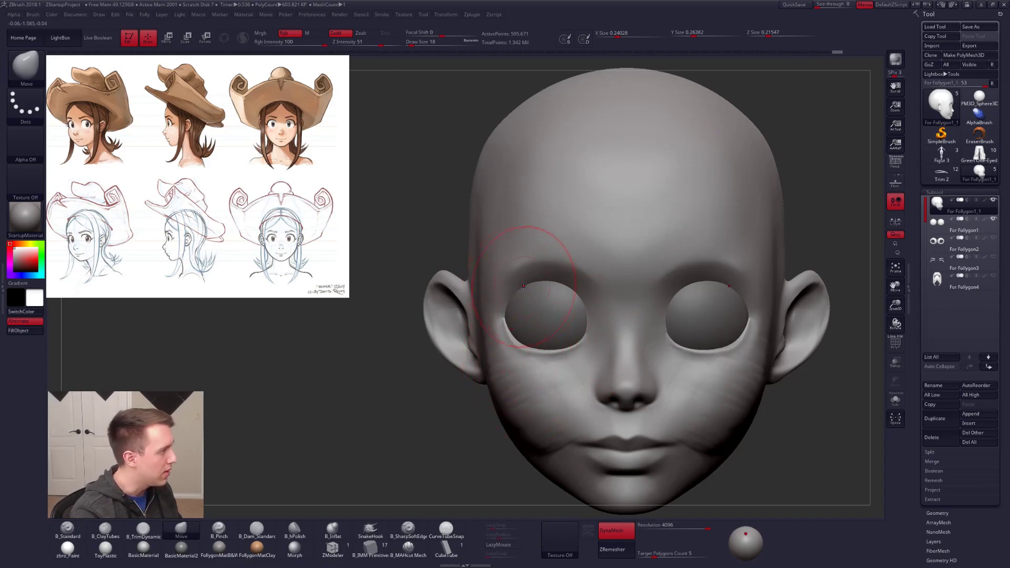
drag(528, 290, 527, 307)
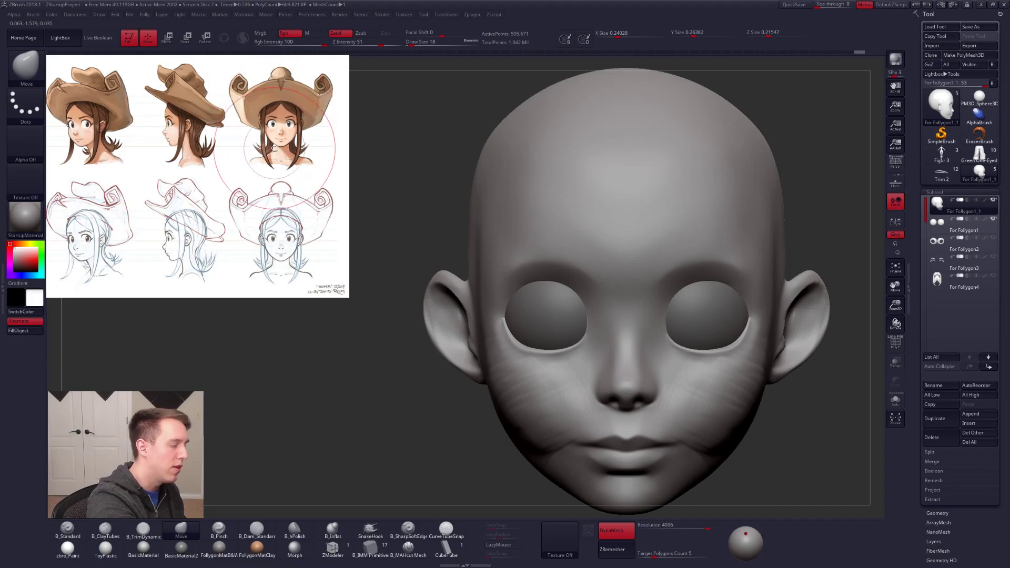
Step: Enlarge the reference image and centre it on the girl's front-view face
key(z)
drag(322, 167, 416, 250)
drag(433, 203, 484, 295)
mouse_move(426, 147)
mouse_down()
mouse_move(525, 243)
mouse_move(606, 287)
mouse_move(532, 282)
mouse_move(649, 309)
mouse_move(605, 287)
mouse_up()
key(z)
Step: Set the brush size to 7, trace the eye's boxy outline over the enlarged reference, and hide the reference
key(space)
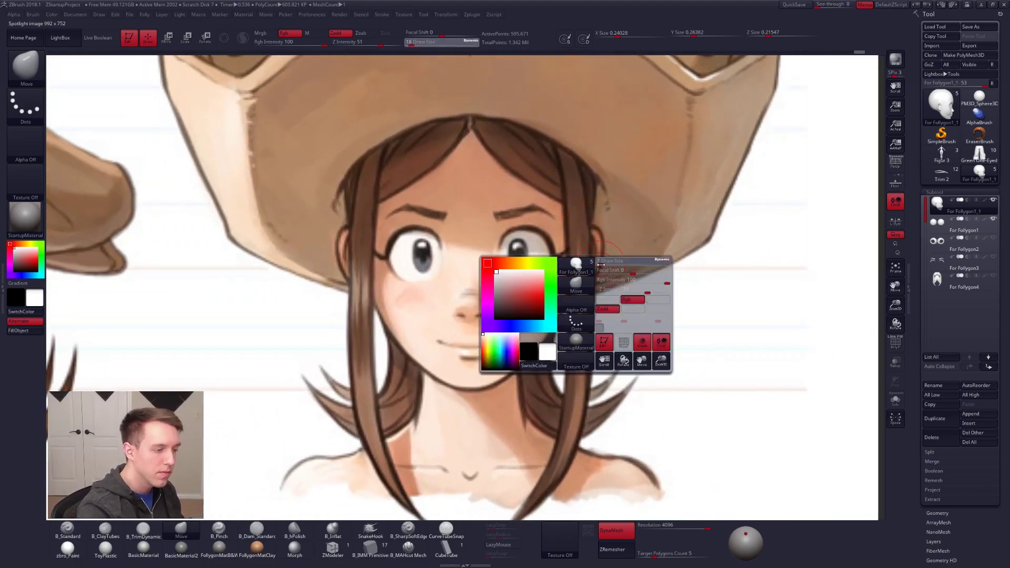
mouse_move(498, 255)
ctrl+mouse_down()
mouse_move(513, 232)
mouse_move(571, 271)
mouse_move(557, 335)
mouse_move(639, 347)
mouse_move(646, 363)
ctrl+mouse_up()
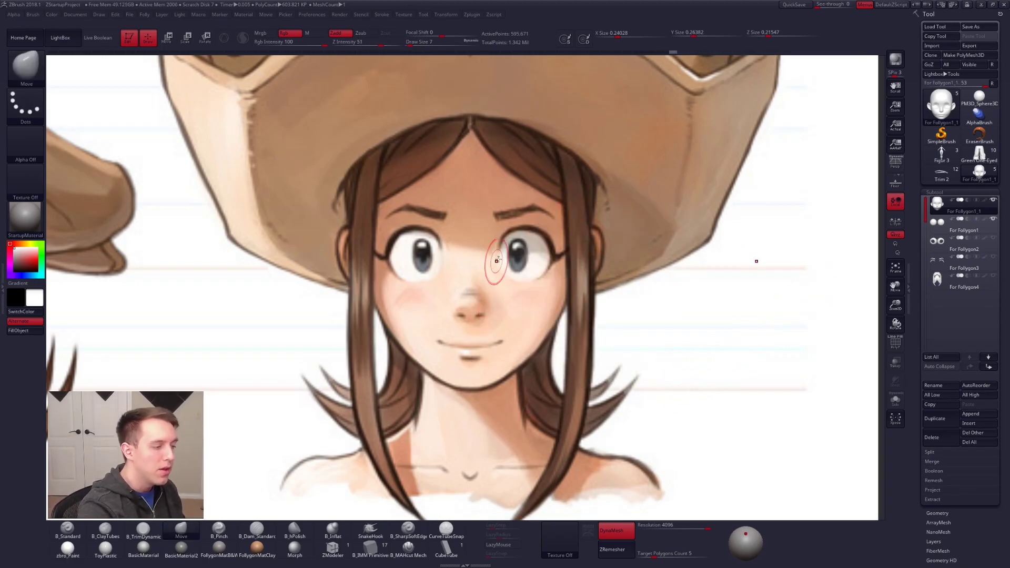
mouse_move(506, 236)
ctrl+mouse_down()
mouse_move(508, 276)
mouse_move(547, 282)
mouse_move(541, 232)
ctrl+mouse_up()
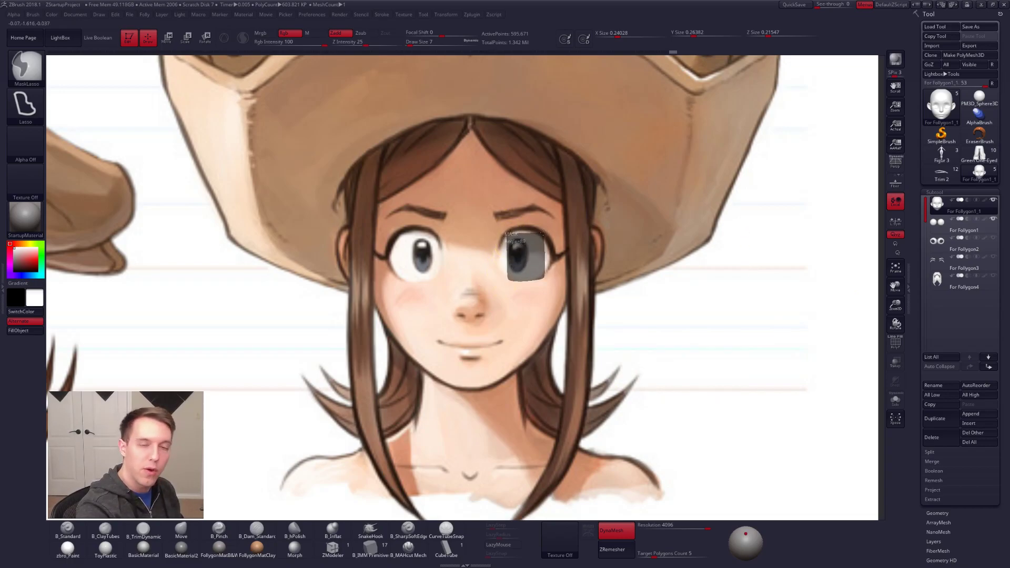
mouse_move(544, 234)
ctrl+mouse_down()
mouse_move(551, 258)
mouse_move(509, 259)
ctrl+mouse_up()
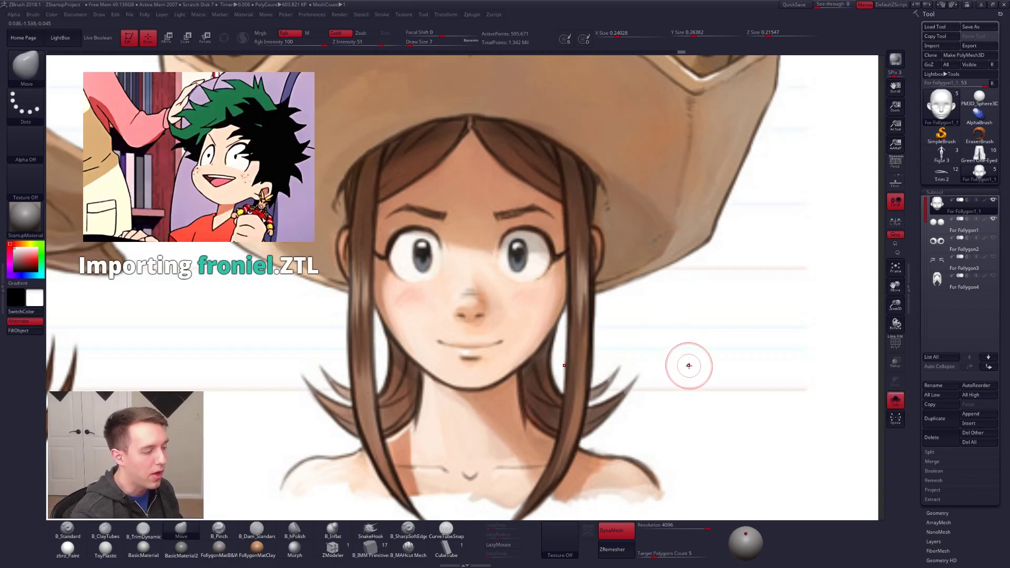
key(shift+z)
mouse_move(791, 337)
alt+mouse_down()
mouse_move(807, 384)
mouse_move(691, 335)
mouse_move(642, 350)
alt+mouse_up()
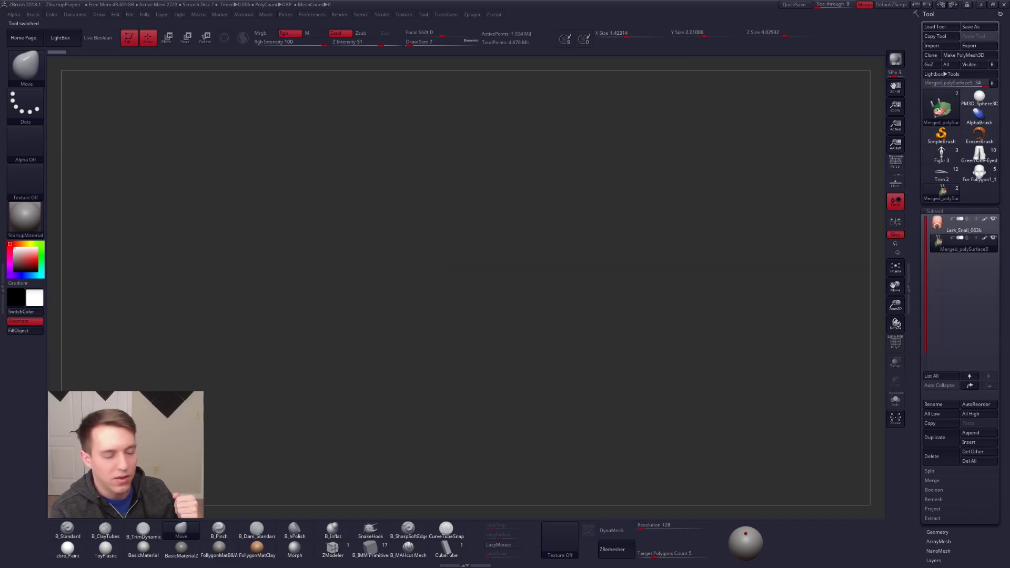
Step: Frame the imported snail model, orbit to a three-quarter view and turn on perspective distortion
key(f)
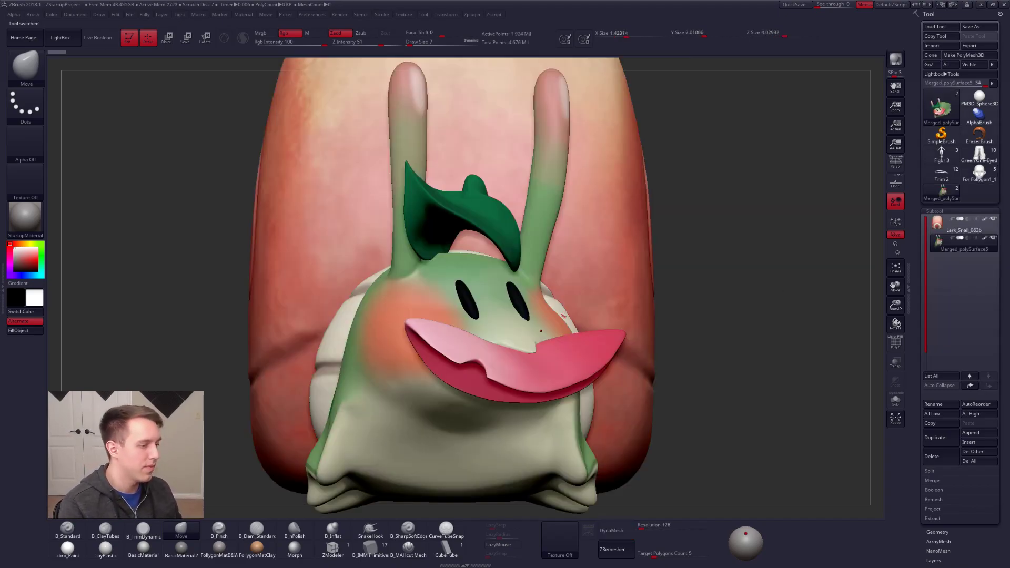
key(f)
drag(654, 255, 526, 263)
alt+drag(526, 263, 594, 260)
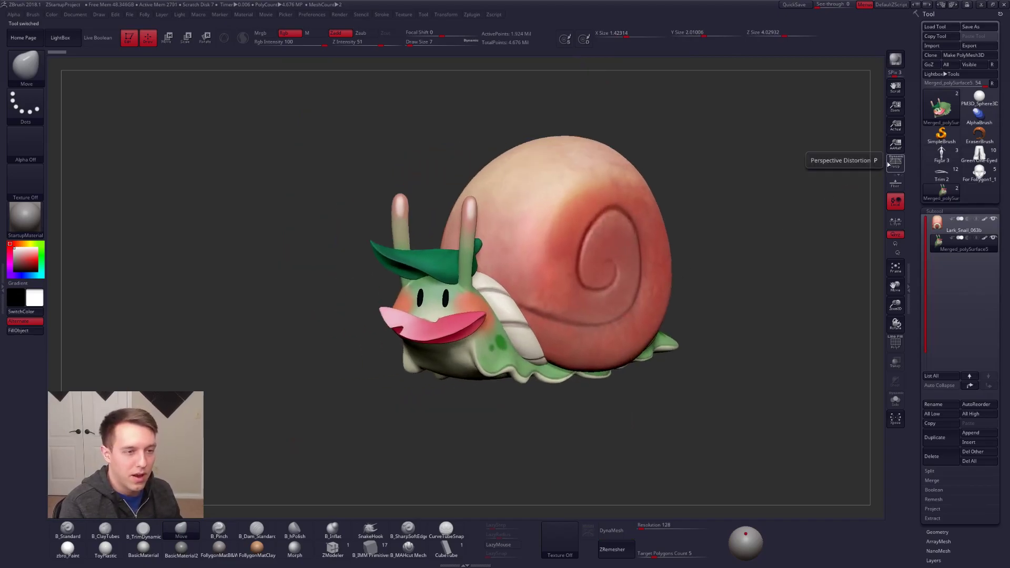
click(895, 162)
Step: Add the Snail-Eat texture to Spotlight as a reference image and close LightBox
click(560, 539)
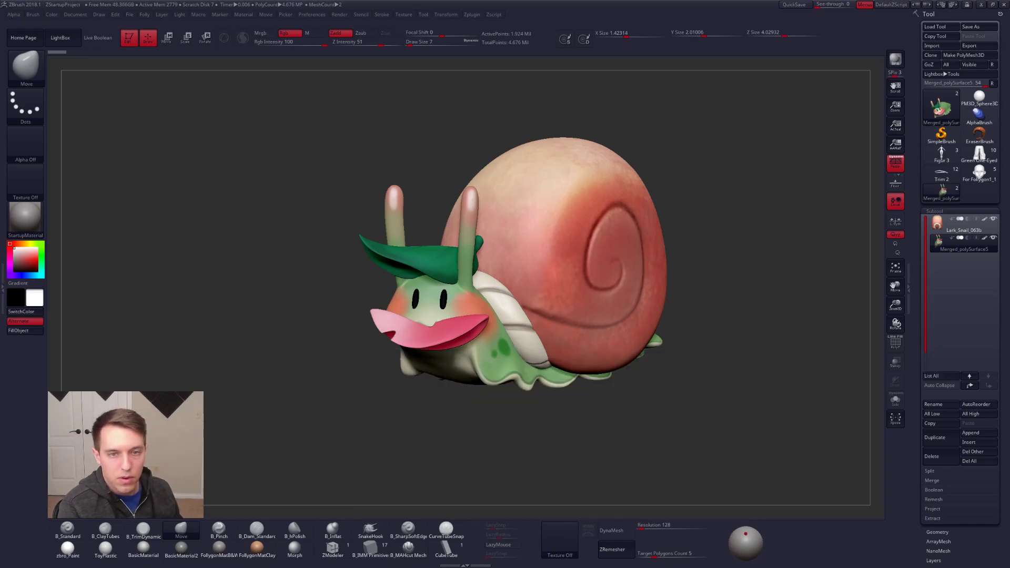
click(554, 544)
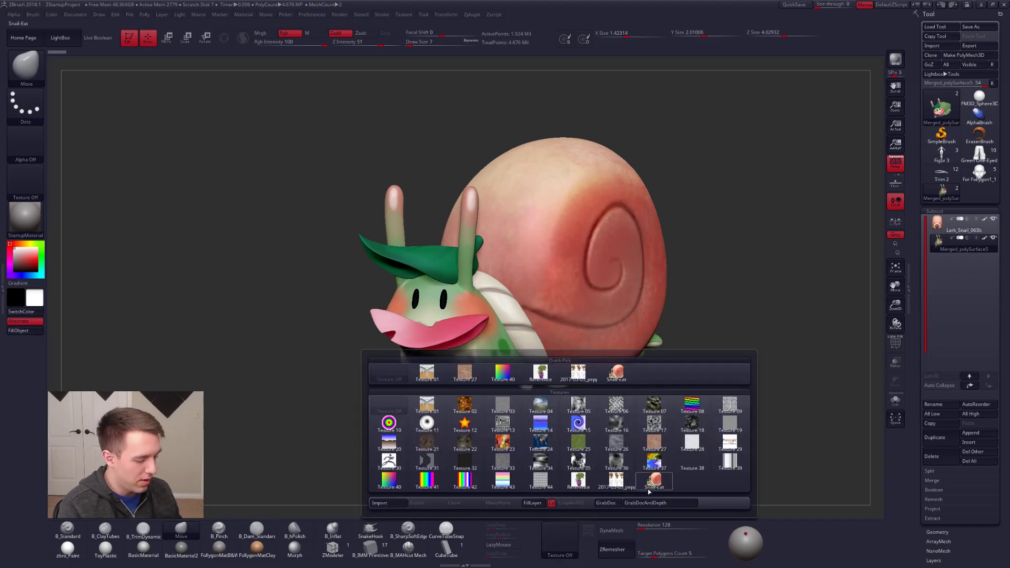
click(648, 483)
click(588, 530)
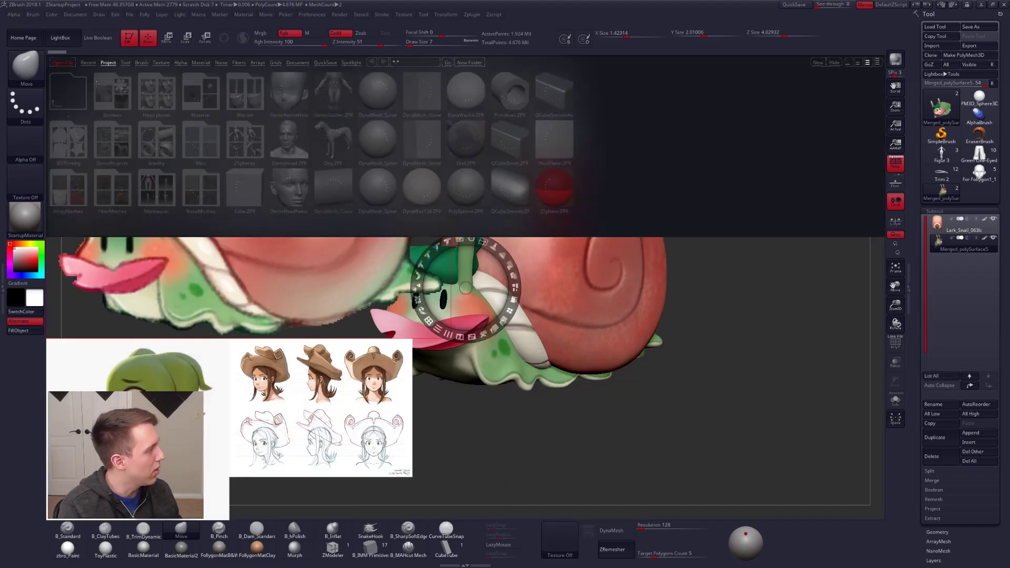
click(63, 38)
Step: Move the other reference images out of view and scale and place the snail reference beside the model
drag(583, 361, 556, 366)
drag(203, 380, 103, 369)
drag(306, 387, 64, 399)
drag(313, 299, 281, 294)
drag(417, 414, 307, 420)
drag(189, 222, 319, 224)
drag(334, 177, 301, 160)
drag(384, 211, 293, 172)
key(z)
drag(713, 304, 685, 317)
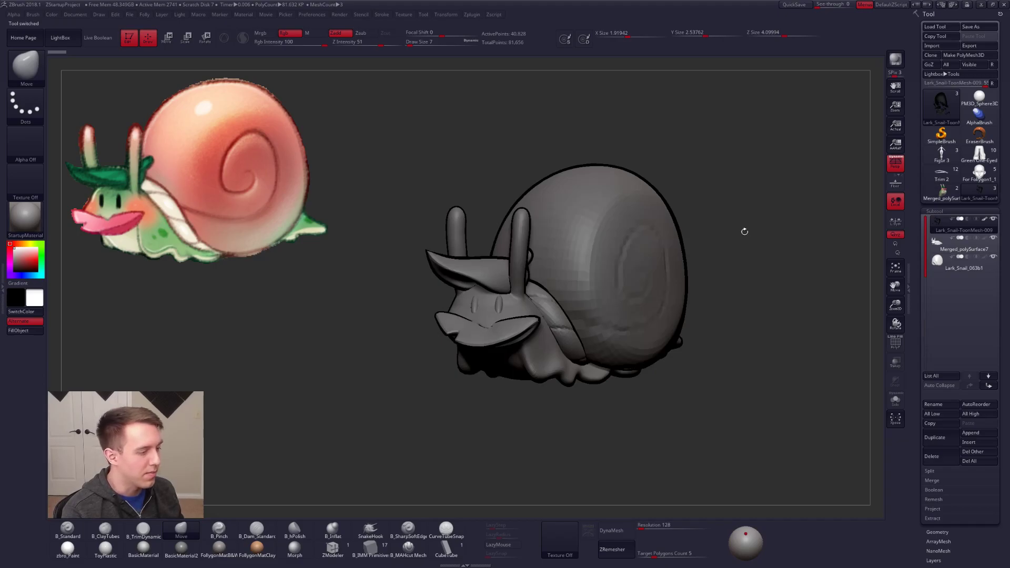
Step: Check the grey snail's Merged_polySurface7 body subtool and select the Lark_Snail-ToonMesh-009 subtool
click(937, 244)
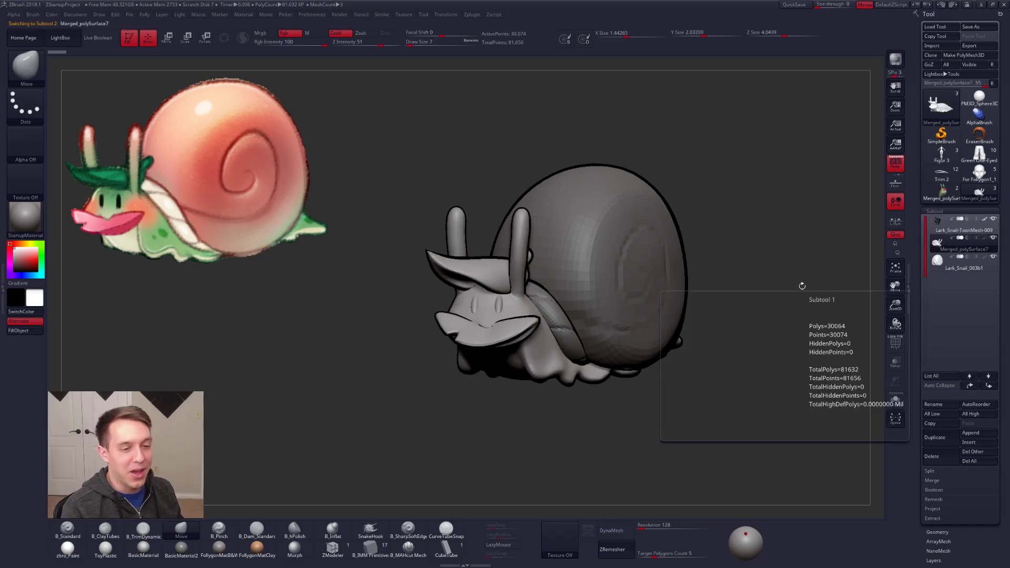
drag(736, 290, 734, 304)
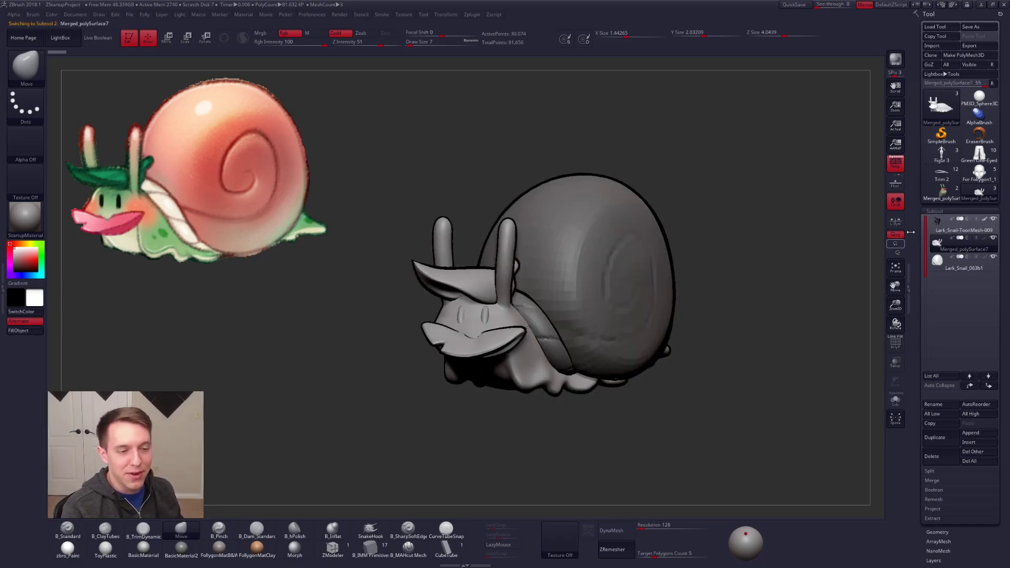
click(947, 227)
key(shift)
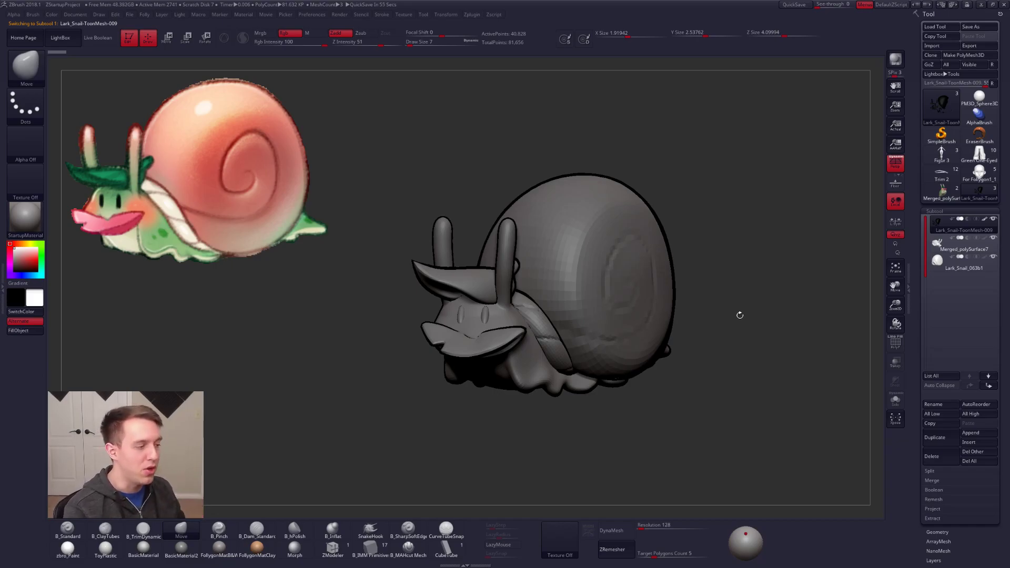
Step: Isolate the toon outline mesh and inspect its wireframe, polygroups and inward-facing surfaces
key(shift+f)
click(895, 400)
key(shift+f)
key(shift+f)
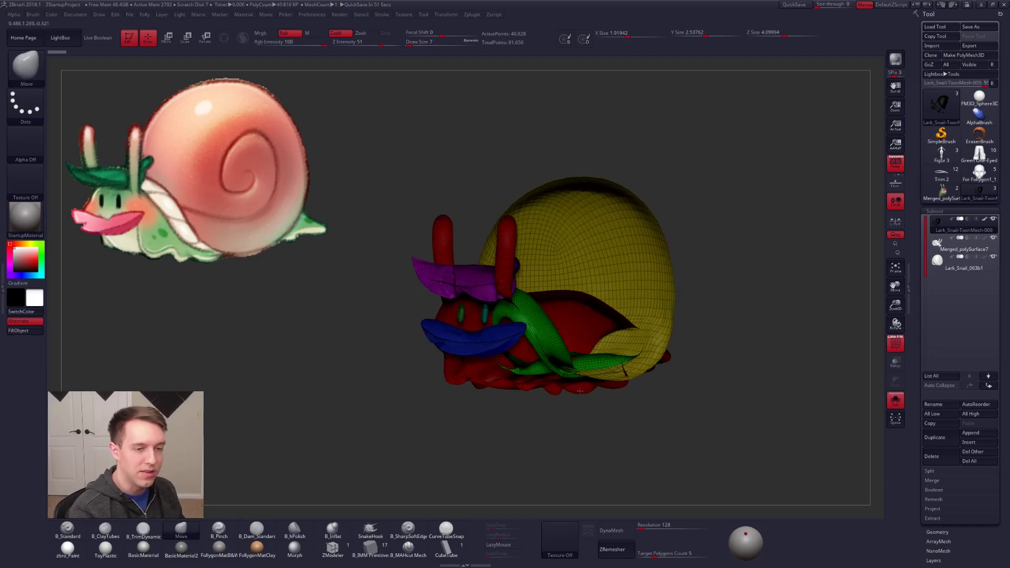
key(shift+f)
drag(557, 378, 578, 384)
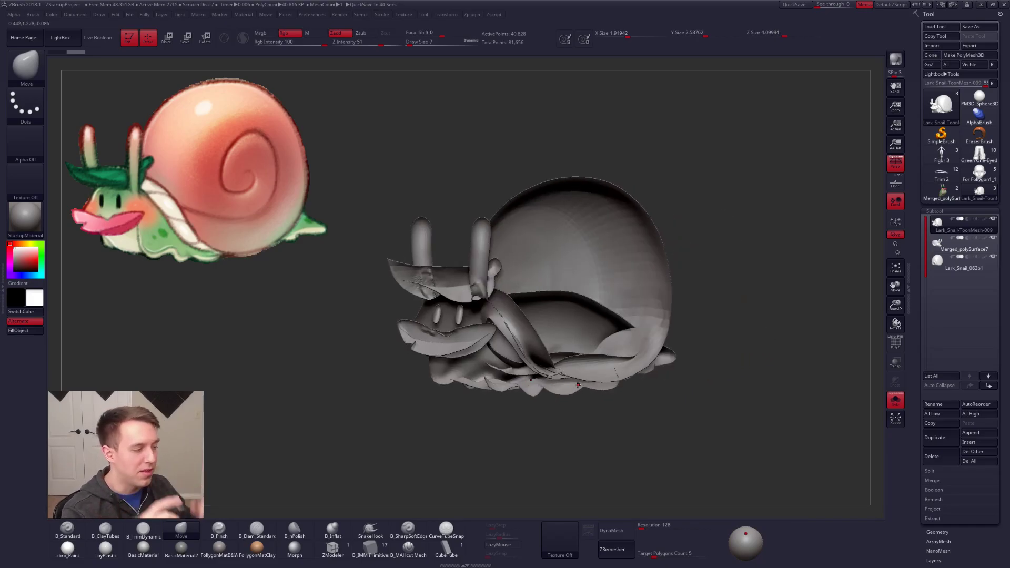
Step: Show all the snail's subtools again, select Merged_polySurface7 and hide the toon outline mesh
click(895, 399)
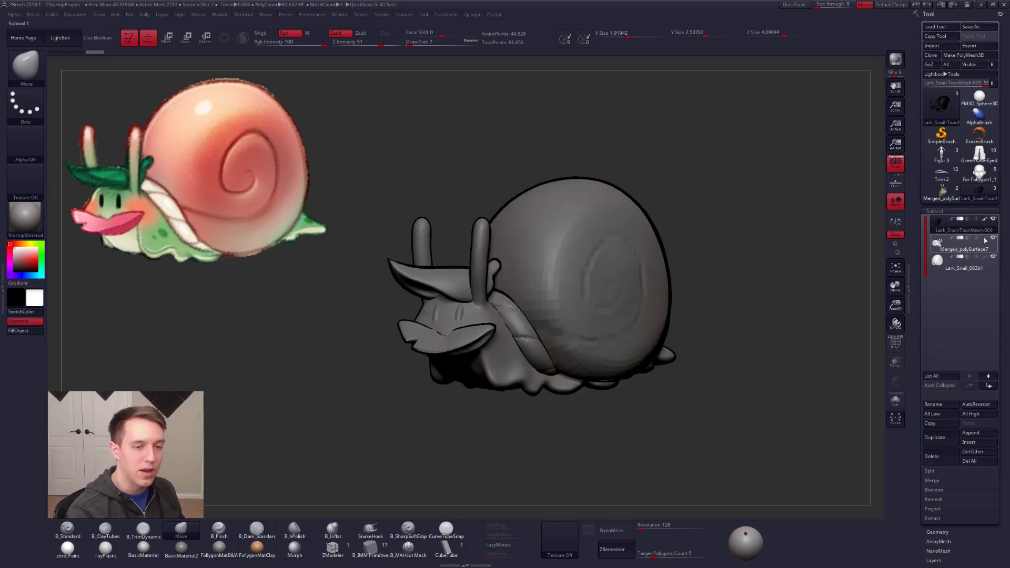
mouse_move(983, 246)
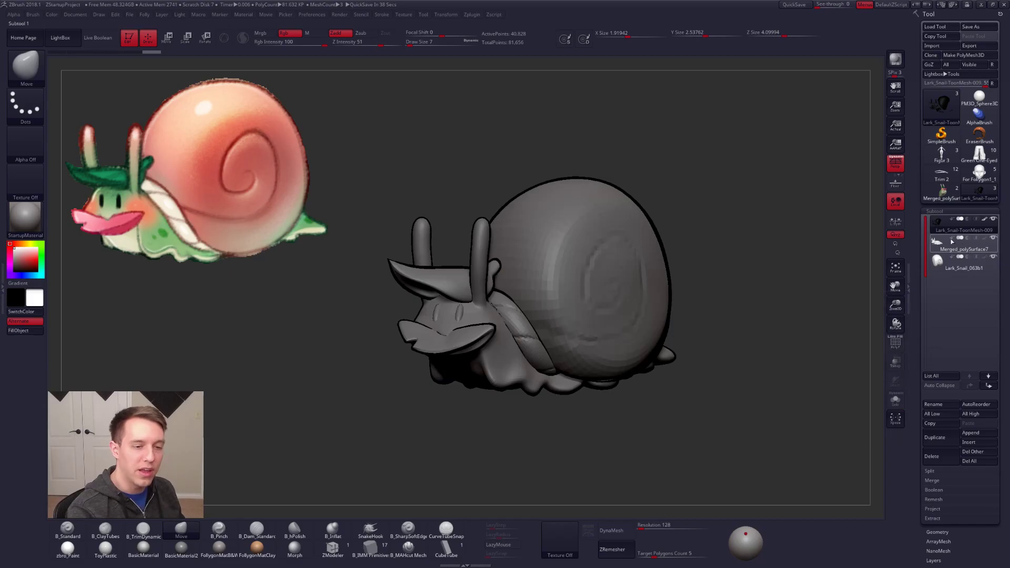
click(942, 248)
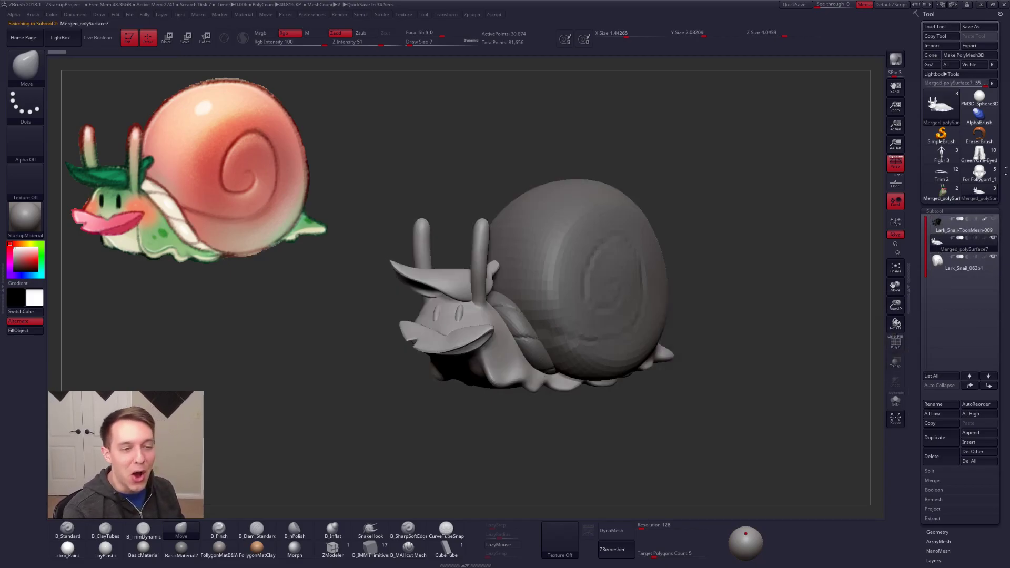
Step: Switch to the painted snail tool and check the BPR Filters in the render settings
click(941, 192)
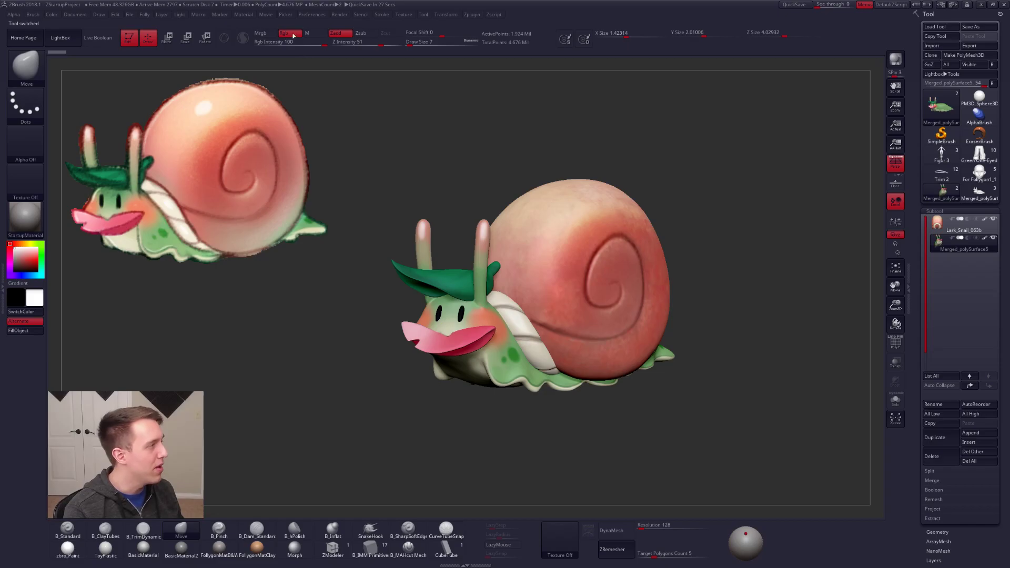
click(266, 15)
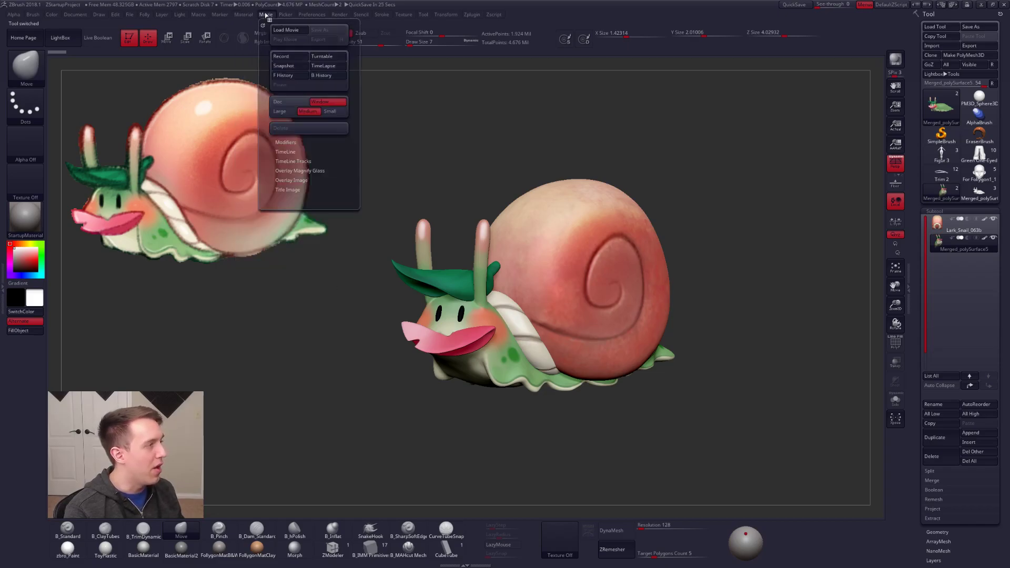
mouse_move(252, 14)
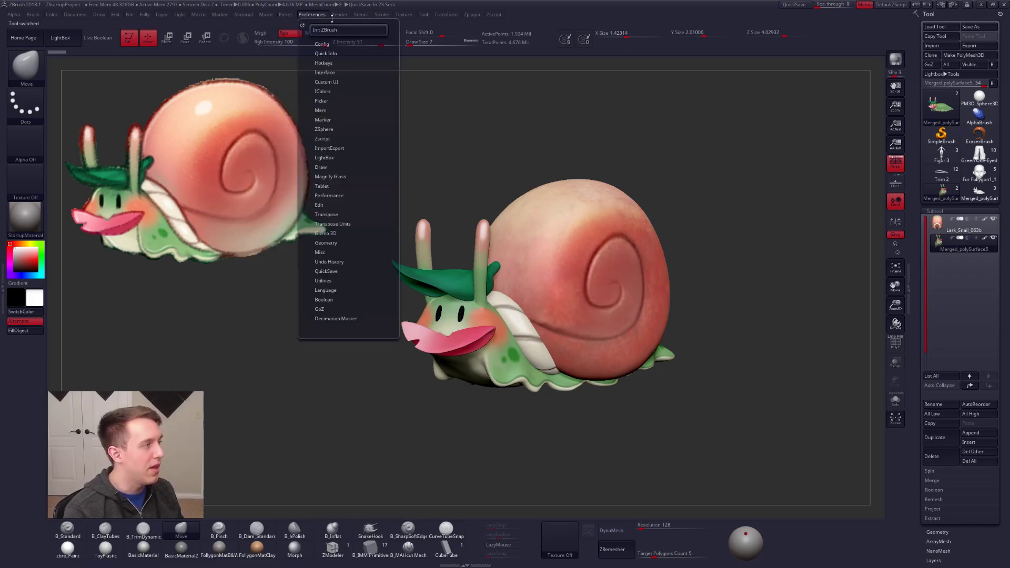
mouse_move(337, 15)
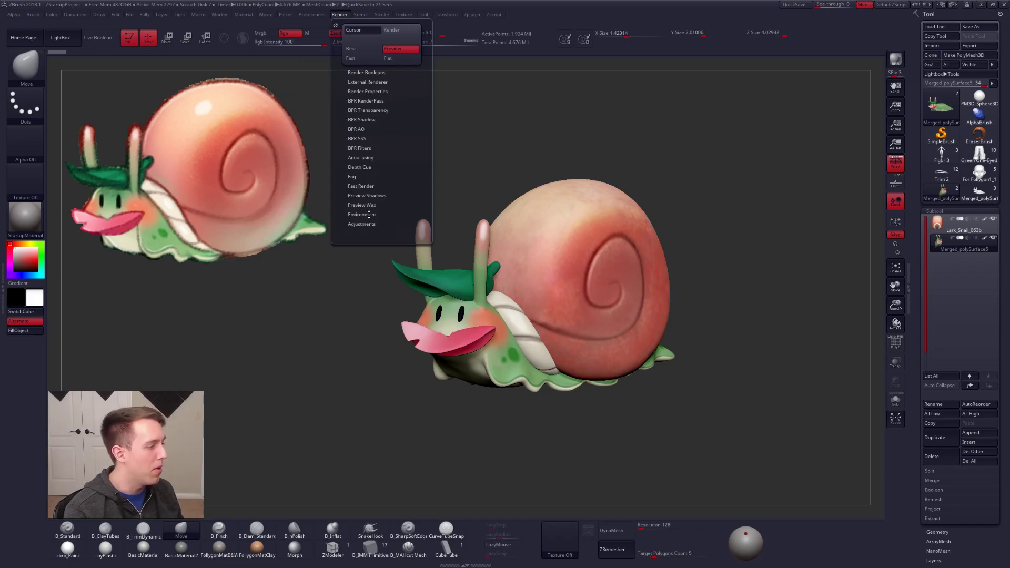
click(373, 148)
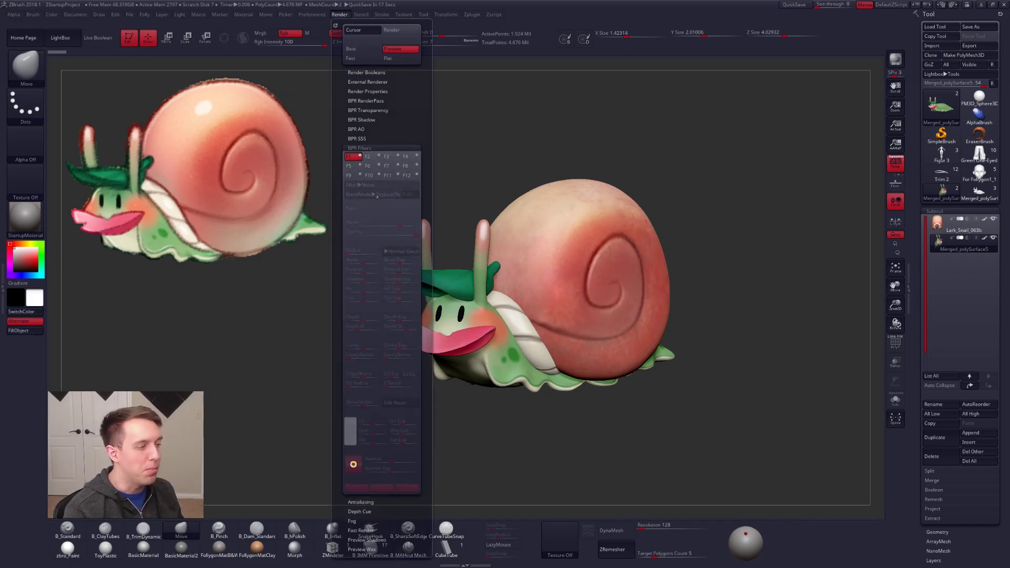
click(362, 148)
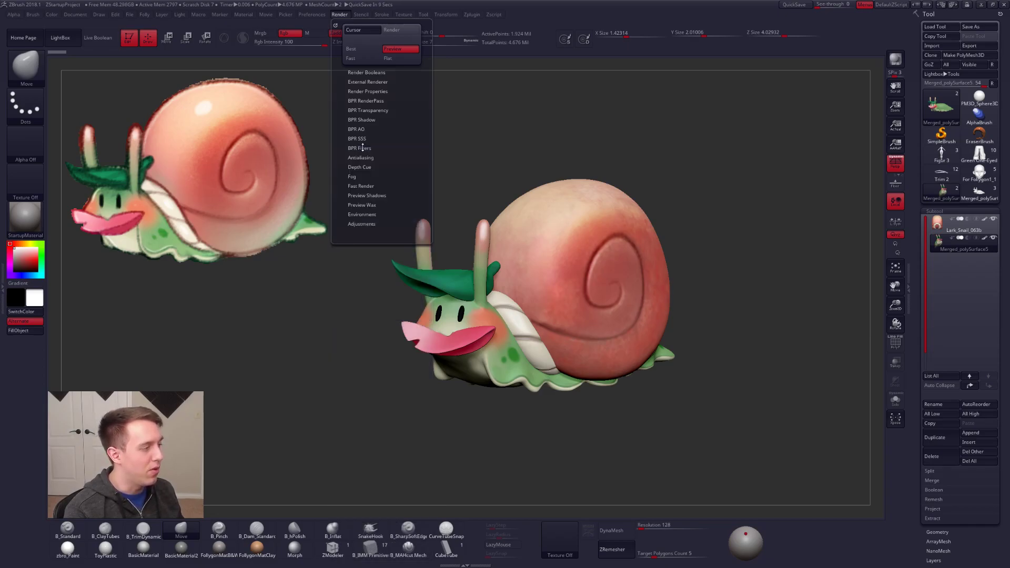
Step: Delete all subtools of the grey snail with the toon outline mesh and return to the painted snail tool
shift+click(940, 243)
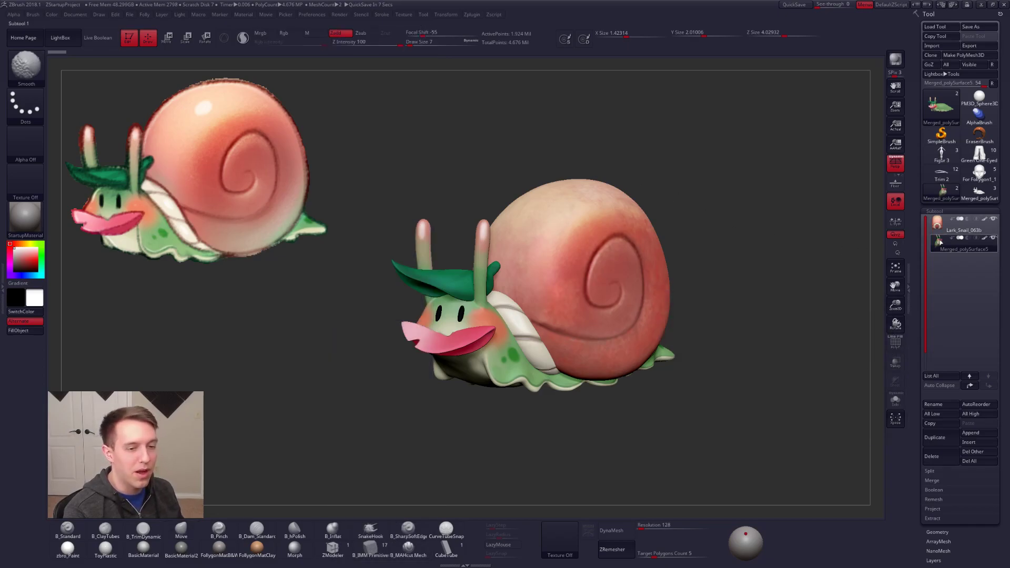
click(977, 193)
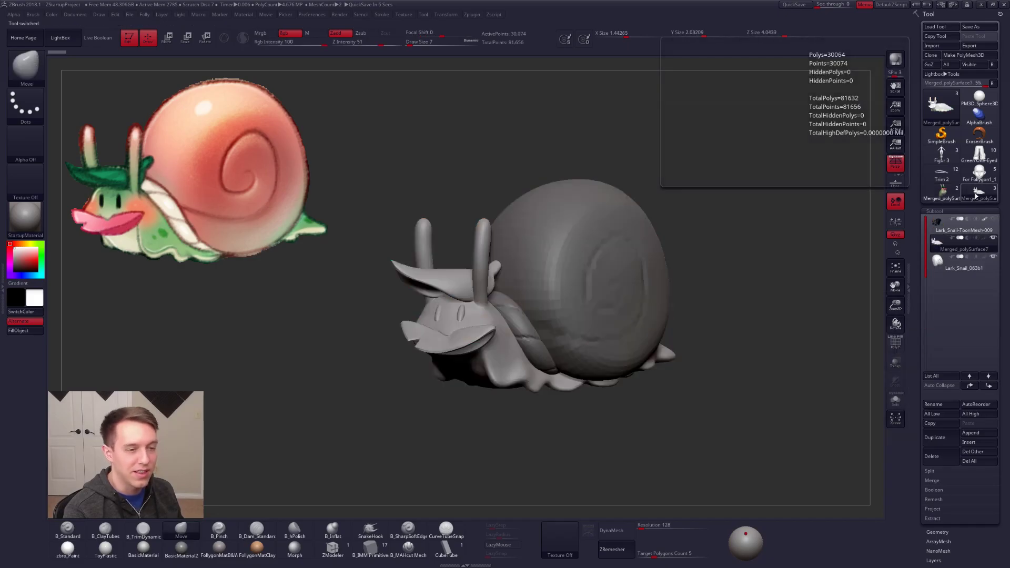
mouse_move(940, 242)
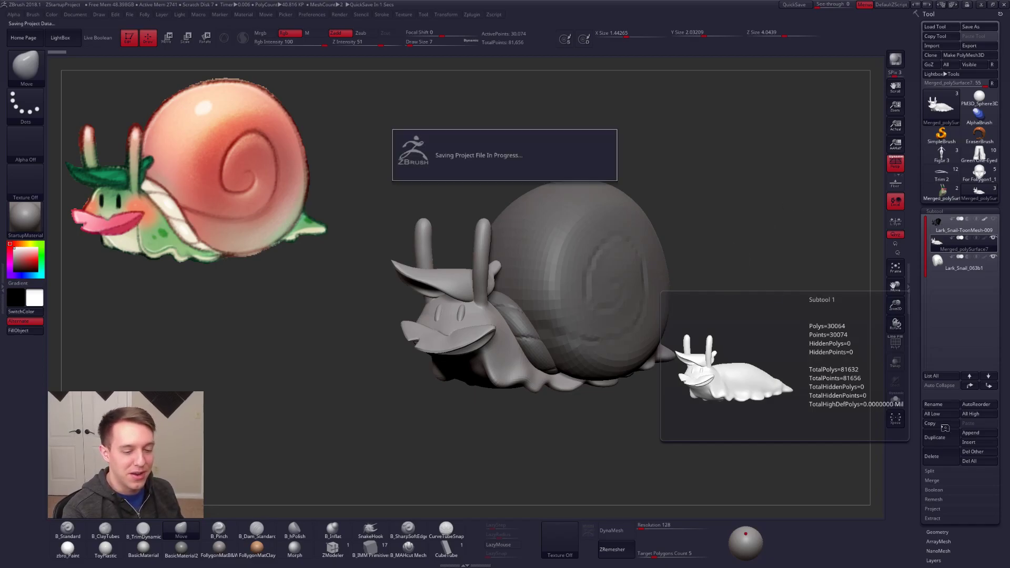
click(973, 463)
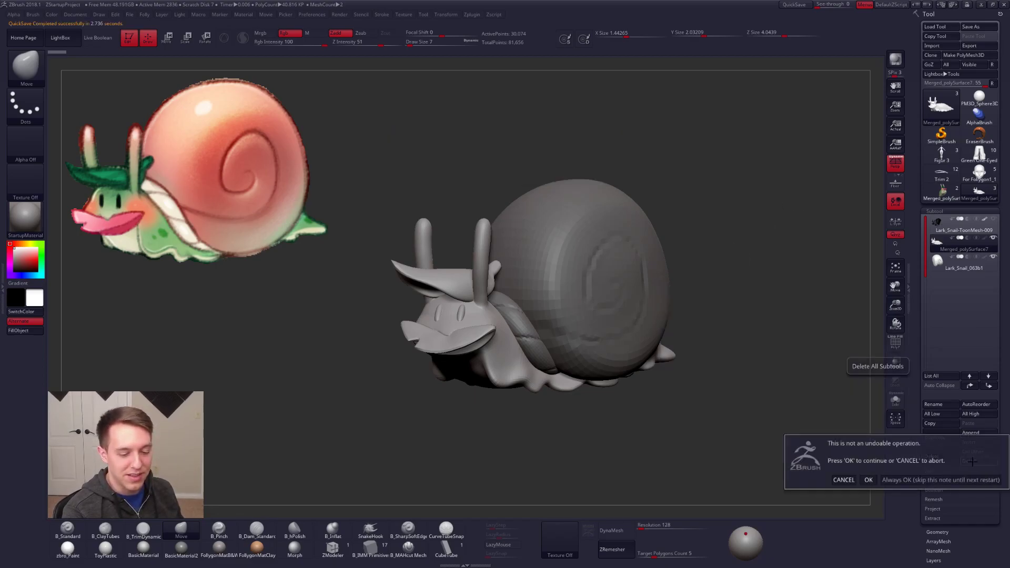
click(868, 481)
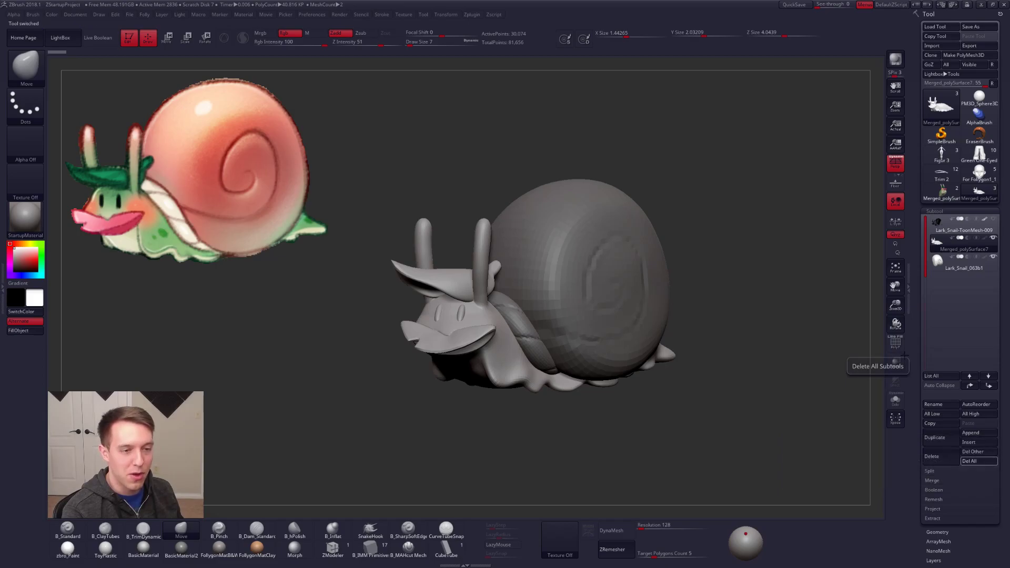
click(933, 197)
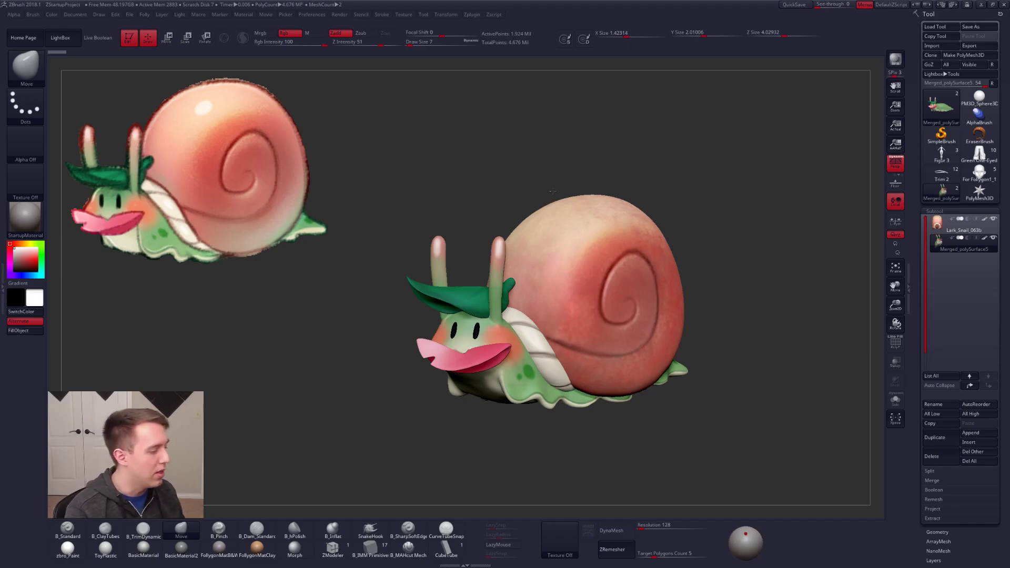
Step: Turn off the snail's polypaint to examine its plain grey forms from several angles, and turn the colour back on
drag(697, 244, 686, 197)
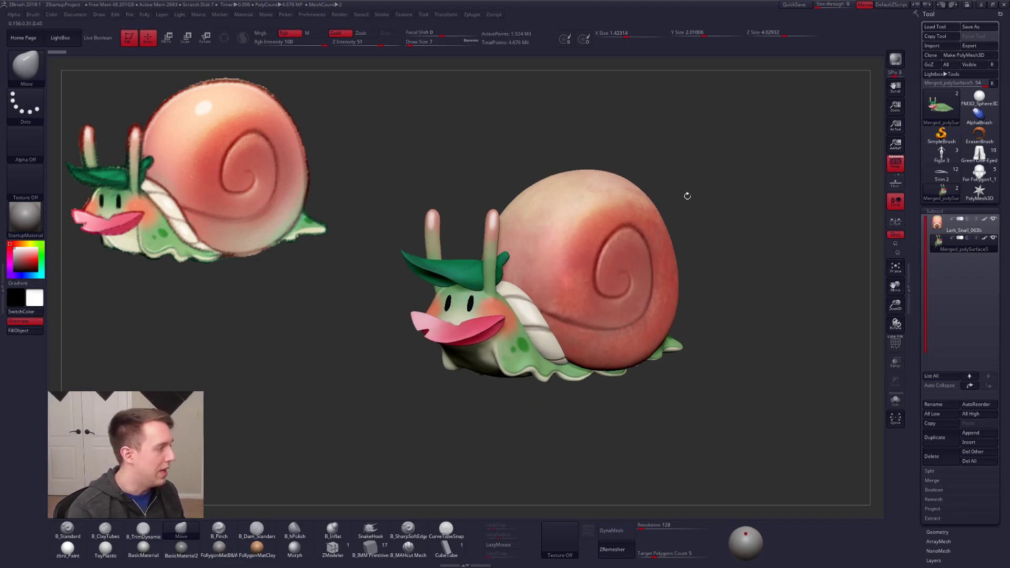
mouse_move(708, 317)
mouse_down()
mouse_move(723, 338)
mouse_move(698, 329)
mouse_up()
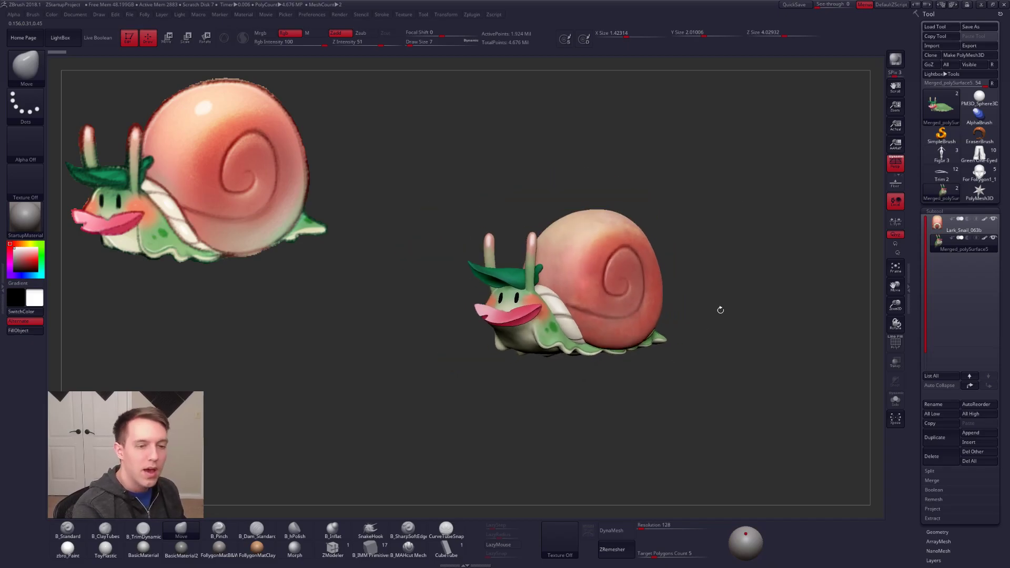
shift+click(985, 238)
alt+drag(720, 383, 655, 325)
mouse_move(453, 332)
mouse_down()
mouse_move(645, 319)
mouse_move(605, 330)
mouse_move(598, 344)
mouse_move(586, 338)
mouse_move(625, 348)
mouse_move(595, 349)
mouse_move(608, 358)
mouse_up()
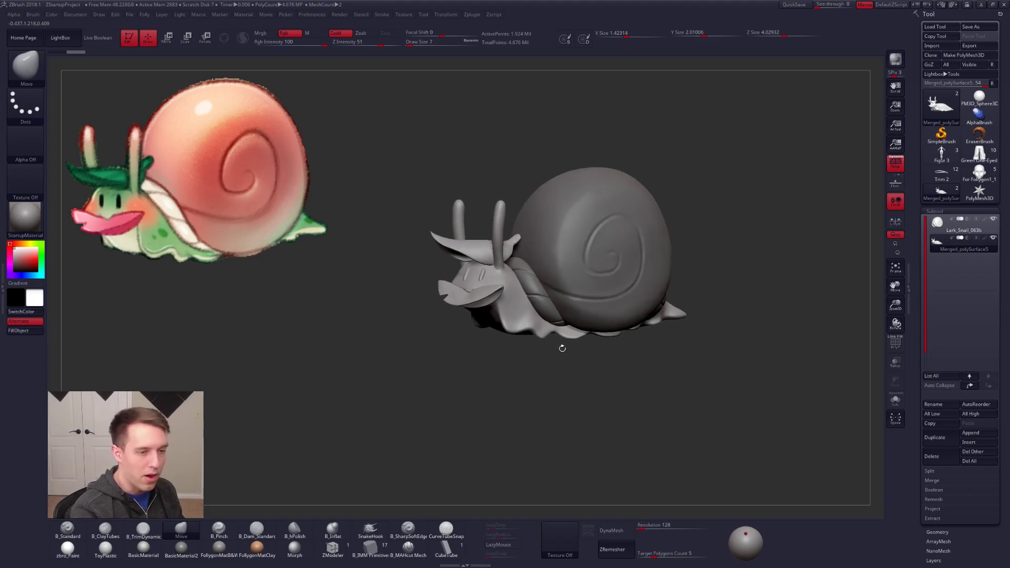
shift+click(981, 238)
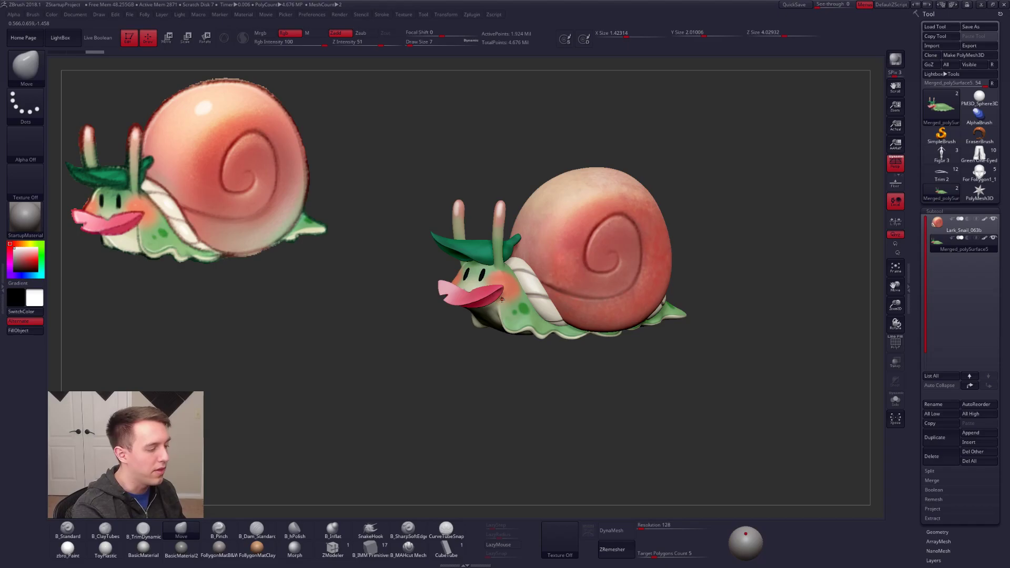
Step: Set the selection brush to SelectLasso
key(space)
key(ctrl+shift+f)
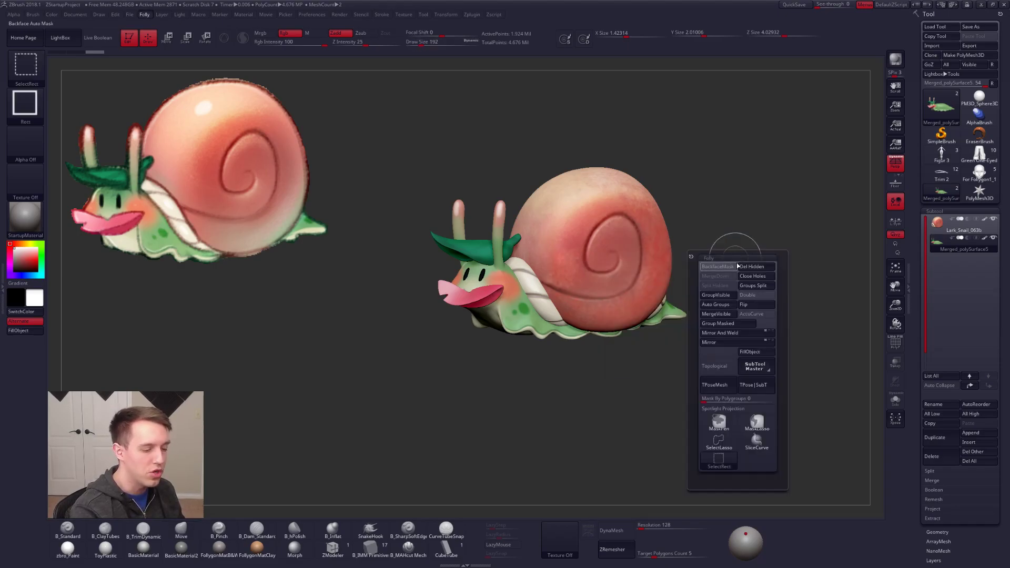
ctrl+shift+click(719, 442)
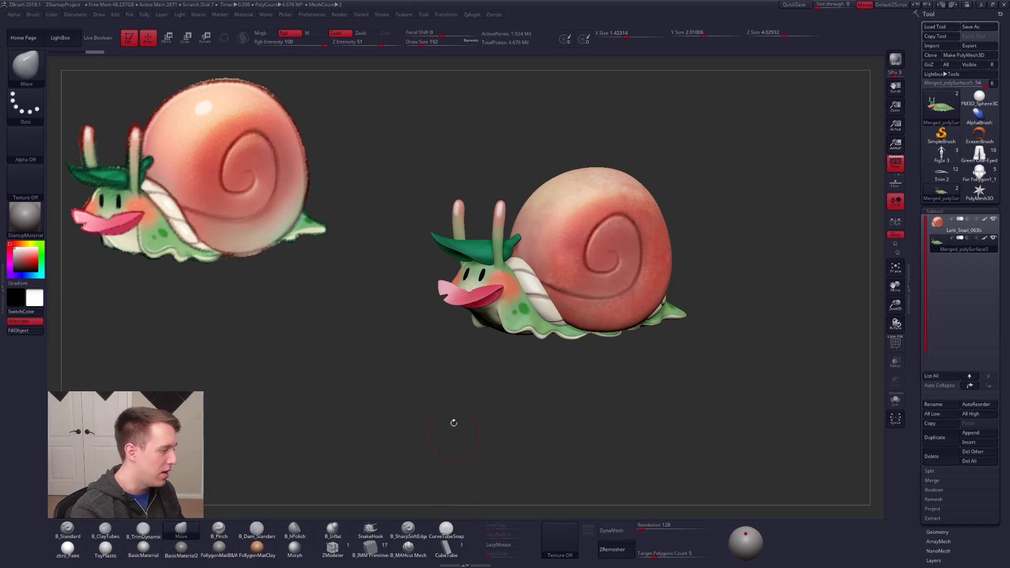
Step: Show the snail body's polyframe, lower it to subdivision level 1 and expand its geometry settings
ctrl+right_drag(496, 235, 501, 258)
key(space)
drag(500, 249, 504, 249)
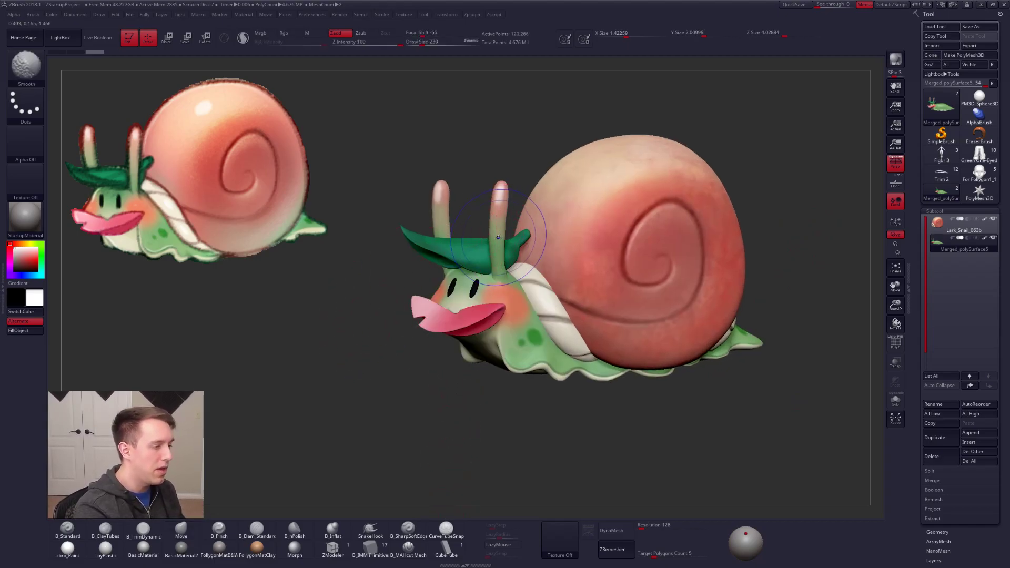
key(shift+f)
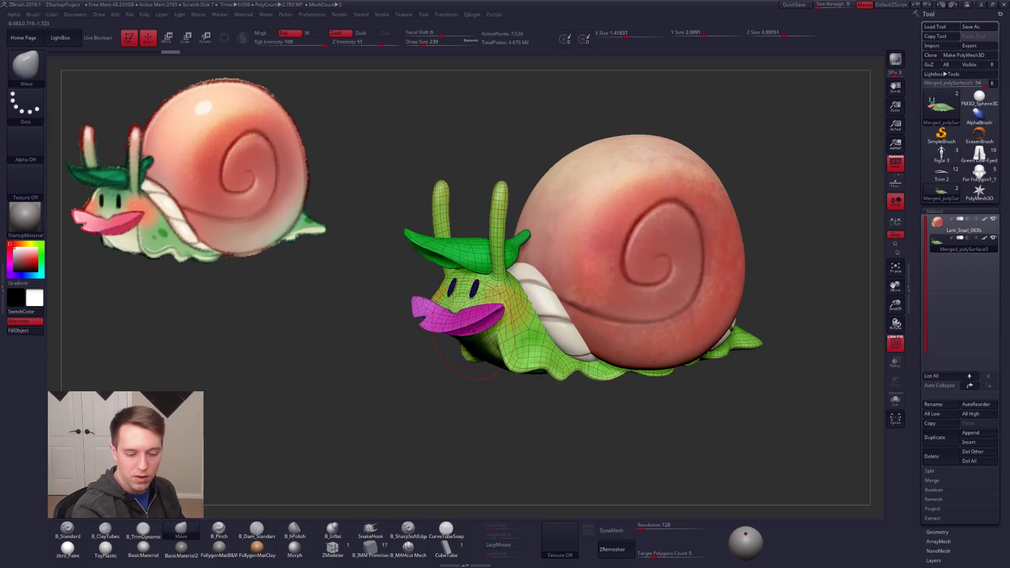
key(shift+d)
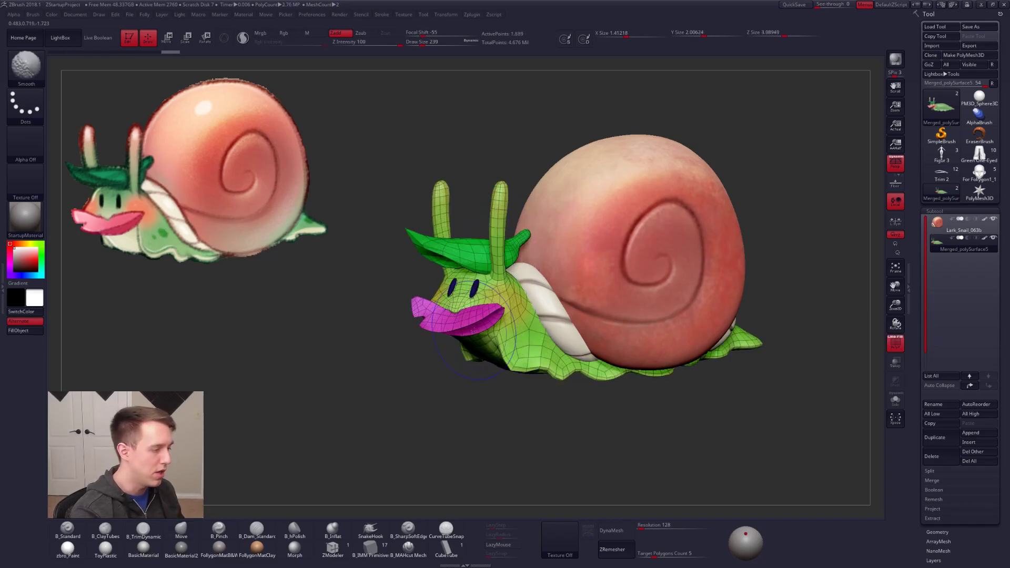
click(938, 533)
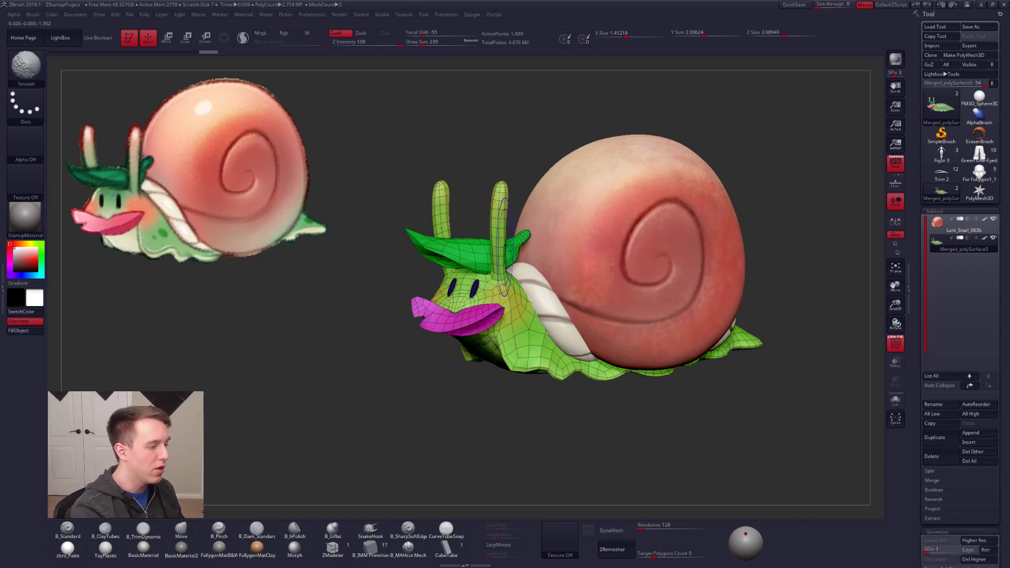
Step: Mask the whole body subtool except the near eye stalk
key(space)
drag(499, 237, 497, 235)
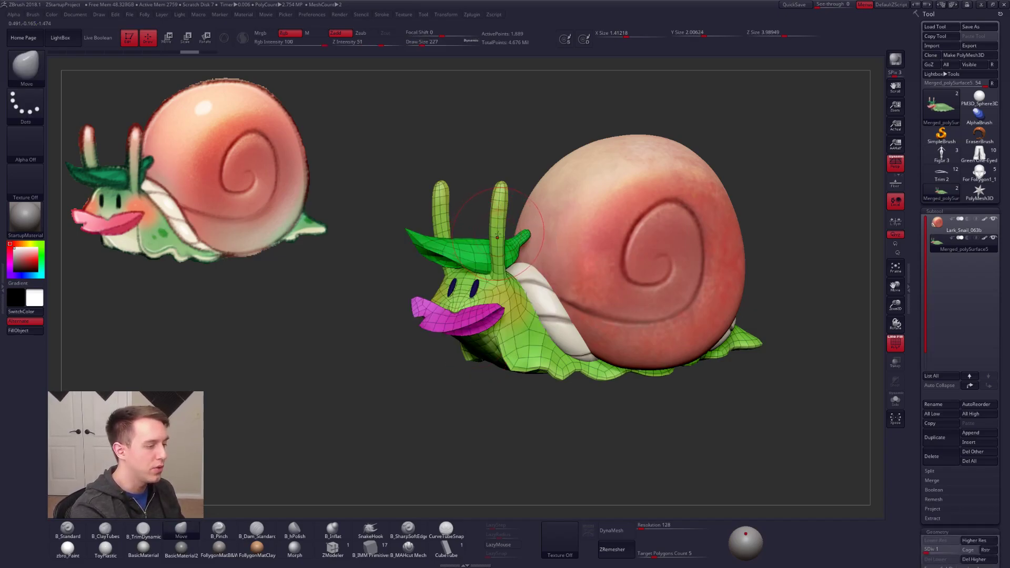
key(w)
ctrl+drag(500, 277, 498, 247)
key(q)
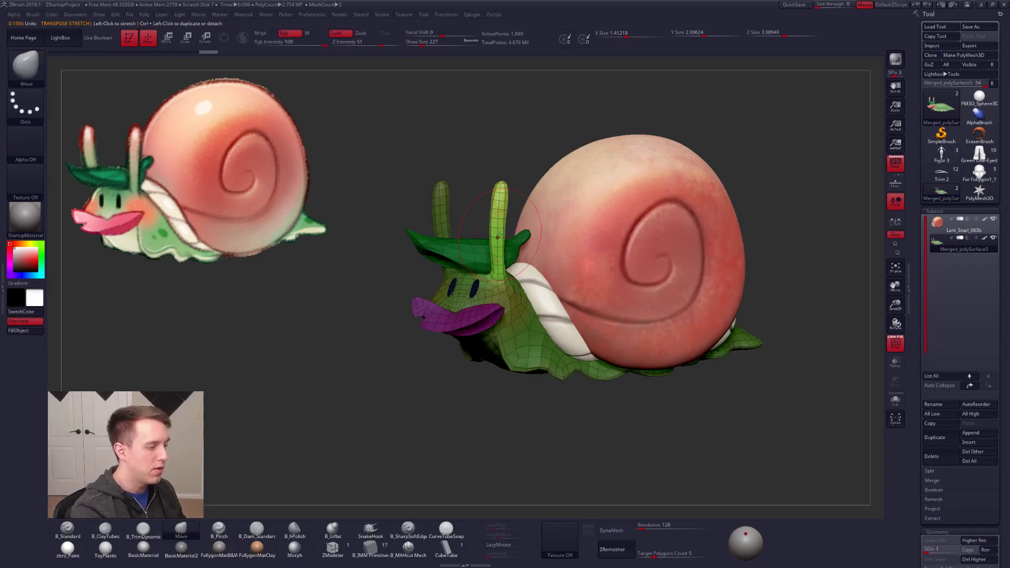
ctrl+click(513, 181)
ctrl+click(515, 177)
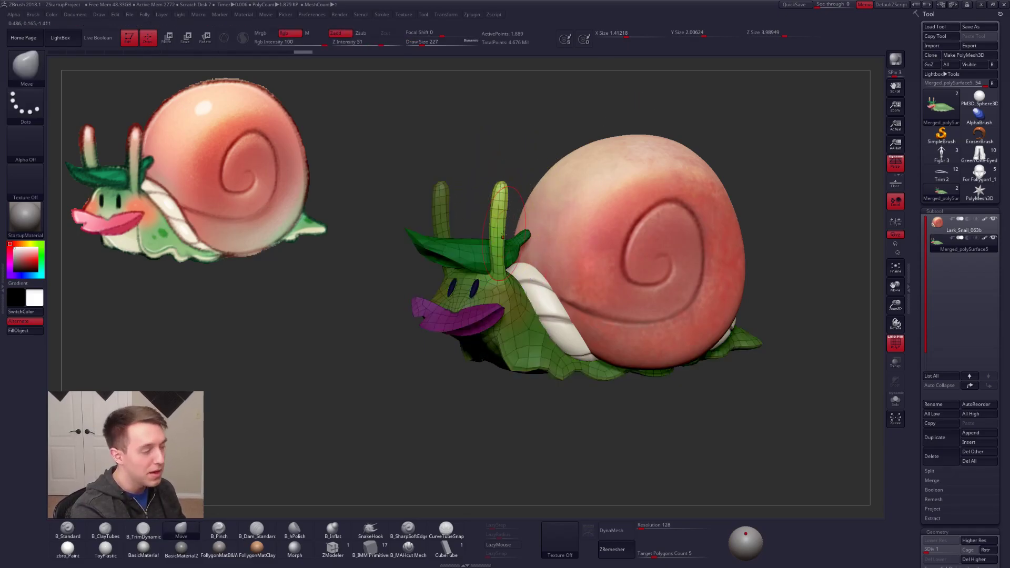
Step: Adjust the Move brush size and nudge the unmasked near eye stalk, undoing and redoing the edit to compare
key(s)
drag(499, 237, 505, 237)
key(s)
click(497, 238)
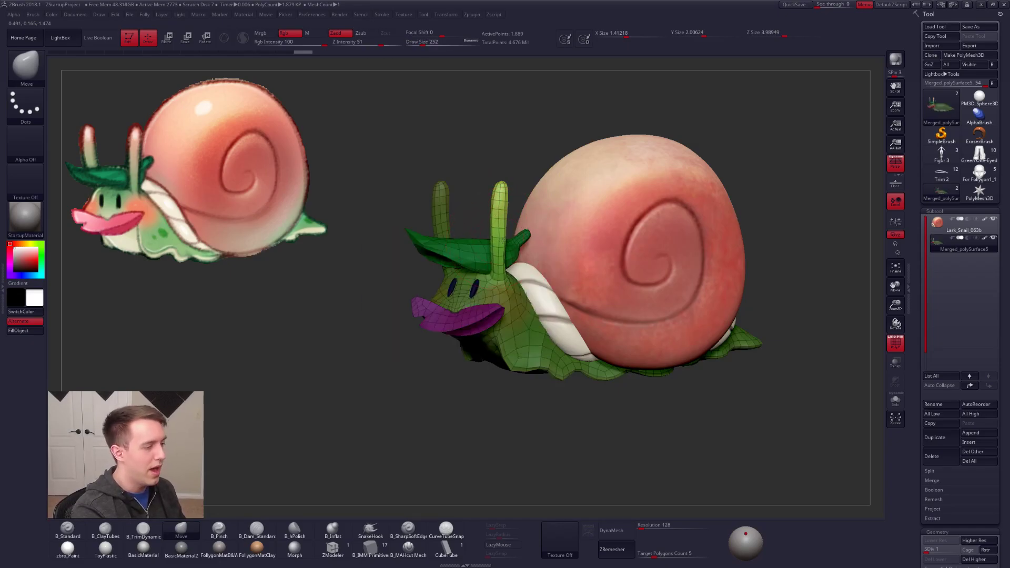
key(space)
drag(498, 238, 501, 238)
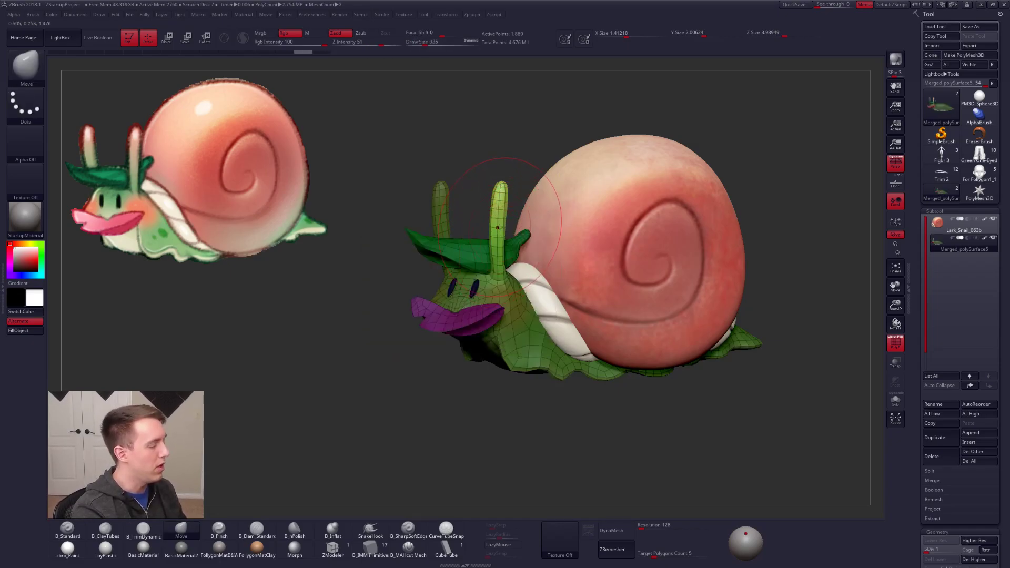
key(space)
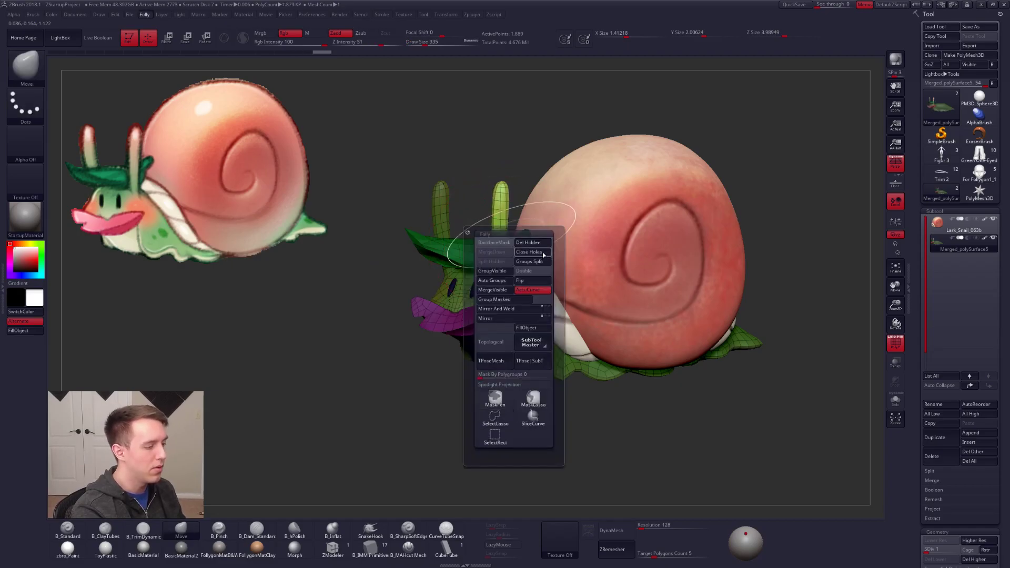
mouse_move(496, 238)
mouse_down()
mouse_move(482, 239)
mouse_move(500, 219)
mouse_up()
key(space)
key(ctrl+z)
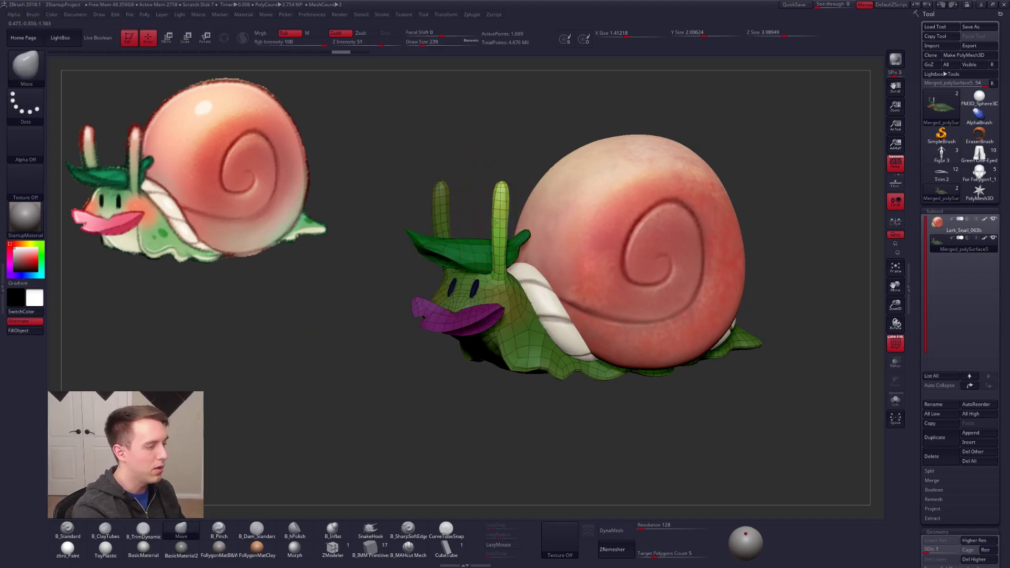
key(ctrl+shift+z)
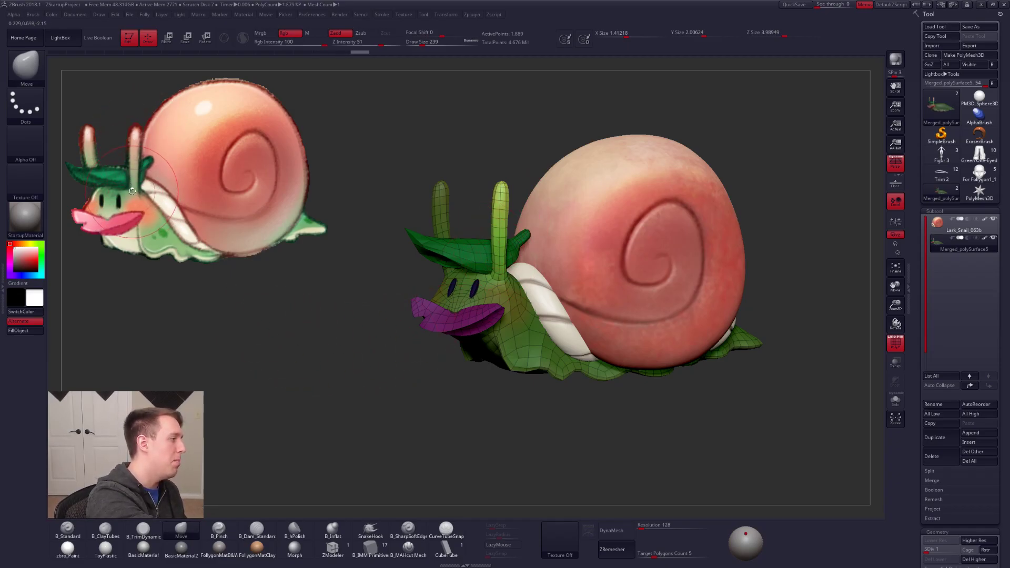
Step: Hide the polyframe and reshape the lower part of the near eye stalk with the Move brush to follow the reference
key(space)
key(f)
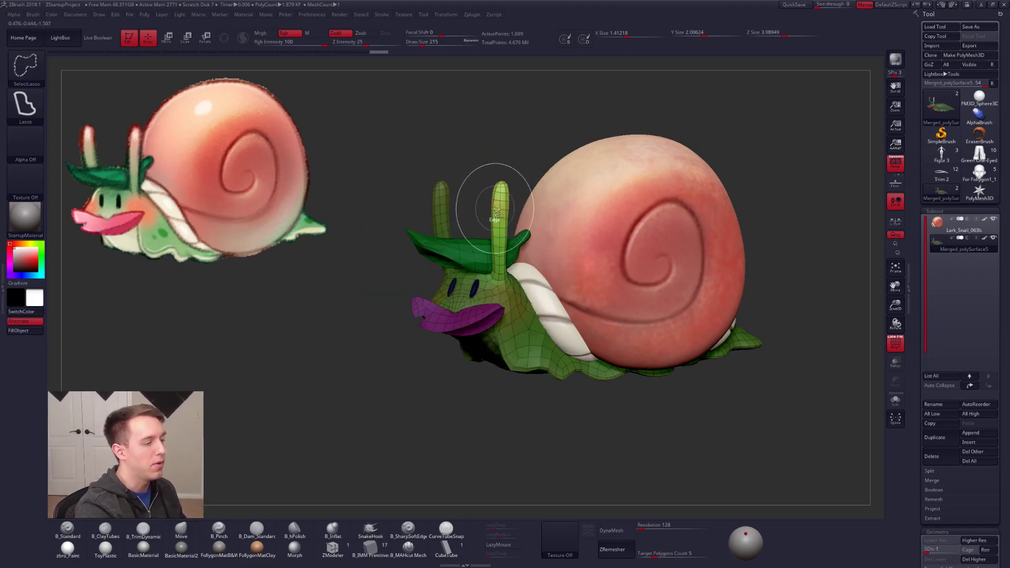
key(f)
key(shift+f)
right_drag(468, 266, 560, 264)
key(space)
drag(510, 231, 514, 237)
key(ctrl)
right_drag(474, 247, 516, 276)
right_drag(491, 266, 497, 223)
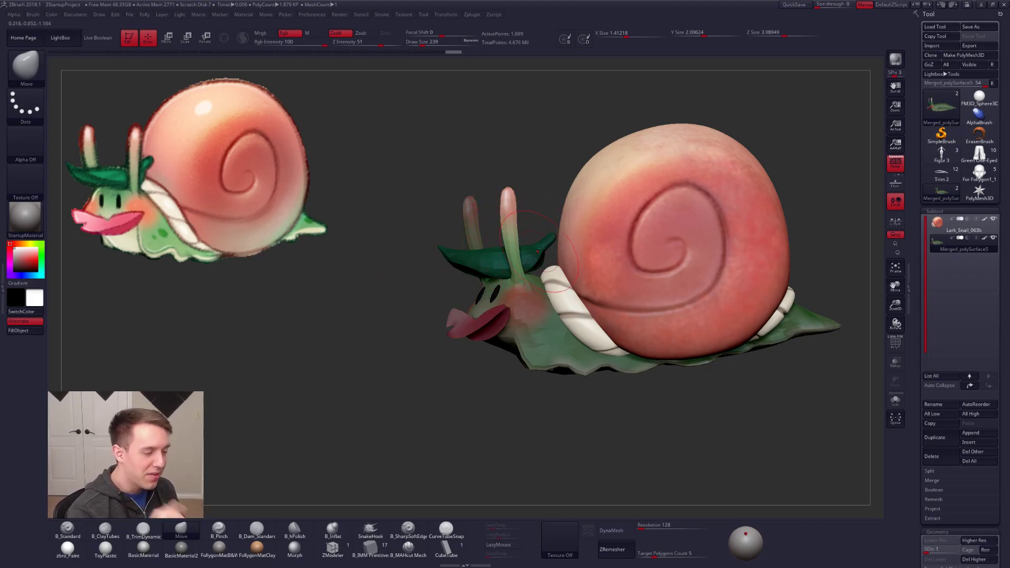
Step: Isolate the snail's body subtool and inspect the eye stalks and head from the side
drag(656, 405, 584, 378)
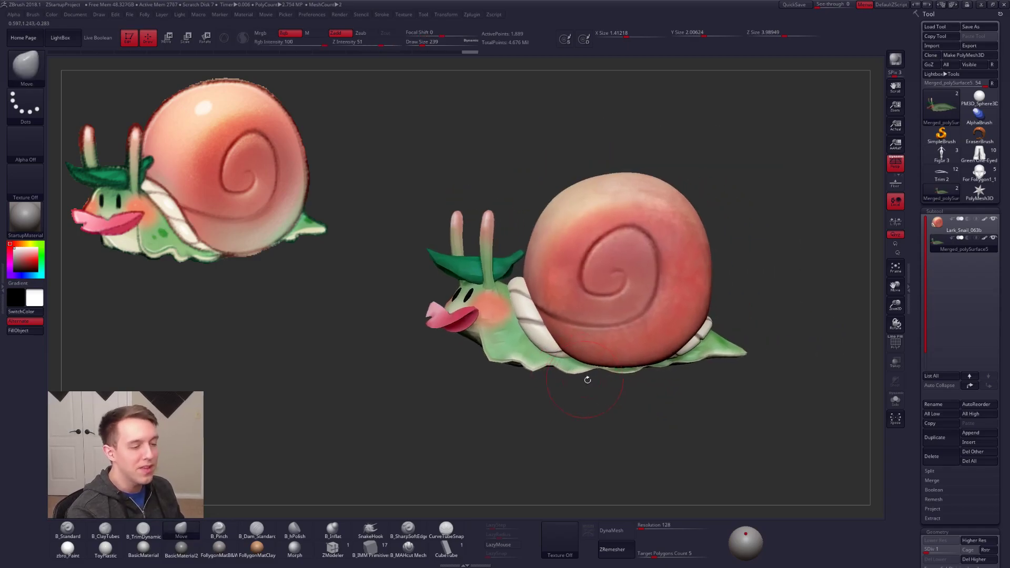
drag(664, 421, 694, 424)
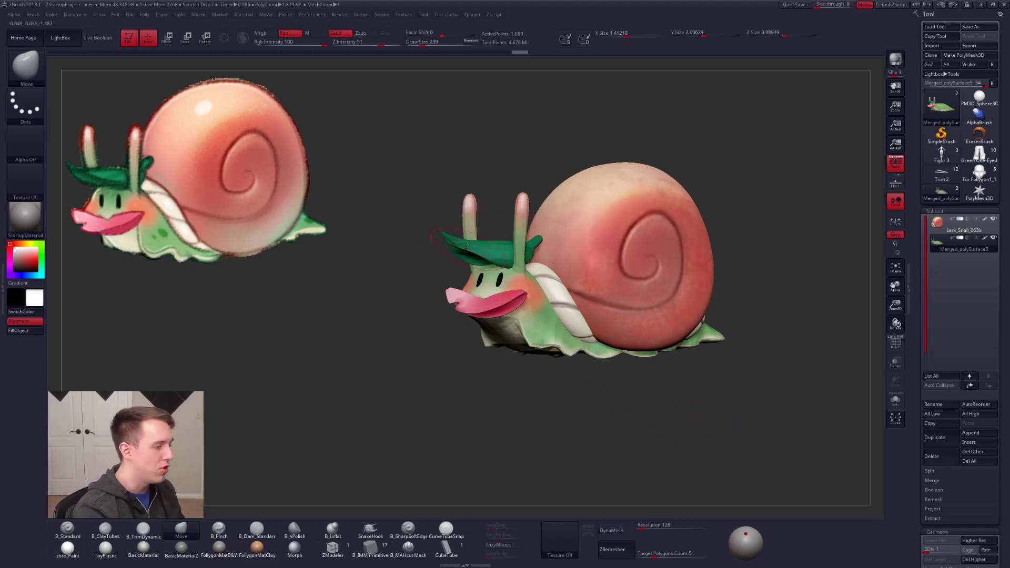
key(alt+s)
mouse_move(470, 226)
ctrl+right_down()
mouse_move(467, 196)
mouse_move(478, 229)
mouse_move(527, 233)
ctrl+right_up()
key(shift+f)
key(shift+f)
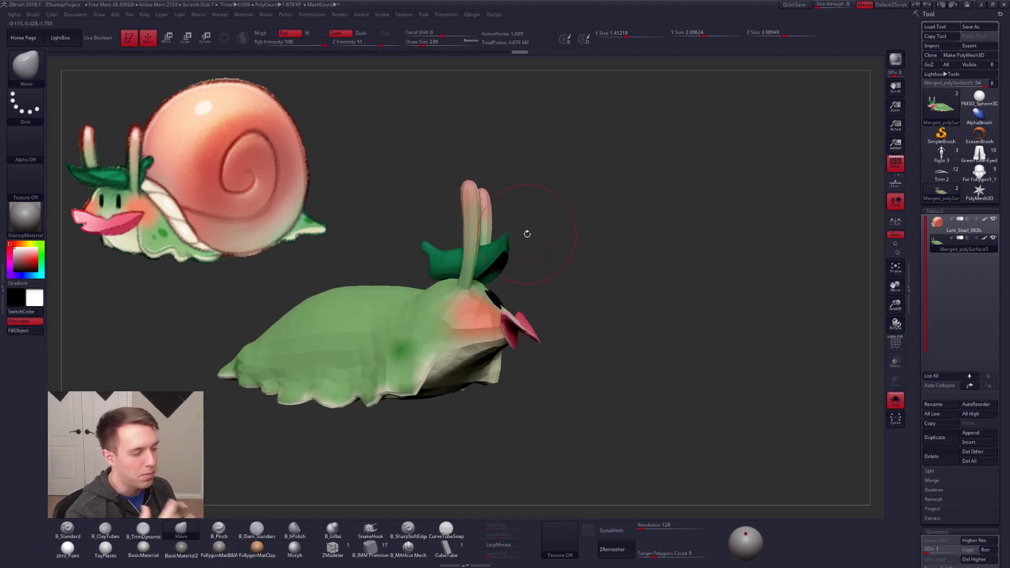
Step: Examine the isolated snail body and eye stalks from the side and the front
alt+right_drag(662, 353, 760, 339)
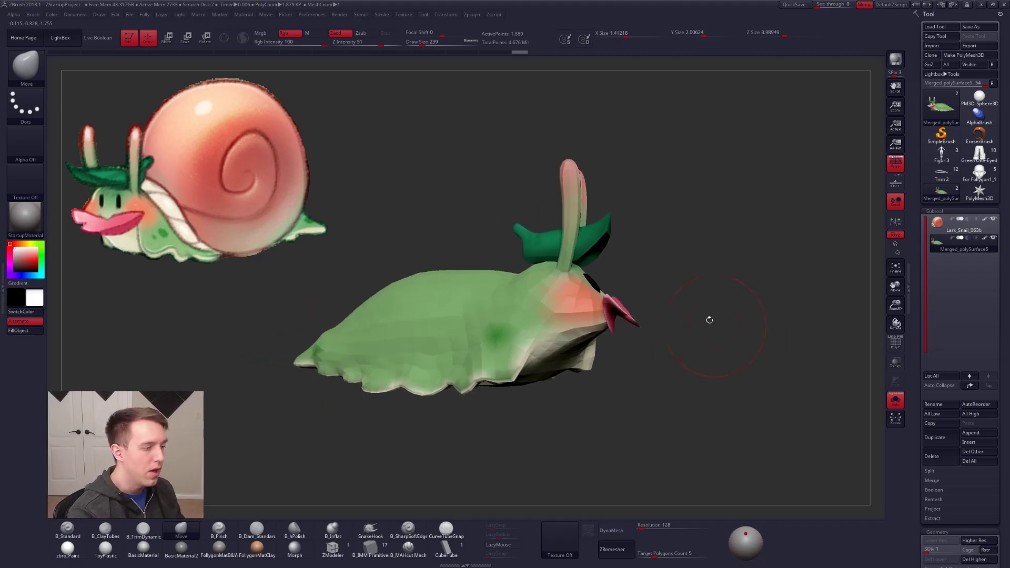
right_drag(641, 260, 617, 265)
alt+right_drag(653, 327, 599, 370)
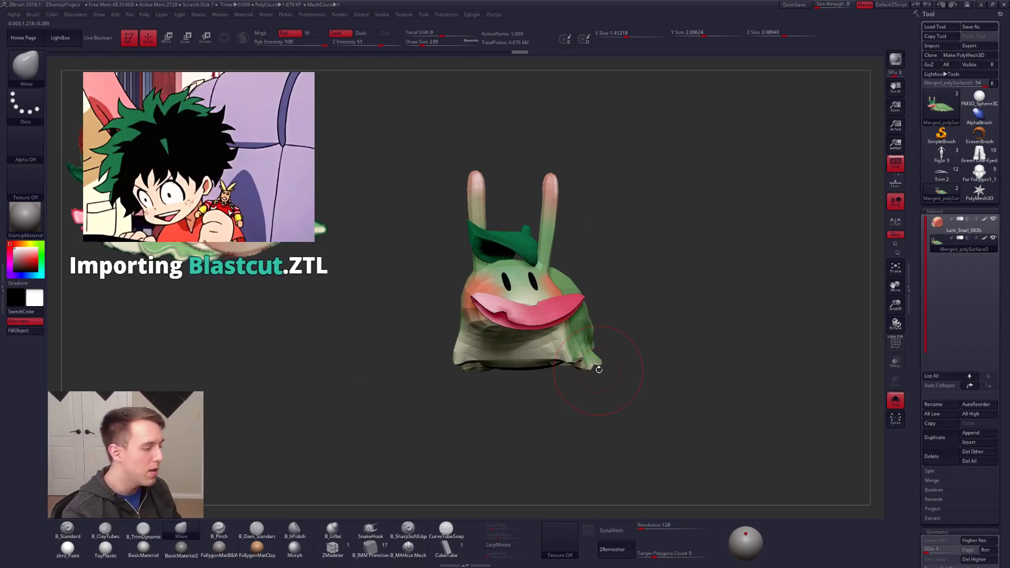
Step: Try compressing the snail's body along its length with the transpose line
mouse_move(531, 375)
right_down()
mouse_move(530, 344)
mouse_move(568, 349)
mouse_move(551, 331)
mouse_move(435, 354)
mouse_move(451, 356)
right_up()
key(w)
key(q)
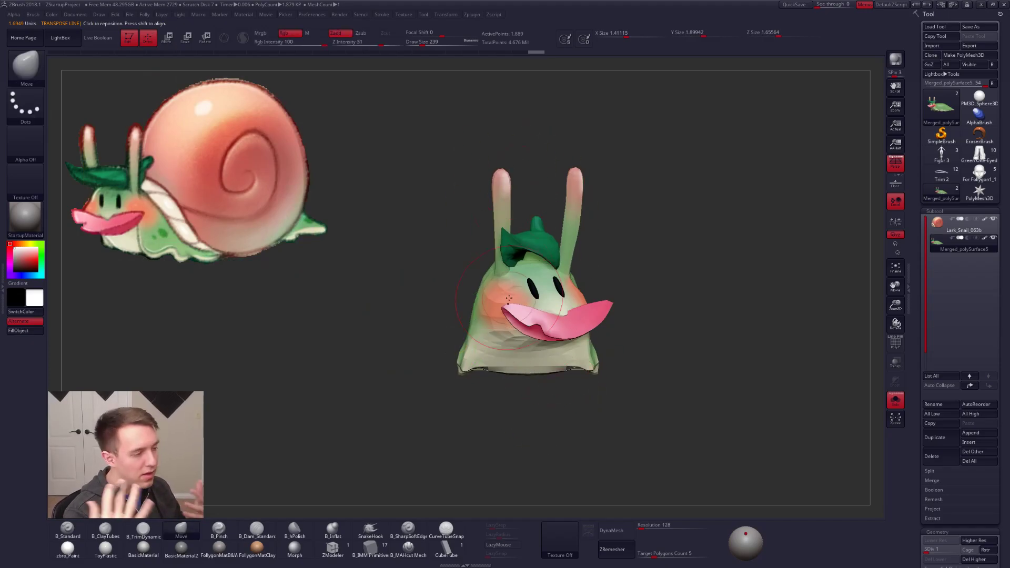
right_drag(559, 368, 585, 375)
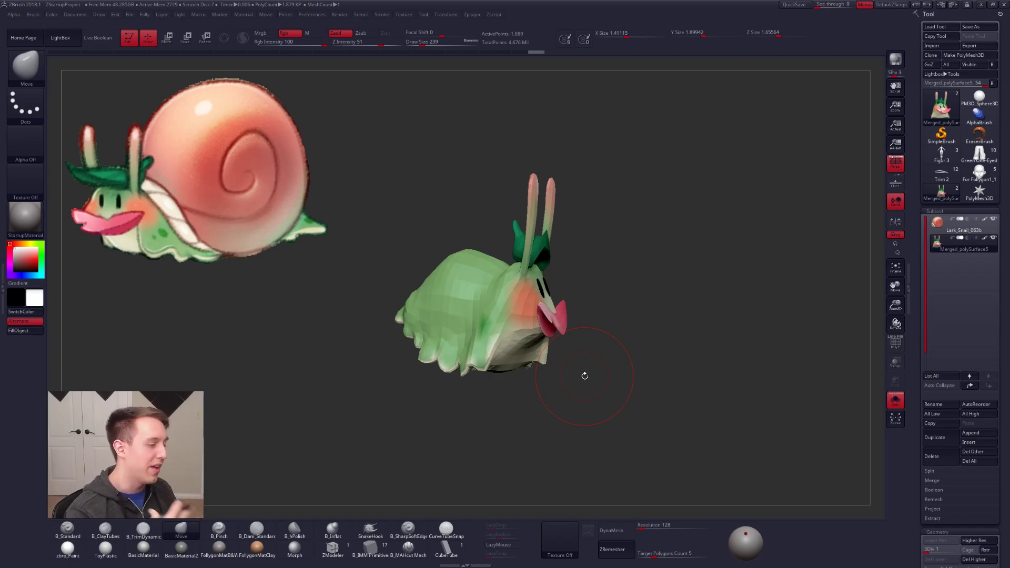
right_drag(609, 371, 605, 396)
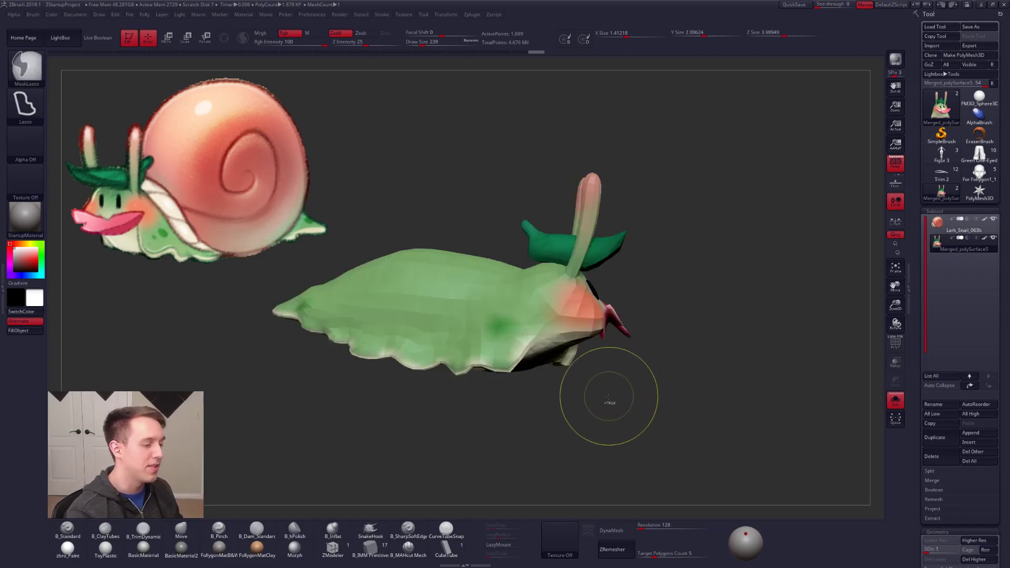
Step: Show the shell again and nudge the area around the far eye stalk and hat with the Move brush
right_drag(686, 394, 614, 363)
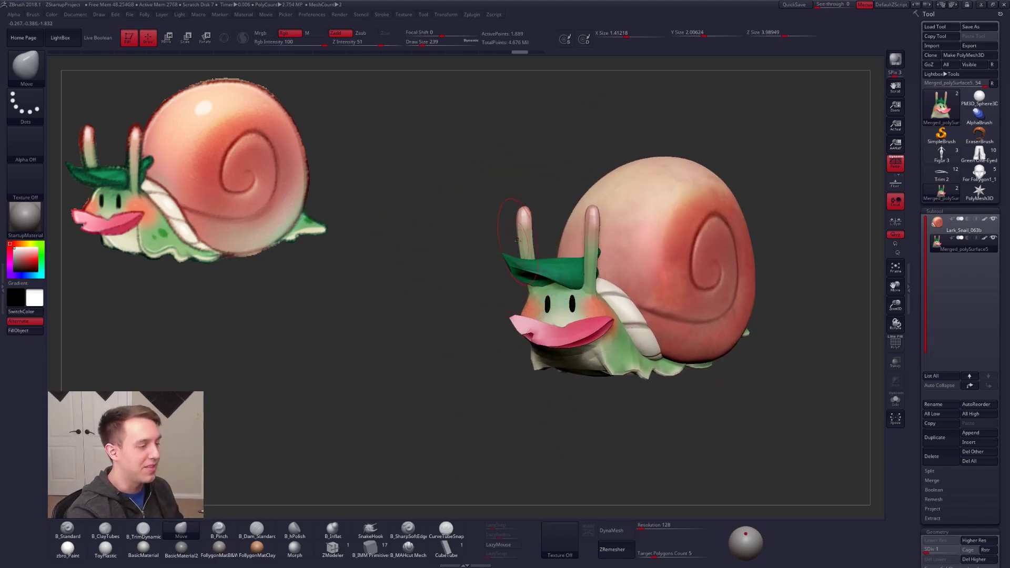
right_drag(527, 256, 528, 320)
right_drag(652, 339, 559, 331)
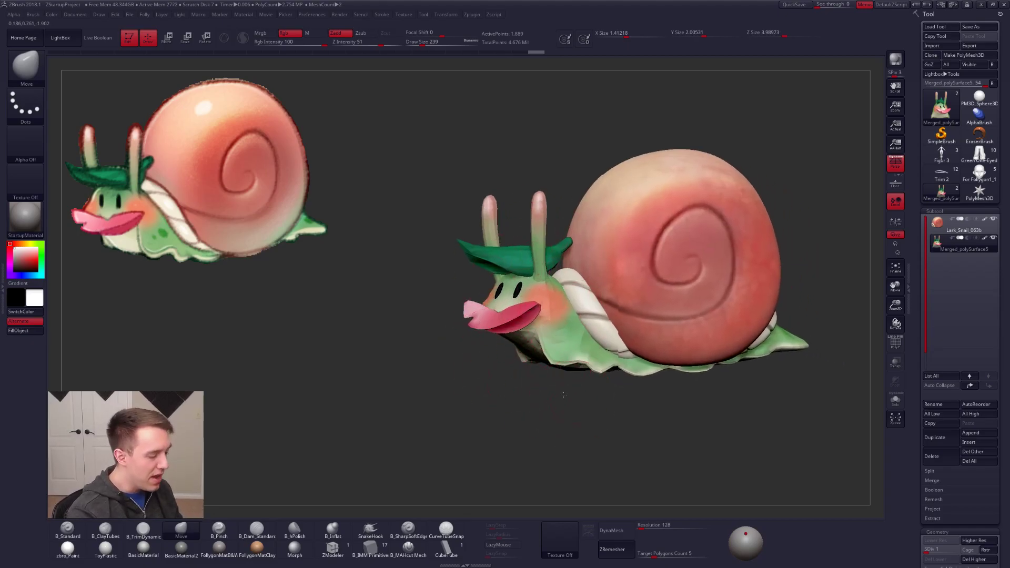
Step: Raise the body subtool to its highest subdivision level and compare the whole snail with the reference
alt+right_drag(571, 398, 525, 373)
key(d)
key(d)
key(d)
key(d)
mouse_move(597, 357)
alt+right_down()
mouse_move(542, 366)
mouse_move(570, 356)
alt+right_up()
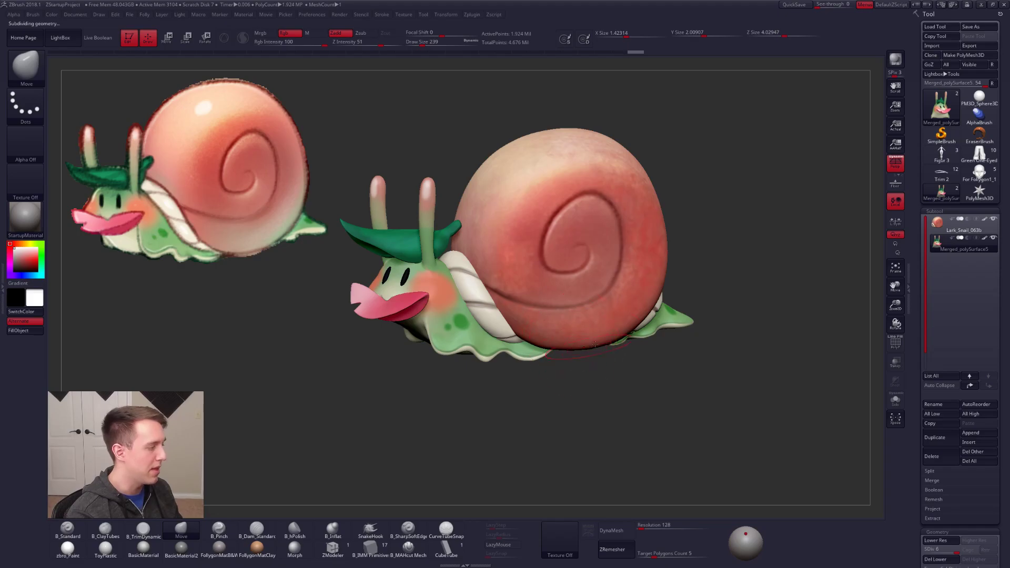
Step: Set the draw size to 292, select the shell subtool and mask the shell while leaving the rope unmasked
key(space)
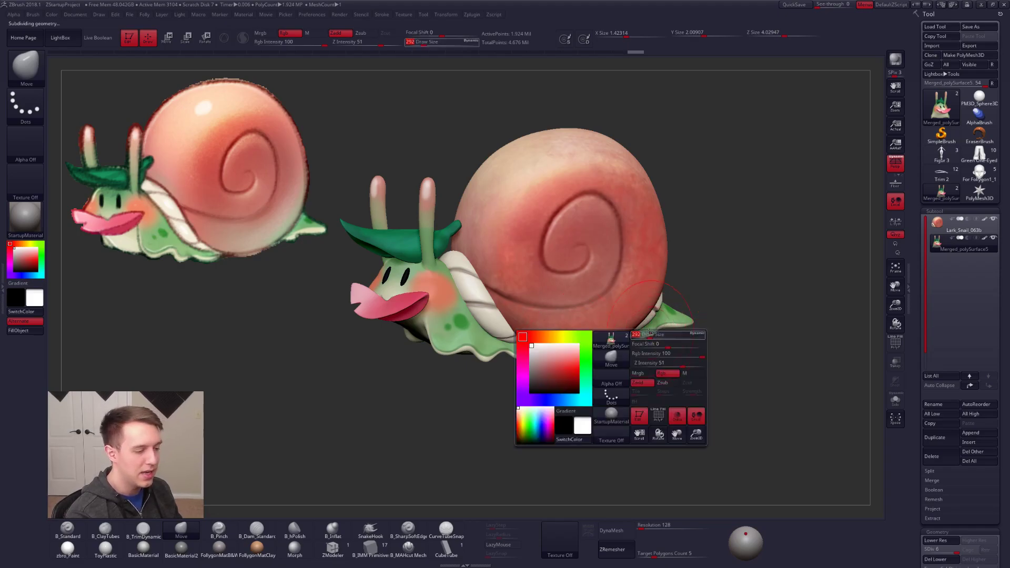
mouse_move(655, 335)
right_down()
mouse_move(612, 347)
mouse_move(641, 315)
mouse_move(644, 288)
right_up()
alt+click(640, 314)
key(w)
ctrl+drag(644, 289, 645, 267)
key(q)
right_drag(636, 334, 628, 320)
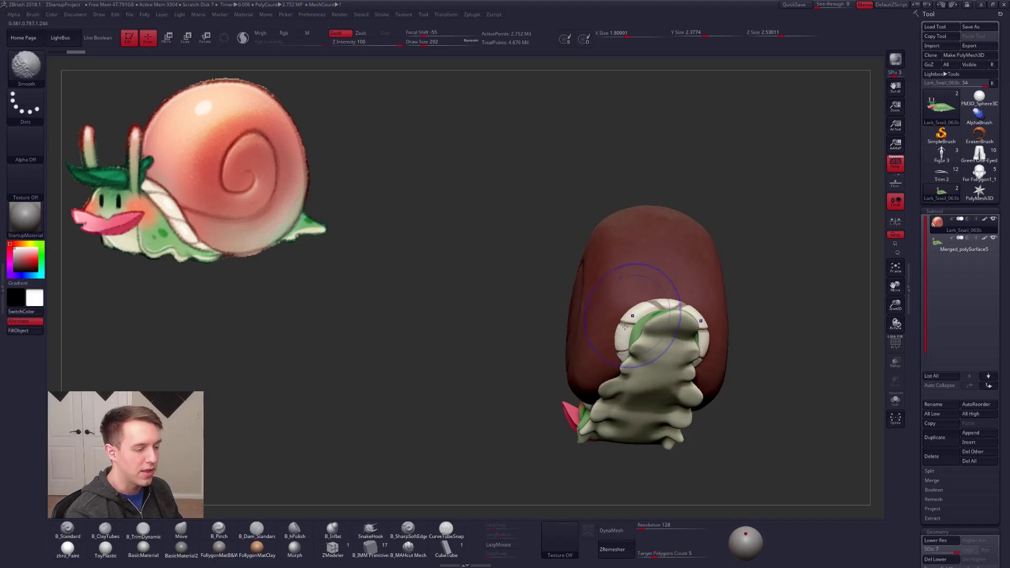
Step: Lower the shell subtool to subdivision level 4, reshape the unmasked rope with the Move brush, and clear the mask
key(shift+d)
key(shift+d)
key(shift+d)
key(b)
key(m)
key(v)
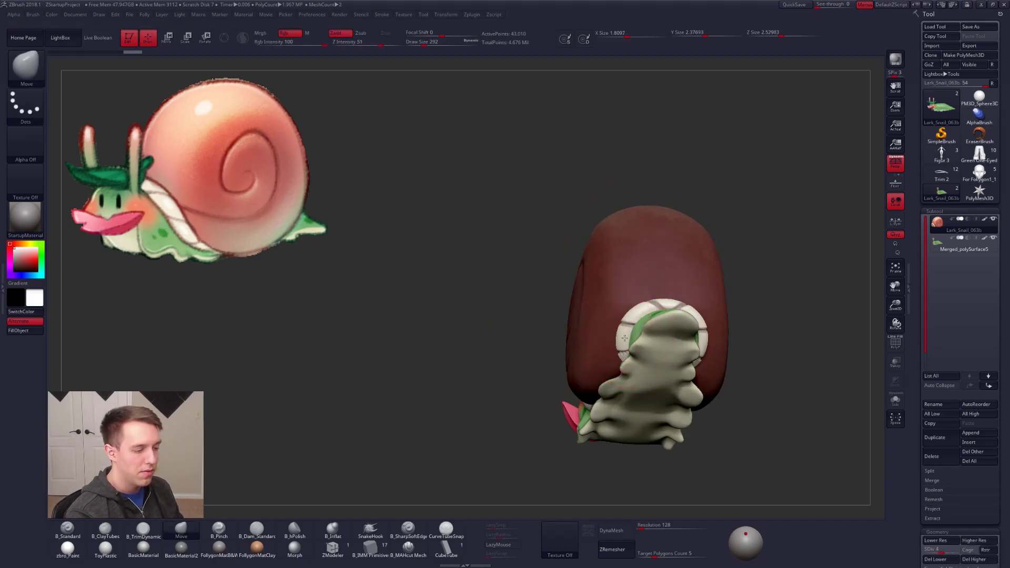
mouse_move(624, 338)
right_down()
mouse_move(648, 360)
mouse_move(610, 352)
mouse_move(629, 357)
right_up()
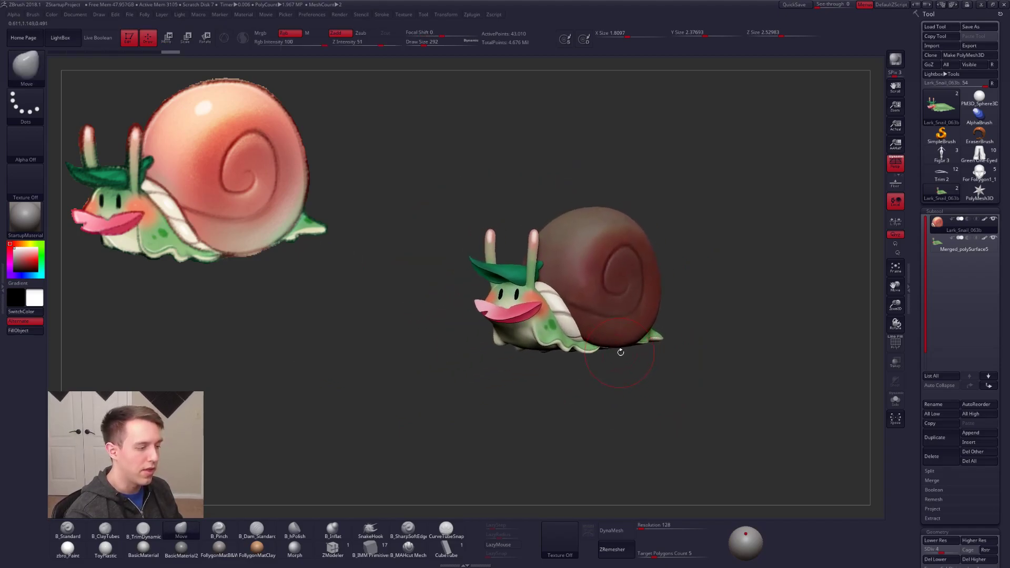
ctrl+click(620, 353)
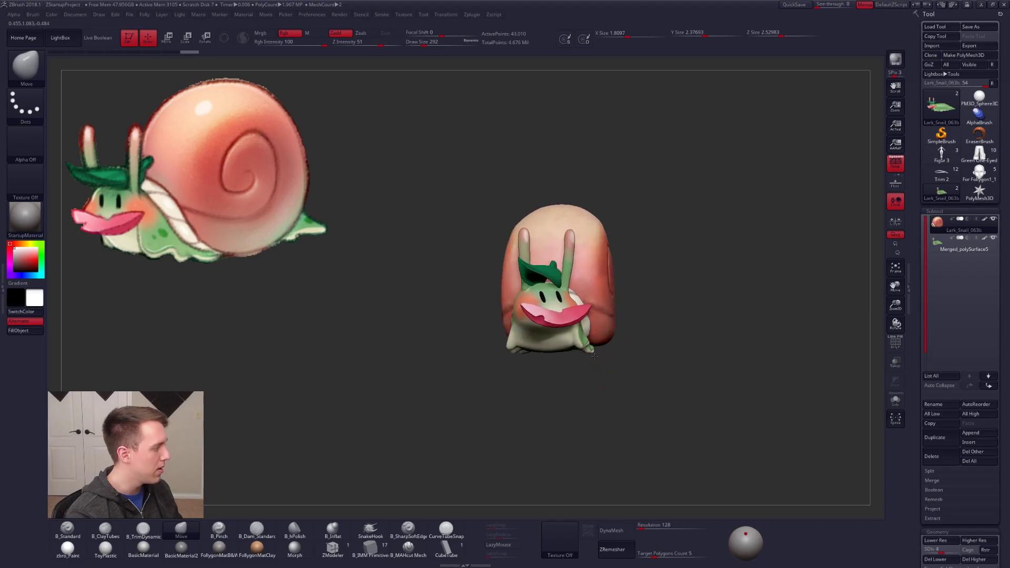
right_drag(626, 356, 614, 347)
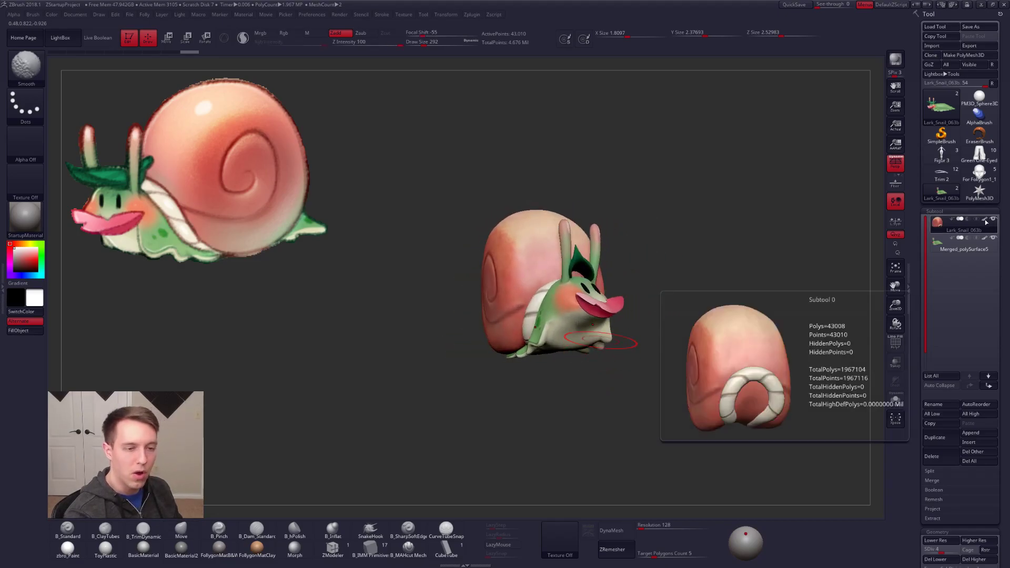
Step: Return the shell subtool to subdivision level 7 and turn off polypaint to view the sculpt in plain grey
key(shift+d)
key(shift+d)
key(shift+d)
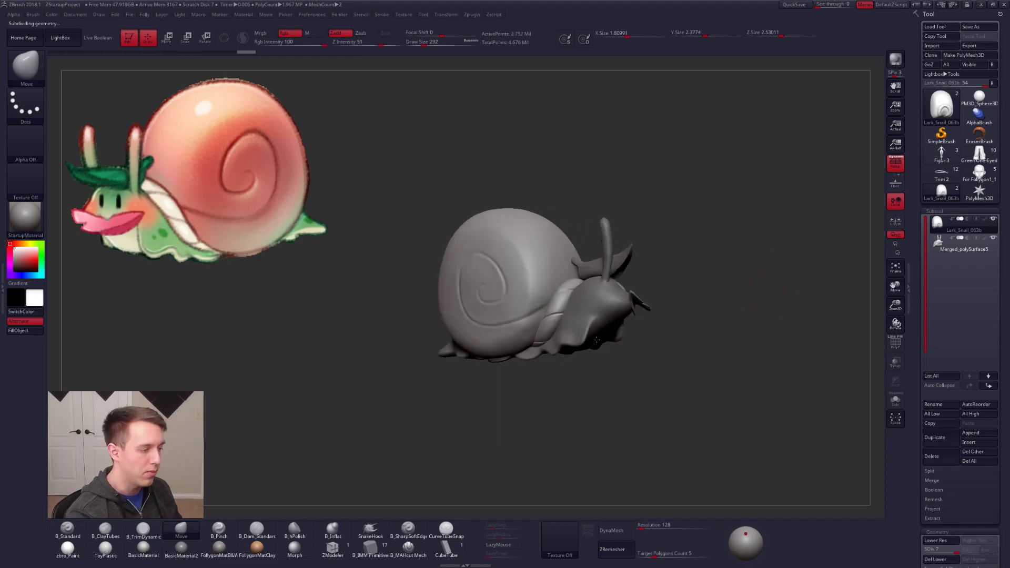
right_drag(573, 339, 620, 315)
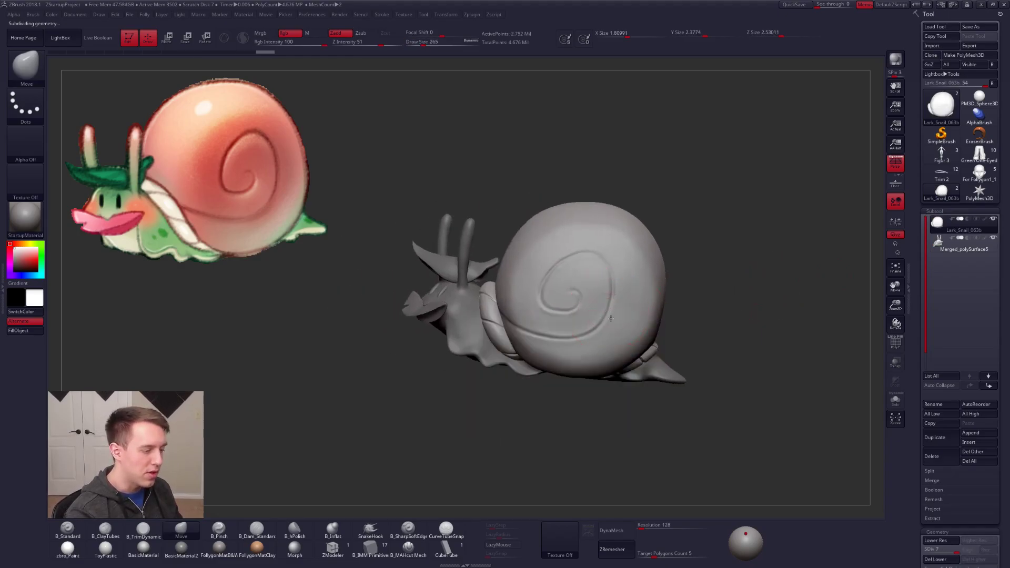
Step: Isolate the shell subtool, check its polyframe, and reduce the draw size to 150
key(alt+s)
mouse_move(563, 293)
right_down()
mouse_move(560, 278)
mouse_move(579, 257)
mouse_move(602, 275)
mouse_move(570, 291)
mouse_move(638, 363)
mouse_move(676, 370)
right_up()
key(bracketleft)
key(bracketleft)
key(shift+f)
key(shift+f)
right_drag(582, 338, 663, 342)
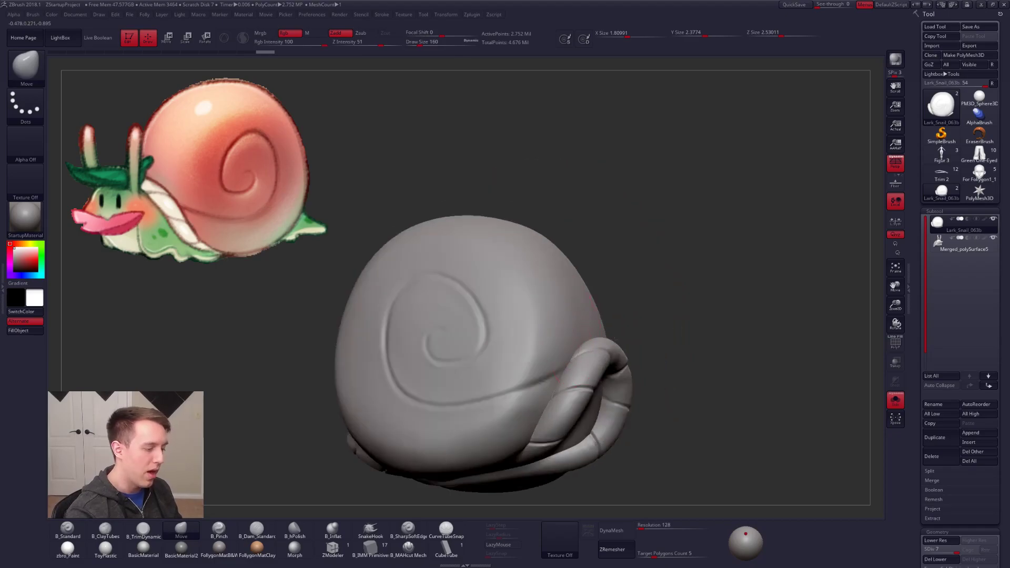
alt+right_drag(489, 392, 631, 366)
key(space)
click(647, 359)
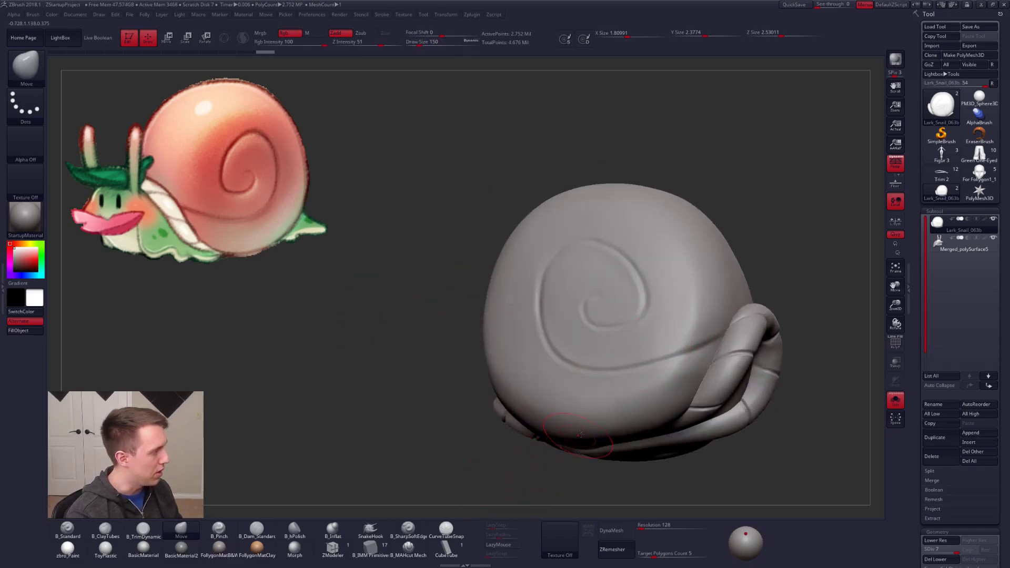
Step: Lower the shell to subdivision level 5 and pinch its lower edge above the rope with B_Pinch
alt+right_drag(700, 352, 621, 342)
right_drag(584, 381, 597, 332)
mouse_move(565, 407)
alt+right_down()
mouse_move(591, 371)
mouse_move(576, 323)
alt+right_up()
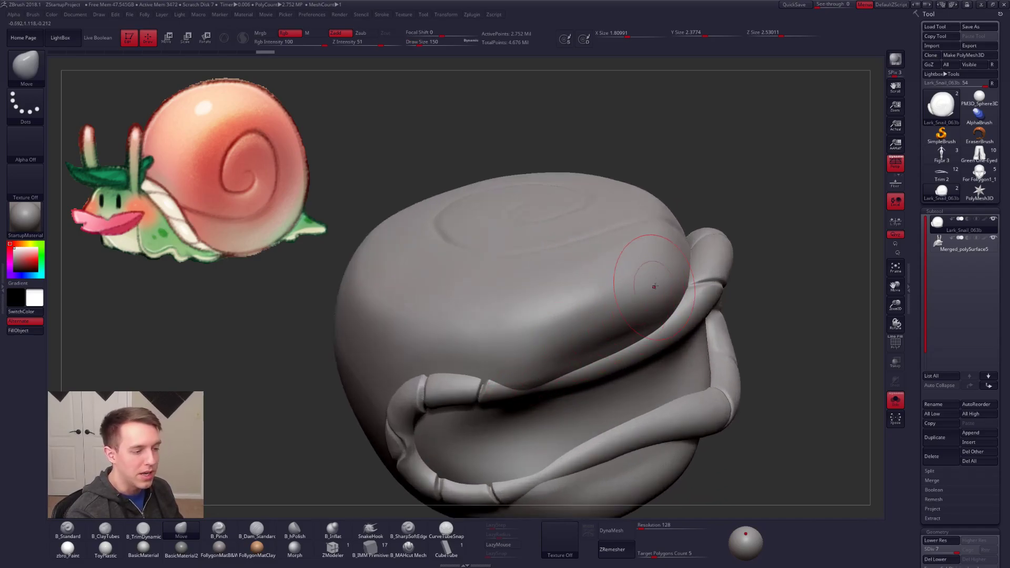
shift+drag(565, 337, 547, 346)
key(shift+d)
key(shift+d)
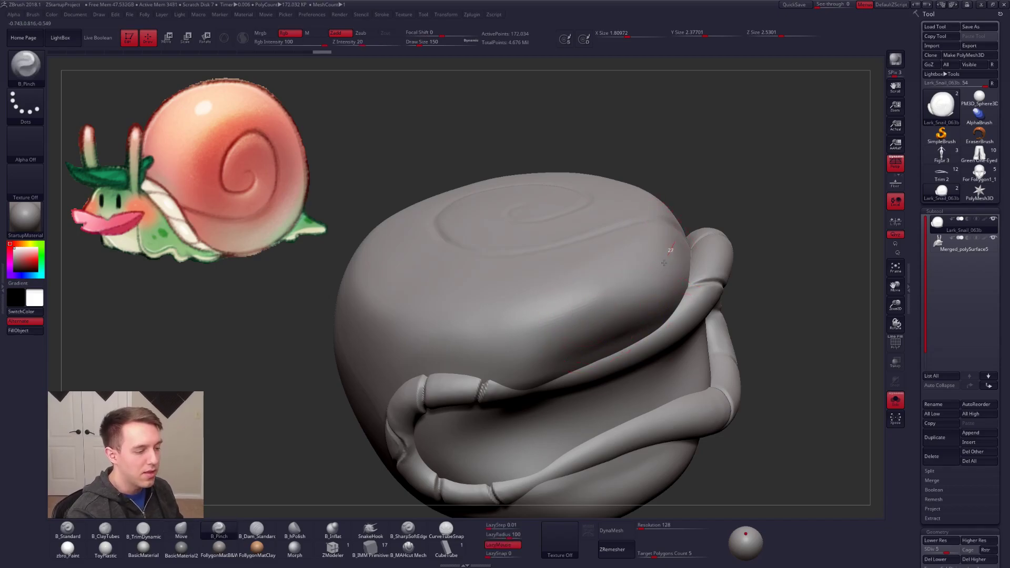
key(space)
drag(588, 309, 655, 277)
key(shift)
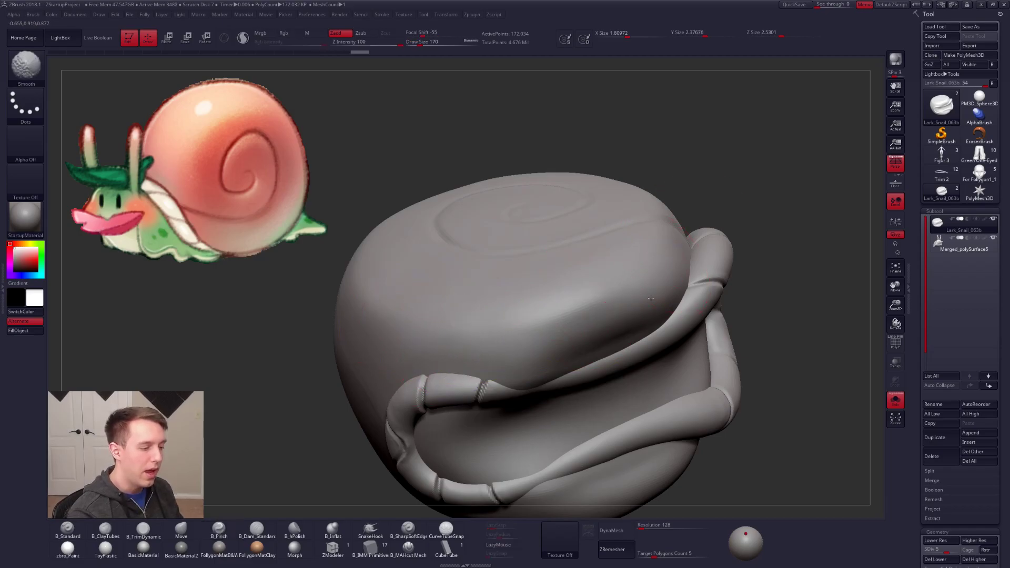
Step: Restore the shell's highest subdivision level and view the whole snail with polypaint against the reference
key(d)
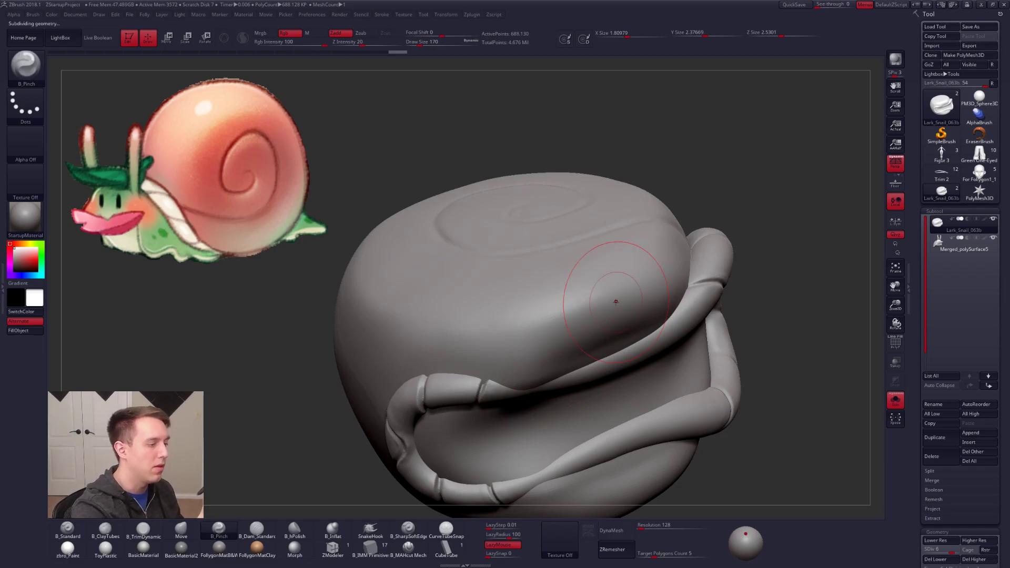
drag(721, 371, 731, 412)
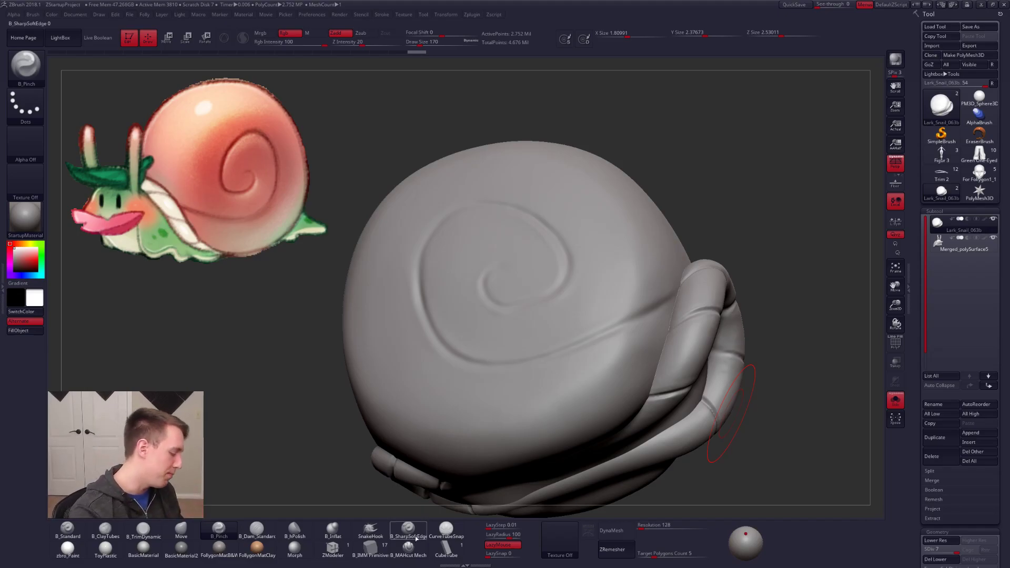
mouse_move(821, 447)
mouse_down()
mouse_move(692, 384)
mouse_move(656, 378)
mouse_move(631, 392)
mouse_move(610, 363)
mouse_up()
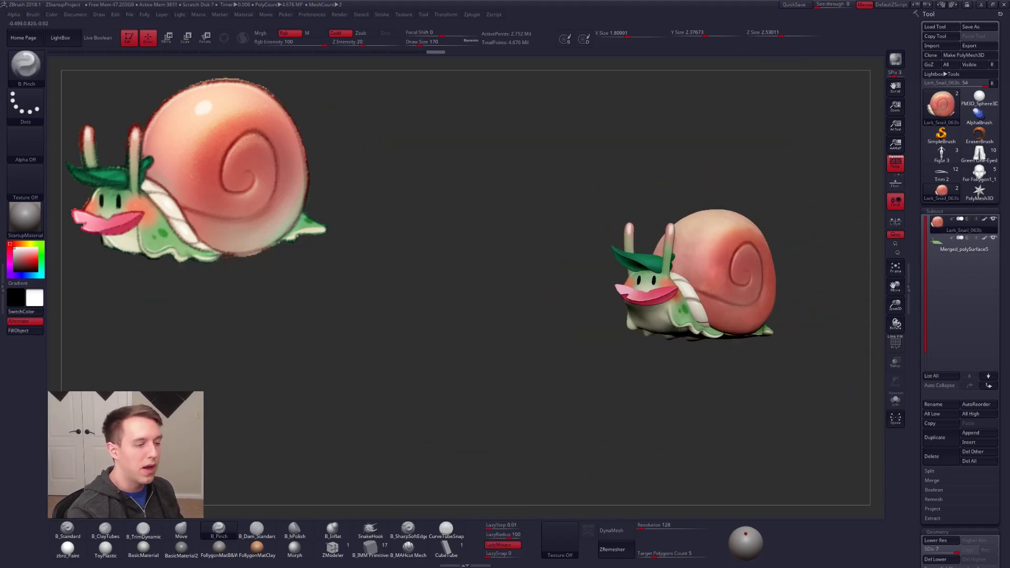
alt+drag(679, 326, 558, 415)
drag(694, 353, 622, 349)
Step: Isolate the shell without polypaint and choose the B_SharpSoftEdge brush with a draw size of 61
key(alt+s)
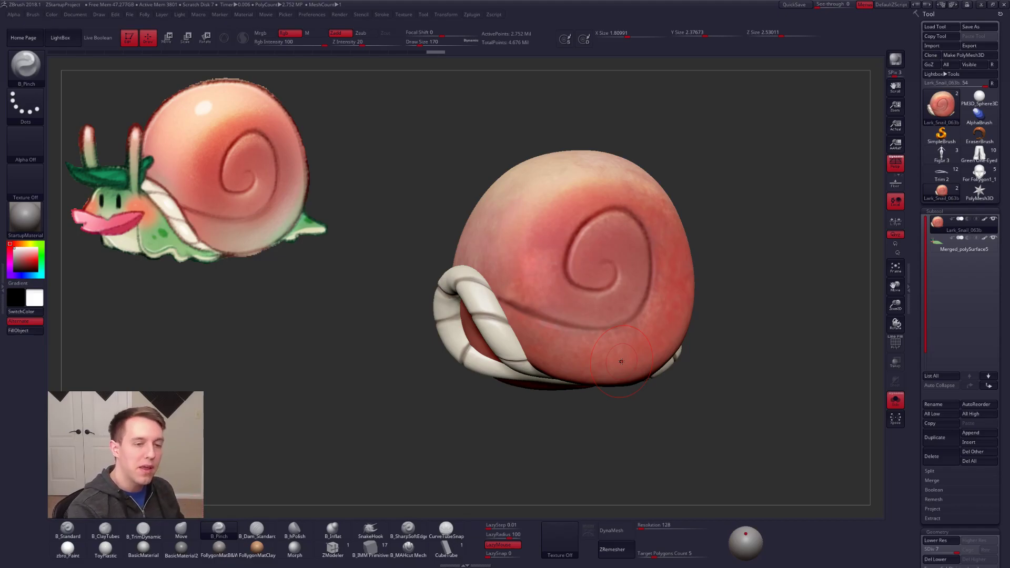
click(984, 219)
ctrl+right_drag(604, 302, 595, 343)
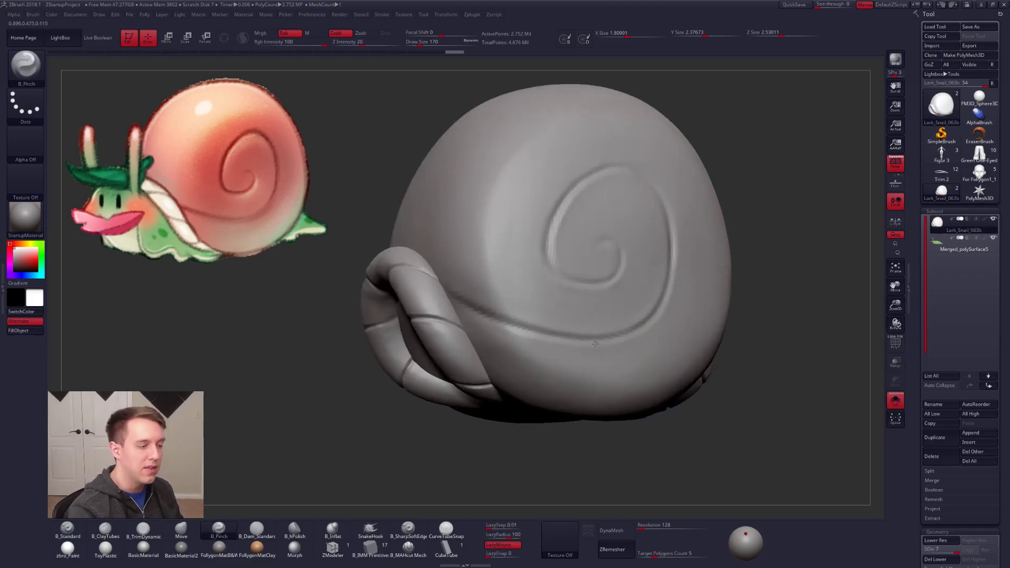
click(401, 537)
key(space)
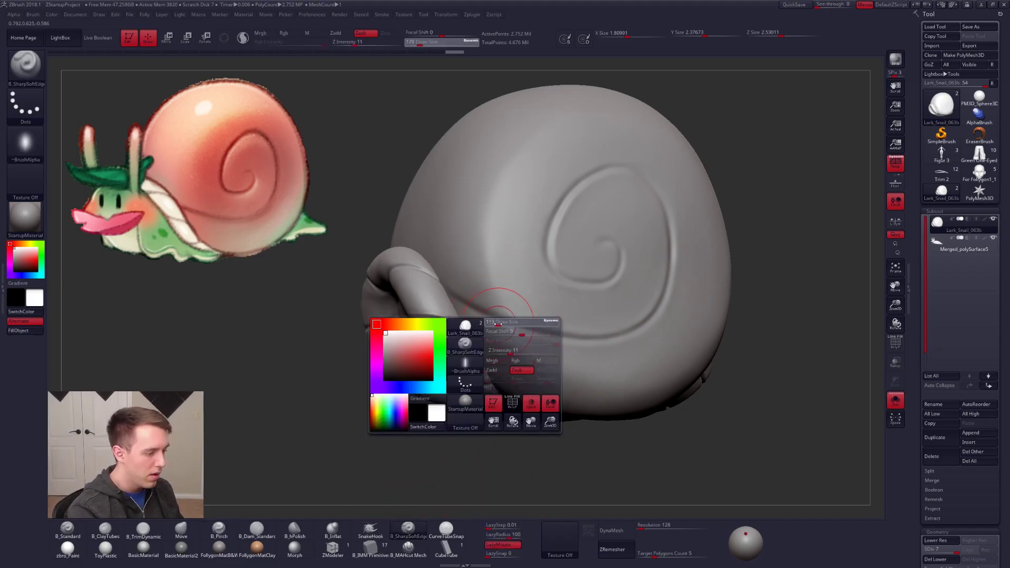
Step: Hide the rope by isolating the shell's polygroup with SelectRect, using the polyframe as a guide
key(ctrl+shift)
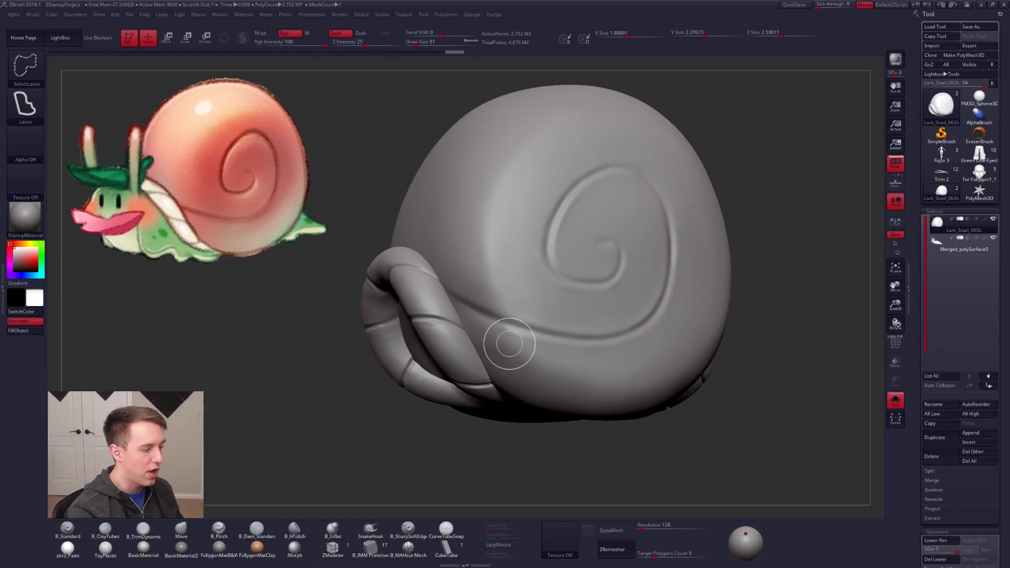
key(shift+f)
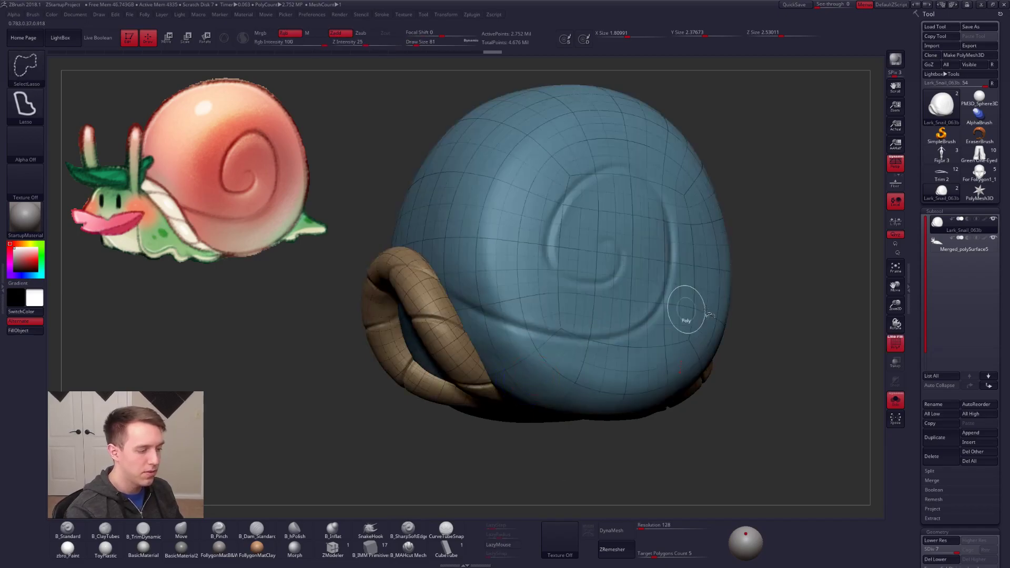
key(space)
click(691, 514)
ctrl+shift+click(586, 400)
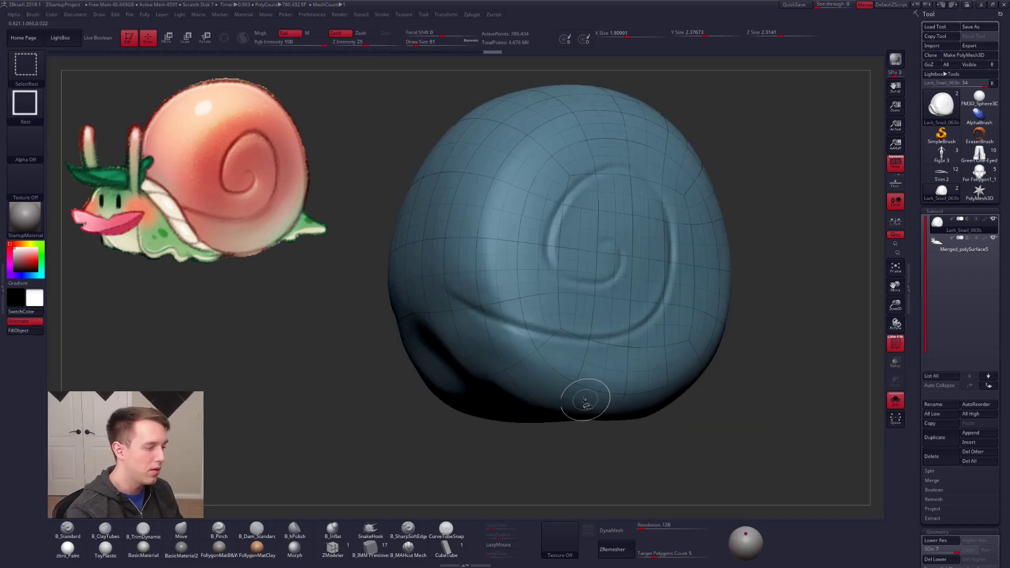
key(shift+f)
Step: Deepen the shell's spiral groove with B_SharpSoftEdge, then show the whole snail with polypaint again
right_drag(551, 361, 497, 335)
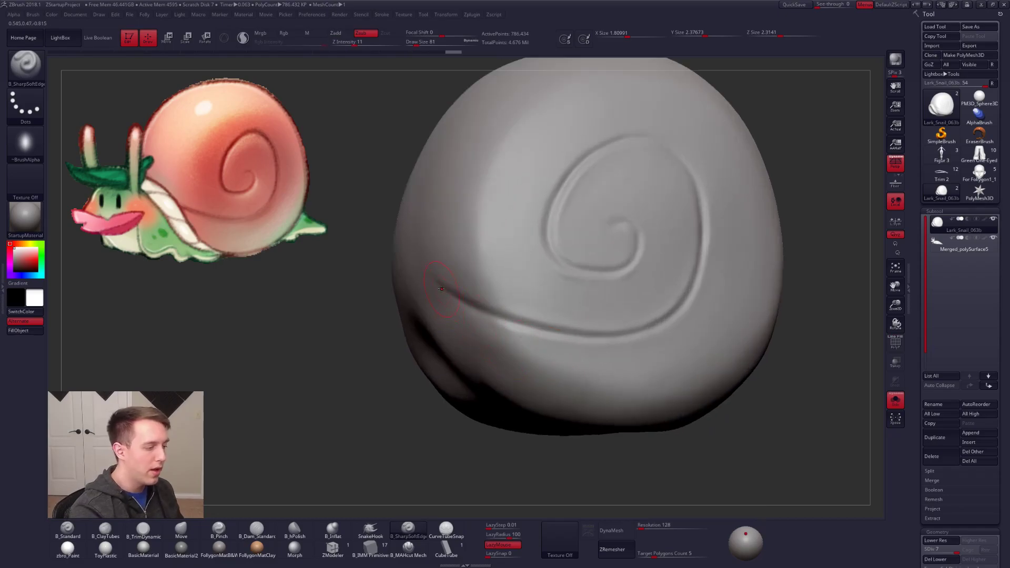
drag(500, 325, 526, 328)
key(ctrl+z)
right_drag(579, 342, 571, 331)
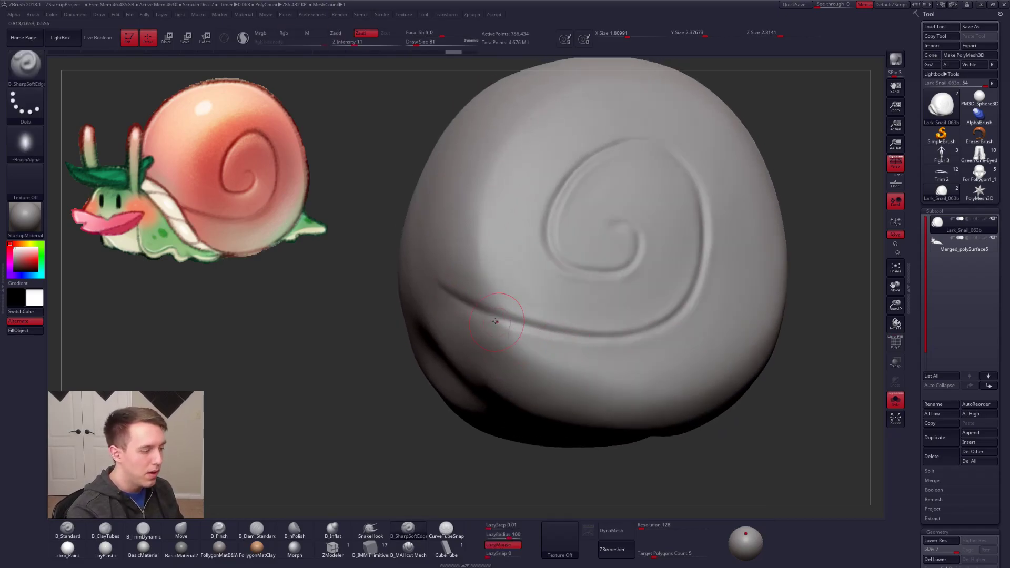
mouse_move(507, 323)
mouse_down()
mouse_move(615, 339)
mouse_move(701, 308)
mouse_up()
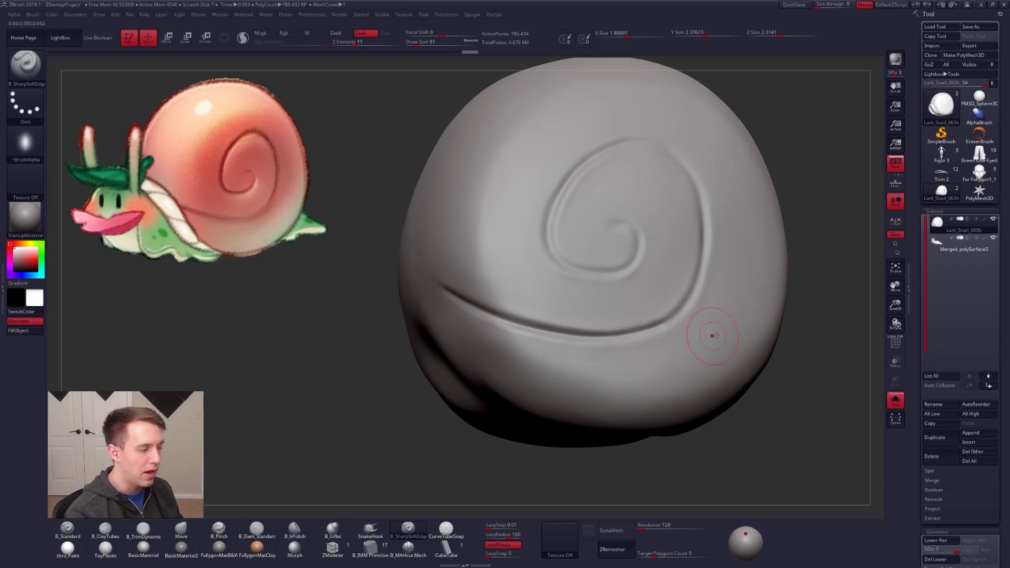
ctrl+right_drag(594, 337, 618, 346)
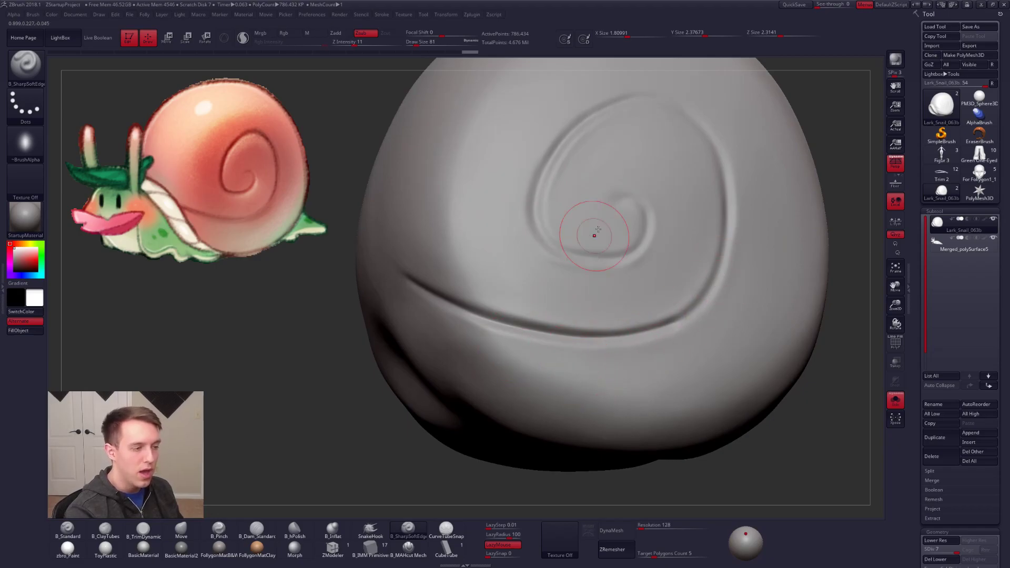
mouse_move(615, 201)
mouse_down()
mouse_move(639, 197)
mouse_move(669, 231)
mouse_move(652, 259)
mouse_move(621, 274)
mouse_move(562, 258)
mouse_up()
alt+drag(852, 231, 835, 248)
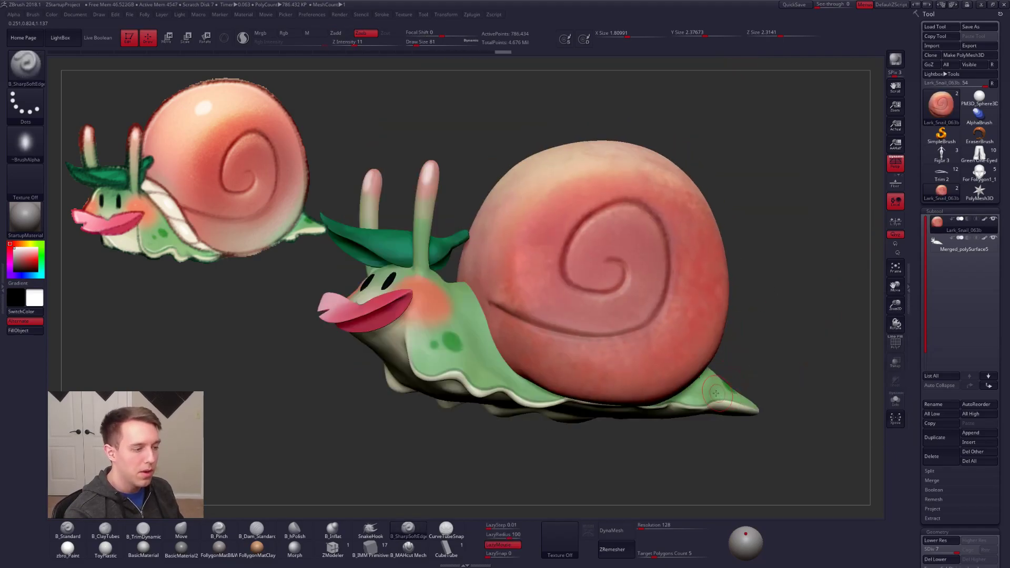
Step: Hide the snail's polypaint and deepen the upper part of the shell's spiral groove with B_SharpSoftEdge
right_drag(622, 303, 630, 306)
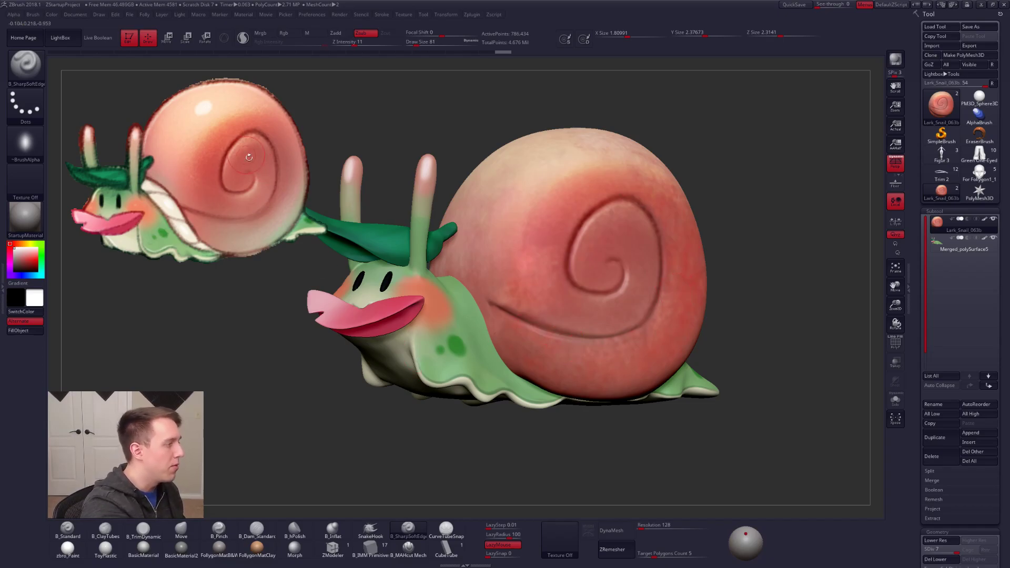
shift+click(985, 219)
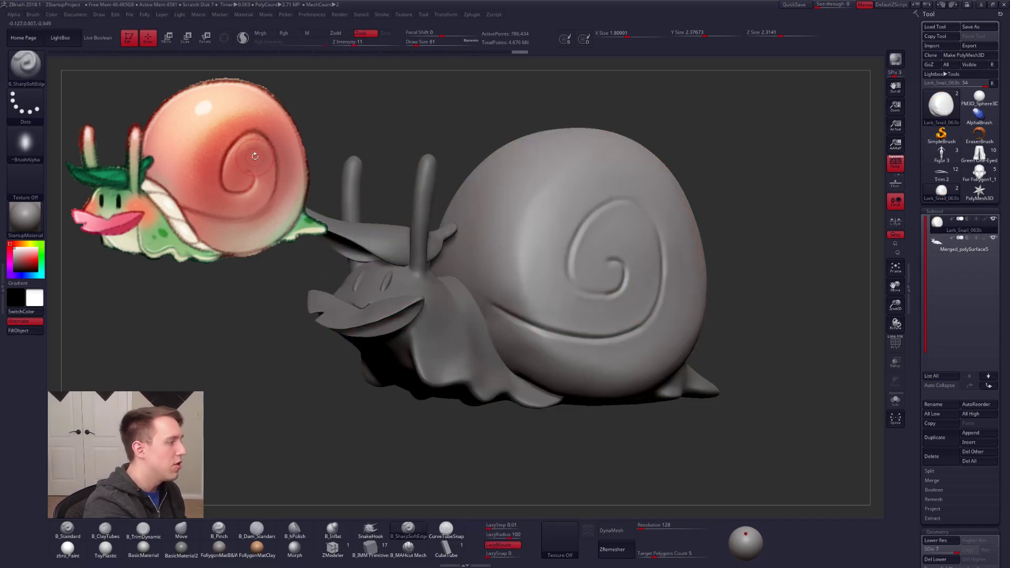
alt+right_drag(571, 223, 589, 246)
mouse_move(605, 225)
mouse_down()
mouse_move(531, 243)
mouse_move(499, 334)
mouse_up()
mouse_move(564, 234)
mouse_down()
mouse_move(596, 227)
mouse_move(629, 235)
mouse_move(647, 270)
mouse_move(652, 331)
mouse_up()
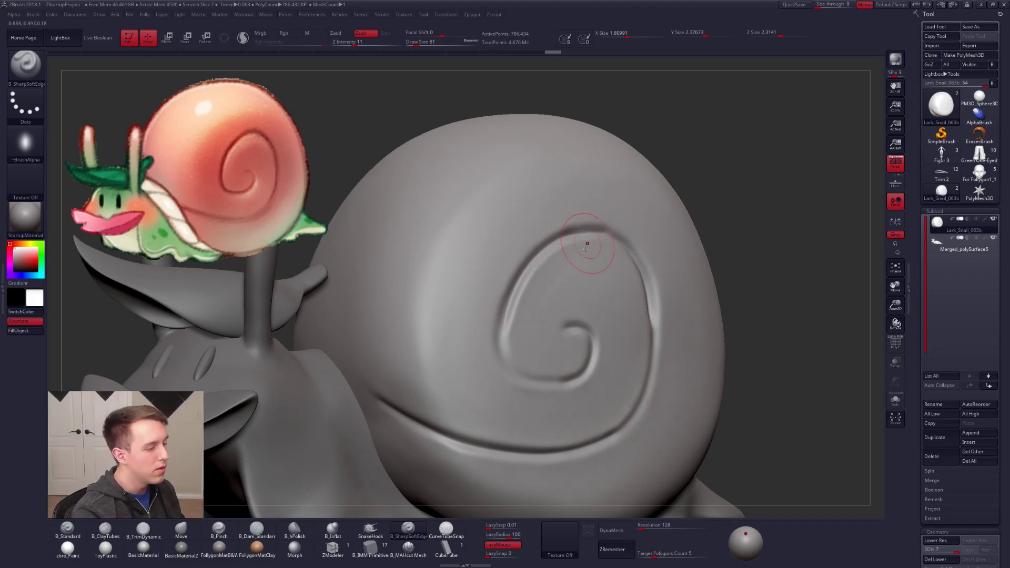
Step: Choose the B_Pinch brush, try tightening the upper spiral groove on the shell, and undo the last strokes there
key(5)
mouse_move(591, 259)
right_down()
mouse_move(583, 269)
mouse_move(610, 259)
right_up()
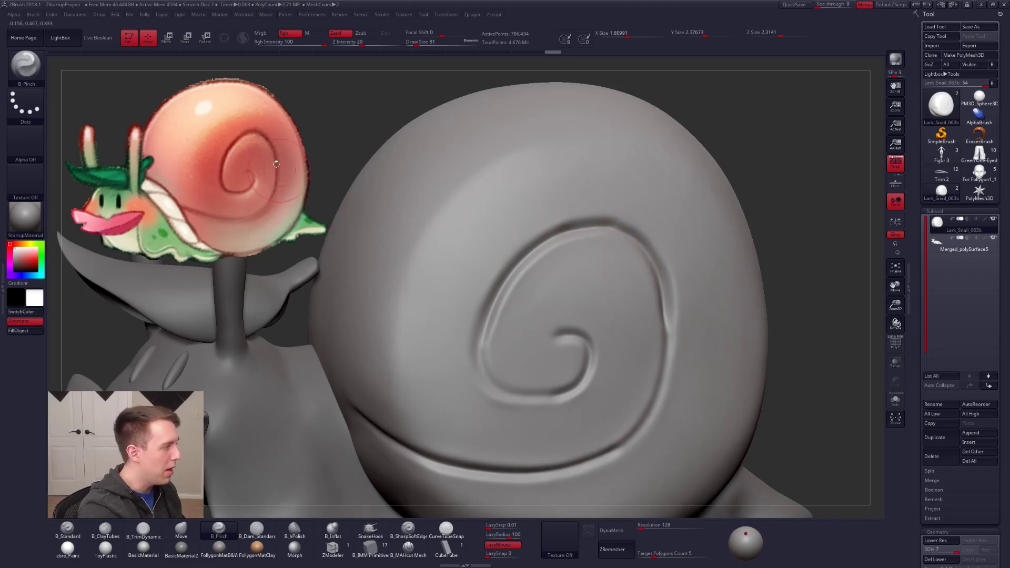
mouse_move(605, 250)
mouse_down()
mouse_move(559, 254)
mouse_move(530, 279)
mouse_move(497, 350)
mouse_up()
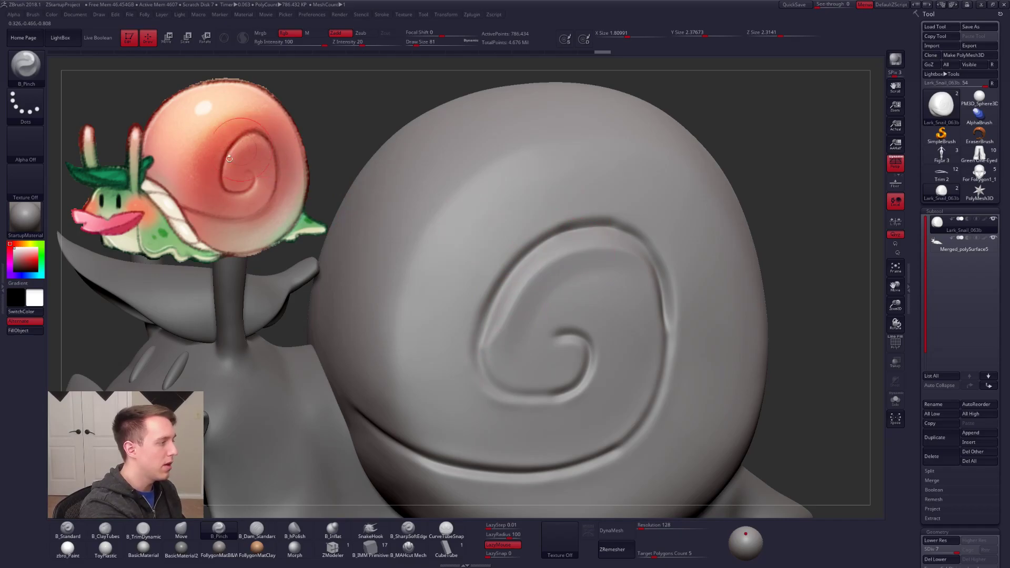
key(space)
drag(557, 255, 555, 255)
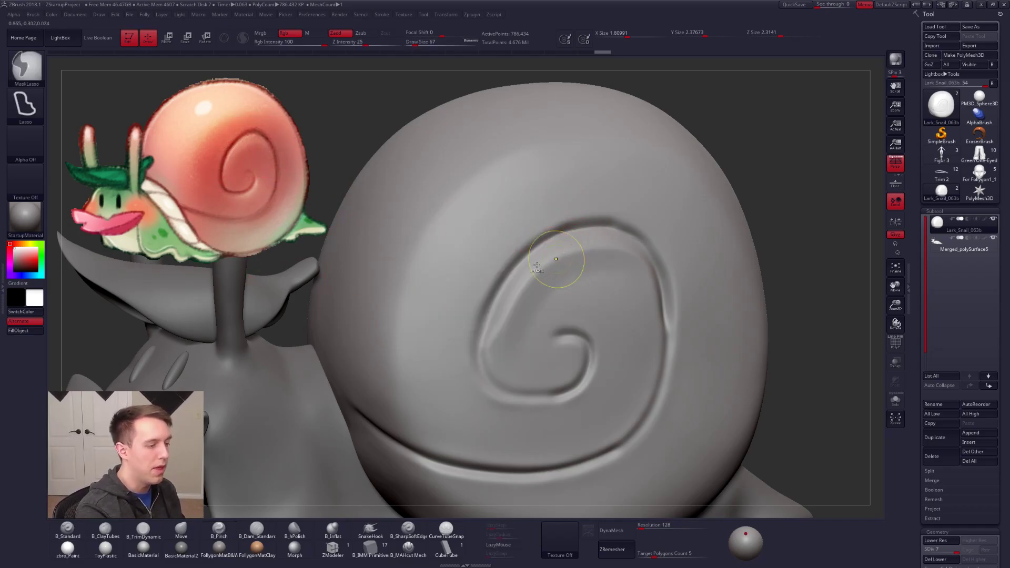
key(ctrl+z)
key(ctrl+z)
key(ctrl+z)
key(ctrl+shift+z)
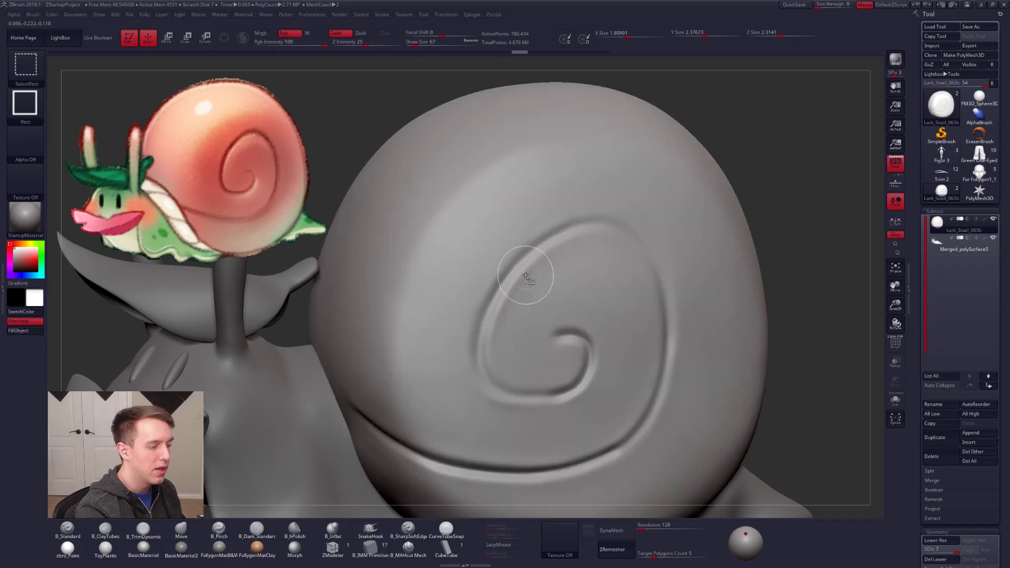
Step: Set the draw size to 25 and pinch along the shell's spiral groove with B_Pinch
key(space)
drag(528, 263, 525, 262)
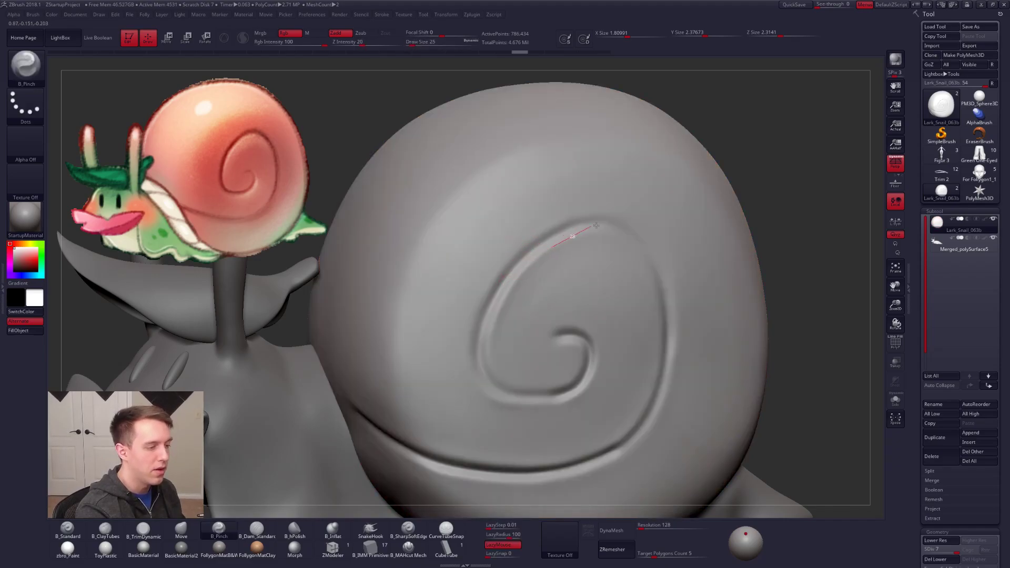
key(space)
alt+right_drag(663, 310, 418, 287)
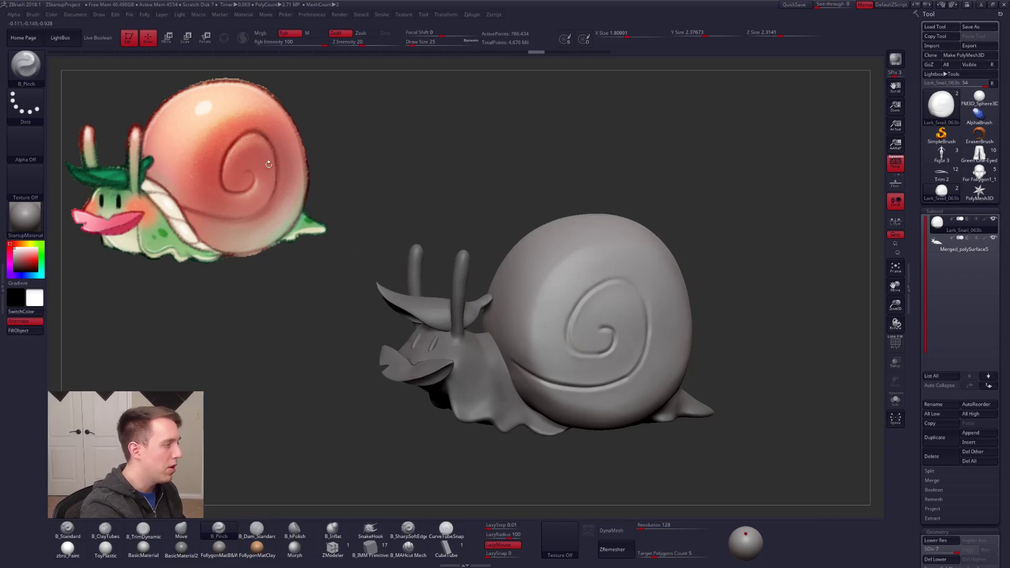
Step: Compare the whole unpainted snail with the reference from several angles, then show the polypaint again
right_drag(626, 335, 568, 332)
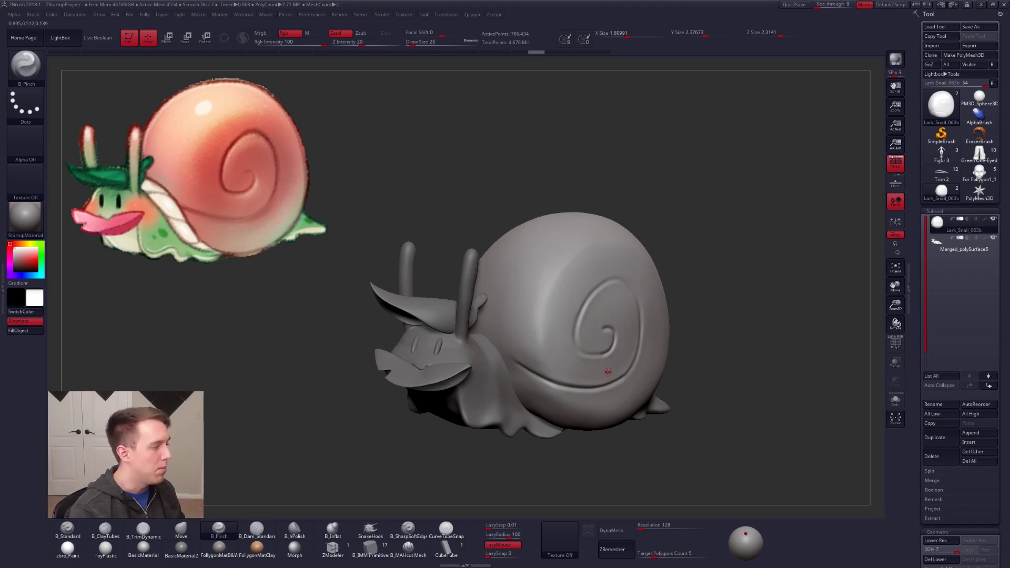
drag(681, 396, 683, 358)
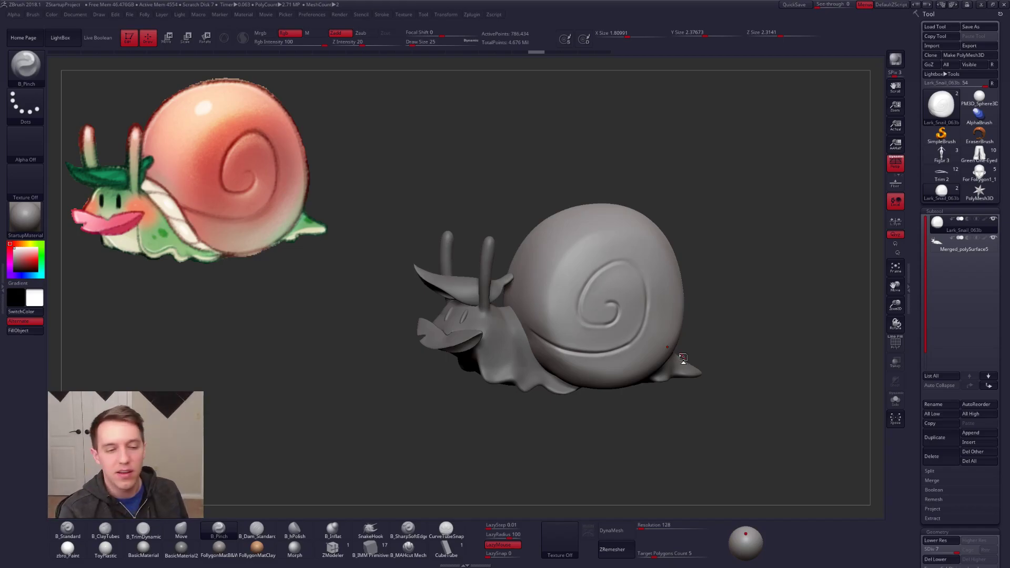
shift+click(984, 220)
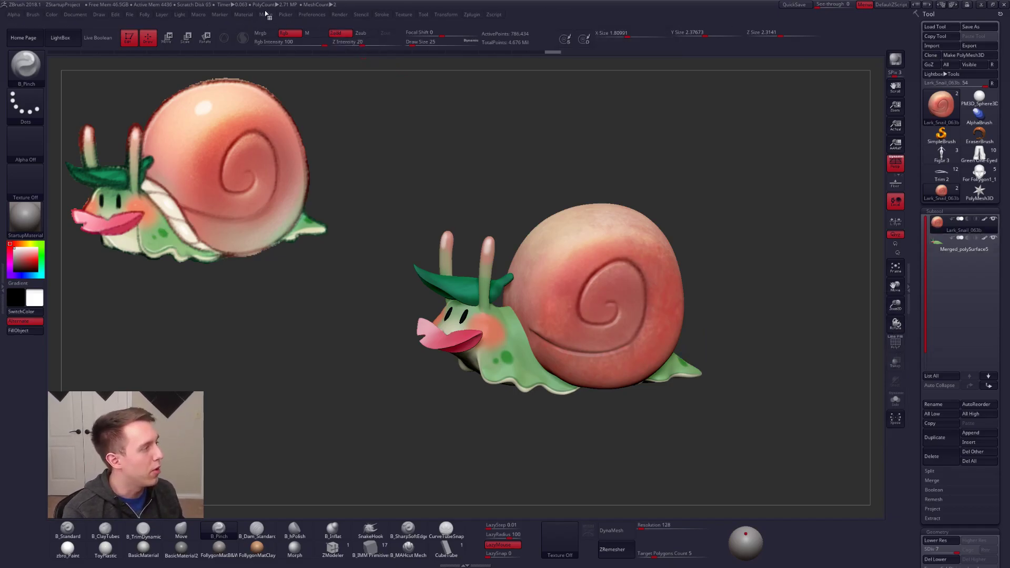
Step: Show the movie timeline and reposition the snail reference image in Spotlight to clear it
click(266, 14)
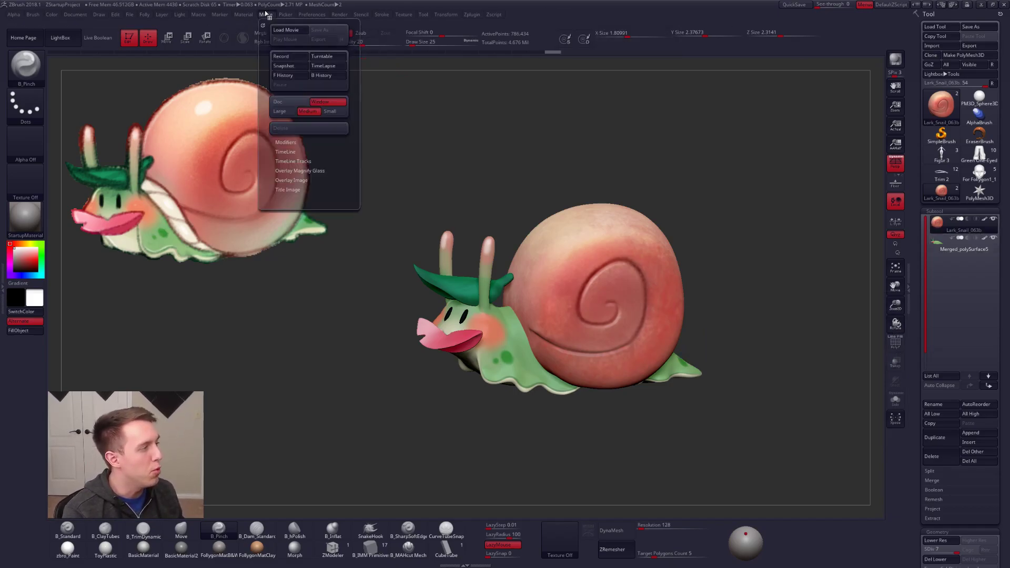
click(287, 152)
click(280, 170)
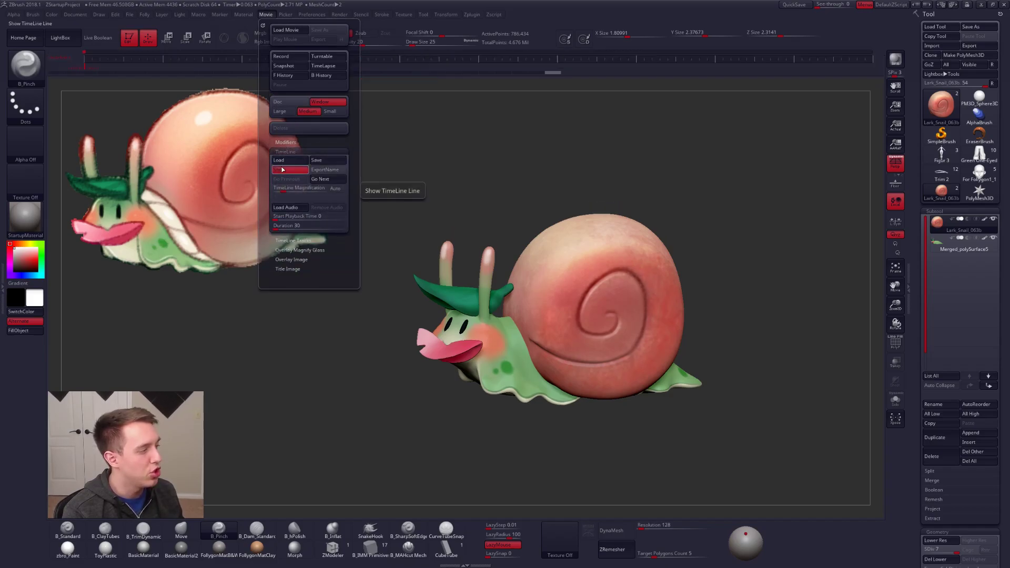
key(z)
mouse_move(223, 189)
mouse_down()
mouse_move(575, 303)
mouse_move(275, 198)
mouse_move(236, 196)
mouse_up()
key(z)
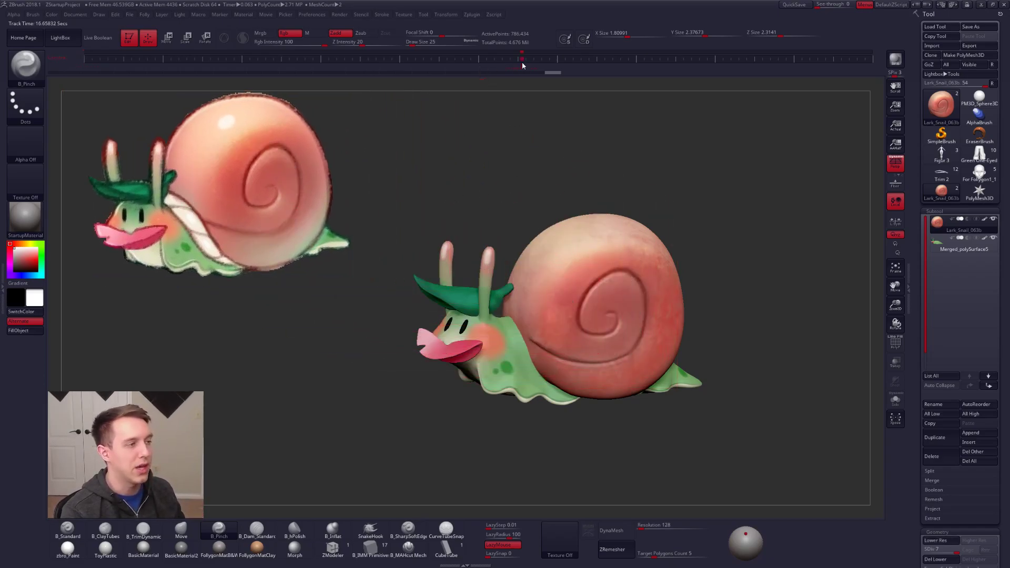
Step: Test the timeline's camera key by moving the snail out of view and recalling the stored view
drag(595, 175, 581, 153)
alt+drag(638, 175, 376, 106)
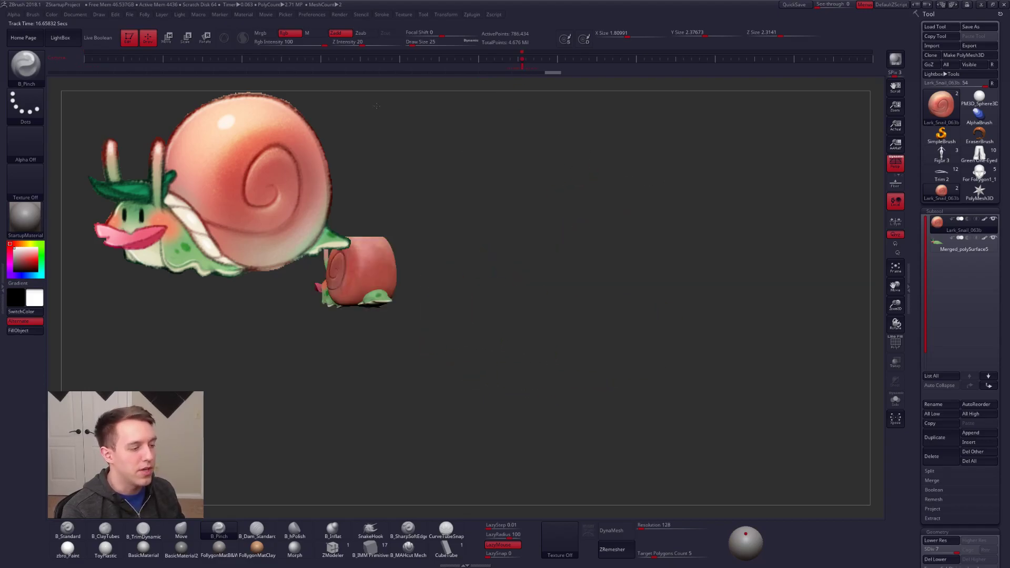
click(526, 65)
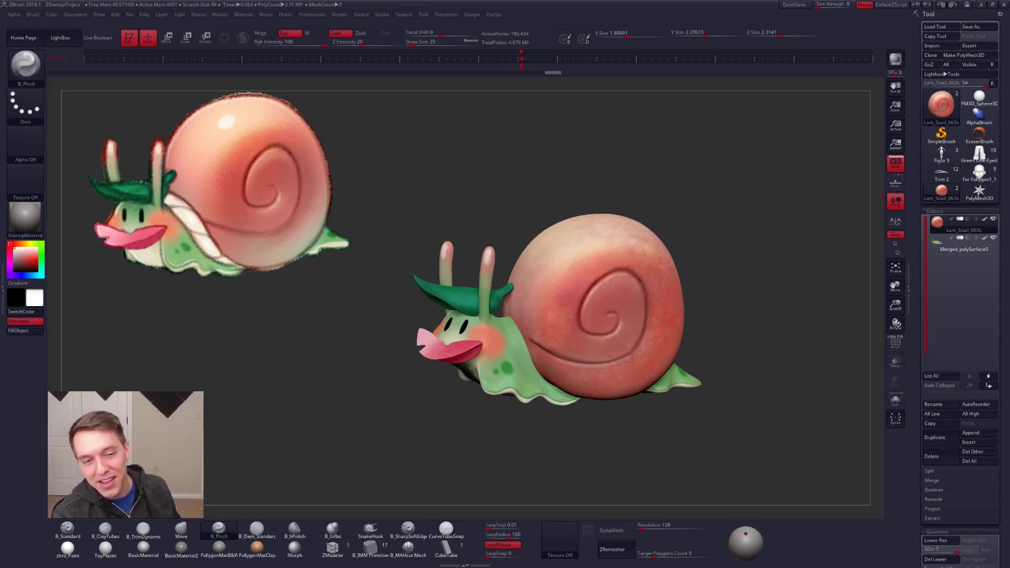
Step: Examine the painted snail closer against its reference, then minimize the ArtStation browser window to return to ZBrush
alt+right_drag(499, 295, 479, 271)
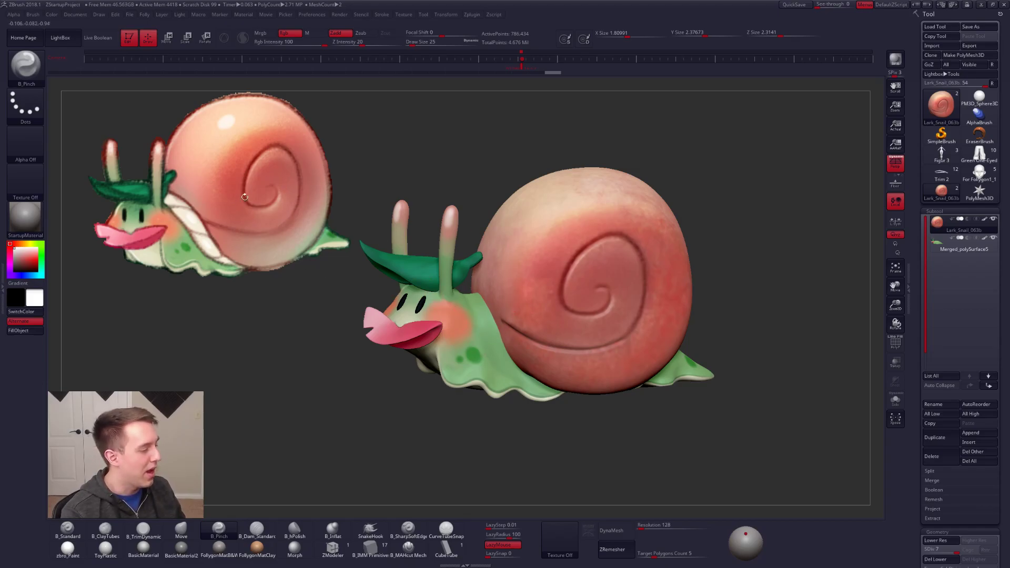
key(ctrl+shift)
ctrl+shift+click(756, 229)
drag(756, 229, 616, 321)
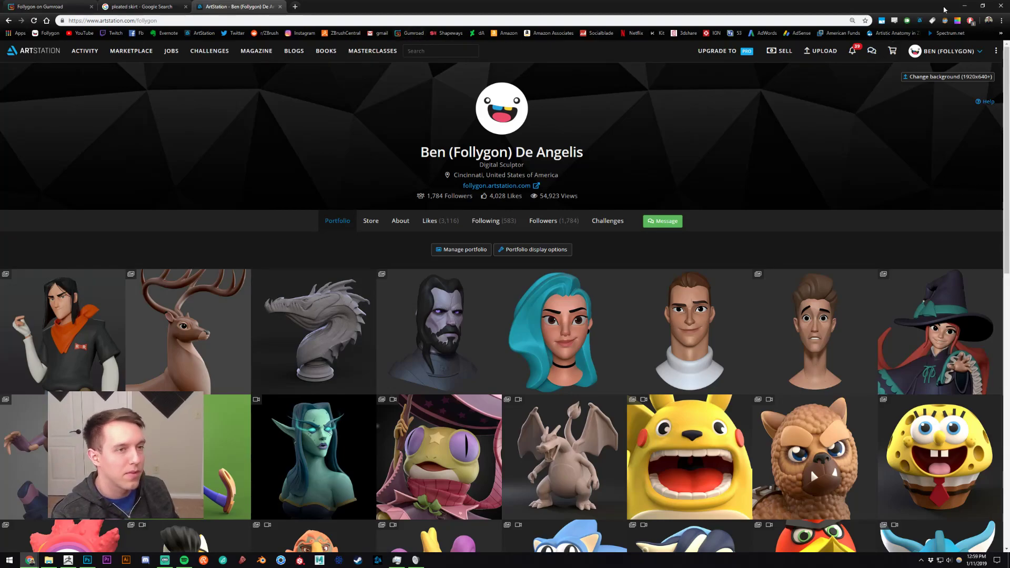
click(964, 5)
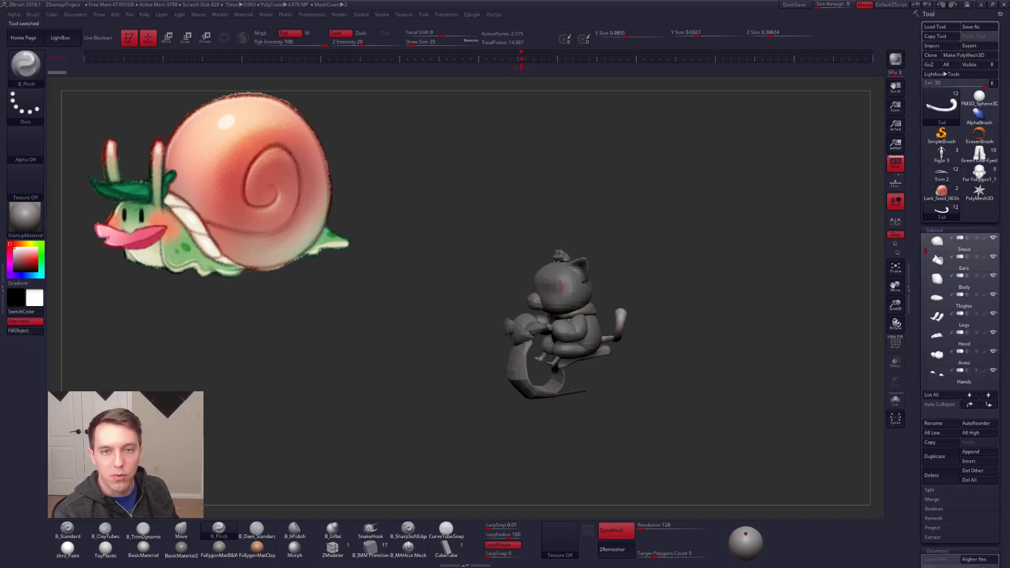
Step: Enlarge the view of the cat-on-scooter model and choose the Move brush
key(ctrl+shift)
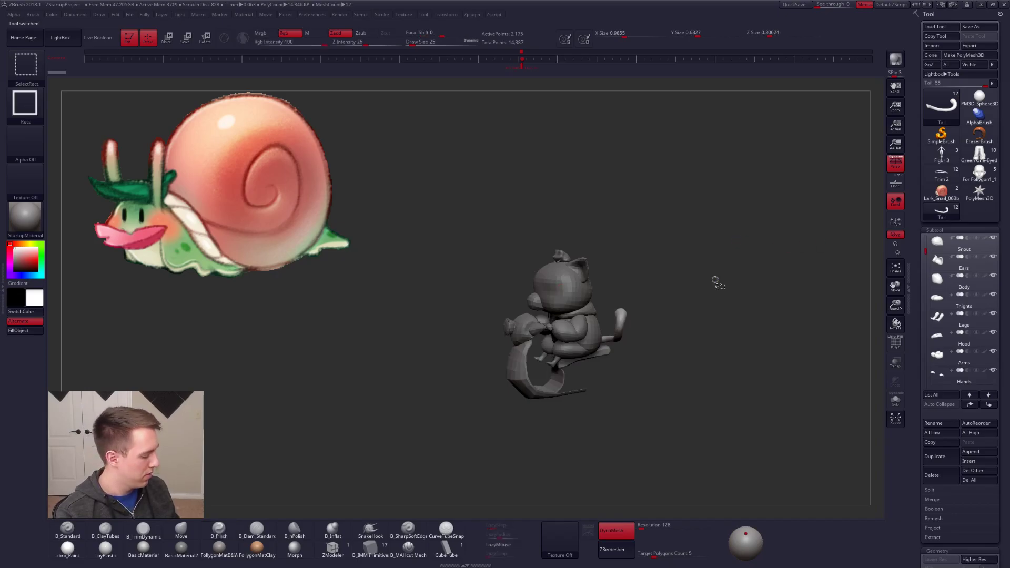
mouse_move(637, 291)
alt+mouse_down()
mouse_move(620, 272)
mouse_move(593, 326)
mouse_move(589, 282)
alt+mouse_up()
key(b)
key(m)
key(v)
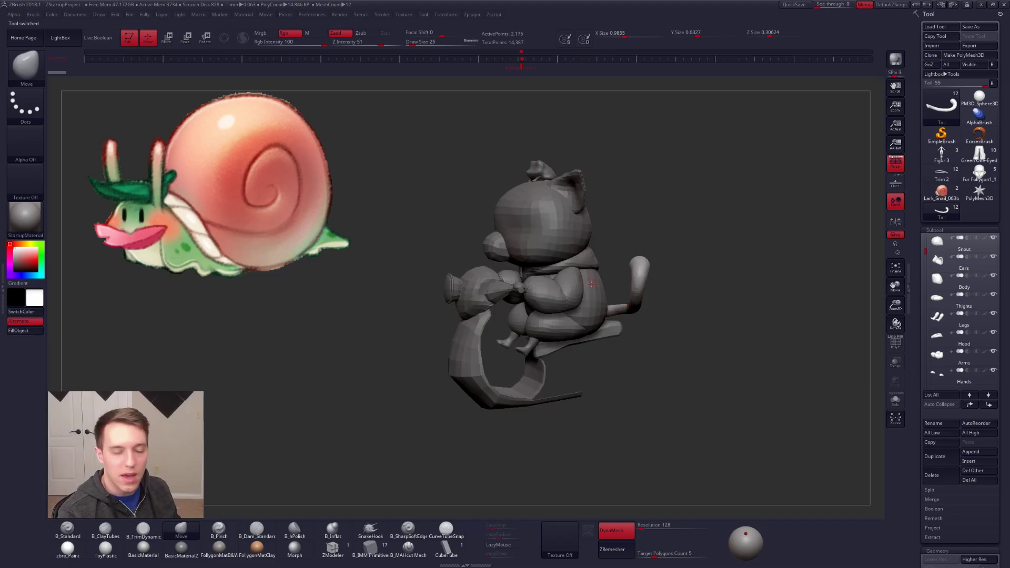
Step: Pick the cat-on-scooter illustration from the textures and add it to Spotlight
click(549, 532)
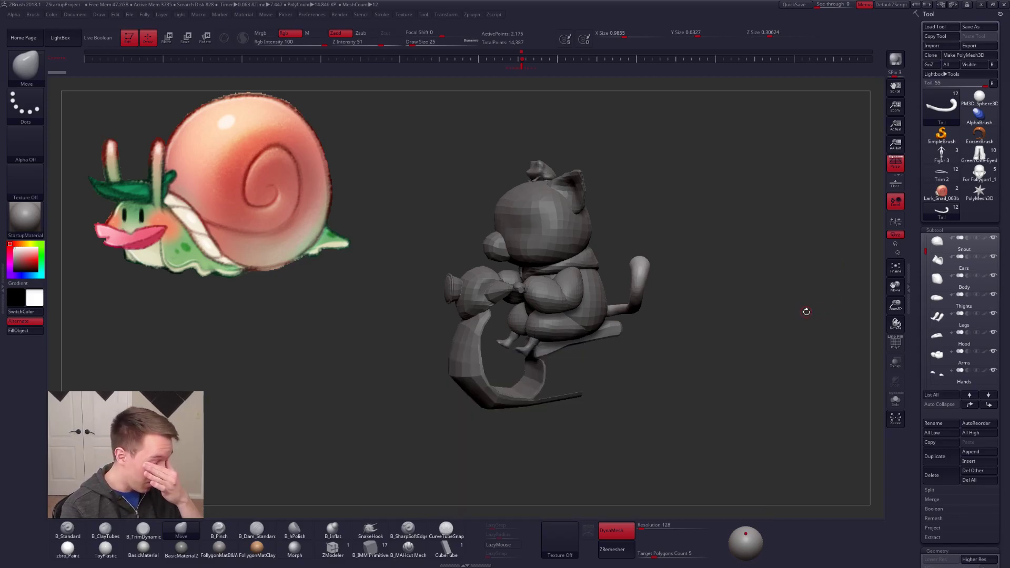
click(560, 539)
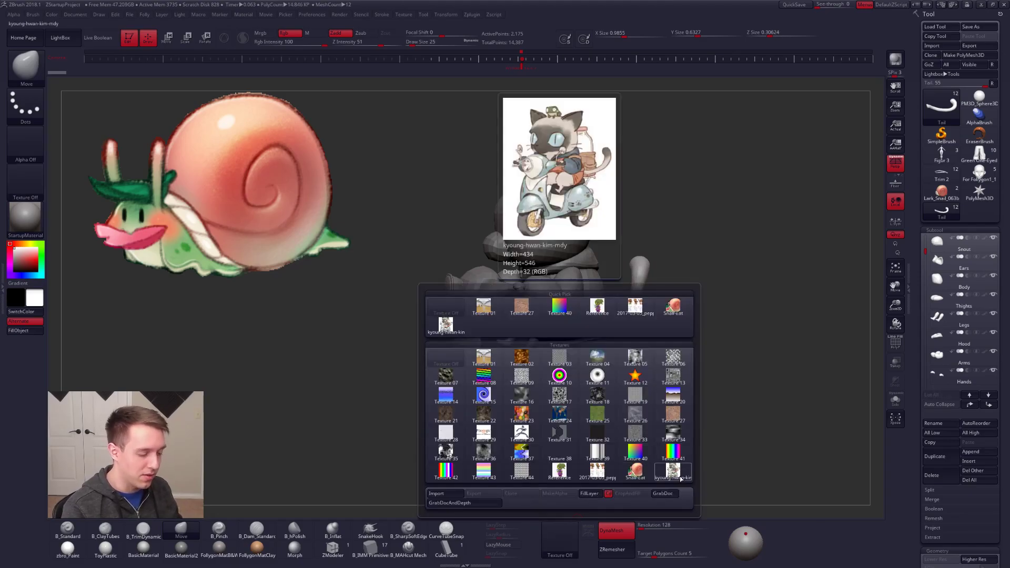
click(635, 474)
click(589, 532)
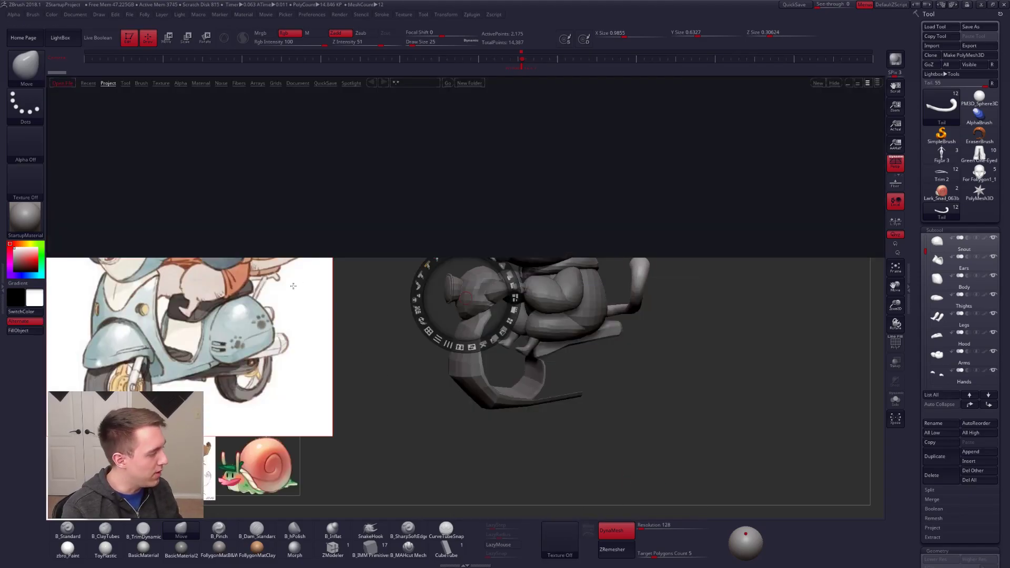
Step: Hide LightBox, shrink the cat illustration in Spotlight, place it beside the model, and leave Spotlight editing
key(comma)
drag(414, 213, 317, 158)
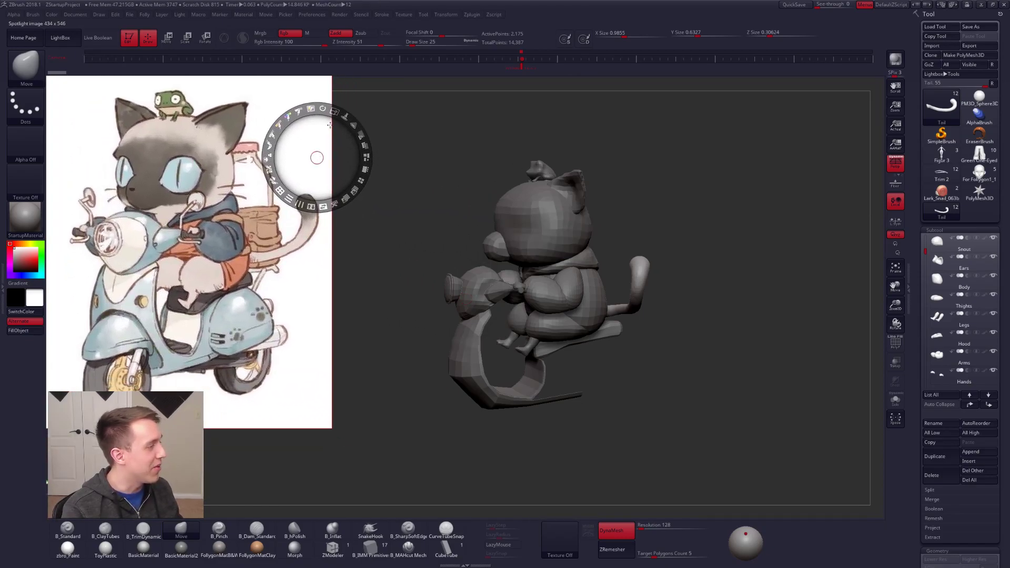
click(334, 112)
drag(272, 252, 191, 236)
key(z)
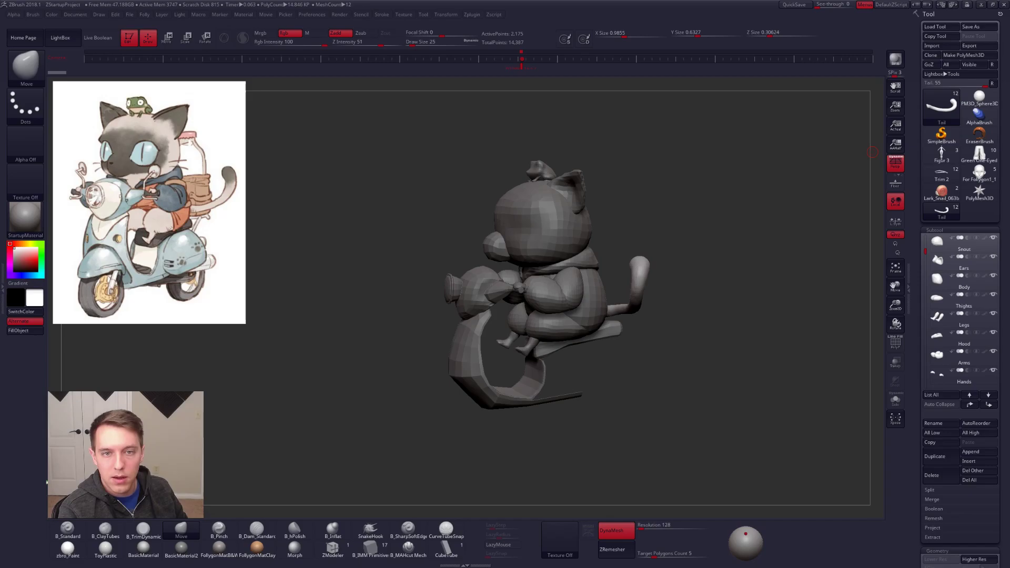
Step: Switch to the blocked-out muscular figure, frame it whole, and inspect it from the front and side
double_click(604, 235)
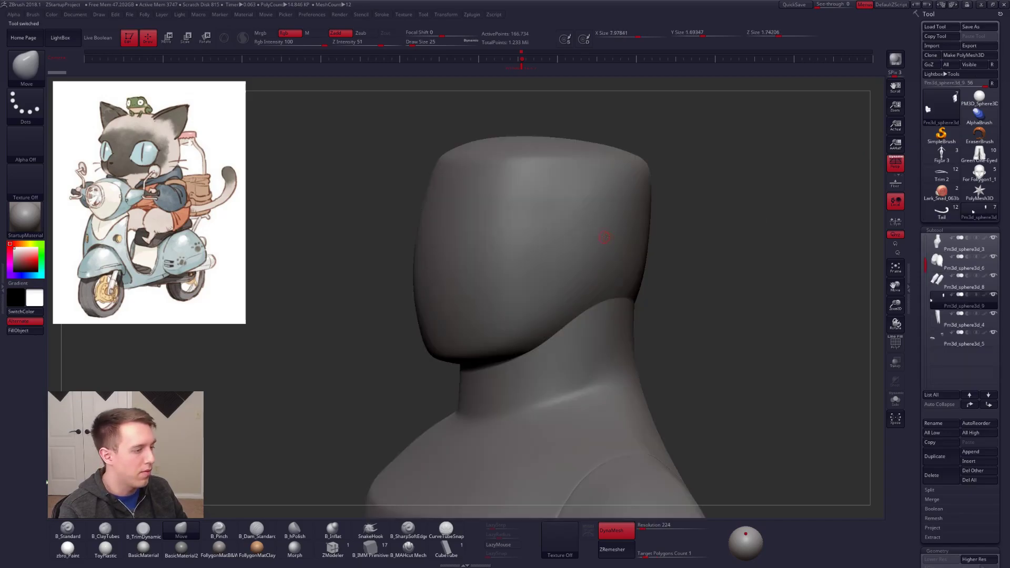
key(f)
mouse_move(635, 301)
mouse_down()
mouse_move(702, 300)
mouse_move(653, 273)
mouse_move(653, 298)
mouse_up()
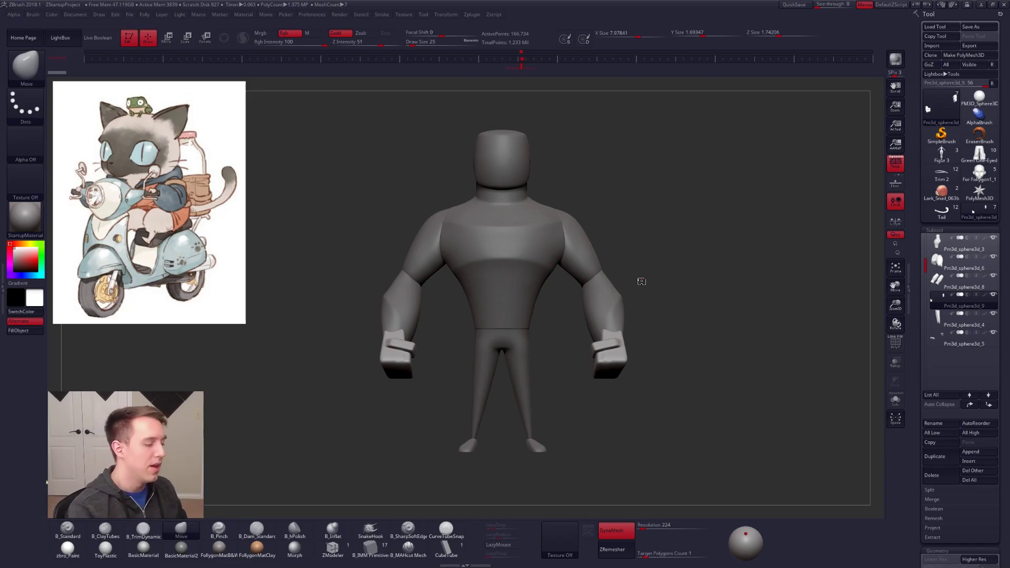
drag(563, 365, 570, 389)
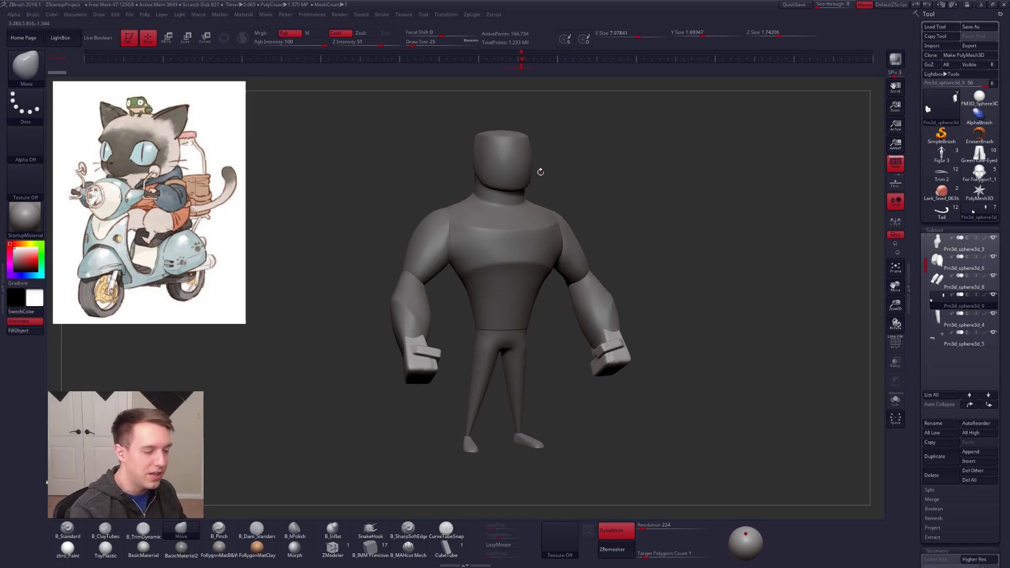
shift+drag(616, 413, 645, 395)
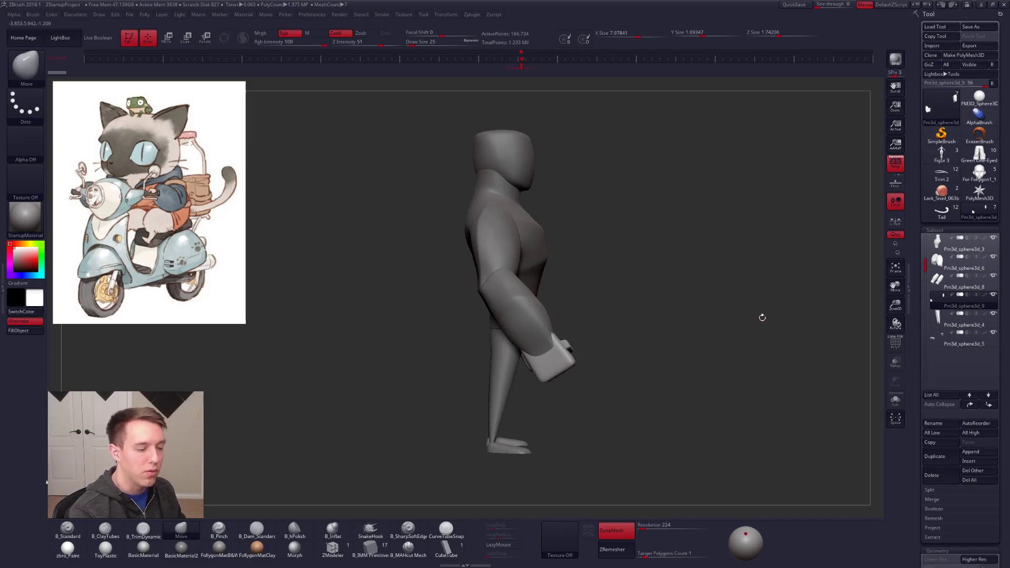
Step: Set the Move brush's draw size to 430 for the muscular figure
key(space)
drag(766, 308, 782, 312)
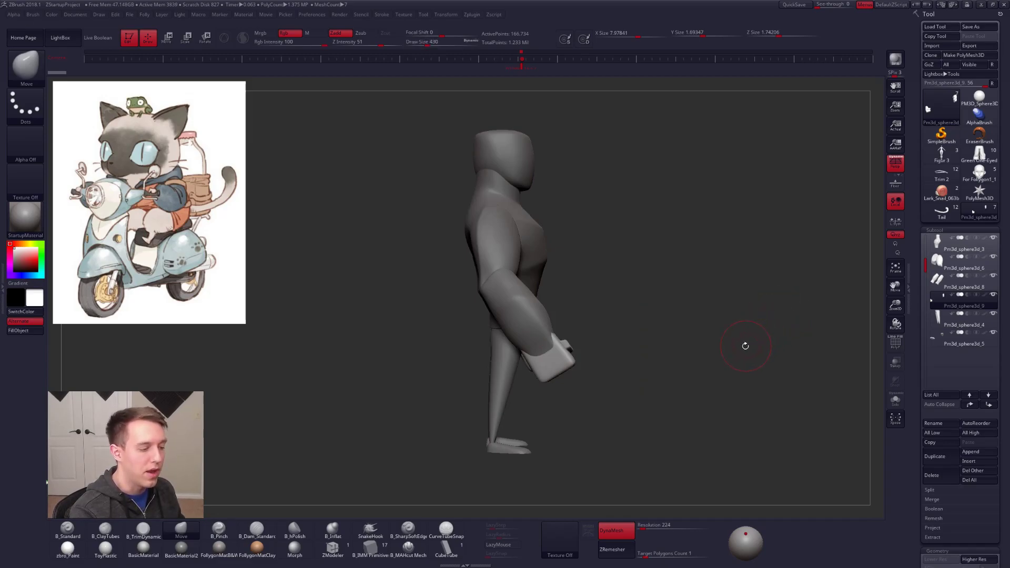
shift+drag(745, 343, 721, 368)
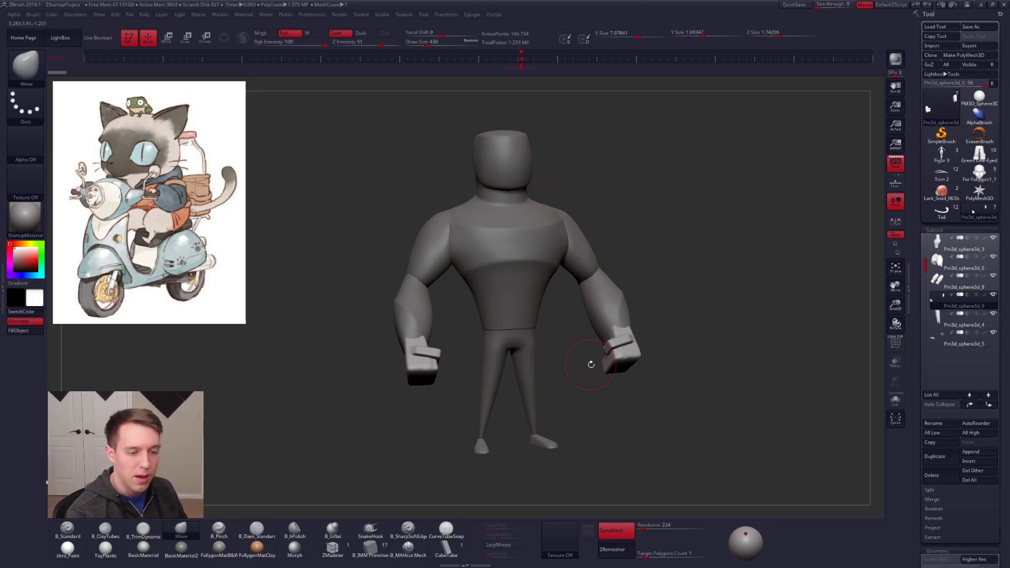
Step: Hide the figure's hand, forearm and upper-arm subtools and select the torso subtool Pm3d_sphere3d_3
click(945, 301)
double_click(945, 283)
double_click(945, 265)
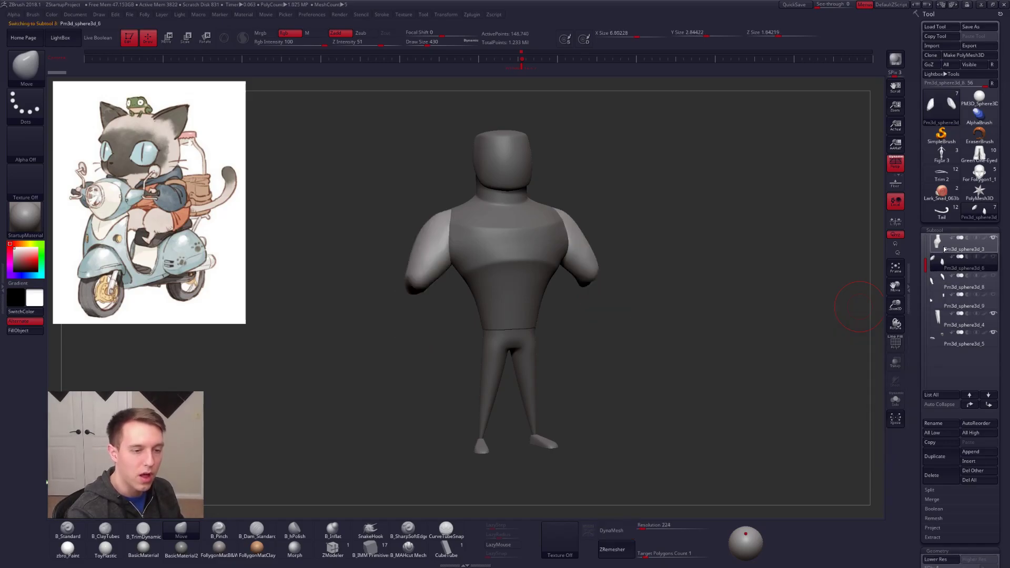
double_click(945, 250)
drag(645, 333, 695, 352)
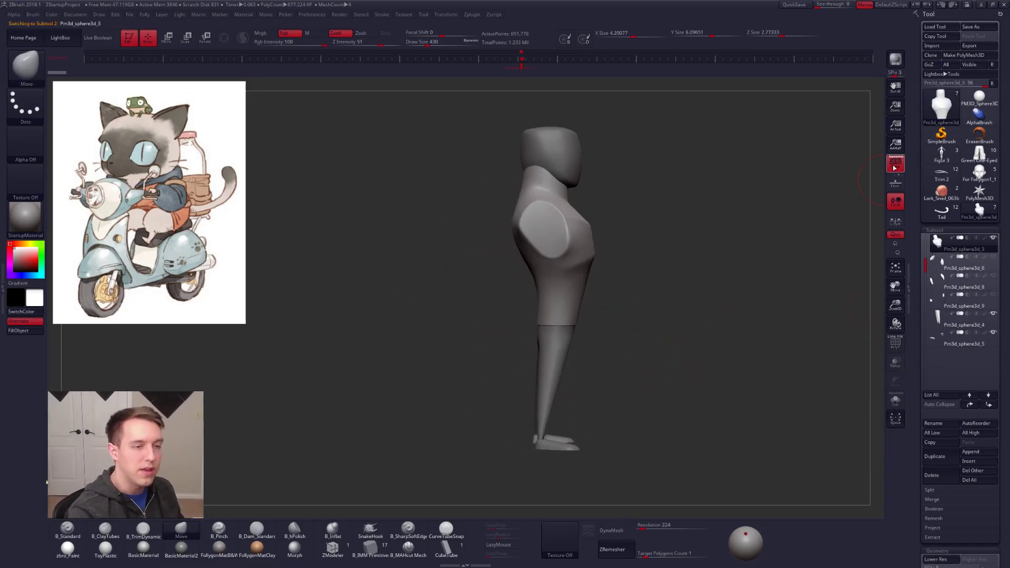
Step: Check the muscular figure's side-view balance without perspective, using a transpose line from ankle to chest, then restore perspective
key(p)
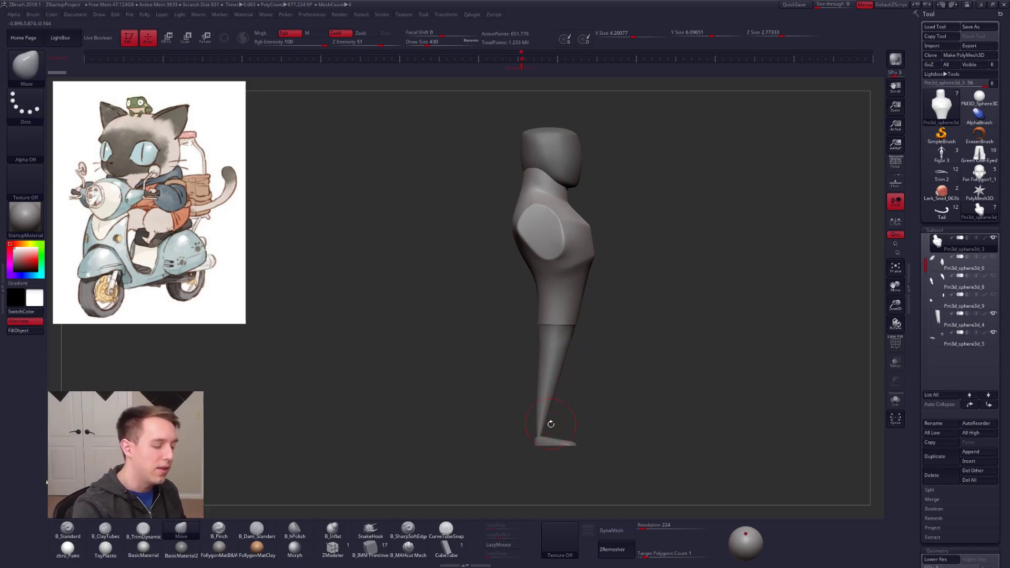
key(w)
drag(540, 438, 610, 181)
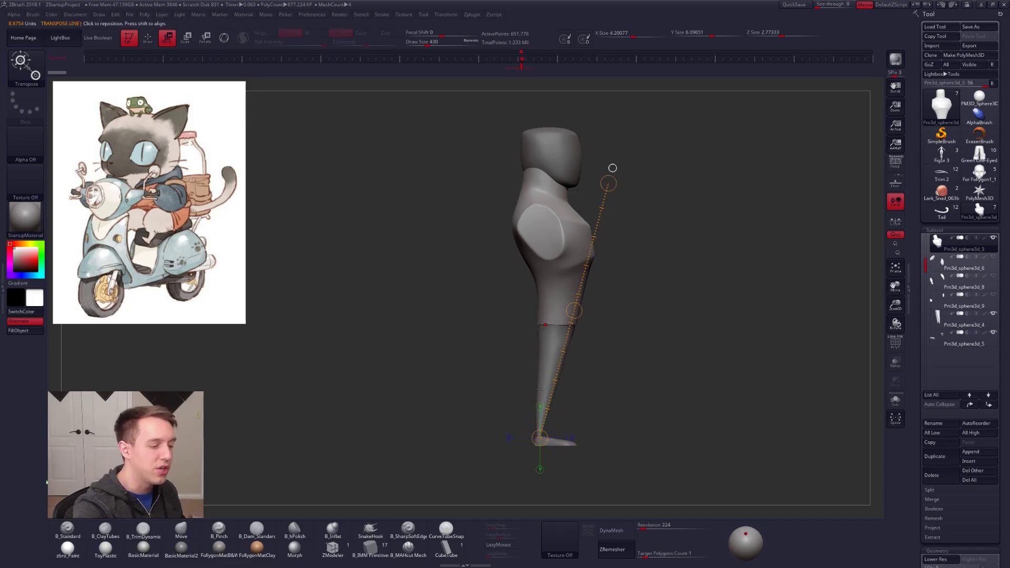
key(q)
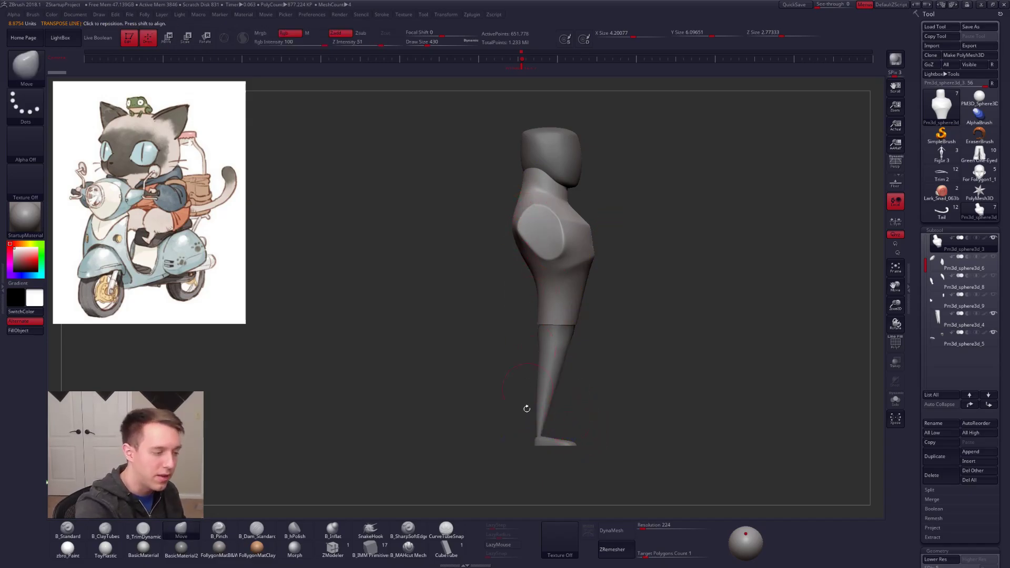
click(896, 164)
drag(758, 325, 665, 359)
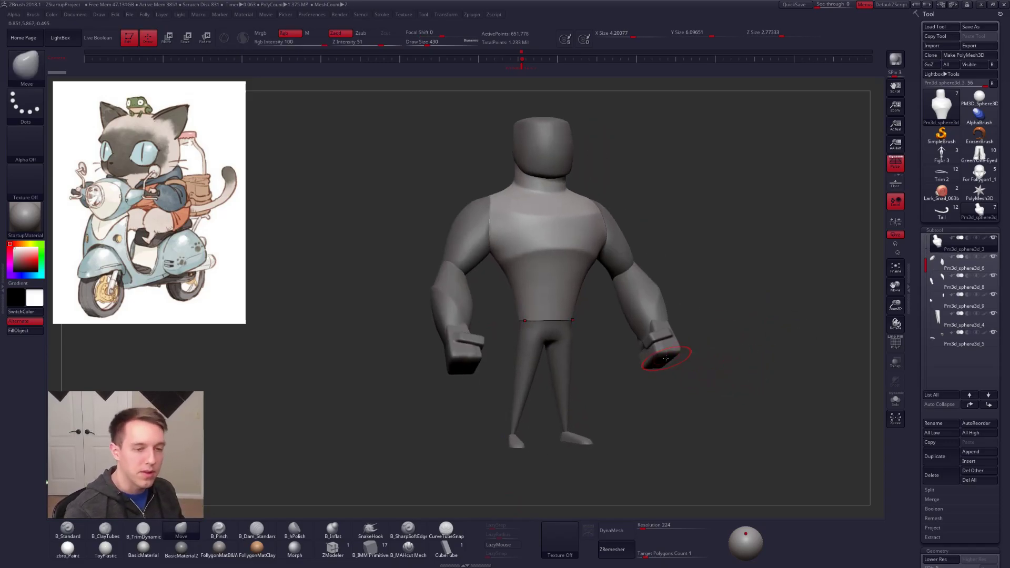
Step: Switch to the cat-on-scooter model, match its angle to the illustration, and review the original image in the Photos viewer
click(942, 210)
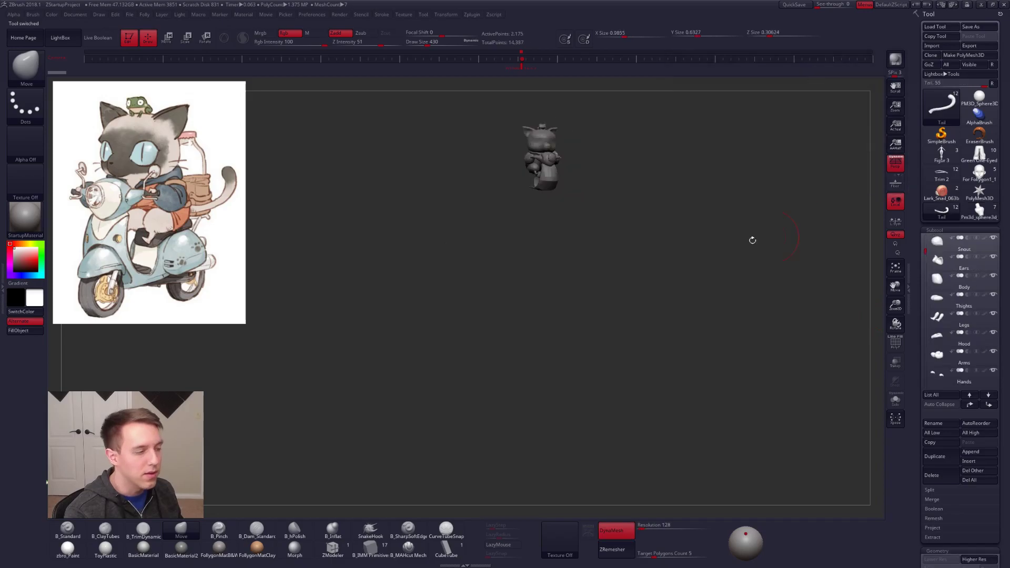
drag(630, 227, 585, 230)
mouse_move(585, 229)
alt+mouse_down()
mouse_move(582, 341)
mouse_move(567, 301)
mouse_move(601, 323)
mouse_move(655, 331)
mouse_move(648, 304)
mouse_move(614, 324)
mouse_move(633, 352)
mouse_move(635, 324)
alt+mouse_up()
key(space)
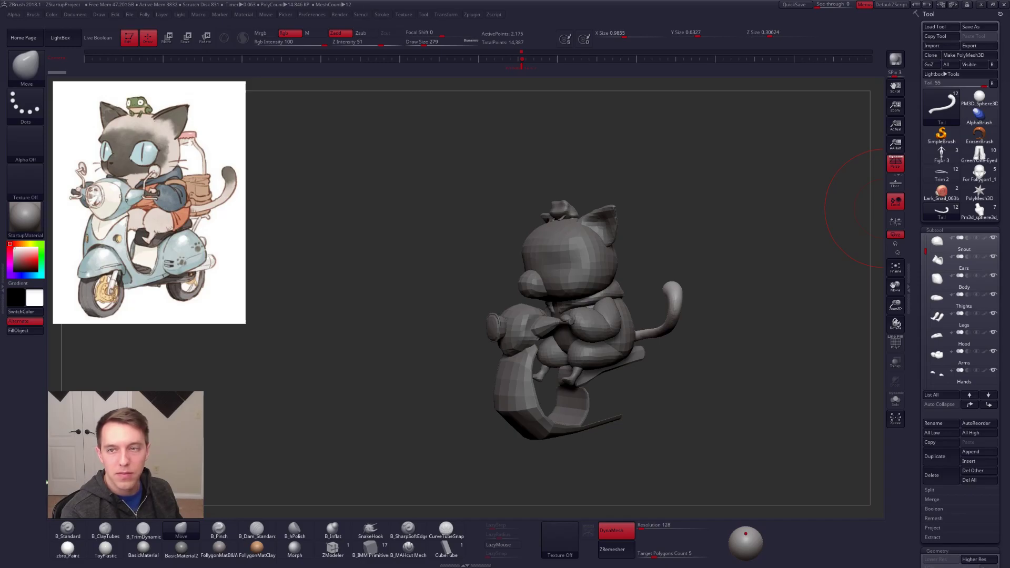
drag(665, 141, 449, 130)
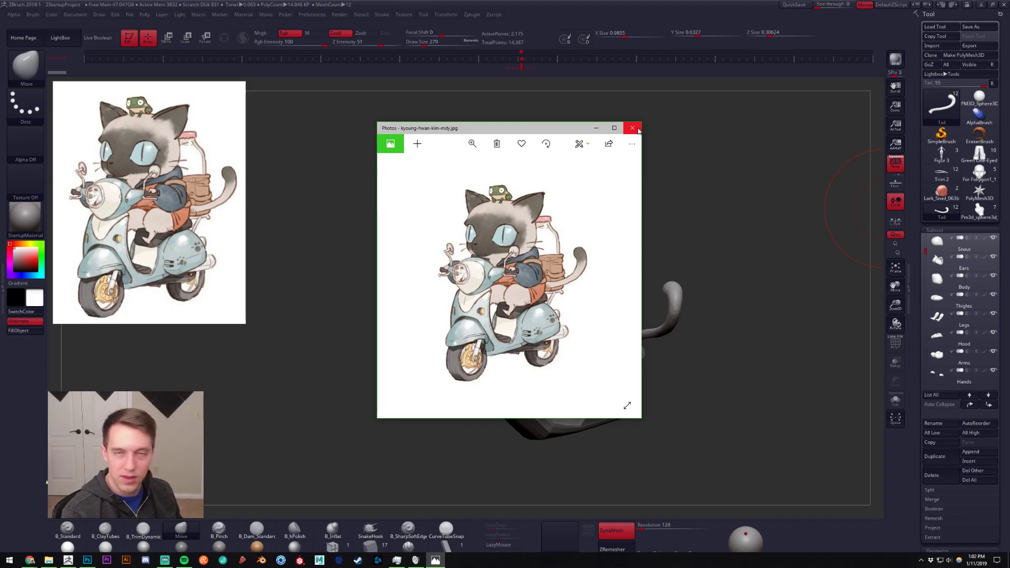
drag(536, 132, 541, 133)
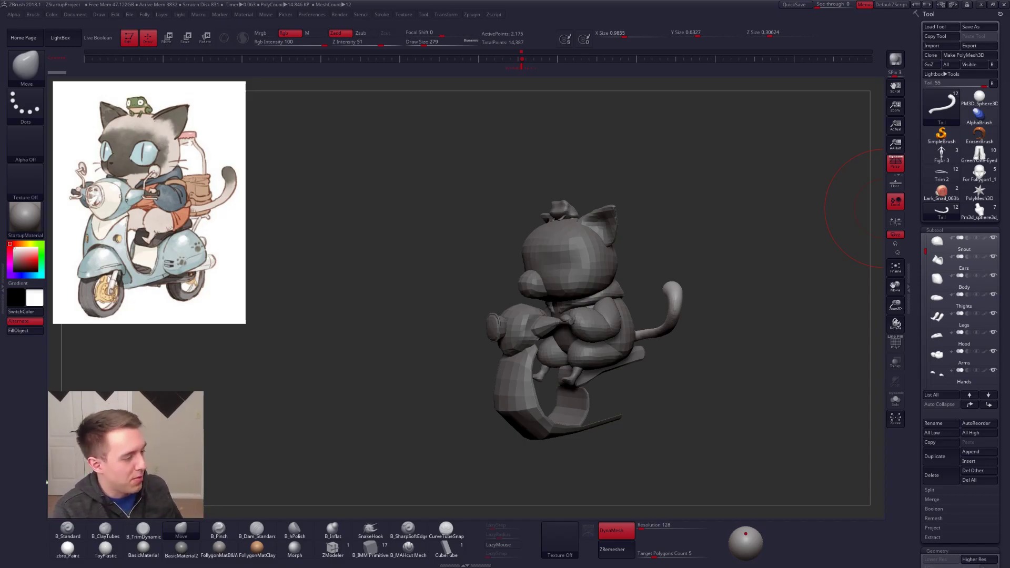
Step: Set the draw size to 96 and compare the cat and scooter's pose with the illustration from several angles
mouse_move(736, 226)
alt+mouse_down()
mouse_move(674, 206)
mouse_move(636, 226)
alt+mouse_up()
key(space)
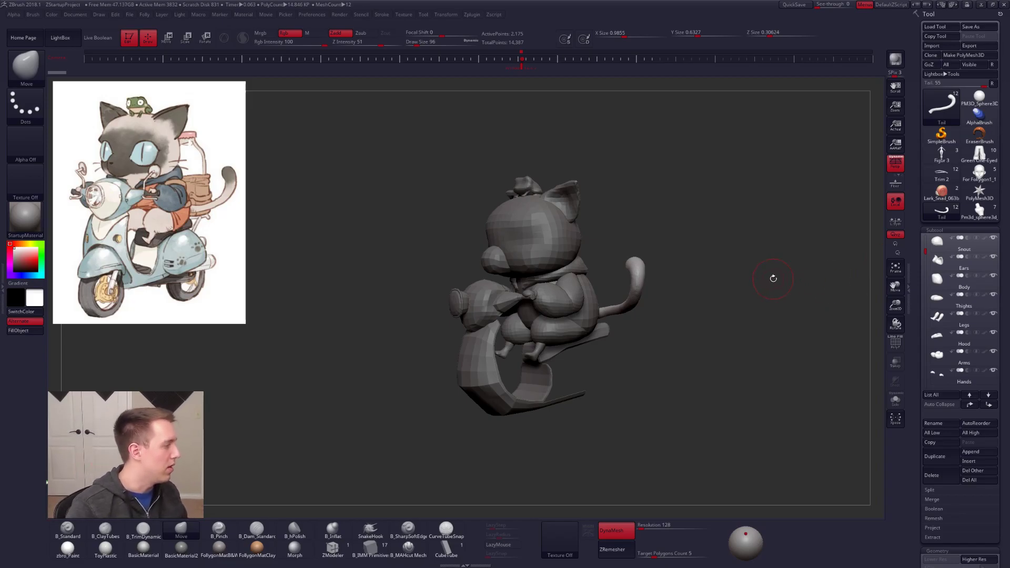
drag(589, 363, 569, 367)
key(ctrl+shift+f)
click(606, 482)
click(647, 465)
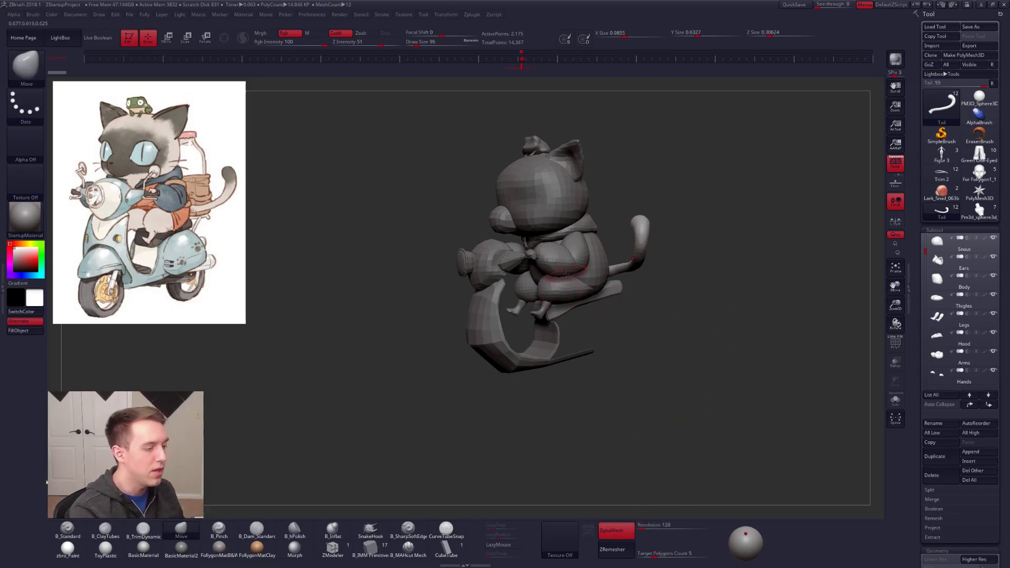
drag(561, 297, 575, 277)
right_drag(573, 284, 518, 266)
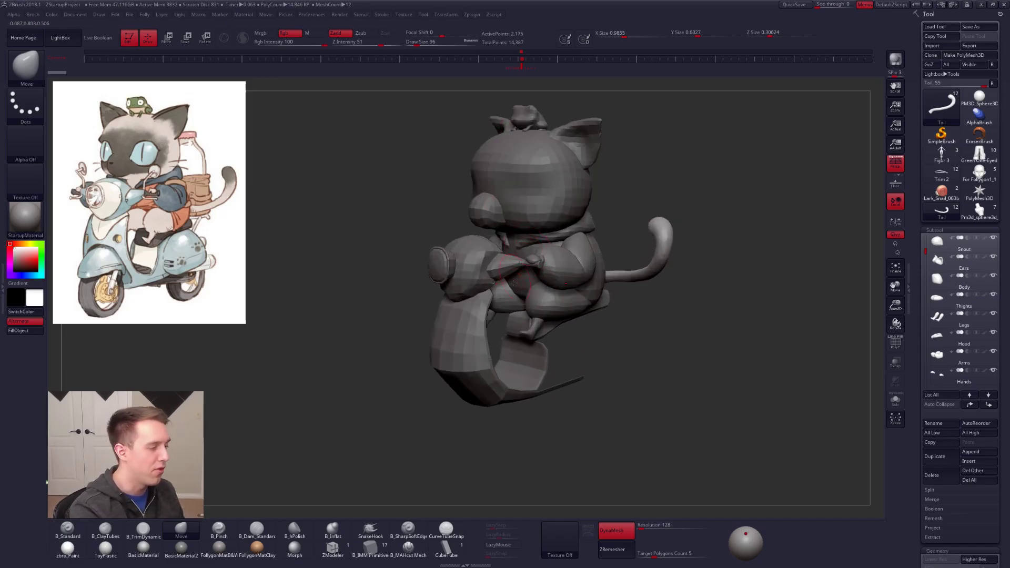
Step: Locate the Scooter subtool, select the Frog subtool, and hide the scooter to expose the cat's body
alt+click(461, 284)
alt+right_drag(502, 341, 537, 350)
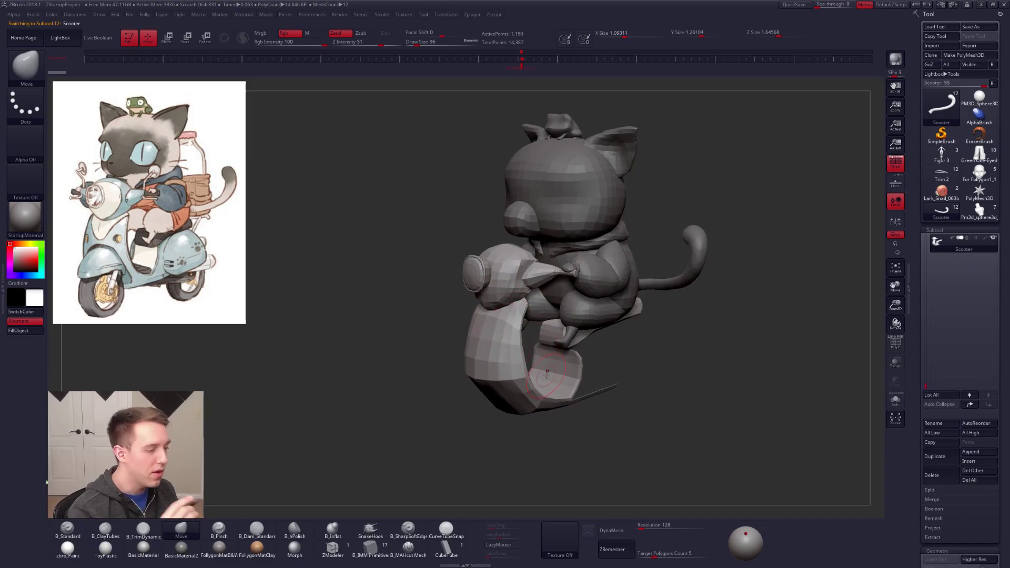
drag(926, 387, 928, 345)
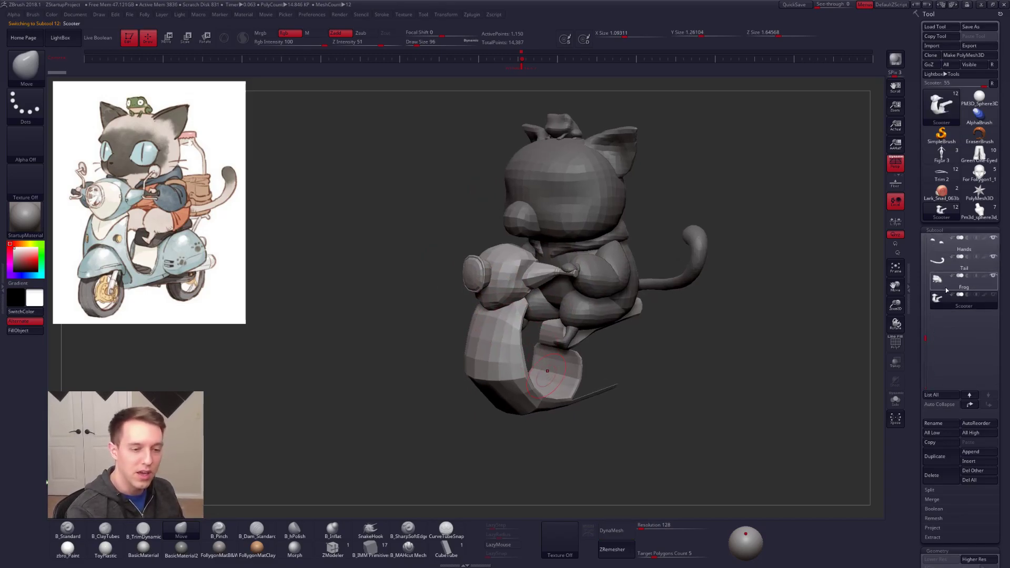
click(951, 283)
alt+right_drag(589, 354, 569, 362)
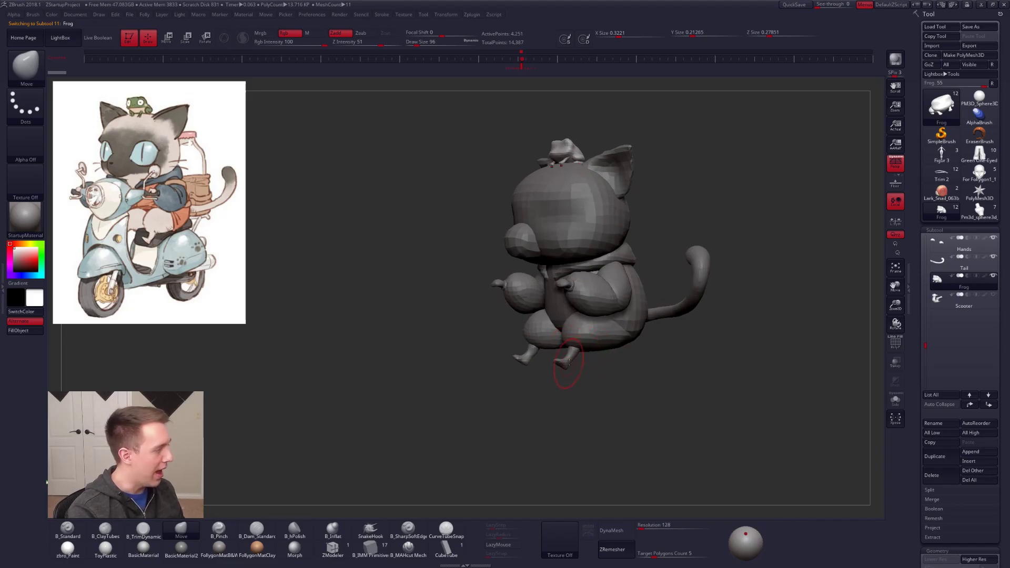
Step: Select the Arms subtool and assign its separate pieces polygroups with Auto Groups, showing the polyframe
alt+click(604, 299)
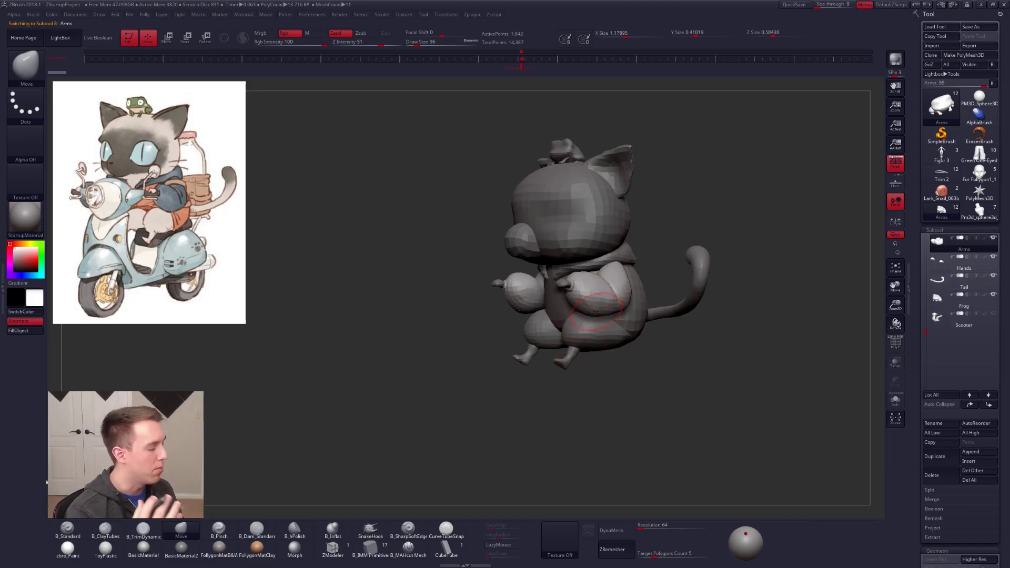
mouse_move(598, 313)
right_down()
mouse_move(547, 306)
mouse_move(578, 327)
mouse_move(635, 312)
right_up()
key(f)
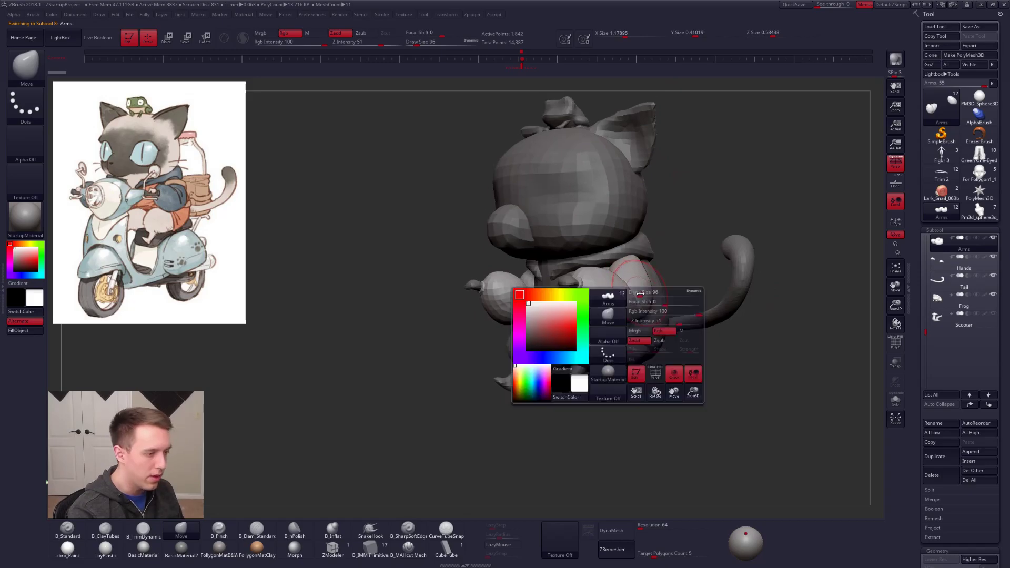
key(shift+f)
key(shift+f)
key(ctrl+shift+g)
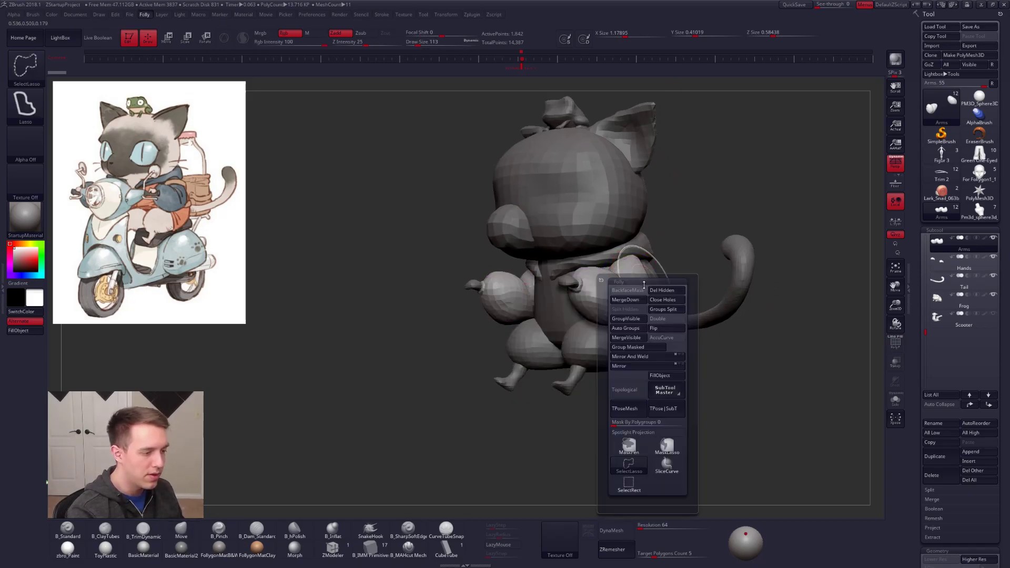
click(633, 330)
key(shift+f)
Step: Mask the cat's forearms by polygroup, leaving the upper arms editable, and restore the full model view without polyframe
key(w)
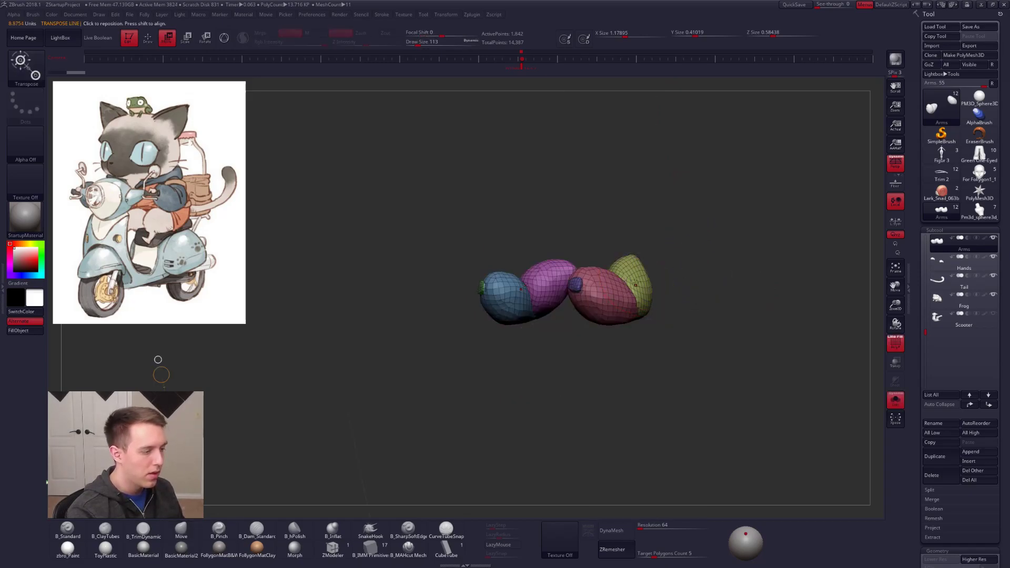
key(alt+shift+s)
key(q)
key(space)
mouse_move(629, 291)
mouse_down()
mouse_move(636, 286)
mouse_move(630, 291)
mouse_up()
key(shift+f)
key(alt+shift+s)
Step: Reshape the unmasked upper arms with the Move brush at draw size 74, then raise the size to 113
key(space)
ctrl+right_drag(630, 291, 629, 282)
key(space)
drag(630, 280, 626, 281)
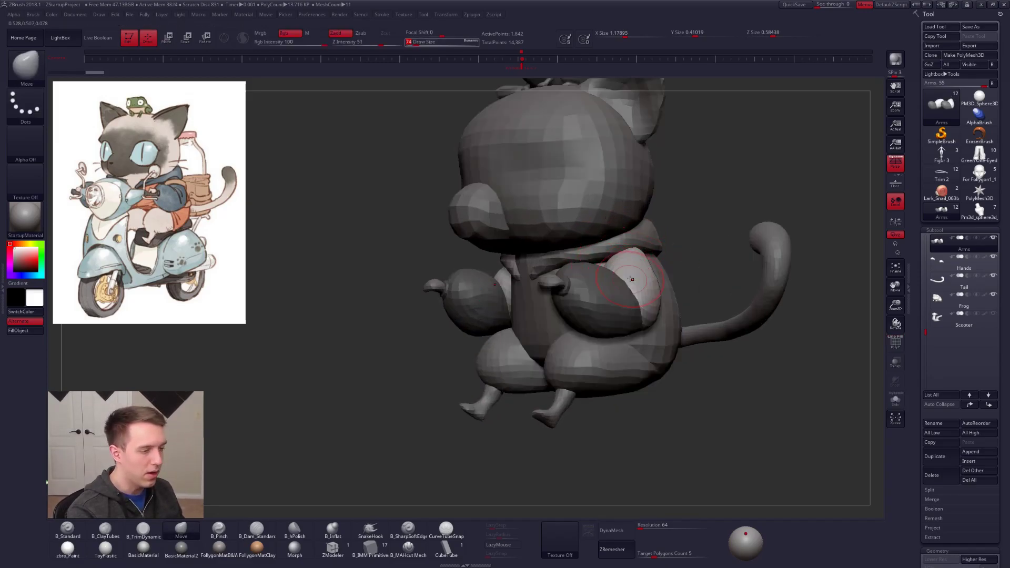
right_drag(626, 281, 647, 291)
key(space)
drag(647, 291, 648, 291)
right_drag(633, 316, 604, 340)
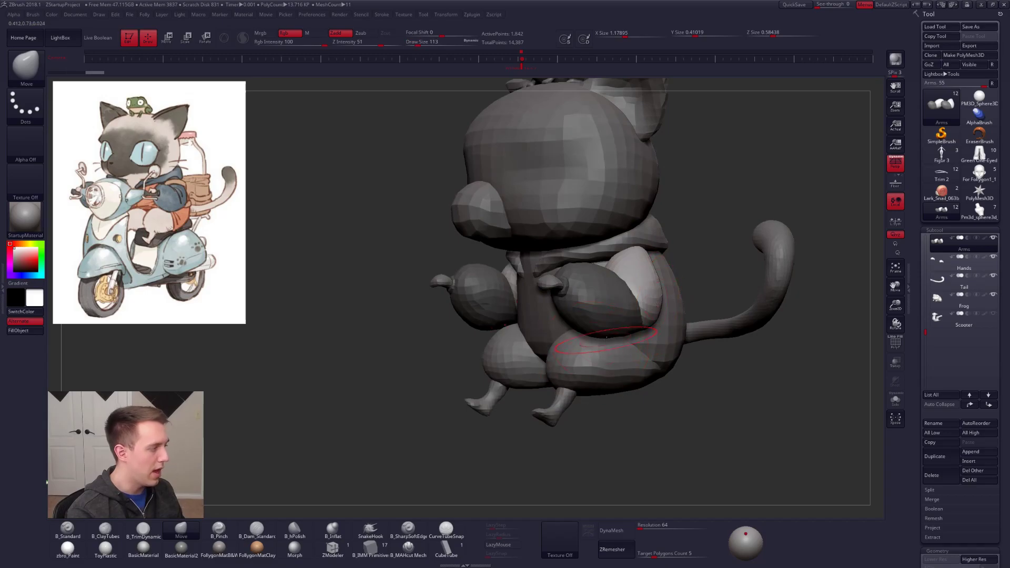
Step: Try merging the arm pieces by clearing the mask and applying DynaMesh to the Arms subtool at resolution 240
ctrl+drag(706, 380, 718, 362)
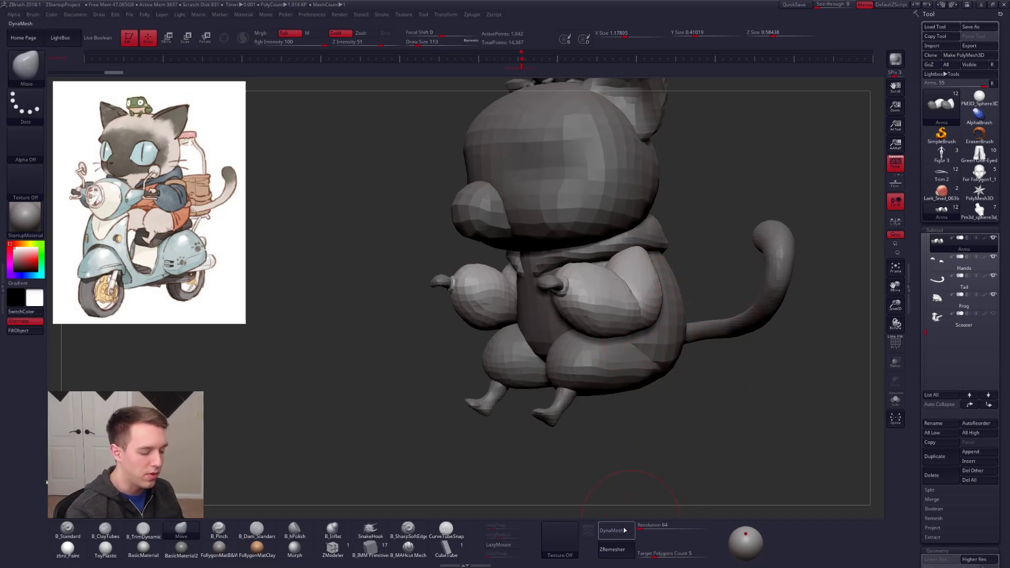
click(655, 525)
text(240)
key(Return)
click(611, 530)
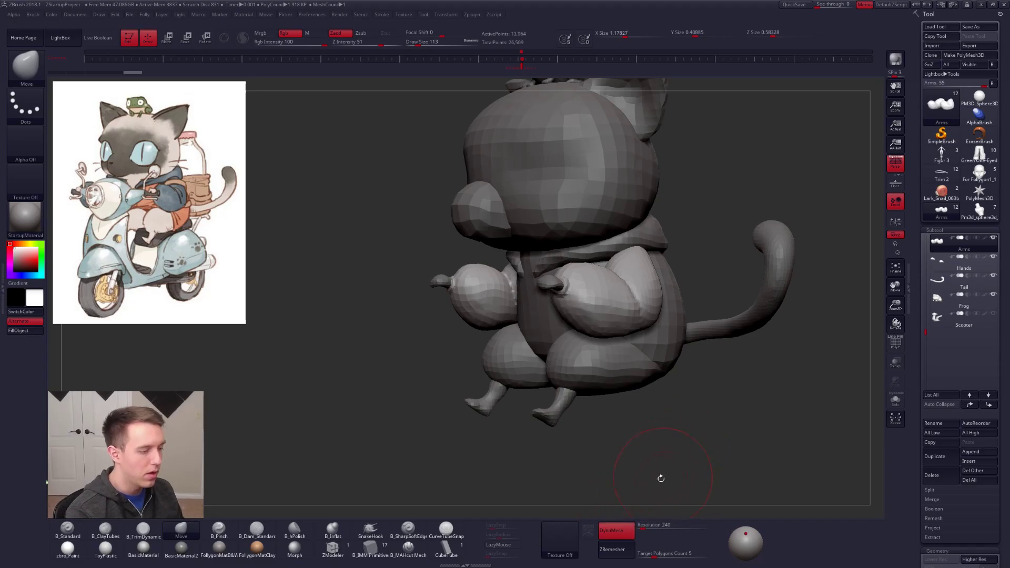
mouse_move(635, 311)
ctrl+right_down()
mouse_move(625, 298)
mouse_move(640, 302)
ctrl+right_up()
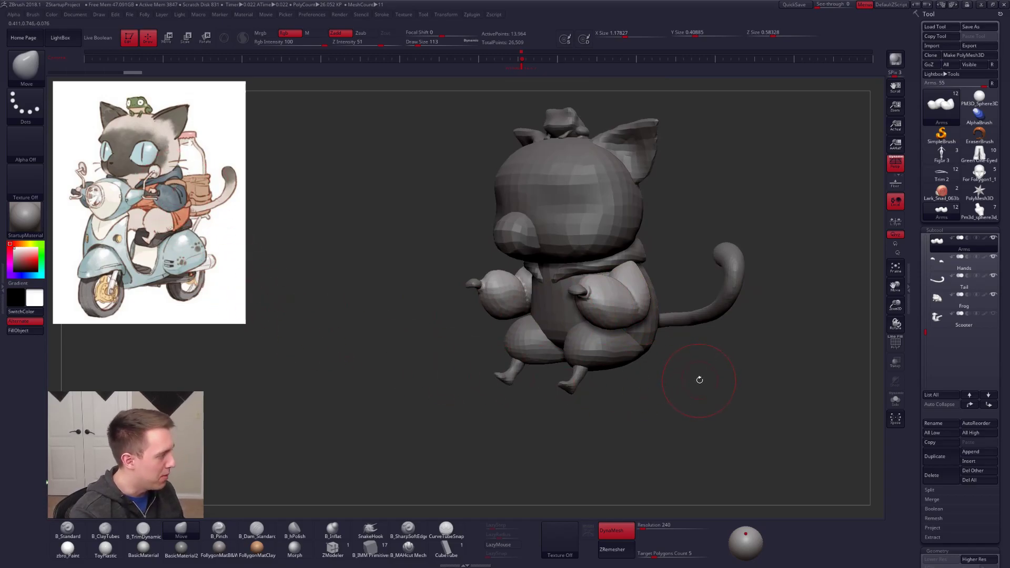
right_drag(625, 273, 581, 308)
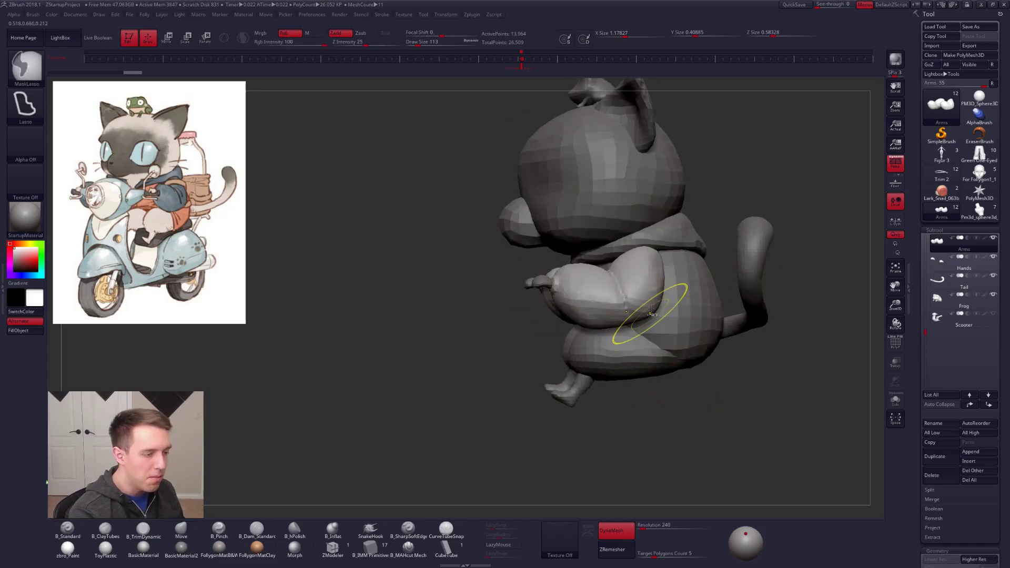
key(ctrl+z)
Step: Mask the forearms and push the upper arms into shape at the elbows, reducing the Move brush's draw size to 88
key(w)
key(q)
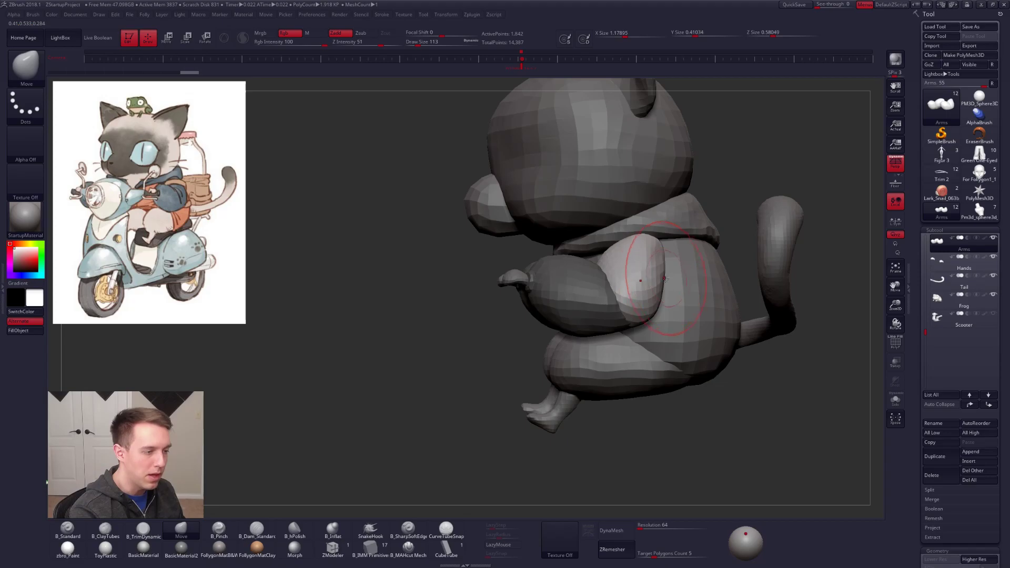
drag(604, 255, 607, 257)
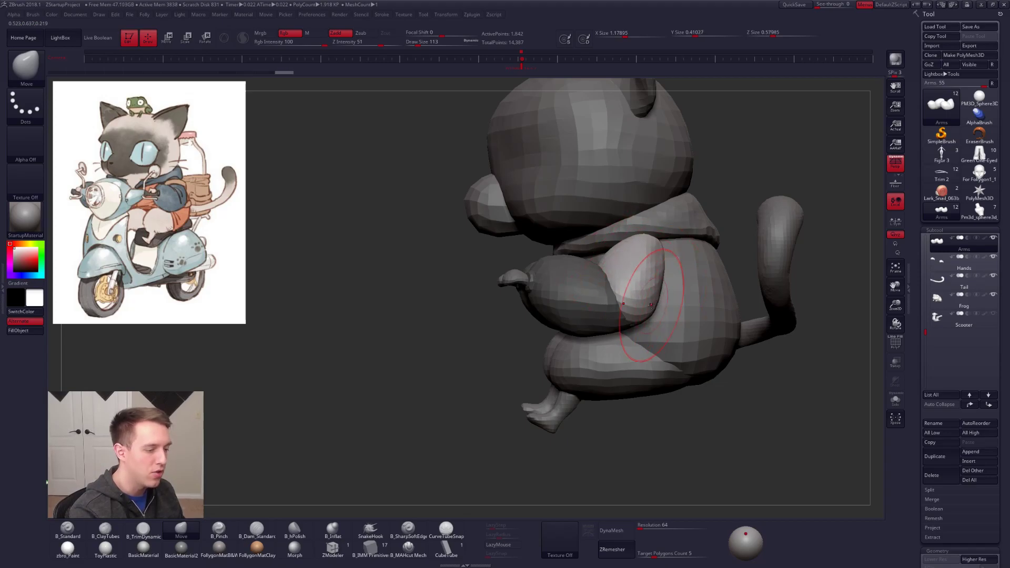
drag(643, 316, 638, 319)
right_drag(651, 302, 684, 298)
key(space)
drag(653, 288, 651, 296)
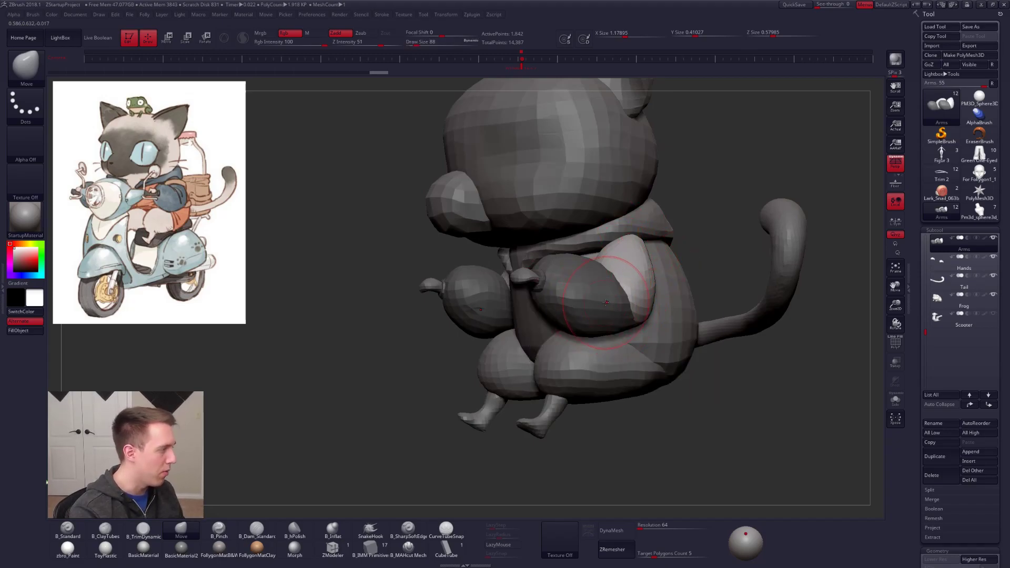
Step: Refine where the upper arms meet the forearms and clear the forearm mask
right_drag(607, 302, 661, 272)
mouse_move(661, 272)
mouse_down()
mouse_move(662, 255)
mouse_move(656, 264)
mouse_up()
right_drag(621, 292, 648, 296)
drag(643, 303, 649, 312)
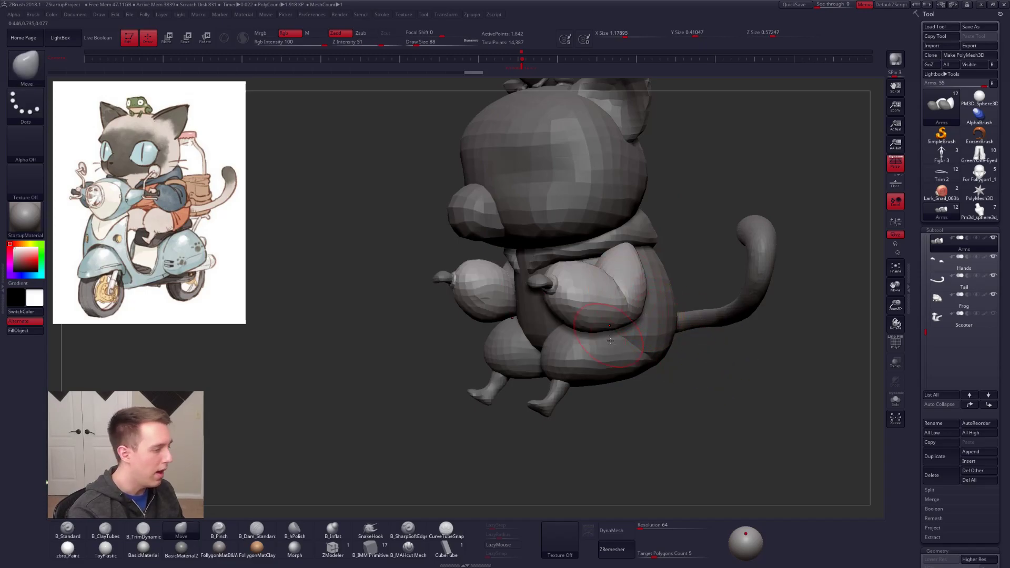
right_drag(644, 312, 638, 327)
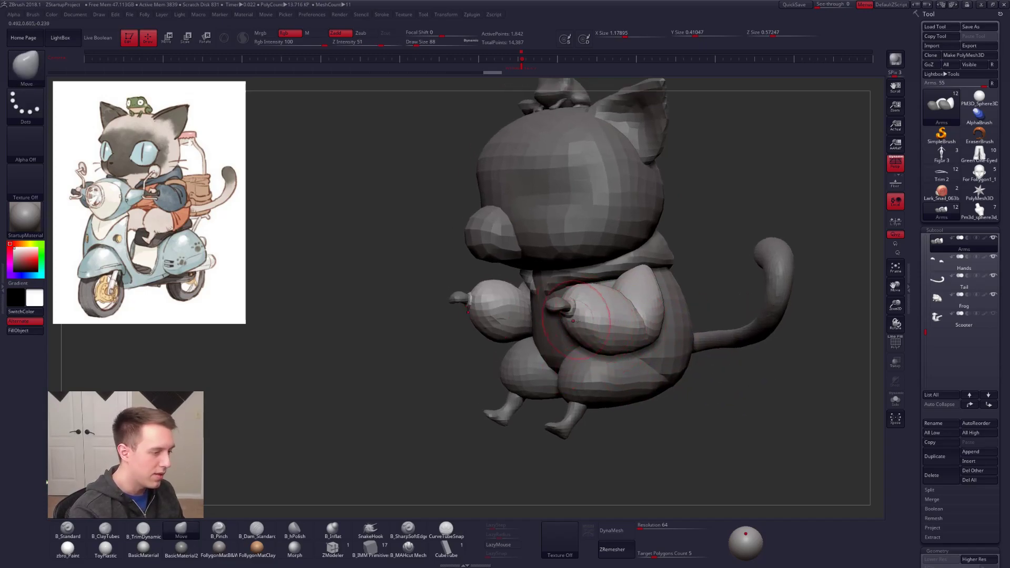
alt+right_drag(596, 327, 614, 326)
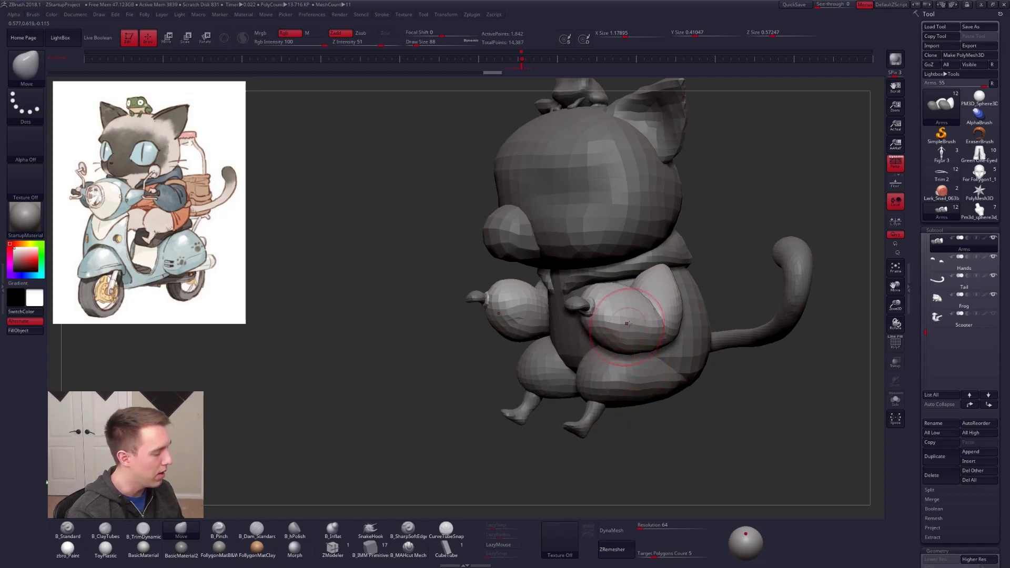
Step: Isolate the Arms subtool and adjust the underside of the forearms and elbows with the Move brush
key(alt+s)
alt+right_drag(619, 393, 591, 380)
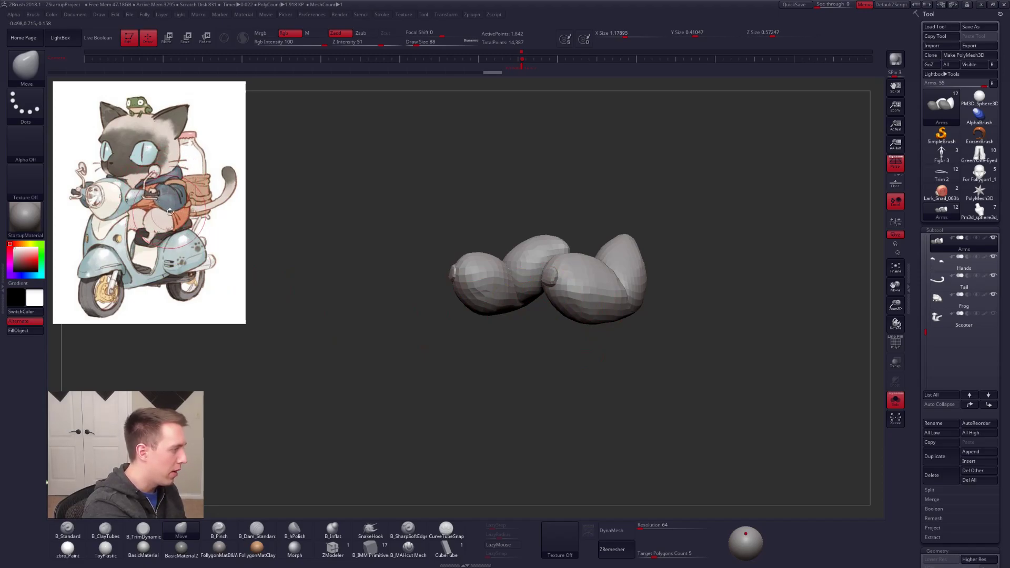
key(w)
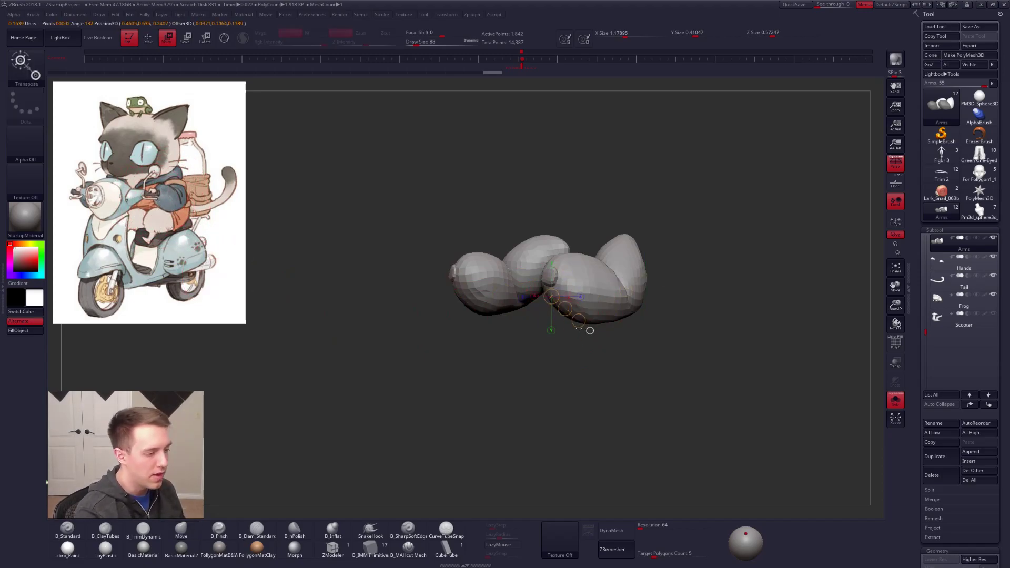
key(q)
right_drag(597, 323, 624, 324)
drag(624, 320, 621, 324)
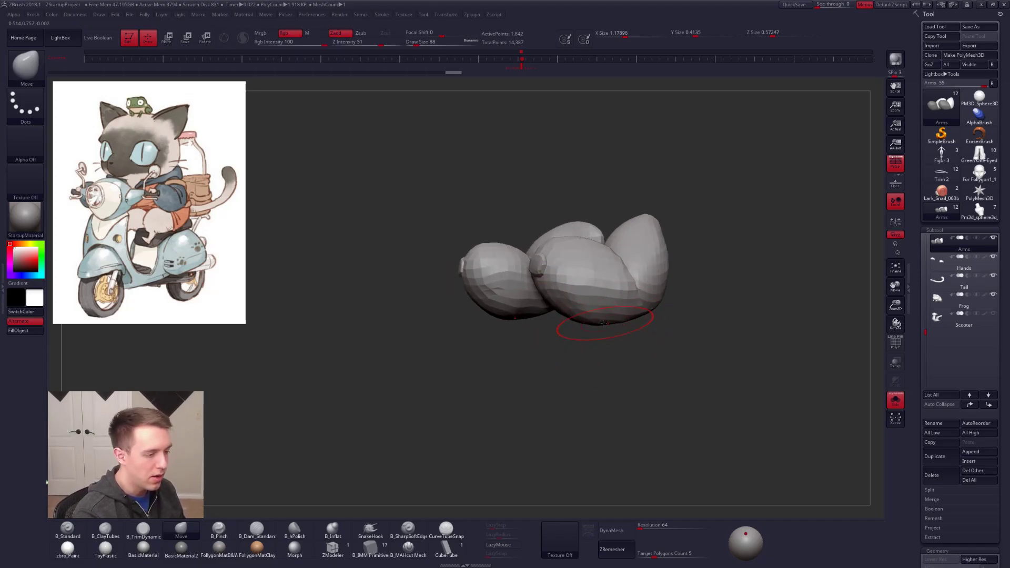
Step: Subdivide the arms by one level and shape the forearms' outer contour with the Move brush
key(d)
mouse_move(494, 292)
right_down()
mouse_move(576, 315)
mouse_move(599, 281)
mouse_move(614, 341)
right_up()
key(shift+d)
key(d)
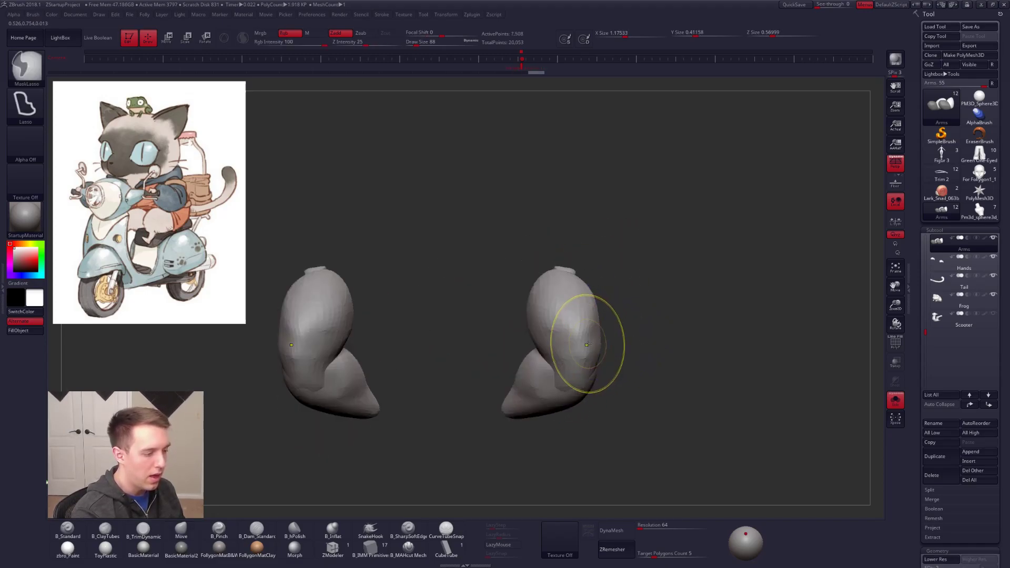
shift+drag(577, 356, 575, 342)
mouse_move(575, 341)
right_down()
mouse_move(606, 352)
mouse_move(610, 325)
right_up()
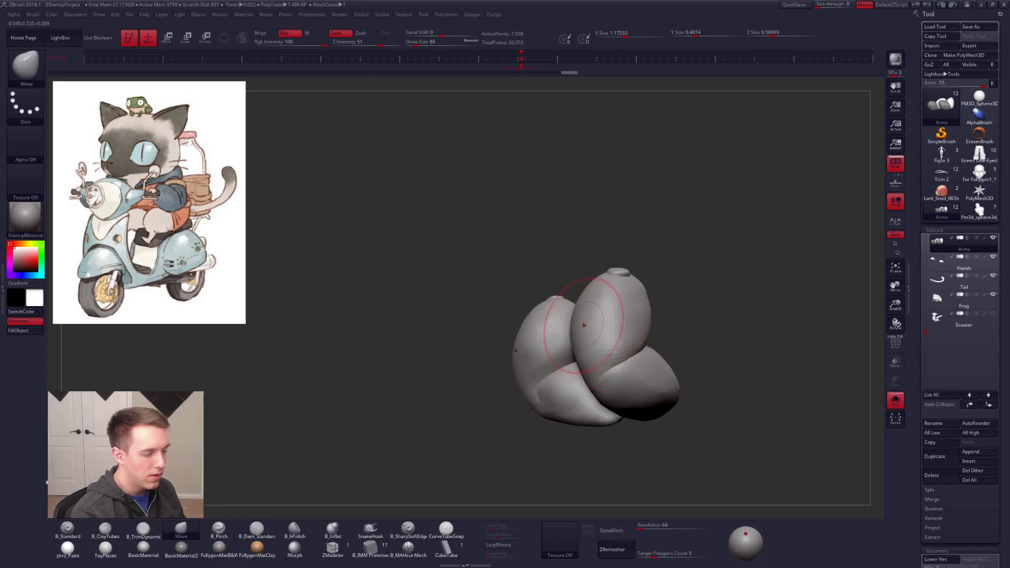
Step: Adjust the elbow contour with the Move brush at a smaller draw size and subdivide the arms by one level
mouse_move(579, 361)
right_down()
mouse_move(576, 348)
mouse_move(573, 379)
mouse_move(589, 383)
mouse_move(563, 351)
right_up()
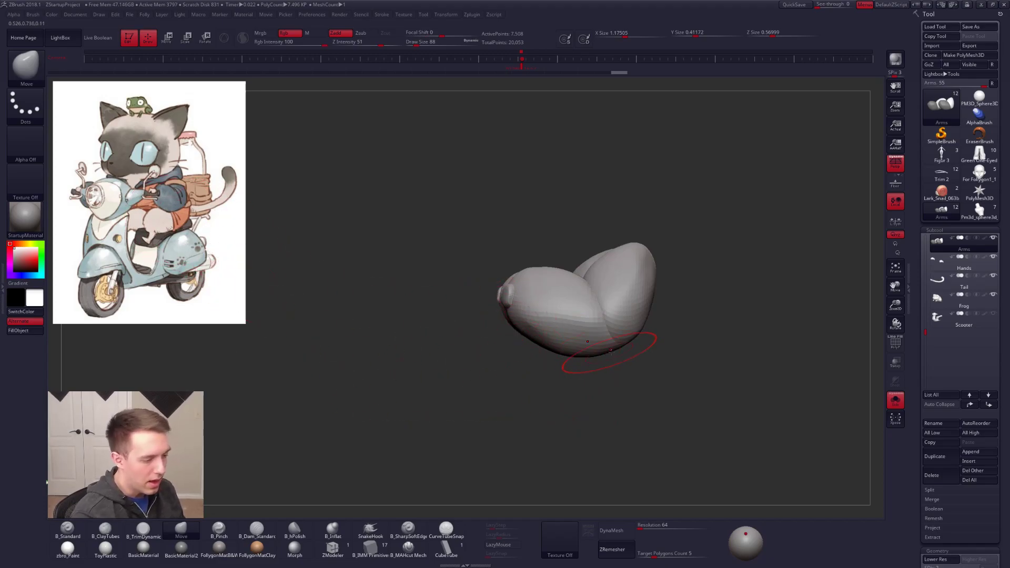
key(s)
drag(635, 344, 632, 345)
mouse_move(700, 355)
right_down()
mouse_move(624, 359)
mouse_move(689, 371)
right_up()
key(ctrl+d)
Step: Build up the elbow area with ClayTubes and smooth the transition into the forearm
key(2)
right_drag(605, 347, 646, 348)
key(1)
key(space)
drag(643, 349, 646, 349)
drag(643, 343, 653, 347)
right_drag(660, 351, 619, 375)
alt+right_drag(523, 404, 612, 314)
shift+drag(597, 311, 604, 276)
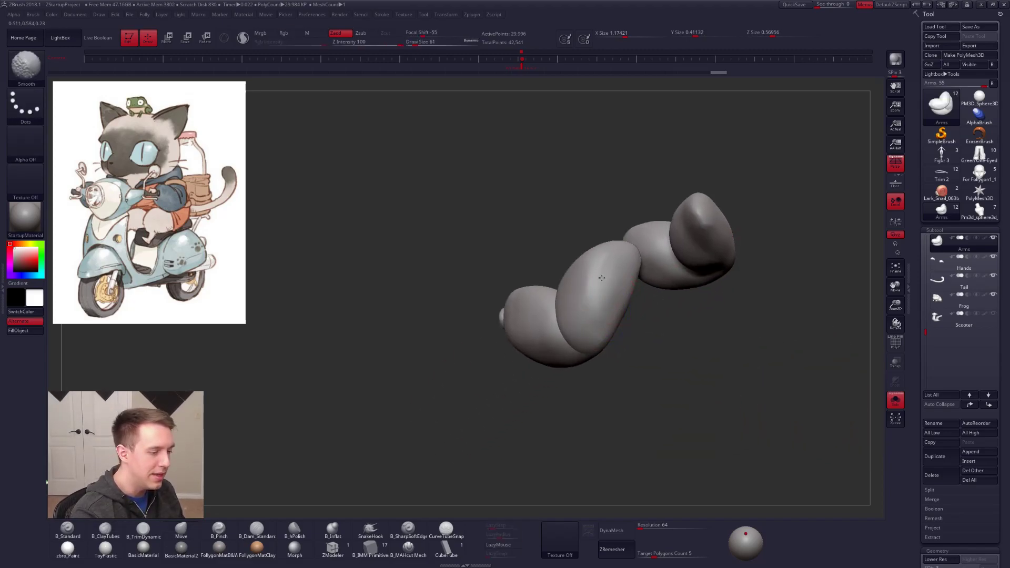
Step: Set the draw size to 74, then sculpt and smooth the forearm's surface into a fuller form
right_drag(606, 279, 614, 293)
key(space)
key(2)
mouse_move(613, 293)
mouse_down()
mouse_move(592, 322)
mouse_move(596, 301)
mouse_up()
mouse_move(620, 303)
right_down()
mouse_move(588, 308)
mouse_move(605, 338)
mouse_move(590, 309)
mouse_move(600, 293)
mouse_move(644, 278)
mouse_move(605, 268)
right_up()
key(3)
drag(629, 236, 633, 245)
mouse_move(574, 290)
right_down()
mouse_move(591, 293)
mouse_move(620, 276)
right_up()
shift+drag(620, 275, 621, 273)
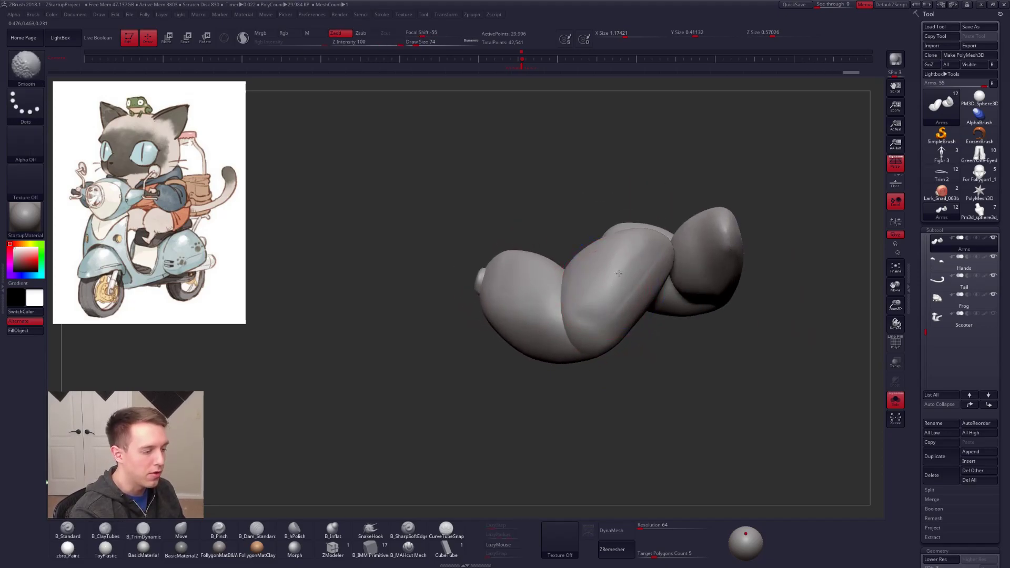
right_drag(646, 266, 664, 254)
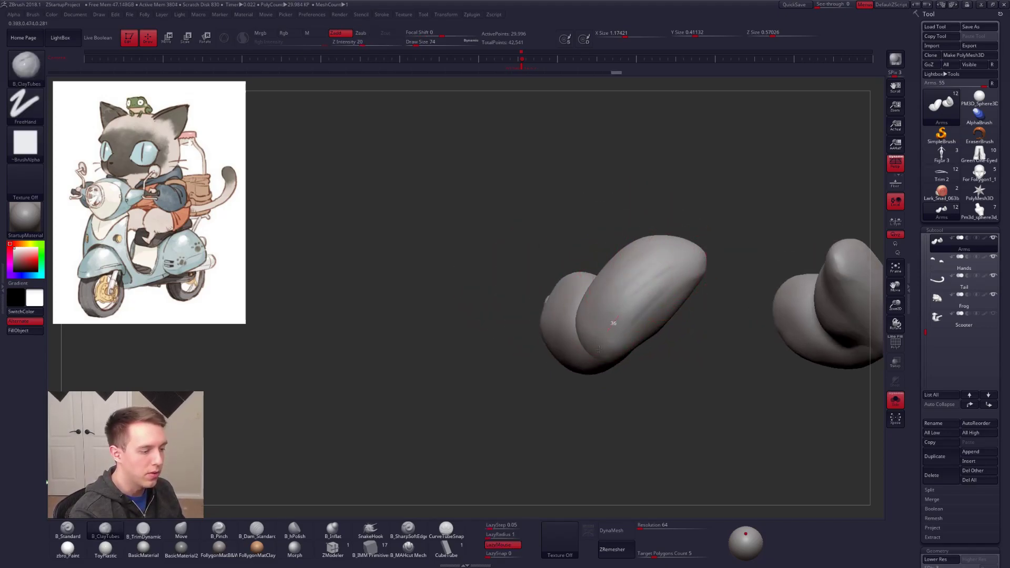
Step: Add volume along the forearm and elbow with ClayTubes and smooth the upper arm's surface
drag(628, 335, 633, 333)
mouse_move(633, 332)
right_down()
mouse_move(649, 302)
mouse_move(623, 308)
right_up()
shift+drag(622, 309, 678, 284)
mouse_move(643, 333)
right_down()
mouse_move(609, 342)
mouse_move(602, 301)
right_up()
mouse_move(567, 304)
mouse_down()
mouse_move(596, 288)
mouse_move(604, 300)
mouse_up()
drag(562, 333, 605, 315)
mouse_move(583, 345)
mouse_down()
mouse_move(615, 331)
mouse_move(584, 324)
mouse_move(588, 332)
mouse_up()
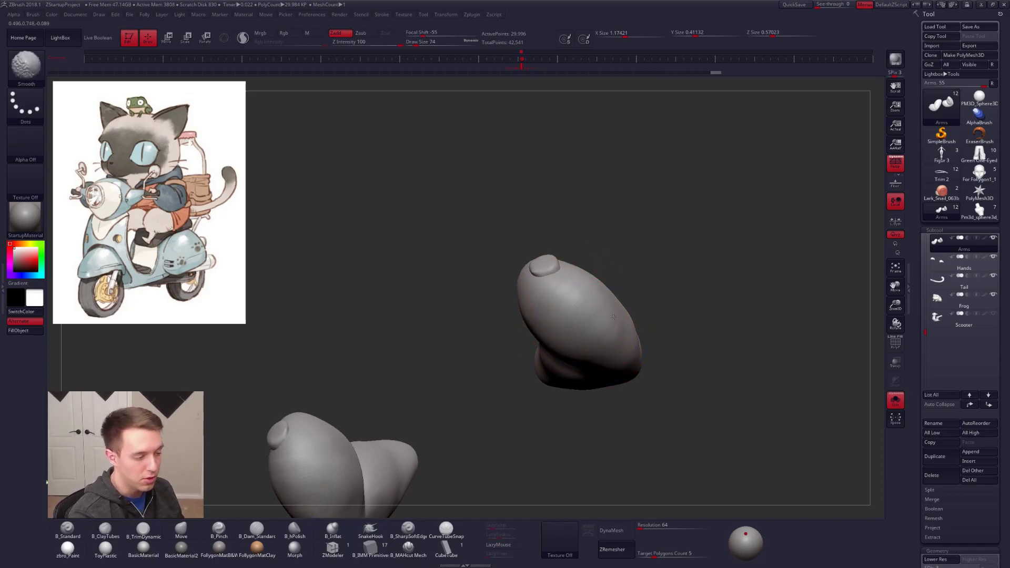
mouse_move(612, 310)
right_down()
mouse_move(602, 360)
mouse_move(605, 296)
right_up()
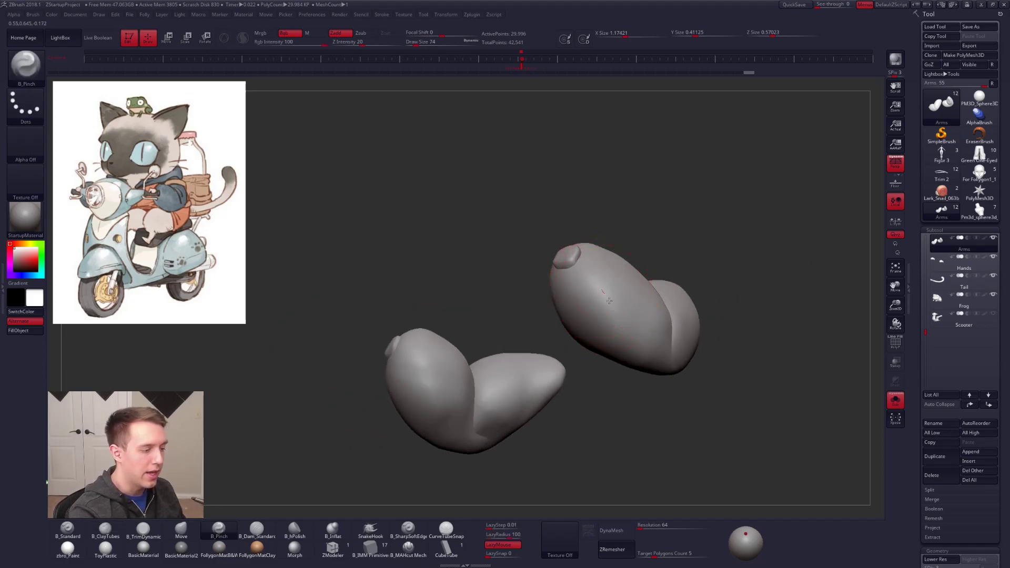
Step: Turn off LazyMouse for the Pinch brush and refine the upper arms' surface
click(502, 545)
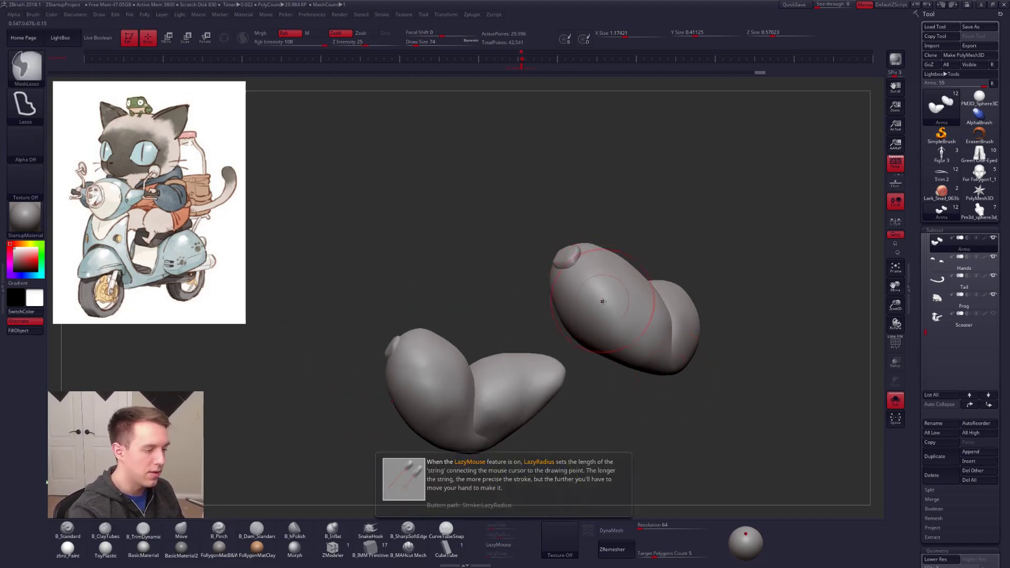
right_drag(618, 365, 669, 325)
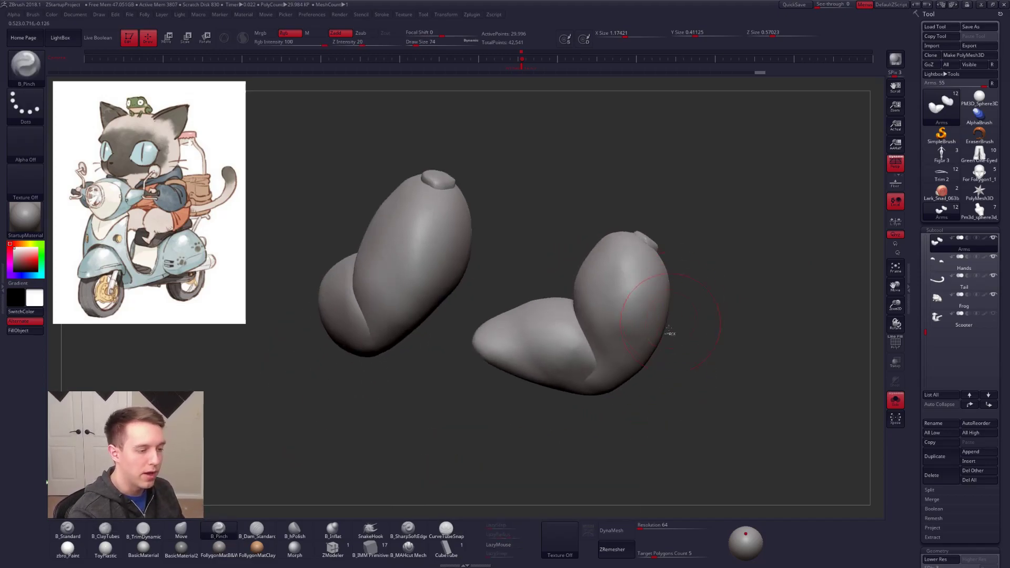
right_drag(597, 280, 590, 256)
key(2)
mouse_move(591, 255)
mouse_down()
mouse_move(609, 272)
mouse_move(610, 295)
mouse_up()
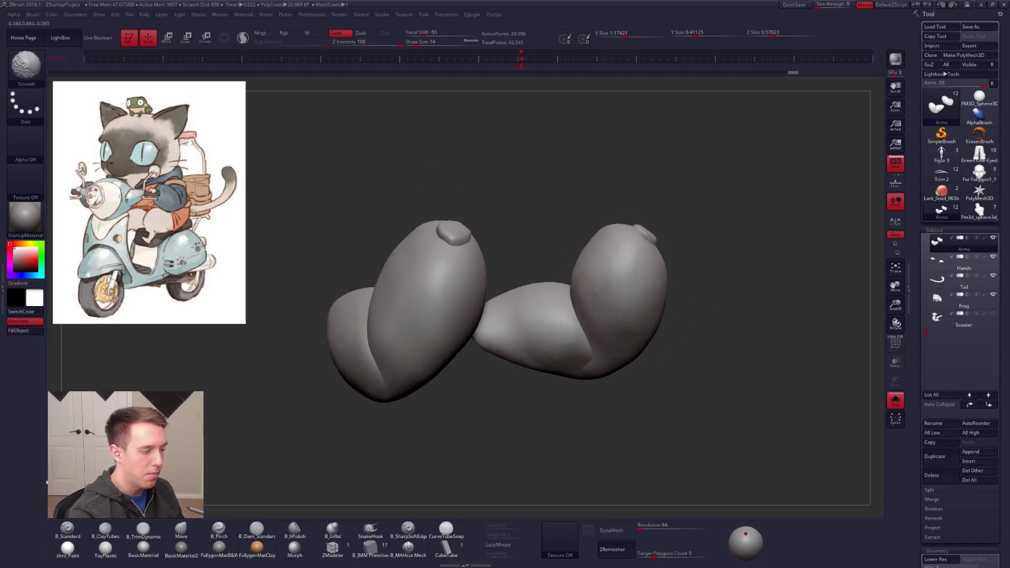
Step: Sculpt and smooth the inner elbow creases with ClayTubes, and show the rest of the cat again
mouse_move(604, 339)
right_down()
mouse_move(530, 333)
mouse_move(568, 327)
right_up()
drag(593, 349, 605, 364)
right_drag(563, 342, 601, 346)
shift+drag(601, 349, 594, 363)
right_drag(584, 358, 583, 337)
shift+drag(583, 334, 573, 358)
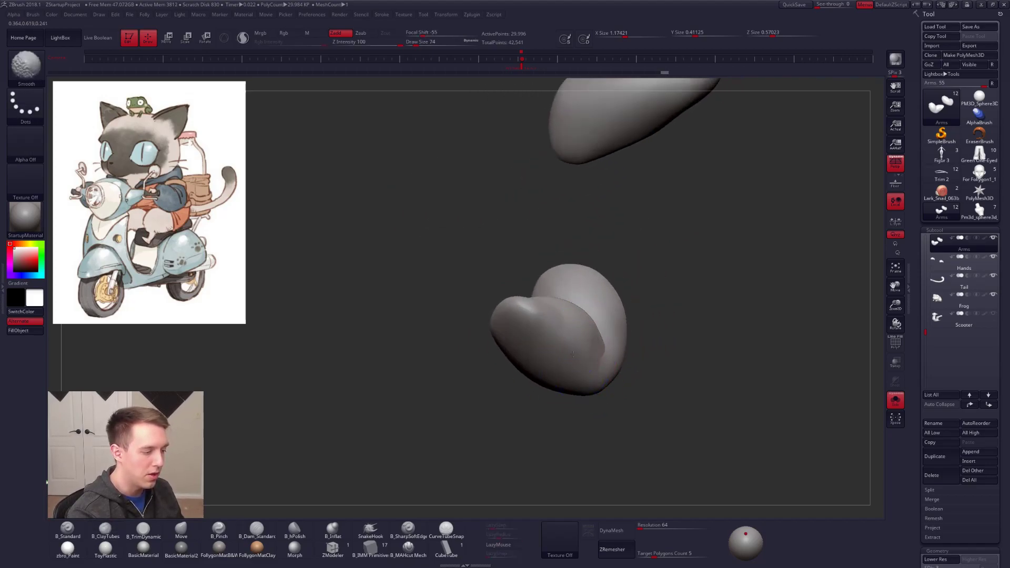
mouse_move(573, 358)
right_down()
mouse_move(601, 305)
mouse_move(563, 372)
mouse_move(604, 361)
mouse_move(633, 377)
mouse_move(598, 383)
right_up()
key(alt+s)
right_drag(684, 434, 631, 387)
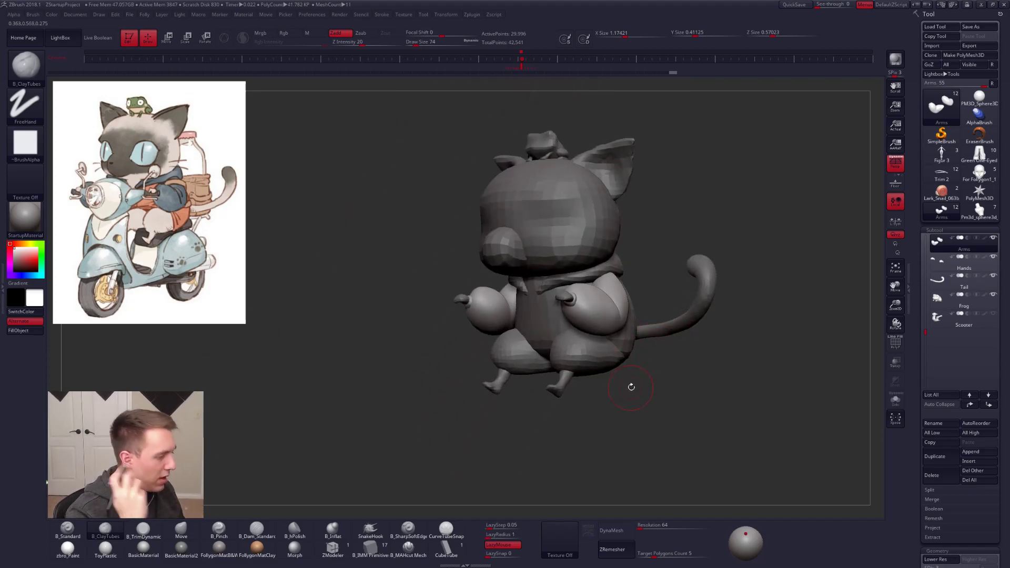
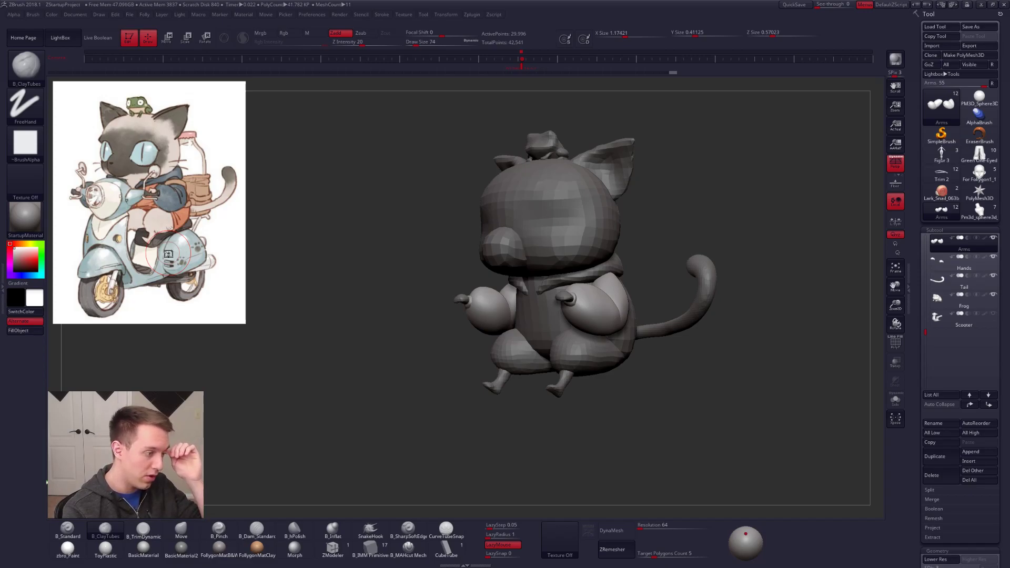
Step: Isolate the arms, set the draw size to 25, and mask everything except the wrist stub
mouse_move(591, 316)
right_down()
mouse_move(607, 297)
mouse_move(601, 326)
mouse_move(561, 354)
right_up()
key(shift+s)
key(space)
click(590, 305)
right_drag(591, 300, 589, 336)
key(w)
click(564, 295)
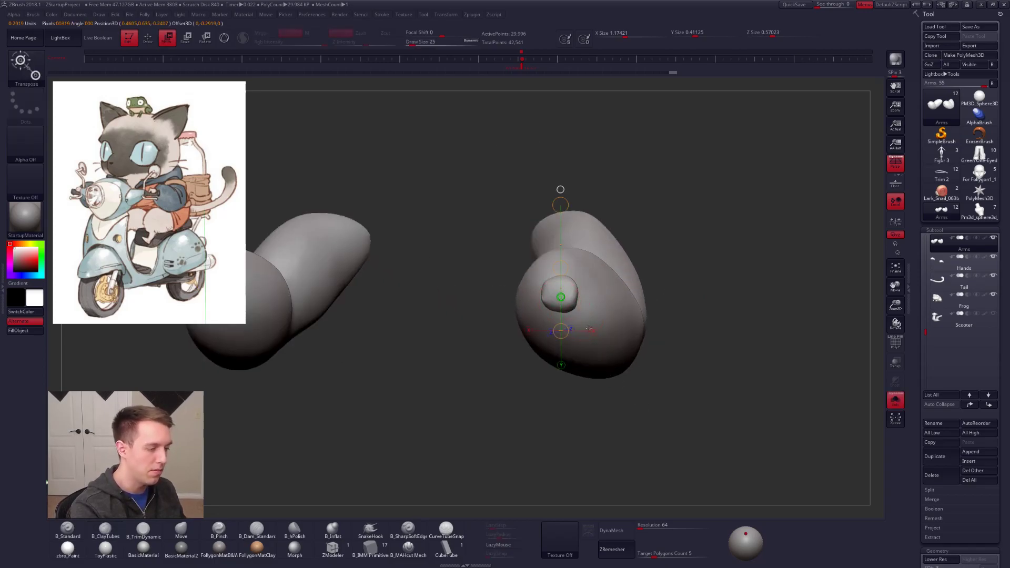
ctrl+click(564, 295)
key(q)
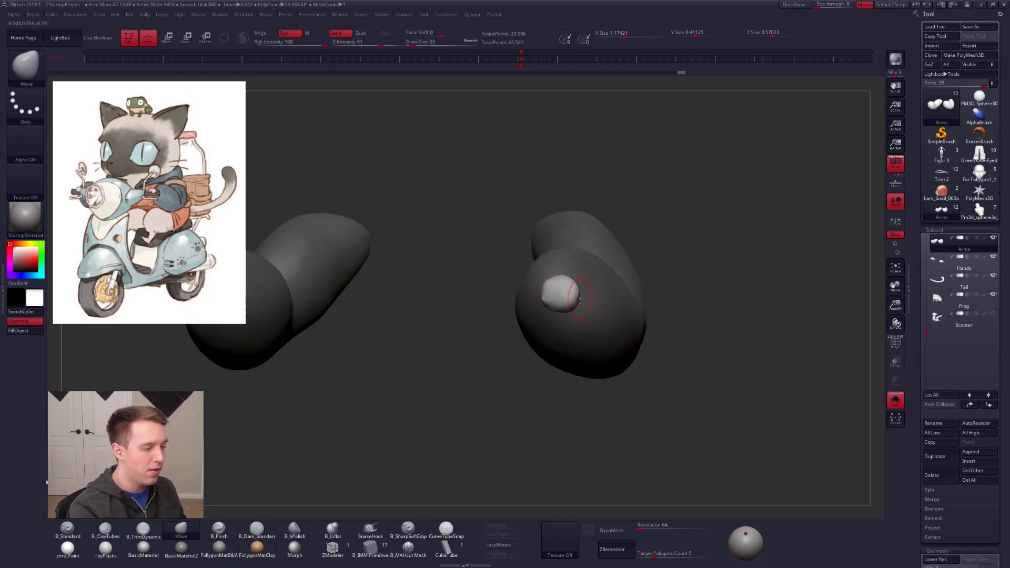
Step: Round out the unmasked wrist stub with the Move brush and clear the mask
right_drag(577, 298, 551, 293)
drag(553, 307, 555, 312)
alt+right_drag(587, 350, 617, 350)
mouse_move(618, 303)
ctrl+right_down()
mouse_move(621, 325)
mouse_move(607, 333)
ctrl+right_up()
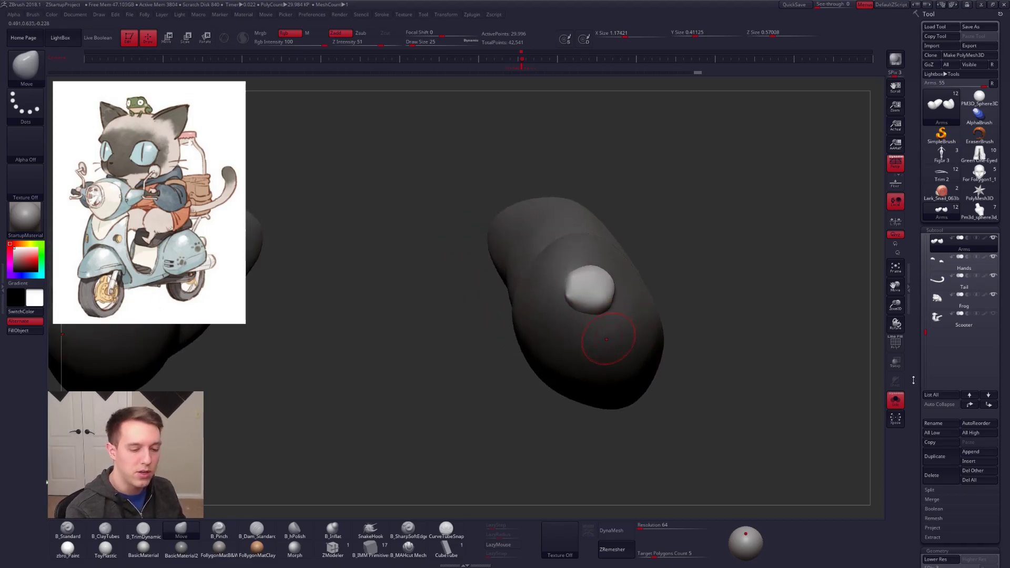
scroll(915, 386, down, 3)
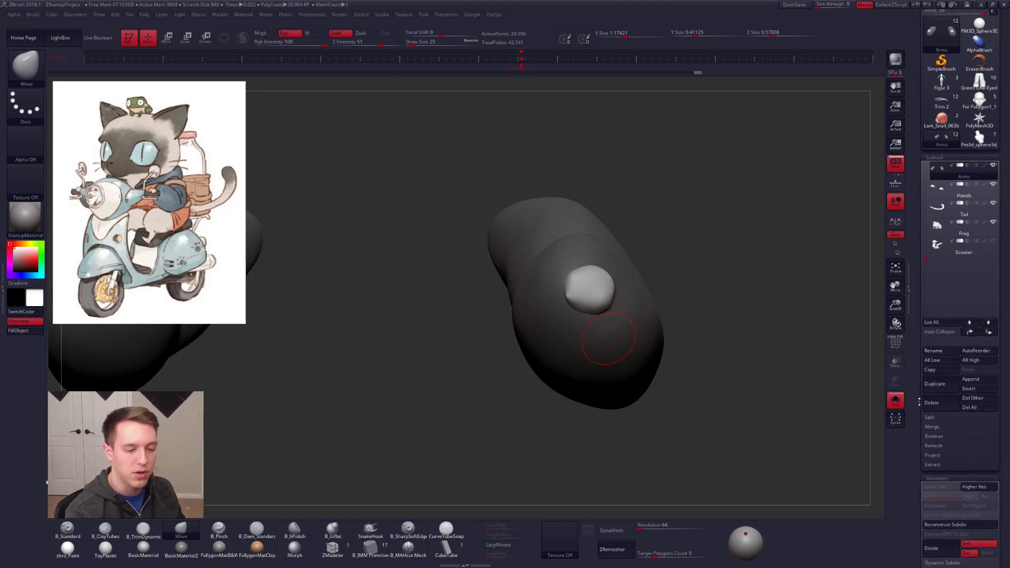
drag(919, 398, 917, 473)
right_drag(626, 331, 586, 322)
ctrl+drag(763, 284, 682, 293)
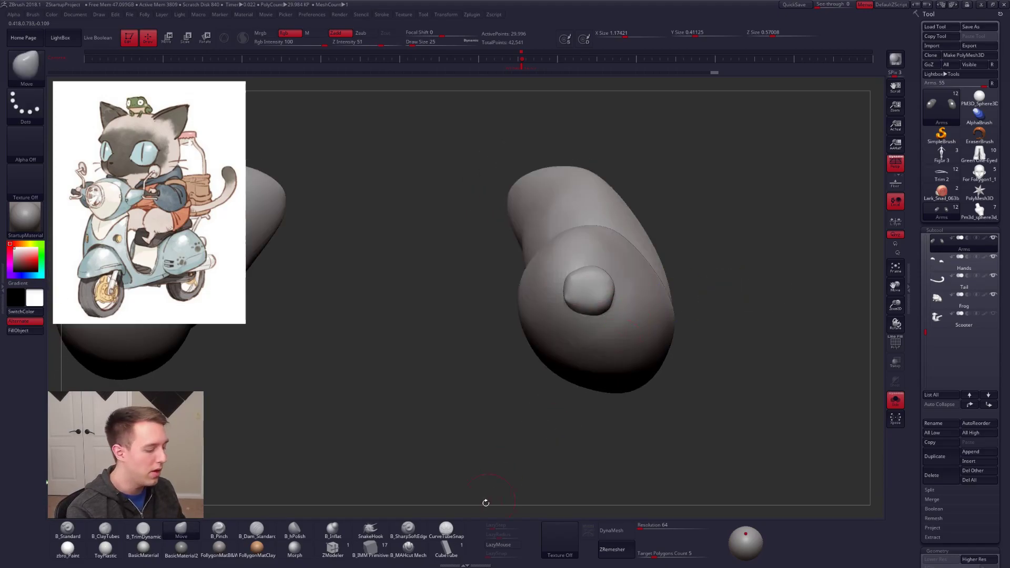
Step: Choose the Insert Cylinder mesh for the IMM Primitive brush and try to insert it at the wrist
click(370, 548)
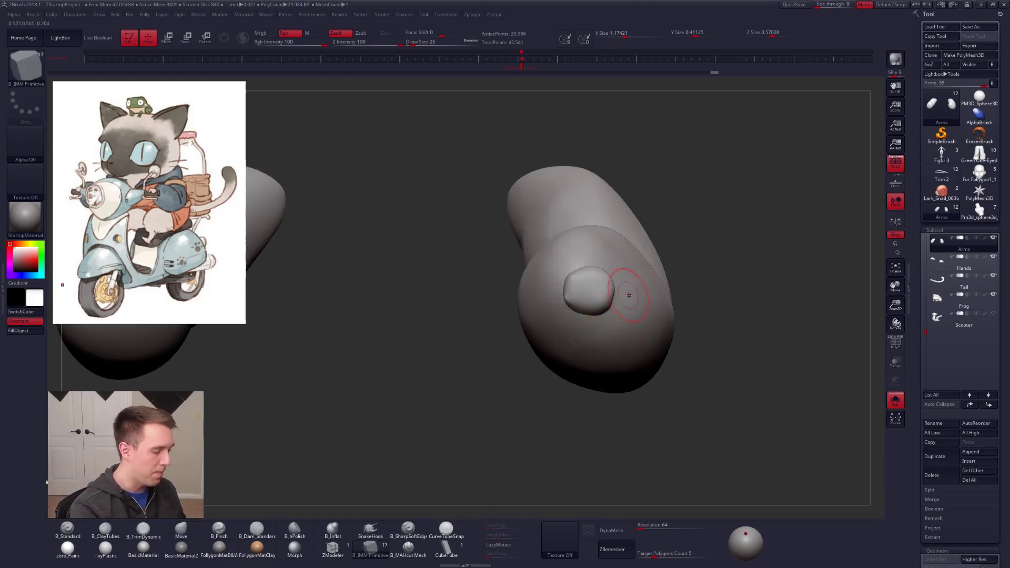
key(m)
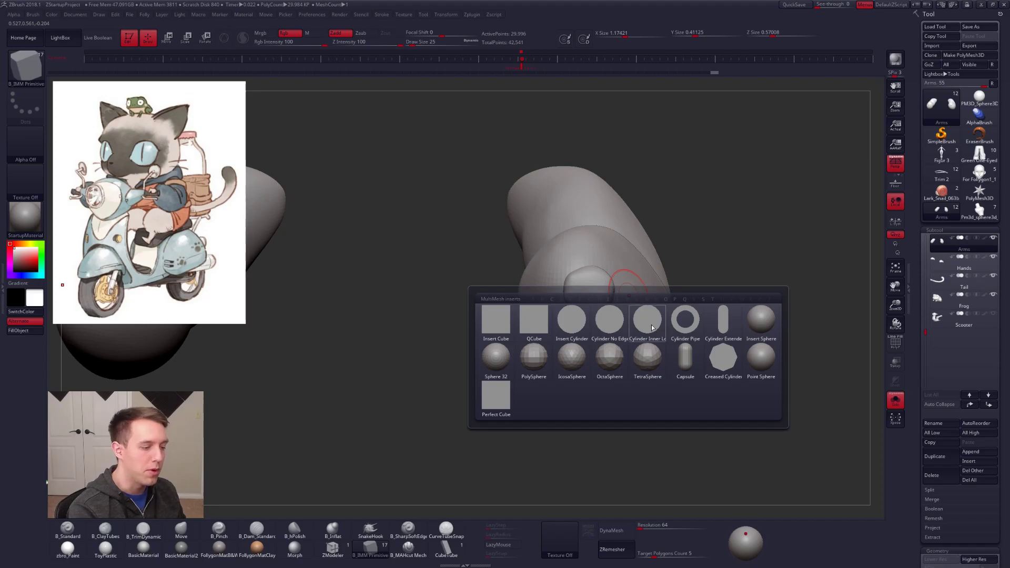
click(723, 359)
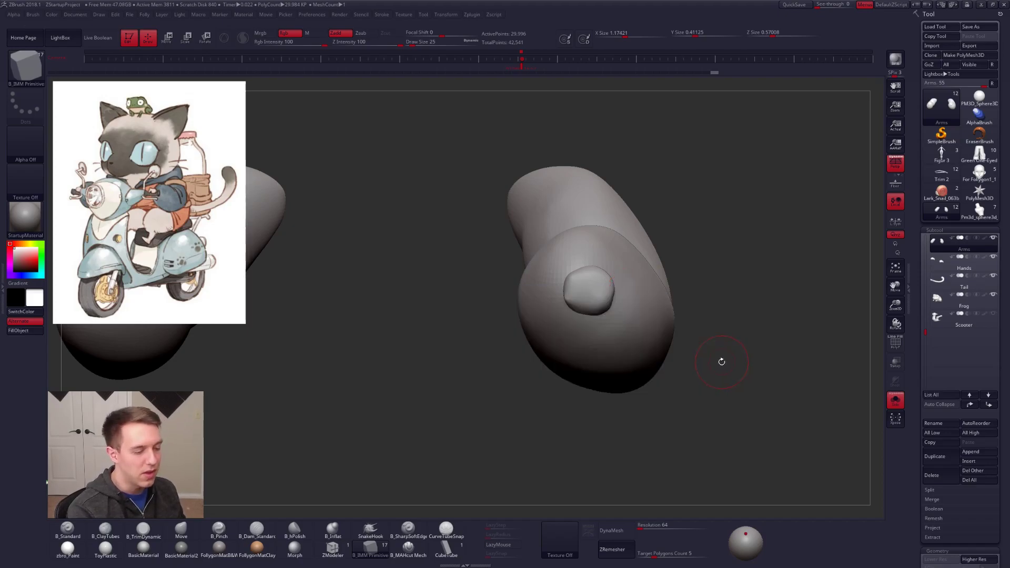
key(m)
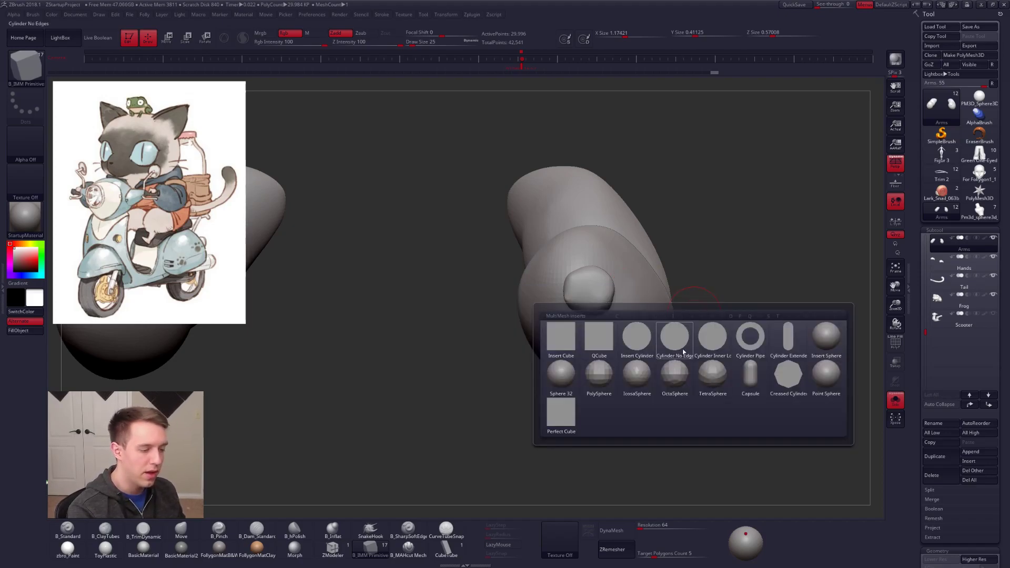
click(642, 347)
ctrl+shift+click(599, 299)
ctrl+right_drag(675, 296, 658, 320)
ctrl+shift+click(694, 318)
Step: Replace the rough wrist stubs with inserted cylinders on both arms
key(d)
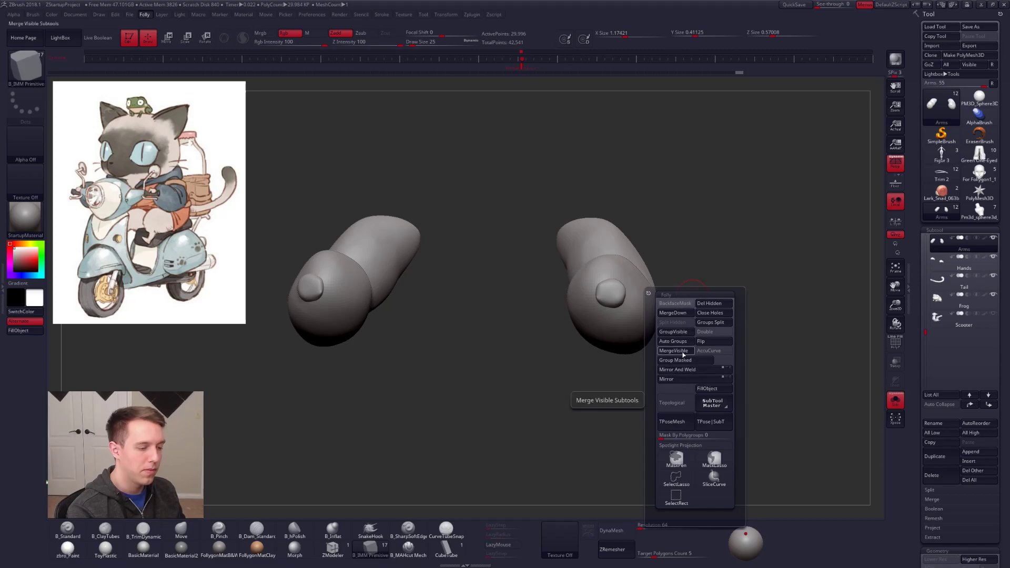
click(686, 370)
ctrl+shift+click(611, 298)
ctrl+shift+click(612, 300)
key(d)
click(671, 294)
ctrl+right_drag(597, 293, 598, 329)
drag(611, 299, 609, 316)
right_drag(609, 316, 723, 303)
Step: Move and rotate the inserted cylinders with Transpose so they line up with the ends of the forearms
key(w)
drag(629, 302, 600, 301)
ctrl+right_drag(655, 368, 634, 357)
key(r)
drag(635, 357, 616, 365)
right_drag(616, 364, 623, 351)
key(w)
drag(622, 328, 613, 331)
key(q)
right_drag(676, 382, 744, 335)
Step: Show the whole cat, adjust the wrist cylinders against the hands with Transpose, and clear the mask
key(alt+s)
alt+right_drag(862, 350, 659, 313)
key(w)
mouse_move(661, 302)
shift+mouse_down()
mouse_move(662, 346)
mouse_move(670, 320)
shift+mouse_up()
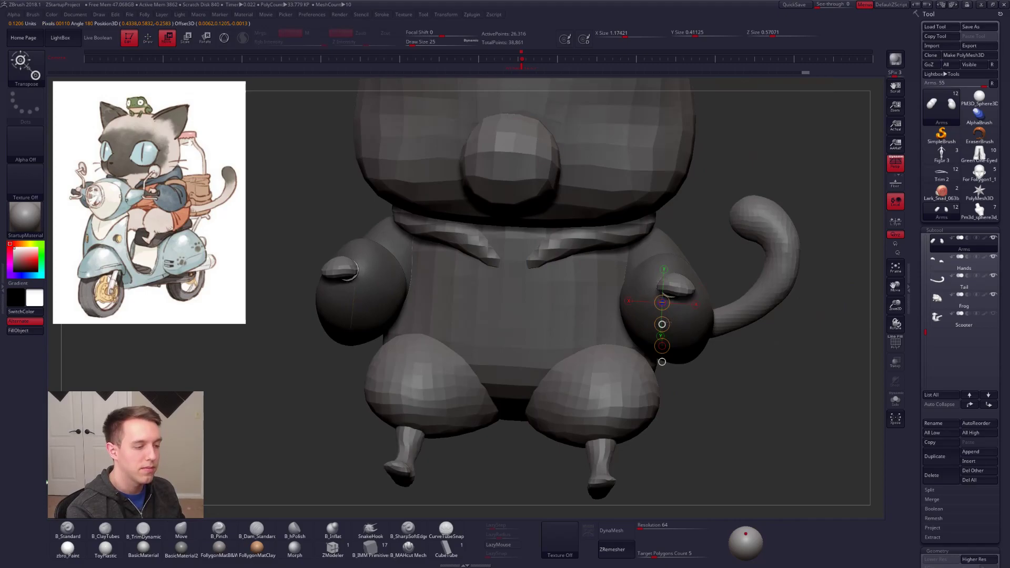
key(q)
ctrl+right_drag(723, 379, 701, 363)
ctrl+drag(701, 363, 718, 372)
mouse_move(719, 372)
right_down()
mouse_move(700, 382)
mouse_move(710, 388)
right_up()
Step: Set the Move brush's draw size to 160 and pull the undersides of the forearms inward
key(alt+s)
key(space)
drag(671, 335, 678, 335)
alt+right_drag(678, 345, 647, 338)
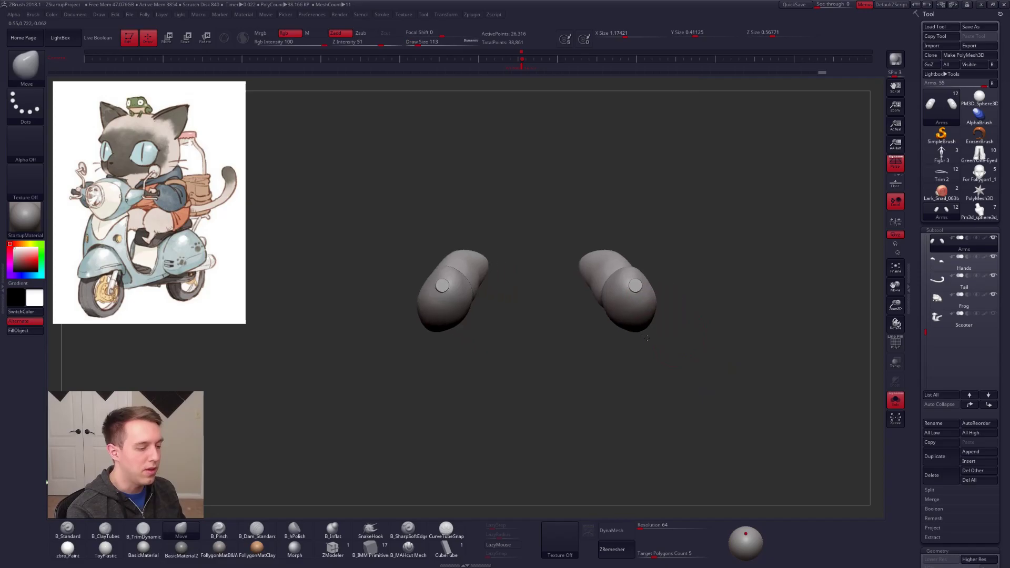
key(alt+s)
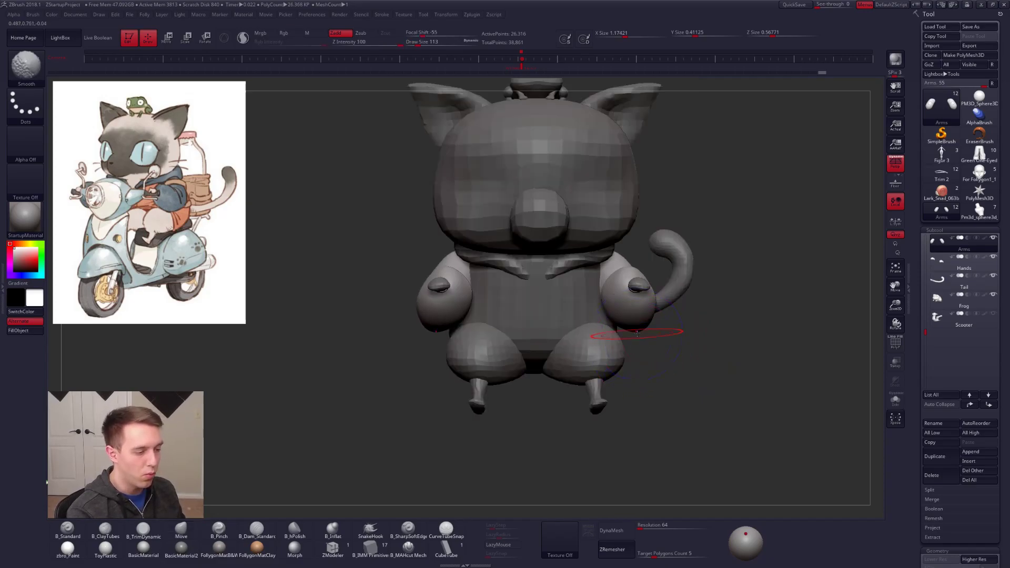
key(space)
drag(638, 328, 634, 340)
key(ctrl+z)
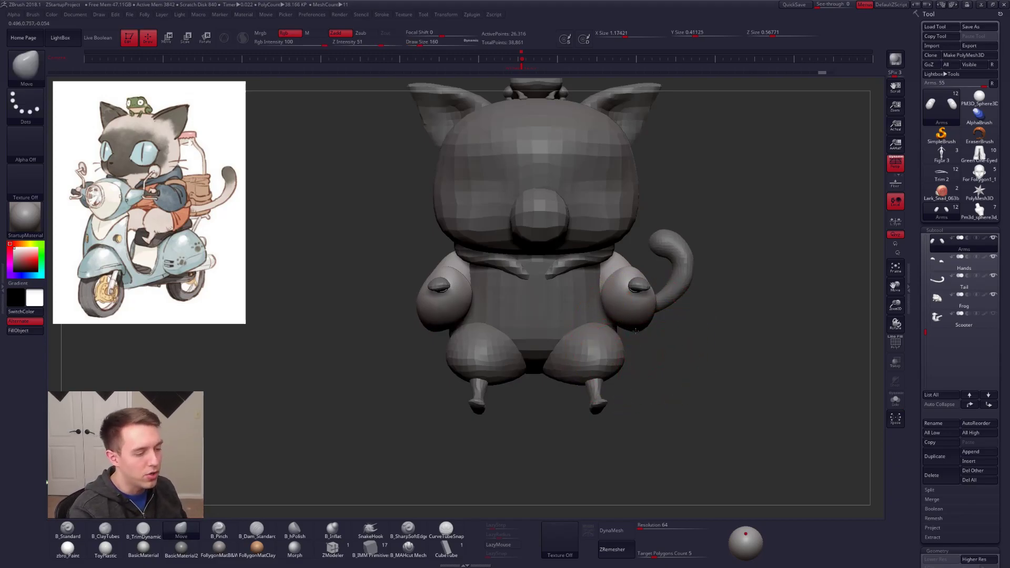
drag(636, 331, 626, 334)
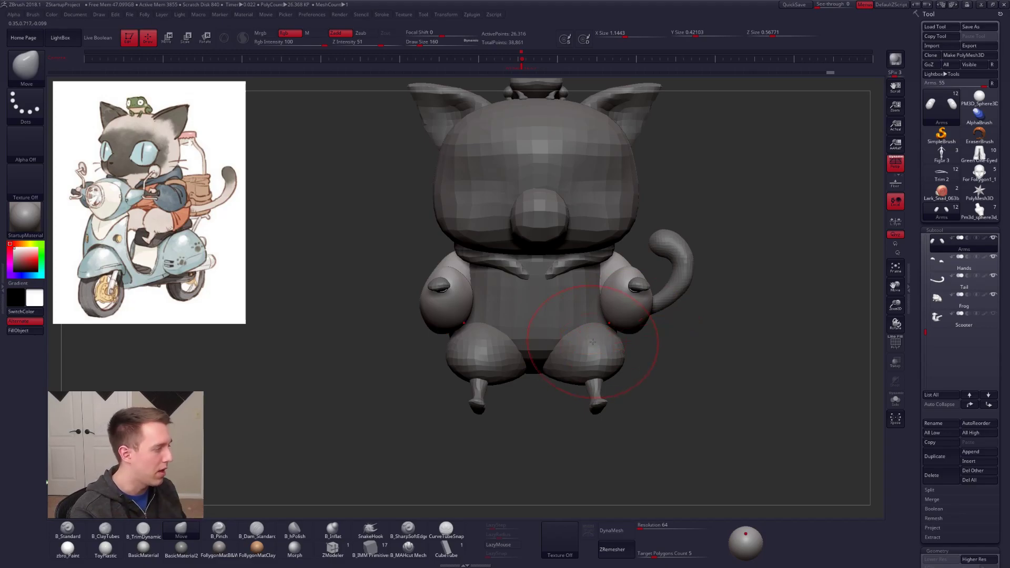
Step: Isolate the arms and sculpt the undersides of the forearms and elbows, starting with ClayTubes
mouse_move(695, 326)
mouse_down()
mouse_move(663, 334)
mouse_move(654, 307)
mouse_up()
key(shift+s)
key(2)
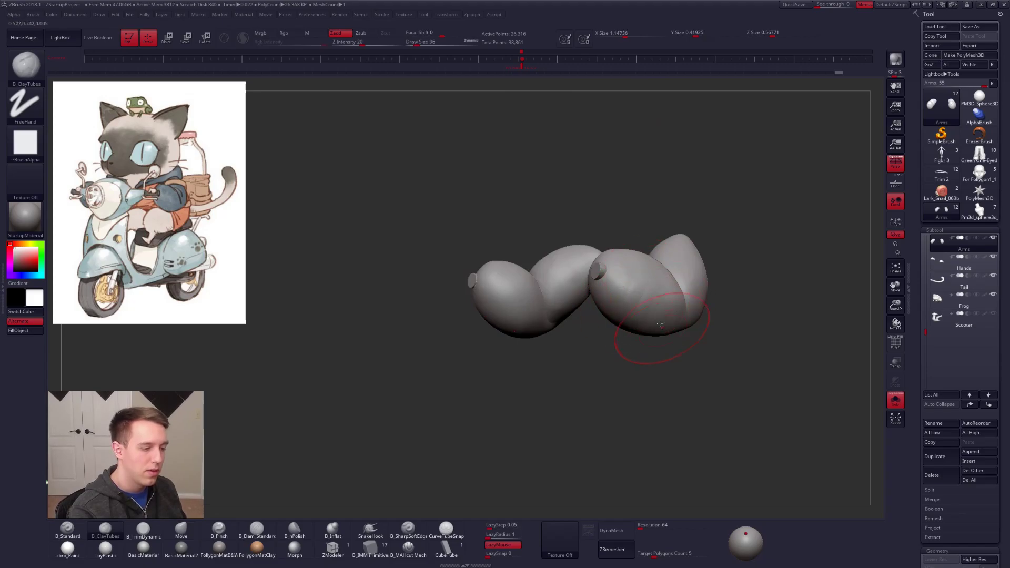
key(4)
drag(647, 358, 726, 360)
drag(627, 334, 622, 342)
drag(622, 389, 628, 345)
mouse_move(628, 345)
right_down()
mouse_move(637, 361)
mouse_move(647, 351)
right_up()
drag(638, 354, 641, 361)
Step: Show the whole cat, select the body with the Move brush at draw size 227, and turn off perspective
key(shift+s)
mouse_move(689, 368)
ctrl+right_down()
mouse_move(643, 352)
mouse_move(628, 320)
mouse_move(605, 318)
mouse_move(571, 374)
ctrl+right_up()
alt+click(596, 348)
key(space)
drag(654, 360, 657, 361)
mouse_move(653, 352)
right_down()
mouse_move(623, 354)
mouse_move(639, 368)
mouse_move(653, 351)
right_up()
key(space)
drag(652, 350, 659, 351)
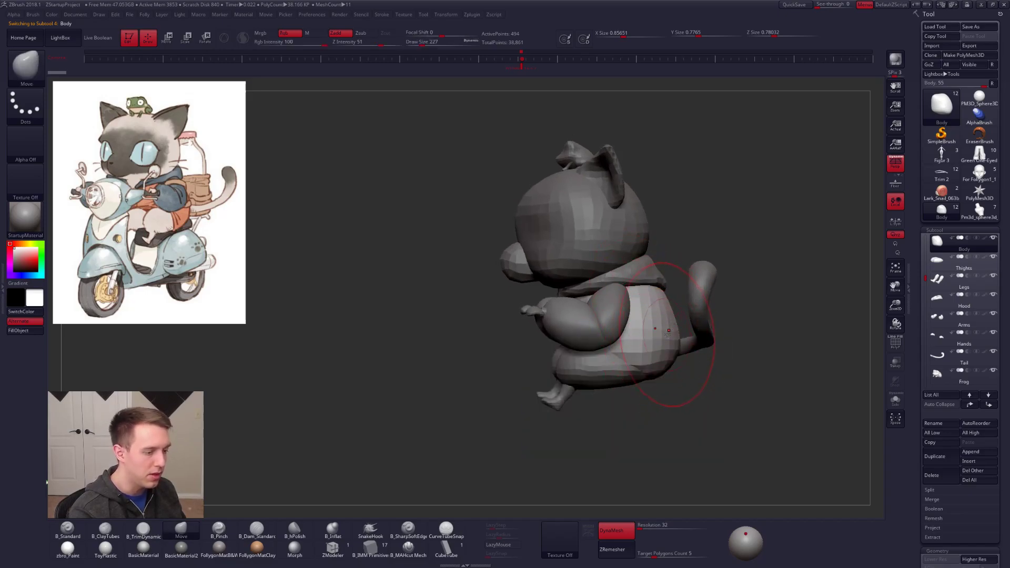
click(895, 164)
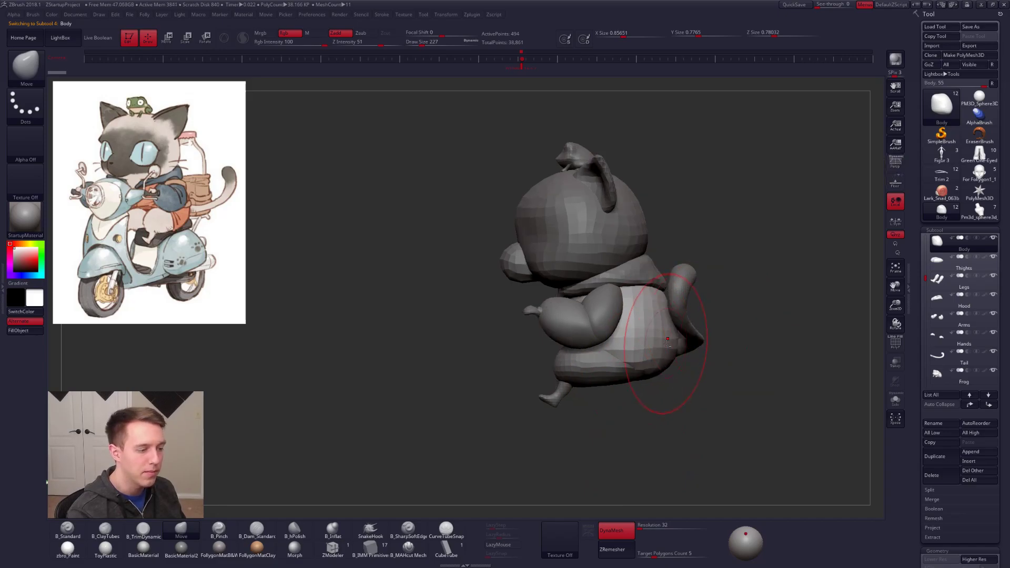
ctrl+right_drag(669, 345, 690, 429)
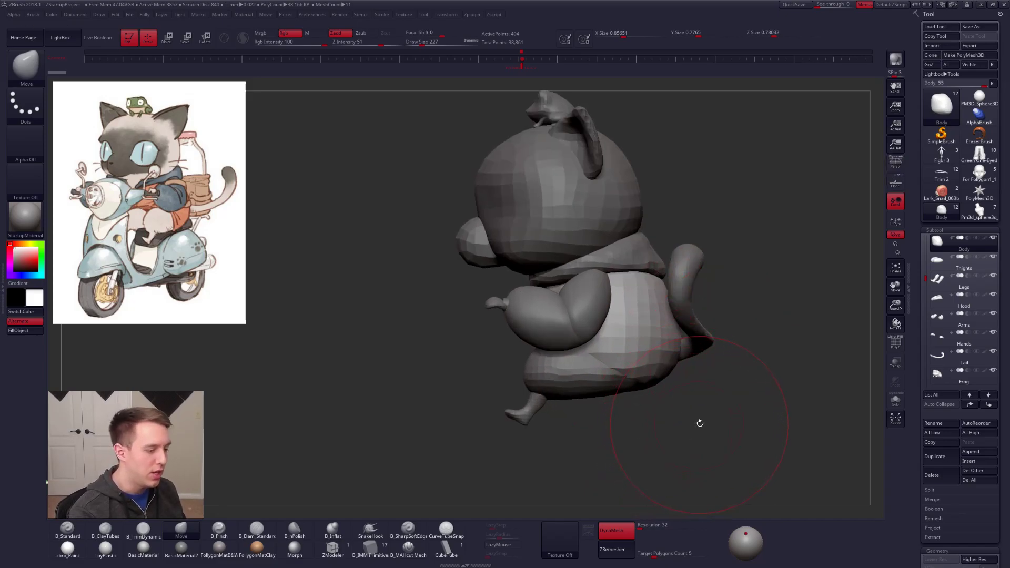
Step: Mask part of the body with MaskLasso and reposition the unmasked part of the torso with Transpose
key(shift+s)
key(shift+s)
mouse_move(608, 216)
ctrl+mouse_down()
mouse_move(631, 270)
mouse_move(852, 210)
mouse_move(828, 198)
ctrl+mouse_up()
ctrl+click(674, 362)
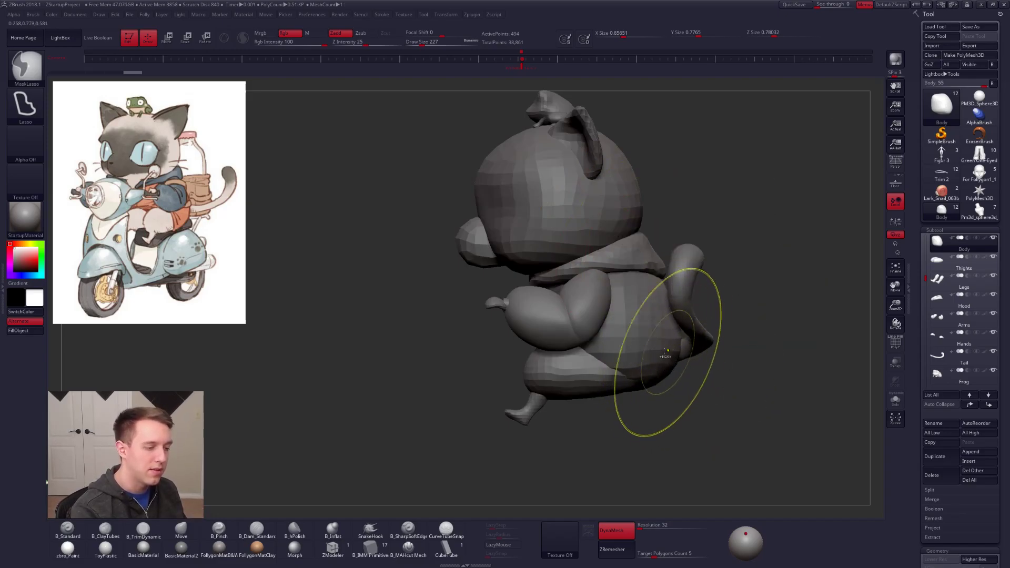
key(w)
drag(624, 353, 735, 353)
drag(673, 357, 663, 356)
drag(615, 403, 673, 396)
mouse_move(611, 389)
alt+mouse_down()
mouse_move(591, 392)
mouse_move(606, 378)
mouse_move(595, 405)
alt+mouse_up()
key(q)
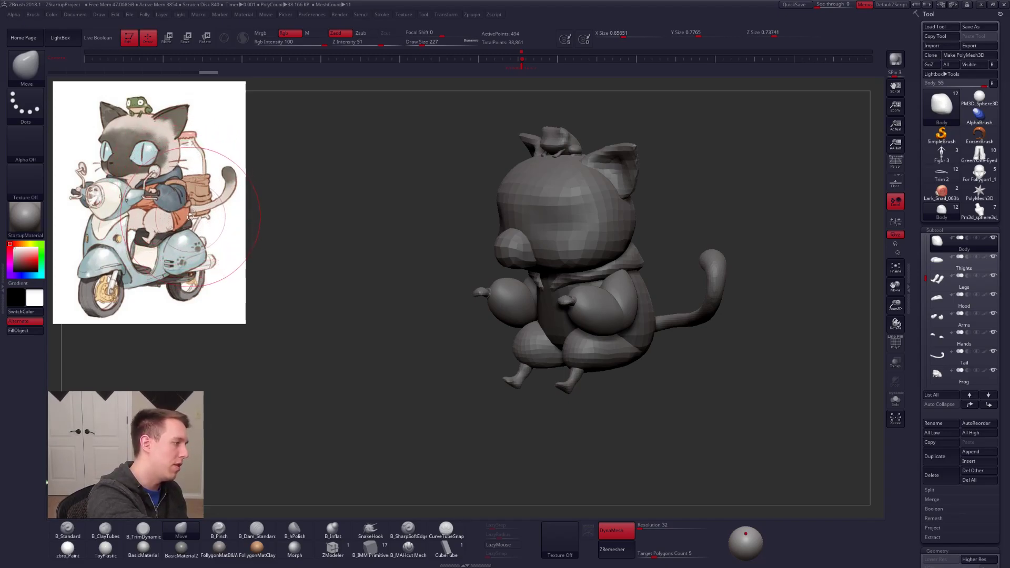
Step: Set the draw size to 181 and adjust the body's shape behind the arm with the Move brush
drag(337, 310, 405, 312)
right_drag(639, 316, 550, 332)
key(space)
drag(630, 332, 605, 303)
key(space)
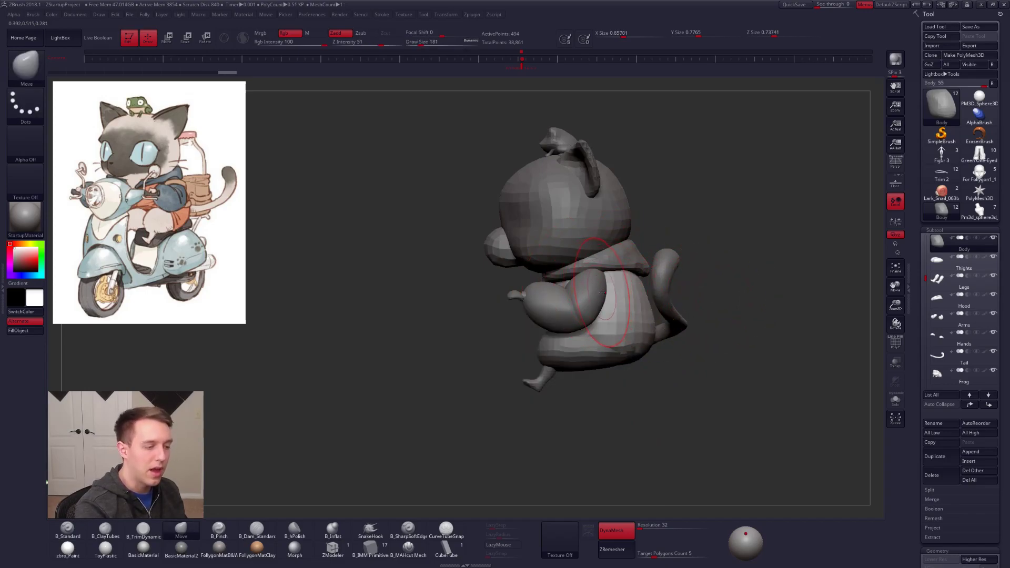
Step: Select the arms, set the draw size to 279, and pull the shoulders and upper arms back with Move
alt+click(603, 291)
key(shift)
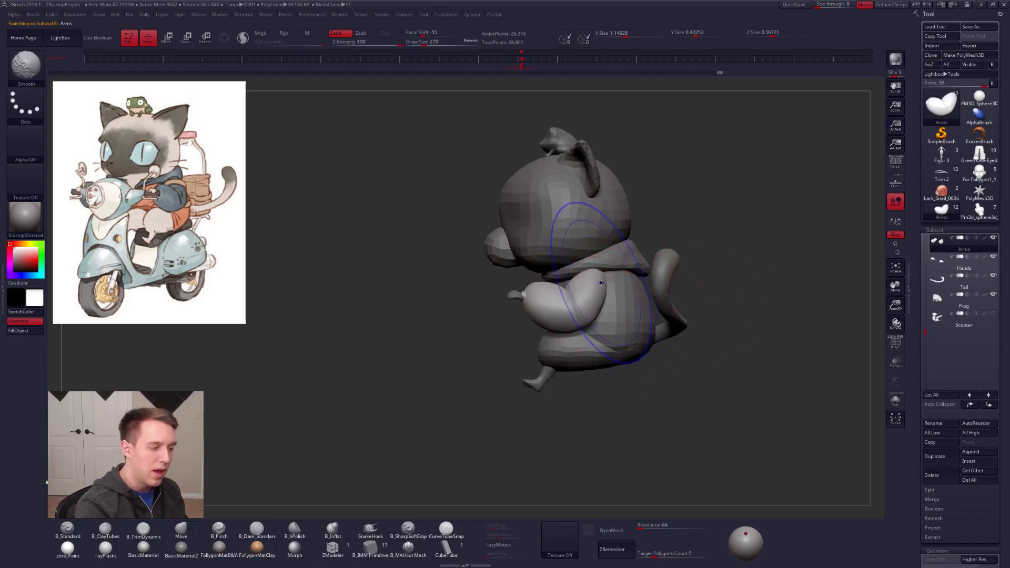
drag(602, 285, 614, 285)
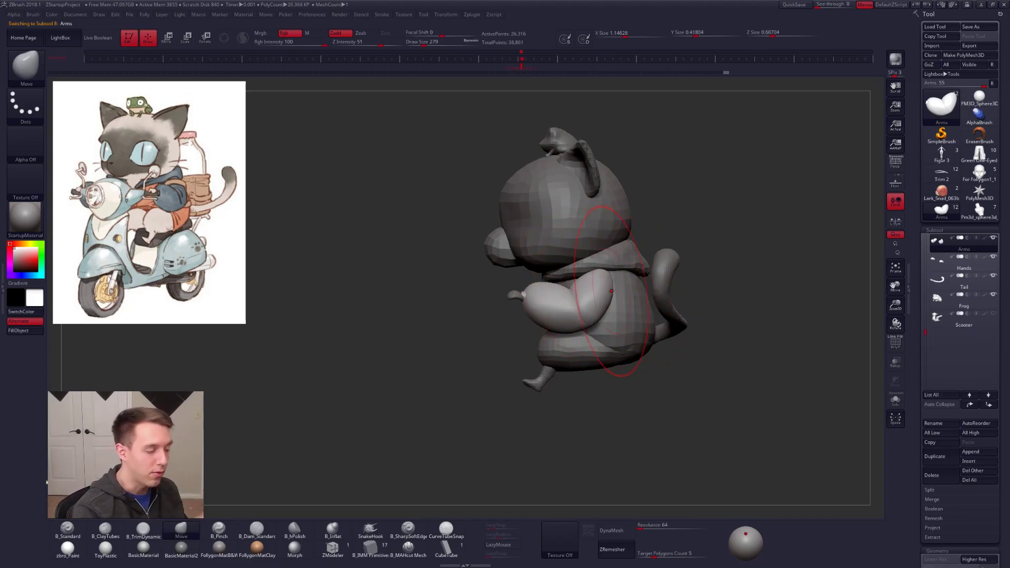
drag(601, 280, 606, 287)
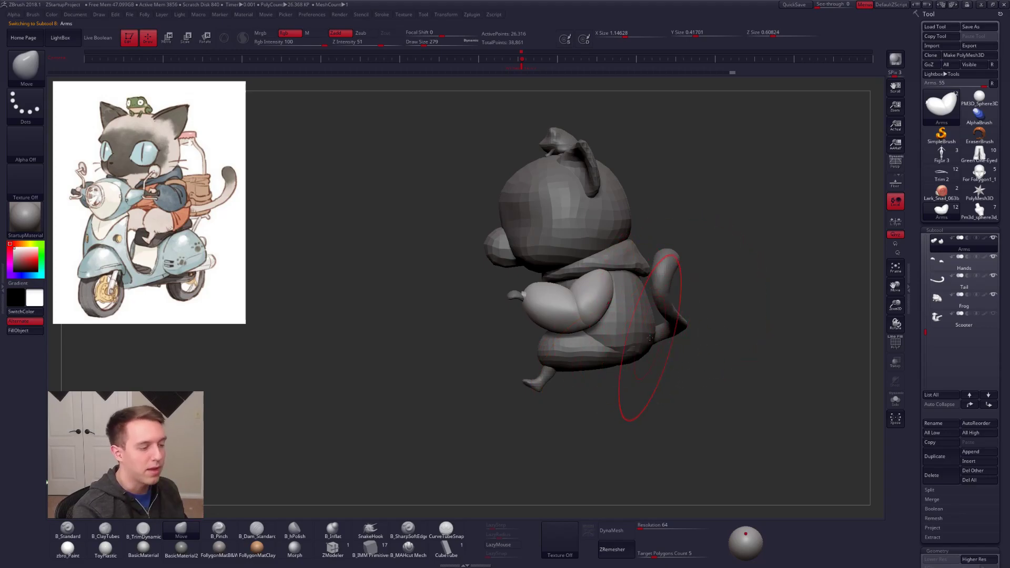
right_drag(567, 301, 607, 275)
drag(608, 274, 602, 281)
Step: Select the body and reshape the torso's back and belly with the Move brush
alt+click(627, 294)
right_drag(599, 300, 647, 303)
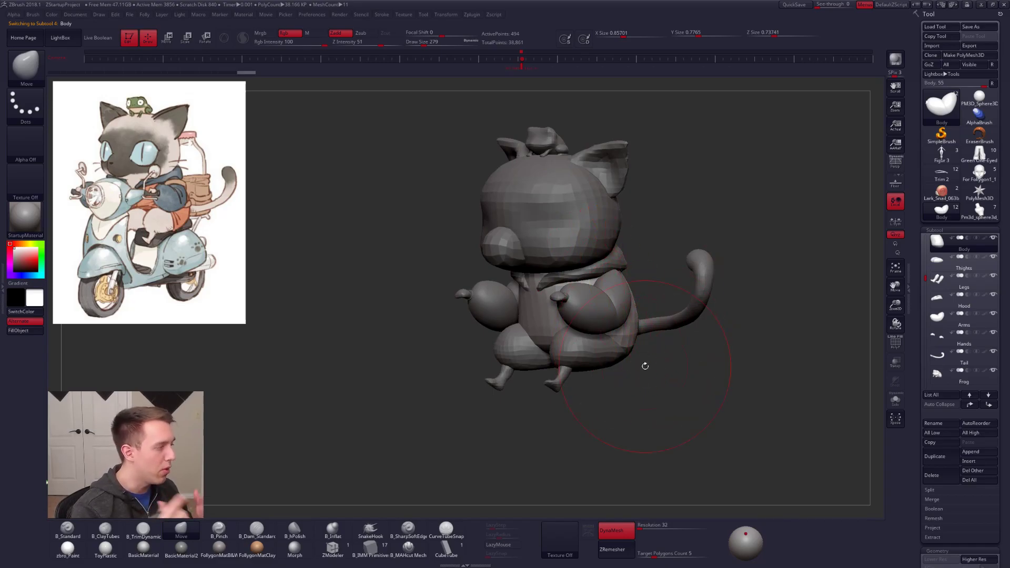
right_drag(610, 311, 556, 310)
drag(657, 336, 647, 353)
mouse_move(636, 361)
right_down()
mouse_move(591, 339)
mouse_move(612, 322)
right_up()
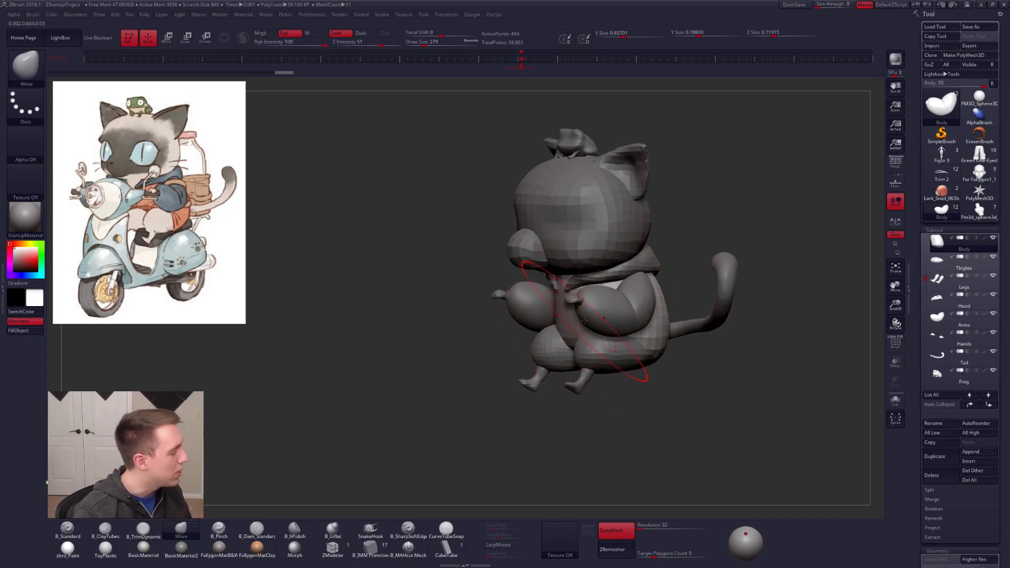
right_drag(584, 321, 588, 279)
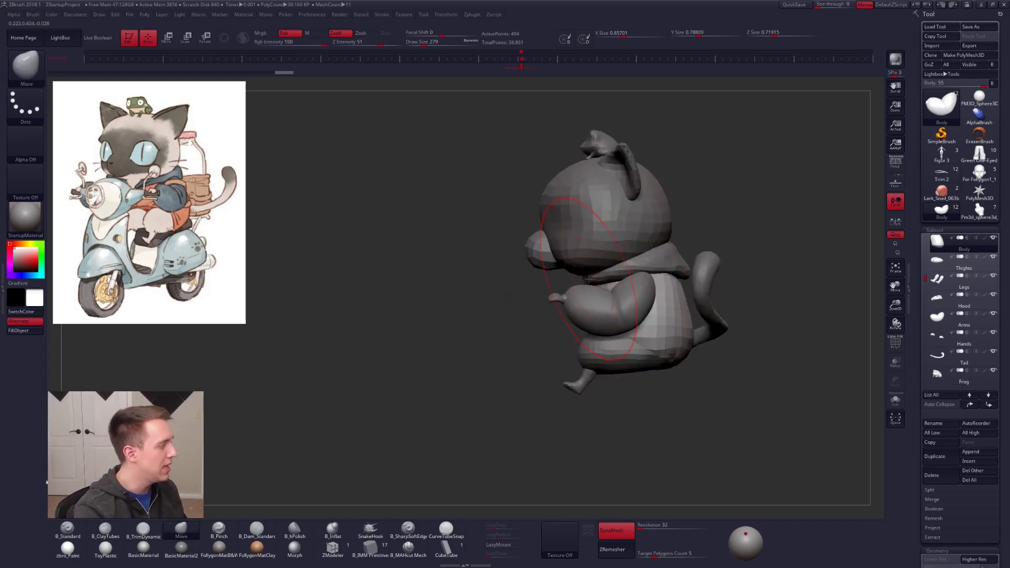
alt+right_drag(516, 282, 511, 298)
Step: Select the head, set the draw size to 181, and merge the snout subtool into the head
alt+click(610, 252)
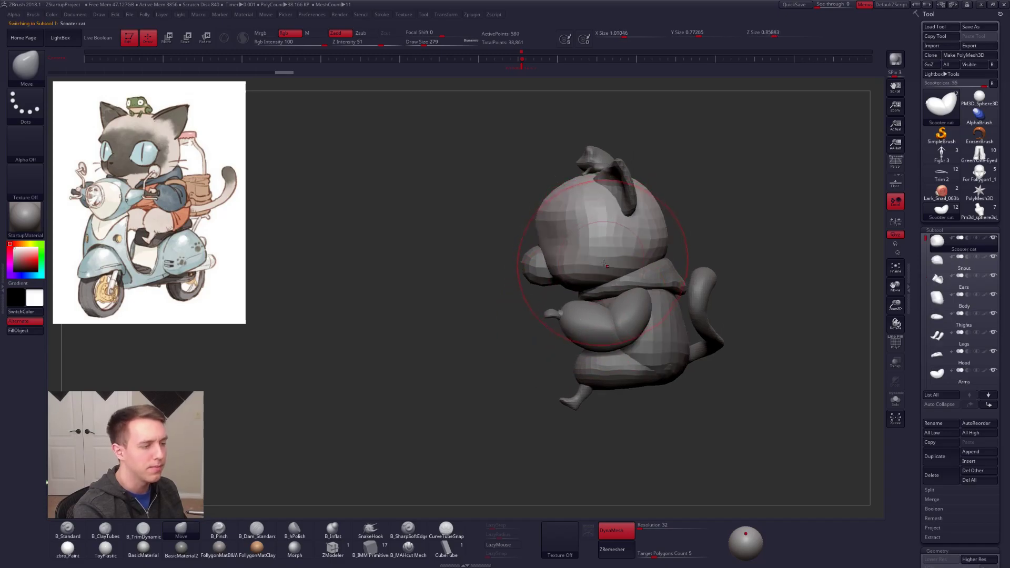
key(space)
click(678, 243)
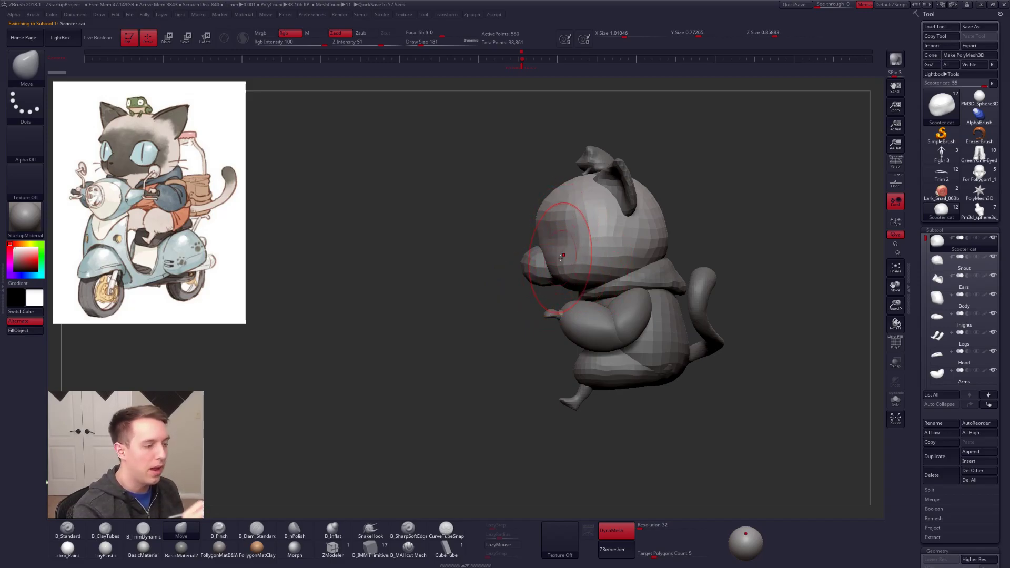
click(947, 259)
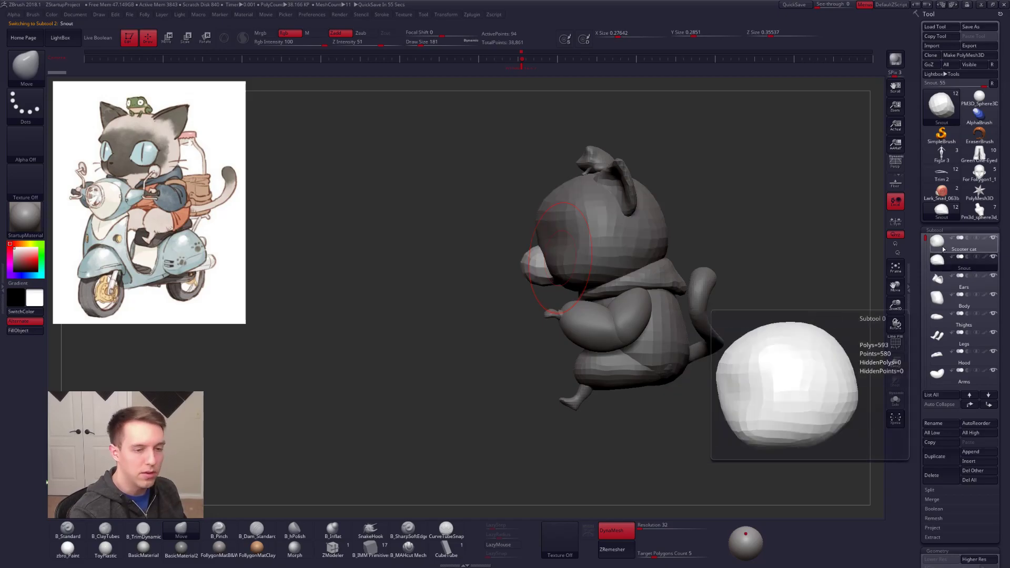
click(940, 246)
key(space)
click(824, 251)
click(794, 269)
right_drag(563, 296, 579, 268)
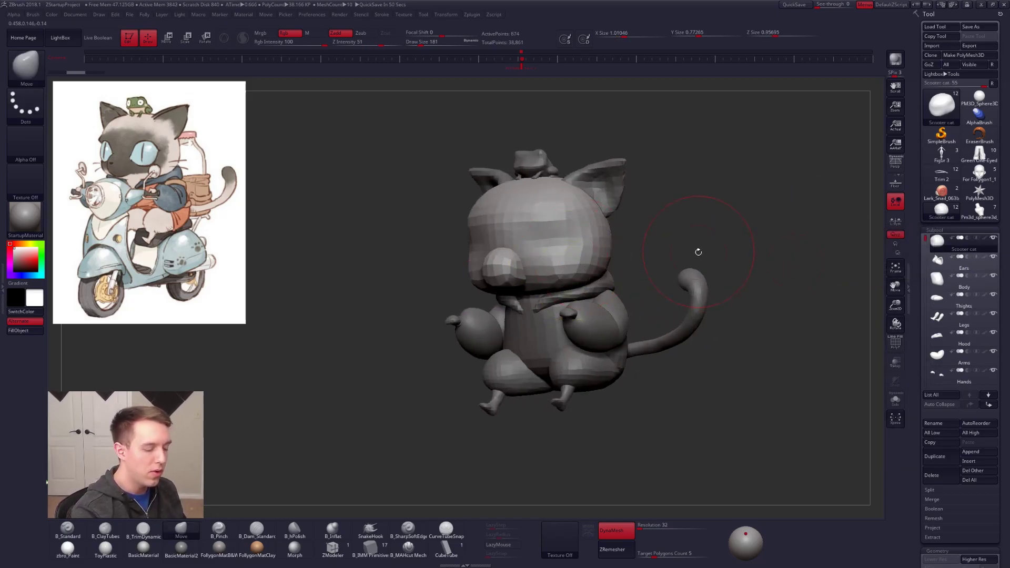
Step: Set the DynaMesh resolution to 120 and remesh the head and snout into one surface
click(644, 529)
text(120)
key(Return)
ctrl+drag(671, 444, 717, 392)
Step: Set the draw size to 227 and use Move to reshape the head's side profile from forehead to snout
shift+right_drag(526, 270, 514, 268)
key(space)
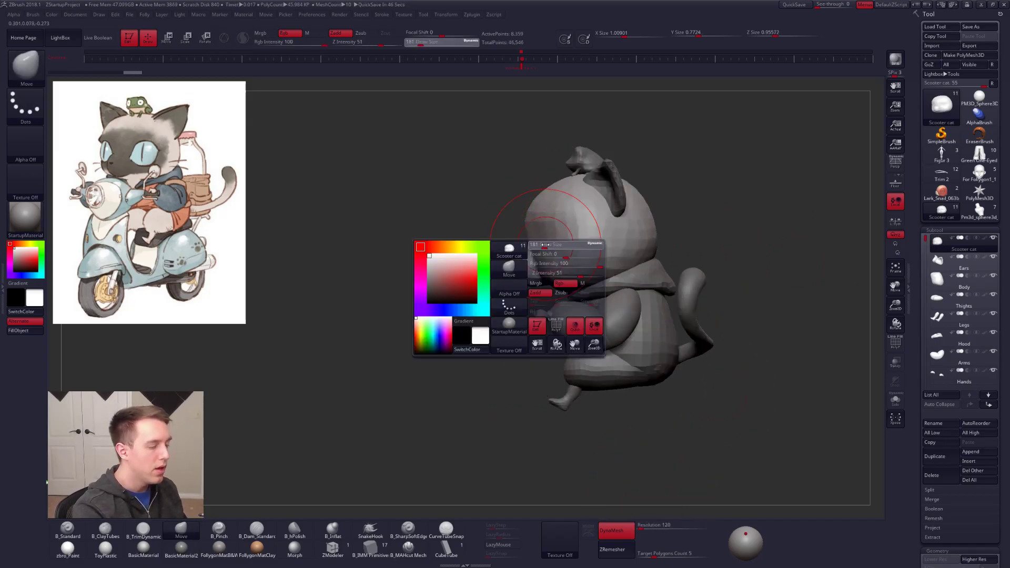
drag(539, 255, 541, 255)
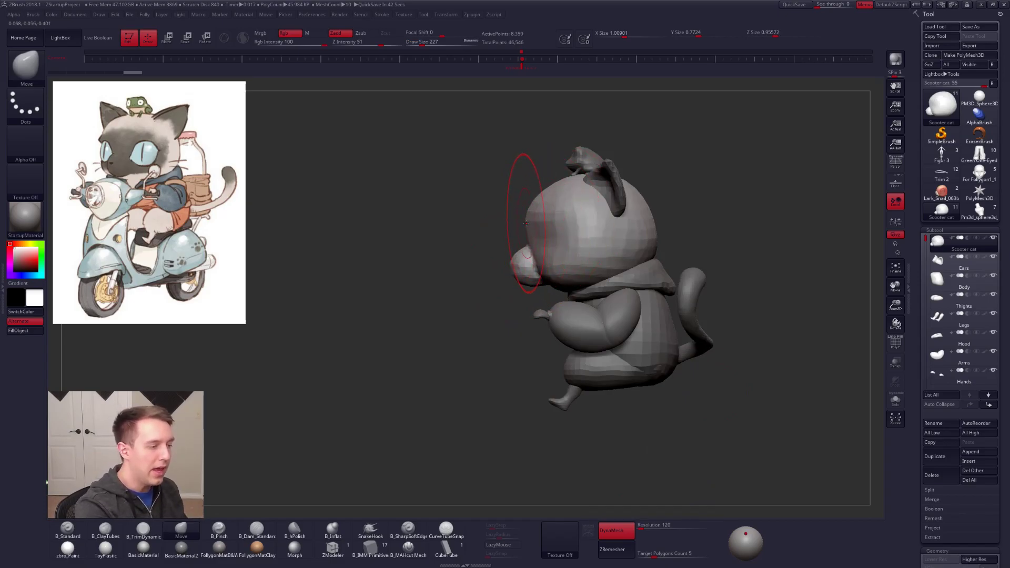
key(w)
drag(526, 219, 603, 499)
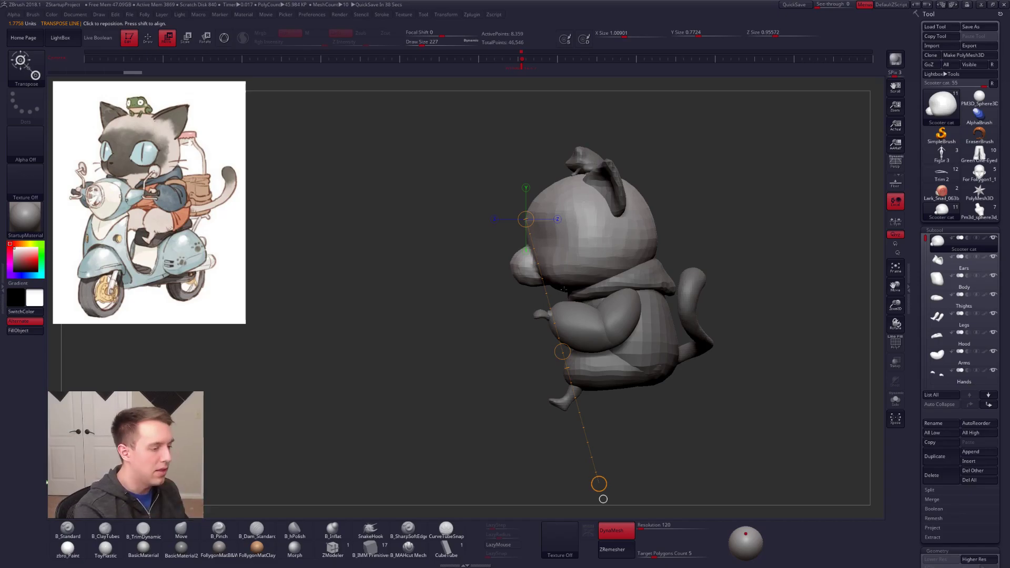
key(q)
drag(543, 208, 549, 212)
drag(539, 255, 533, 251)
drag(536, 209, 540, 213)
drag(541, 273, 538, 271)
Step: Resize the Move brush and adjust the snout and lower face from the front
drag(462, 321, 615, 322)
key(space)
drag(566, 271, 542, 274)
key(space)
shift+right_drag(542, 274, 539, 278)
key(space)
drag(539, 277, 540, 277)
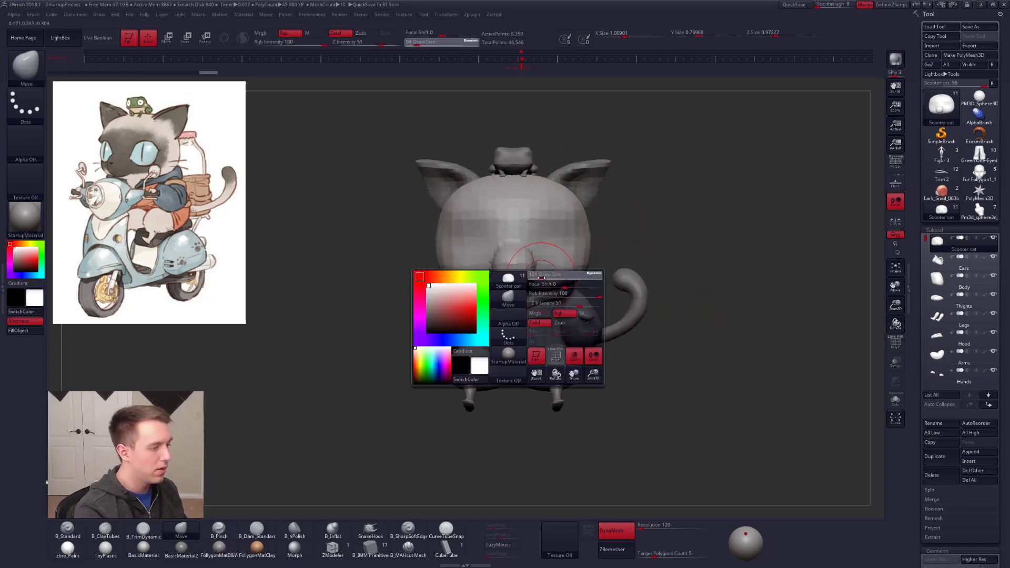
right_drag(520, 281, 553, 282)
Step: Isolate the head and blend the snout into the cheeks with ClayTubes at draw size 150
key(b)
key(c)
key(t)
key(alt+s)
drag(557, 287, 548, 291)
drag(495, 325, 513, 326)
right_drag(515, 310, 526, 338)
key(alt+s)
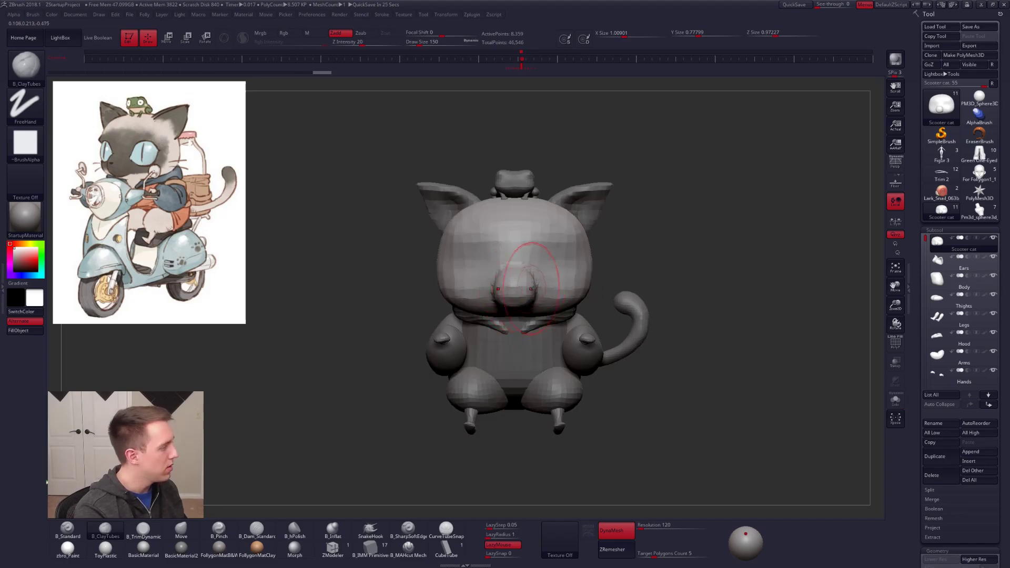
Step: Smooth the head's faceted surface across the snout, cheeks and forehead
right_drag(554, 295, 519, 291)
key(shift)
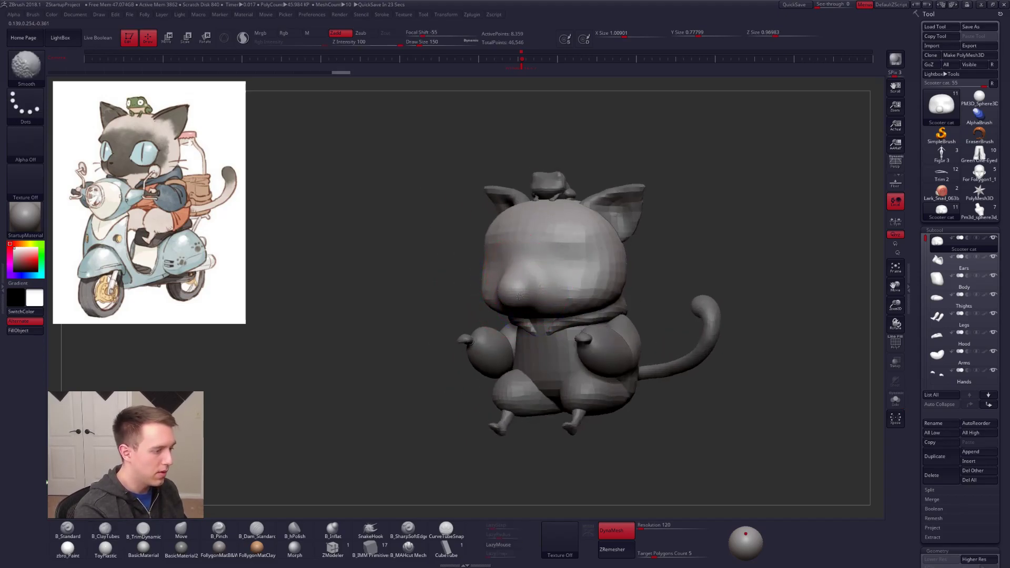
shift+drag(495, 250, 500, 259)
shift+right_drag(566, 279, 581, 276)
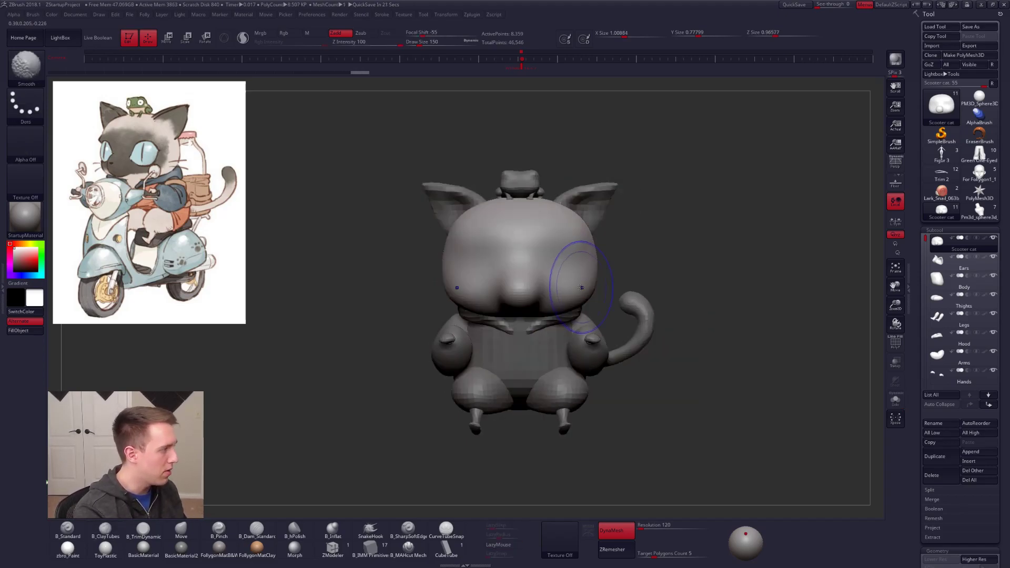
Step: Shape the eye sockets beside the snout bridge using ClayTubes at draw size 88 and Pinch at 104
key(space)
drag(568, 276, 537, 254)
key(space)
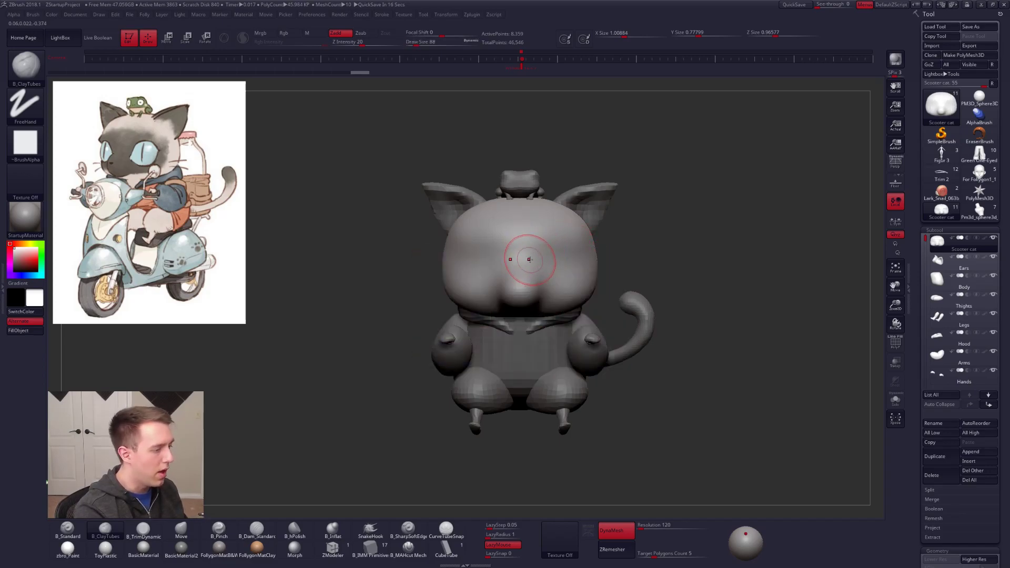
right_drag(536, 259, 526, 259)
alt+drag(529, 258, 603, 244)
key(5)
drag(542, 253, 602, 240)
right_drag(601, 241, 576, 254)
key(space)
drag(576, 255, 580, 255)
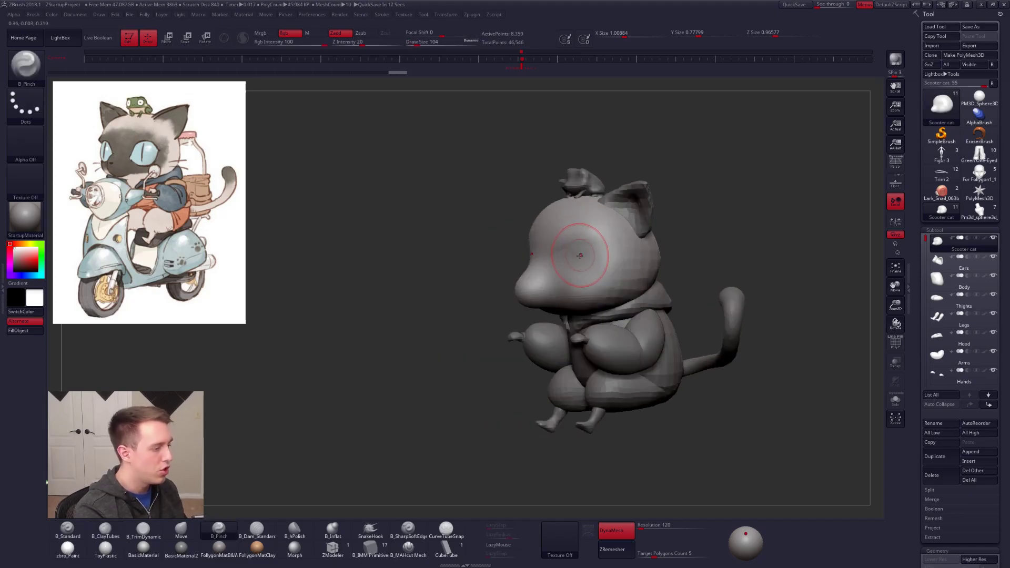
Step: Adjust the tip of the snout with the Move brush at draw size 104
right_drag(547, 295, 513, 296)
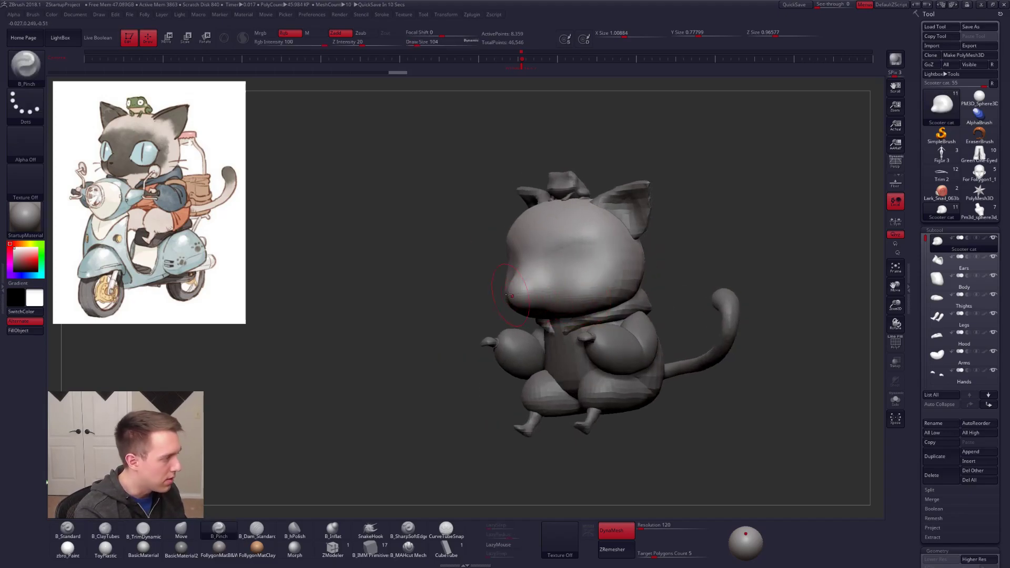
key(4)
drag(514, 295, 521, 292)
right_drag(519, 300, 456, 318)
Step: Isolate the head and build up the cheeks beside the snout with ClayTubes, raising the draw size to 170
key(2)
mouse_move(457, 318)
mouse_down()
mouse_move(492, 295)
mouse_move(476, 322)
mouse_move(499, 293)
mouse_move(500, 312)
mouse_move(475, 333)
mouse_up()
key(alt+s)
shift+right_drag(475, 333, 481, 330)
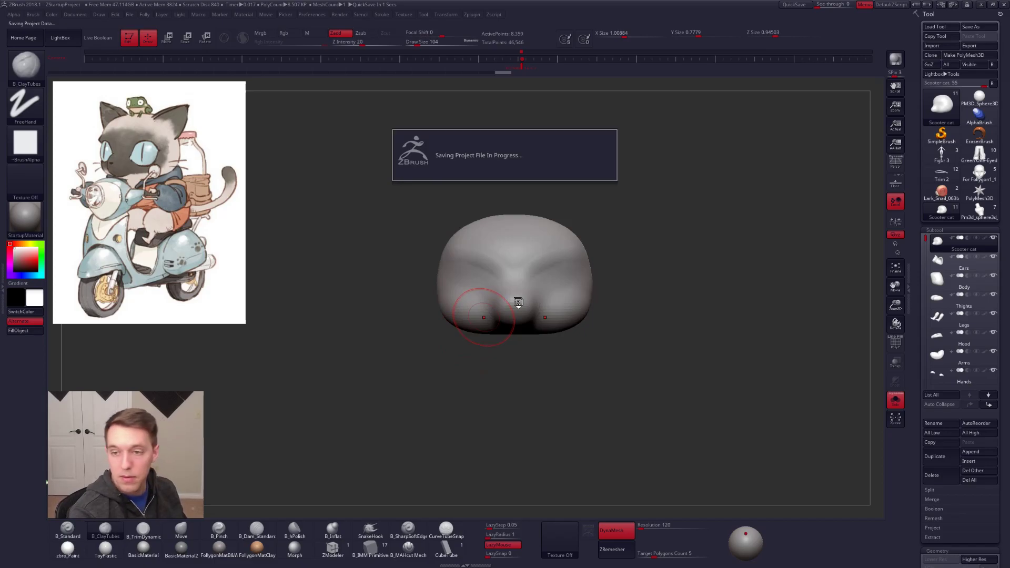
key(s)
drag(514, 300, 518, 300)
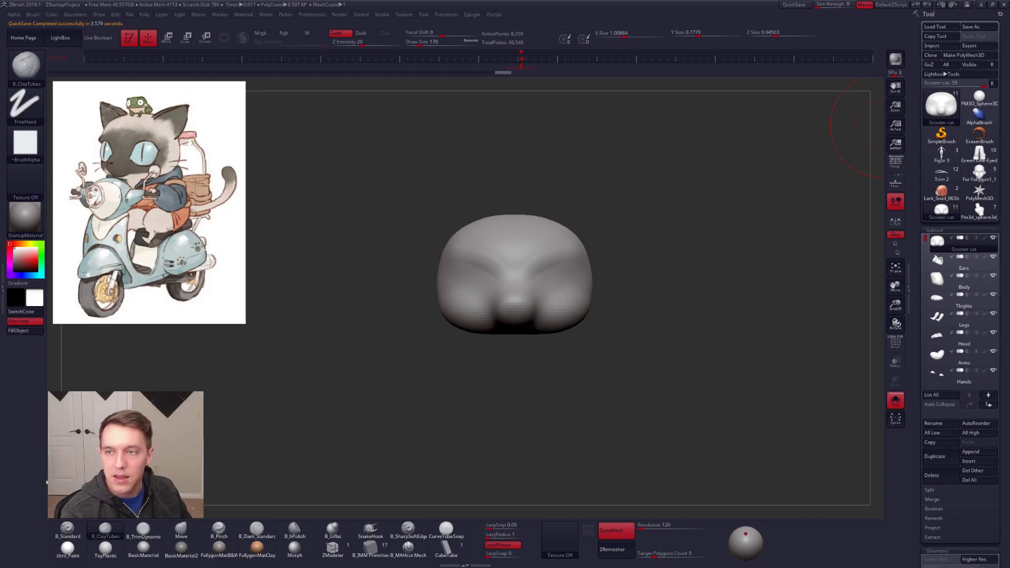
Step: Switch to ArtStation and look through the concept artist's portfolio for the cat illustrations
drag(1009, 122, 681, 136)
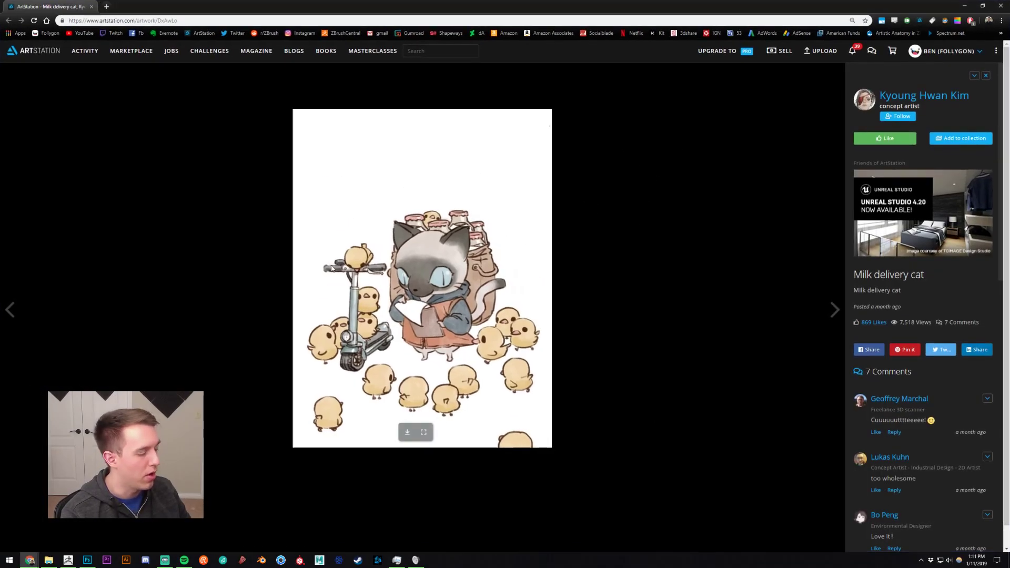
click(915, 96)
scroll(275, 286, down, 2)
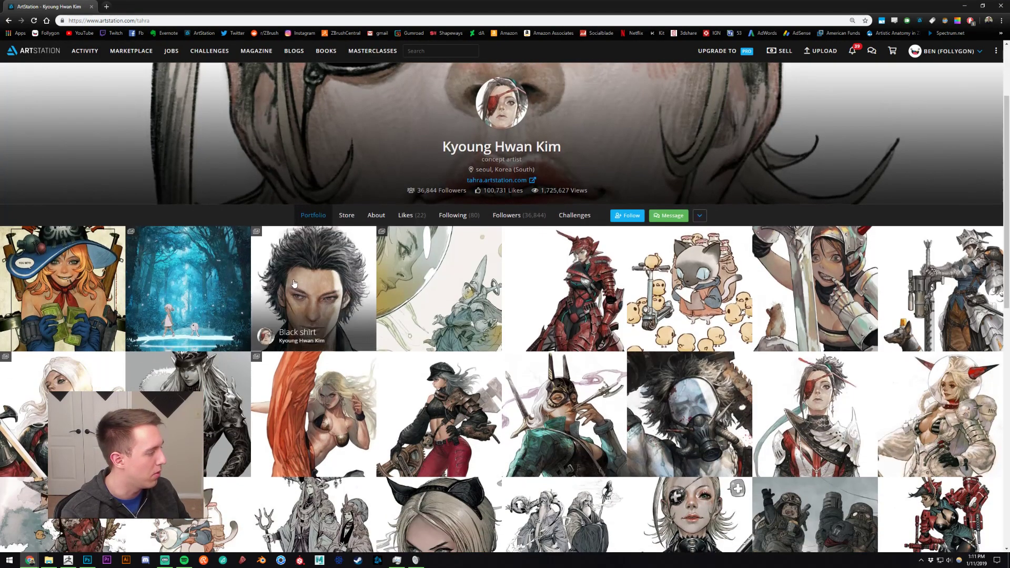
scroll(263, 253, down, 2)
scroll(268, 226, down, 2)
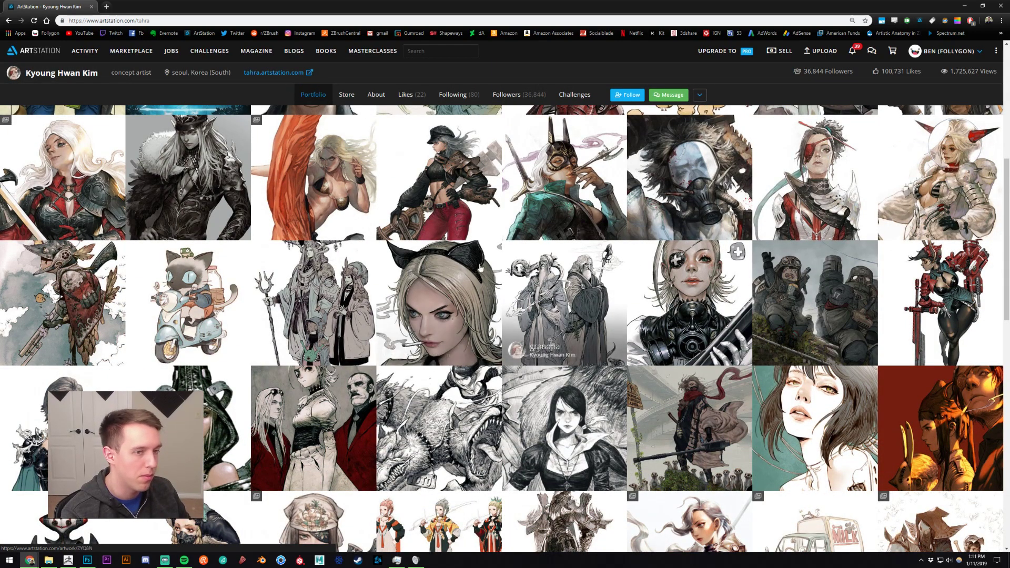
scroll(360, 289, up, 2)
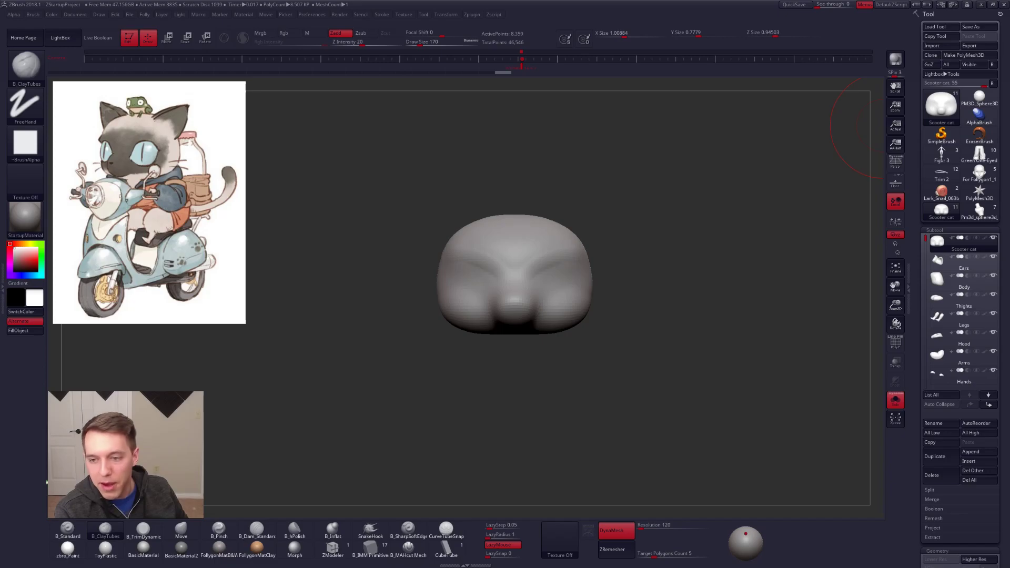
Step: Return to ZBrush, show all subtools, and push in the back of the head with Move at draw size 170
drag(768, 334, 710, 342)
key(alt+s)
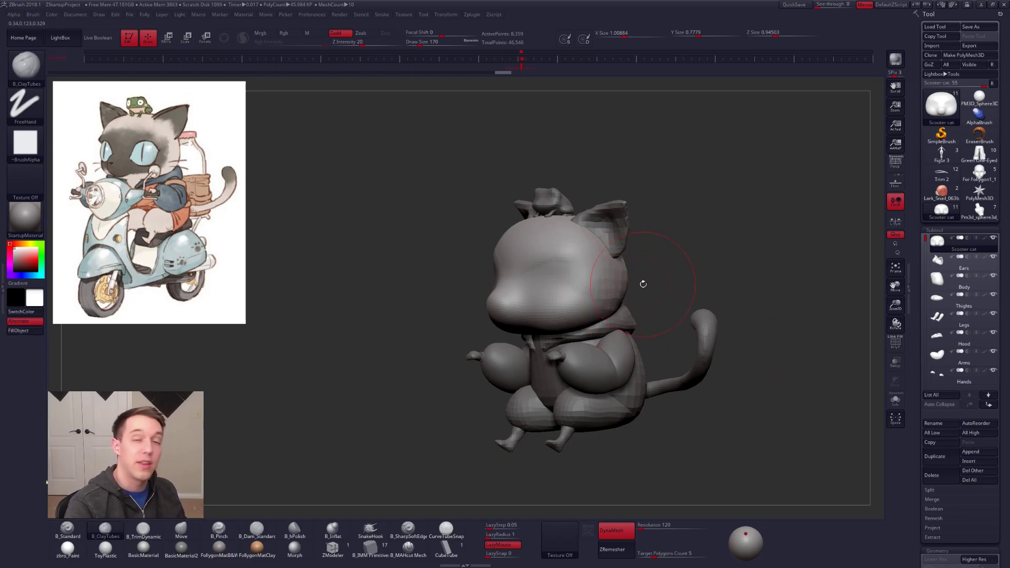
mouse_move(628, 294)
right_down()
mouse_move(613, 280)
mouse_move(660, 285)
mouse_move(634, 287)
right_up()
key(b)
key(m)
key(v)
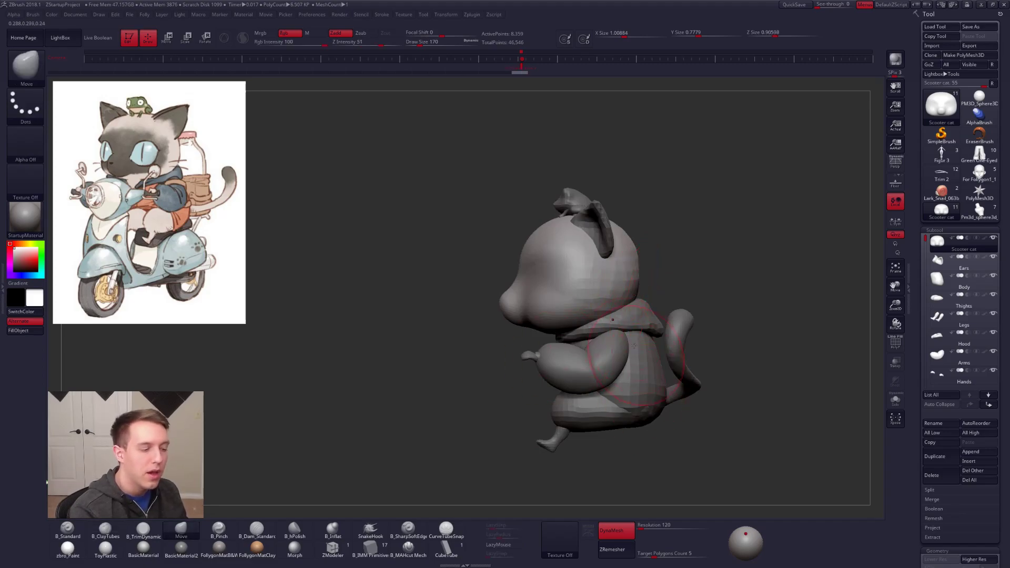
Step: Try shifting the head backward with Transpose, and check its vertical alignment over the body
key(w)
mouse_move(585, 301)
shift+mouse_down()
mouse_move(634, 301)
mouse_move(618, 301)
shift+mouse_up()
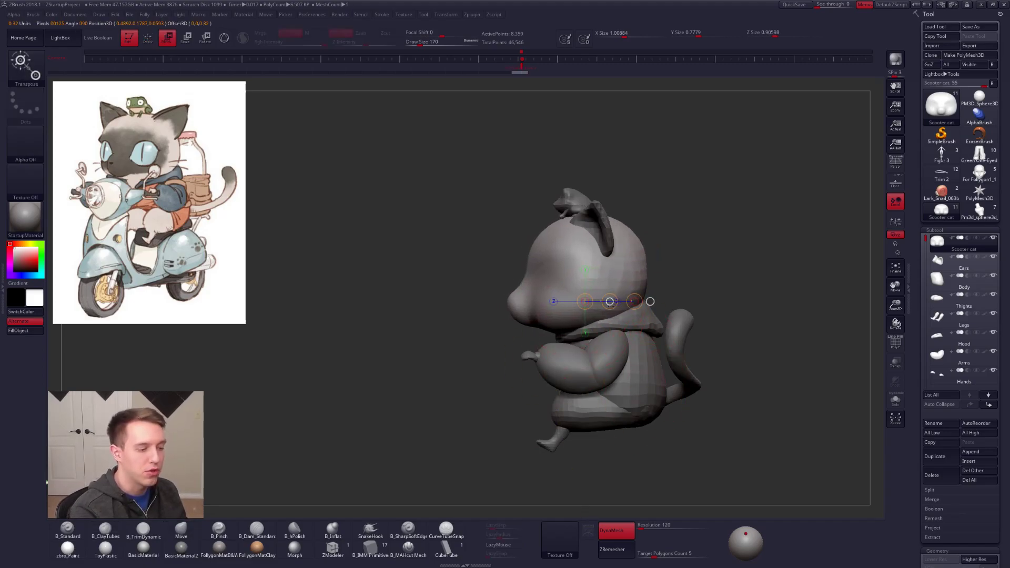
key(ctrl+z)
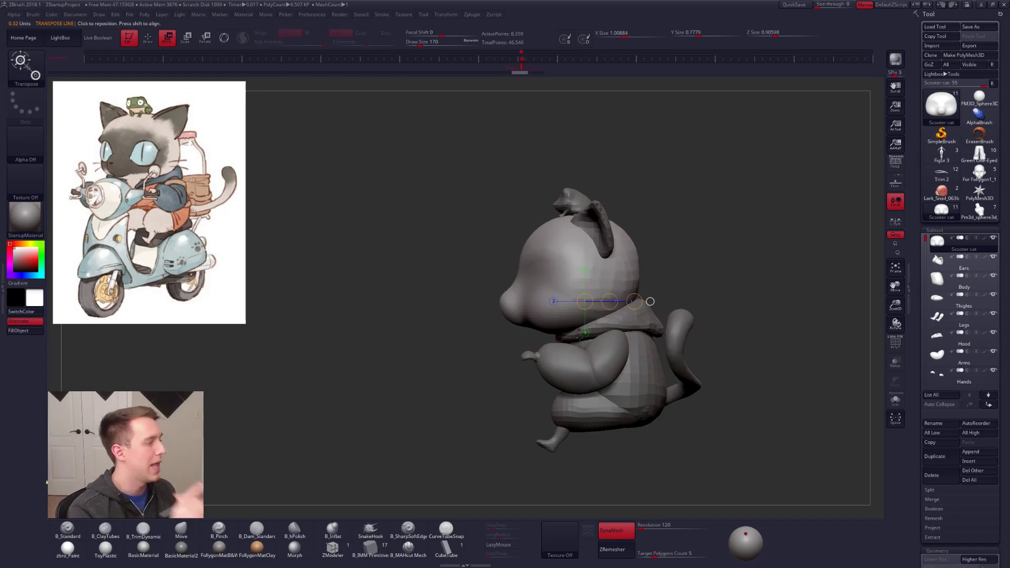
mouse_move(577, 251)
shift+mouse_down()
mouse_move(577, 486)
mouse_move(634, 478)
mouse_move(623, 472)
shift+mouse_up()
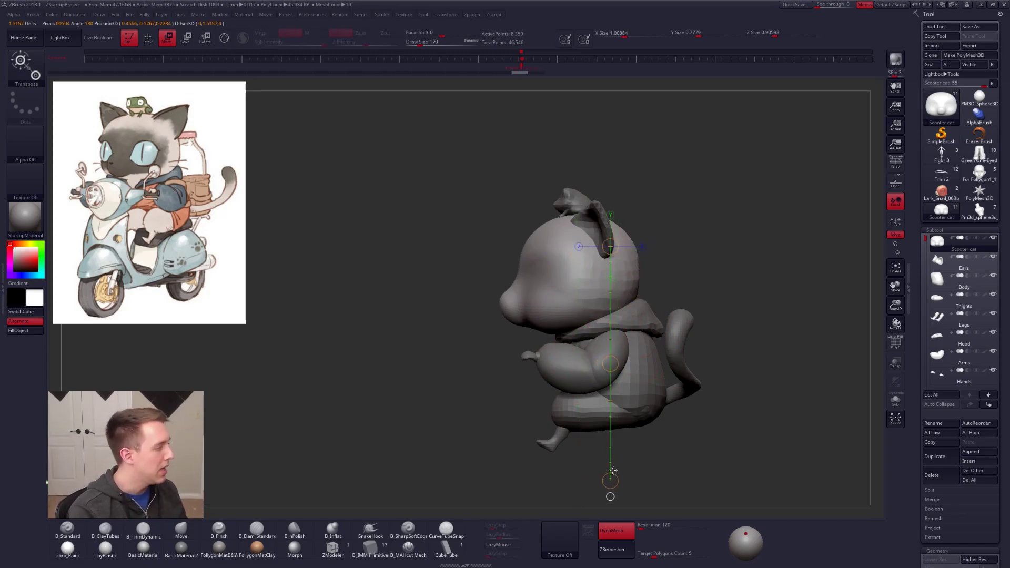
key(q)
Step: Undo the last change to the back of the head, isolate the head, and refine the rear of the skull
right_drag(638, 282, 597, 284)
drag(604, 281, 651, 281)
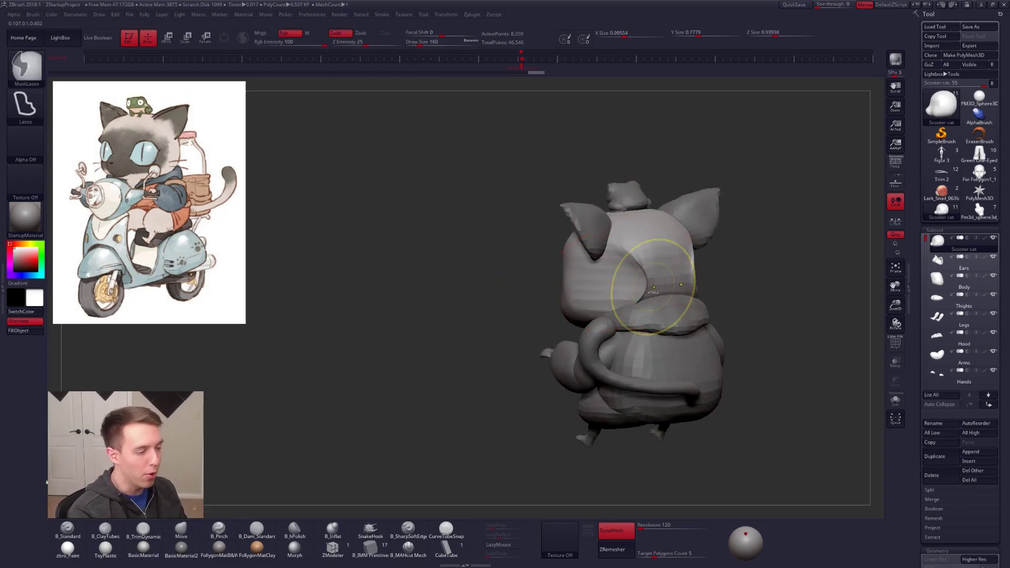
key(ctrl+z)
key(3)
key(alt+s)
ctrl+right_drag(641, 276, 642, 289)
mouse_move(642, 288)
shift+mouse_down()
mouse_move(639, 270)
mouse_move(641, 281)
shift+mouse_up()
right_drag(647, 293, 663, 292)
key(space)
drag(663, 292, 667, 291)
key(4)
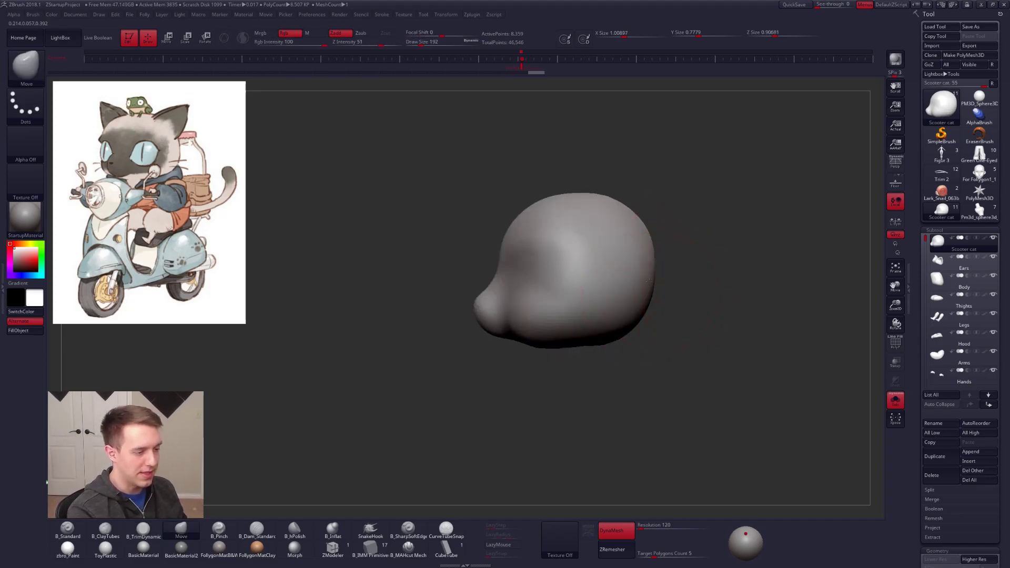
Step: Show the whole cat and reshape the cheeks with Move, reducing the draw size to 161 and 140
key(alt+s)
right_drag(619, 258, 637, 298)
key(space)
drag(638, 297, 635, 298)
alt+right_drag(576, 309, 656, 288)
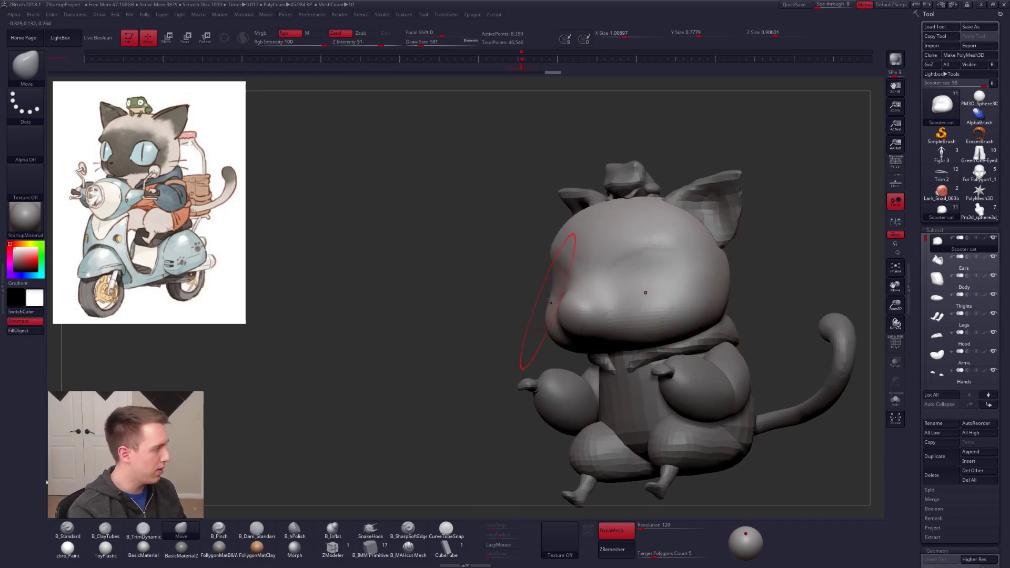
key(space)
drag(556, 288, 550, 287)
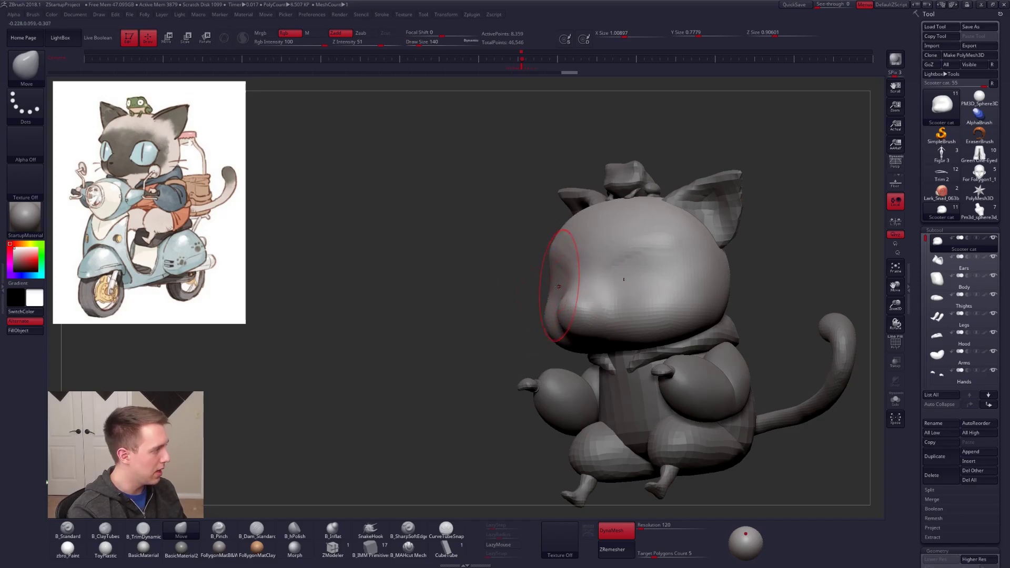
Step: Refine the cheek and eye area from the cat's other side using Move and Pinch
mouse_move(626, 293)
right_down()
mouse_move(573, 293)
mouse_move(607, 308)
right_up()
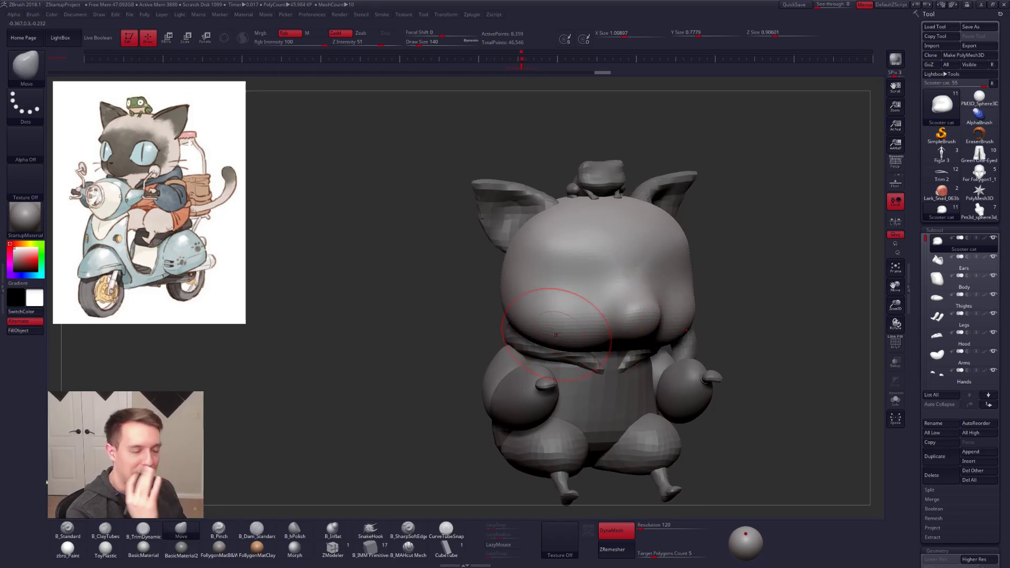
key(5)
right_drag(576, 253, 679, 263)
key(4)
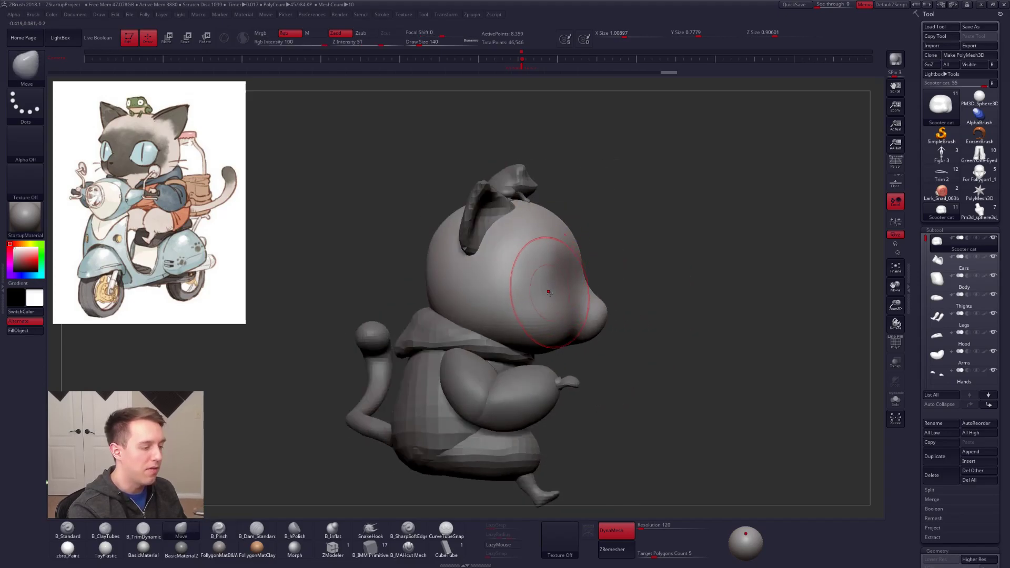
Step: Set the draw size to 121 and reshape the snout tip and chin with Move
key(space)
mouse_move(609, 310)
mouse_down()
mouse_move(600, 325)
mouse_move(601, 314)
mouse_up()
mouse_move(592, 337)
right_down()
mouse_move(599, 352)
mouse_move(652, 349)
mouse_move(599, 349)
right_up()
right_drag(581, 350, 577, 327)
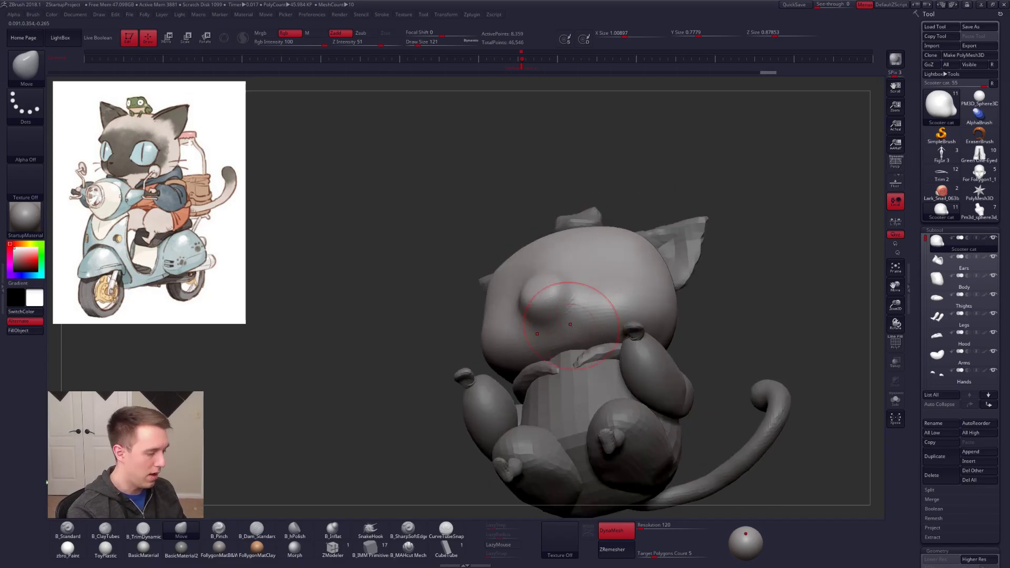
Step: Isolate the head and build up and smooth its underside with ClayTubes at draw size 160
key(alt+s)
key(2)
right_drag(563, 368, 562, 340)
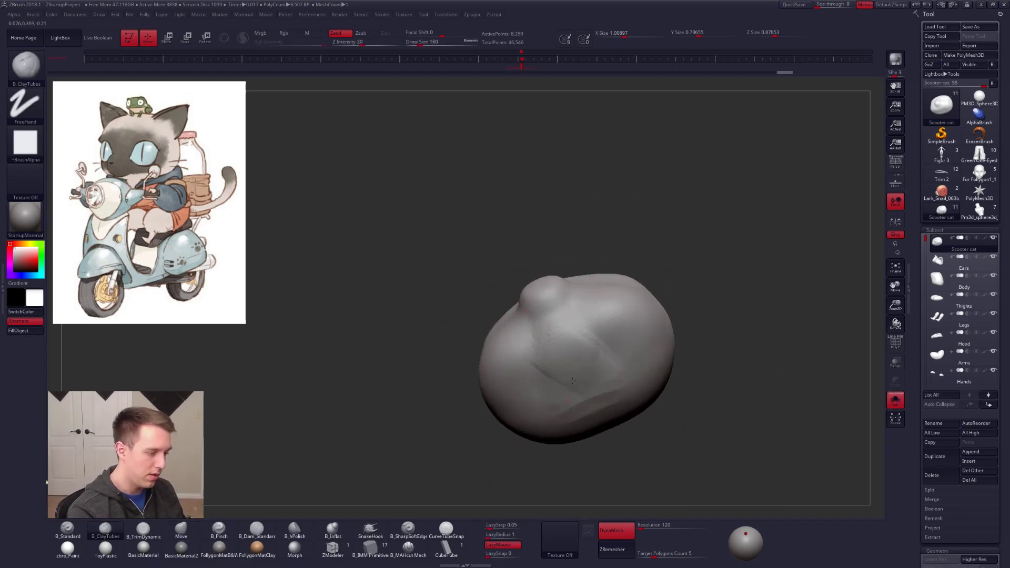
drag(567, 371, 608, 388)
mouse_move(605, 384)
right_down()
mouse_move(599, 429)
mouse_move(576, 343)
right_up()
mouse_move(610, 347)
shift+mouse_down()
mouse_move(620, 361)
mouse_move(584, 363)
shift+mouse_up()
mouse_move(584, 363)
right_down()
mouse_move(587, 425)
mouse_move(569, 369)
mouse_move(573, 383)
right_up()
key(shift+s)
shift+drag(588, 337, 605, 318)
mouse_move(612, 317)
ctrl+right_down()
mouse_move(593, 321)
mouse_move(578, 281)
mouse_move(563, 289)
mouse_move(531, 279)
ctrl+right_up()
Step: Use the Move brush at draw size 160 to adjust the top and sides of the head
key(b)
key(m)
key(v)
shift+drag(612, 274, 616, 275)
right_drag(615, 291, 637, 285)
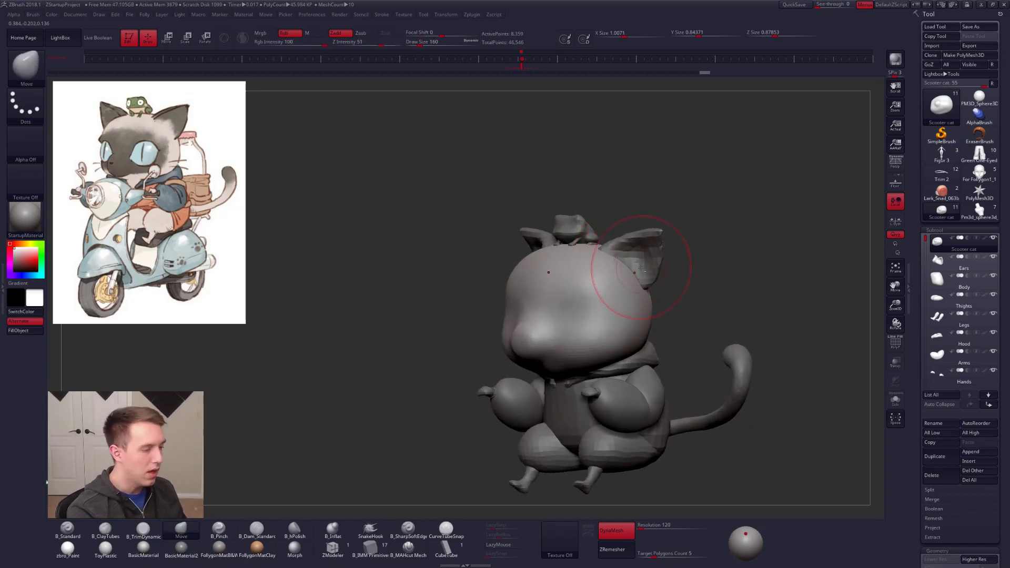
Step: Select the Ears subtool and rotate the ears on the cat's head with the Transpose line
alt+click(639, 268)
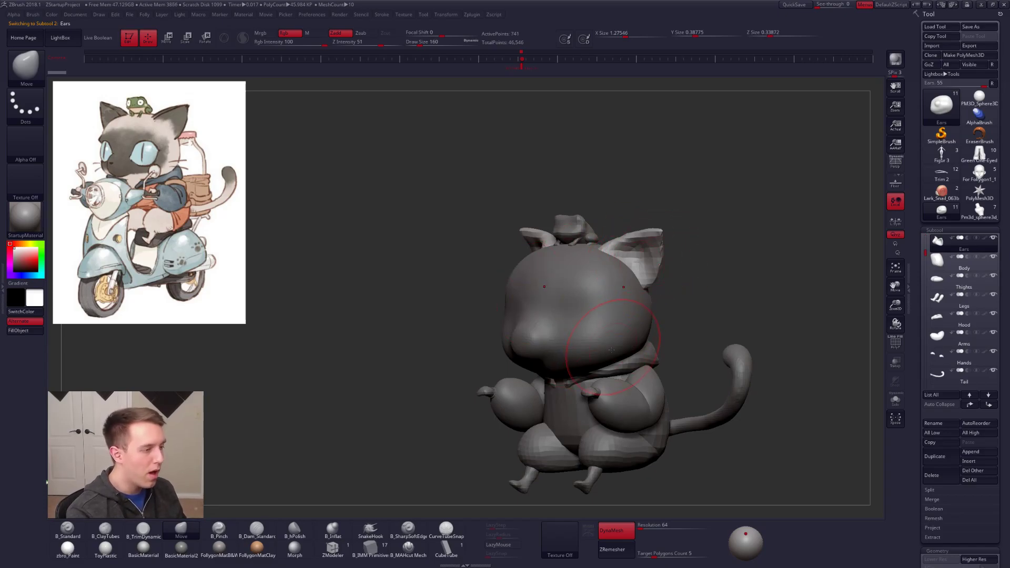
right_drag(662, 421, 657, 430)
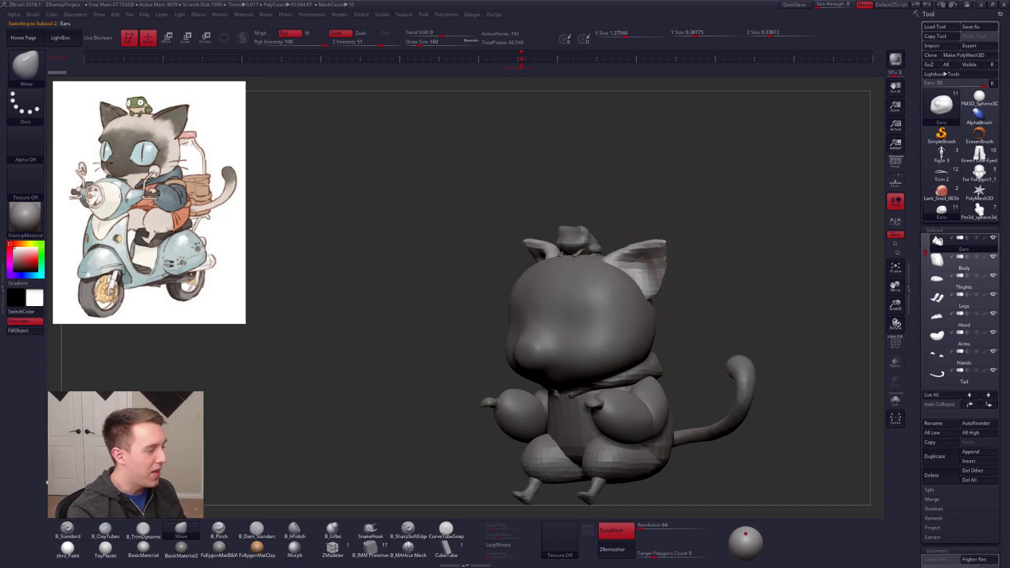
ctrl+right_drag(641, 258, 641, 269)
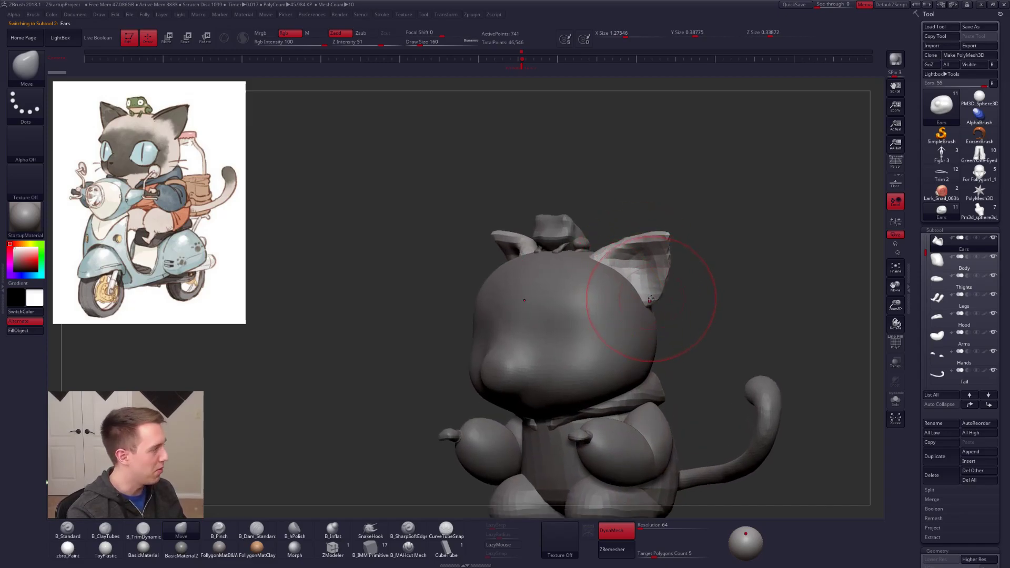
drag(663, 329, 637, 318)
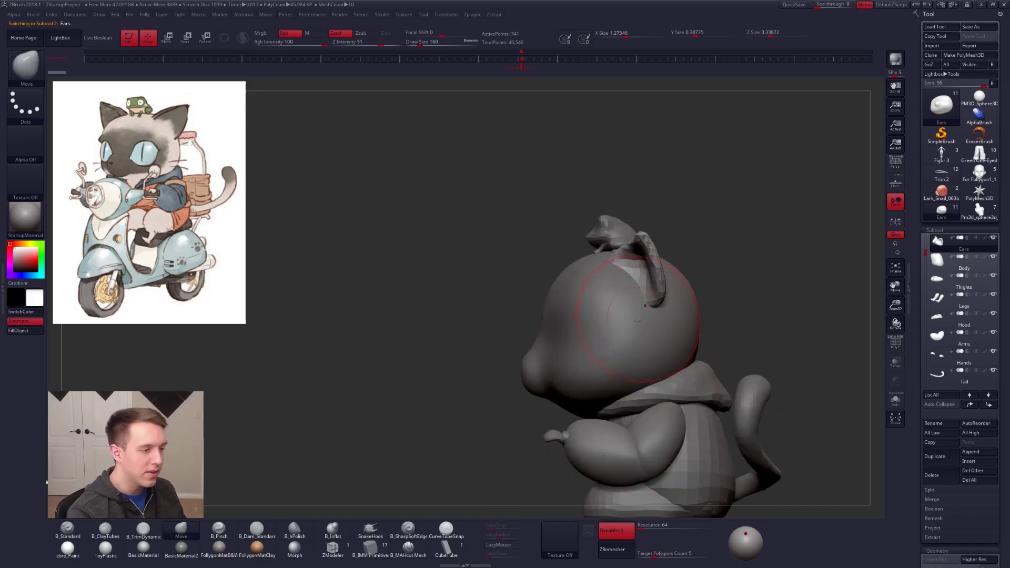
right_drag(638, 279, 638, 284)
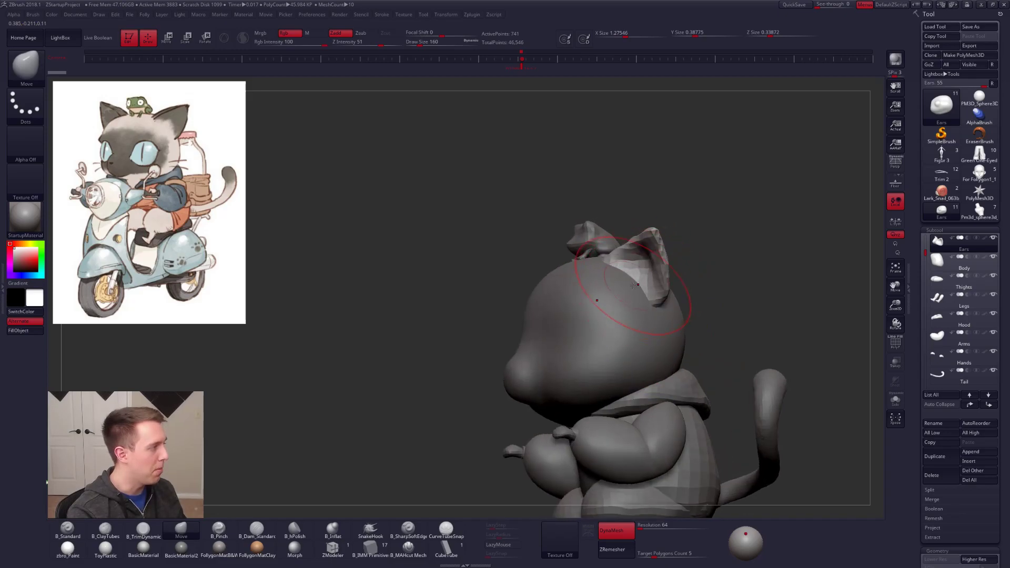
key(r)
mouse_move(638, 280)
mouse_down()
mouse_move(685, 195)
mouse_move(702, 188)
mouse_up()
drag(740, 352, 714, 305)
drag(704, 204, 659, 206)
key(q)
Step: Reshape and reposition the ears with the Move brush from several angles, varying the draw size
mouse_move(634, 242)
mouse_down()
mouse_move(667, 295)
mouse_move(753, 310)
mouse_up()
drag(747, 248, 652, 260)
key(space)
click(664, 259)
mouse_move(644, 295)
mouse_down()
mouse_move(661, 223)
mouse_move(666, 245)
mouse_up()
mouse_move(610, 221)
mouse_down()
mouse_move(679, 237)
mouse_move(736, 279)
mouse_up()
key(space)
click(658, 255)
drag(661, 242, 668, 258)
mouse_move(697, 284)
right_down()
mouse_move(670, 247)
mouse_move(620, 229)
right_up()
drag(683, 269, 690, 270)
mouse_move(733, 287)
right_down()
mouse_move(680, 333)
mouse_move(667, 363)
right_up()
drag(689, 313, 691, 300)
Step: Isolate the ears and ZRemesh them with a target polygons count of 1
key(alt+s)
mouse_move(690, 308)
right_down()
mouse_move(706, 324)
mouse_move(683, 300)
mouse_move(688, 287)
mouse_move(709, 391)
right_up()
drag(711, 401, 710, 392)
right_drag(710, 392, 684, 333)
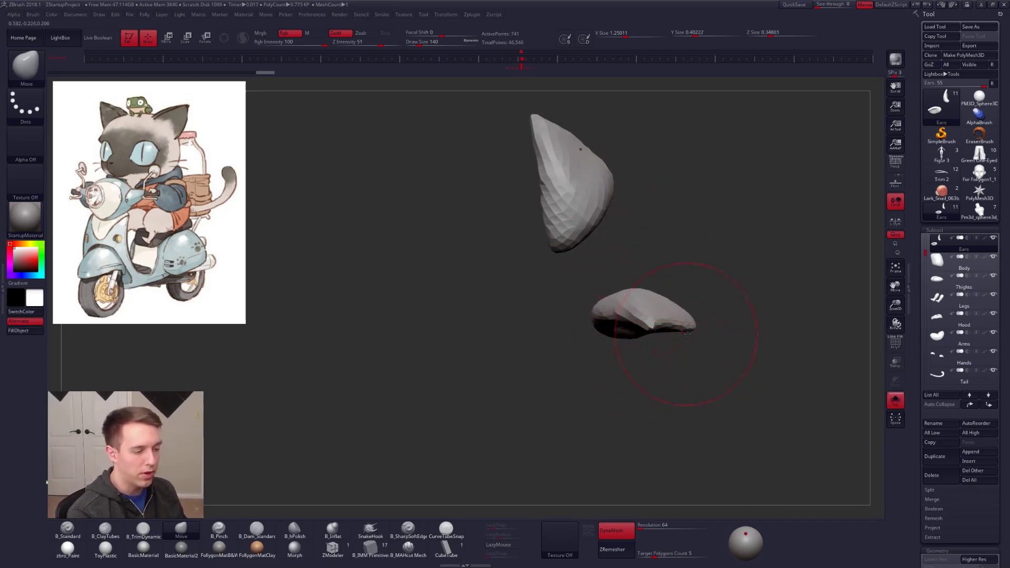
mouse_move(684, 319)
ctrl+mouse_down()
mouse_move(564, 463)
mouse_move(571, 455)
ctrl+mouse_up()
key(ctrl+z)
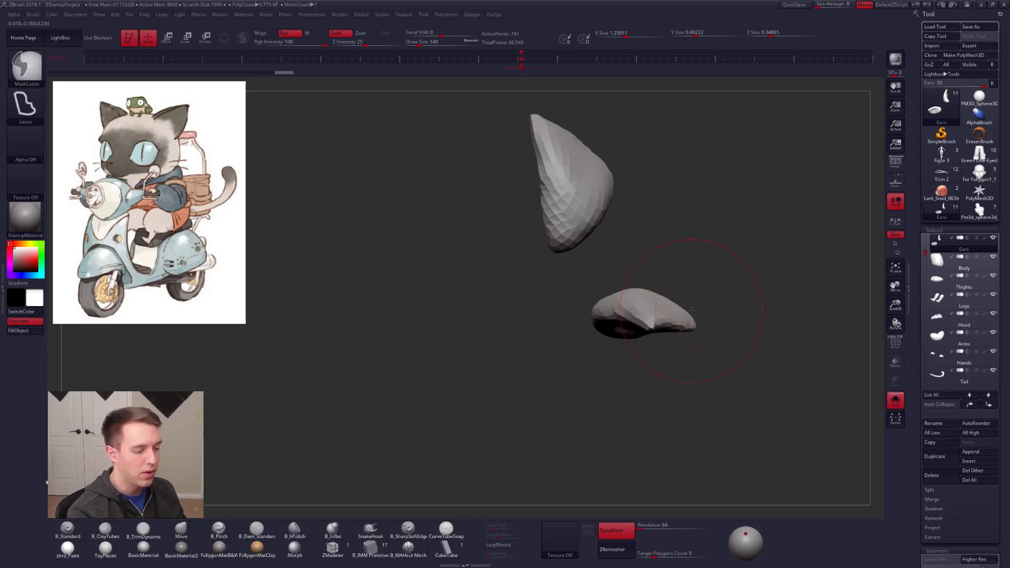
click(646, 555)
click(623, 533)
click(626, 546)
key(space)
key(shift+f)
key(shift+f)
Step: Sharpen the edges of the isolated ears with Pinch at draw size 130
drag(669, 304, 672, 298)
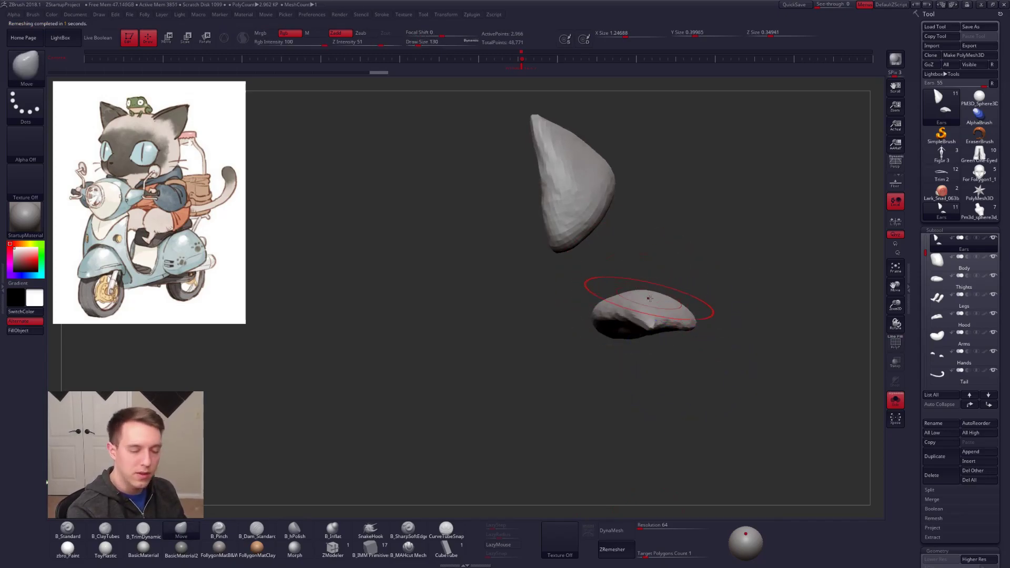
right_drag(647, 298, 661, 295)
key(space)
drag(660, 295, 655, 295)
right_drag(655, 295, 646, 322)
key(5)
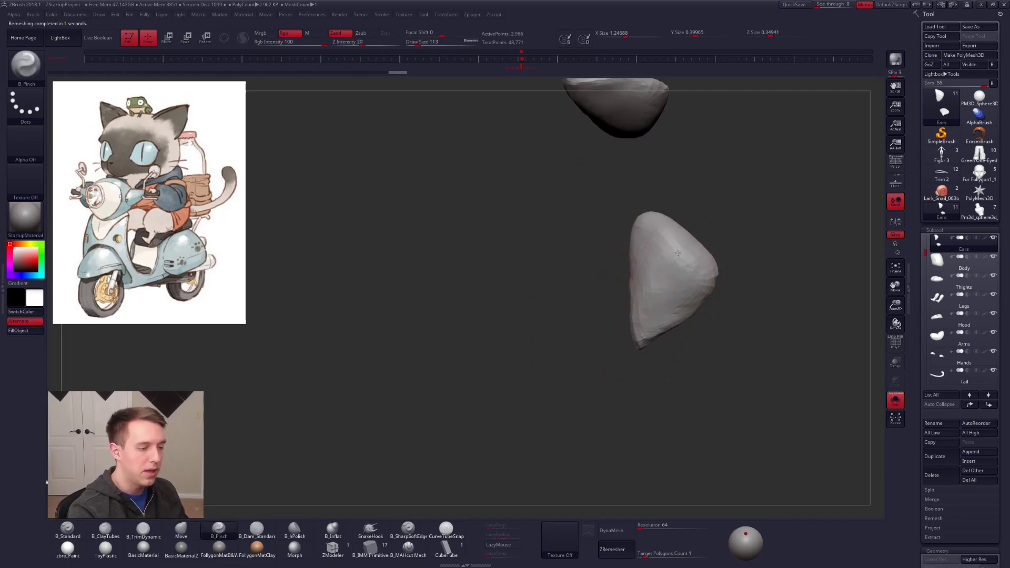
key(space)
drag(686, 275, 691, 274)
drag(684, 261, 679, 251)
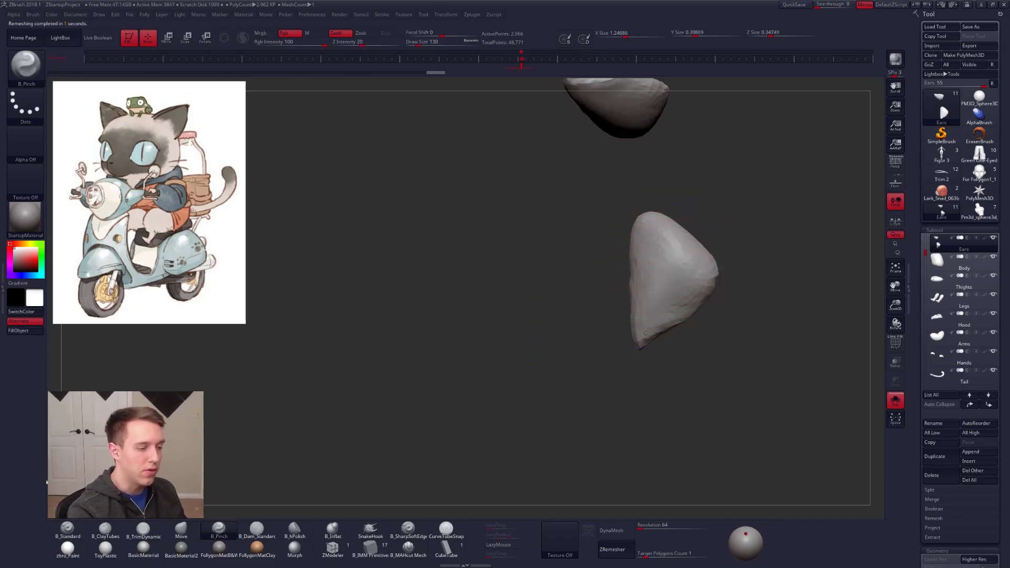
right_drag(679, 251, 664, 276)
right_drag(676, 316, 627, 335)
shift+drag(627, 334, 639, 332)
mouse_move(652, 331)
right_down()
mouse_move(663, 287)
mouse_move(661, 295)
right_up()
Step: Adjust the ear's lower corner with Move at draw size 130, then show the whole model again
key(4)
drag(651, 349, 644, 354)
mouse_move(644, 363)
right_down()
mouse_move(636, 405)
mouse_move(594, 392)
right_up()
shift+drag(640, 342, 650, 350)
mouse_move(652, 356)
right_down()
mouse_move(653, 366)
mouse_move(646, 318)
right_up()
key(shift+s)
Step: Refine the inner ear with Move, ZRemesh the ears at a target of 0.1, and turn on dynamic subdivision
alt+right_drag(717, 459, 698, 406)
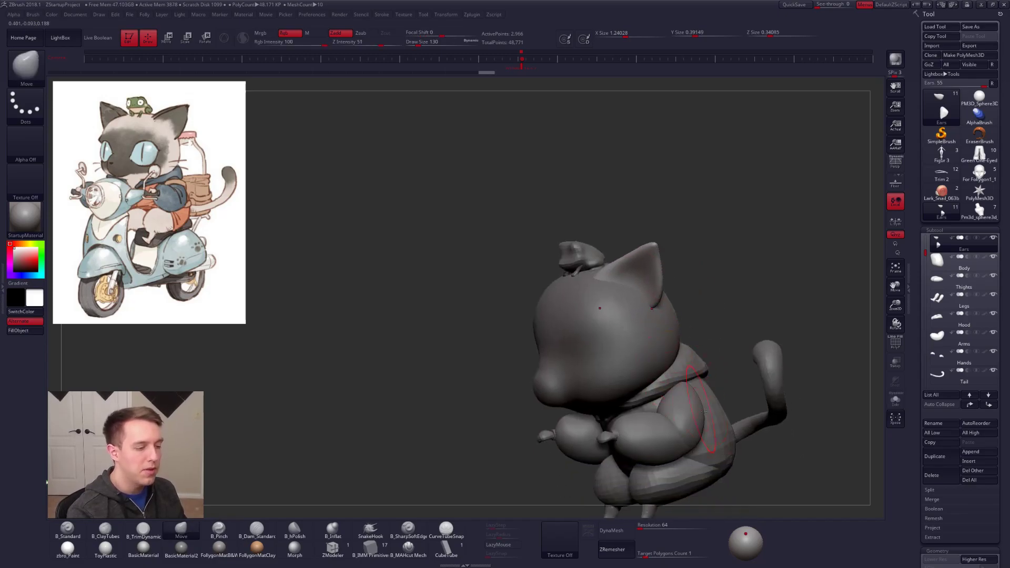
right_drag(655, 339, 632, 261)
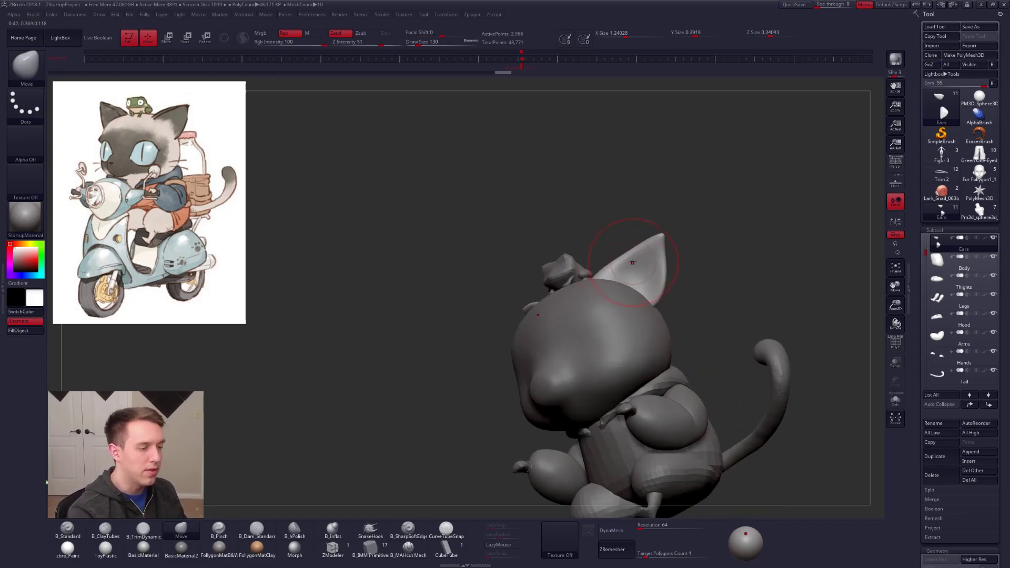
key(bracketleft)
drag(632, 262, 634, 257)
click(612, 549)
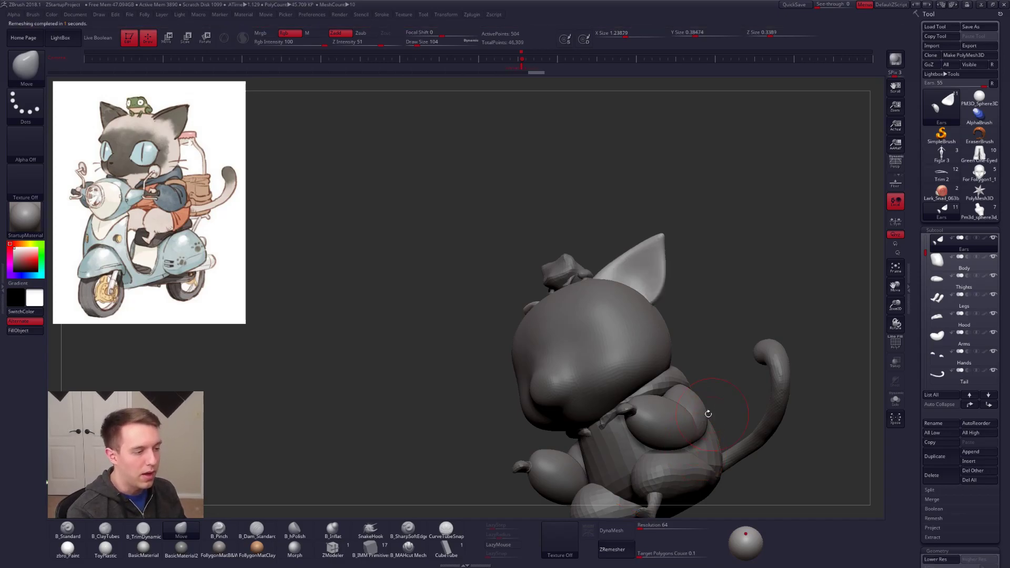
key(d)
Step: Reshape the inner surface and outer edge of the smoothed ears with Move at draw size 130
alt+right_drag(636, 299, 616, 276)
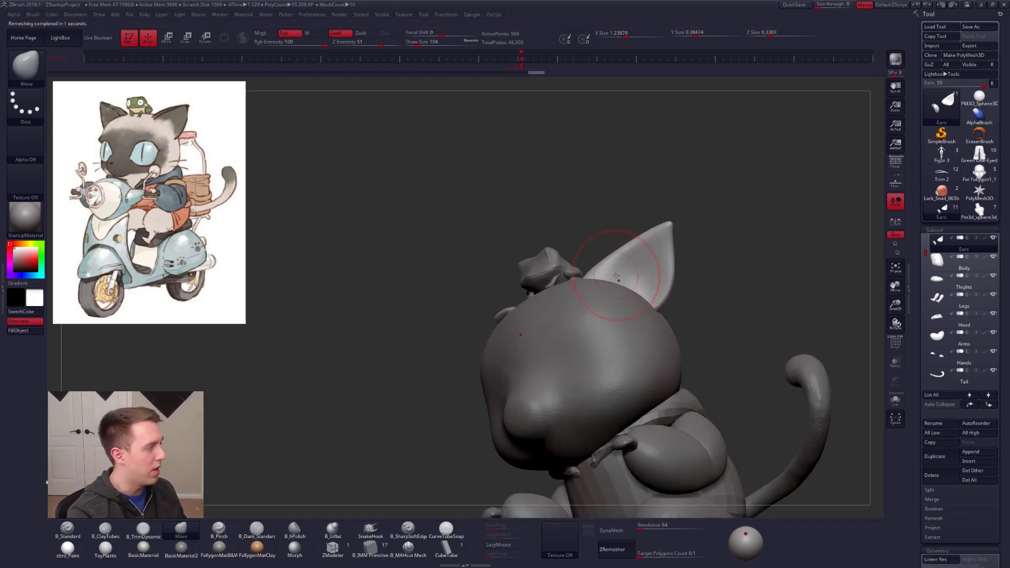
key(space)
drag(668, 260, 667, 285)
key(space)
right_drag(666, 284, 671, 279)
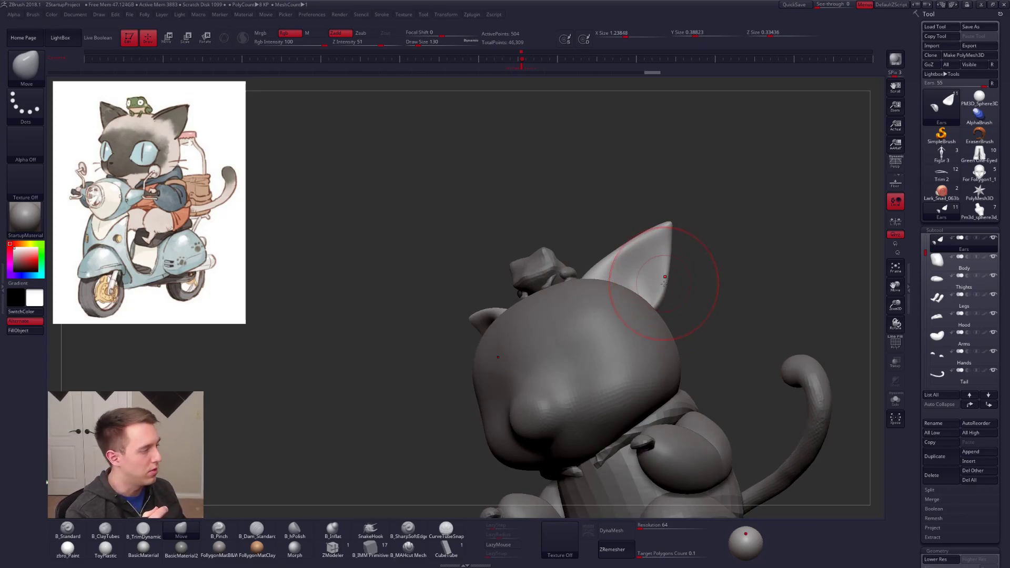
right_drag(628, 317, 625, 328)
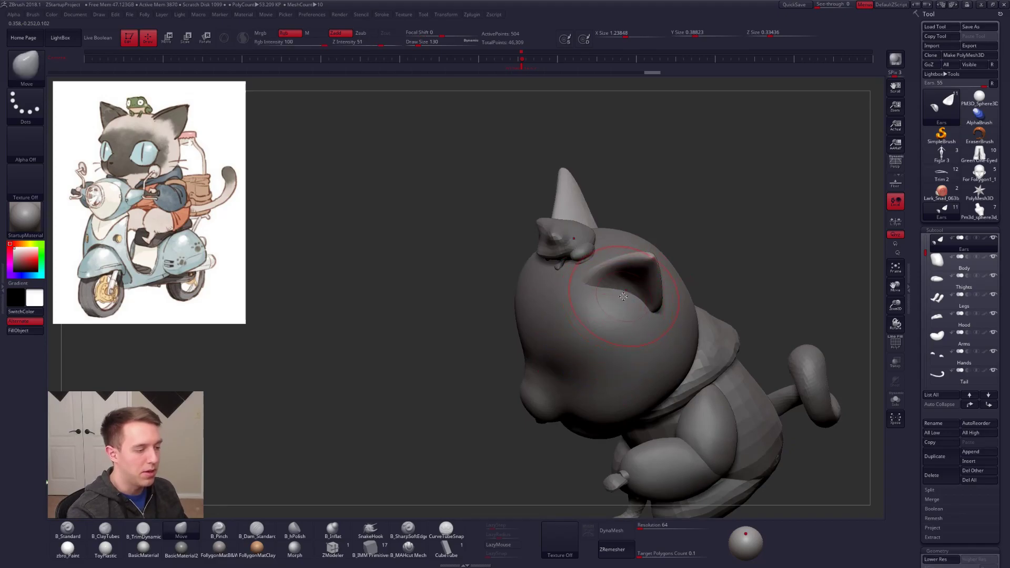
key(bracketleft)
key(alt+shift+s)
key(alt+shift+s)
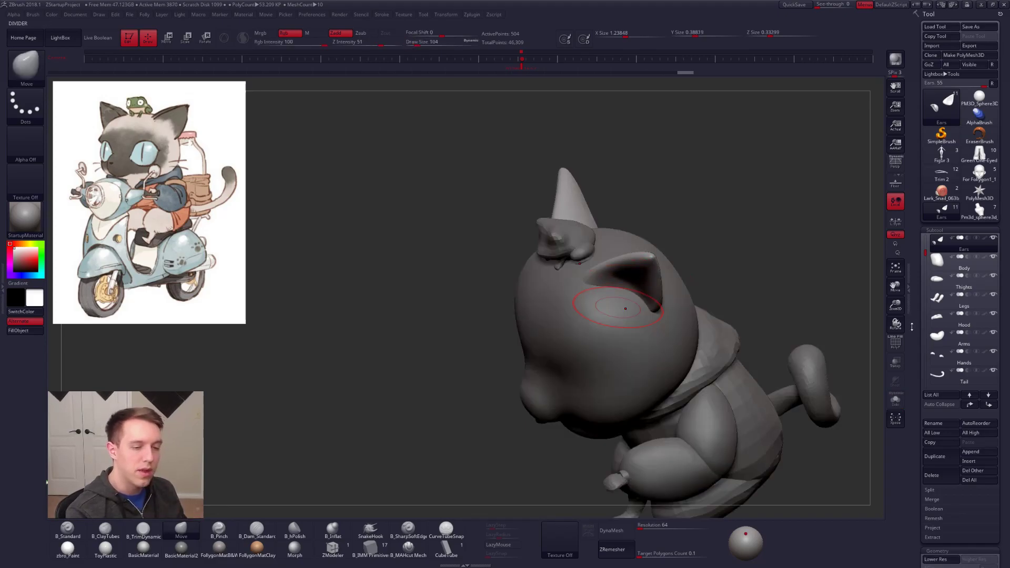
Step: Examine the ears' Dynamic Subdiv settings and compare the mesh with dynamic subdivision off and on
scroll(921, 242, down, 5)
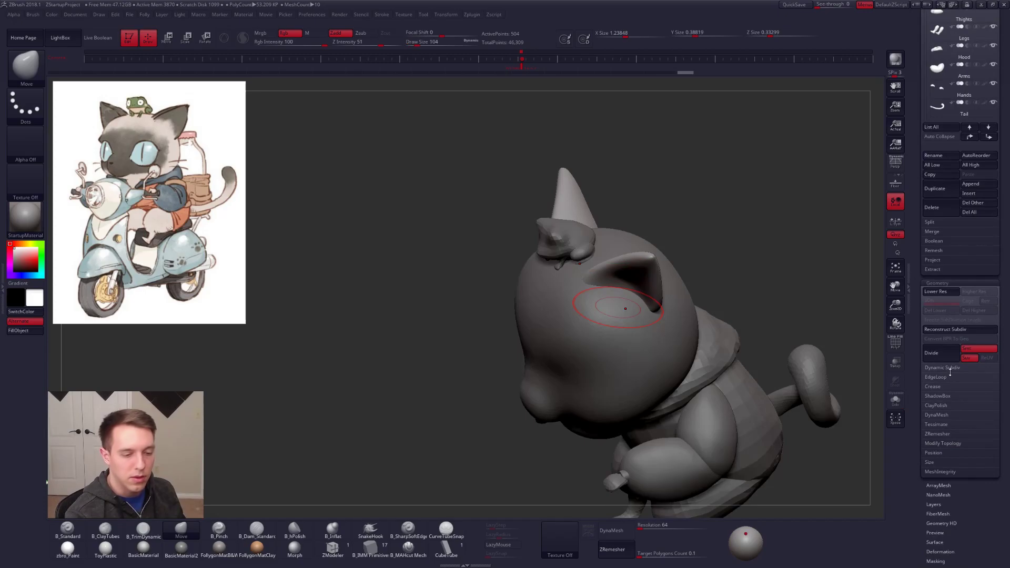
click(942, 367)
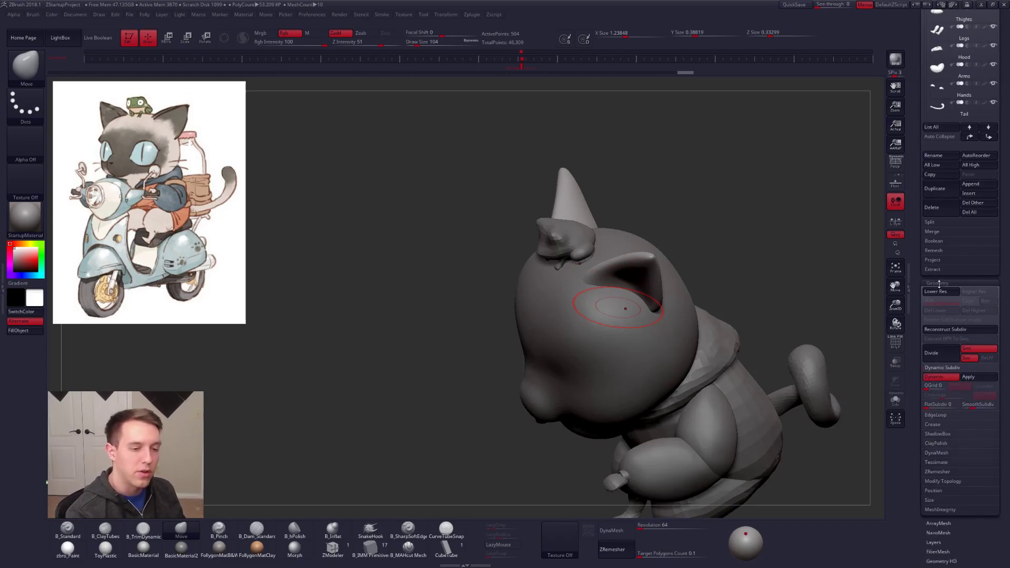
click(950, 377)
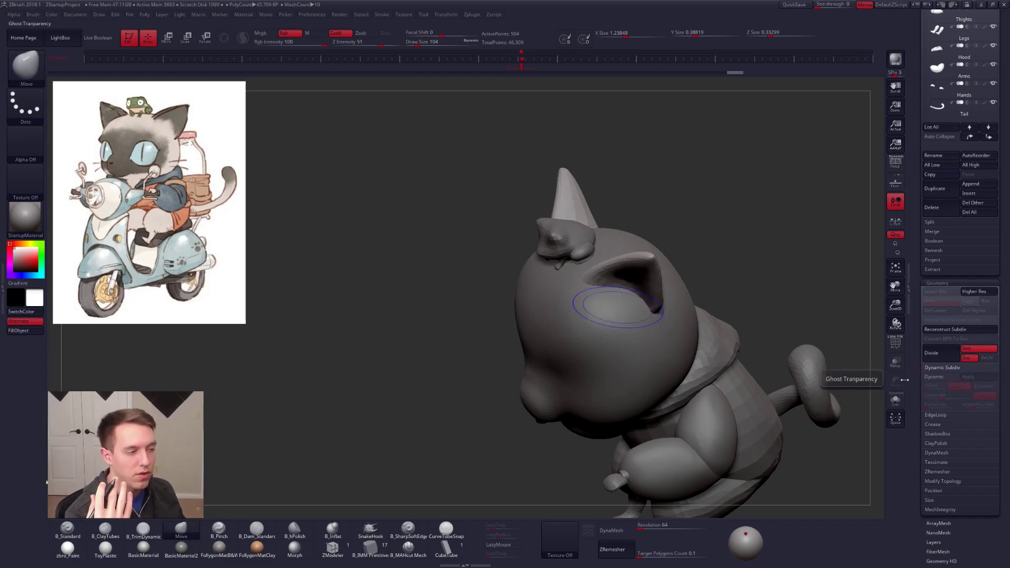
click(943, 367)
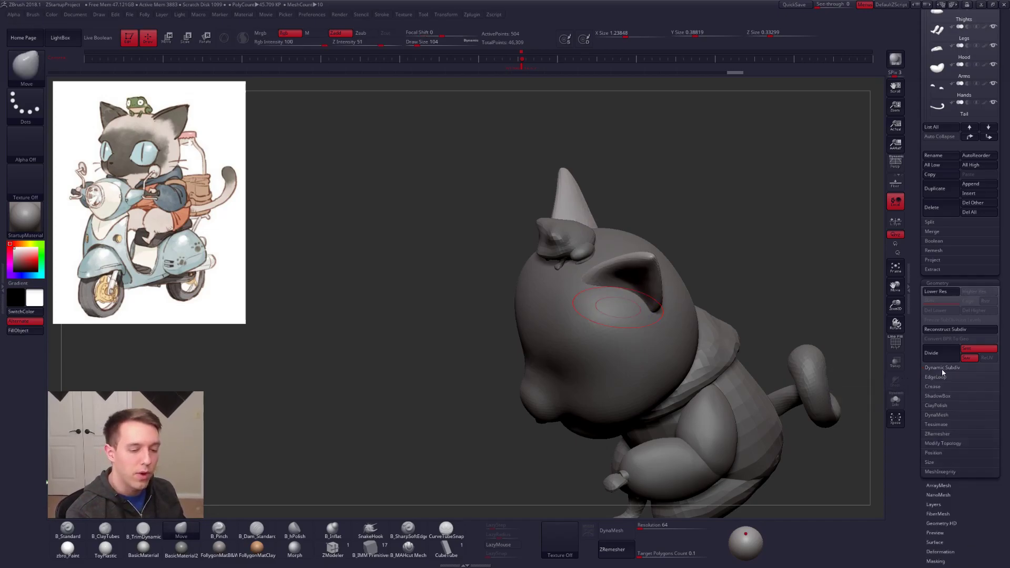
scroll(920, 363, up, 5)
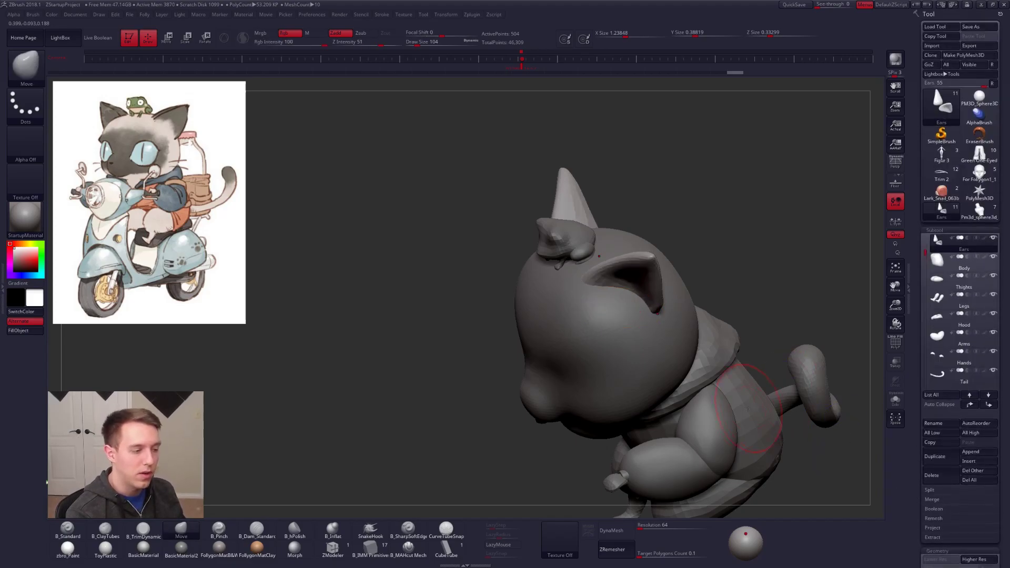
Step: Nudge the ear shape with Move at draw size 104 and check it against the whole figure
alt+right_drag(640, 313, 626, 350)
mouse_move(626, 349)
alt+right_down()
mouse_move(622, 305)
mouse_move(611, 340)
alt+right_up()
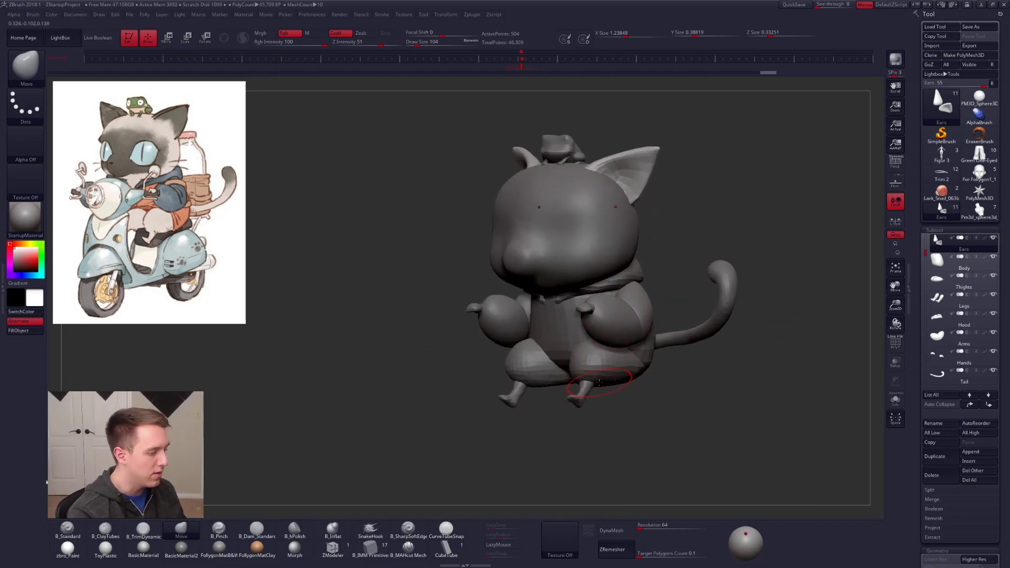
ctrl+right_drag(614, 391, 597, 363)
Step: Select the Tail subtool, mask its base, and rotate the free end outward with Transpose
alt+click(685, 266)
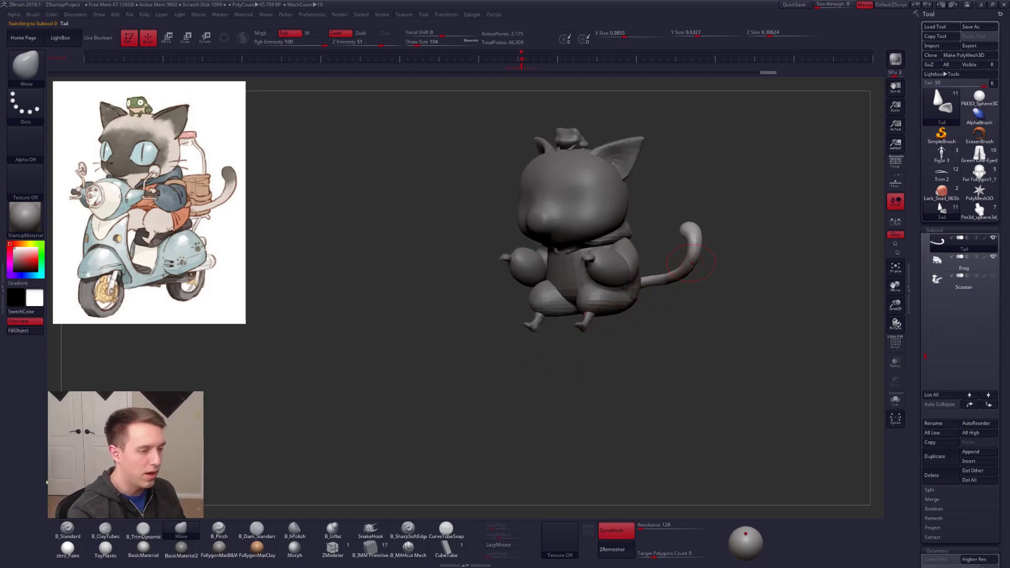
right_drag(651, 284, 652, 358)
key(ctrl)
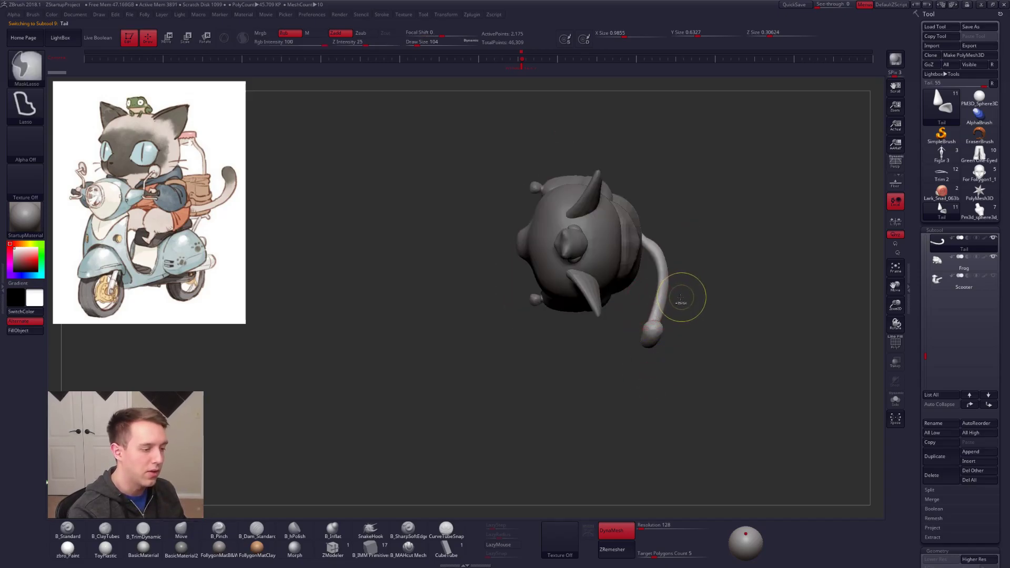
ctrl+click(652, 334)
ctrl+click(674, 339)
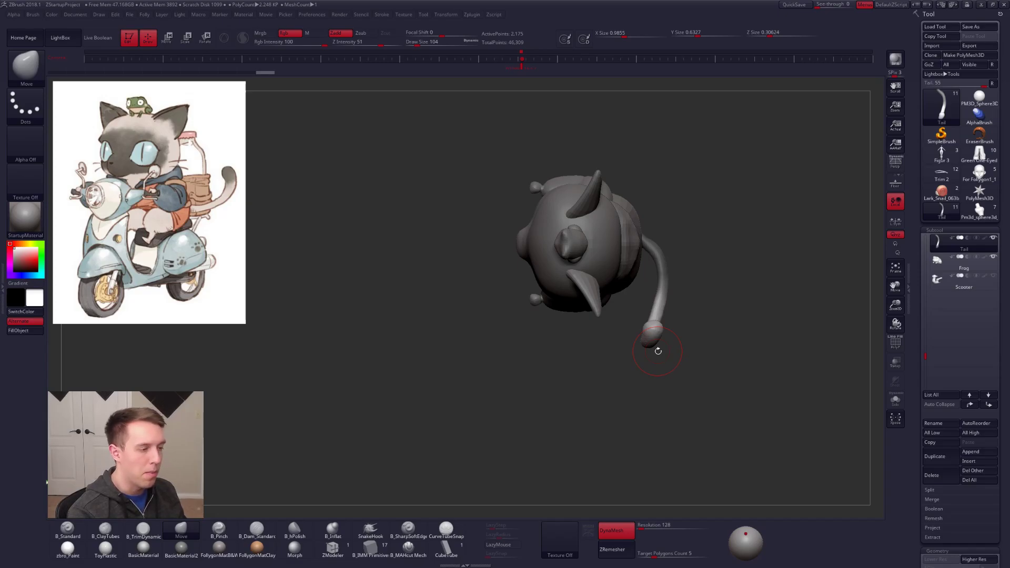
key(r)
mouse_move(662, 283)
mouse_down()
mouse_move(648, 393)
mouse_move(692, 395)
mouse_up()
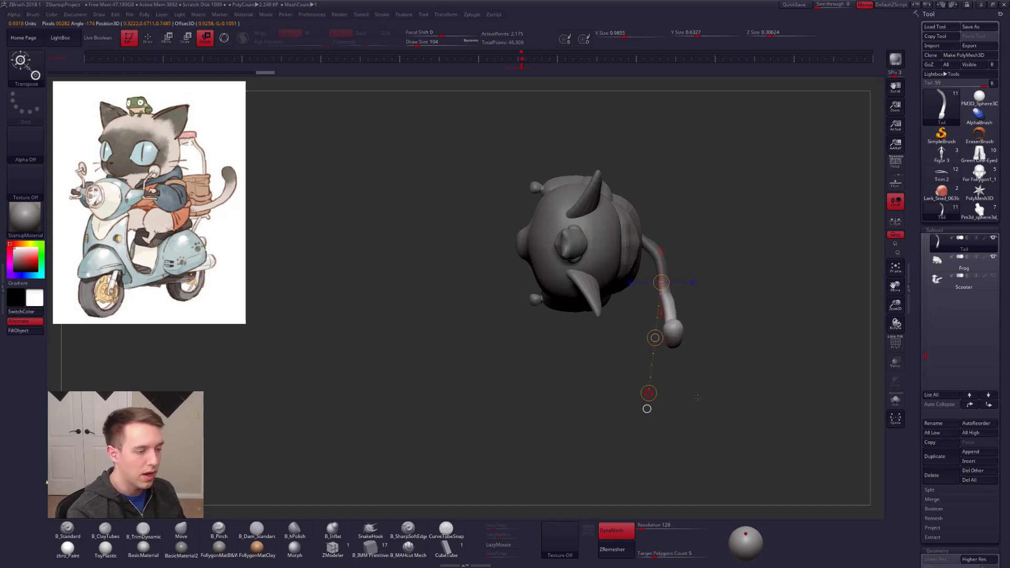
Step: ZRemesh the tail at a target polygons count of 0.1 and turn on dynamic subdivision
key(q)
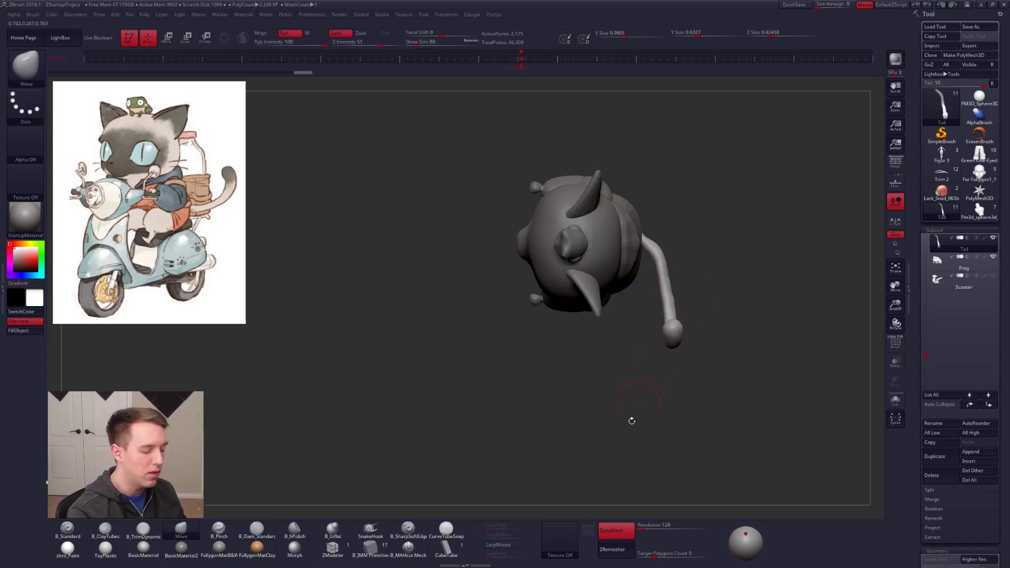
drag(643, 559, 627, 551)
key(d)
Step: Reshape the tail's curve and tip with a large Move brush to match the illustration
mouse_move(699, 364)
mouse_down()
mouse_move(690, 321)
mouse_move(679, 337)
mouse_move(687, 319)
mouse_up()
key(space)
mouse_move(663, 336)
shift+mouse_down()
mouse_move(703, 308)
mouse_move(652, 339)
shift+mouse_up()
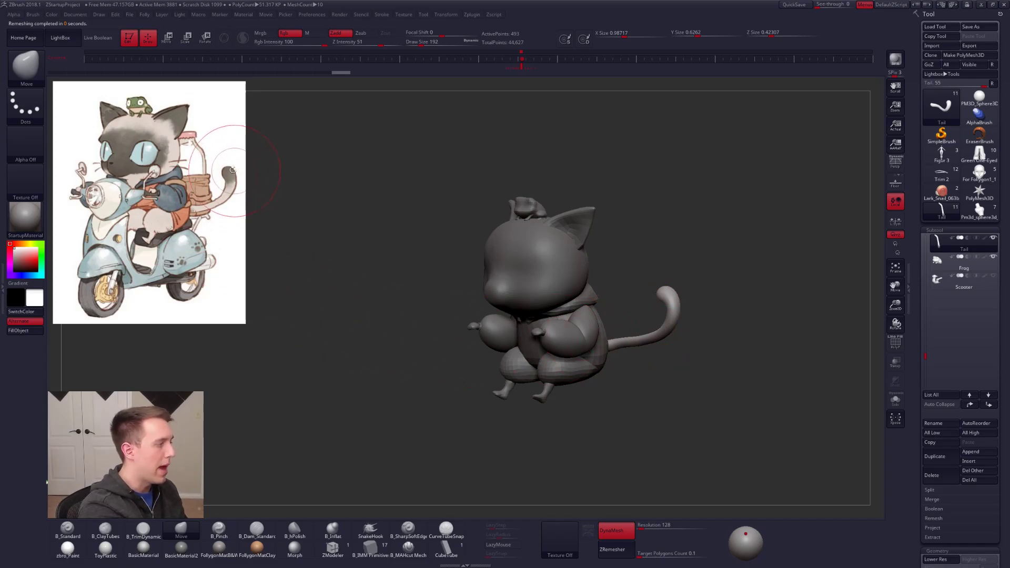
mouse_move(699, 352)
mouse_down()
mouse_move(654, 337)
mouse_move(668, 338)
mouse_move(699, 295)
mouse_move(697, 274)
mouse_up()
key(space)
key(space)
drag(668, 371, 661, 371)
Step: Isolate the tail and display its polyframe
key(alt+s)
ctrl+right_drag(662, 363, 655, 385)
alt+right_drag(655, 385, 661, 309)
key(shift+f)
Step: Choose the ZModeler brush and set its edge action to Delete with EdgeLoop Complete as the target
click(333, 547)
ctrl+right_drag(584, 421, 575, 405)
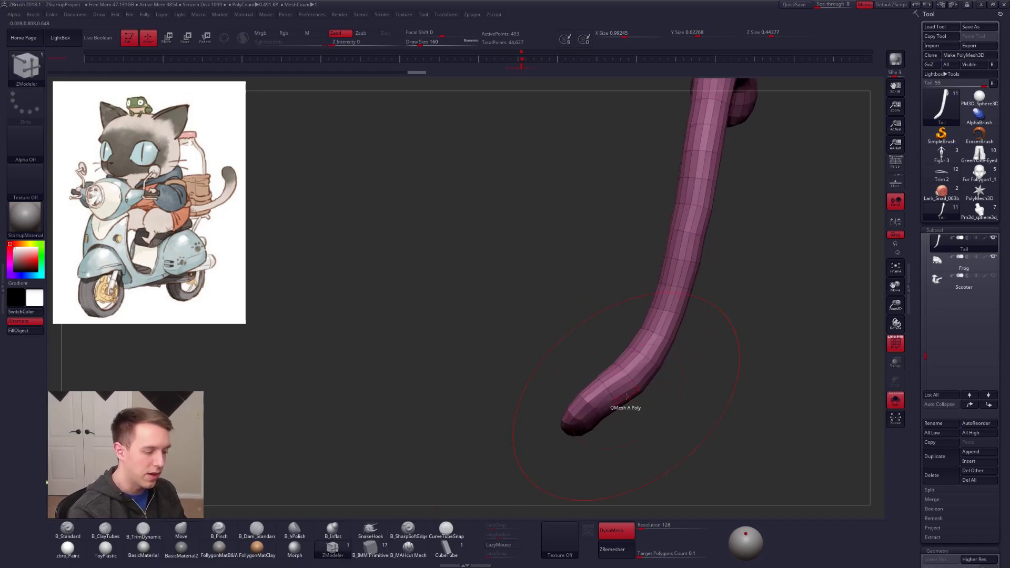
key(space)
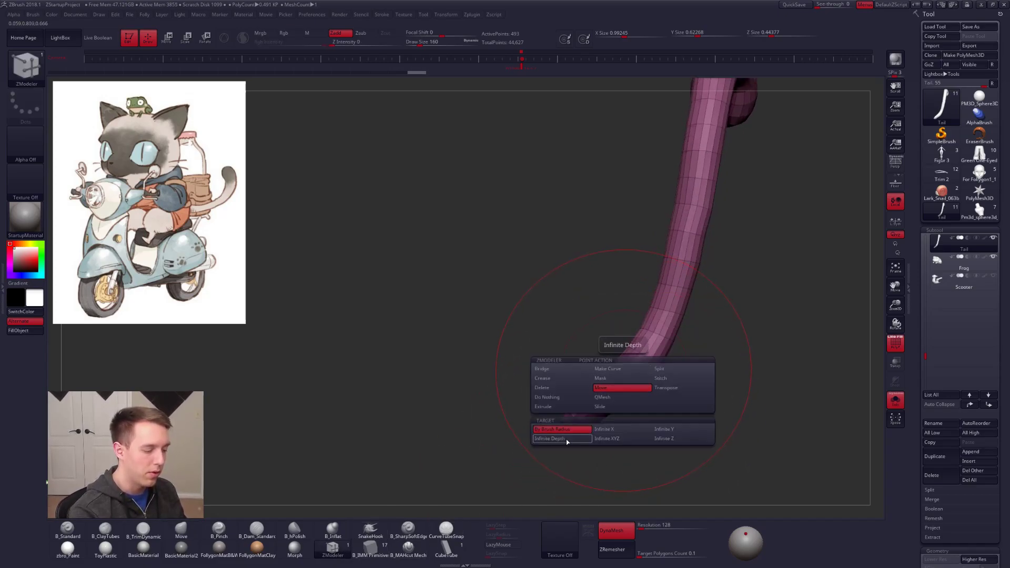
key(space)
click(577, 405)
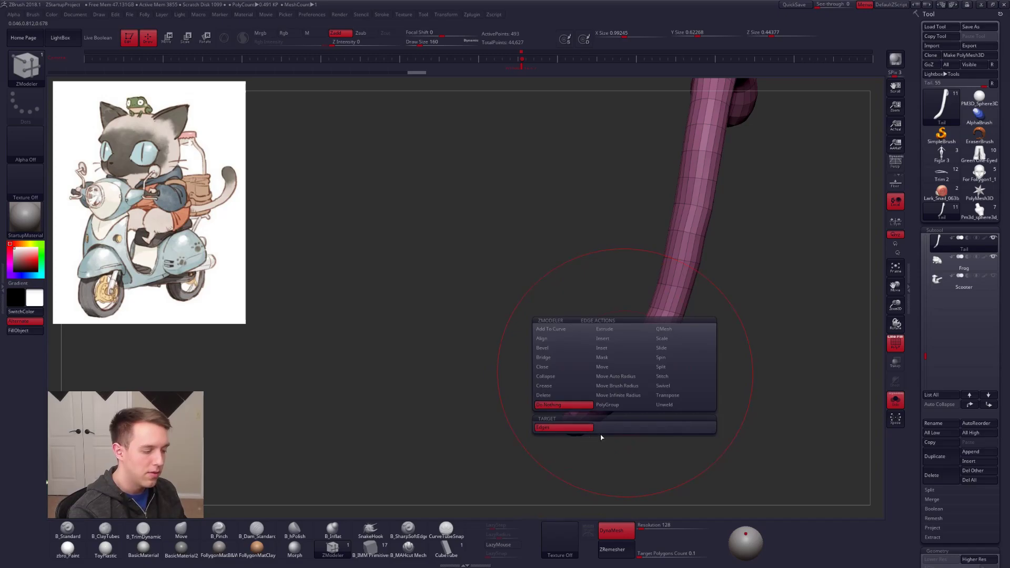
key(space)
click(568, 397)
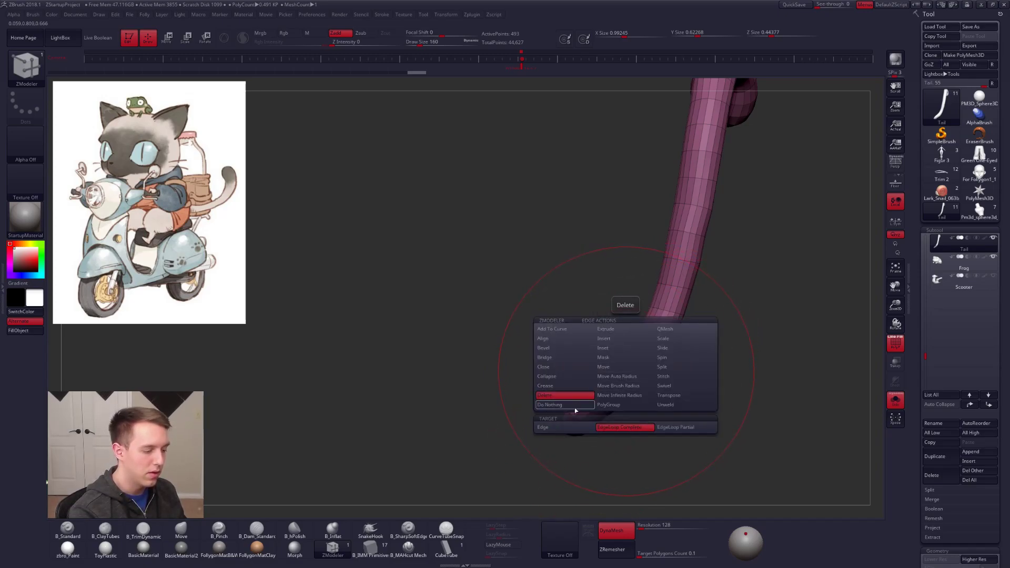
Step: Delete surplus edge loops along the tail's length and around its curled tip with ZModeler
right_drag(618, 400, 647, 386)
click(626, 375)
click(653, 332)
click(667, 284)
alt+right_drag(667, 285, 641, 378)
click(653, 331)
alt+right_drag(665, 272, 668, 368)
click(651, 364)
click(654, 312)
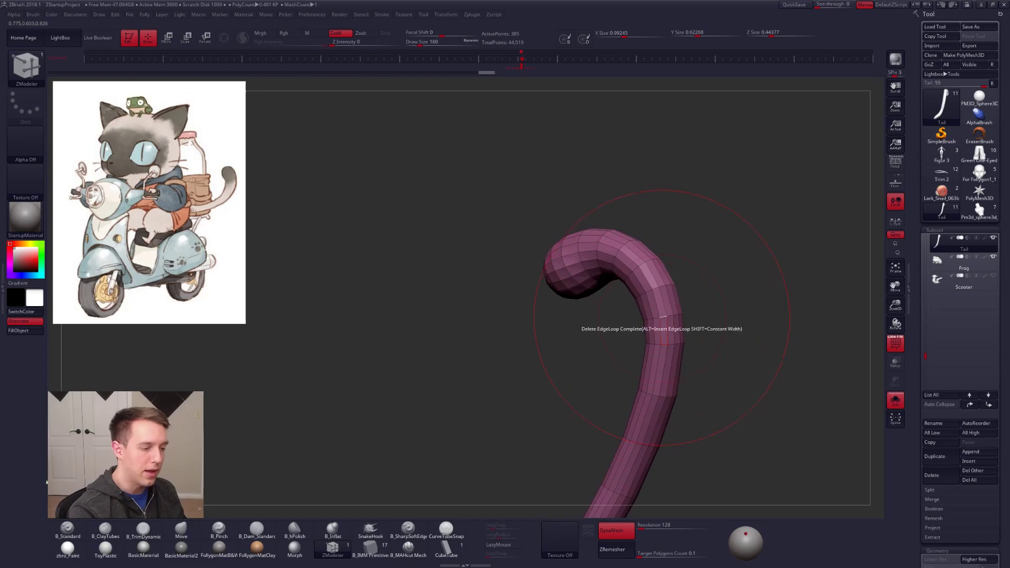
click(664, 318)
click(649, 270)
right_drag(649, 271, 624, 250)
click(617, 245)
Step: Turn dynamic subdivision on for the simplified tail and switch to the Move brush
key(ctrl+d)
key(ctrl+d)
mouse_move(655, 334)
right_down()
mouse_move(670, 335)
mouse_move(664, 265)
mouse_move(631, 311)
mouse_move(661, 412)
mouse_move(655, 364)
right_up()
key(b)
key(m)
key(v)
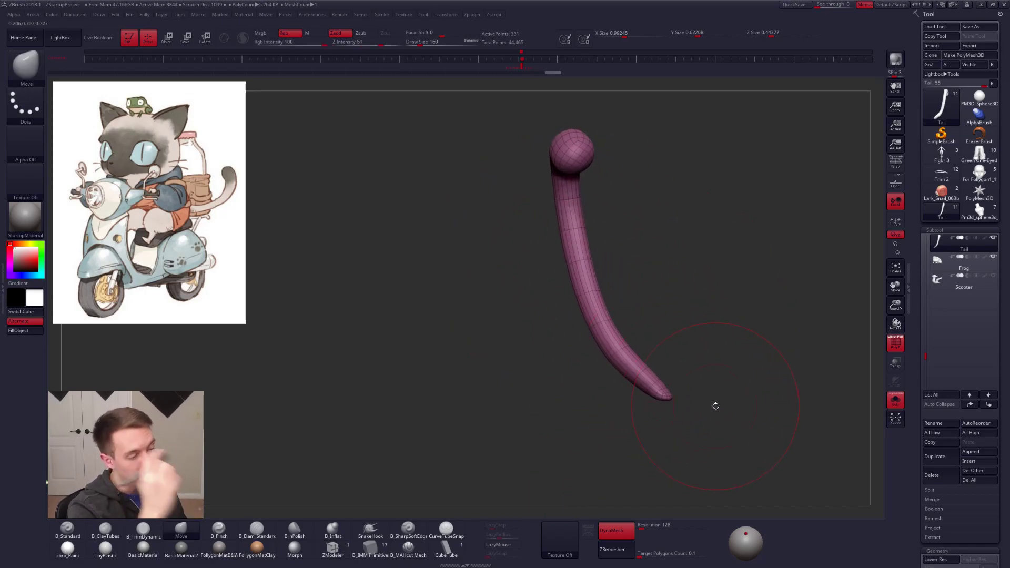
Step: Mask one end of the tail, rotate the unmasked part to redirect its curve, and show the whole cat without the polyframe
ctrl+right_drag(635, 259, 626, 211)
key(shift+d)
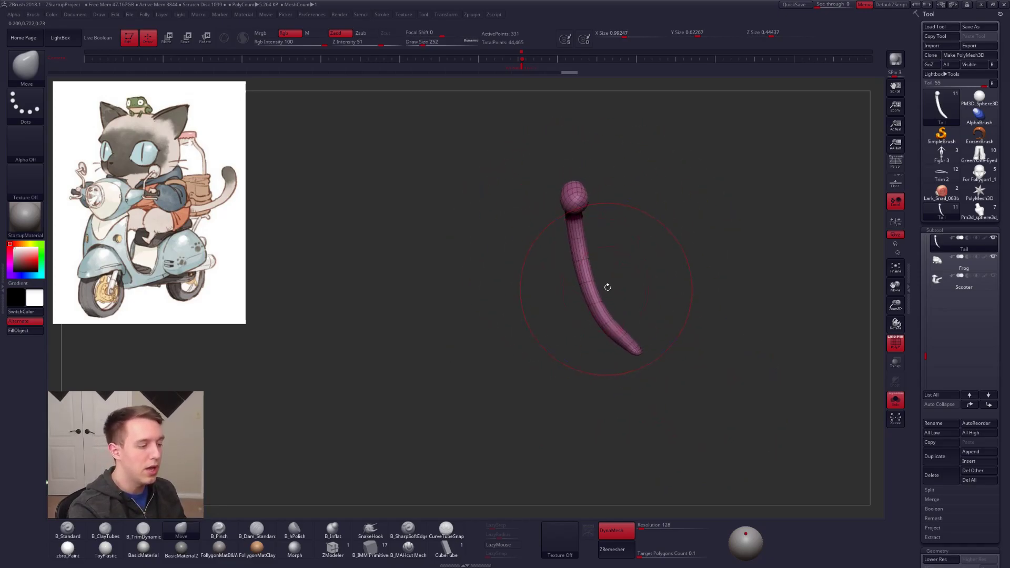
mouse_move(583, 319)
ctrl+mouse_down()
mouse_move(587, 136)
mouse_move(457, 269)
ctrl+mouse_up()
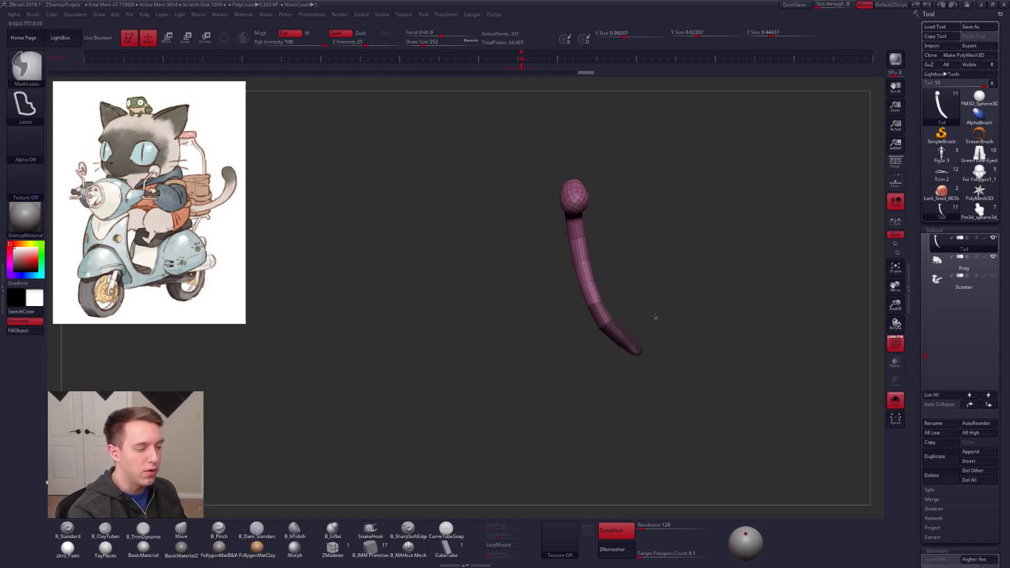
ctrl+click(607, 320)
key(r)
mouse_move(606, 322)
mouse_down()
mouse_move(678, 255)
mouse_move(668, 249)
mouse_up()
mouse_move(624, 318)
mouse_down()
mouse_move(579, 342)
mouse_move(652, 332)
mouse_move(621, 326)
mouse_up()
key(shift+s)
key(shift+f)
mouse_move(683, 361)
mouse_down()
mouse_move(610, 336)
mouse_move(612, 318)
mouse_move(620, 394)
mouse_move(616, 340)
mouse_move(626, 319)
mouse_move(691, 335)
mouse_up()
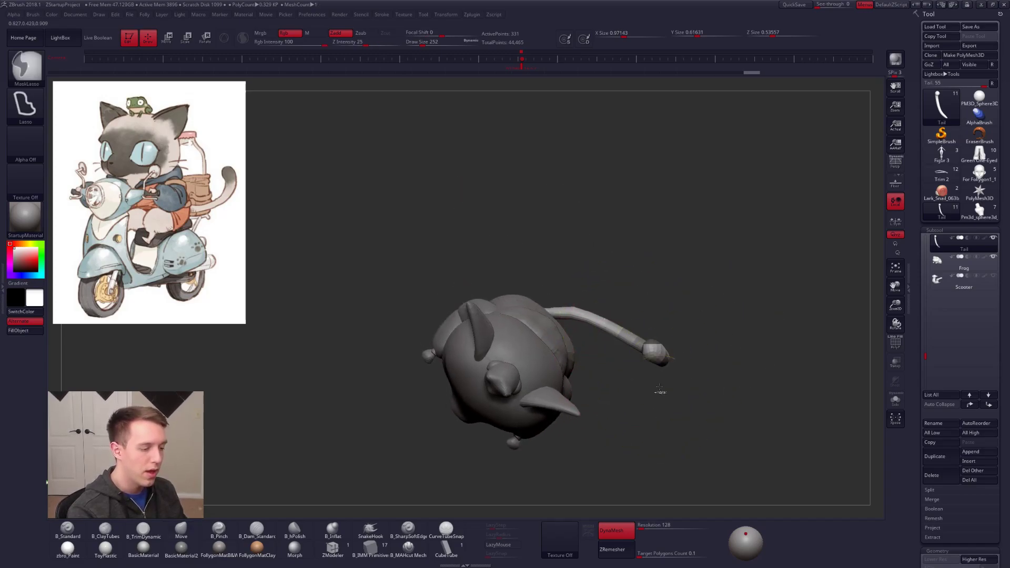
Step: Reposition the tail with a transpose move and shape its upward curl and base with the Move brush
key(w)
drag(618, 334, 747, 384)
drag(676, 357, 667, 352)
key(q)
drag(638, 397, 635, 358)
mouse_move(645, 397)
mouse_down()
mouse_move(629, 346)
mouse_move(668, 377)
mouse_move(683, 345)
mouse_move(695, 388)
mouse_up()
key(space)
drag(708, 297, 702, 297)
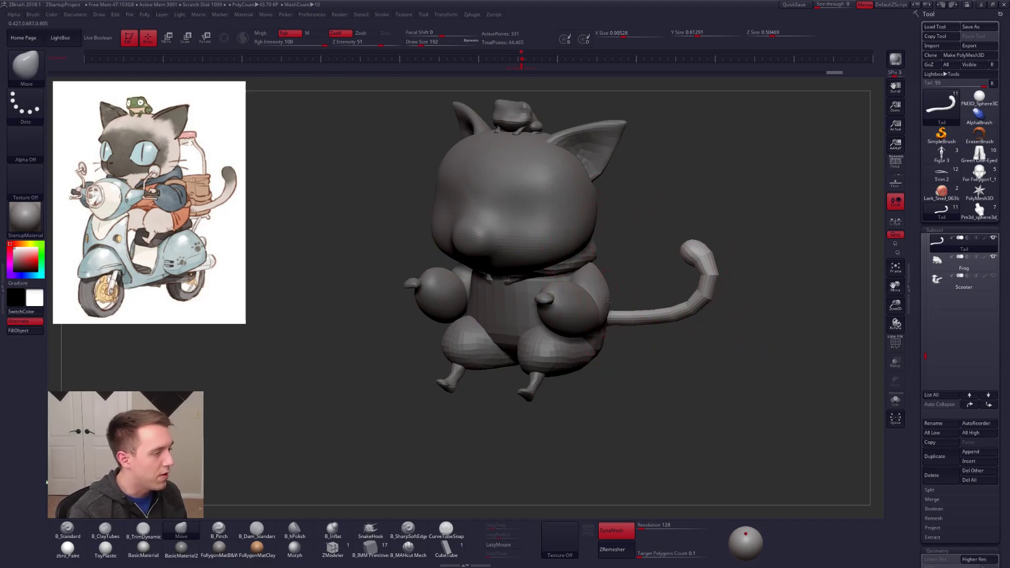
mouse_move(625, 292)
alt+mouse_down()
mouse_move(620, 320)
mouse_move(652, 294)
mouse_move(630, 305)
alt+mouse_up()
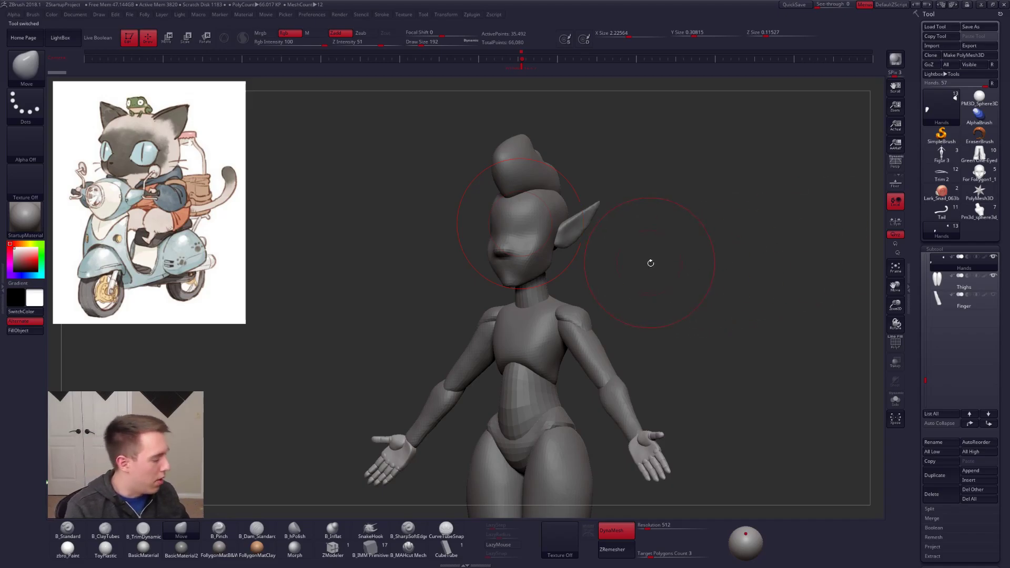
Step: Import the elf character's reference illustration and make it the current texture
mouse_move(681, 237)
alt+mouse_down()
mouse_move(657, 226)
mouse_move(616, 231)
mouse_move(605, 218)
mouse_move(518, 223)
mouse_move(575, 227)
alt+mouse_up()
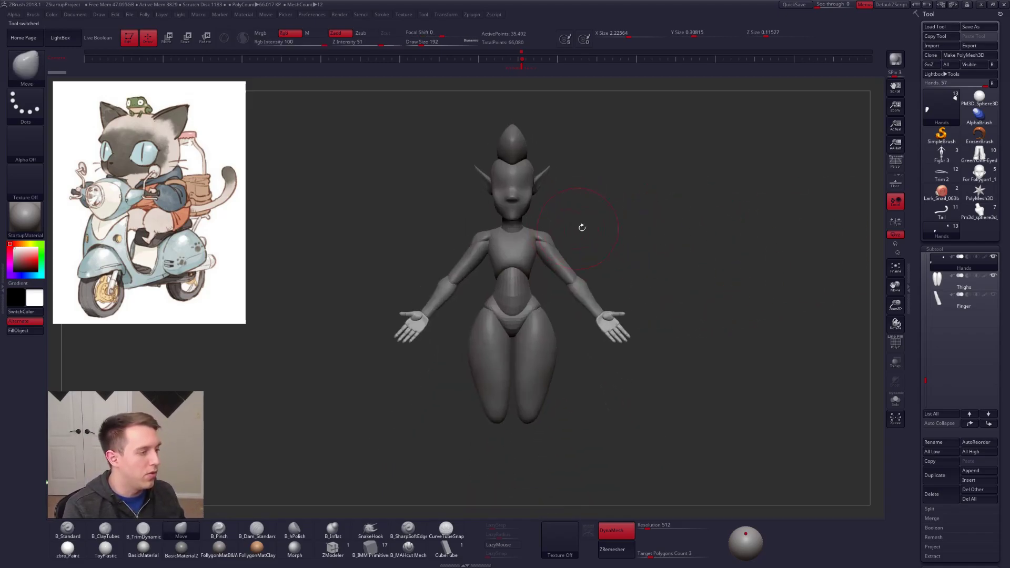
key(space)
key(space)
alt+drag(665, 221, 694, 242)
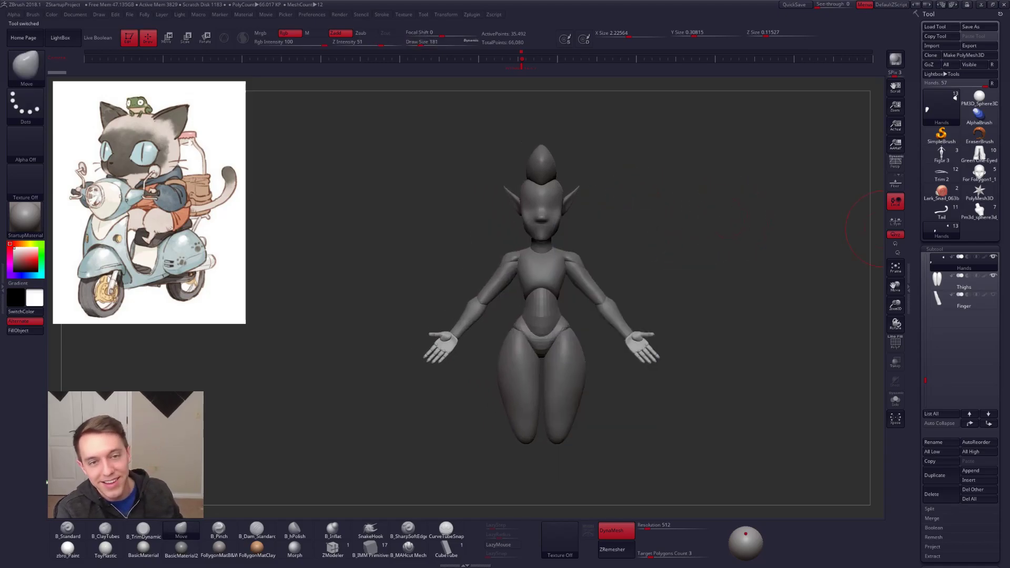
click(562, 540)
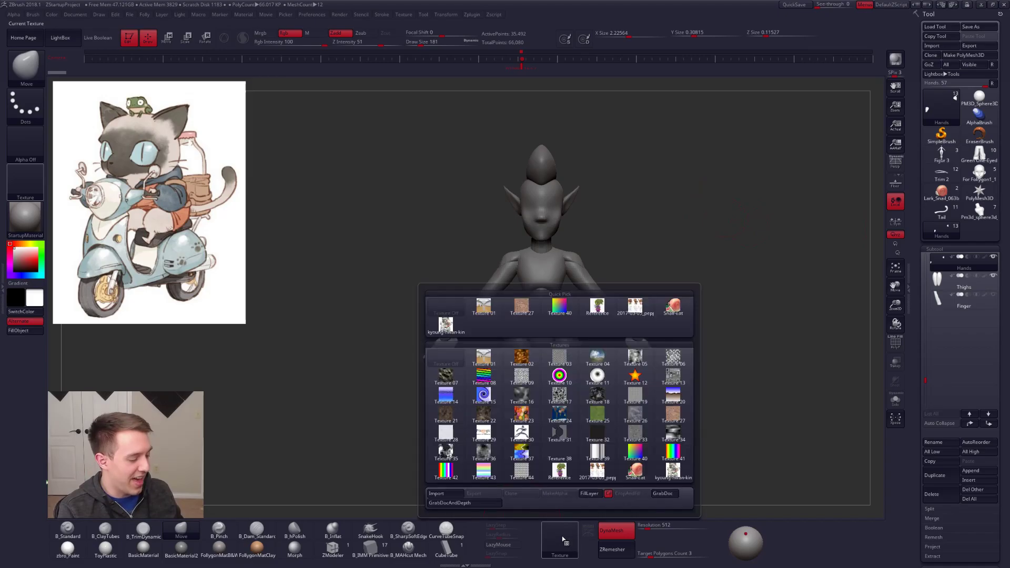
click(456, 493)
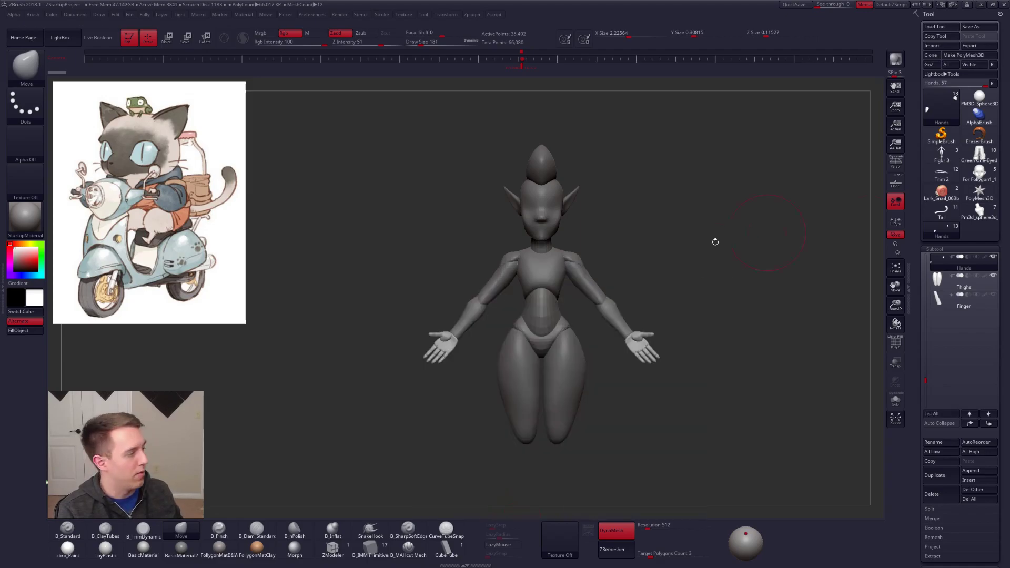
click(559, 539)
click(559, 481)
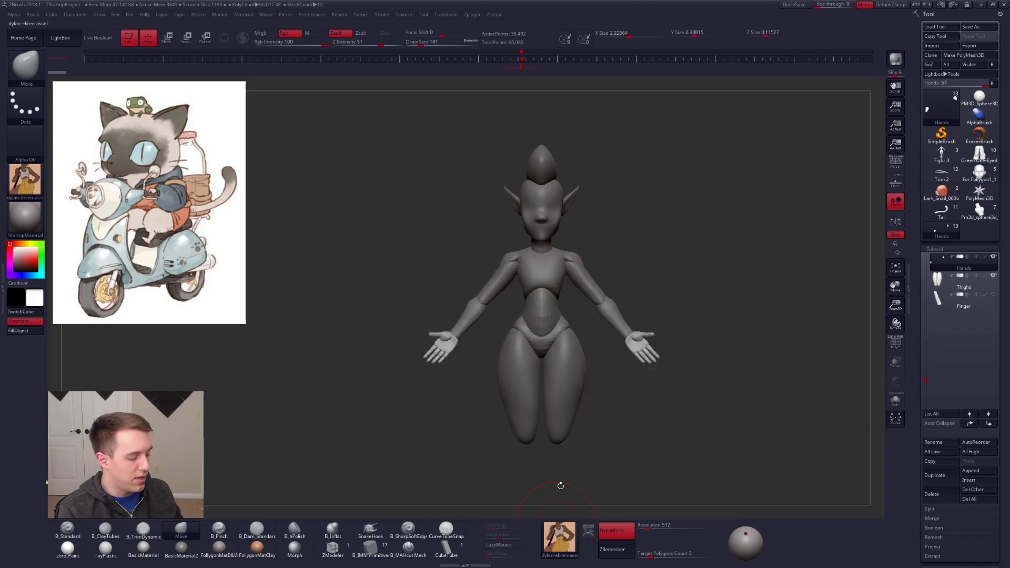
Step: Add the illustration to Spotlight, then scale and place it beside the elf figure as the reference in place of the cat image
click(588, 530)
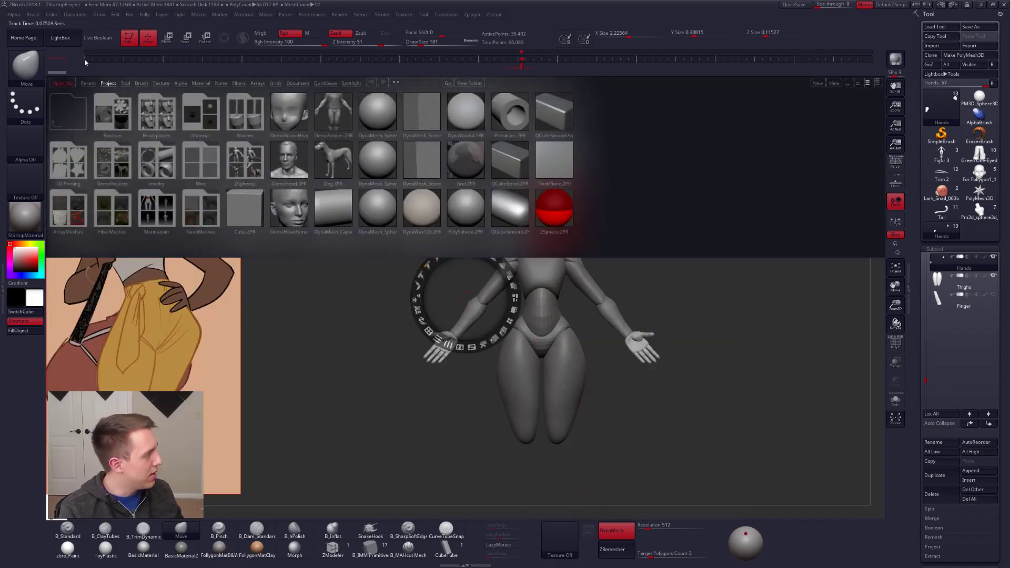
click(60, 37)
drag(306, 278, 219, 281)
drag(87, 197, 223, 193)
drag(241, 147, 200, 152)
drag(241, 195, 168, 170)
key(z)
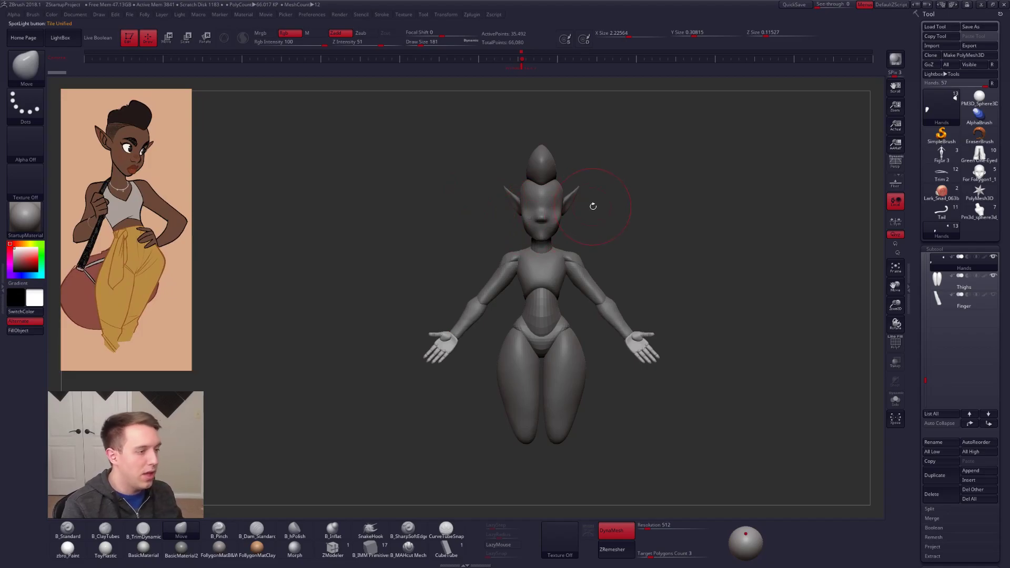
Step: Review the elf's proportions against the reference by selecting the deltoids, belly, hips and chest subtools
mouse_move(620, 228)
alt+mouse_down()
mouse_move(629, 242)
mouse_move(627, 212)
alt+mouse_up()
key(space)
click(658, 204)
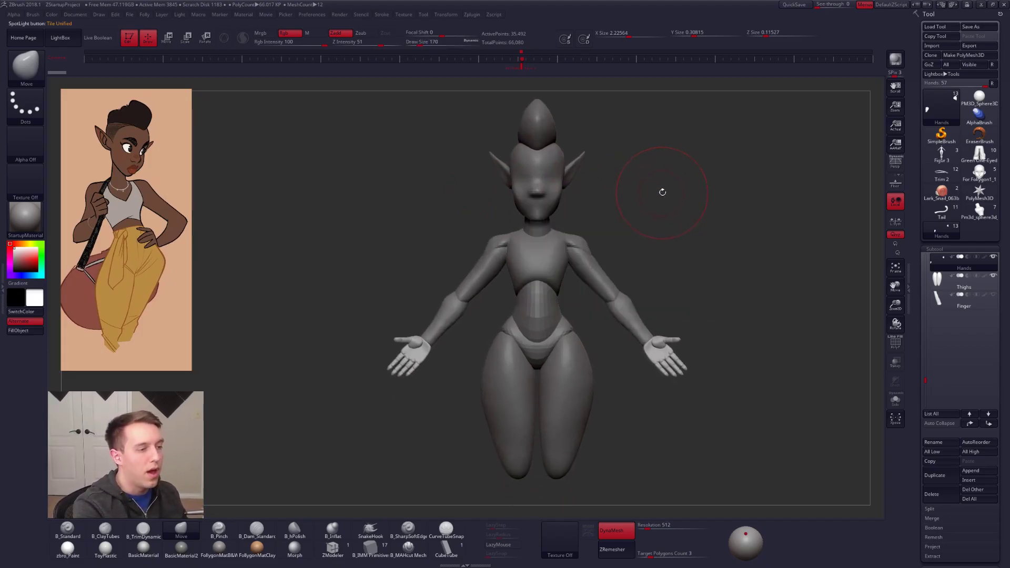
key(ctrl+space)
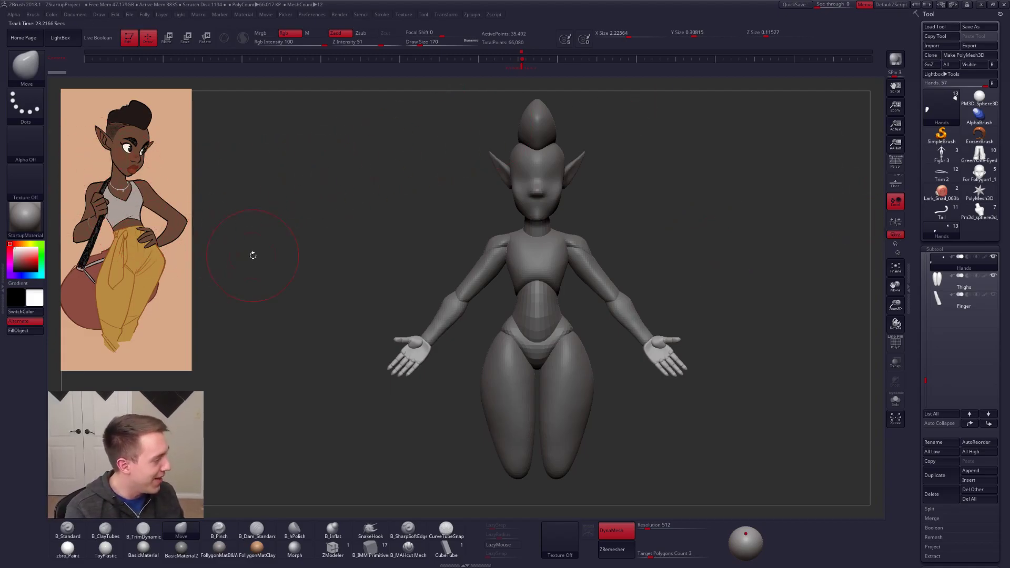
alt+click(547, 252)
alt+click(580, 250)
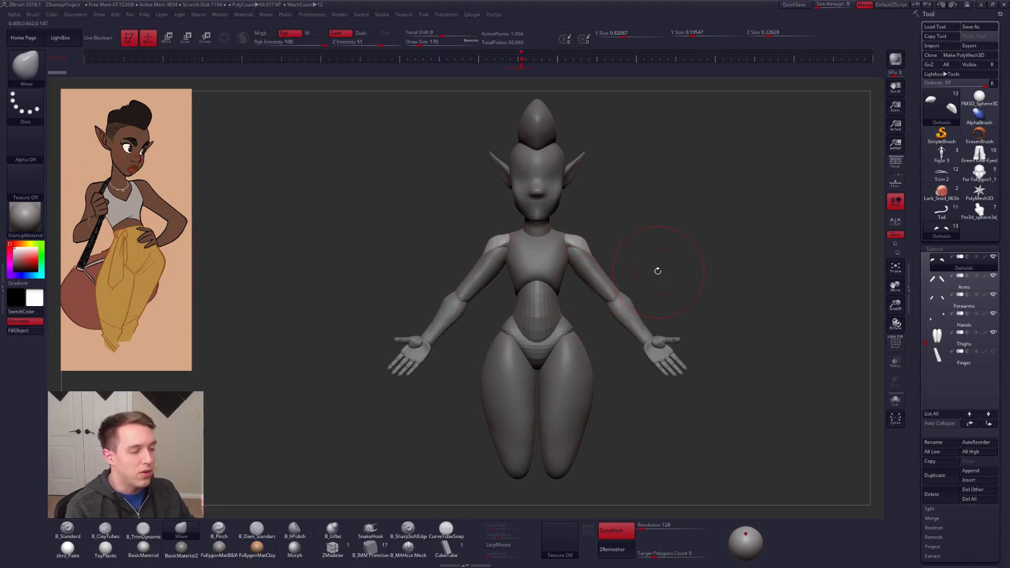
alt+click(534, 267)
alt+click(538, 311)
alt+click(539, 346)
alt+click(536, 284)
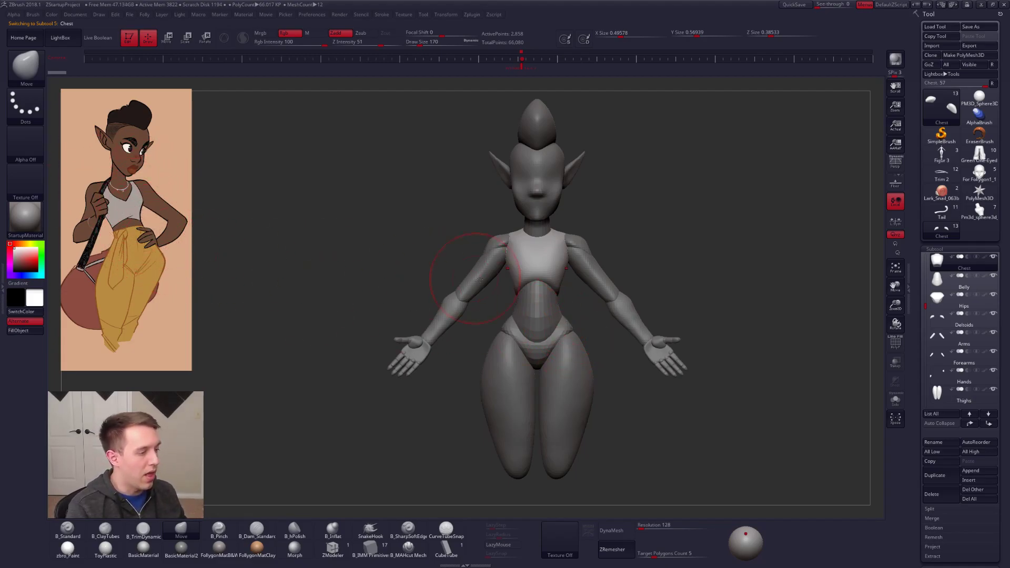
Step: Examine the chest in isolation and compare the figure's flat black silhouette with the reference
ctrl+right_drag(525, 292, 519, 316)
key(alt+s)
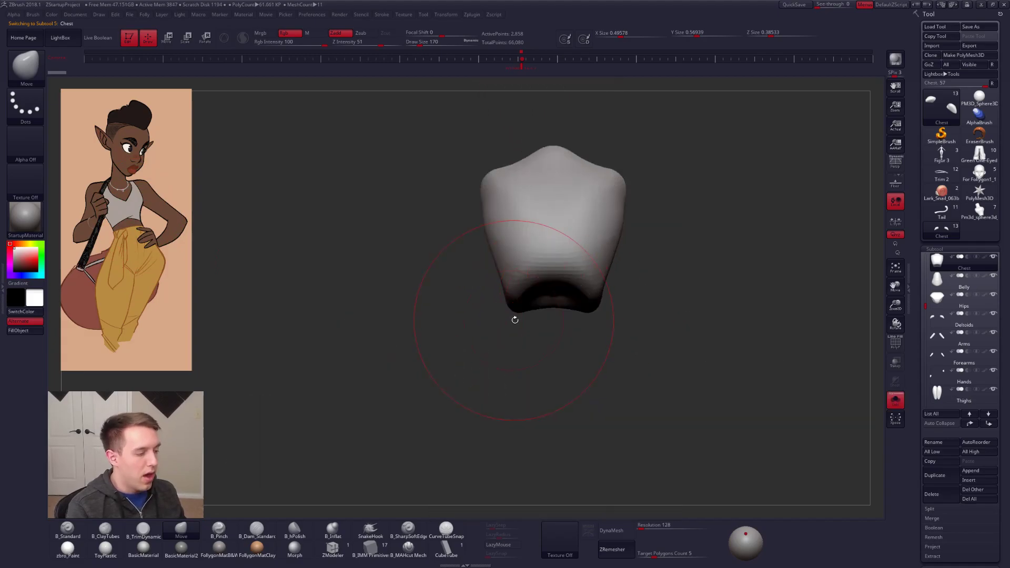
key(alt+s)
key(w)
drag(511, 302, 422, 358)
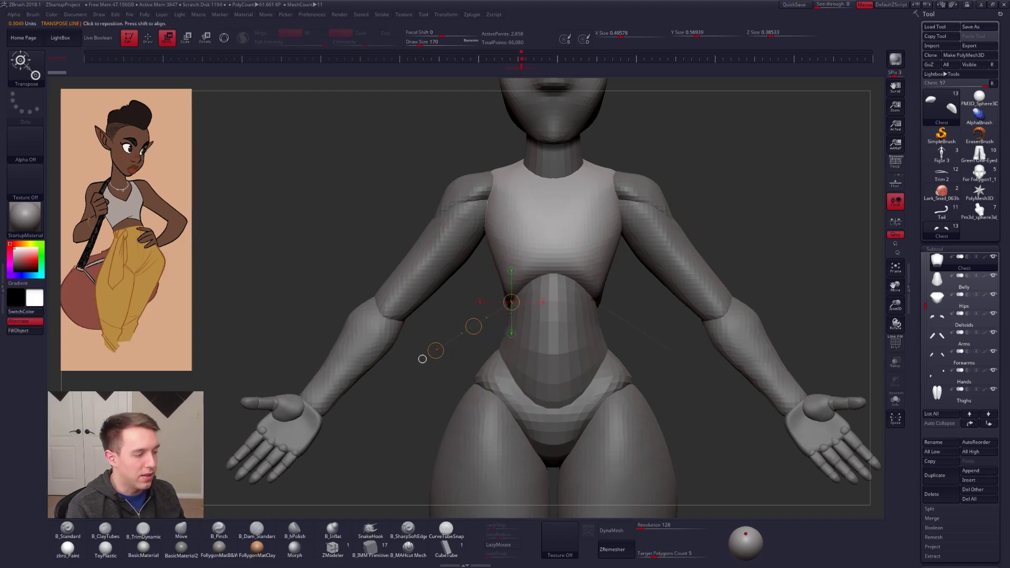
key(q)
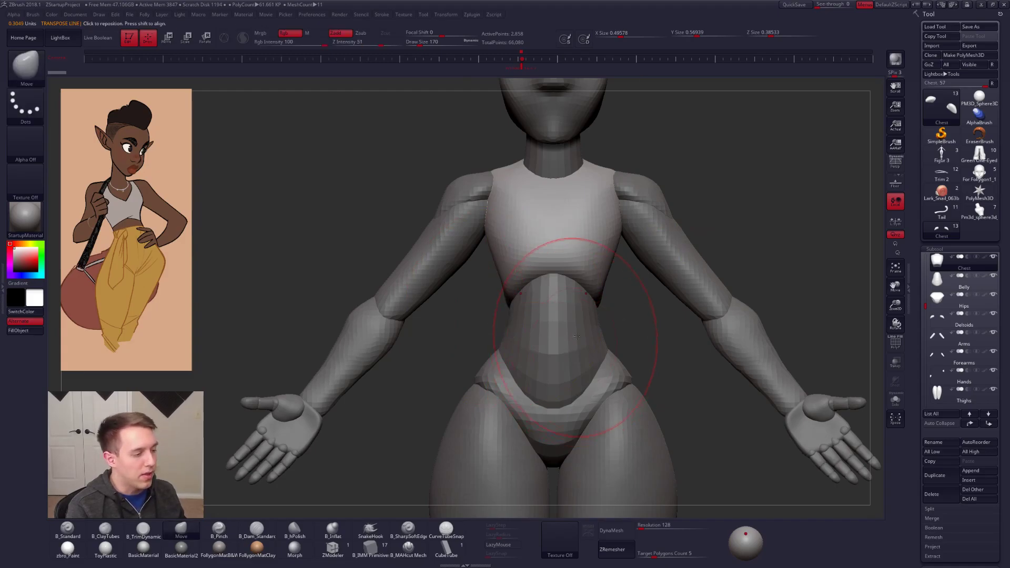
key(v)
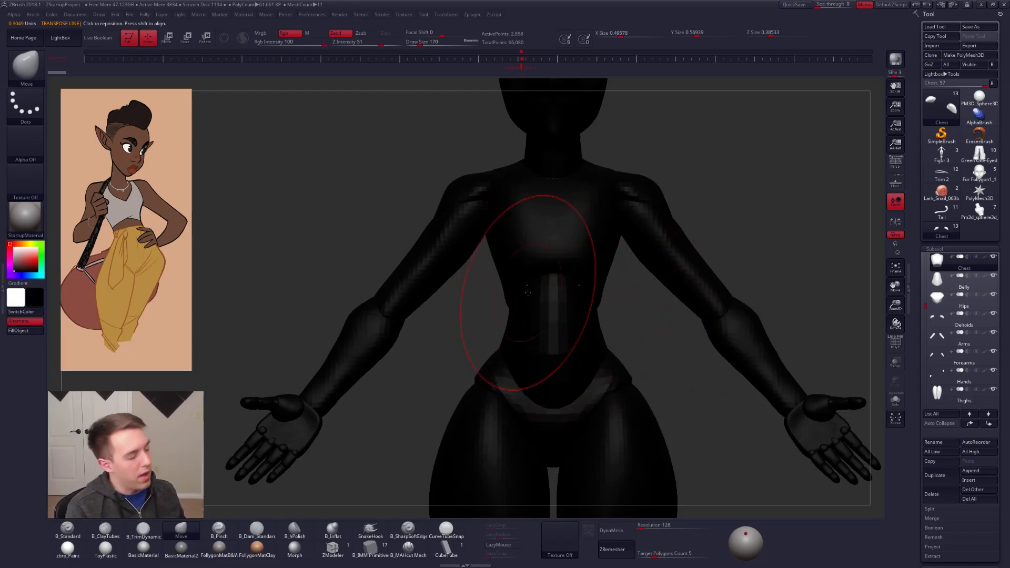
key(v)
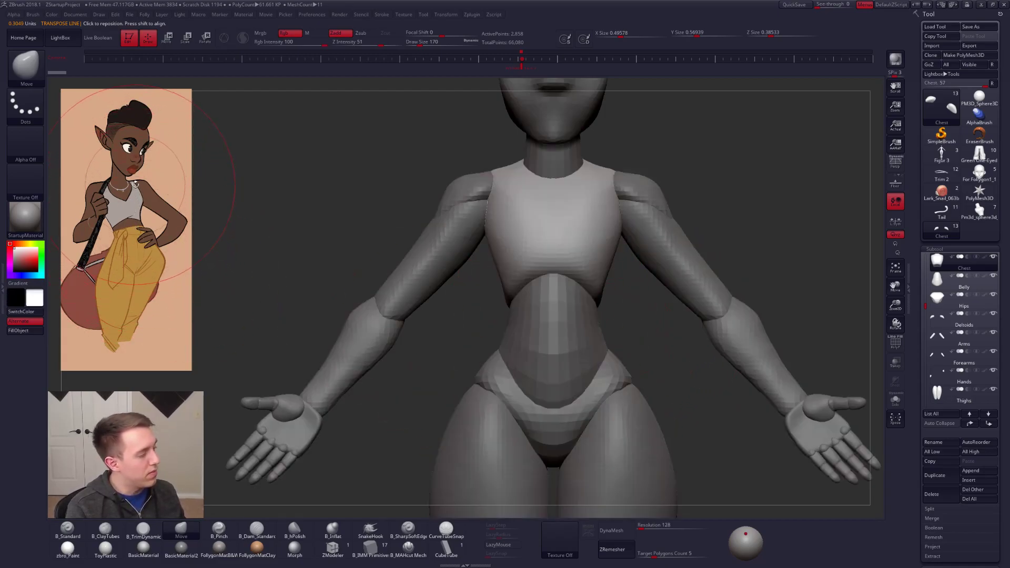
Step: Merge the chest, belly and hips into one subtool and fuse it with DynaMesh at resolution 128
alt+right_drag(549, 260, 547, 205)
key(ctrl+shift+a)
click(698, 240)
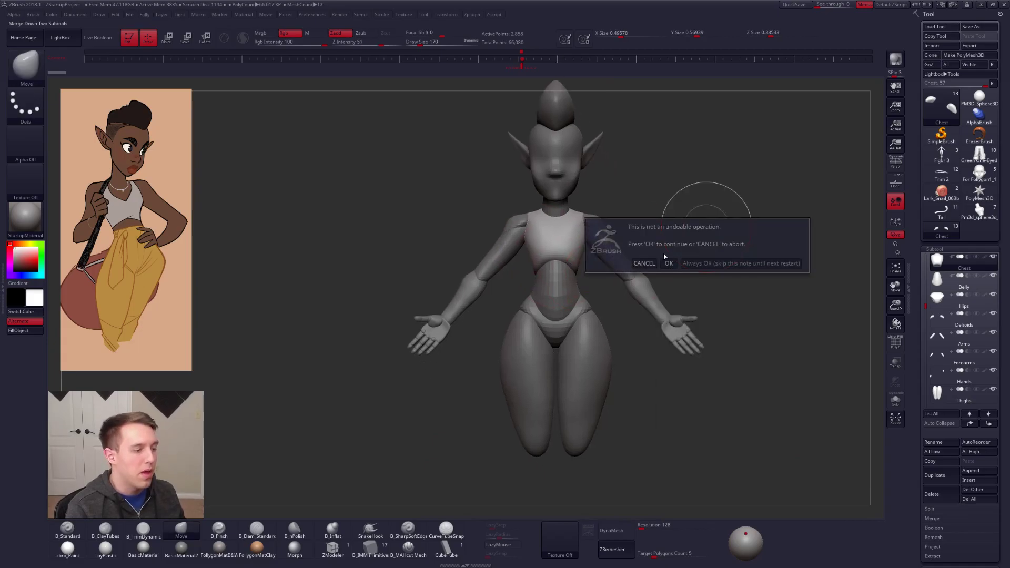
click(668, 263)
key(ctrl+shift+a)
click(635, 272)
click(634, 275)
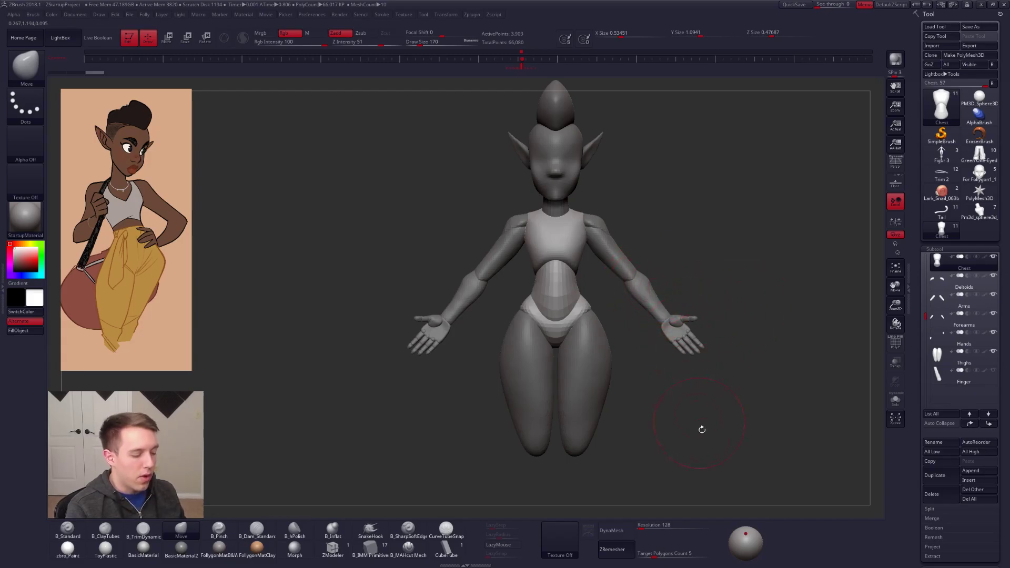
click(628, 532)
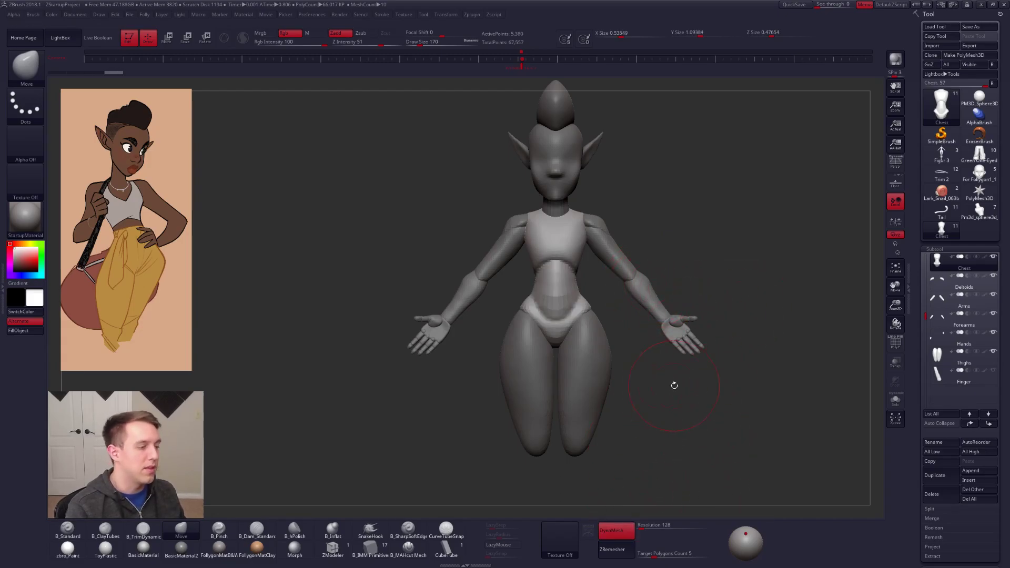
Step: Isolate the merged torso, smooth its waist and hip transitions, and bring back the full figure
shift+drag(569, 272, 567, 263)
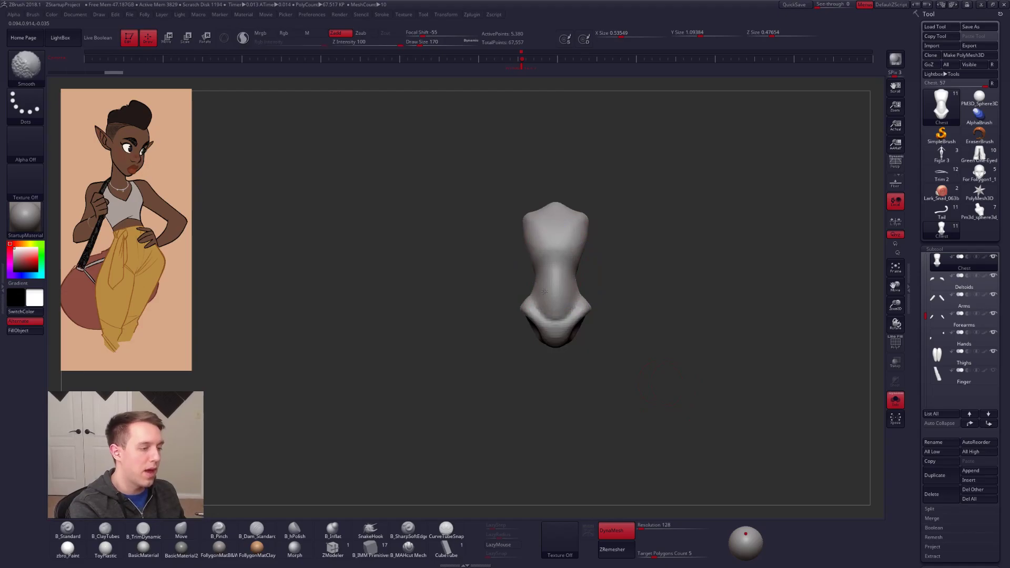
drag(667, 388, 753, 388)
drag(583, 281, 593, 282)
shift+drag(576, 279, 571, 271)
shift+drag(667, 388, 747, 388)
drag(576, 308, 576, 299)
drag(676, 386, 810, 387)
shift+drag(595, 310, 598, 327)
click(895, 401)
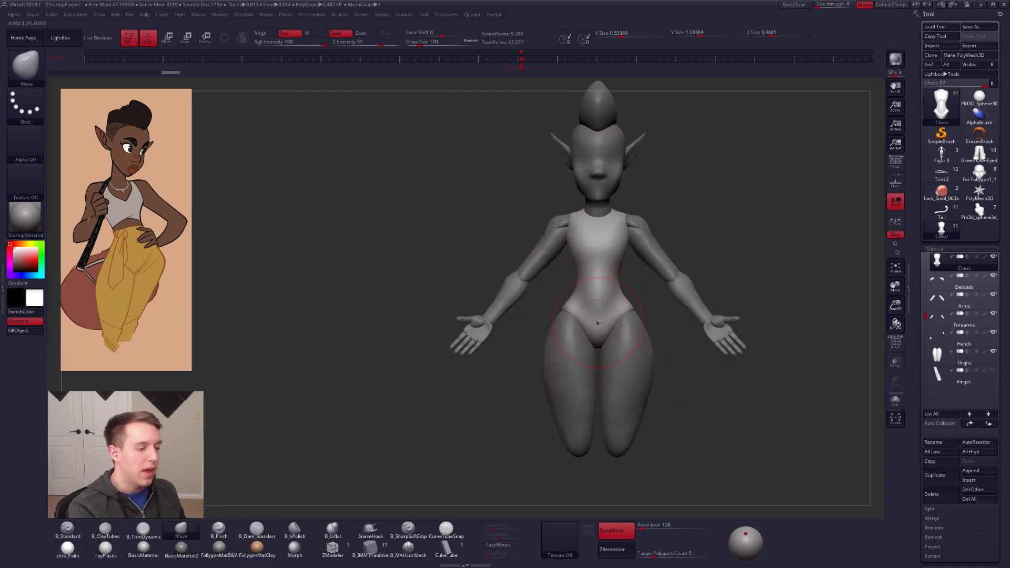
Step: Refine the torso's hip and lower pelvis area with the Move and ClayTubes brushes
alt+drag(678, 387, 679, 416)
key(space)
drag(616, 317, 612, 327)
click(105, 529)
alt+right_drag(623, 352, 589, 374)
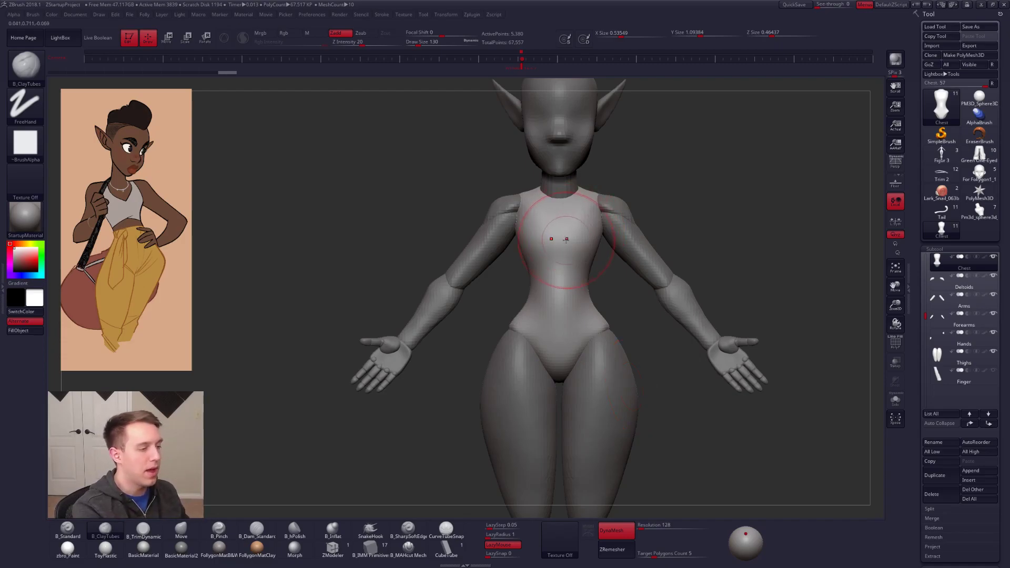
Step: Pinch a defined line across the underside of the bust and check the torso in isolation
key(5)
right_drag(554, 246, 589, 248)
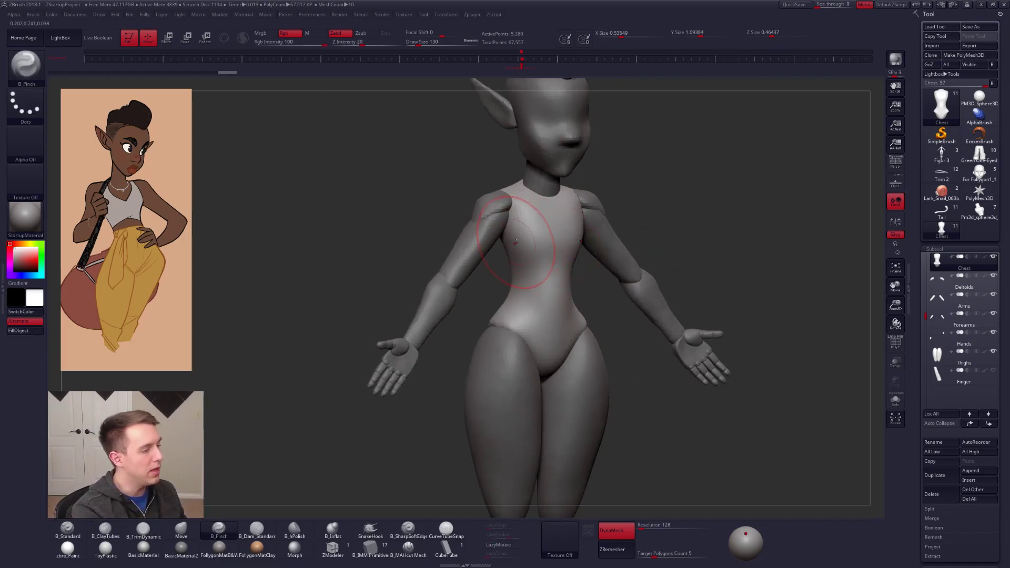
key(alt+s)
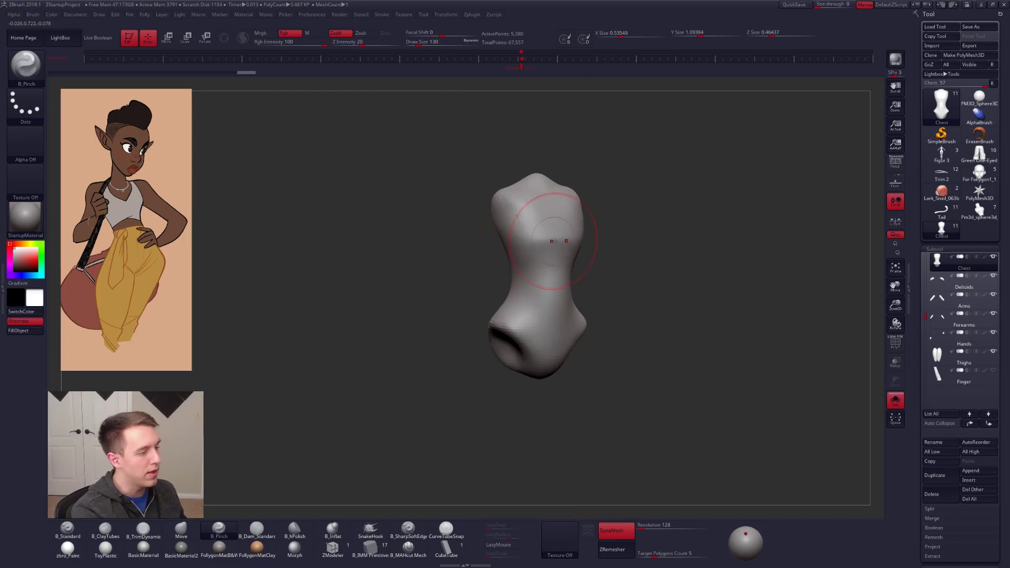
key(alt+s)
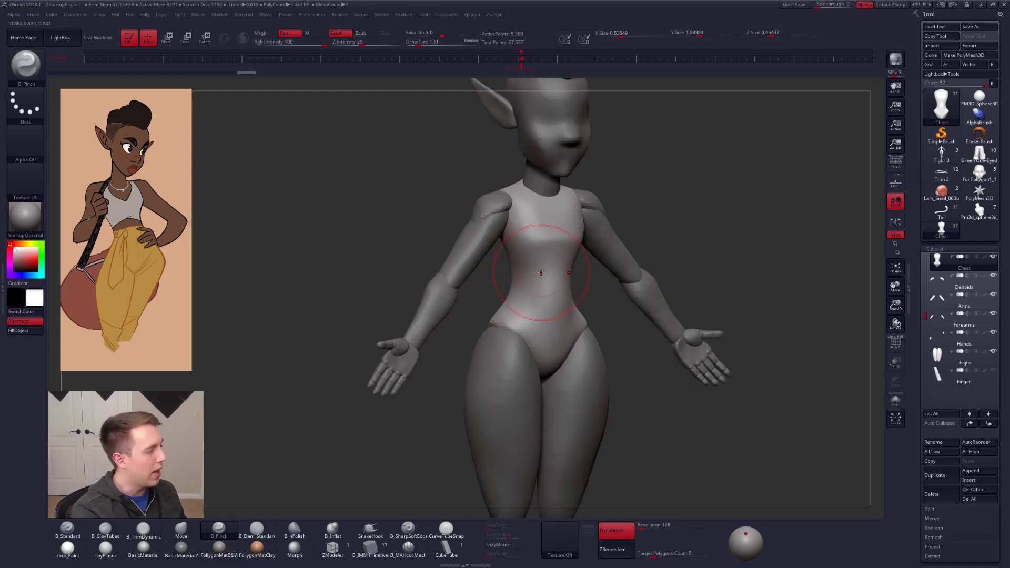
Step: Reshape the torso's side profile at the bust, belly and lower back with the Move brush
right_drag(541, 271, 564, 293)
key(b)
key(m)
key(v)
drag(569, 293, 565, 291)
drag(568, 242, 570, 241)
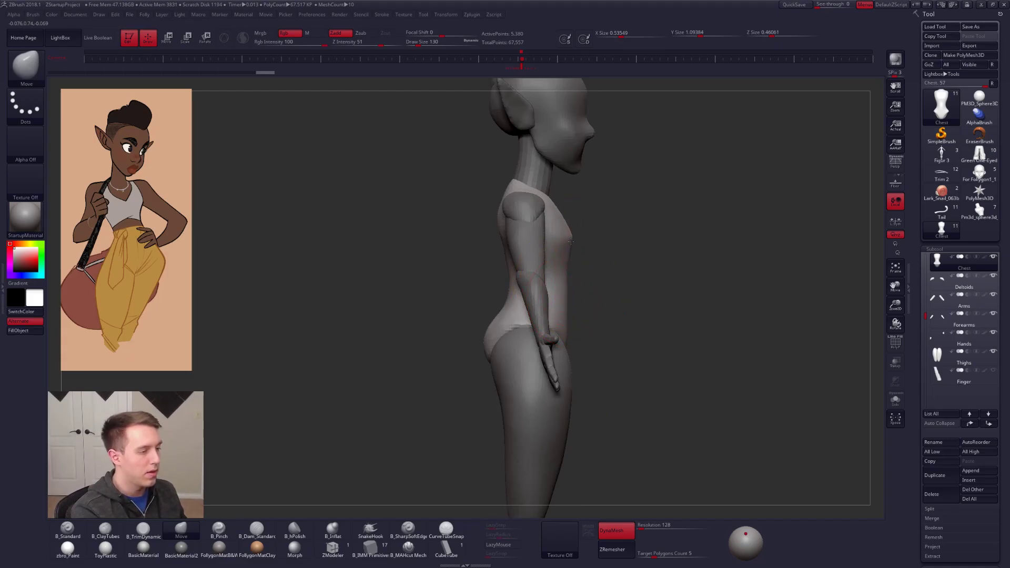
shift+right_drag(490, 292, 551, 266)
drag(551, 267, 549, 285)
drag(551, 291, 545, 302)
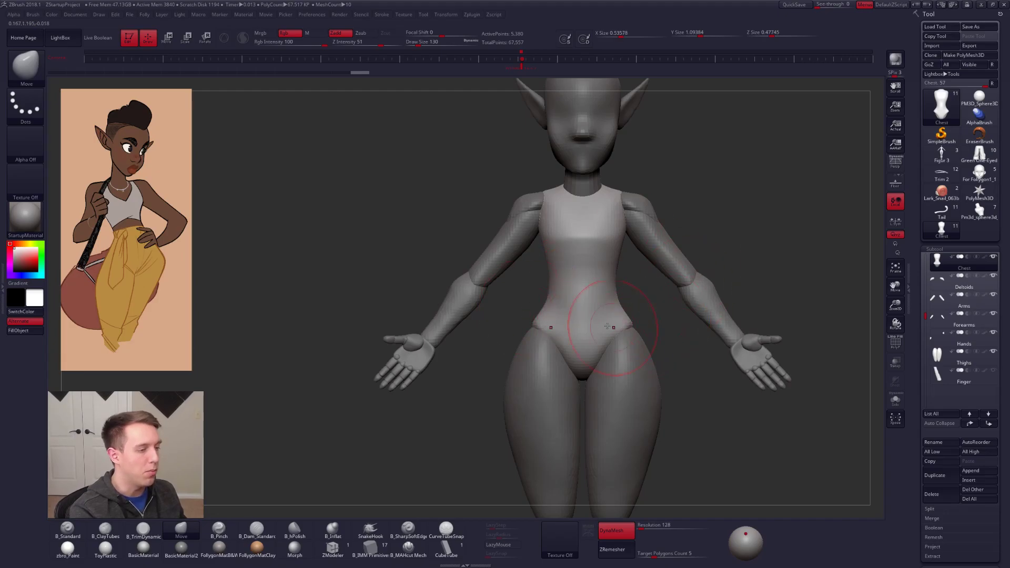
Step: Check the shoulders with the deltoids subtool selected, and reselect the merged torso
ctrl+right_drag(587, 309, 589, 281)
alt+right_drag(594, 350, 589, 301)
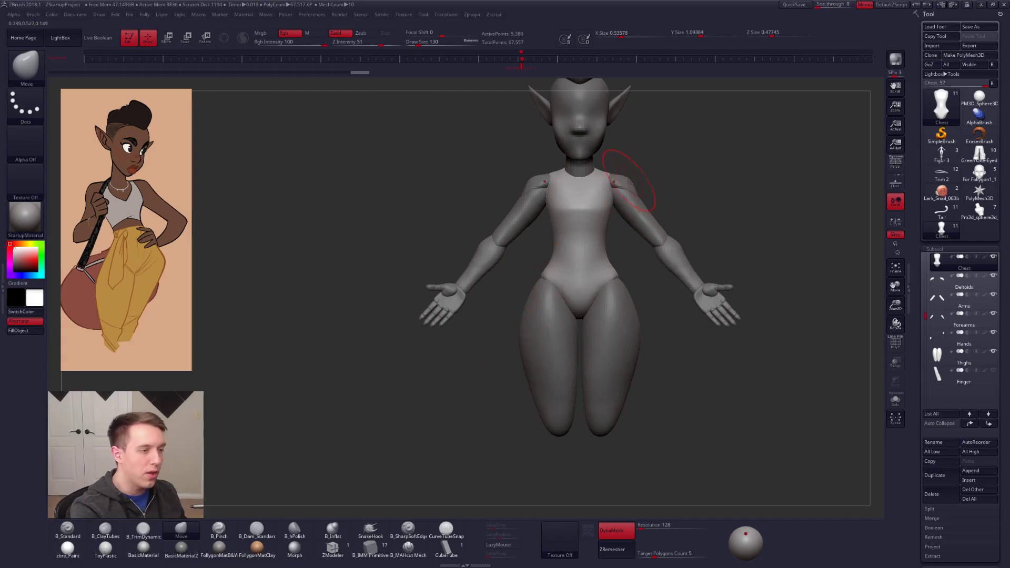
alt+click(631, 180)
drag(640, 189, 665, 256)
key(ctrl+shift+d)
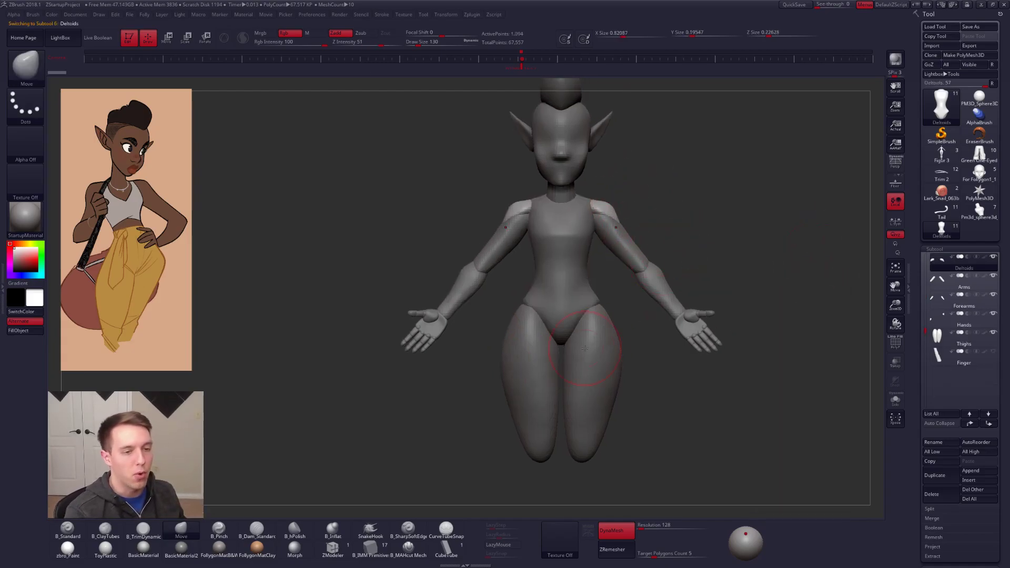
alt+click(557, 294)
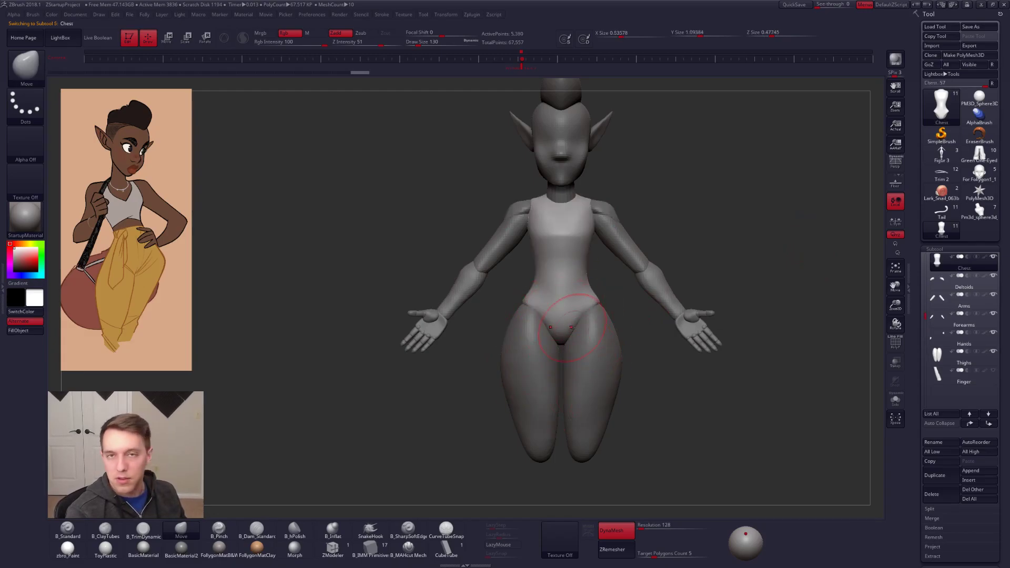
Step: Review the elf figure from the front, then switch to Chrome and bring up the Follygon Gumroad page
ctrl+right_drag(572, 291, 550, 302)
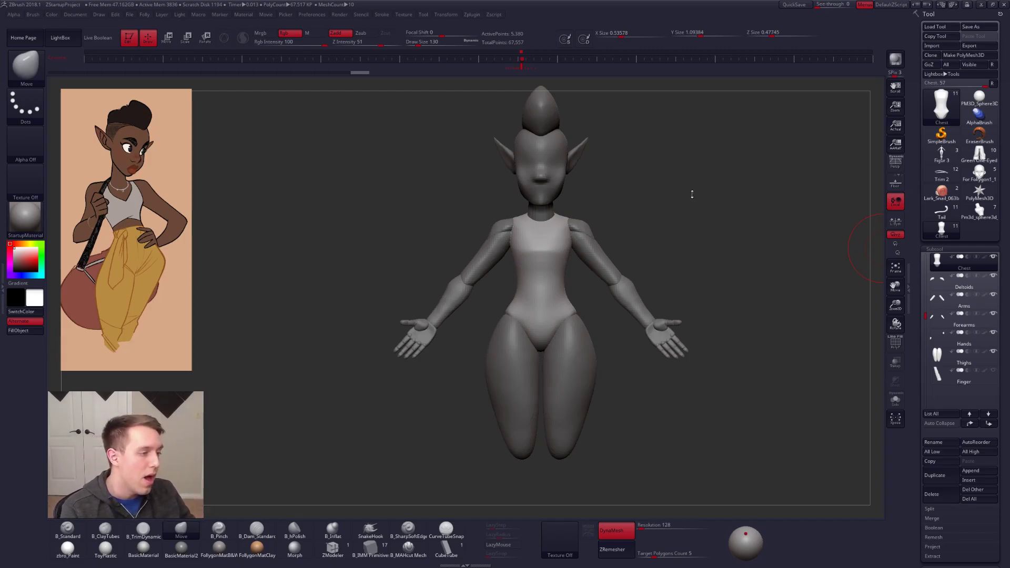
drag(632, 247, 597, 257)
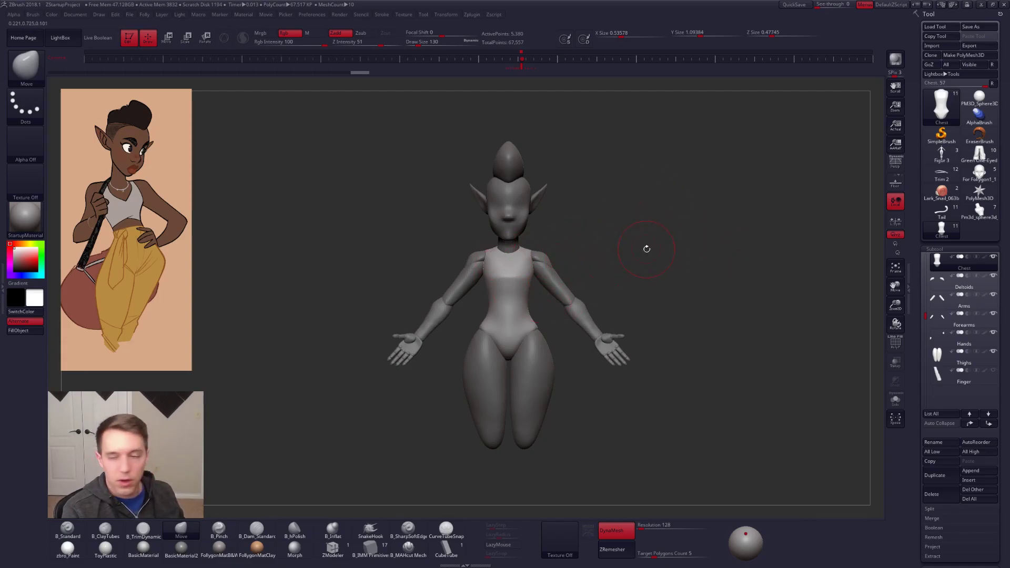
key(super+Tab)
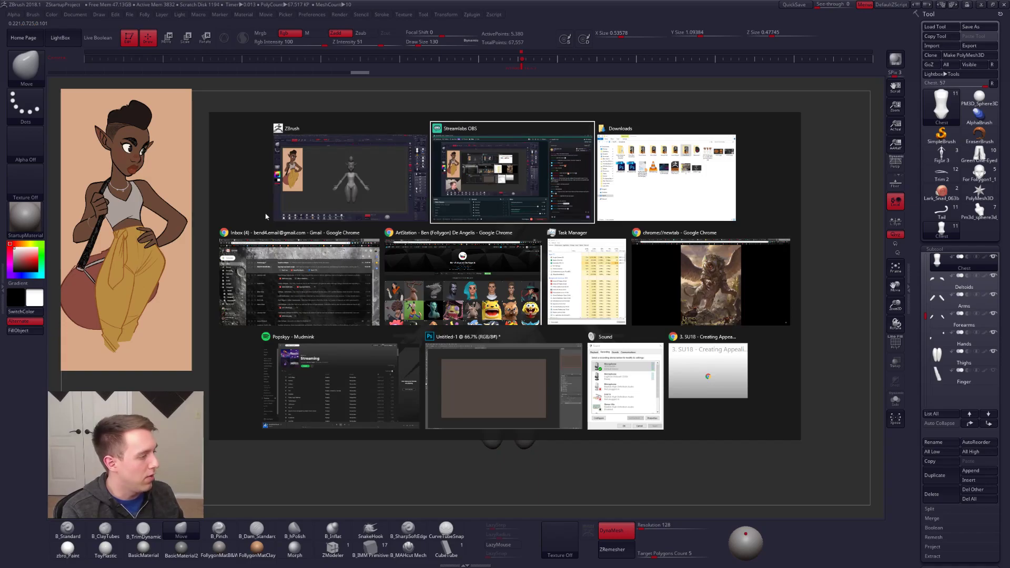
click(486, 269)
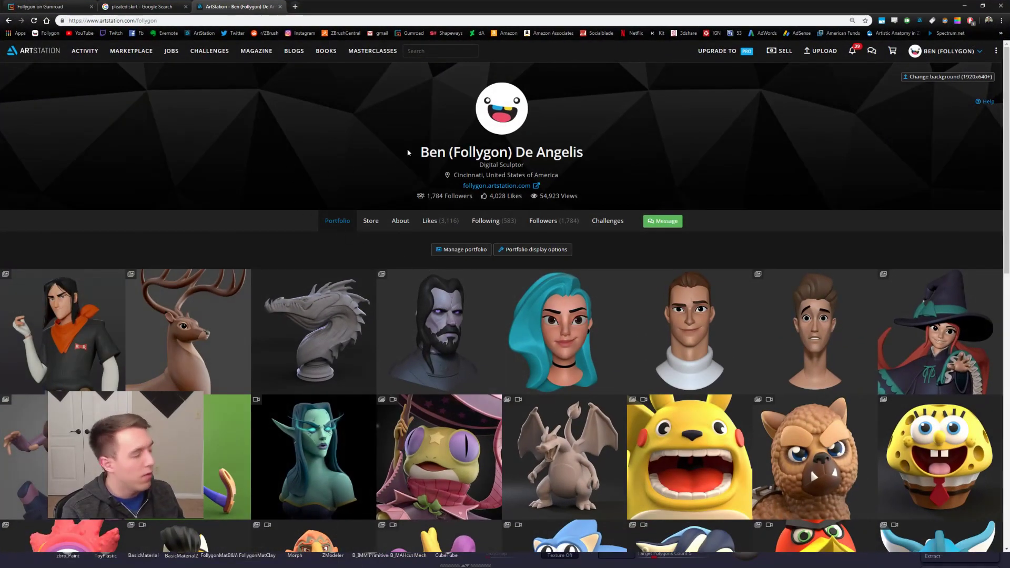
click(55, 5)
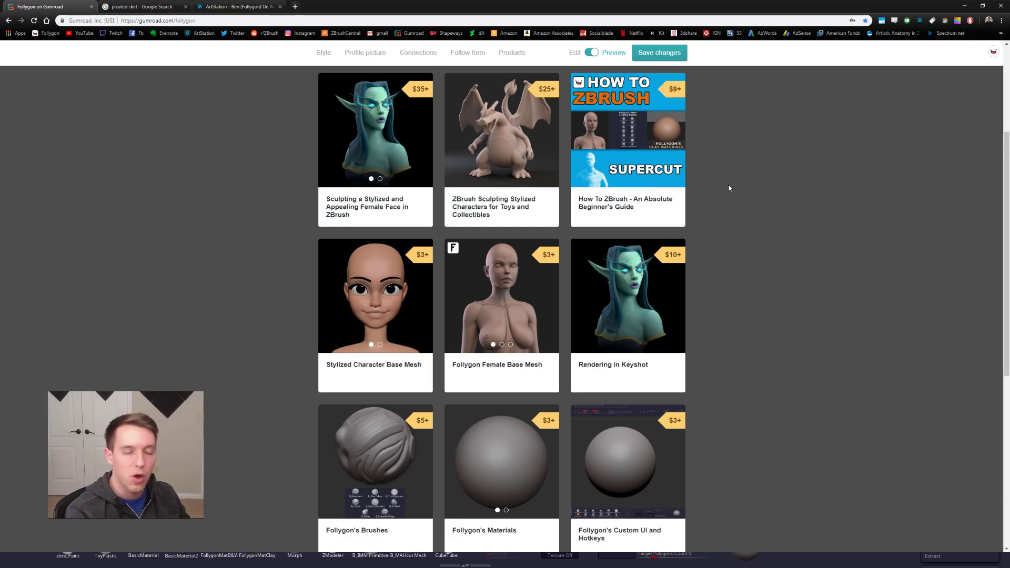
Step: View the How To ZBrush beginner's guide listing, browse the remaining Gumroad products, and return to ZBrush
drag(728, 187, 649, 185)
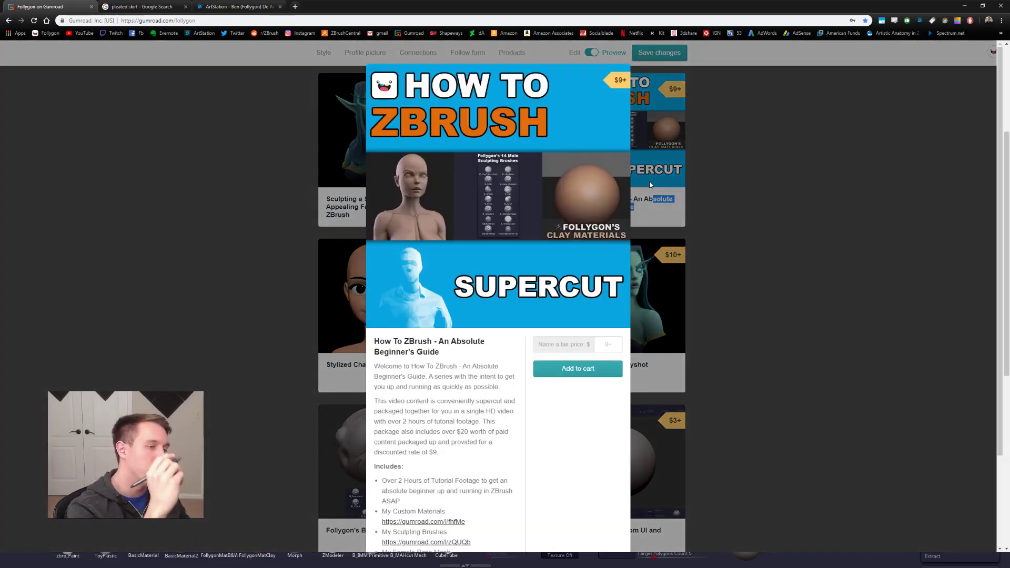
click(749, 273)
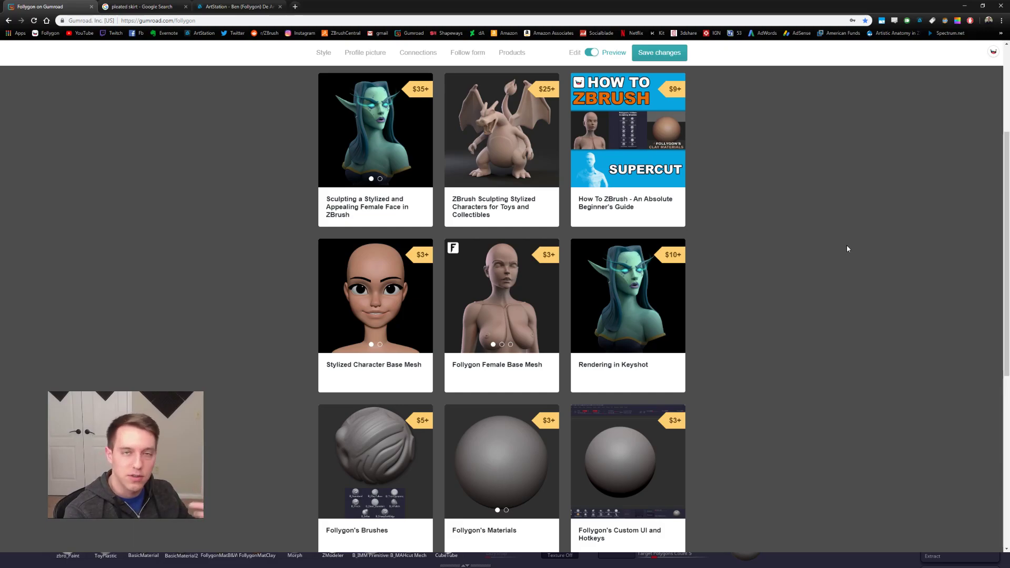
scroll(847, 248, down, 2)
scroll(839, 252, down, 3)
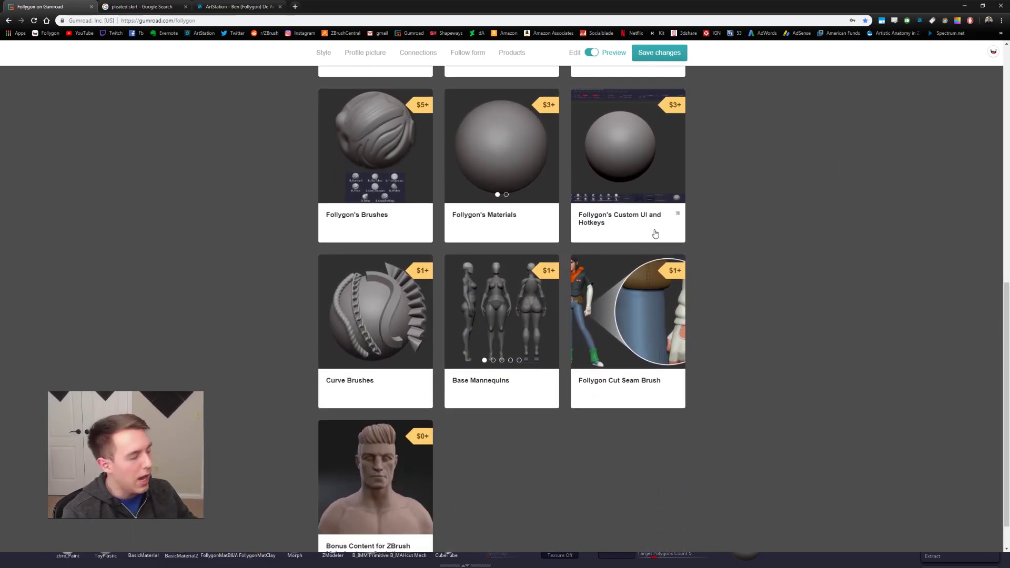
scroll(760, 257, up, 5)
scroll(767, 257, up, 1)
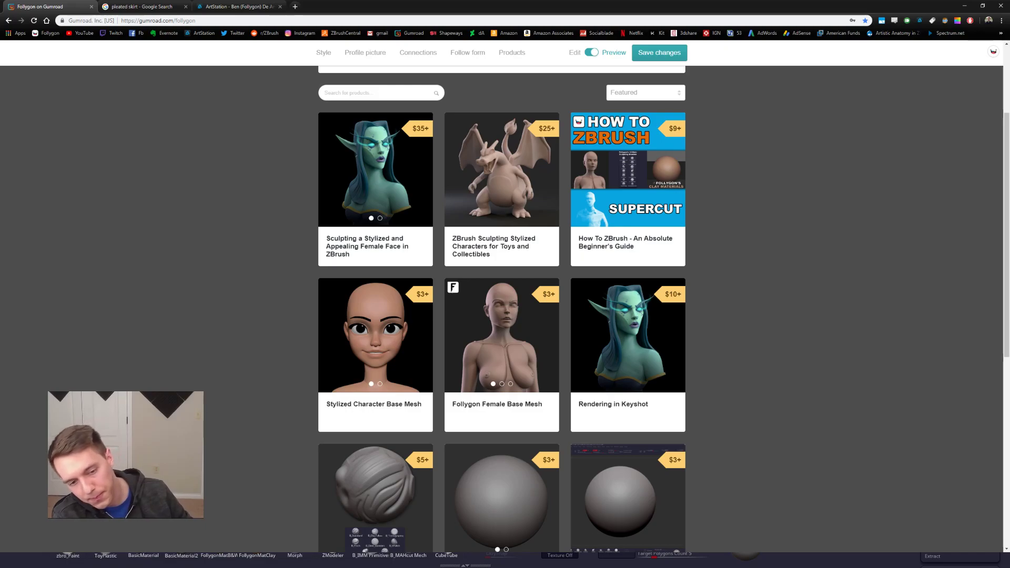
key(alt+Tab)
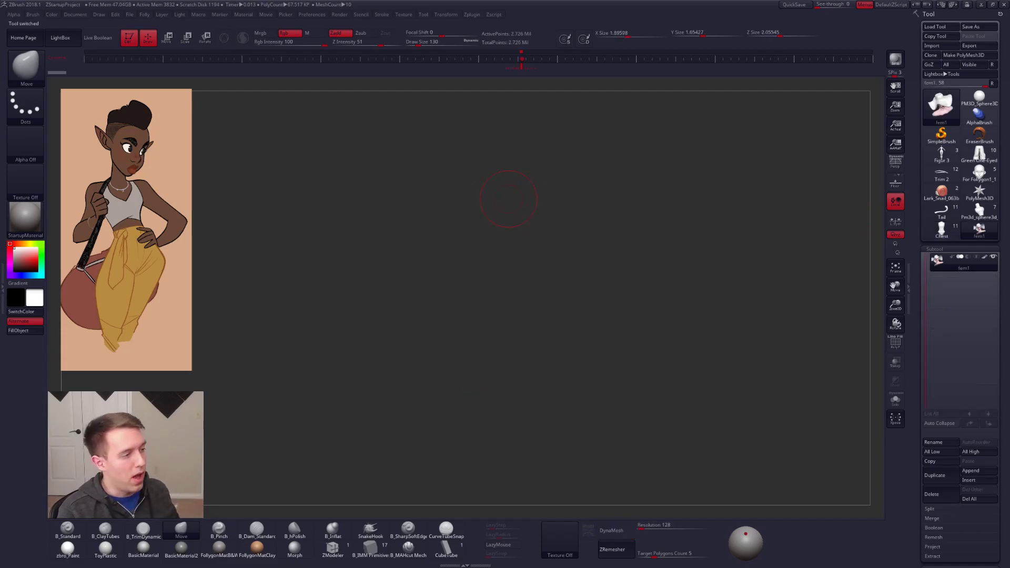
Step: Frame the hat-wearing bust in view and set both the QuickSave maximum duration and rest duration to 600
key(f)
key(ctrl+shift)
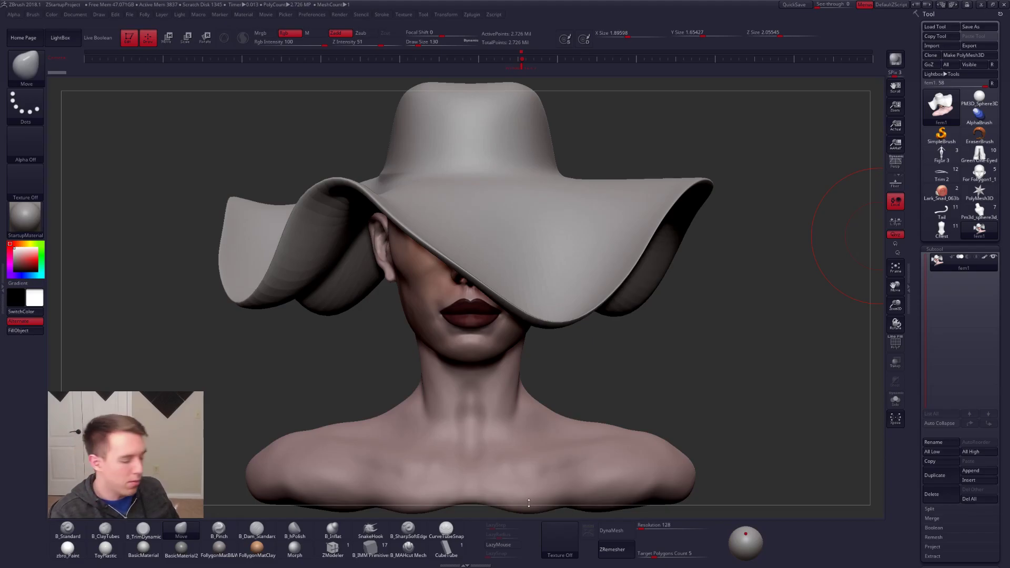
click(562, 539)
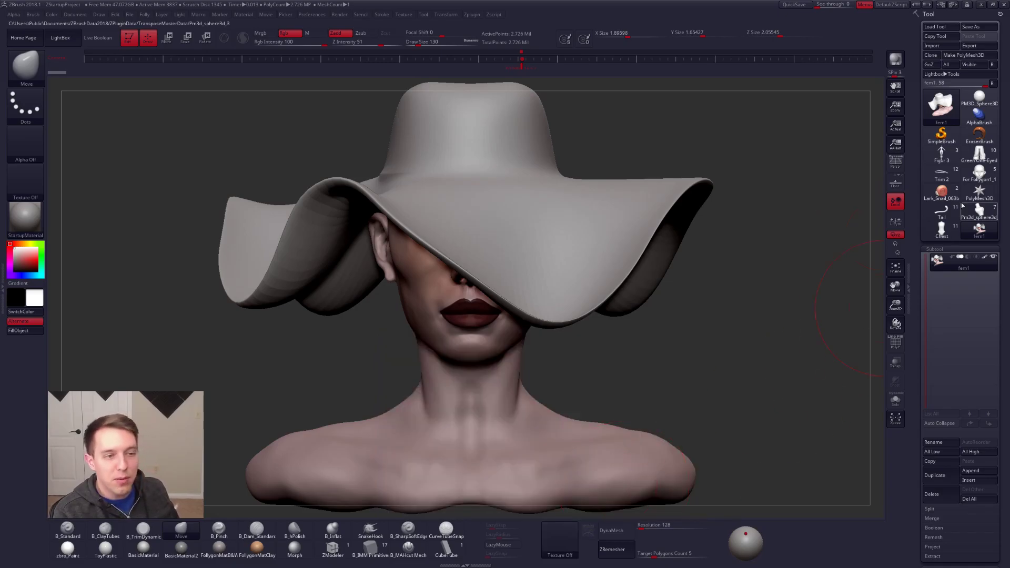
click(312, 14)
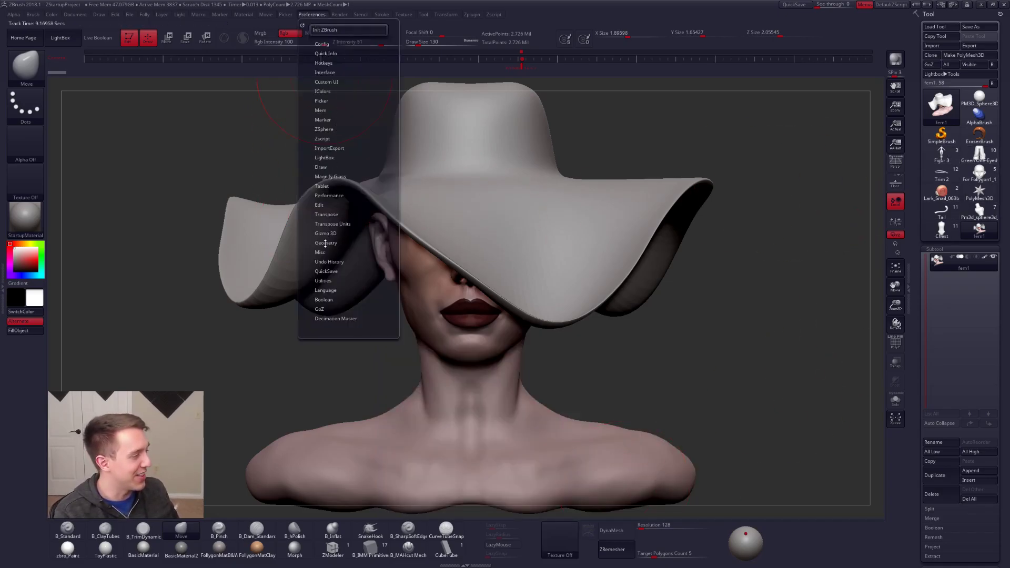
click(326, 270)
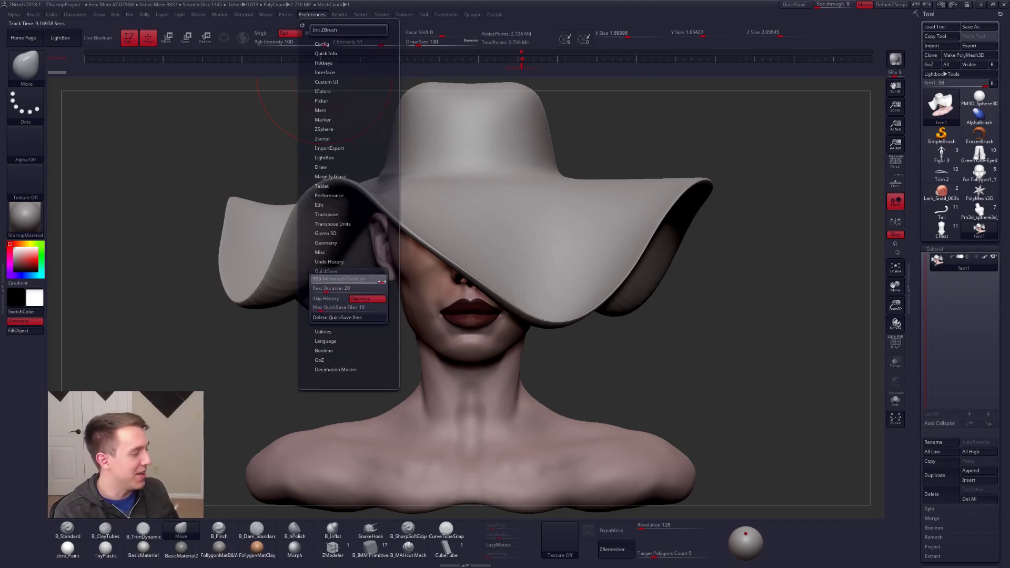
drag(356, 291, 387, 292)
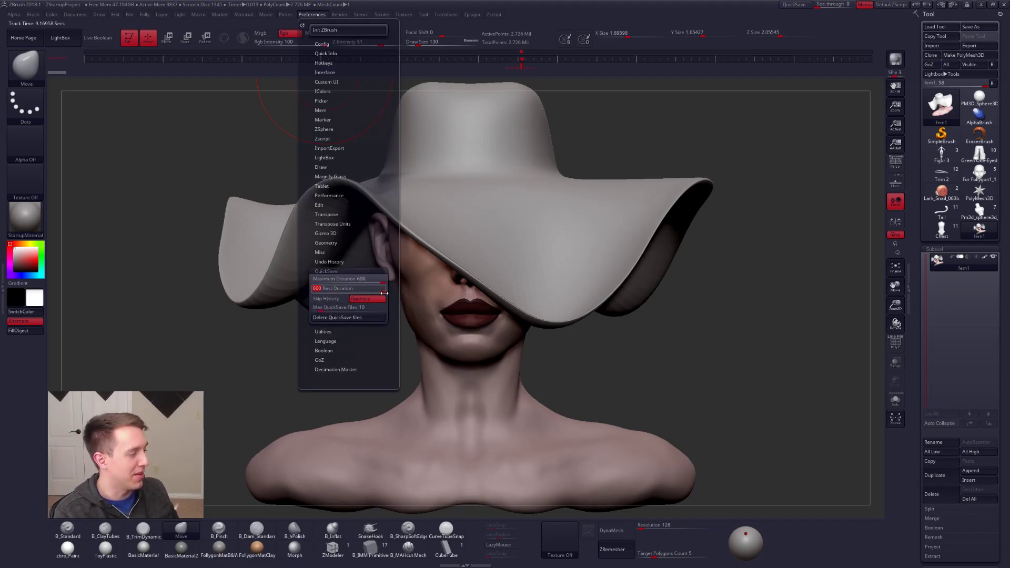
Step: Import the photo of the woman in the dark hat as a texture and add it to Spotlight
click(559, 539)
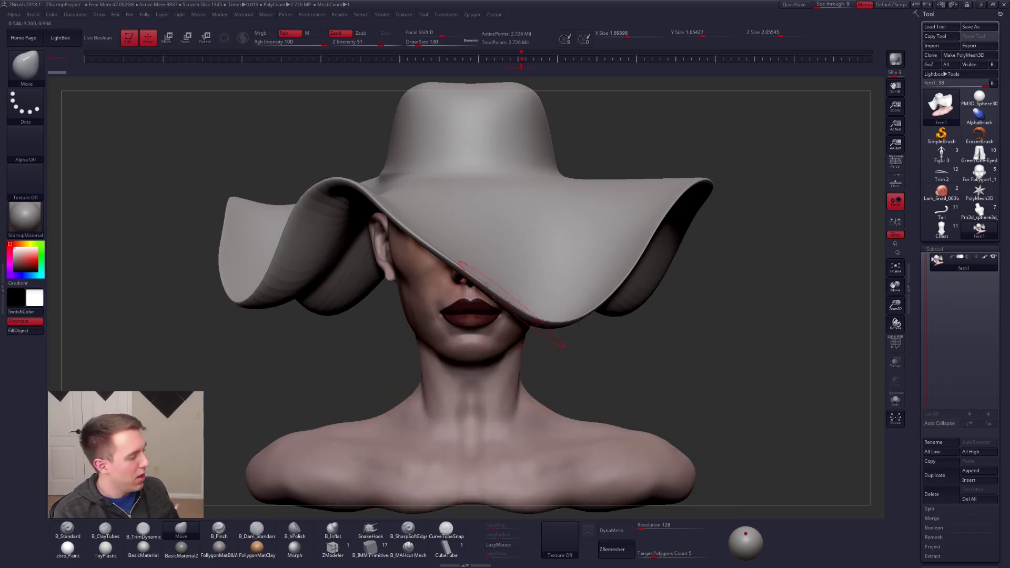
key(alt+Tab)
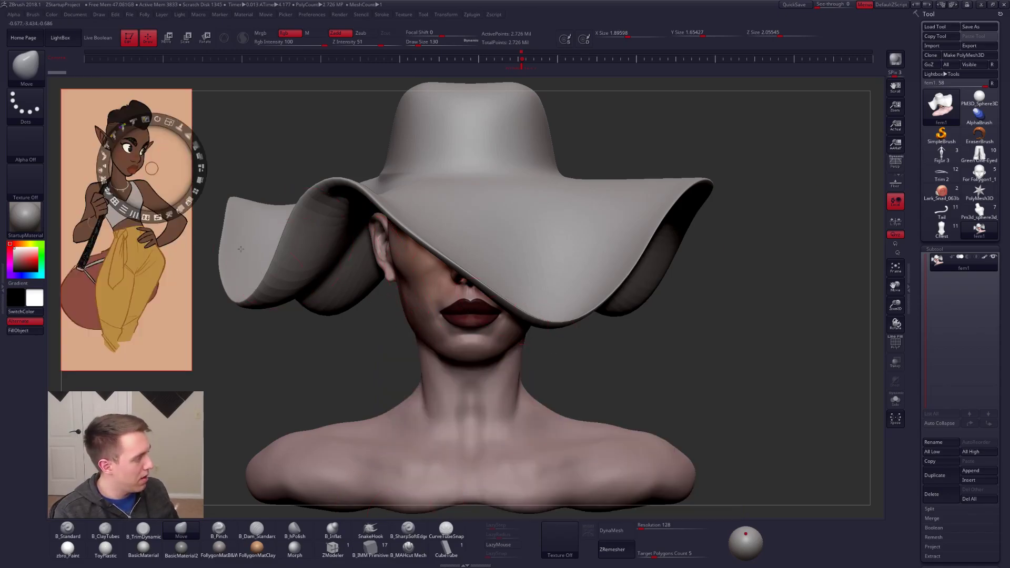
click(560, 539)
click(601, 481)
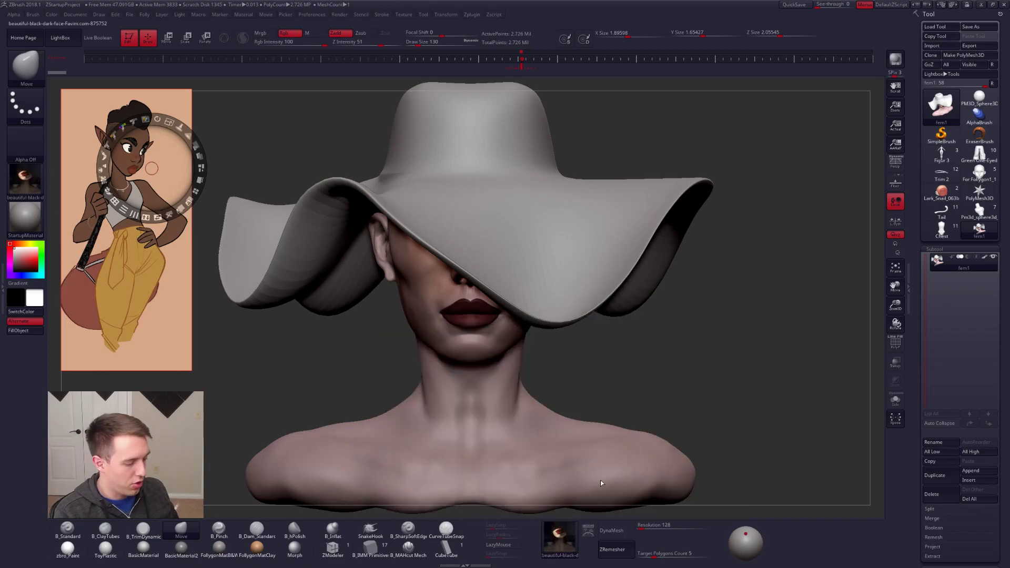
click(588, 530)
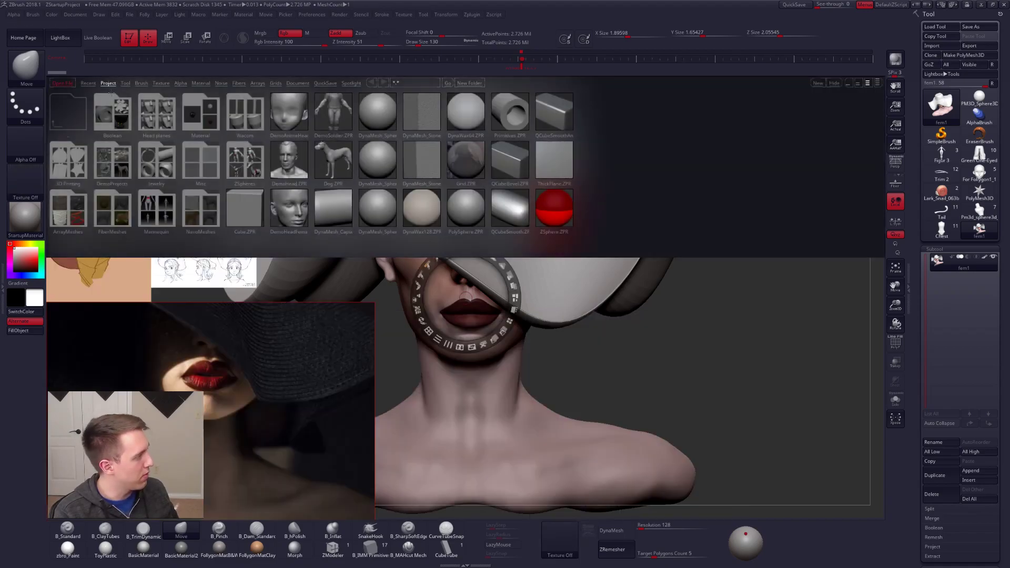
click(60, 38)
Step: Move and scale the hat photo in Spotlight to sit beside the bust, and leave Spotlight editing
drag(312, 358, 541, 217)
drag(695, 266, 373, 315)
drag(198, 283, 302, 158)
drag(319, 112, 309, 108)
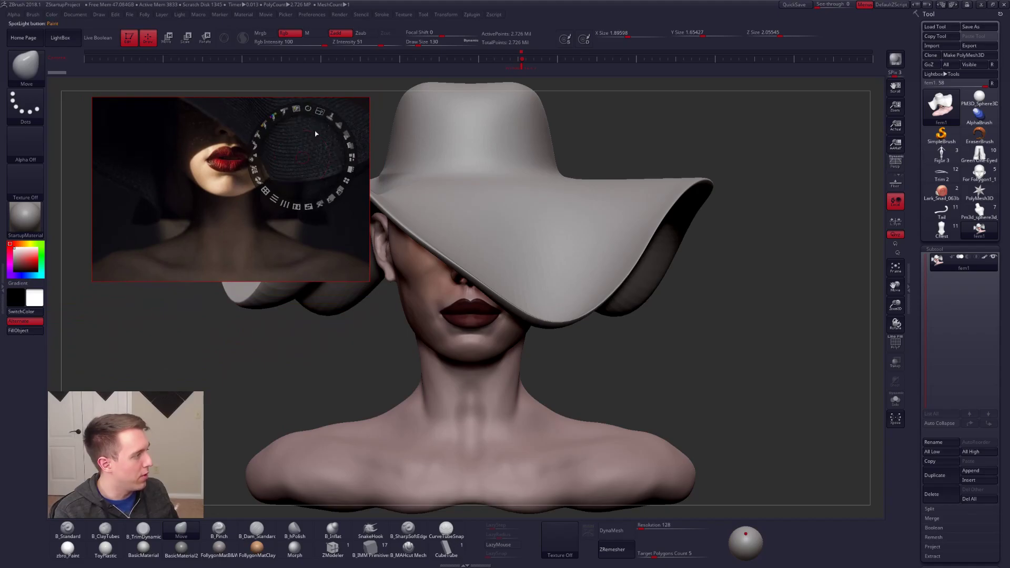
drag(293, 238, 253, 228)
key(z)
Step: Compare the bust's hat brim, lips, neck and shoulders with the reference photo
mouse_move(531, 304)
ctrl+right_down()
mouse_move(509, 285)
mouse_move(521, 287)
ctrl+right_up()
mouse_move(979, 212)
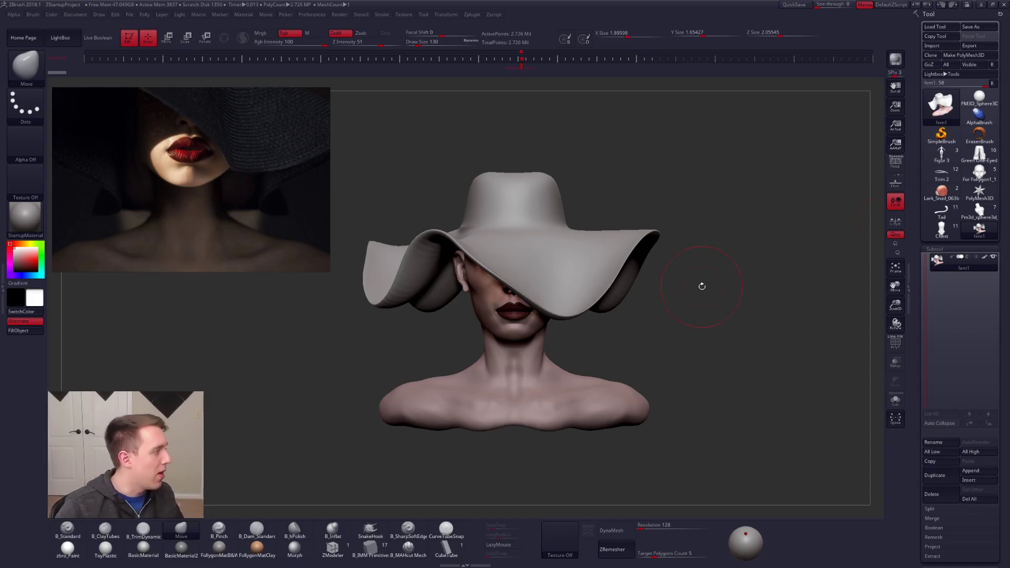
drag(701, 286, 722, 324)
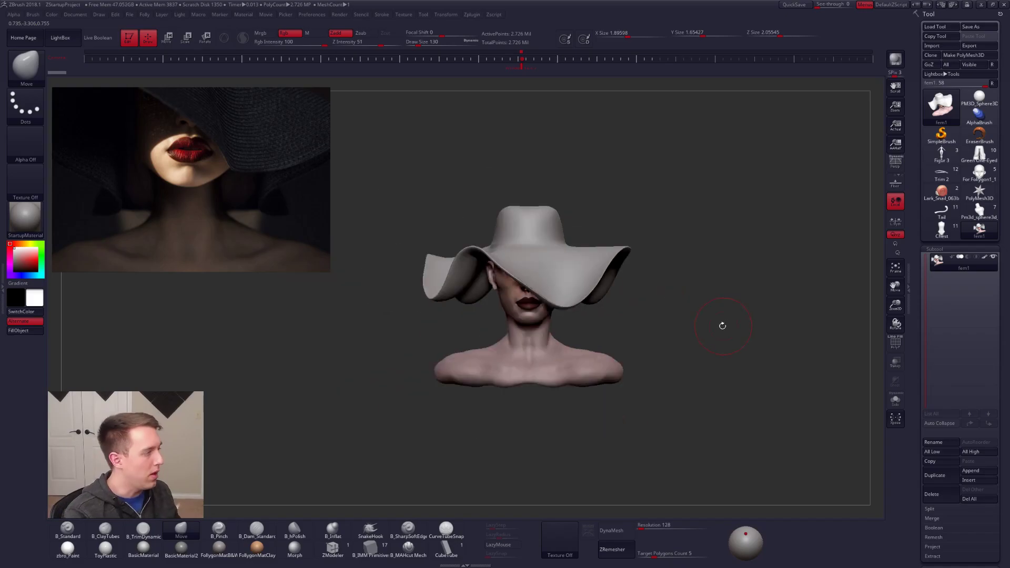
key(space)
key(ctrl+shift+space)
alt+drag(671, 257, 682, 295)
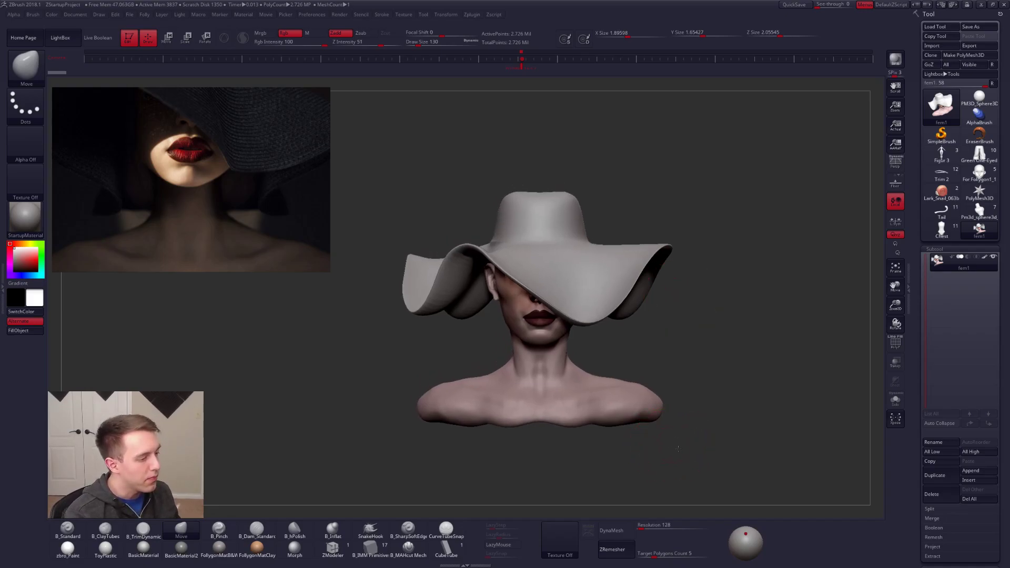
alt+drag(678, 448, 672, 456)
key(shift+f)
key(shift+f)
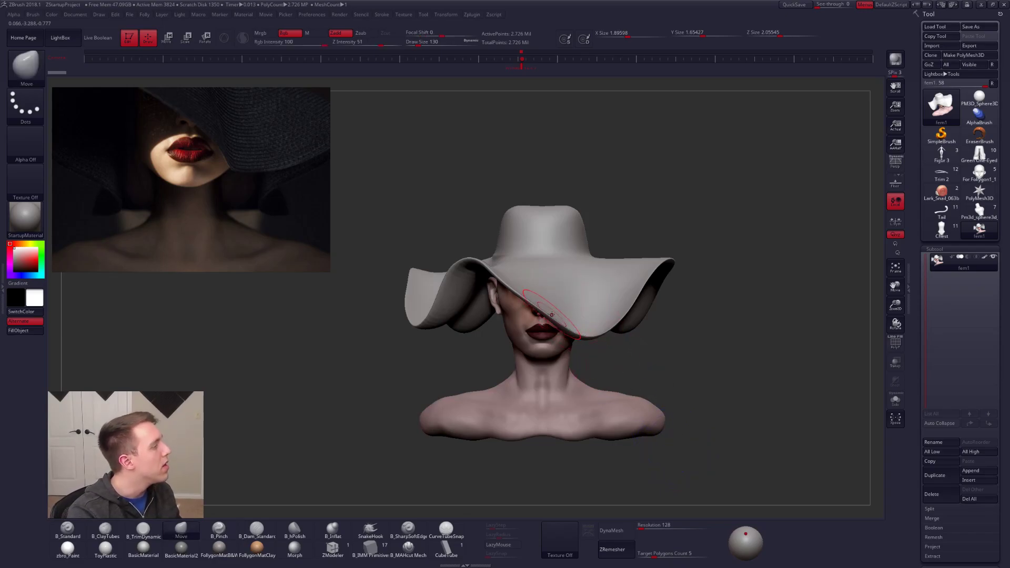
ctrl+right_drag(550, 311, 525, 355)
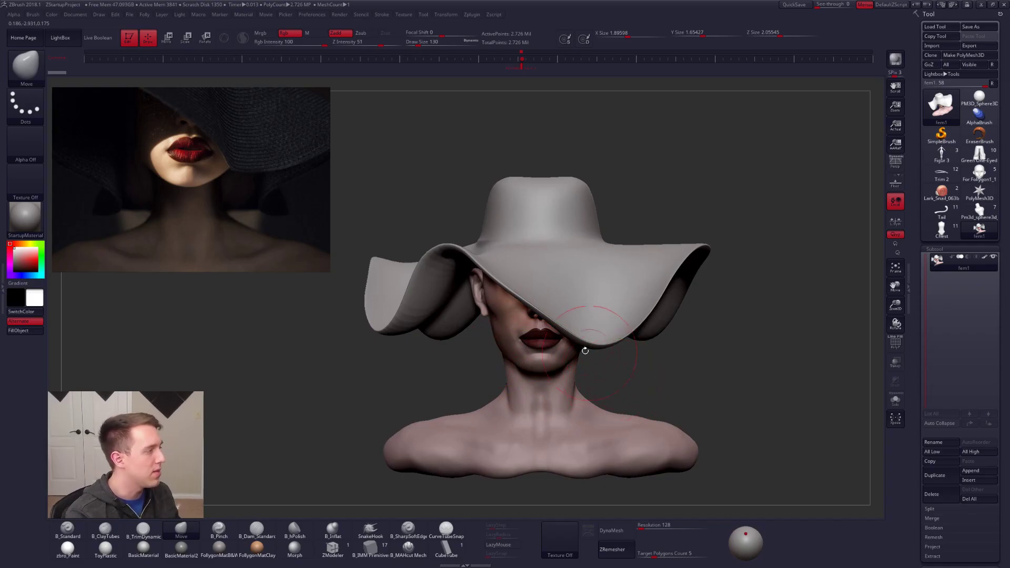
Step: Display the polygroups on the bust and regroup its separate pieces with Auto Groups
key(shift+f)
key(shift+f)
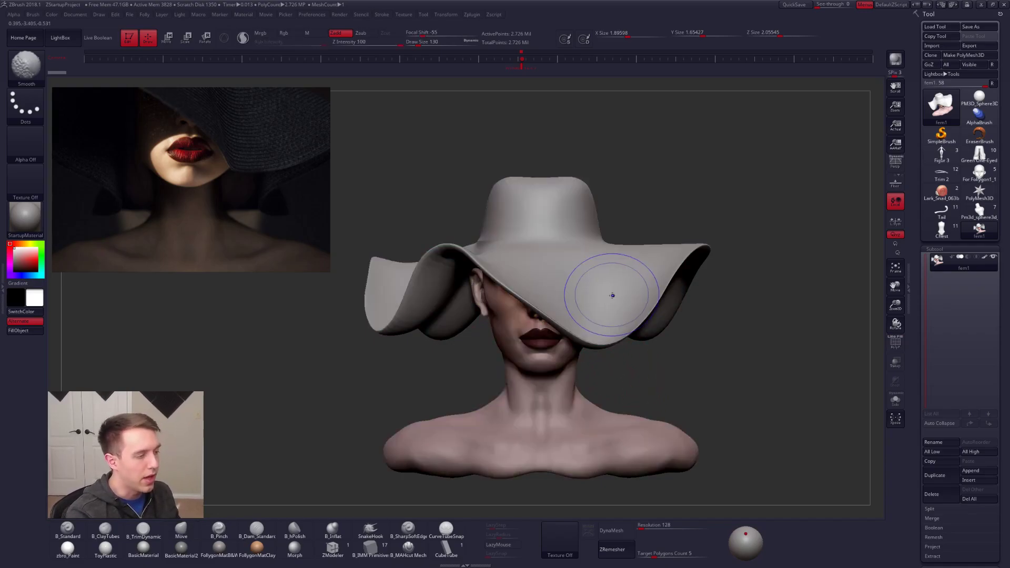
key(shift+f)
key(space)
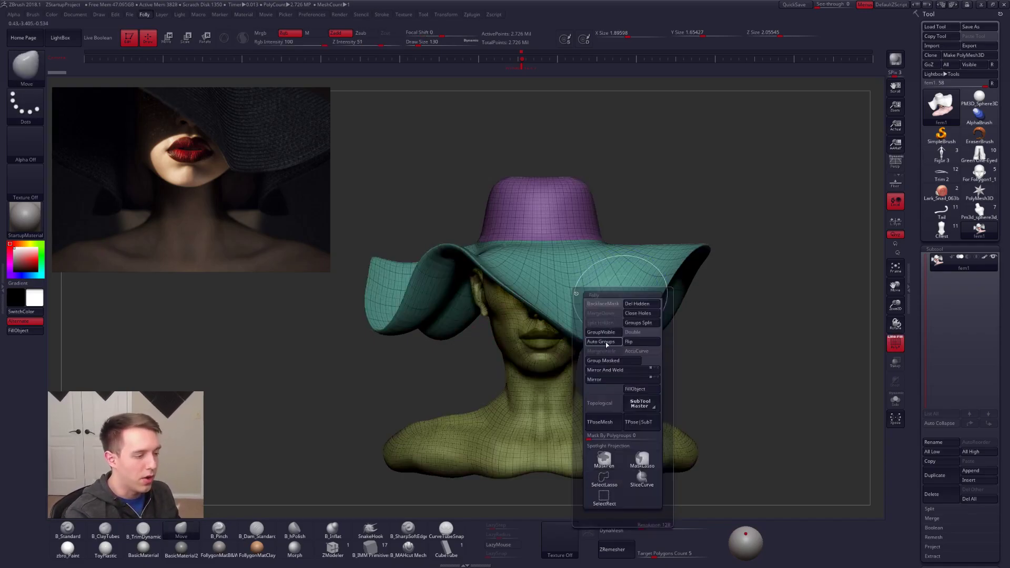
click(603, 342)
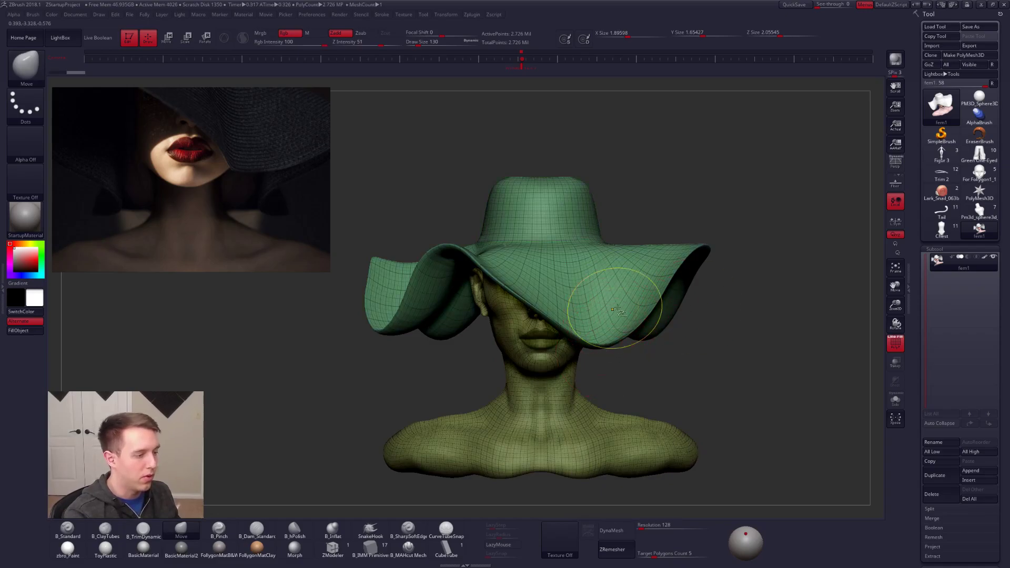
Step: Hide the hat polygroup, split it into its own subtool, and view the head alone without polyframe
ctrl+shift+click(618, 323)
ctrl+shift+drag(746, 302, 739, 315)
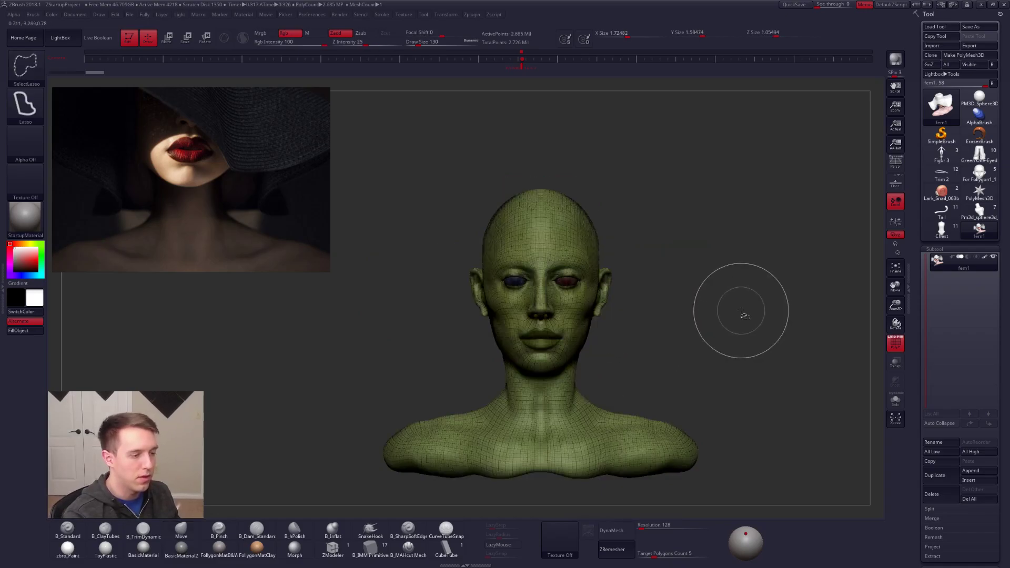
key(space)
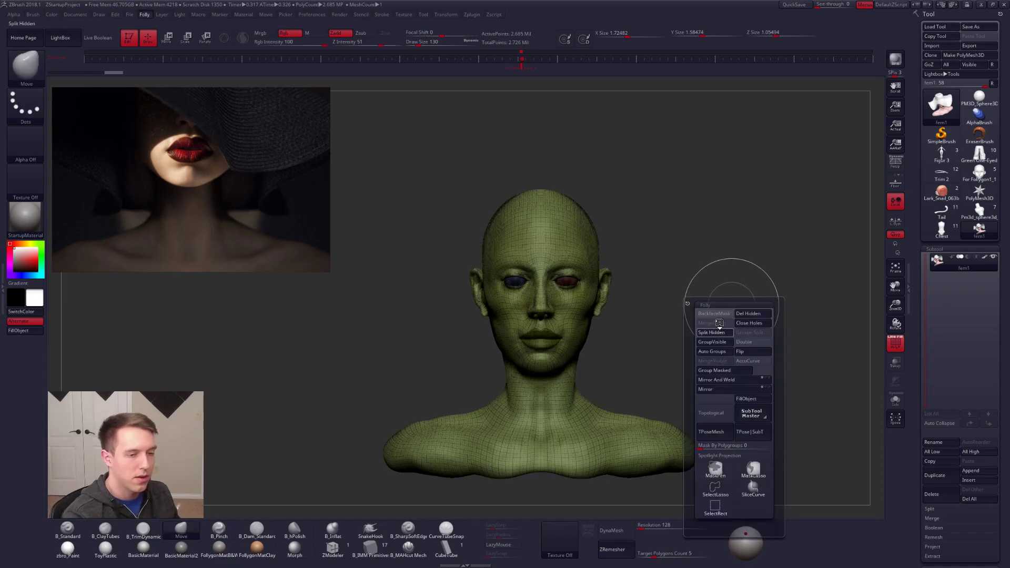
click(711, 332)
key(alt+s)
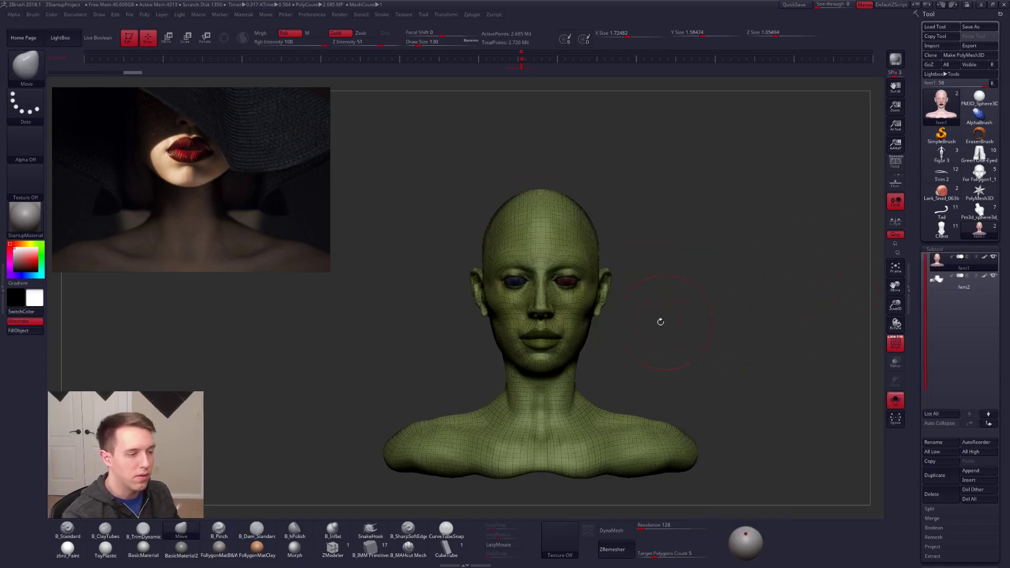
key(shift+f)
key(alt+s)
key(alt+s)
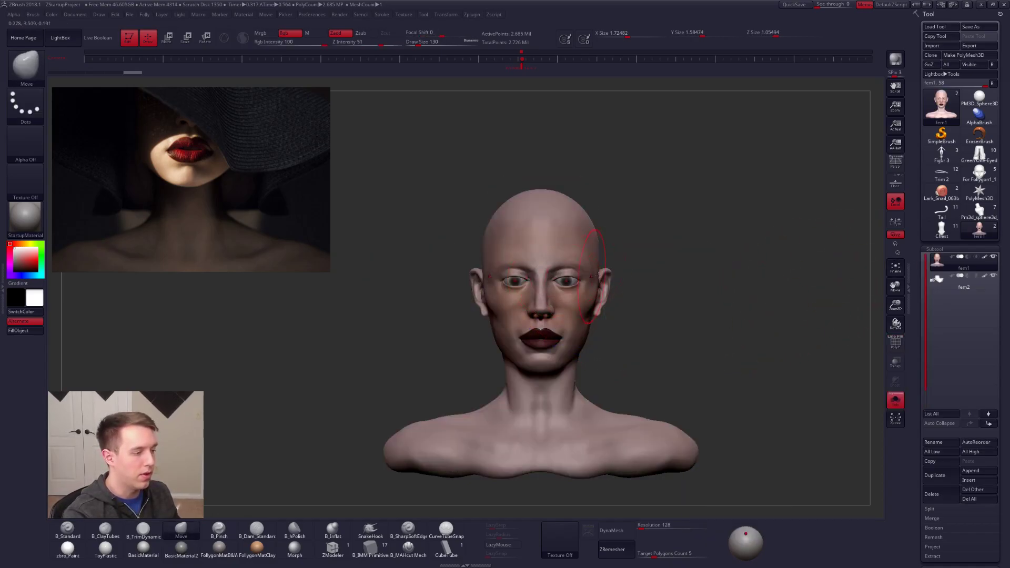
Step: Hide both eyeball polygroups on the head and split them into a separate subtool
alt+drag(623, 292, 595, 305)
key(shift+f)
ctrl+shift+click(580, 303)
mouse_move(676, 282)
ctrl+shift+mouse_down()
mouse_move(687, 302)
mouse_move(720, 312)
mouse_move(673, 269)
mouse_move(660, 275)
ctrl+shift+mouse_up()
ctrl+shift+click(471, 302)
key(ctrl+shift+f)
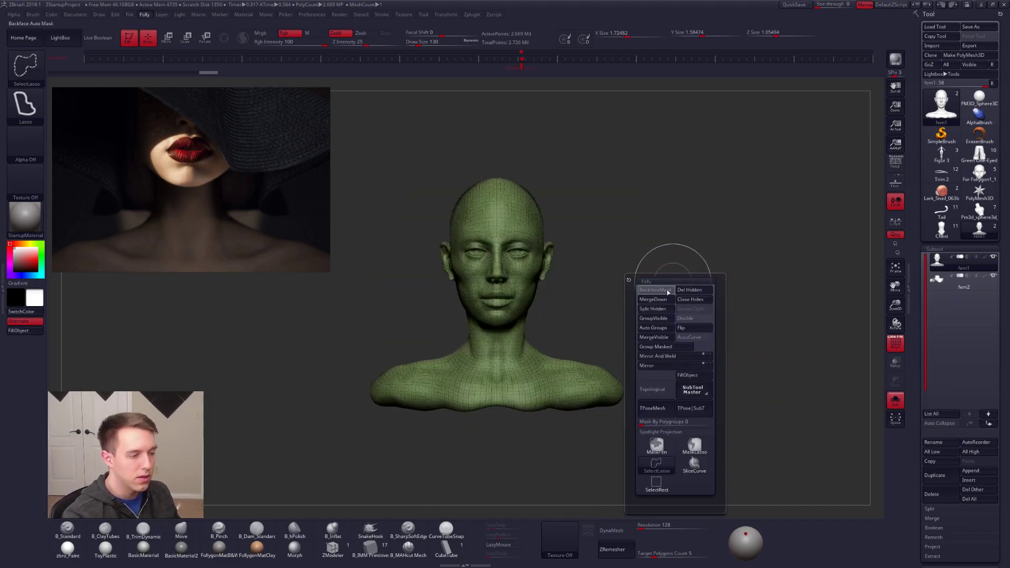
click(661, 309)
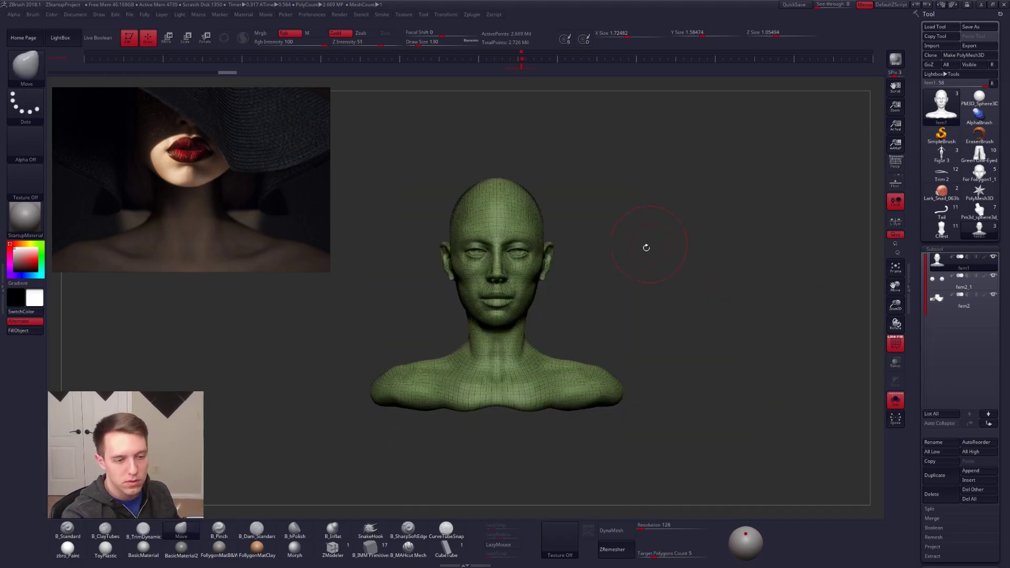
Step: Show the head, eyes and hat together without polyframe and examine the bust in plain grey
alt+drag(643, 289, 681, 300)
key(alt+s)
key(shift+f)
alt+drag(626, 336, 615, 365)
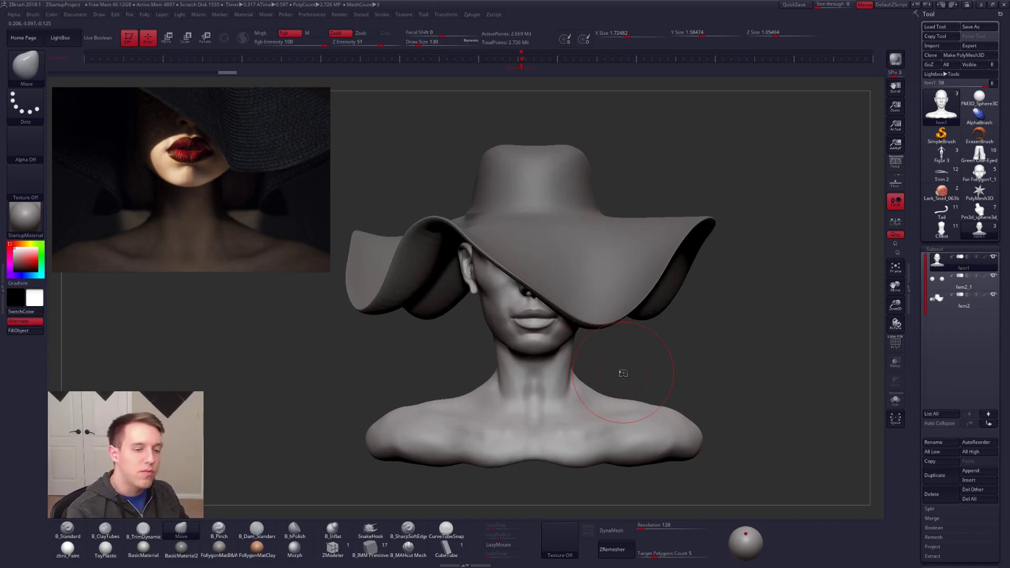
Step: Make the hat the active subtool and set the Move brush's Draw Size to 203
click(941, 301)
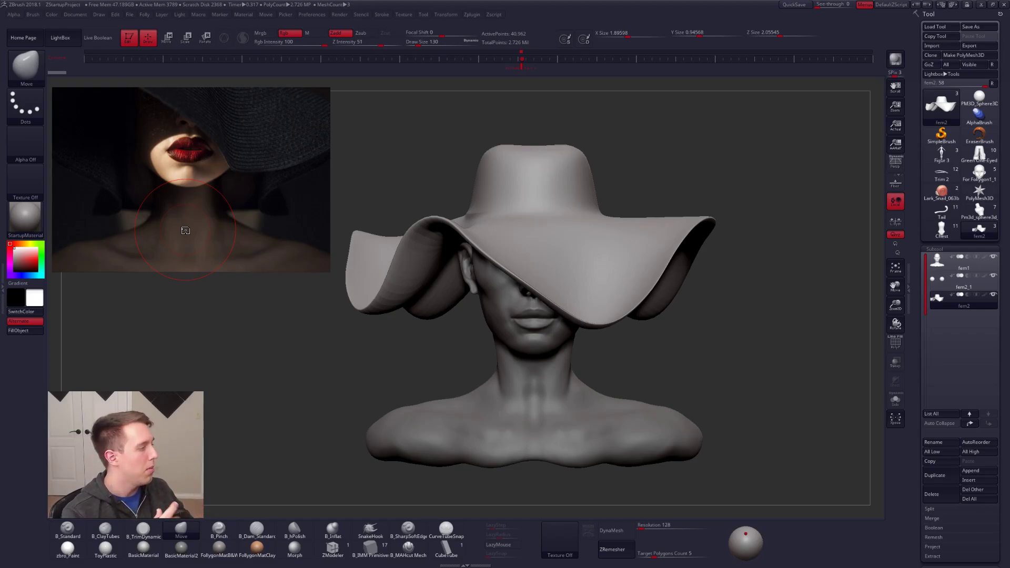
key(space)
drag(548, 297, 545, 287)
key(ctrl+z)
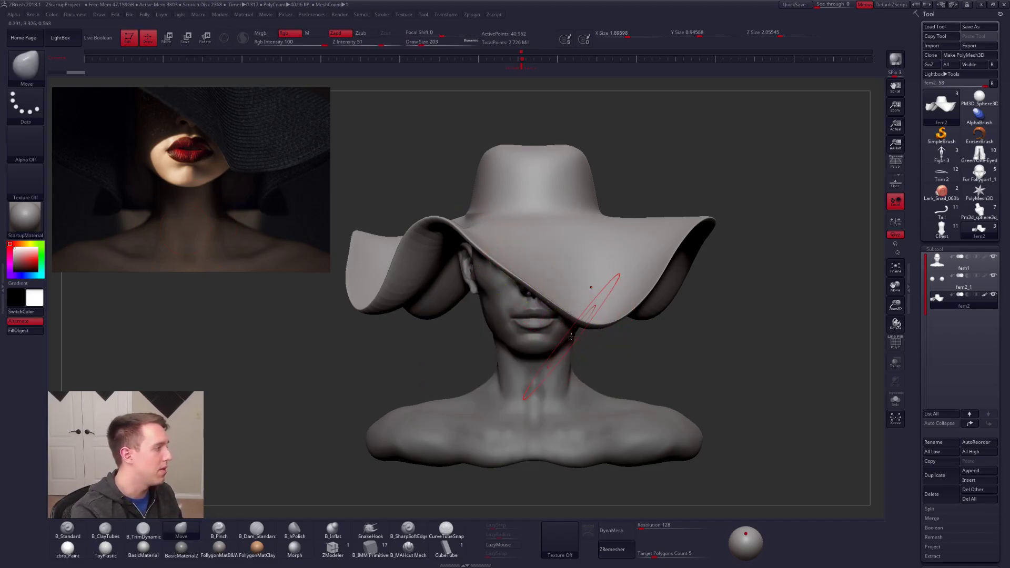
Step: Inspect the hat's polyframe, reconstruct three lower subdivision levels for it, and return to the highest level in plain grey
key(shift+f)
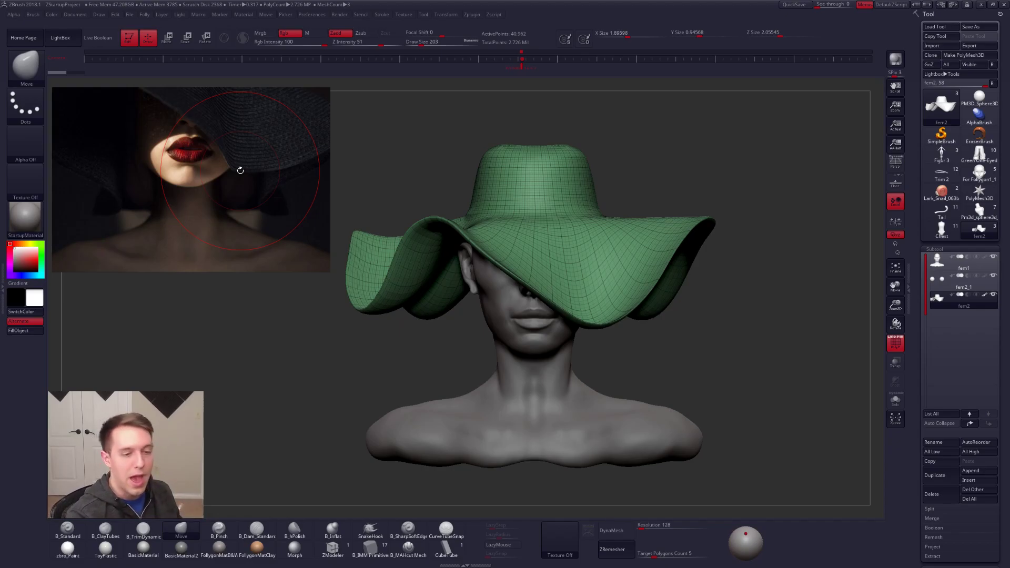
drag(917, 373, 913, 322)
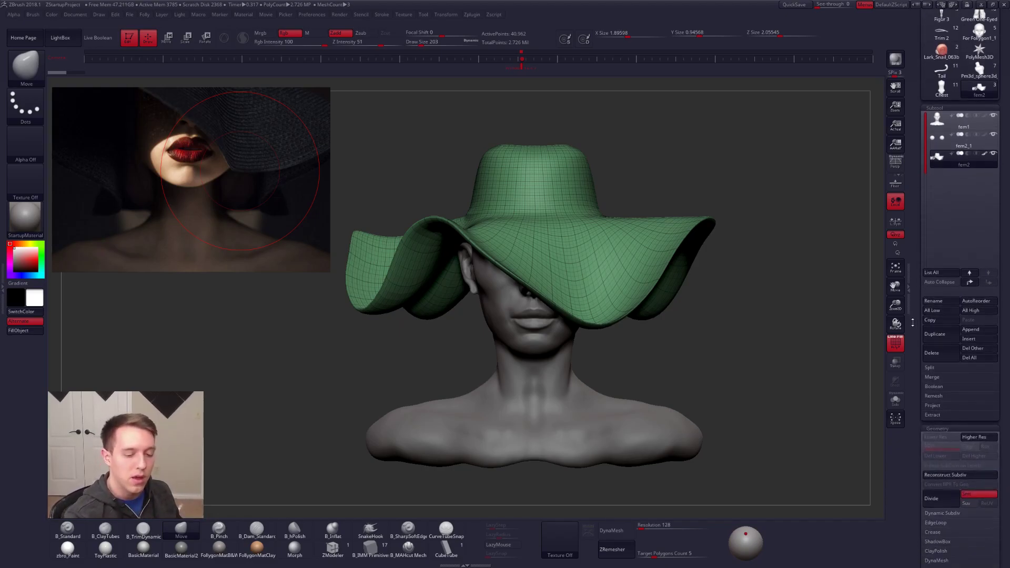
click(946, 474)
click(945, 475)
click(946, 474)
drag(917, 336, 911, 399)
key(d)
key(d)
key(d)
key(shift+f)
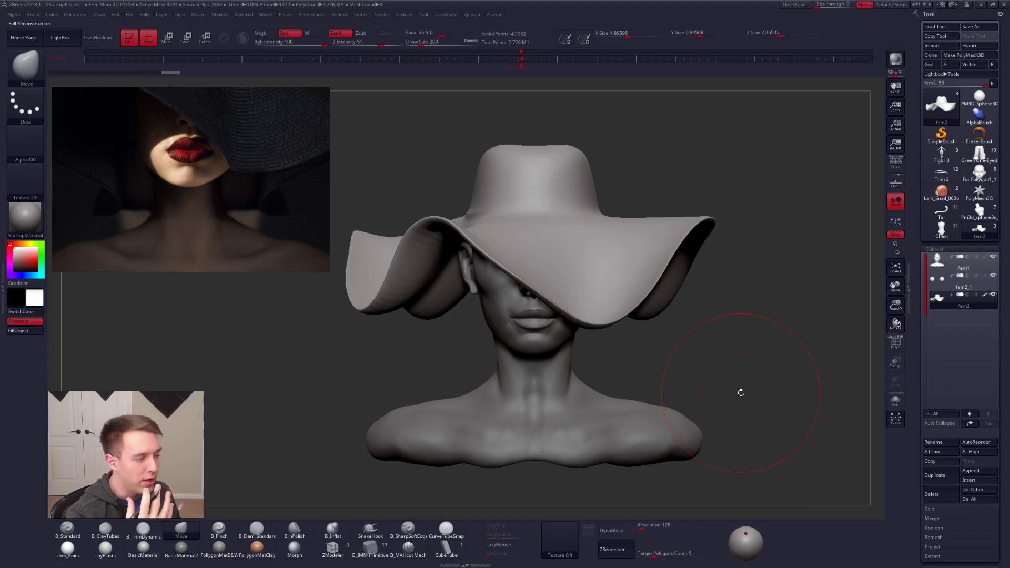
Step: Isolate the hat at its lowest subdivision level and reshape the front brim's drooping tip with a Draw Size of 74
key(alt+s)
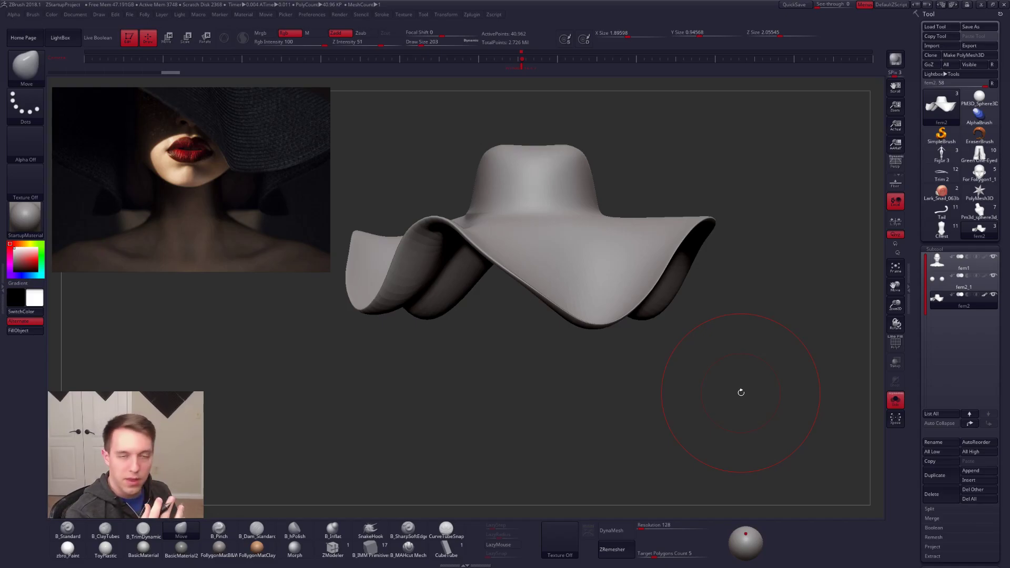
key(shift+d)
key(shift+d)
key(shift+d)
ctrl+right_drag(582, 314, 591, 325)
key(space)
drag(589, 325, 583, 327)
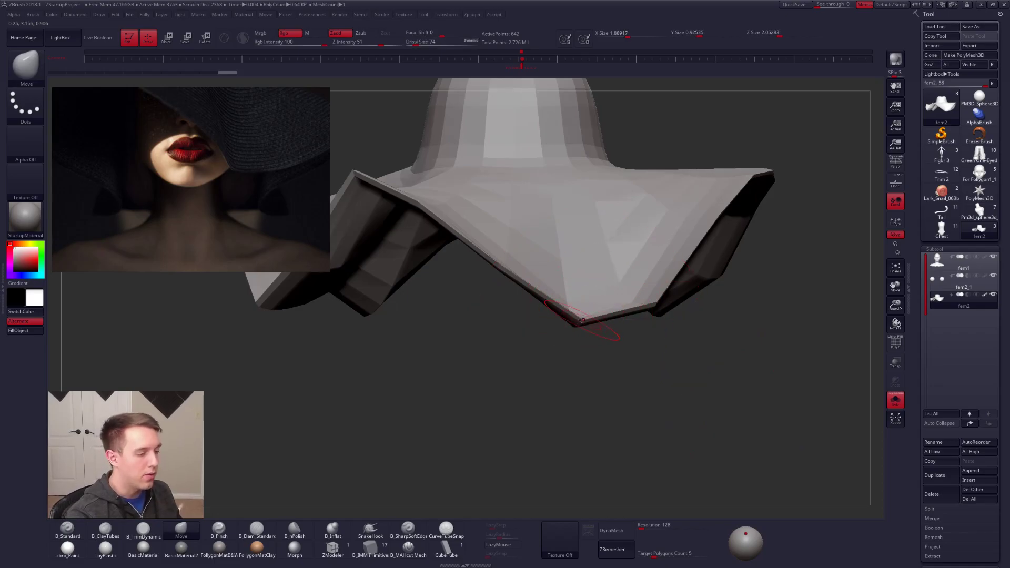
Step: Display the hat's polyframe one subdivision level higher and adjust the sloping front brim edge with the Move brush
key(shift+f)
key(d)
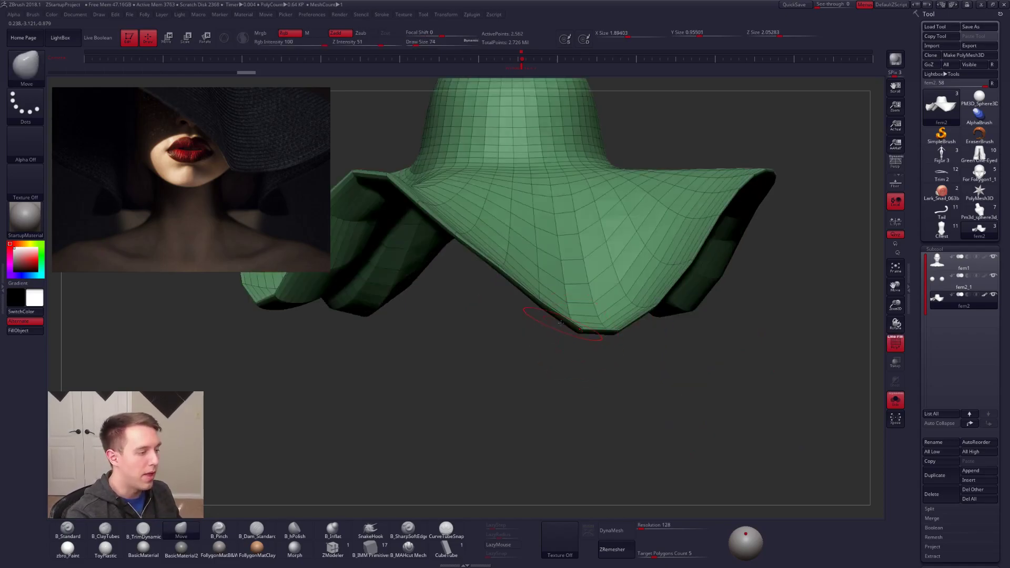
drag(542, 303, 551, 295)
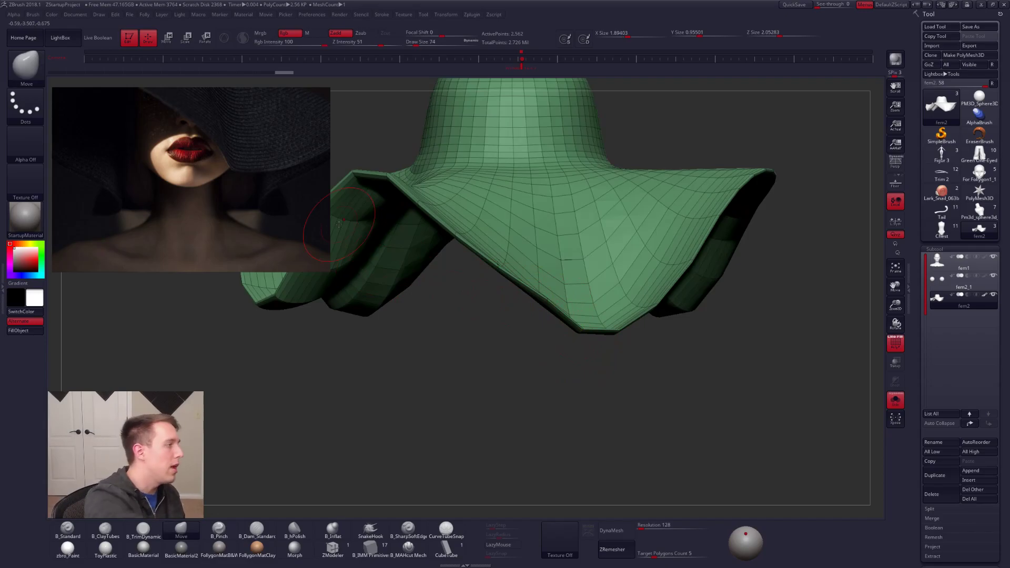
Step: Lay a Transpose line along the photo's brim slope and extend it towards the modelled brim for comparison
key(w)
drag(150, 92, 153, 85)
mouse_move(338, 219)
mouse_down()
mouse_move(419, 298)
mouse_move(358, 287)
mouse_move(247, 174)
mouse_move(230, 192)
mouse_move(259, 176)
mouse_move(400, 258)
mouse_move(532, 354)
mouse_up()
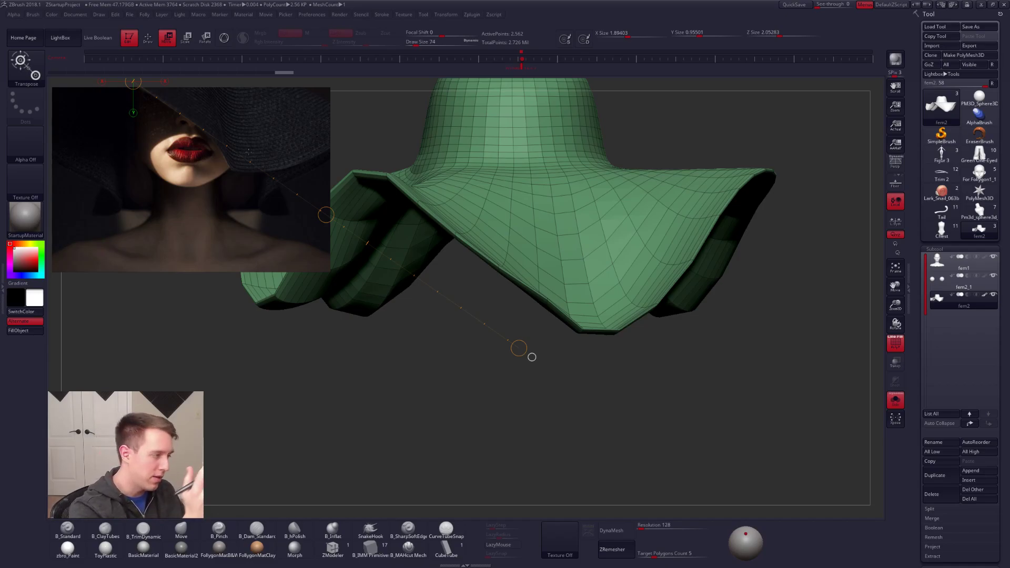
key(q)
Step: Return the hat to its highest subdivision level without polyframe and set the Move brush's Draw Size to 150
key(d)
key(d)
key(space)
click(543, 302)
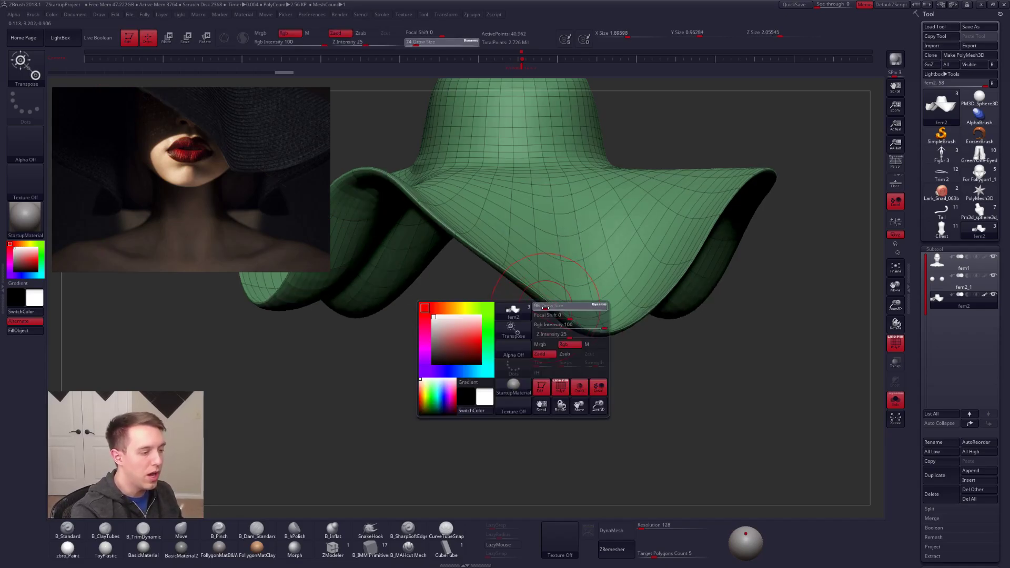
key(shift+f)
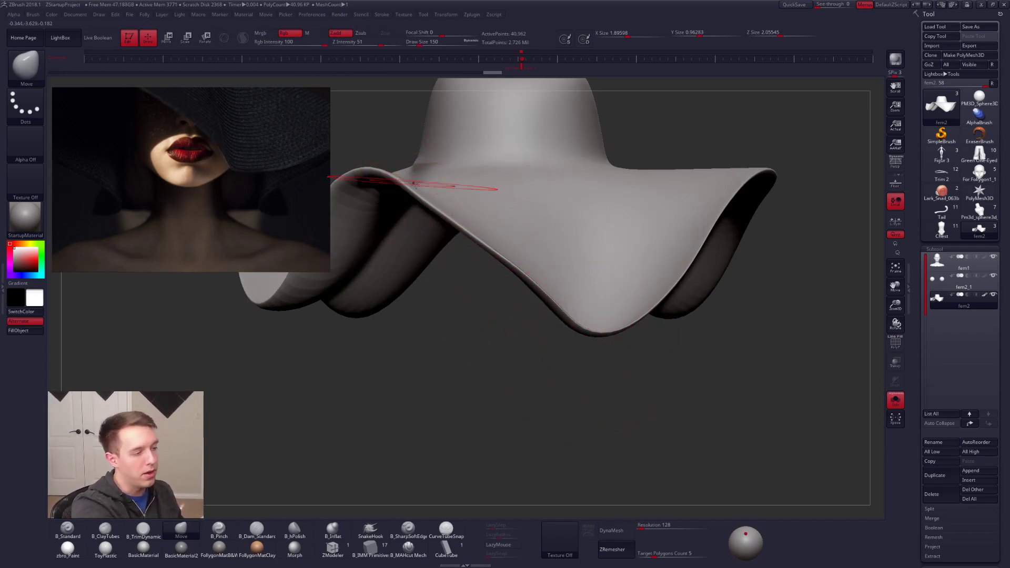
Step: Adjust the front brim's drooping tip with the Move brush at a Draw Size of 113
key(space)
drag(597, 323, 576, 379)
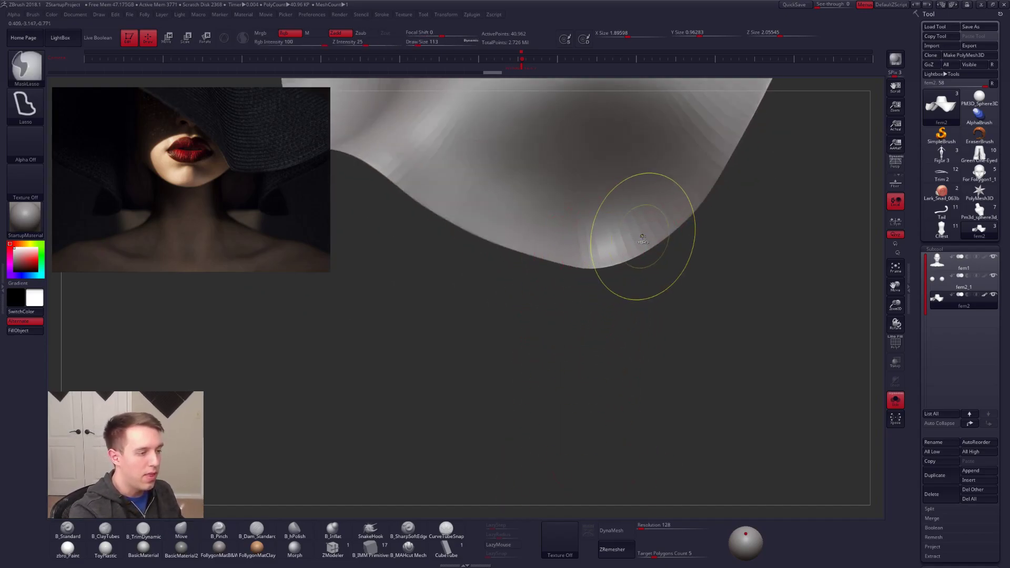
mouse_move(594, 237)
ctrl+mouse_down()
mouse_move(710, 169)
mouse_move(600, 218)
ctrl+mouse_up()
ctrl+click(610, 263)
ctrl+click(615, 286)
ctrl+click(613, 252)
drag(614, 327, 600, 286)
Step: Refine the front brim curve one subdivision level lower with Move brush Draw Sizes of 265 and 104
key(space)
drag(594, 242, 607, 247)
mouse_move(661, 278)
mouse_down()
mouse_move(779, 279)
mouse_move(758, 274)
mouse_up()
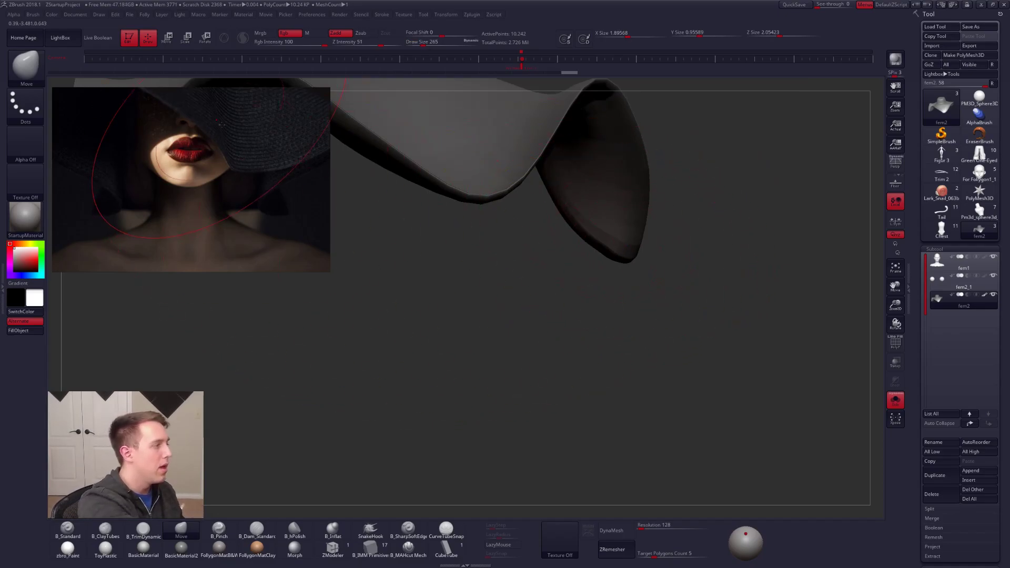
mouse_move(582, 307)
mouse_down()
mouse_move(605, 278)
mouse_move(600, 254)
mouse_up()
key(space)
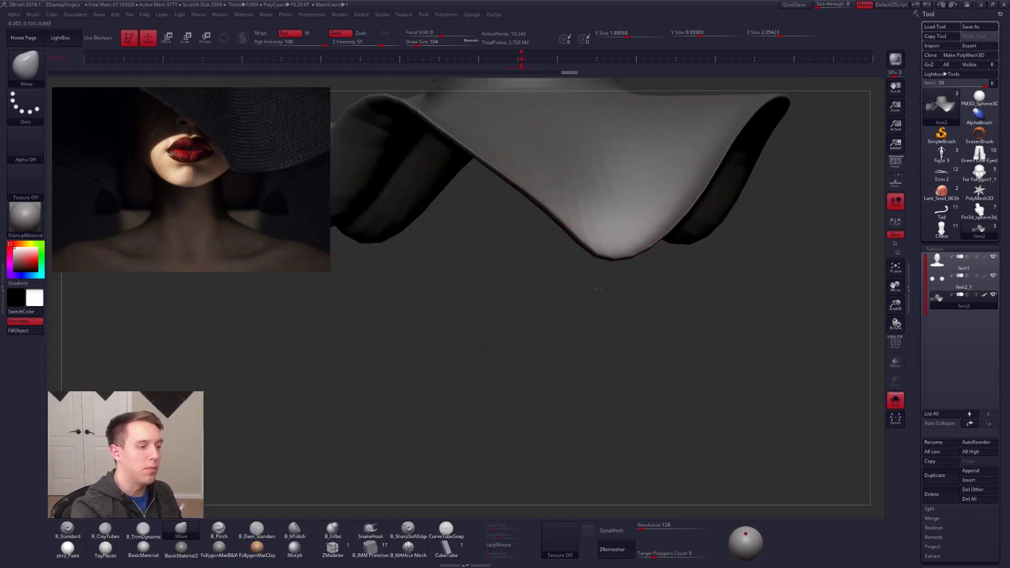
drag(599, 289, 576, 344)
right_drag(575, 320, 568, 358)
Step: Switch to the B_ClayTubes brush at the hat's highest subdivision level and set the Draw Size to 121
key(ctrl+2)
key(d)
drag(598, 265, 611, 277)
key(space)
drag(605, 281, 602, 273)
right_drag(599, 271, 585, 308)
key(space)
drag(585, 286, 587, 285)
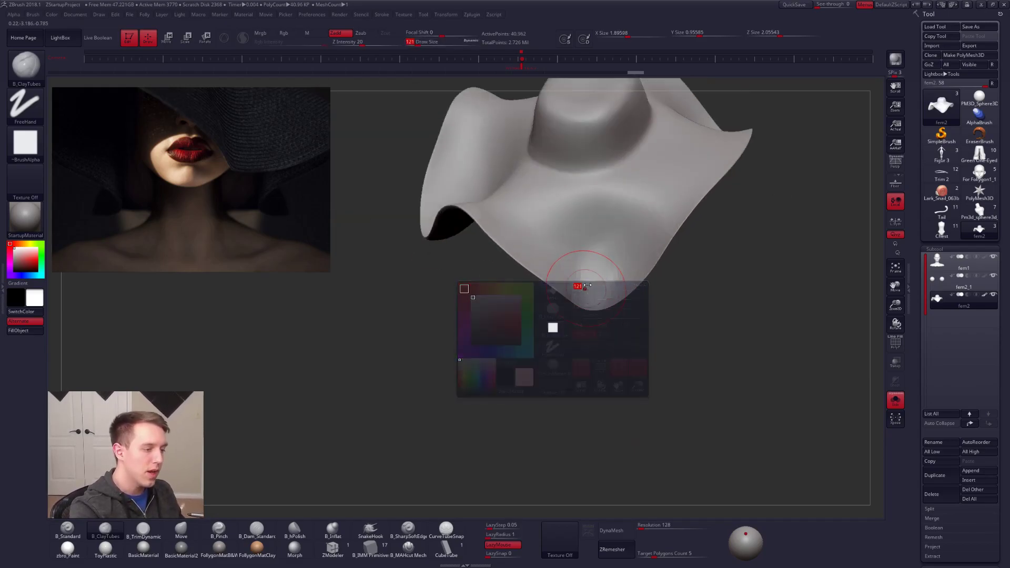
Step: Build up and smooth the upper surface of the front brim with B_ClayTubes at a Draw Size of 203
drag(583, 244, 585, 281)
key(space)
mouse_move(584, 279)
mouse_down()
mouse_move(569, 212)
mouse_move(658, 217)
mouse_up()
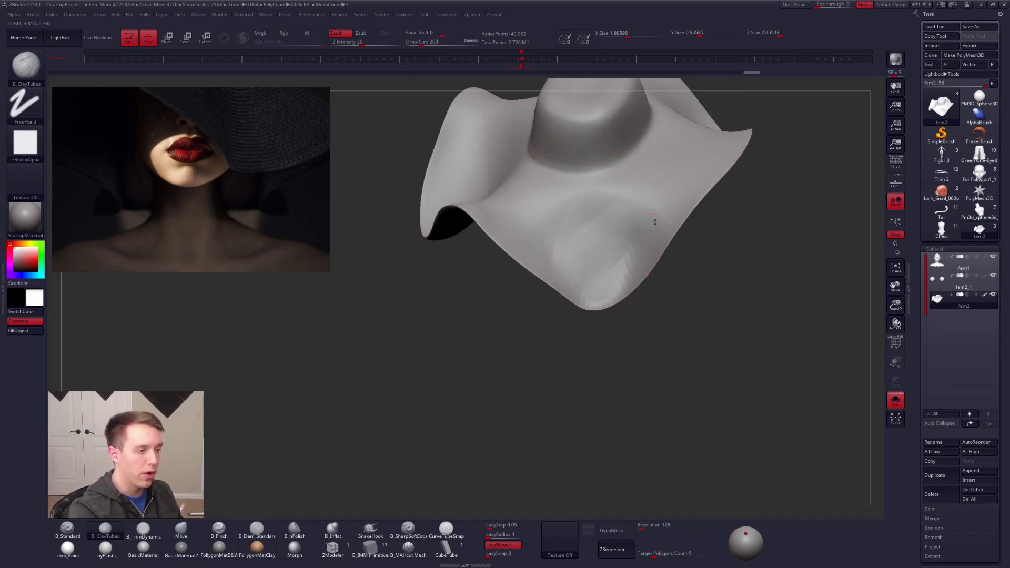
drag(606, 272, 598, 271)
alt+right_drag(589, 263, 609, 270)
shift+drag(570, 255, 499, 264)
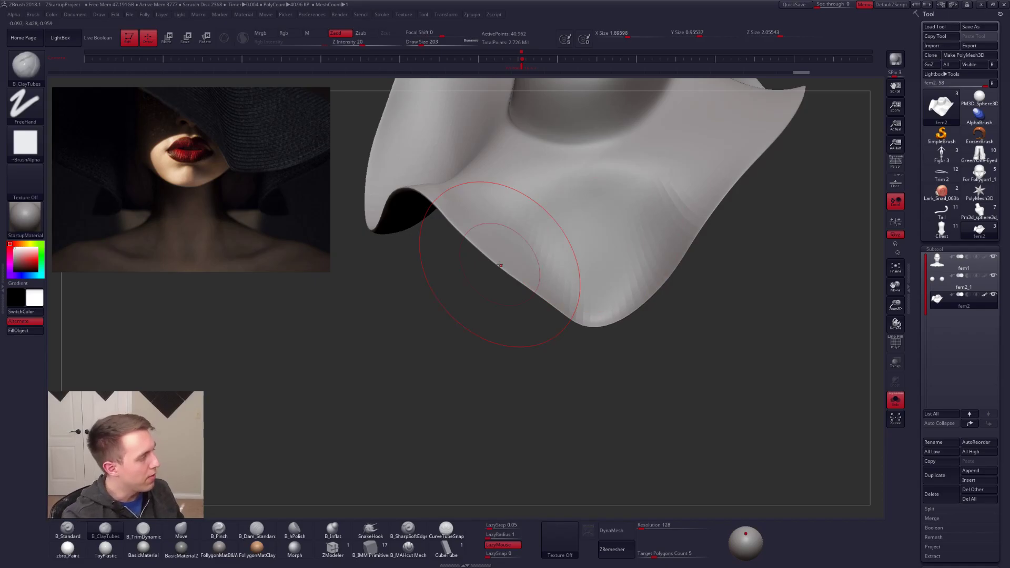
right_drag(578, 363, 601, 295)
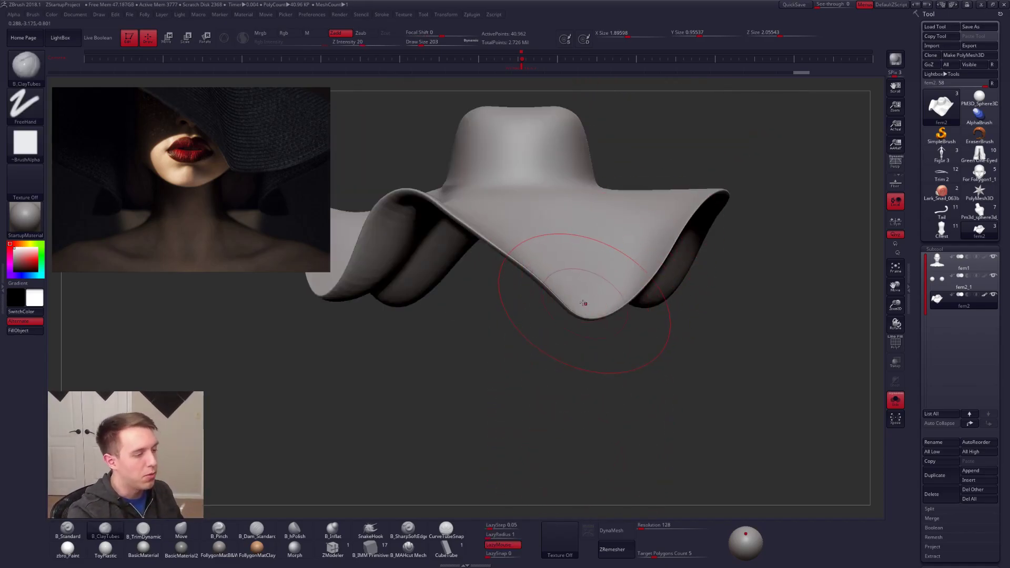
Step: Refine the front brim's surface and edge from several angles to even out the fold
mouse_move(561, 315)
right_down()
mouse_move(452, 310)
mouse_move(474, 363)
right_up()
drag(559, 269, 556, 170)
mouse_move(584, 306)
mouse_down()
mouse_move(578, 174)
mouse_move(627, 187)
mouse_up()
mouse_move(645, 295)
mouse_down()
mouse_move(631, 264)
mouse_move(637, 202)
mouse_up()
mouse_move(593, 303)
mouse_down()
mouse_move(592, 206)
mouse_move(620, 203)
mouse_up()
mouse_move(664, 295)
mouse_down()
mouse_move(695, 245)
mouse_move(623, 263)
mouse_move(586, 288)
mouse_up()
drag(521, 326, 532, 268)
alt+drag(531, 379, 505, 315)
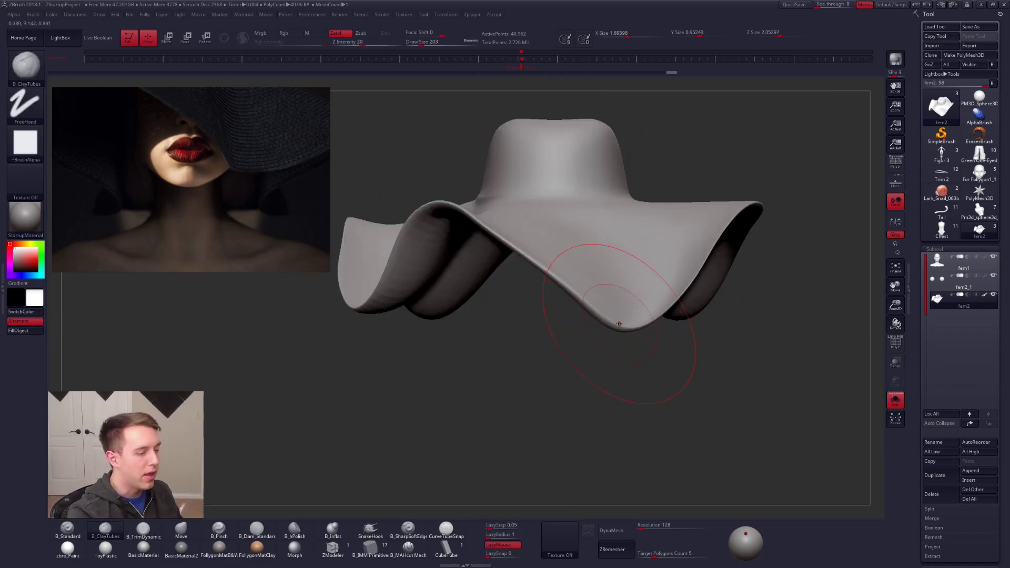
Step: Switch back to the Move brush and leave solo mode to show the hat on the bust
key(b)
key(m)
key(v)
alt+drag(639, 413, 631, 347)
key(alt+s)
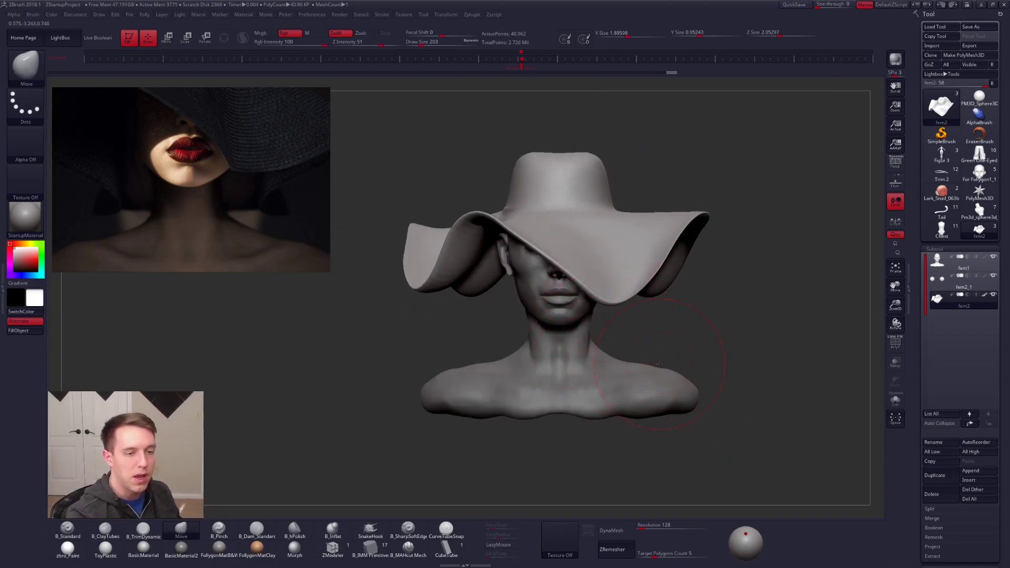
Step: Make the bust active with the hat hidden, turn on its painted colour, and view the head in profile
mouse_move(937, 307)
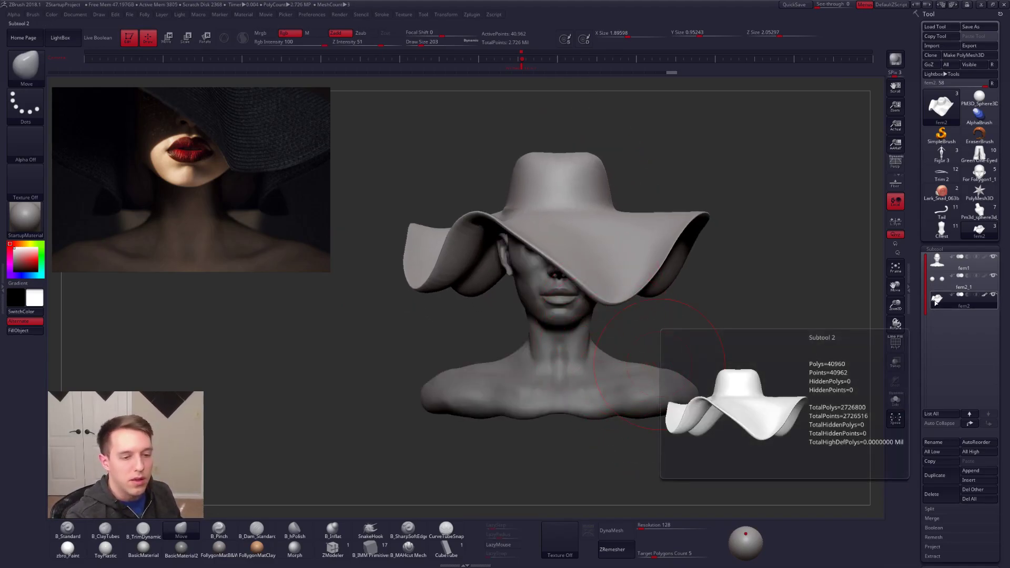
click(935, 270)
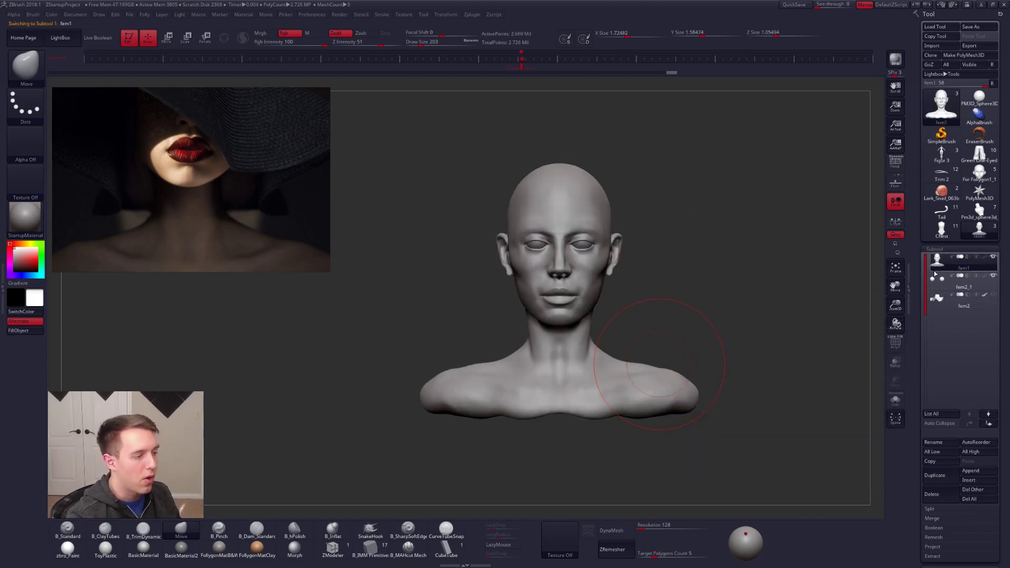
alt+drag(716, 328, 678, 356)
key(space)
drag(697, 305, 690, 306)
click(985, 258)
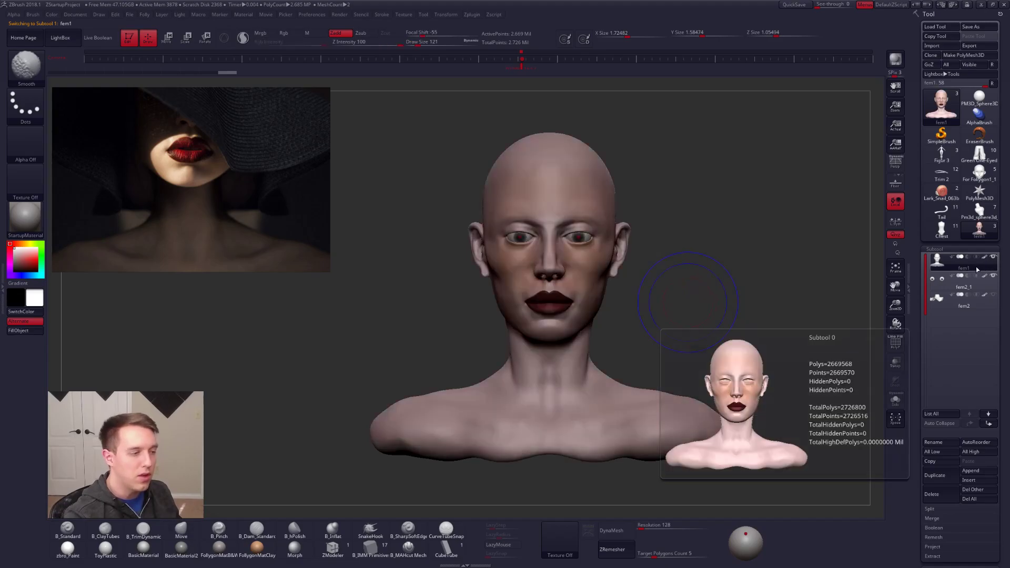
drag(783, 368, 815, 348)
alt+drag(745, 387, 847, 376)
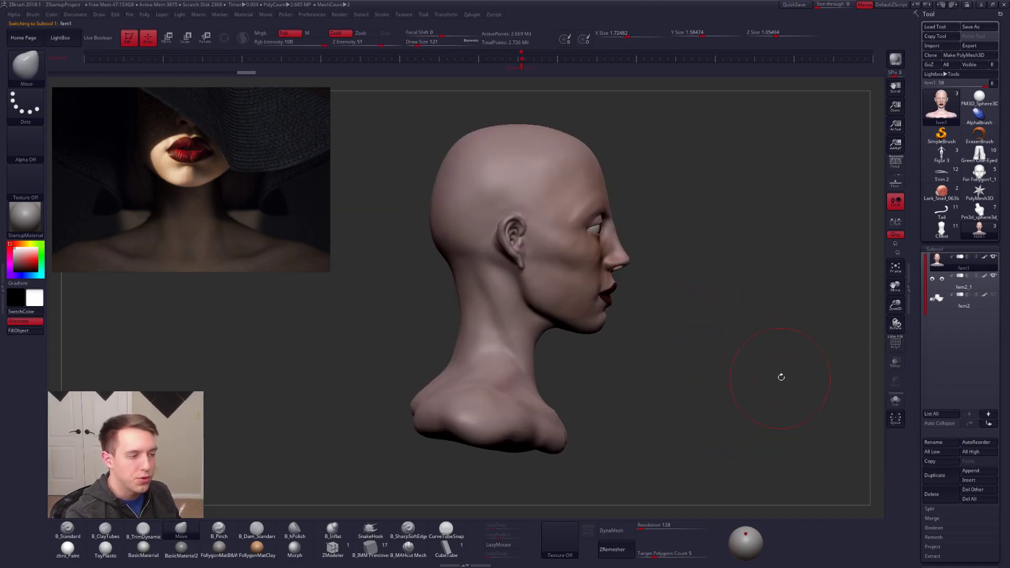
Step: Apply the zbro_Paint material and view the painted bust from the front
mouse_move(985, 261)
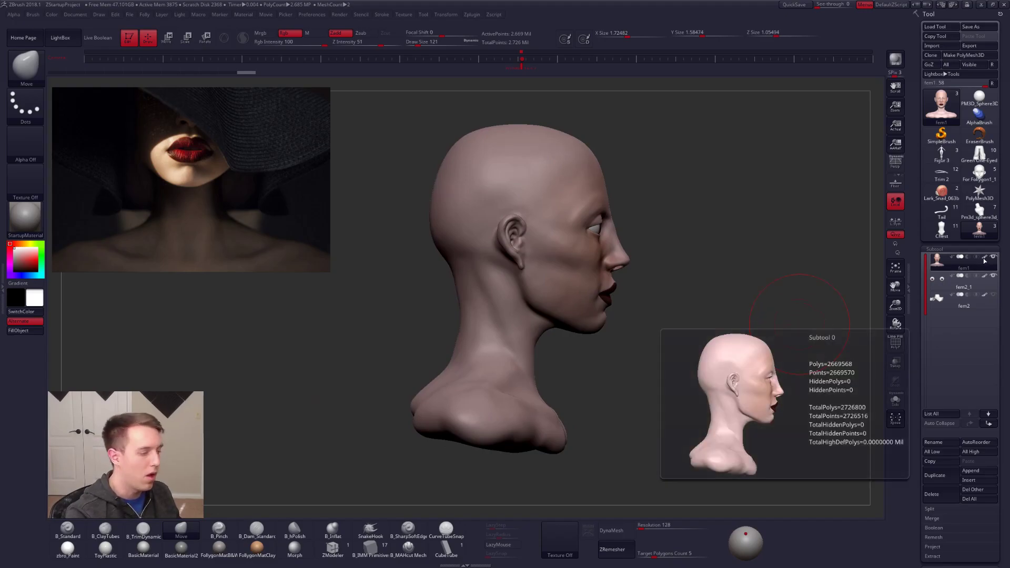
click(68, 550)
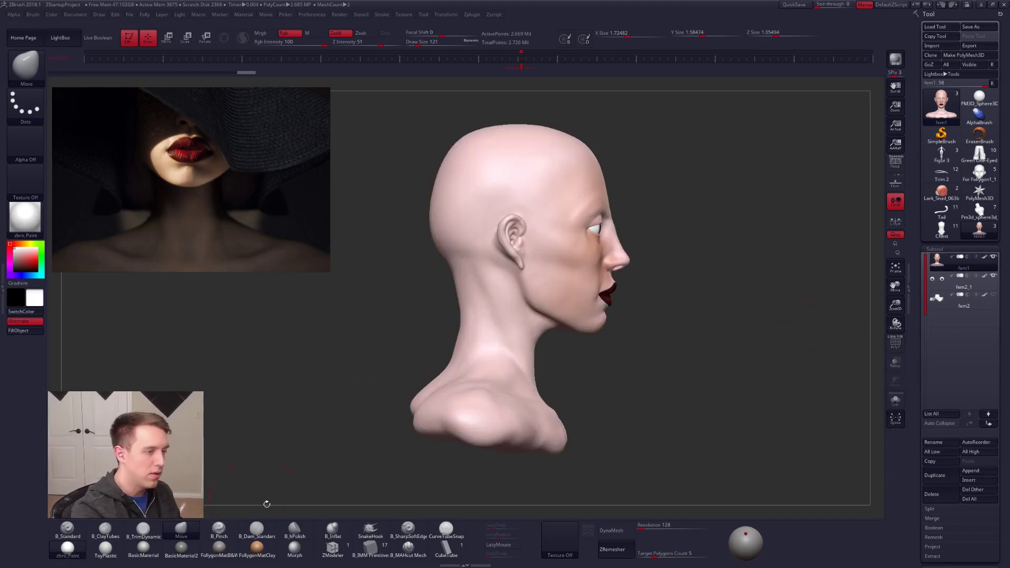
mouse_move(660, 438)
shift+mouse_down()
mouse_move(672, 417)
mouse_move(596, 389)
shift+mouse_up()
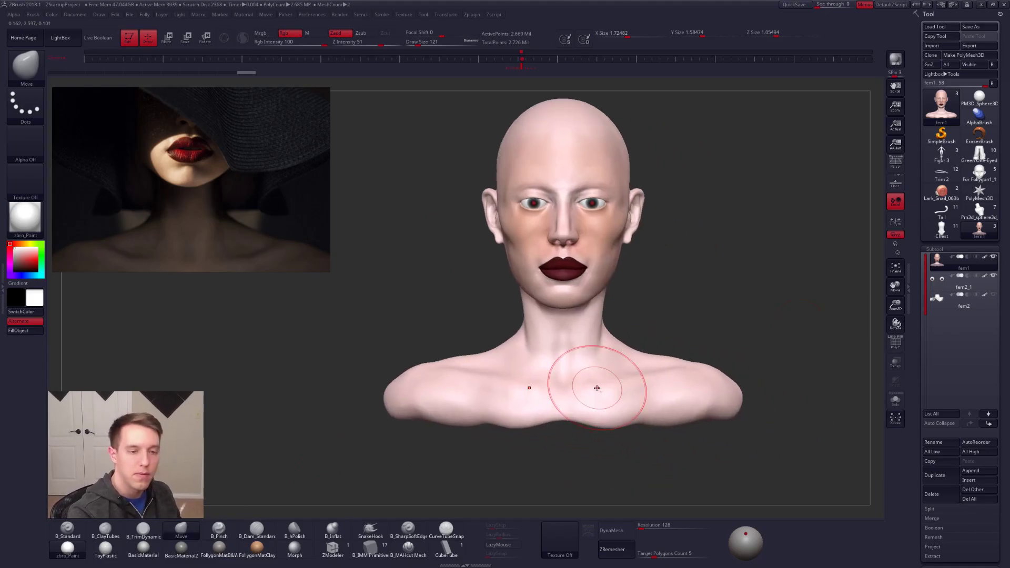
Step: Turn off the bust's painted colour, apply the FullygonMatB&W material, and set the Draw Size to 61 over the face
click(985, 257)
click(219, 548)
ctrl+right_drag(585, 279, 552, 321)
key(space)
drag(597, 269, 589, 269)
alt+right_drag(578, 306, 608, 335)
key(space)
drag(610, 334, 605, 333)
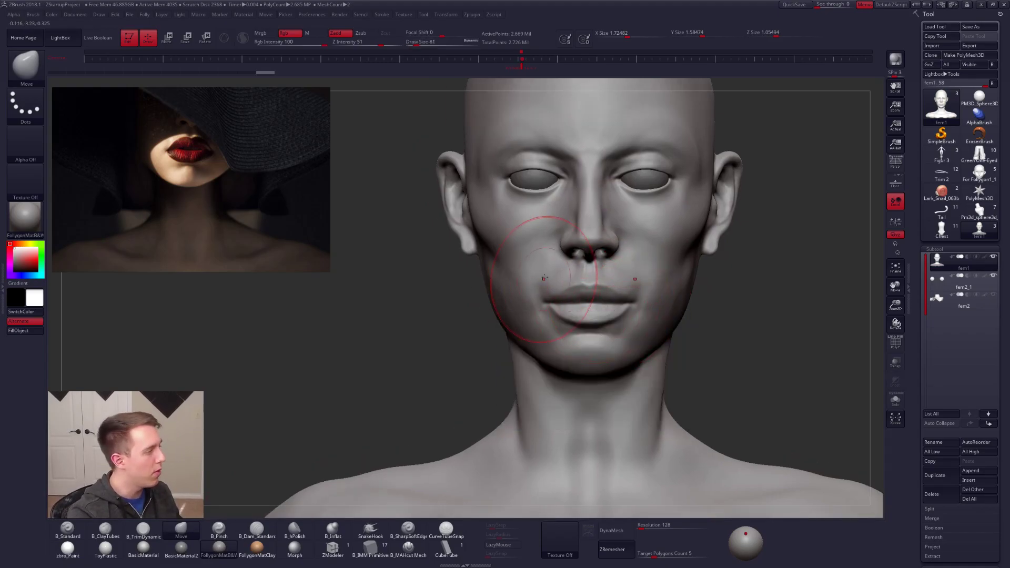
Step: Examine the mouth, chin and jaw against the reference photo while trying Move brush Draw Sizes of 43 and 61
key(space)
drag(605, 318, 593, 318)
mouse_move(619, 365)
alt+right_down()
mouse_move(620, 381)
mouse_move(600, 394)
alt+right_up()
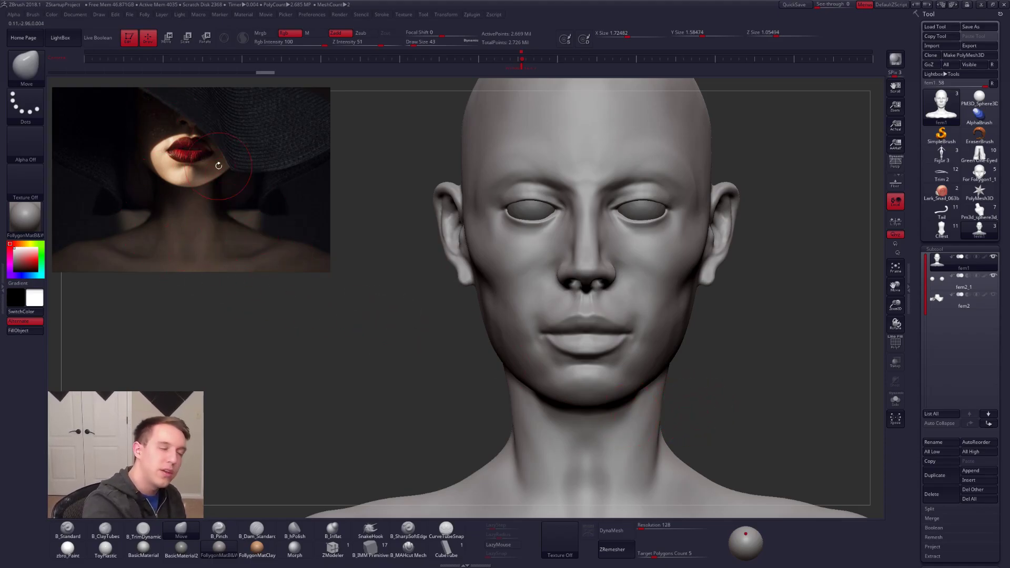
key(space)
mouse_move(631, 393)
mouse_down()
mouse_move(633, 383)
mouse_move(644, 396)
mouse_up()
mouse_move(643, 390)
right_down()
mouse_move(647, 353)
mouse_move(657, 371)
mouse_move(643, 354)
mouse_move(638, 421)
mouse_move(650, 392)
mouse_move(609, 381)
right_up()
key(space)
drag(607, 379, 610, 380)
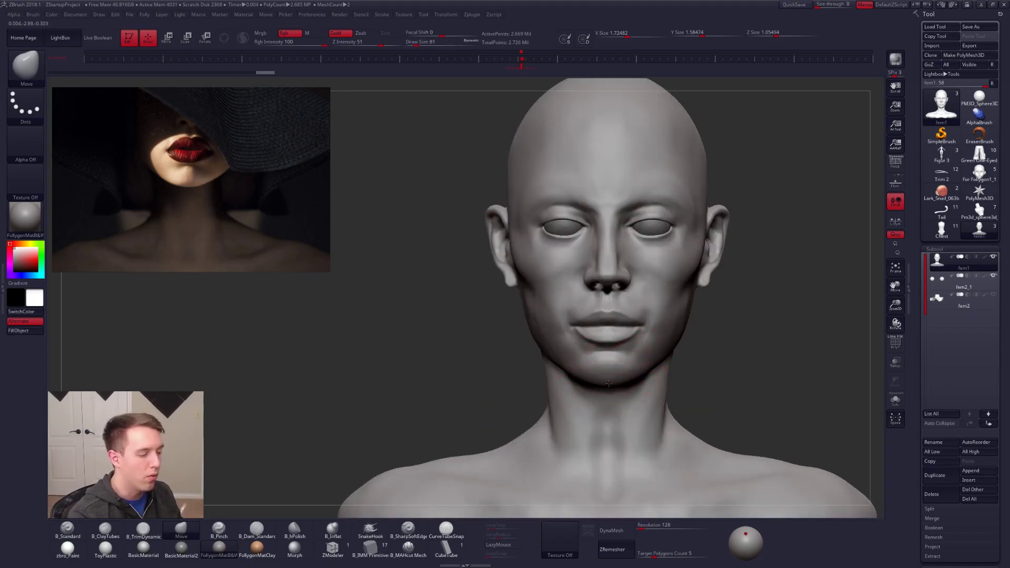
Step: Inspect the bust's polyframe, repeatedly reconstruct its lower subdivision levels, and view the coarsest level in plain grey
key(shift+f)
ctrl+right_drag(650, 363, 648, 381)
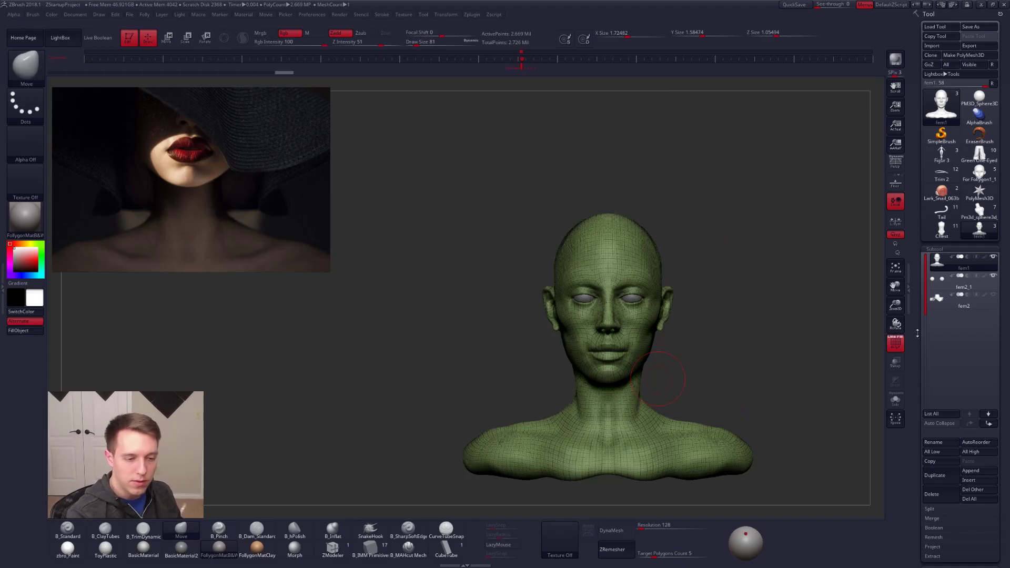
drag(921, 459, 922, 266)
click(940, 423)
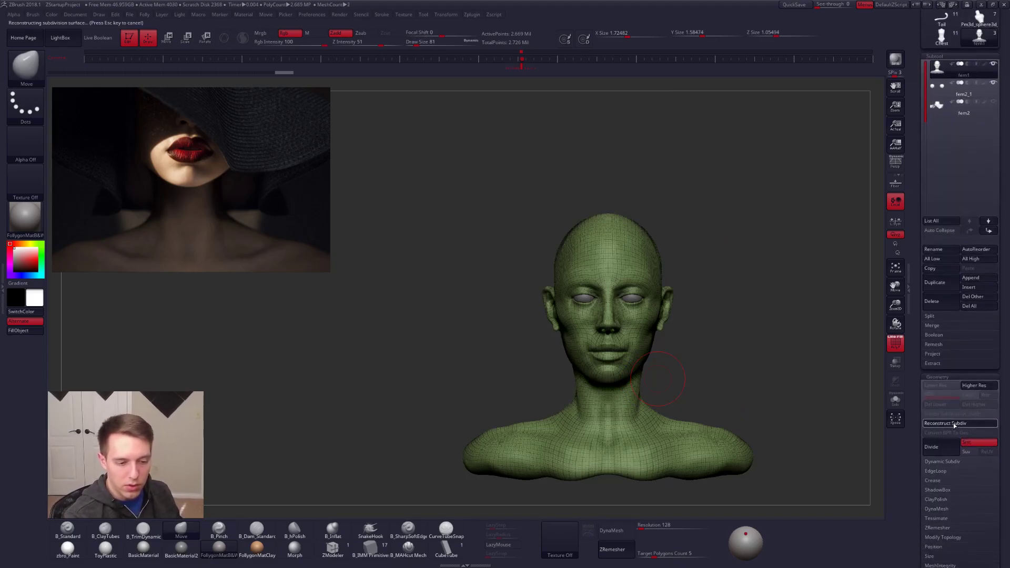
click(940, 423)
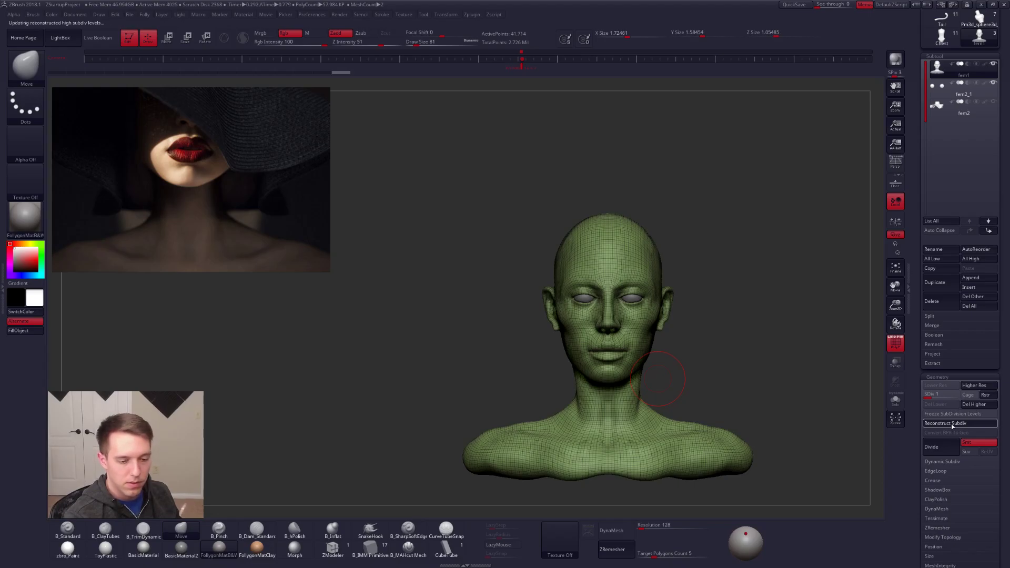
click(953, 425)
alt+drag(836, 401, 820, 387)
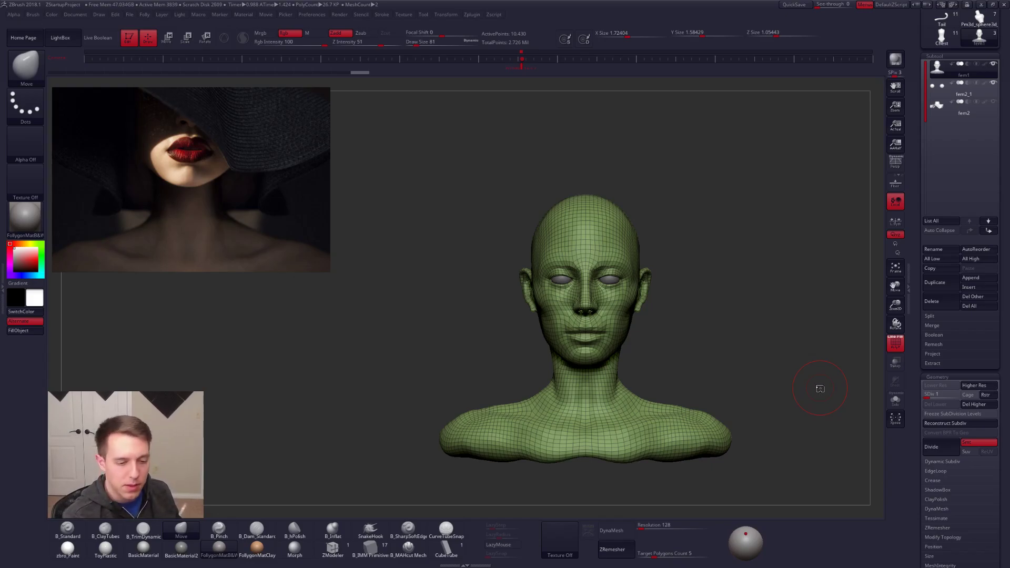
key(shift+f)
mouse_move(666, 339)
alt+mouse_down()
mouse_move(654, 312)
mouse_move(673, 320)
mouse_move(663, 327)
alt+mouse_up()
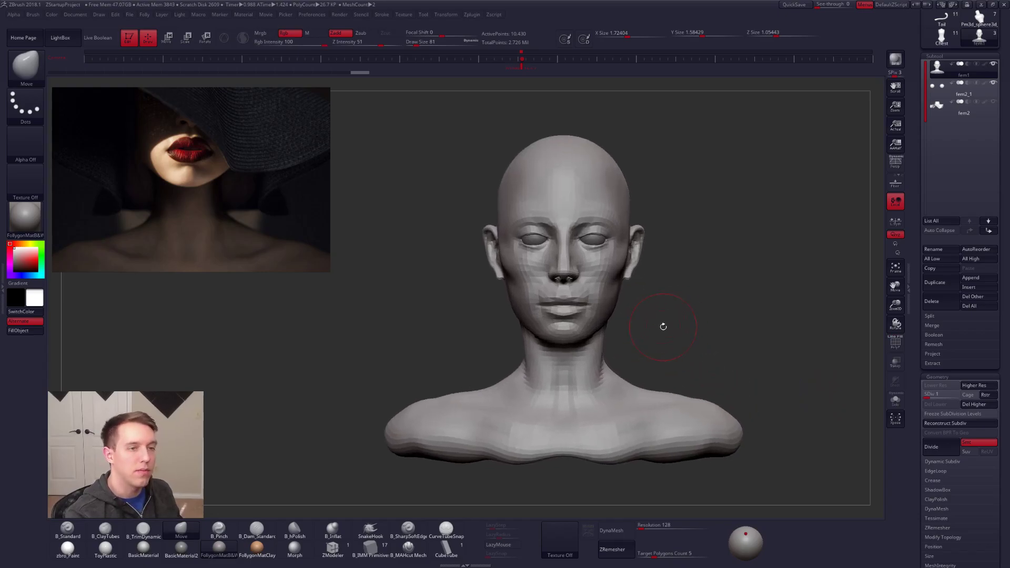
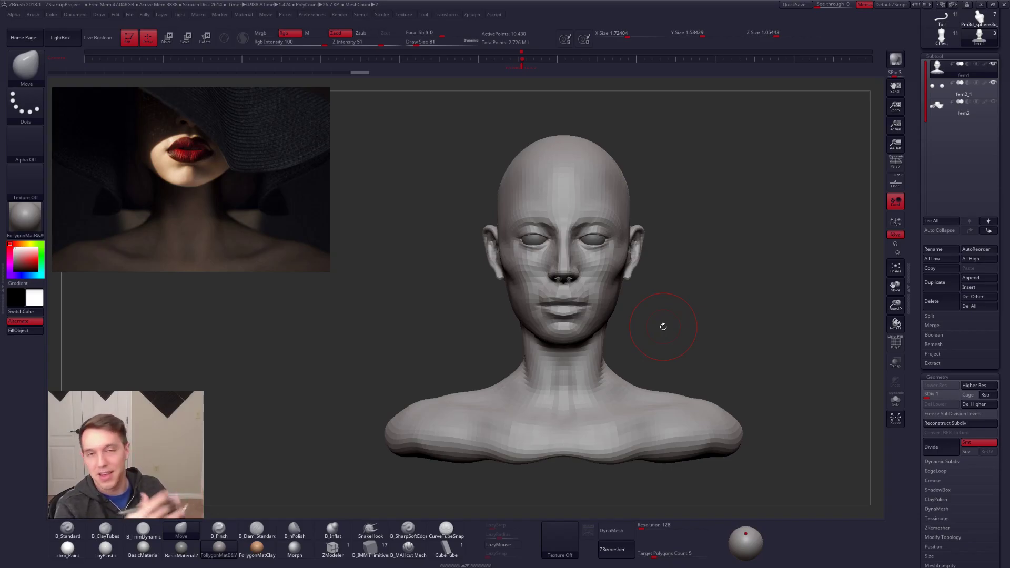
Step: Reshape the jaw from below on the coarsest subdivision level with the Move brush at Draw Size 104
drag(916, 195, 915, 389)
mouse_move(598, 289)
right_down()
mouse_move(578, 263)
mouse_move(587, 305)
mouse_move(568, 389)
right_up()
key(space)
drag(597, 356, 600, 356)
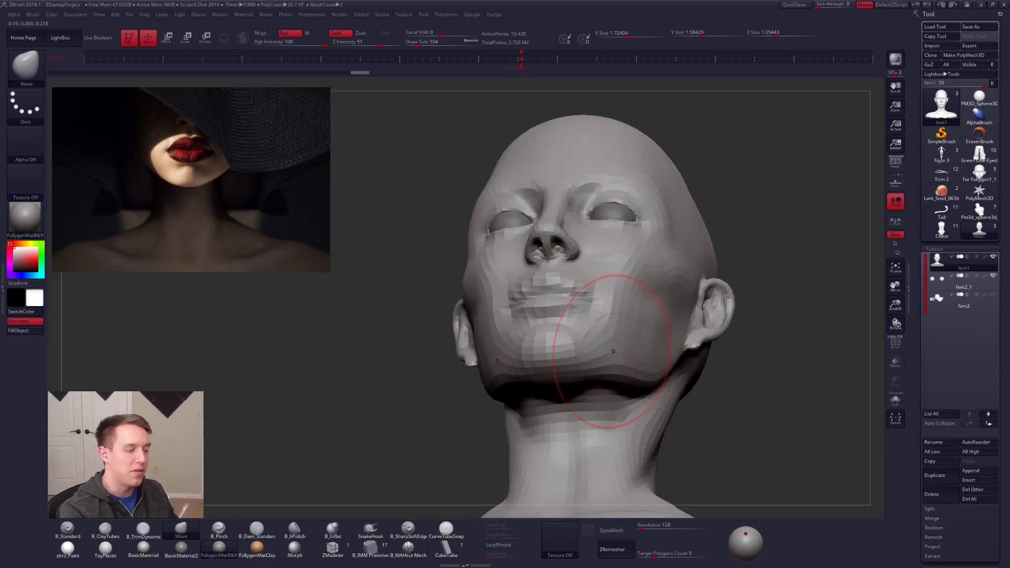
mouse_move(570, 408)
right_down()
mouse_move(614, 367)
mouse_move(607, 355)
right_up()
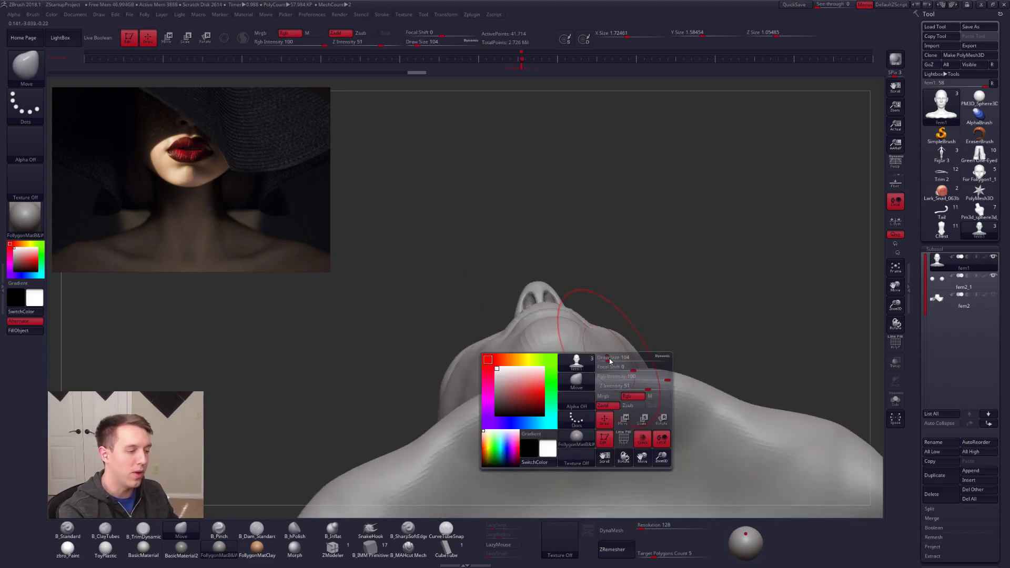
Step: Adjust the underside of the jaw from beneath the head with the Move brush at Draw Size 67
key(space)
drag(605, 356, 602, 357)
right_drag(603, 357, 608, 371)
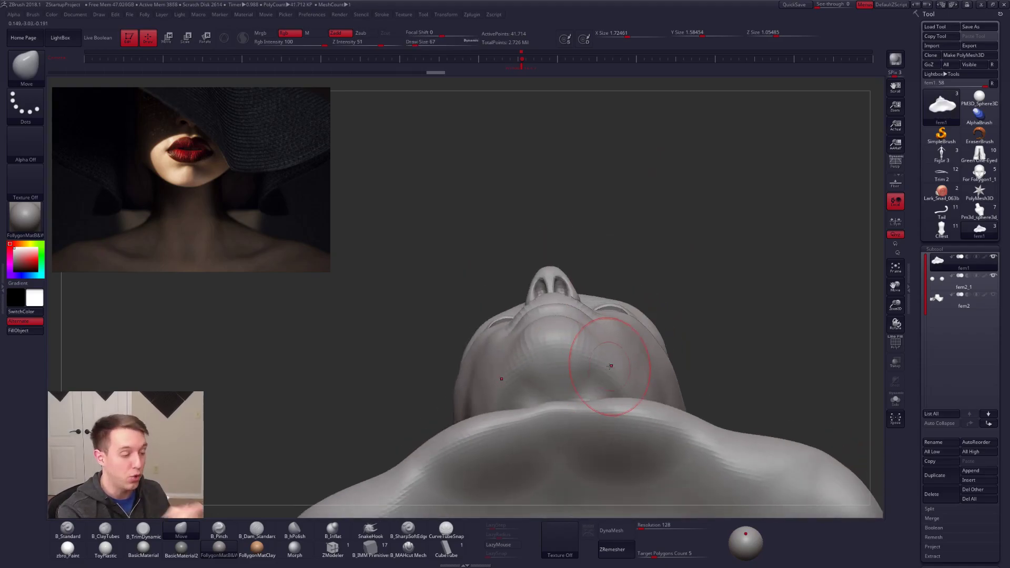
right_drag(601, 385, 576, 339)
Step: Reshape the chin and jawline from the side and front with Move brush Draw Sizes of 91 and 121
key(space)
drag(577, 339, 579, 339)
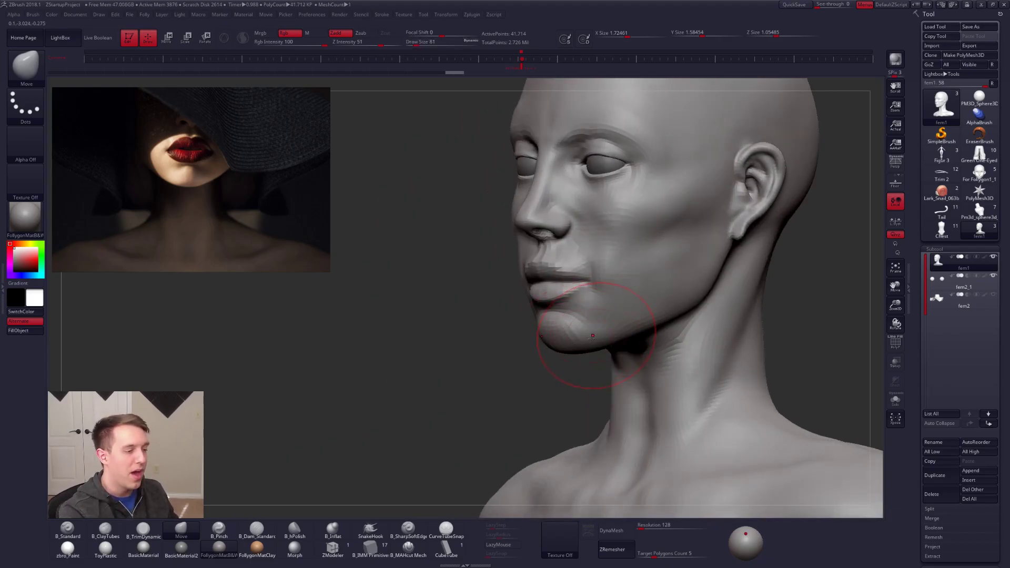
right_drag(594, 338, 612, 338)
key(space)
drag(619, 335, 622, 335)
mouse_move(629, 330)
right_down()
mouse_move(579, 336)
mouse_move(606, 364)
right_up()
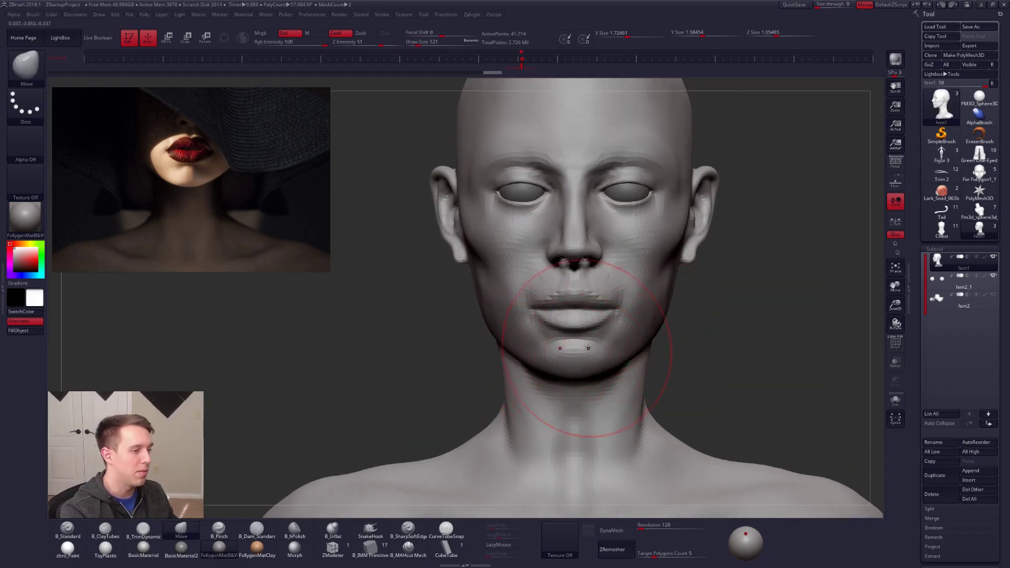
Step: Adjust the area around the mouth corners and lower lip with the Move brush at Draw Size 29
key(space)
drag(592, 331, 587, 330)
mouse_move(587, 330)
alt+right_down()
mouse_move(602, 352)
mouse_move(593, 363)
alt+right_up()
drag(593, 363, 585, 385)
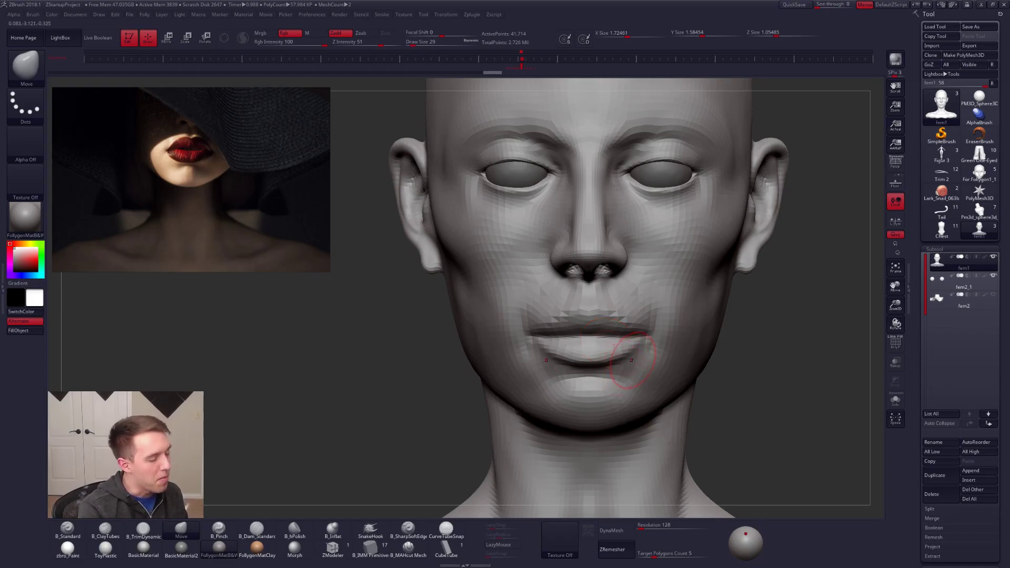
Step: Mask the head except the lower face with a lasso mask on a higher subdivision level, inverting and softening it
key(d)
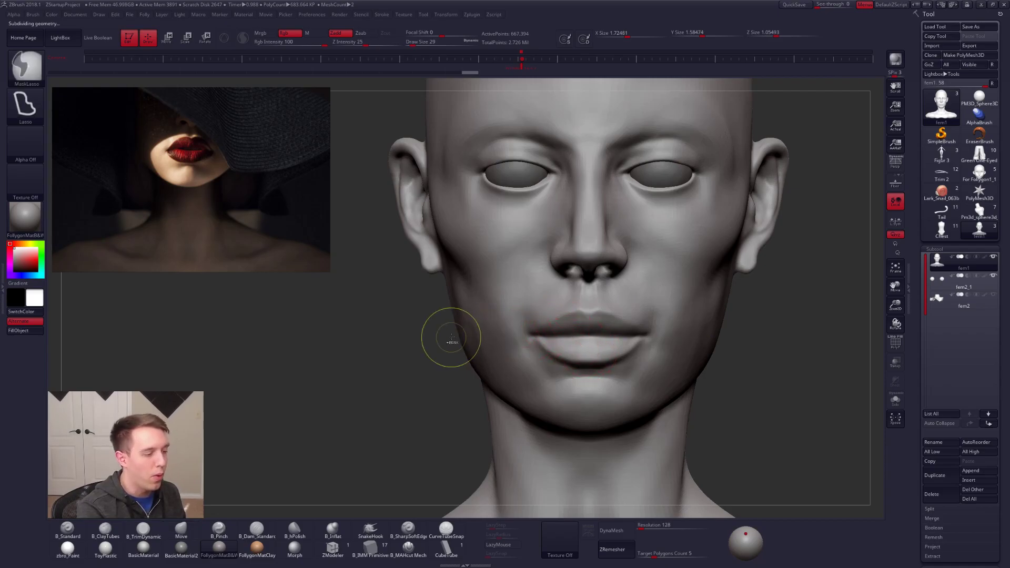
mouse_move(447, 342)
ctrl+mouse_down()
mouse_move(796, 371)
mouse_move(807, 335)
ctrl+mouse_up()
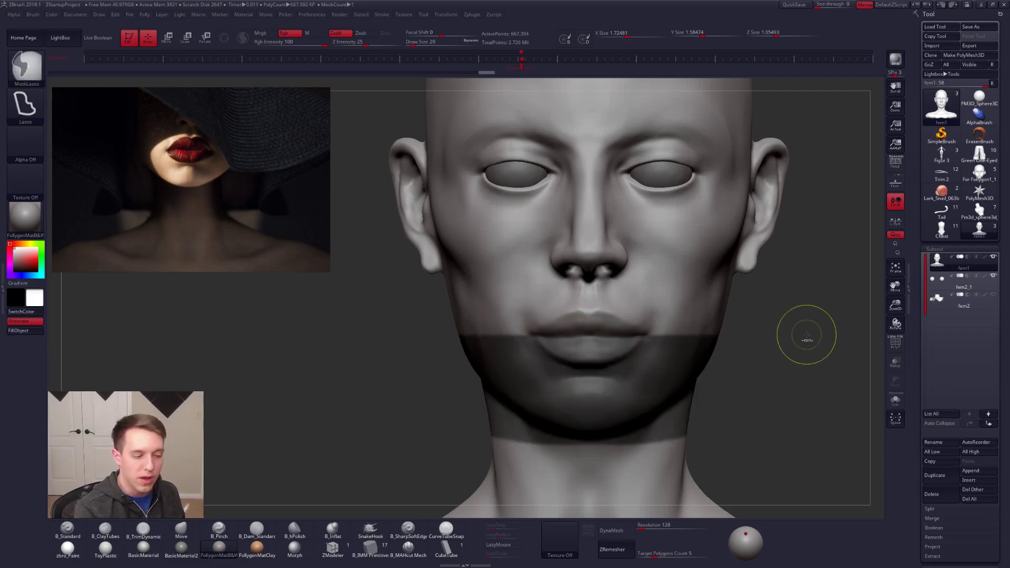
ctrl+click(738, 360)
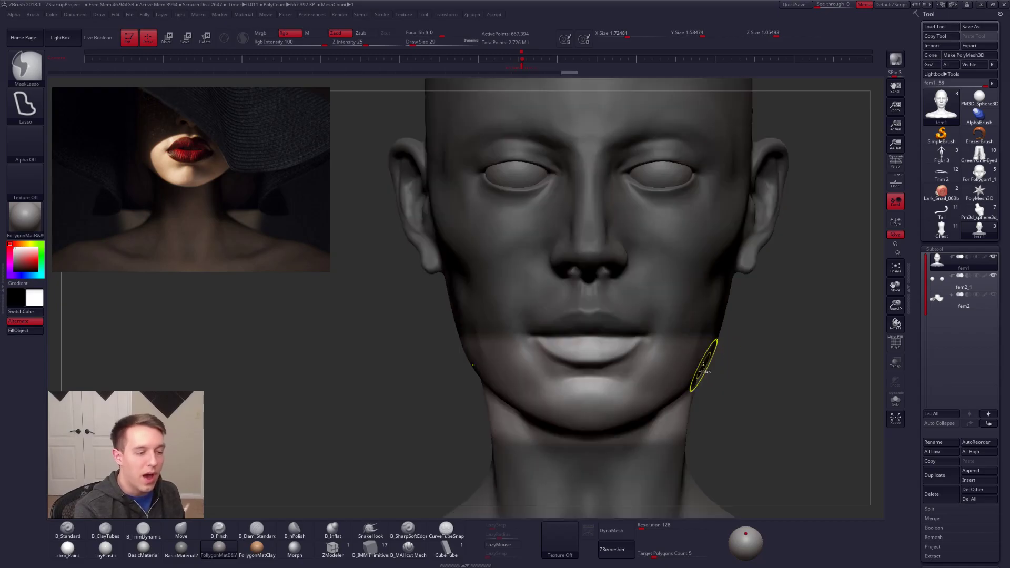
key(shift+d)
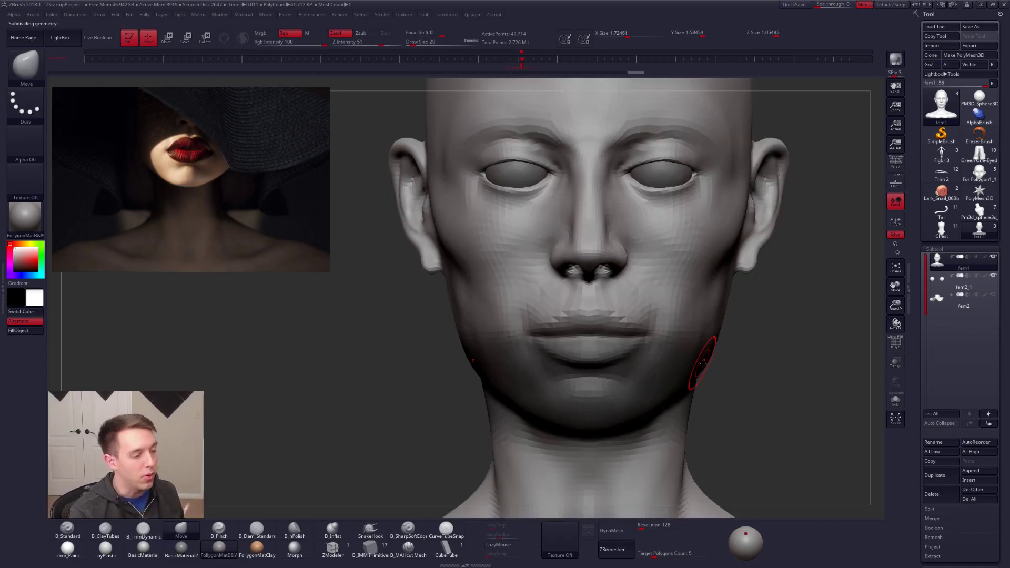
Step: Raise the bust to its highest subdivision level and reshape the upper lip with the Move brush at Draw Size 29
key(d)
key(d)
key(d)
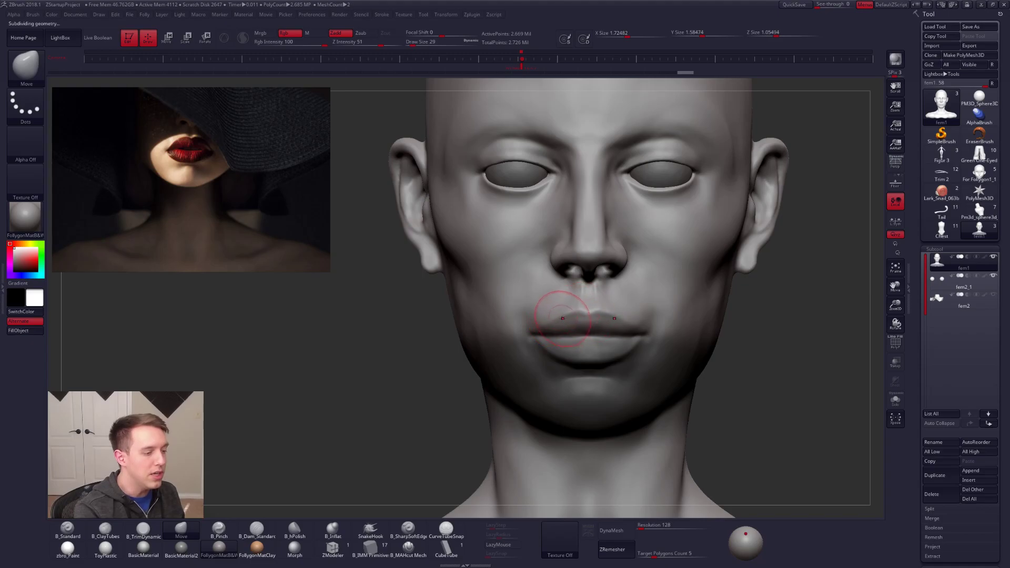
drag(556, 323, 532, 327)
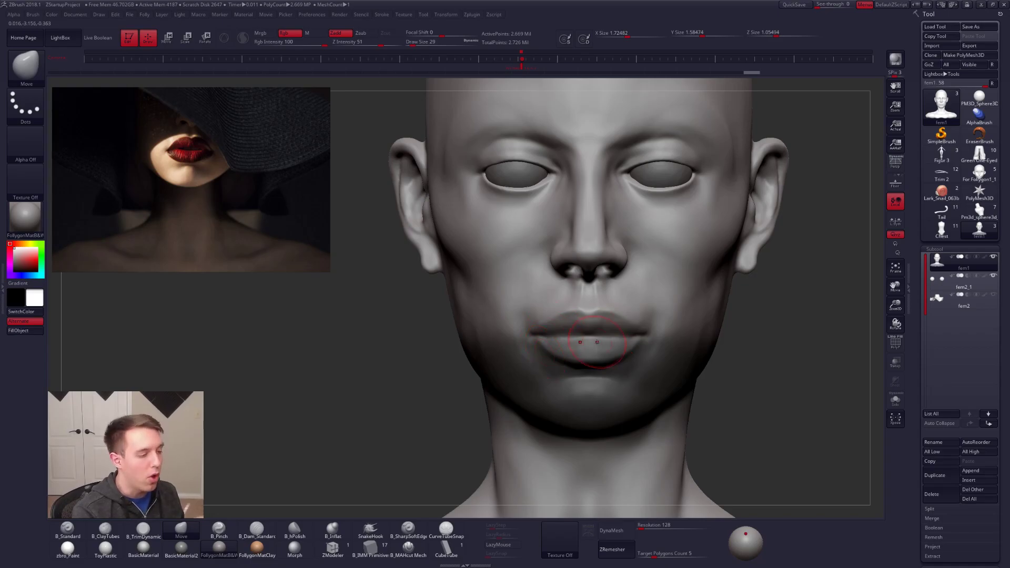
Step: Try refining the middle of the lips with the B_Standard brush at Draw Size 12, and undo the last strokes
ctrl+drag(767, 361, 777, 369)
mouse_move(590, 349)
right_down()
mouse_move(615, 350)
mouse_move(610, 386)
right_up()
key(space)
mouse_move(578, 343)
mouse_down()
mouse_move(518, 346)
mouse_move(602, 344)
mouse_up()
key(1)
key(space)
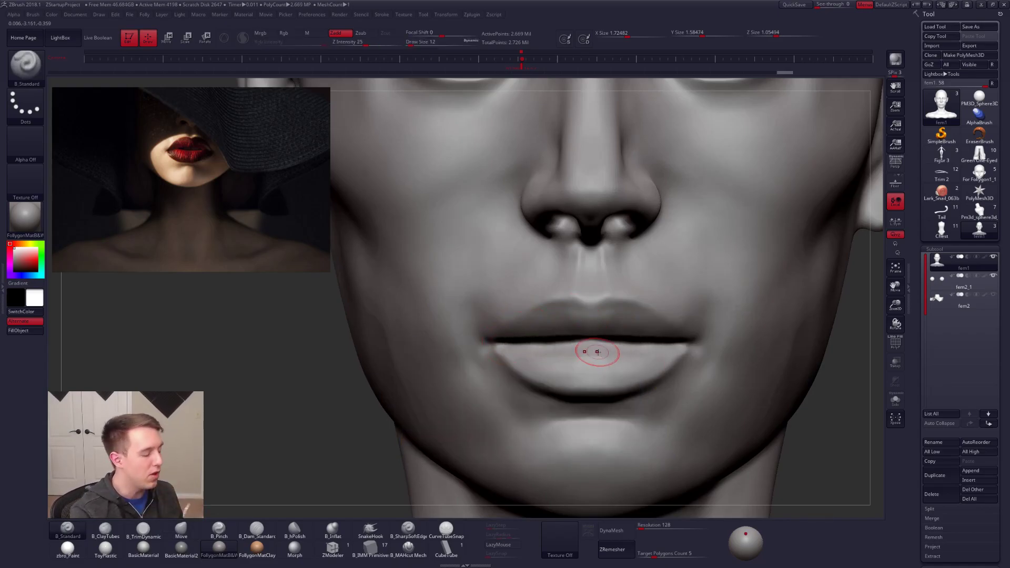
key(ctrl+z)
key(f)
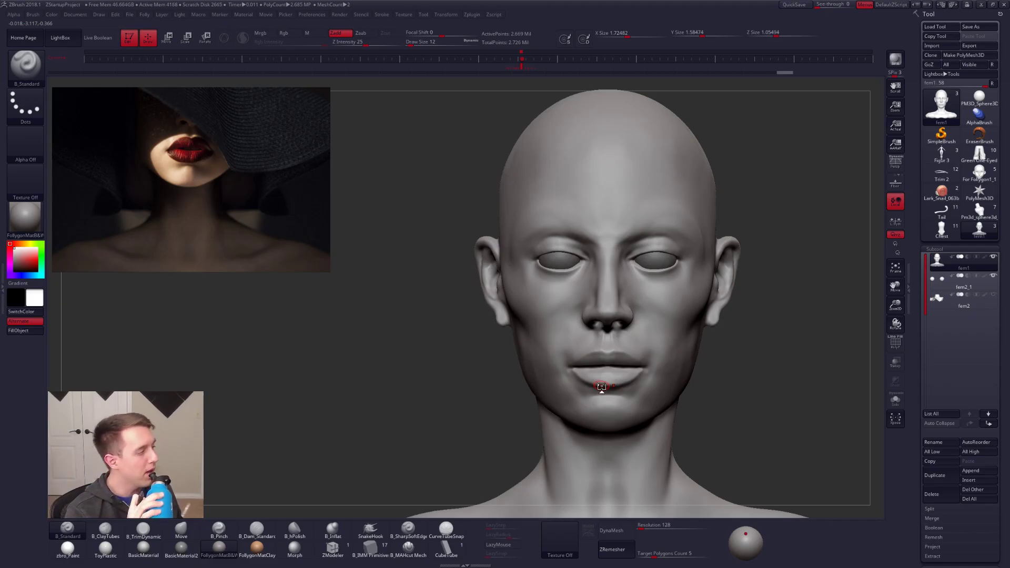
key(ctrl+z)
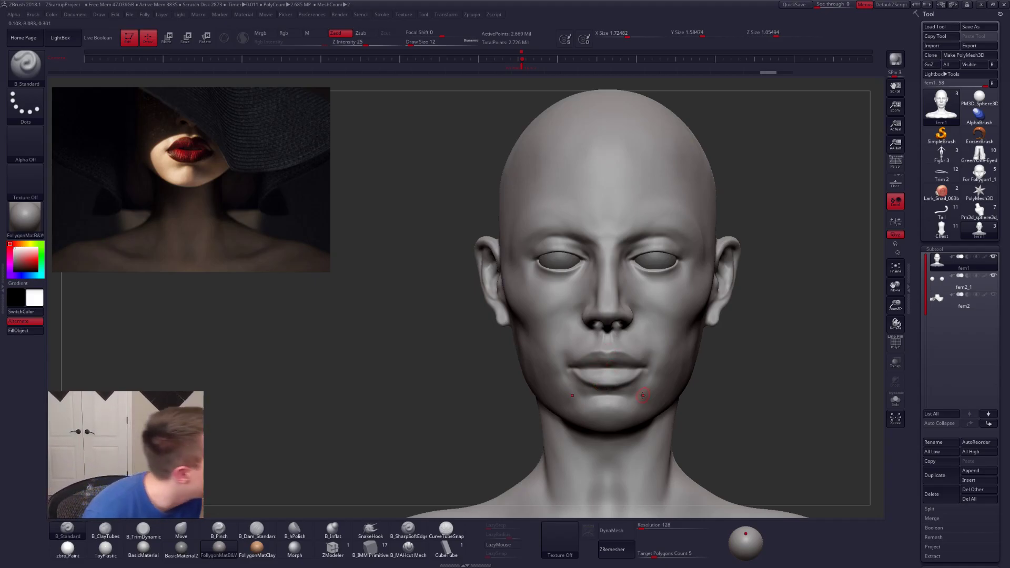
Step: Reselect the Move brush and adjust the mouth and lower lip at Draw Size 29
mouse_move(610, 372)
alt+right_down()
mouse_move(606, 311)
mouse_move(616, 342)
alt+right_up()
key(b)
key(m)
key(v)
key(space)
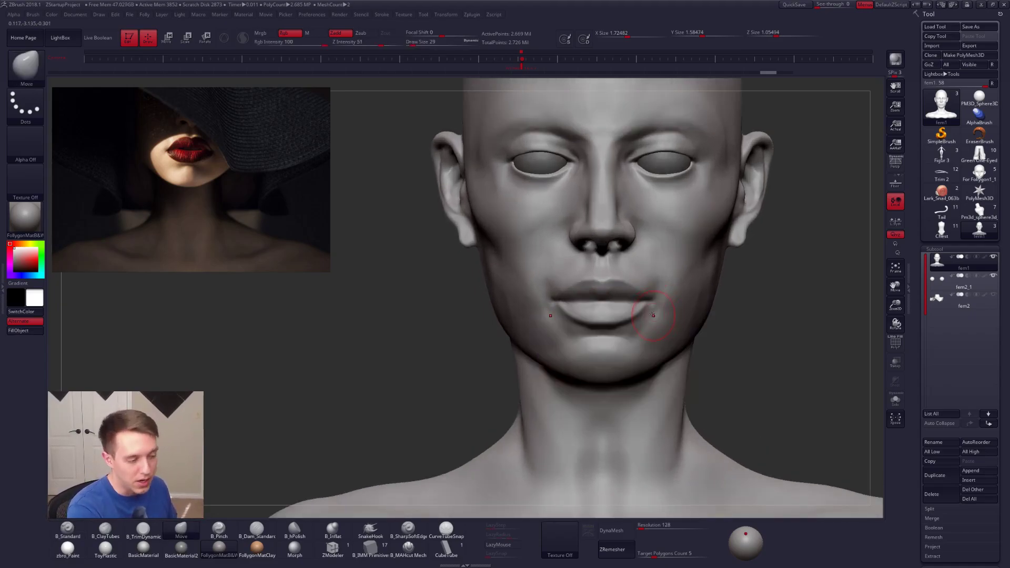
drag(607, 324, 608, 328)
Step: Make the lower and upper lips fuller with the Move brush at Draw Size 38
key(space)
click(625, 323)
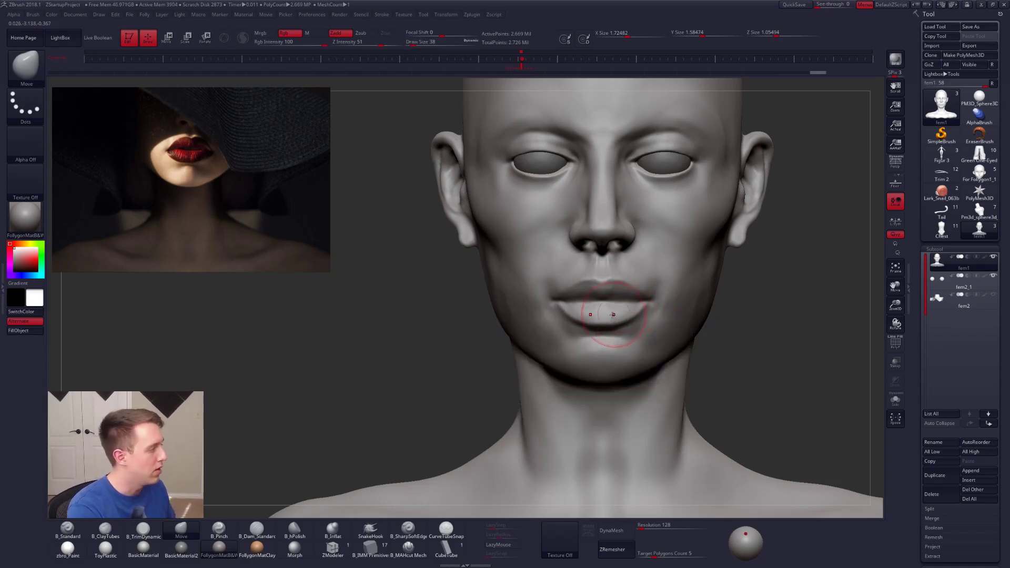
drag(606, 323, 605, 321)
drag(579, 285, 581, 280)
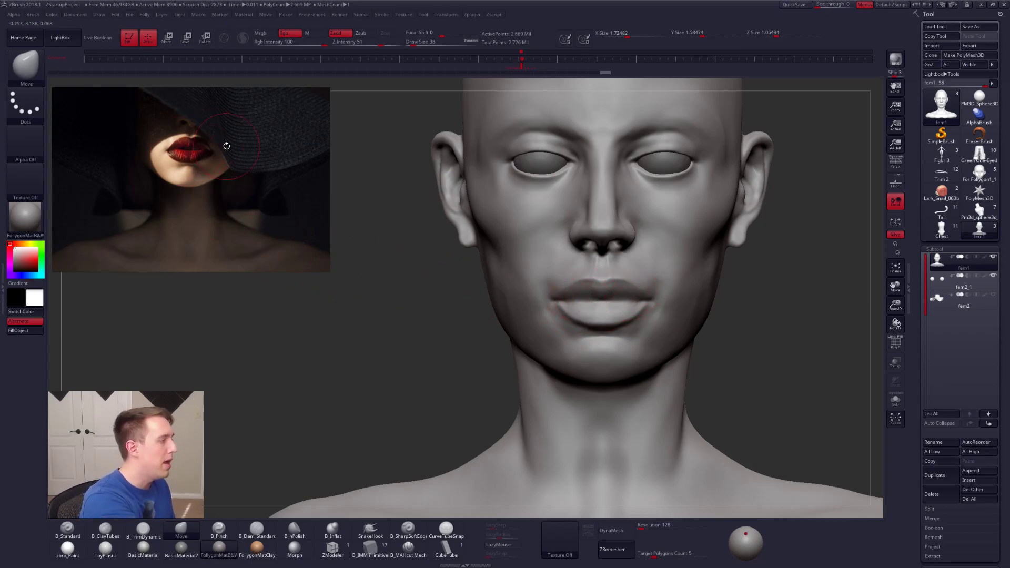
Step: Try moving the upper lip's centre with the Move brush at Draw Size 61, and undo the stroke
key(space)
drag(601, 284, 604, 284)
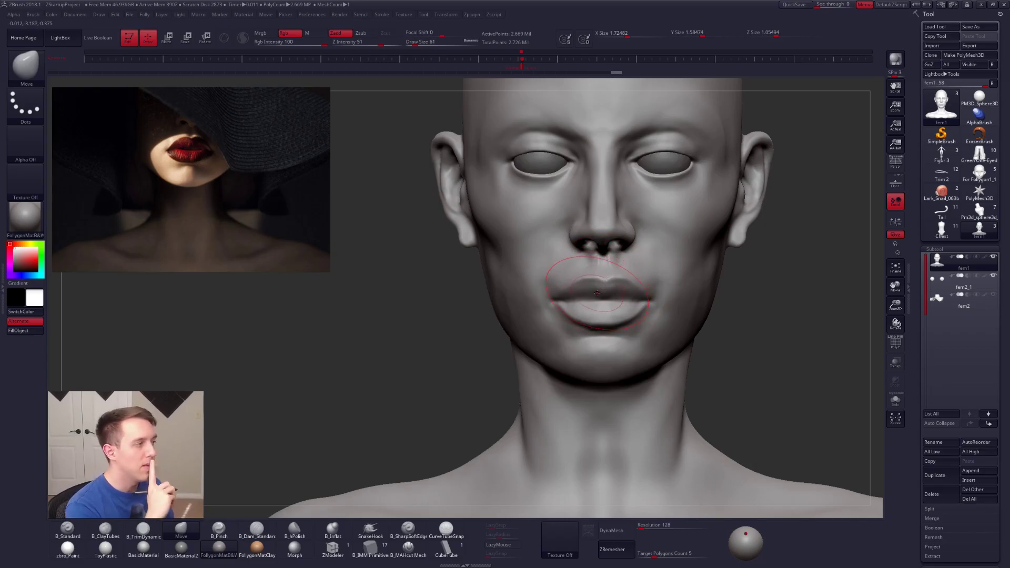
key(ctrl+z)
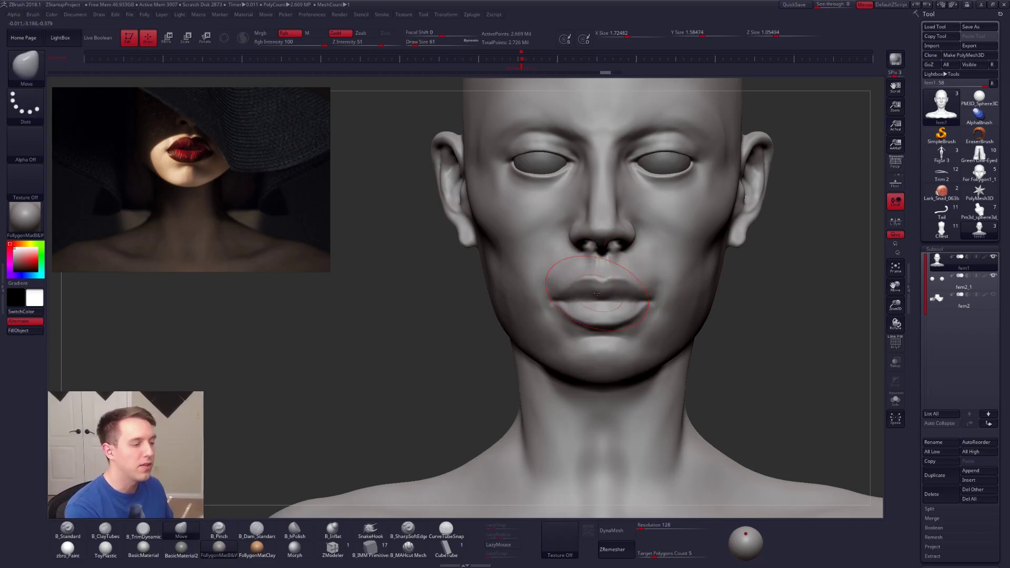
Step: Try reshaping the area below the lower lip at Draw Size 49 from a slightly turned view, and undo it
right_drag(615, 336, 633, 336)
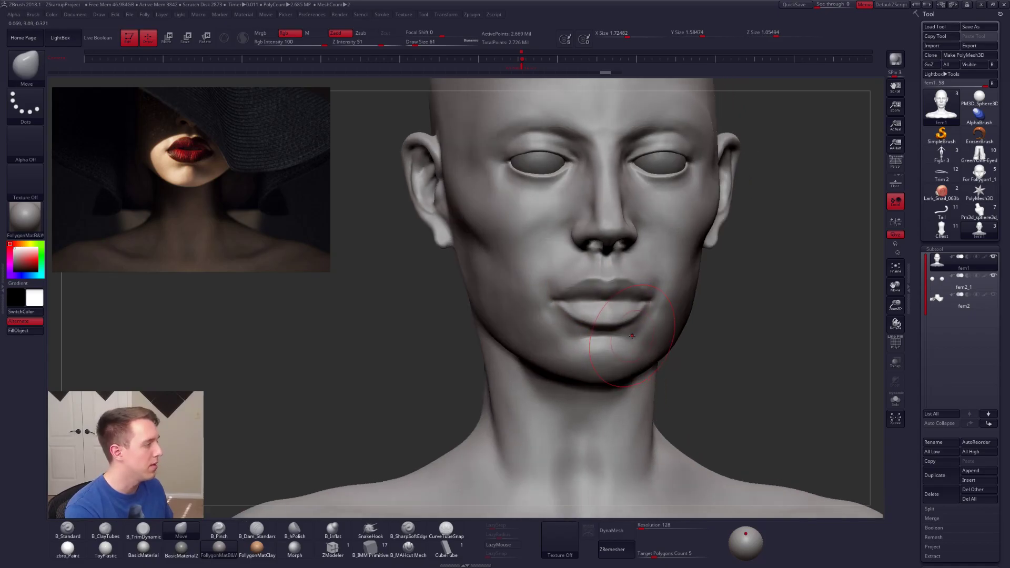
key(space)
drag(581, 325, 580, 326)
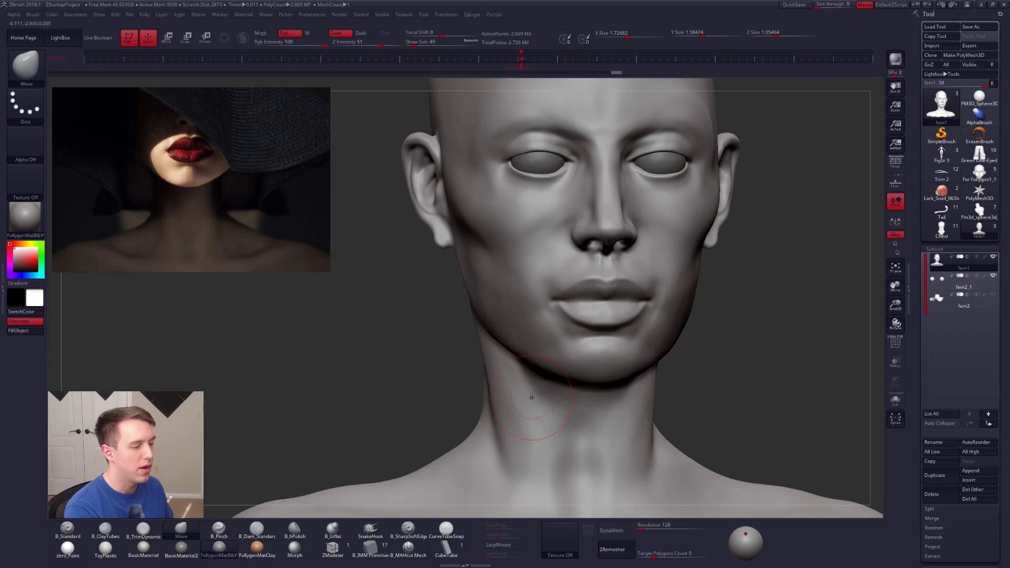
key(ctrl+z)
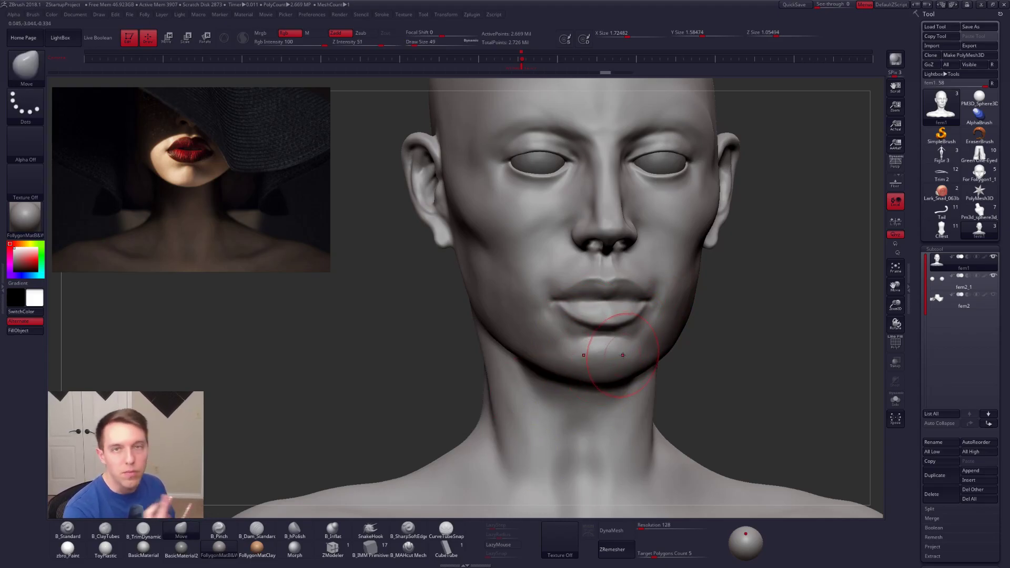
Step: Try nudging the area under the nose in profile at Draw Size 33, and lasso-mask the upper lip
right_drag(607, 312, 736, 311)
right_click(618, 258)
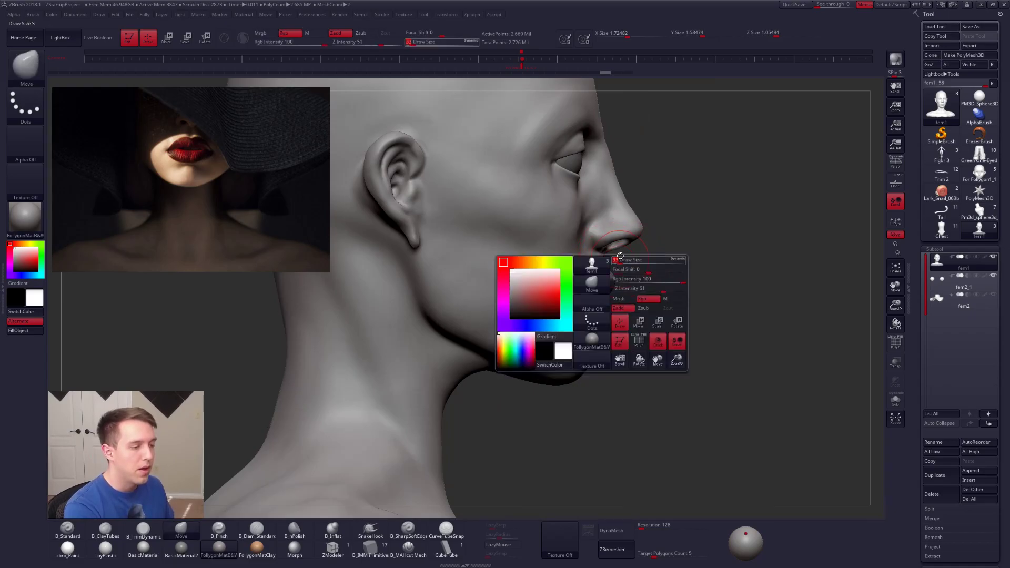
ctrl+right_drag(616, 255, 607, 277)
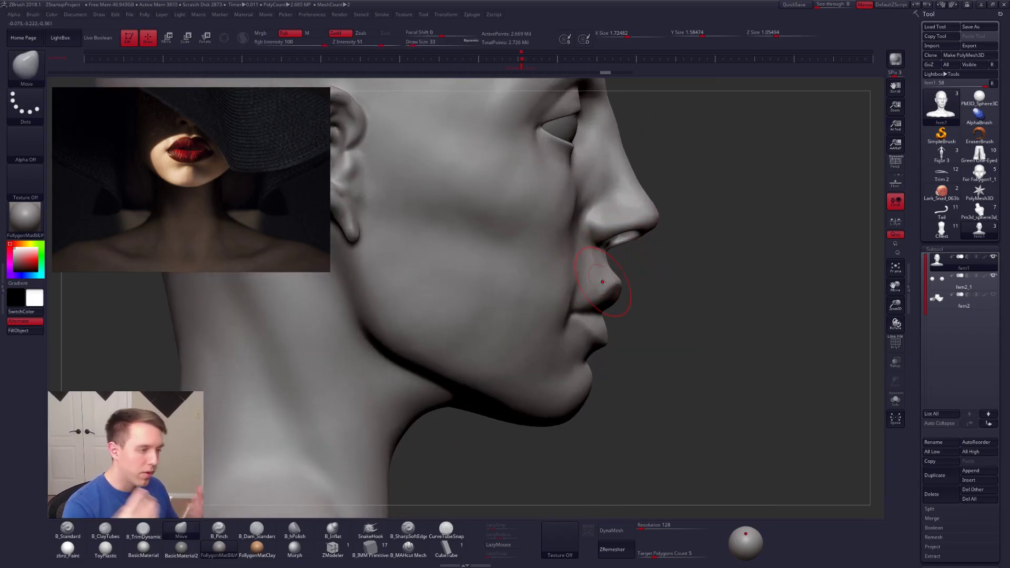
right_click(612, 292)
right_click(607, 267)
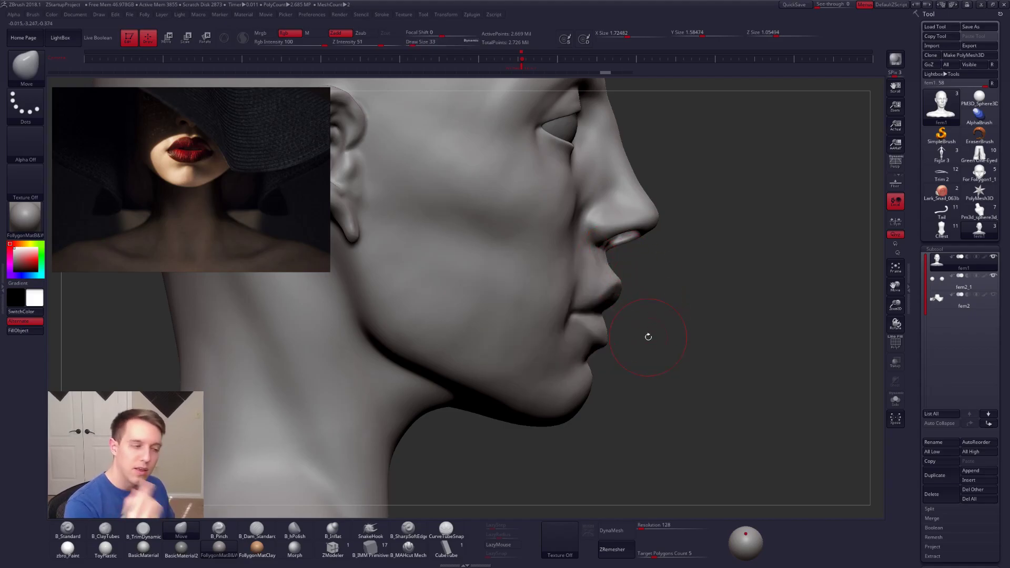
key(ctrl)
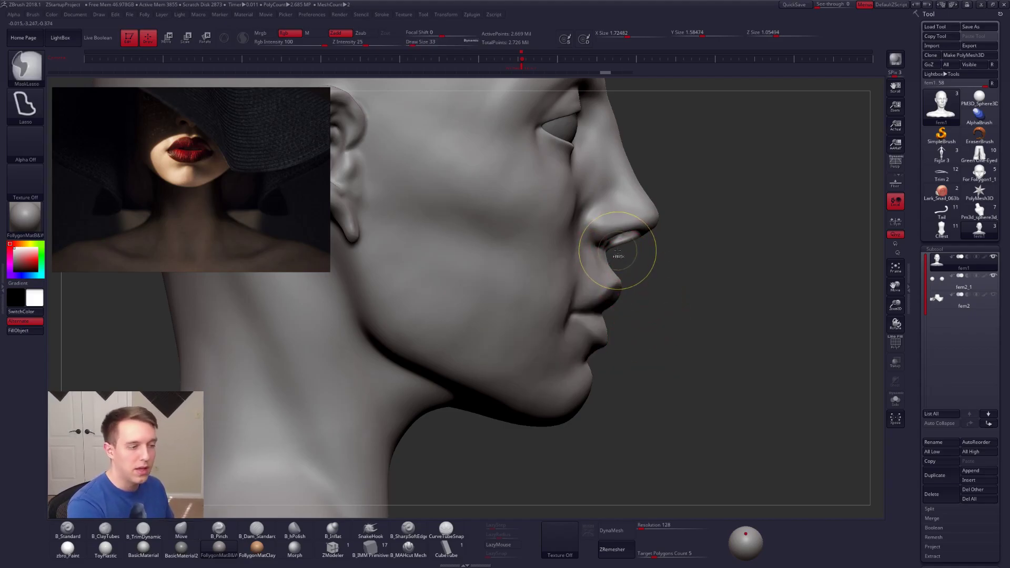
mouse_move(618, 256)
ctrl+mouse_down()
mouse_move(579, 247)
mouse_move(605, 310)
mouse_move(707, 325)
ctrl+mouse_up()
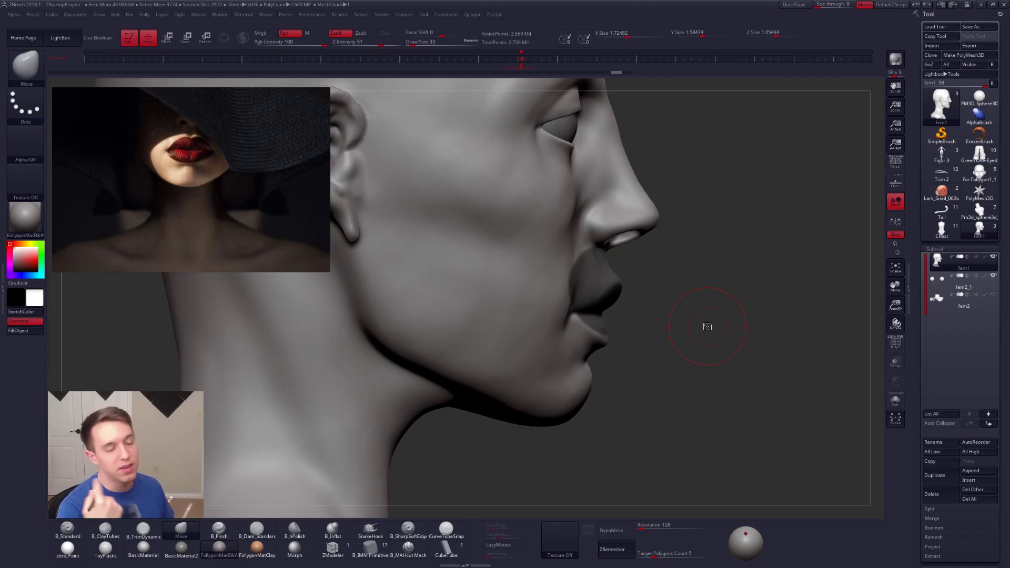
Step: Drop the bust to its lowest subdivision level and reshape the upper lip's profile with the Move brush at Draw Size 25
key(shift+d)
key(shift+d)
key(shift+d)
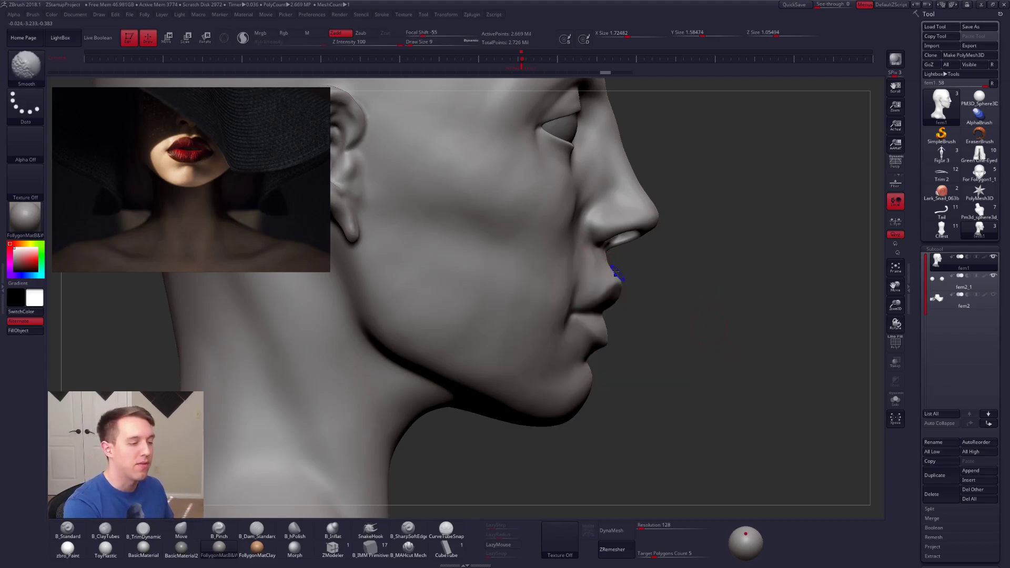
key(shift+d)
key(space)
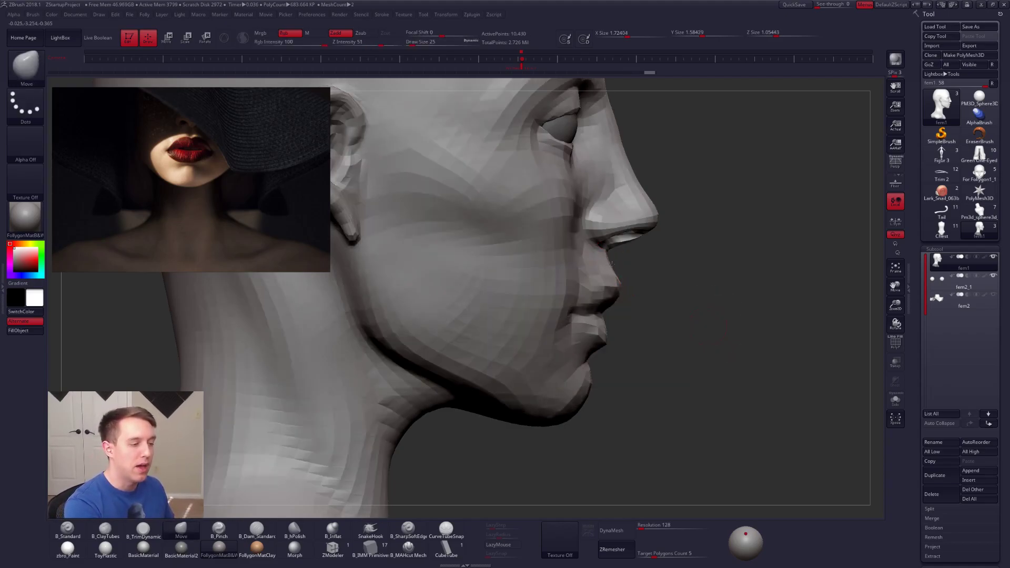
key(d)
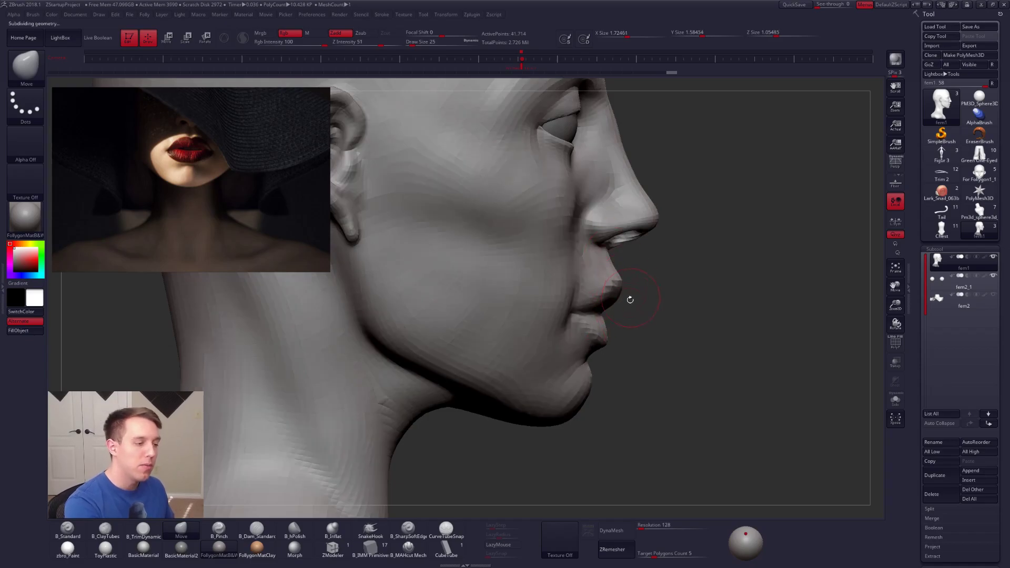
Step: Reshape the philtrum and mouth from the front with the Move brush
drag(634, 370, 573, 371)
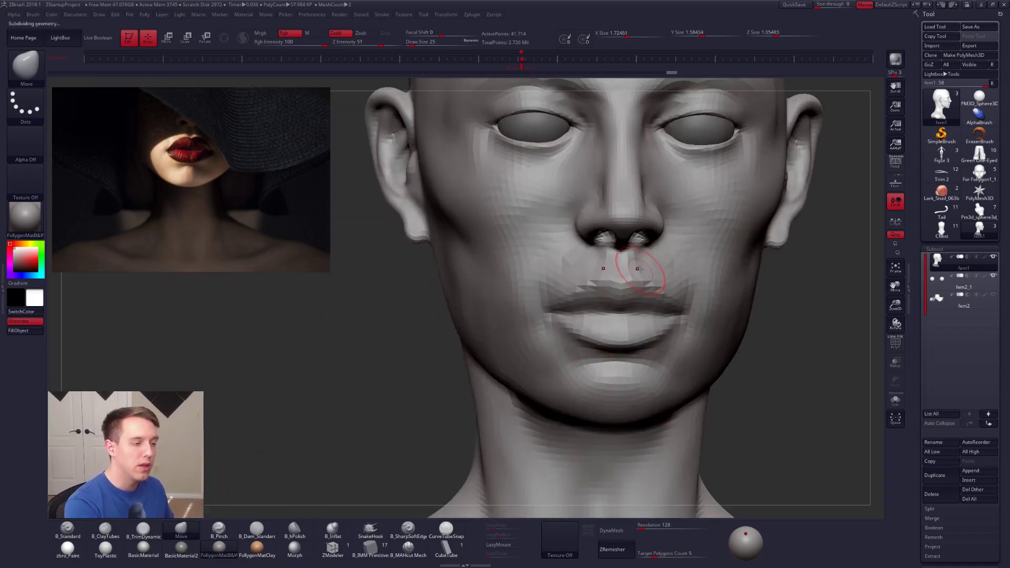
key(space)
click(589, 364)
mouse_move(581, 358)
right_down()
mouse_move(641, 347)
mouse_move(628, 362)
mouse_move(619, 351)
mouse_move(625, 336)
mouse_move(618, 359)
mouse_move(584, 353)
mouse_move(642, 339)
right_up()
Step: Raise the subdivision level and adjust the curve of the lips from below with the Move brush at Draw Size 33
key(d)
key(space)
click(631, 368)
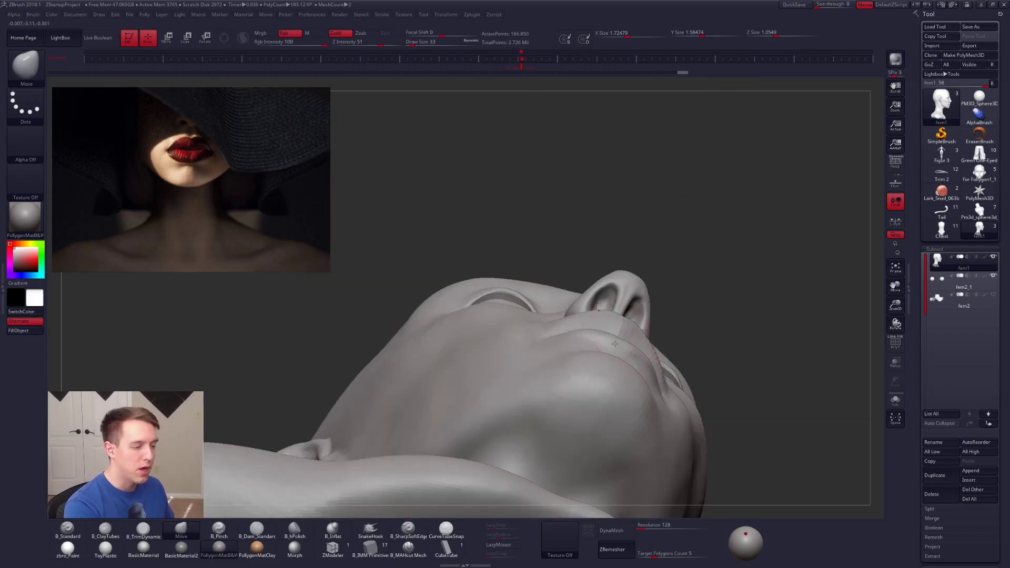
mouse_move(598, 339)
right_down()
mouse_move(633, 355)
mouse_move(650, 349)
right_up()
ctrl+click(669, 348)
shift+drag(669, 349, 661, 356)
Step: Build up the border of the upper lip with the ClayTubes brush at Draw Size 33 and check it in profile
right_drag(642, 387, 556, 321)
mouse_move(537, 323)
mouse_down()
mouse_move(588, 278)
mouse_move(574, 277)
mouse_move(557, 300)
mouse_move(576, 271)
mouse_move(561, 307)
mouse_move(563, 275)
mouse_move(550, 313)
mouse_move(568, 300)
mouse_move(566, 316)
mouse_up()
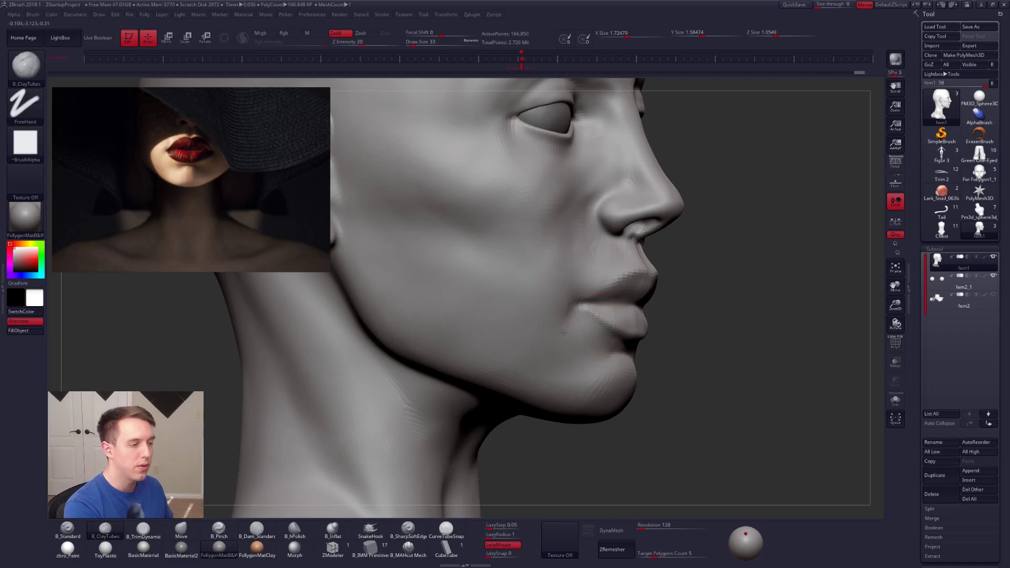
right_drag(747, 315, 577, 323)
alt+right_drag(676, 295, 632, 342)
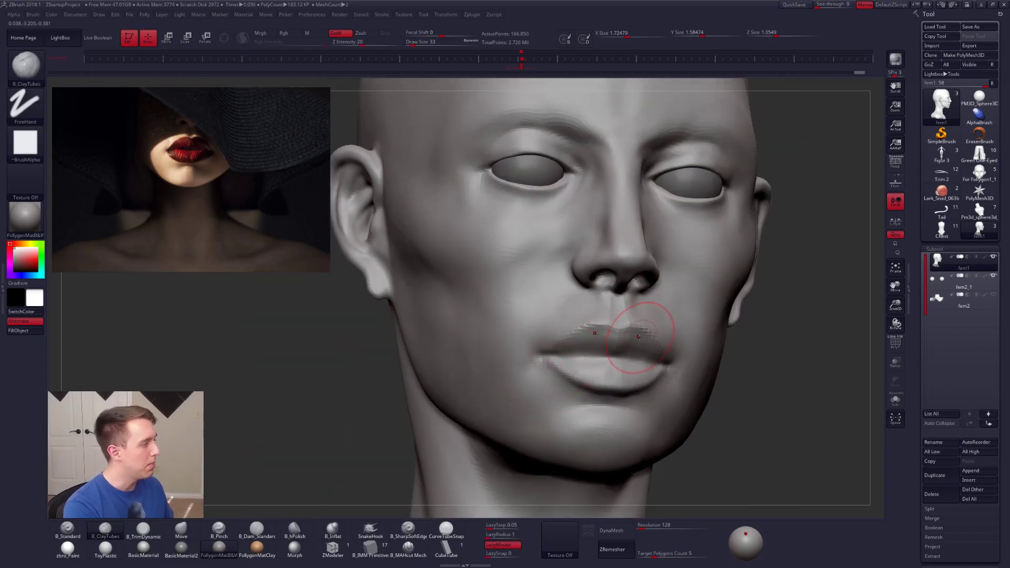
mouse_move(565, 338)
right_down()
mouse_move(611, 340)
mouse_move(578, 337)
mouse_move(585, 345)
mouse_move(599, 347)
mouse_move(571, 308)
right_up()
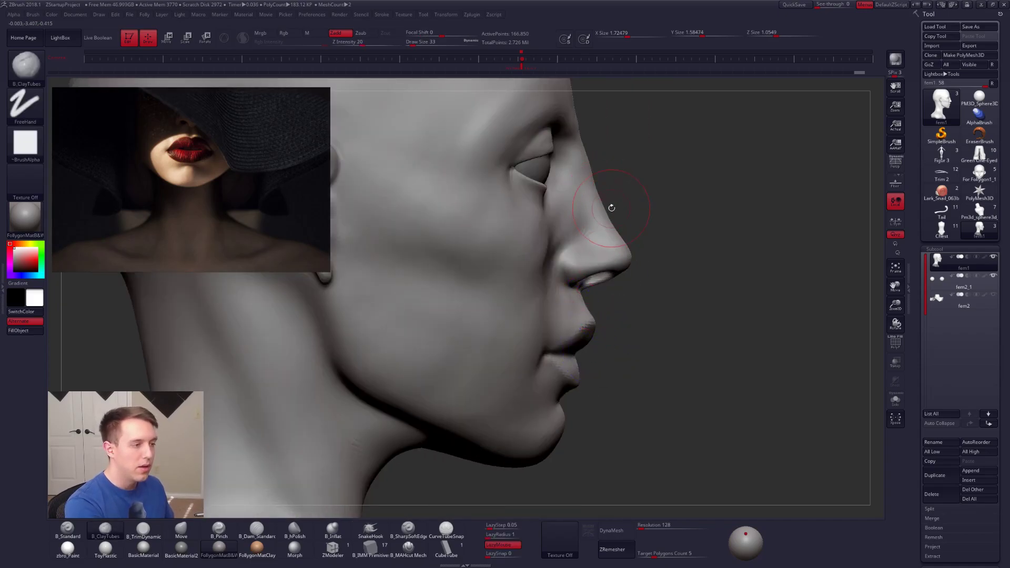
key(ctrl)
mouse_move(613, 159)
ctrl+alt+mouse_down()
mouse_move(427, 132)
mouse_move(699, 112)
mouse_move(663, 162)
mouse_move(669, 179)
ctrl+alt+mouse_up()
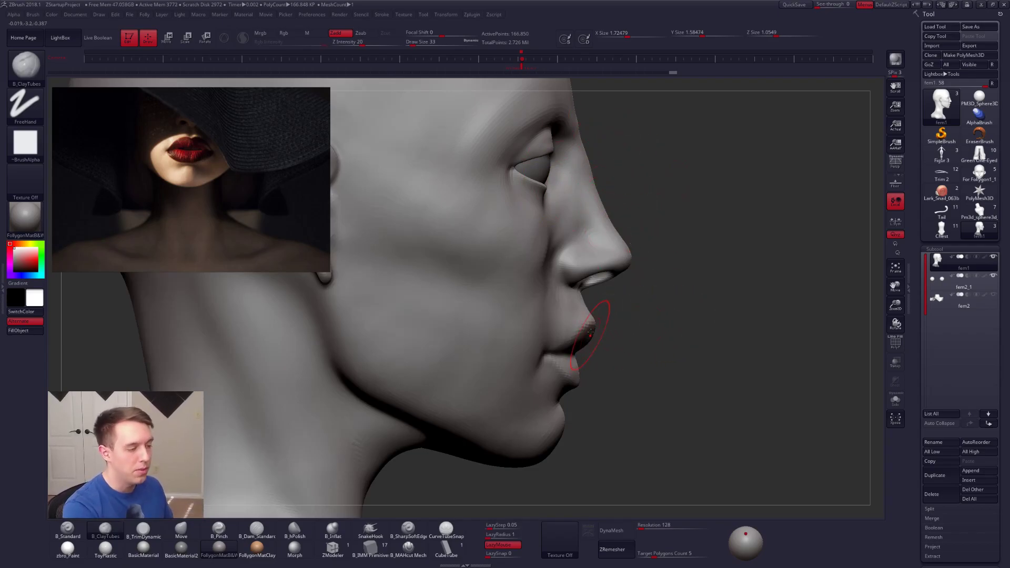
Step: Drop the bust two subdivision levels and adjust the nose and mouth profile with the Move brush at Draw Size 61
key(space)
key(shift+d)
key(shift+d)
key(b)
key(m)
key(v)
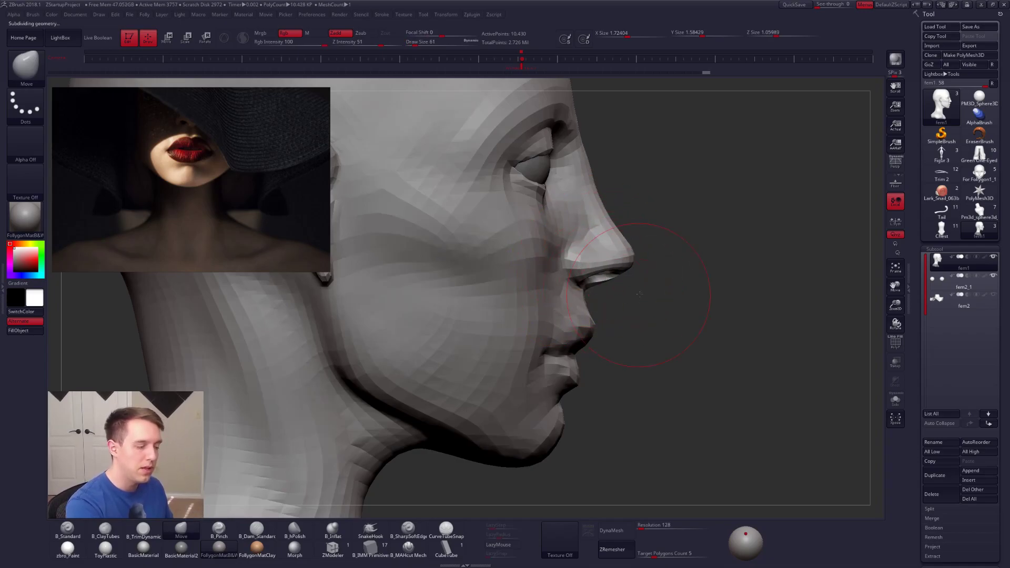
key(f)
alt+drag(639, 294, 645, 363)
Step: Raise the bust one subdivision level and refine the mouth area in profile with the Move brush at Draw Size 43
key(d)
key(space)
click(611, 314)
mouse_move(636, 297)
mouse_down()
mouse_move(650, 309)
mouse_move(637, 312)
mouse_up()
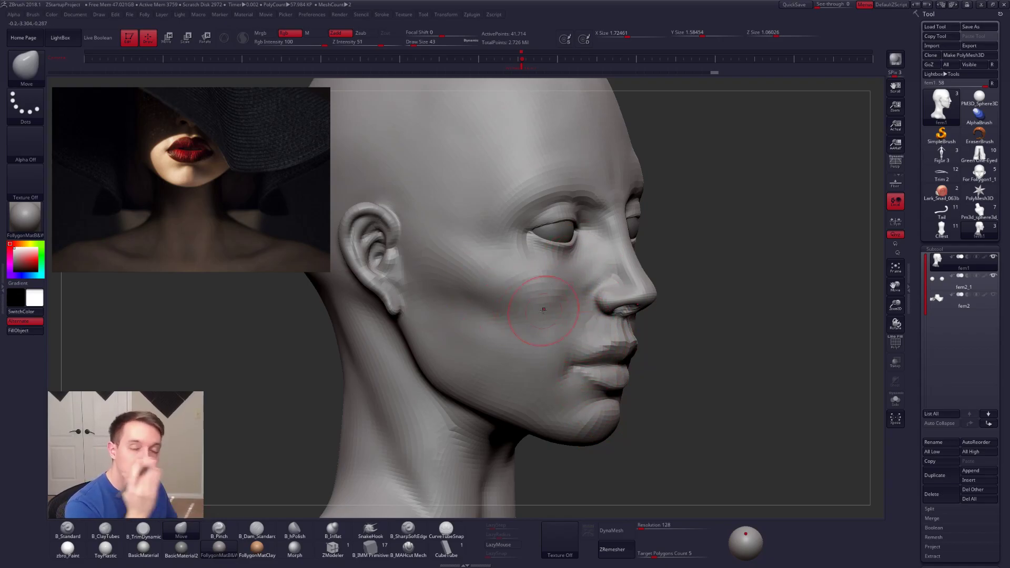
Step: Build up the cheek beside the nose with the ClayTubes brush at Draw Size 43
key(2)
mouse_move(592, 285)
mouse_down()
mouse_move(565, 311)
mouse_move(582, 279)
mouse_move(552, 311)
mouse_up()
mouse_move(594, 263)
mouse_down()
mouse_move(577, 275)
mouse_move(590, 322)
mouse_move(573, 333)
mouse_up()
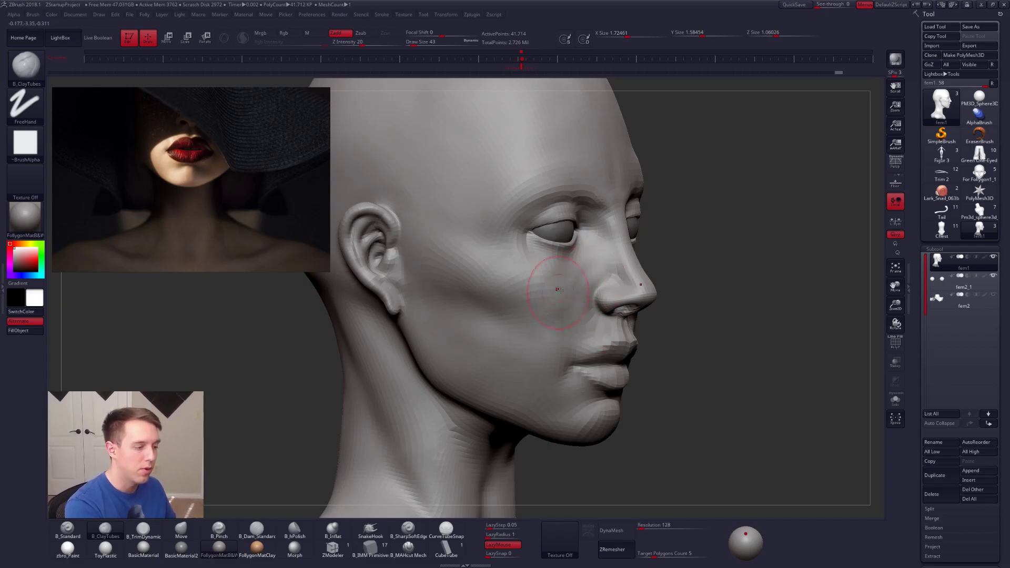
drag(594, 281, 571, 310)
mouse_move(571, 311)
right_down()
mouse_move(597, 326)
mouse_move(585, 307)
right_up()
shift+drag(585, 294, 591, 303)
right_drag(604, 295, 576, 287)
drag(530, 326, 541, 328)
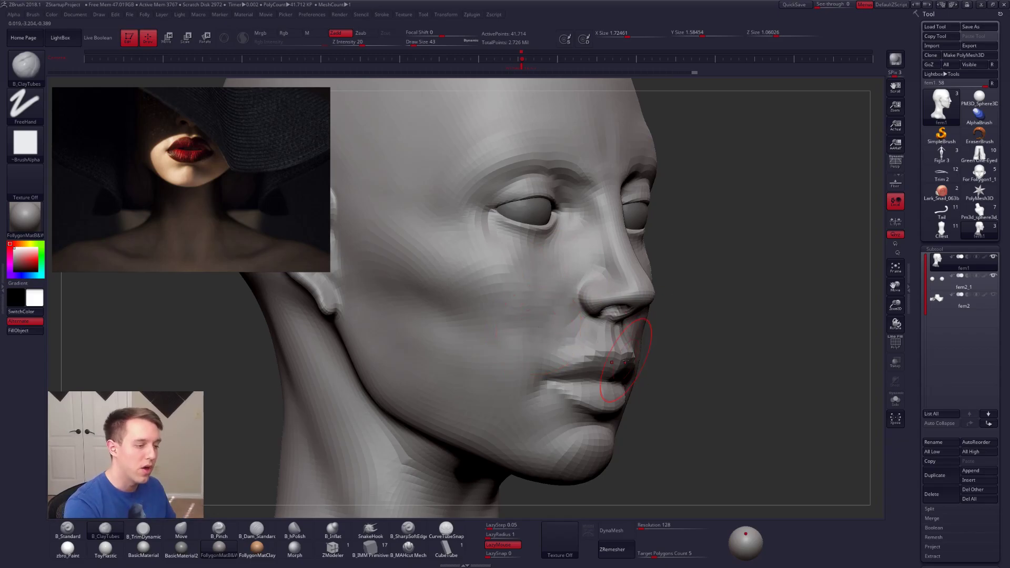
Step: Fill out the area above the upper lip with ClayTubes, and raise the subdivision level to smooth beside the mouth corner
mouse_move(634, 363)
right_down()
mouse_move(569, 345)
mouse_move(583, 342)
right_up()
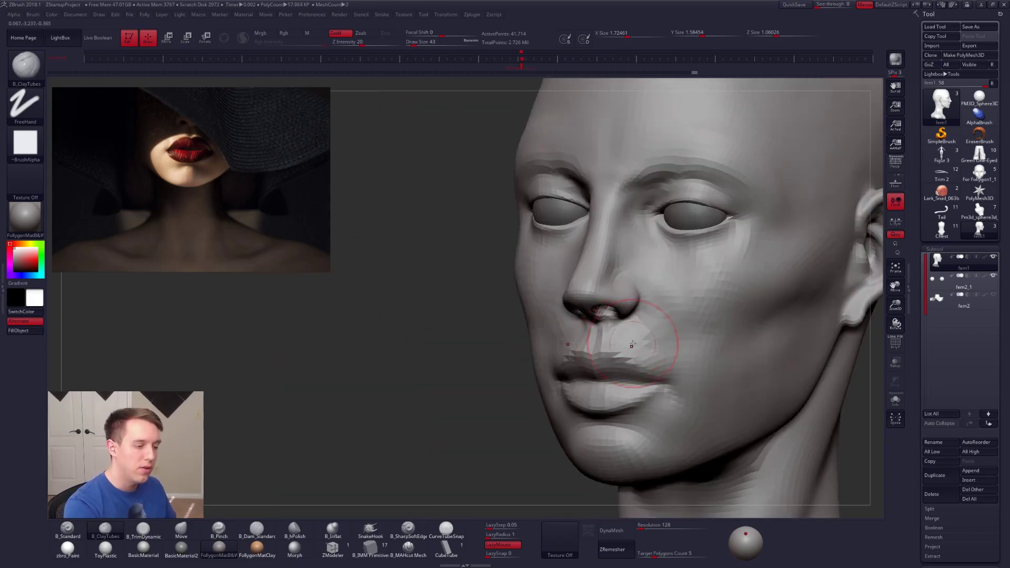
key(ctrl+d)
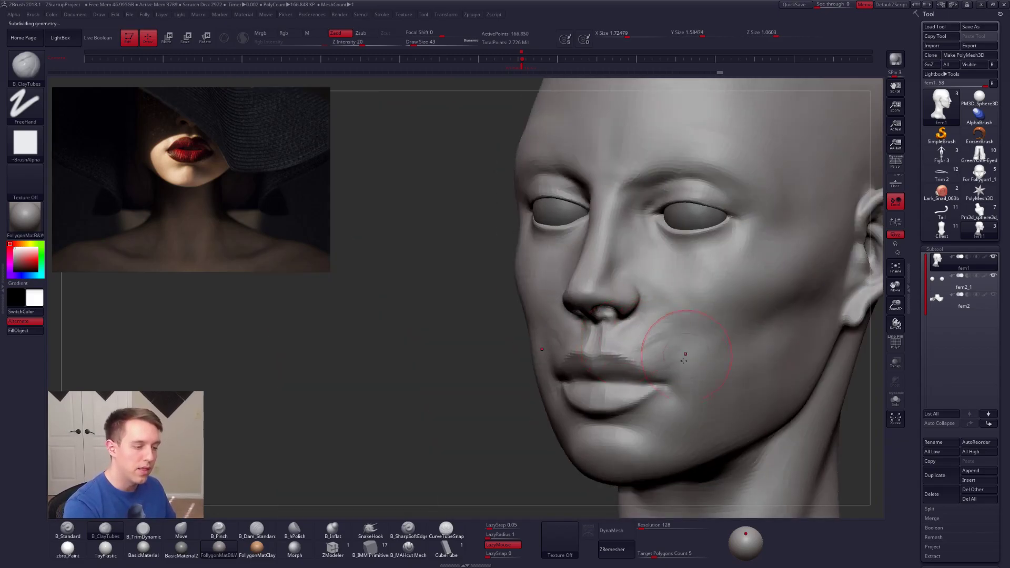
key(shift)
shift+right_drag(706, 343, 712, 305)
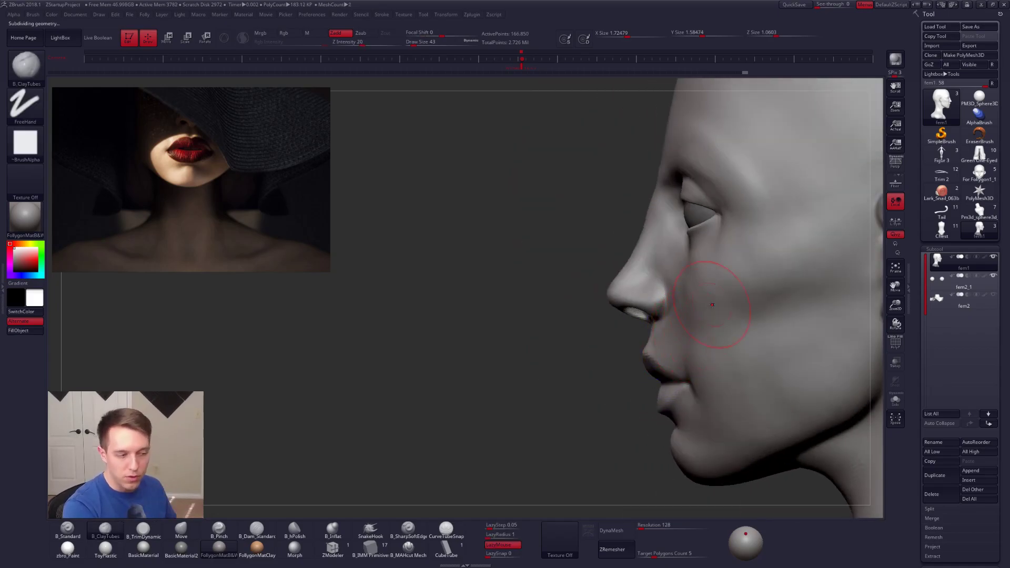
Step: Reshape the base of the nose and the upper lip in profile with the Move brush
key(b)
key(m)
key(v)
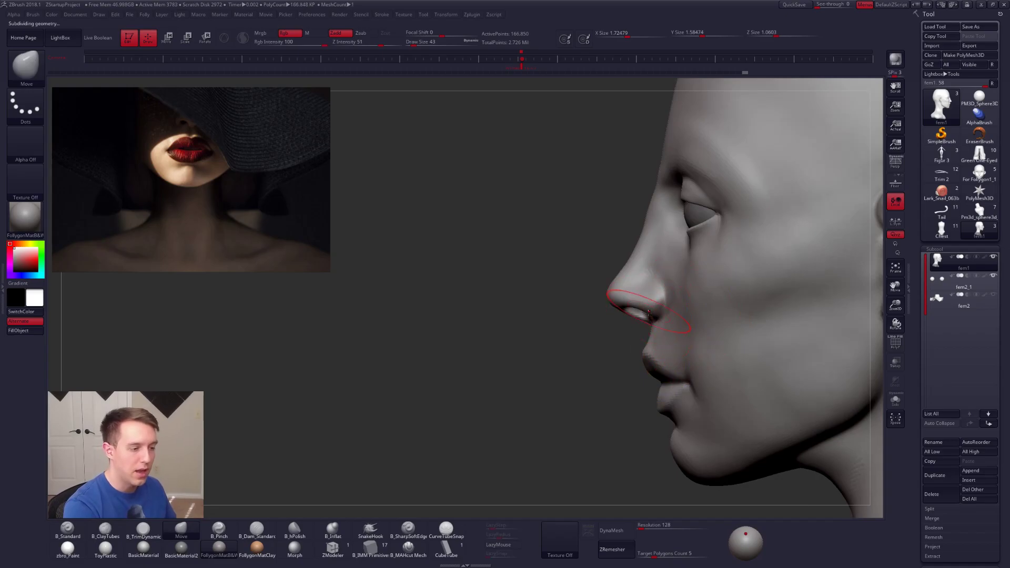
right_drag(637, 343, 652, 341)
key(space)
drag(658, 342, 653, 339)
right_drag(654, 336, 657, 360)
key(space)
drag(659, 361, 653, 361)
Step: Build up the underside of the nose around the nostrils with the ClayTubes brush at Draw Size 21
key(b)
key(c)
key(t)
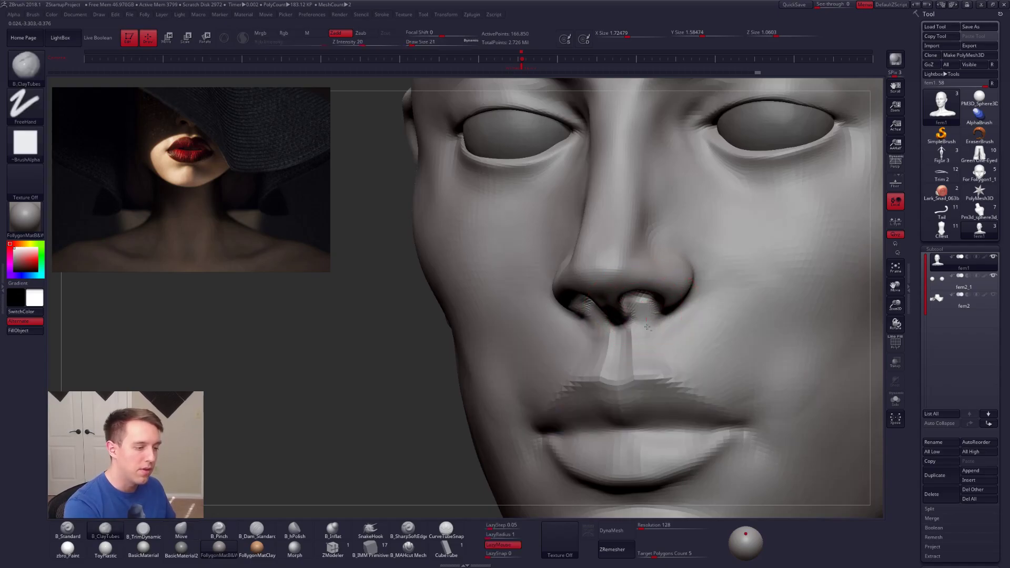
right_drag(647, 325, 632, 326)
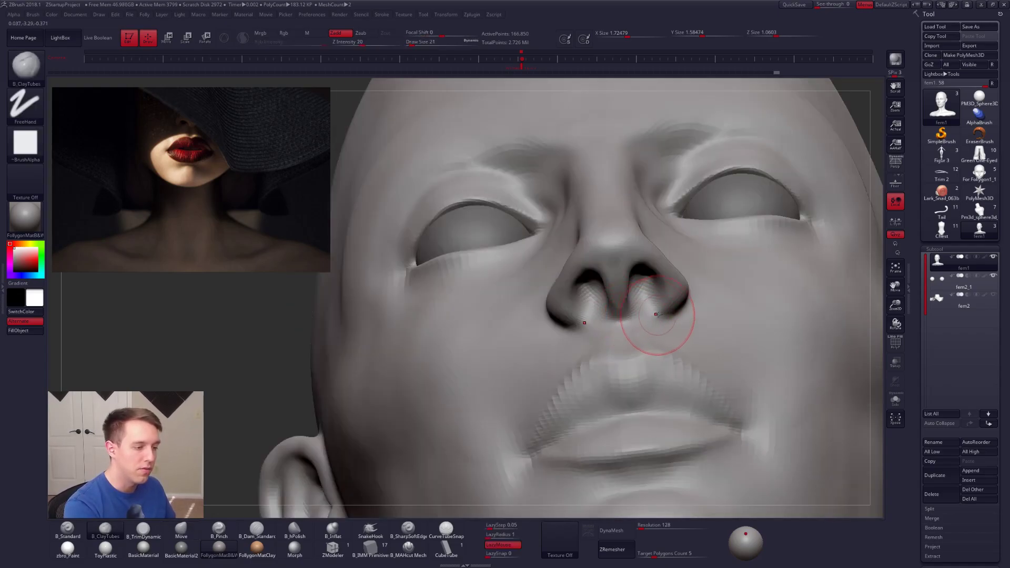
Step: Raise the bust to its highest subdivision level and sharpen the columella and nostril edges with the Pinch brush at Draw Size 18
key(d)
key(d)
right_drag(622, 312, 592, 294)
key(b)
key(p)
key(i)
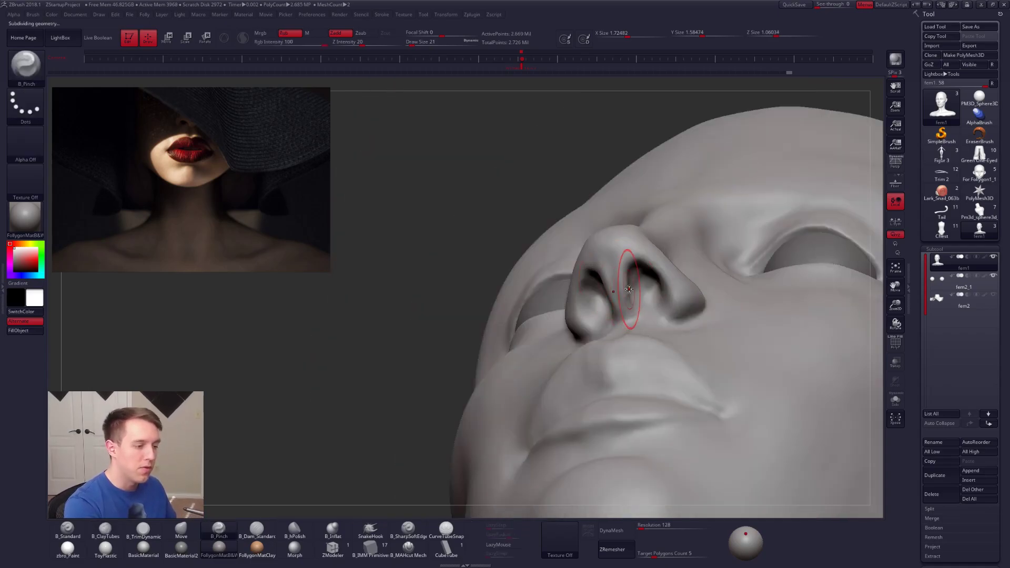
key(space)
drag(603, 342, 601, 342)
drag(630, 271, 629, 316)
mouse_move(629, 315)
right_down()
mouse_move(677, 323)
mouse_move(655, 325)
right_up()
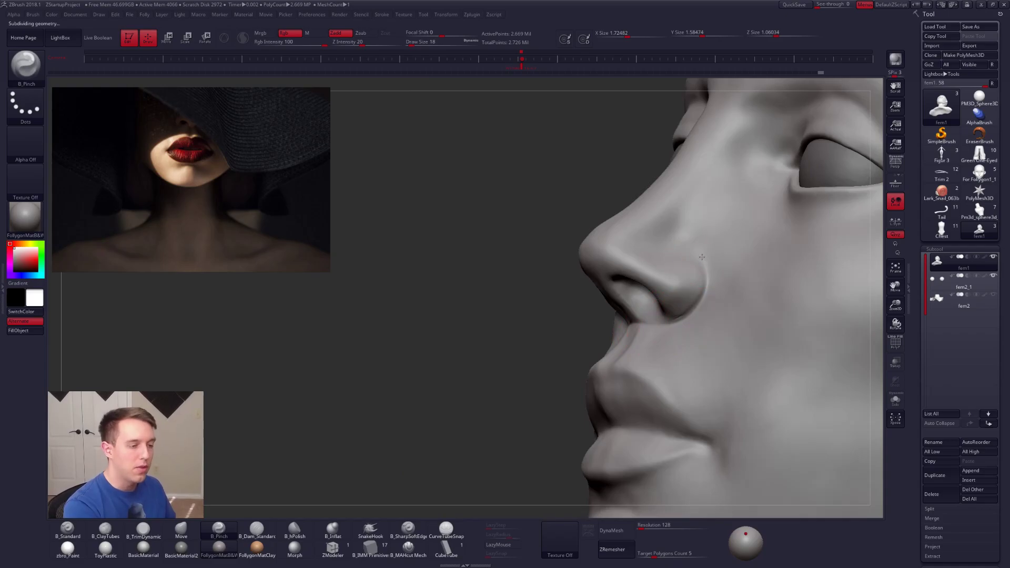
shift+right_drag(670, 311, 643, 320)
Step: Adjust the nostril rim and columella in profile with the Move brush at Draw Size 21, and smooth the underside of the nose tip
key(space)
drag(627, 319, 631, 320)
key(b)
key(m)
key(v)
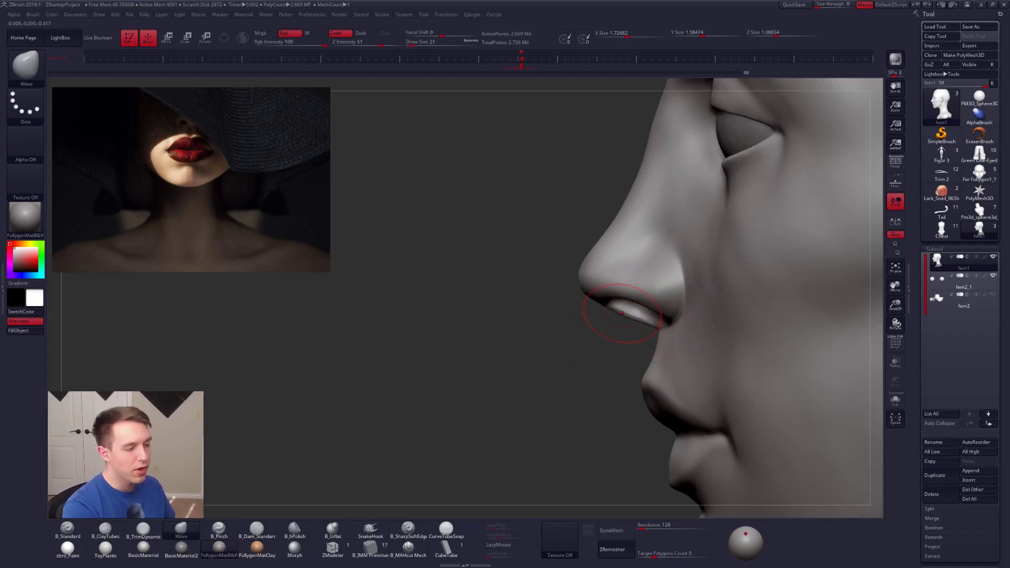
mouse_move(612, 312)
mouse_down()
mouse_move(639, 324)
mouse_move(630, 319)
mouse_up()
mouse_move(570, 329)
right_down()
mouse_move(615, 316)
mouse_move(638, 273)
mouse_move(621, 227)
right_up()
key(shift)
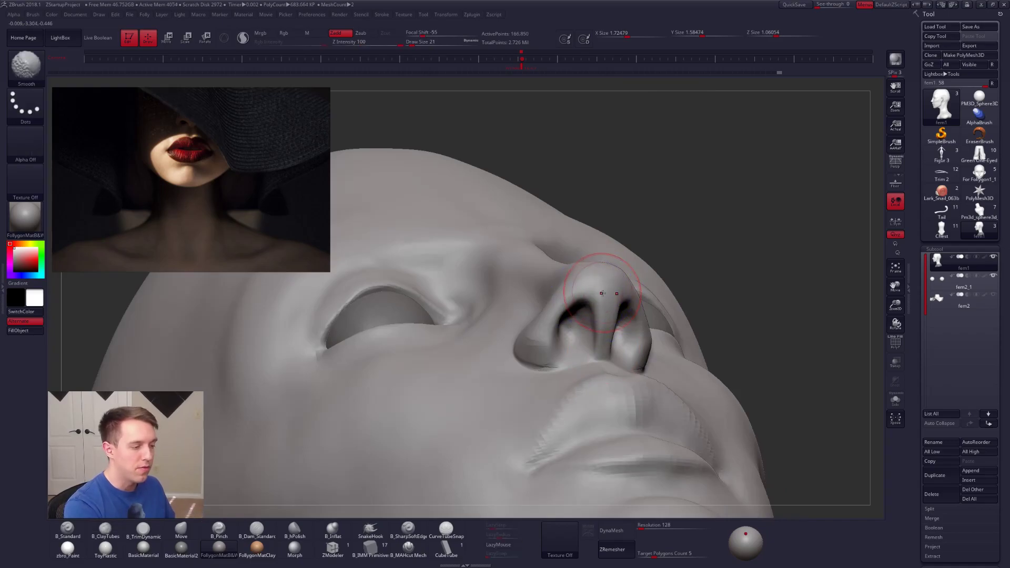
Step: Build up the nose tip and nostril wings at a lower subdivision level with the ClayTubes brush
key(2)
key(shift+d)
mouse_move(603, 287)
right_down()
mouse_move(558, 292)
mouse_move(528, 277)
right_up()
drag(550, 273, 529, 301)
right_drag(523, 336, 565, 329)
Step: Reshape the nostril wings with the Move brush at Draw Size 38 and compare the nose with the reference from the front
key(b)
key(m)
key(v)
ctrl+right_drag(510, 297, 631, 355)
mouse_move(567, 334)
right_down()
mouse_move(574, 326)
mouse_move(562, 320)
right_up()
key(space)
drag(562, 320, 573, 317)
key(space)
drag(558, 322, 563, 329)
key(ctrl+shift+space)
click(549, 427)
mouse_move(568, 329)
right_down()
mouse_move(590, 364)
mouse_move(584, 317)
mouse_move(600, 397)
right_up()
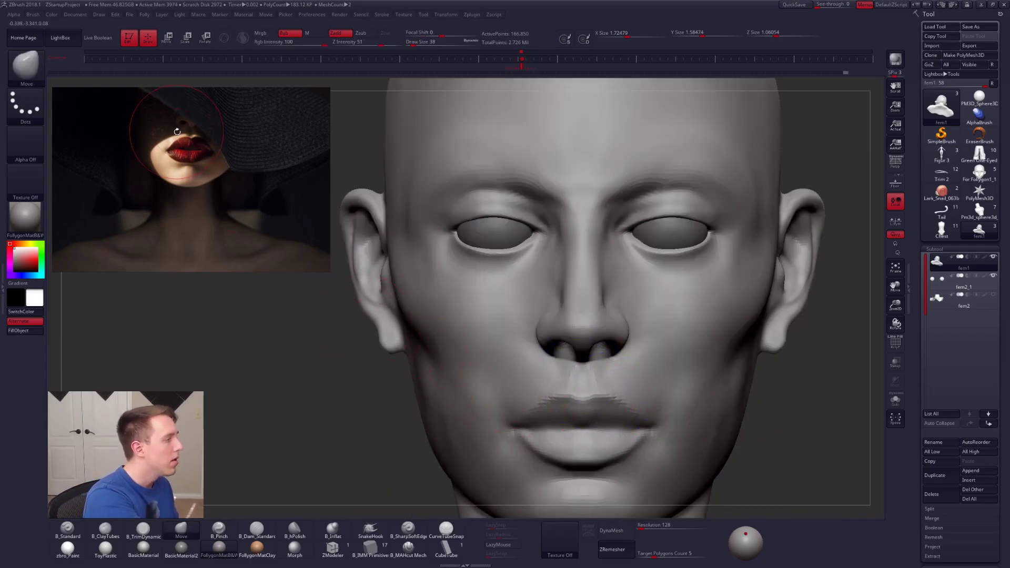
Step: Draw a Transpose line from beside the nostril down past the mouth to compare their widths
key(w)
mouse_move(465, 321)
shift+mouse_down()
mouse_move(466, 449)
mouse_move(235, 263)
mouse_move(174, 233)
mouse_move(177, 248)
mouse_move(389, 410)
mouse_move(534, 434)
shift+mouse_up()
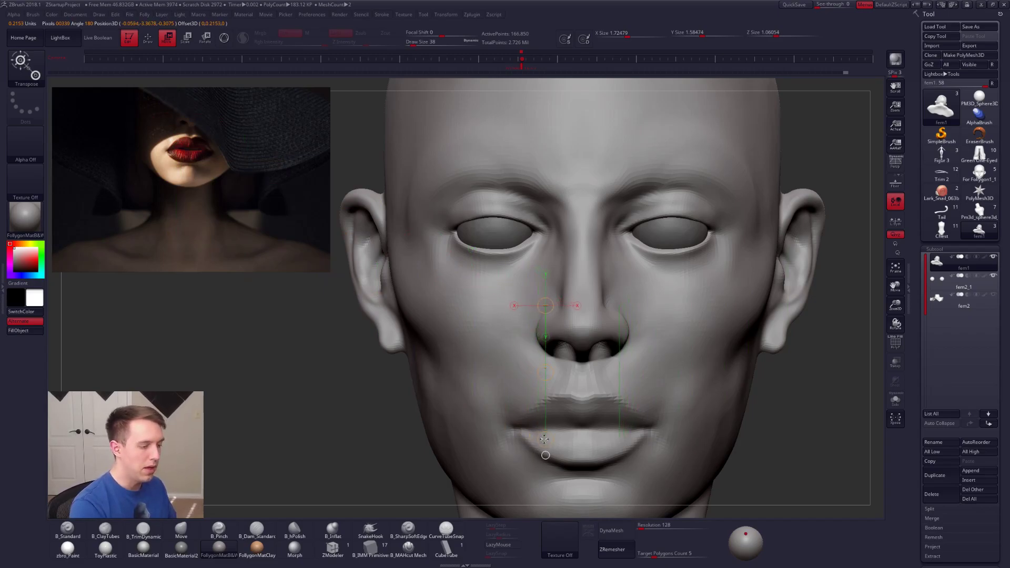
key(q)
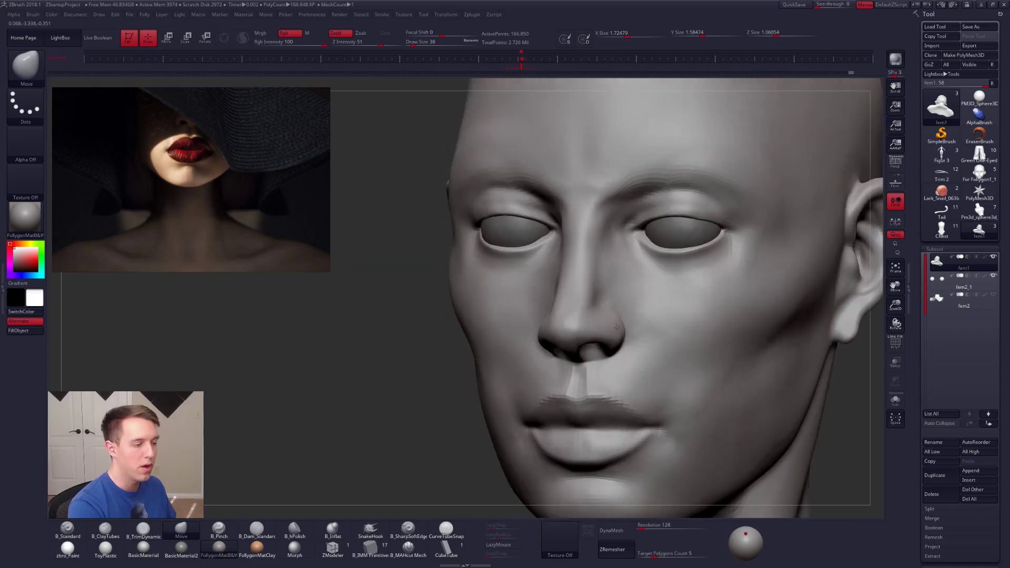
Step: Narrow the nostril wings from the front and refine their lower edges with the Move brush at Draw Size 38
mouse_move(617, 327)
right_down()
mouse_move(634, 325)
mouse_move(610, 336)
mouse_move(644, 343)
right_up()
key(space)
click(628, 317)
mouse_move(591, 357)
ctrl+mouse_down()
mouse_move(535, 342)
mouse_move(581, 284)
mouse_move(626, 348)
ctrl+mouse_up()
ctrl+click(769, 388)
right_drag(615, 363, 557, 361)
key(space)
click(605, 353)
drag(604, 349, 600, 352)
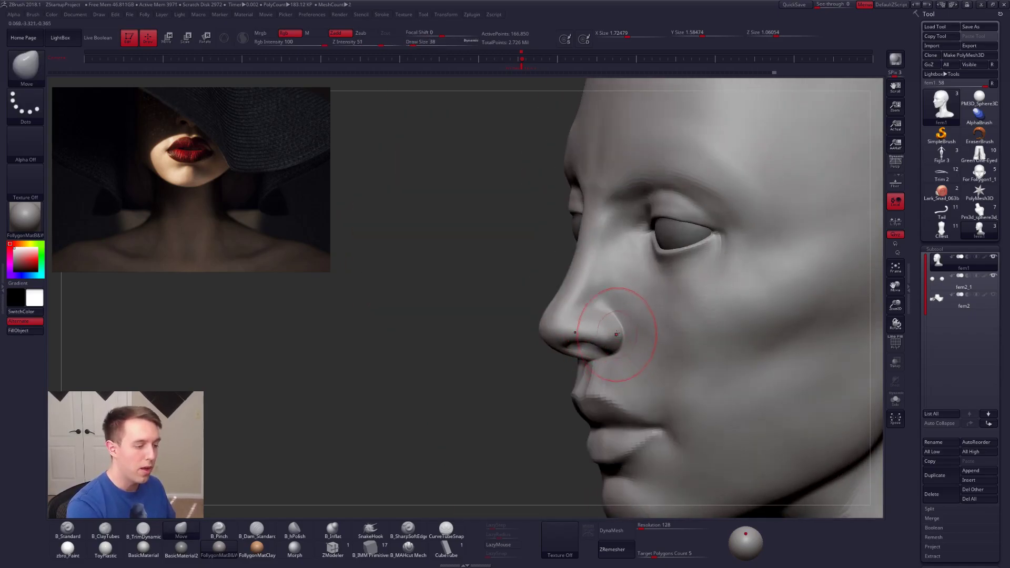
Step: Refine the side of the nose above the nostril wing with the Move brush at Draw Size 33
key(s)
click(610, 287)
shift+drag(613, 277, 620, 286)
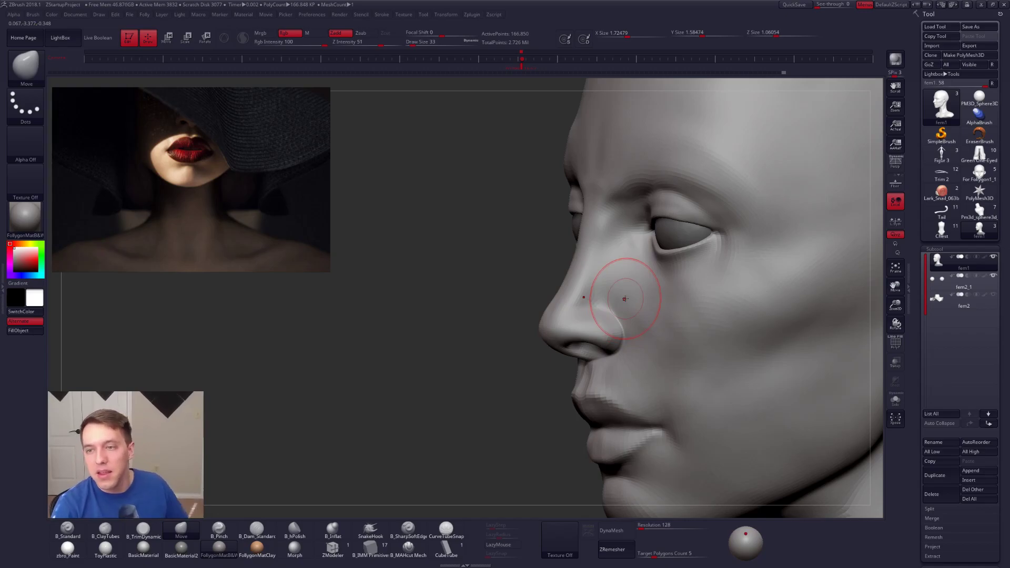
shift+drag(552, 188, 558, 189)
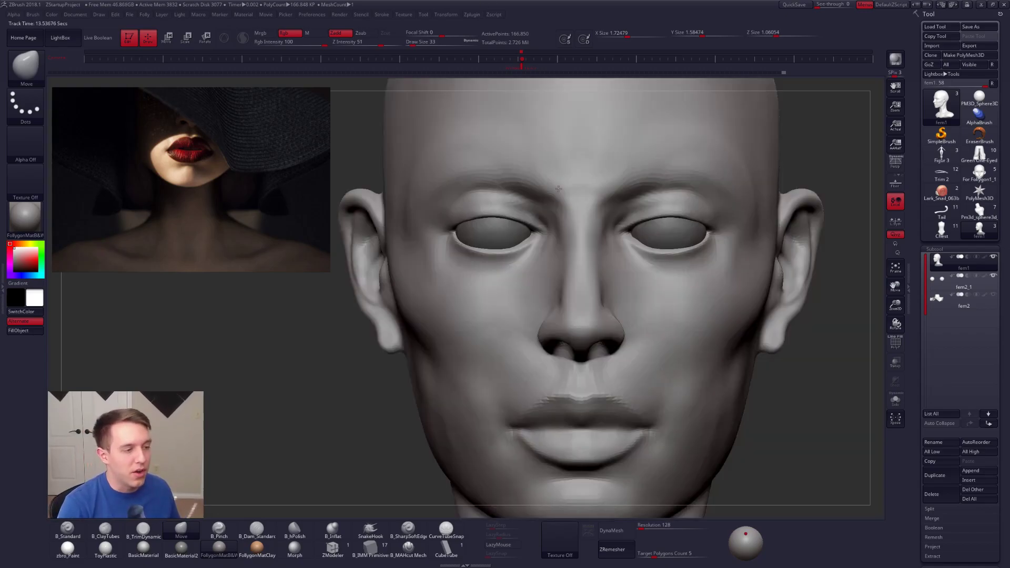
ctrl+right_drag(596, 190, 565, 176)
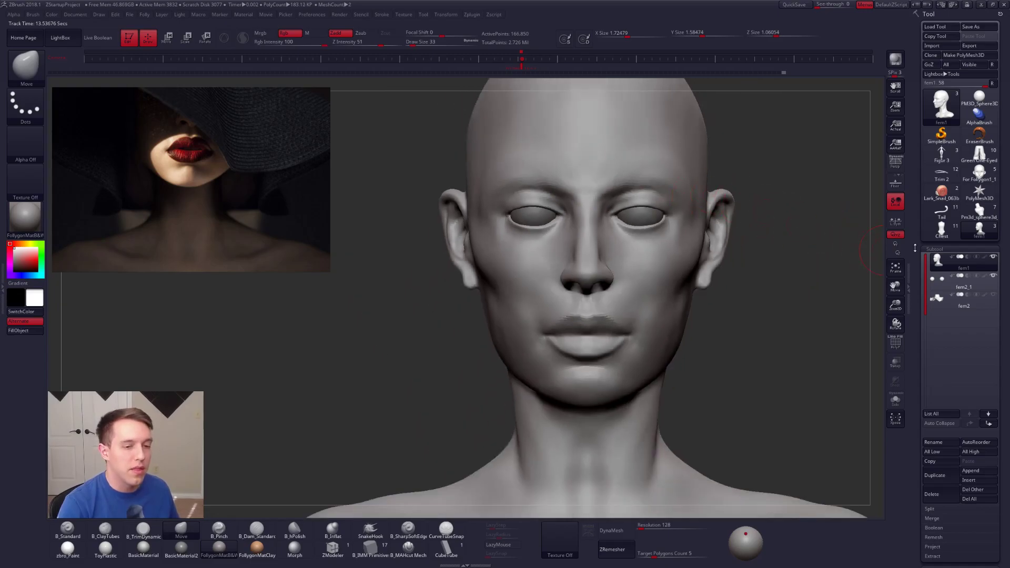
Step: Show the bust's polypaint at the highest subdivision level, preview it with the zbro_Paint material, and restore the grey clay material
key(d)
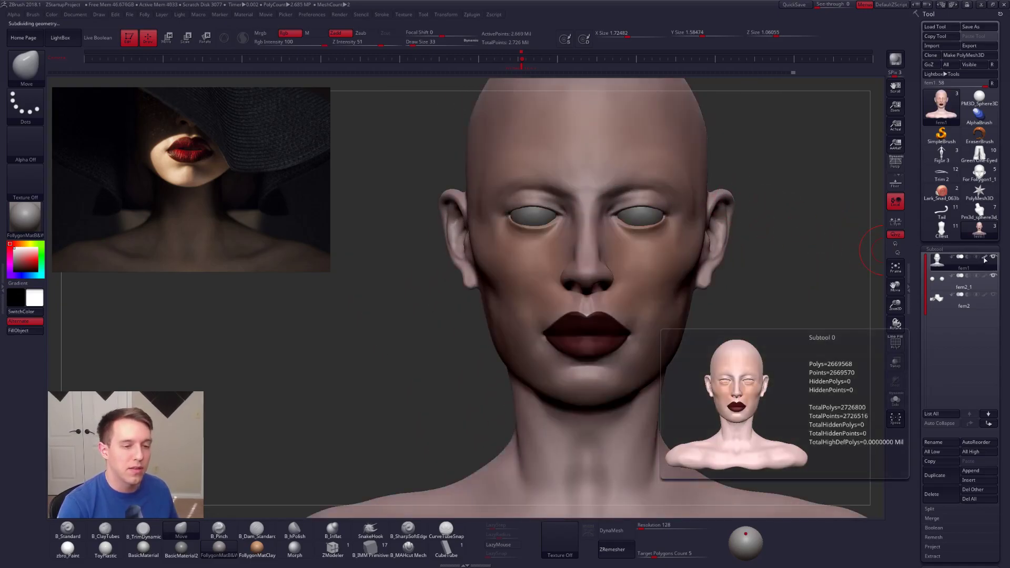
ctrl+right_drag(838, 251, 810, 235)
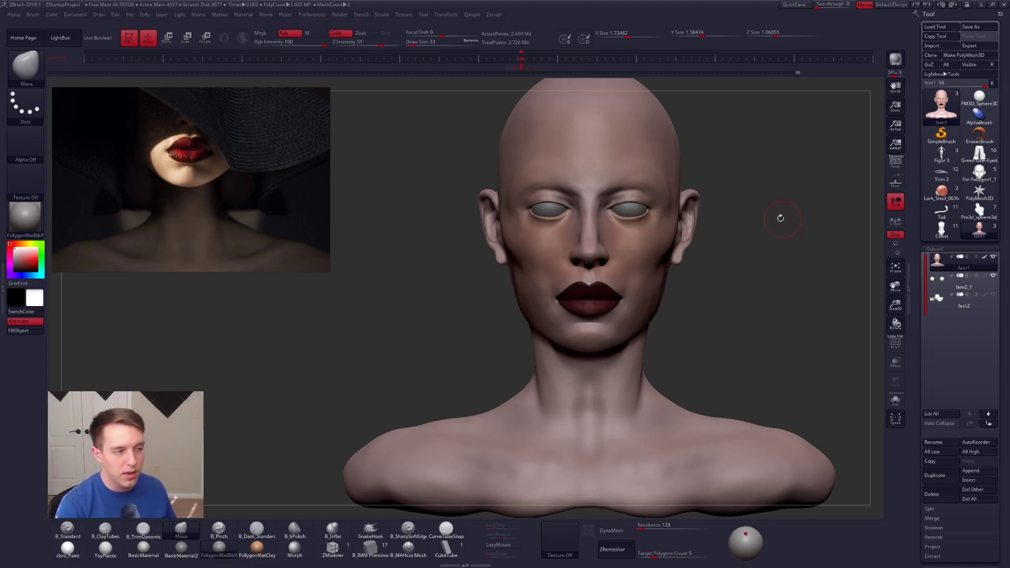
click(67, 548)
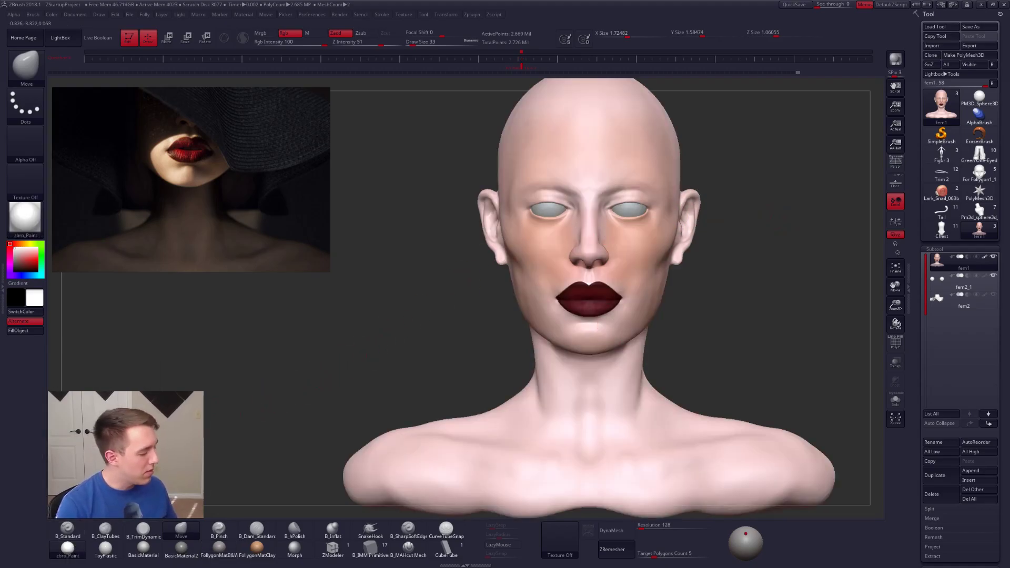
mouse_move(71, 557)
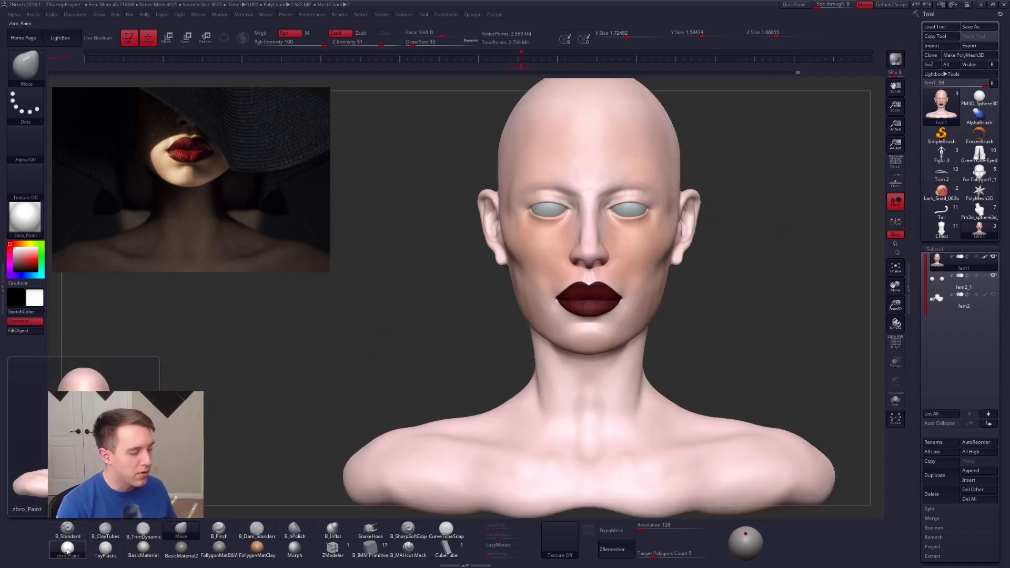
click(219, 547)
mouse_move(579, 277)
right_down()
mouse_move(652, 276)
mouse_move(574, 274)
mouse_move(616, 233)
mouse_move(633, 245)
right_up()
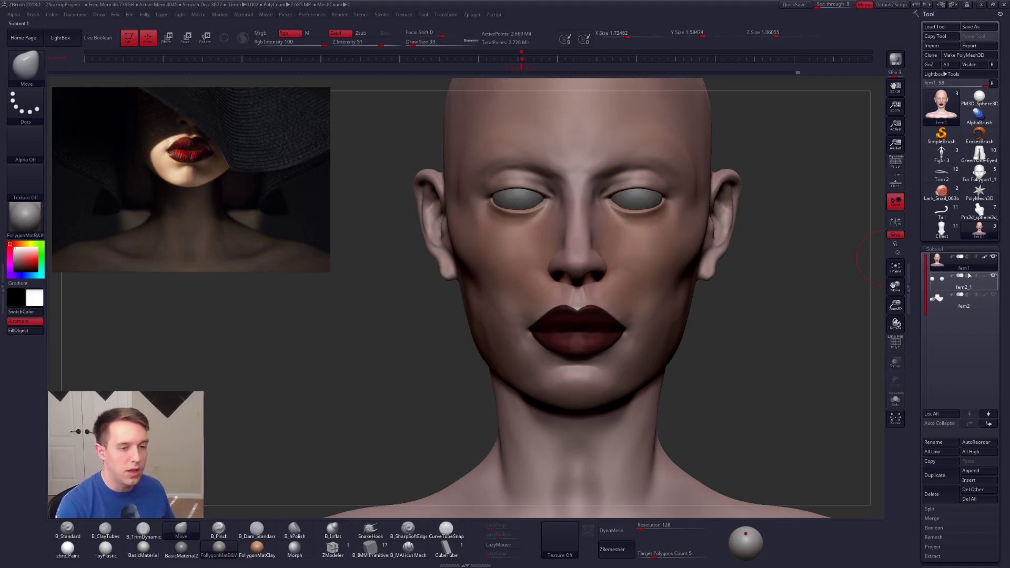
Step: Show the eyes' polypaint with the bust's to review the painted face, and turn polypaint display off for all subtools
click(984, 258)
shift+click(984, 258)
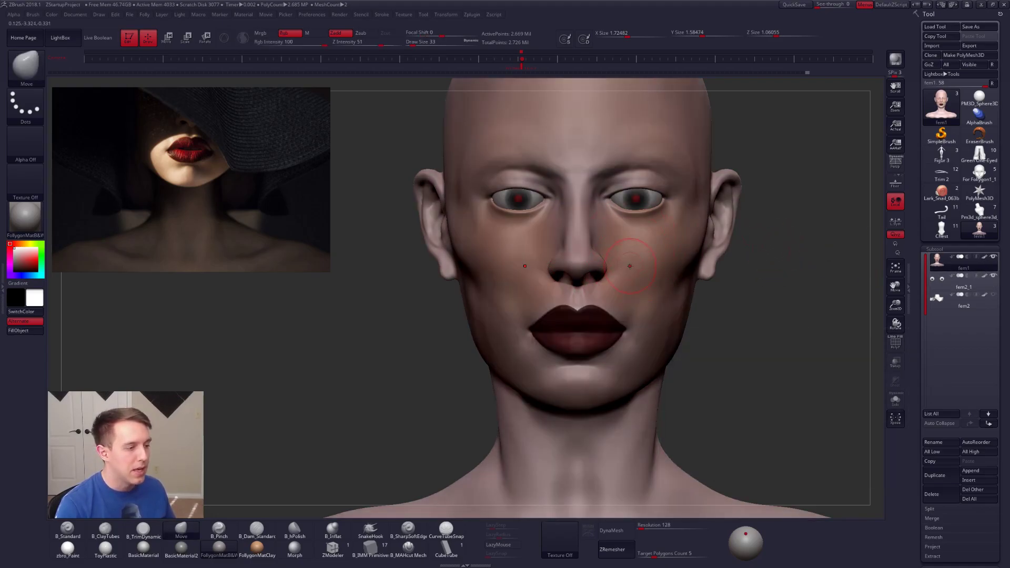
drag(723, 308, 575, 319)
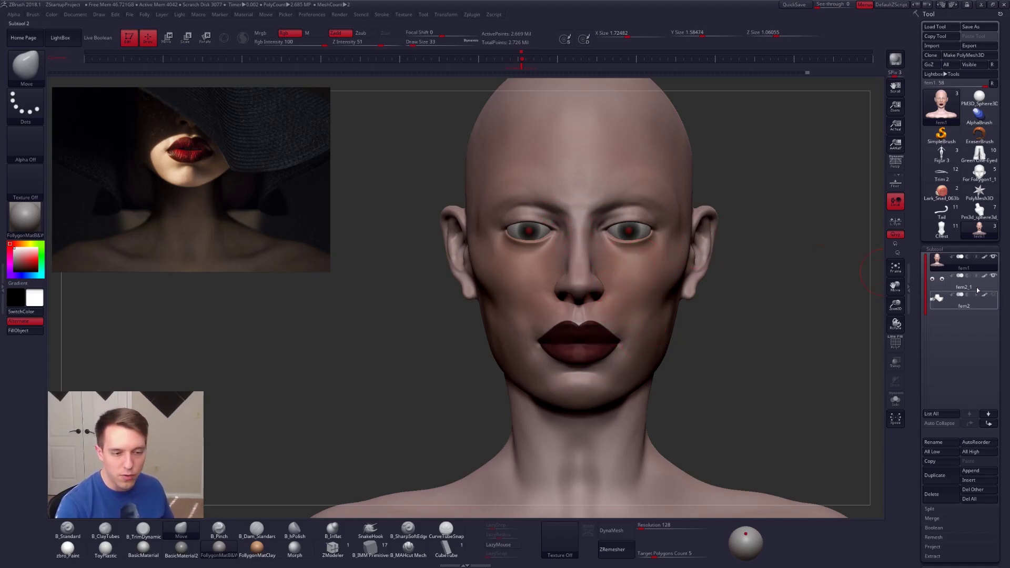
click(983, 259)
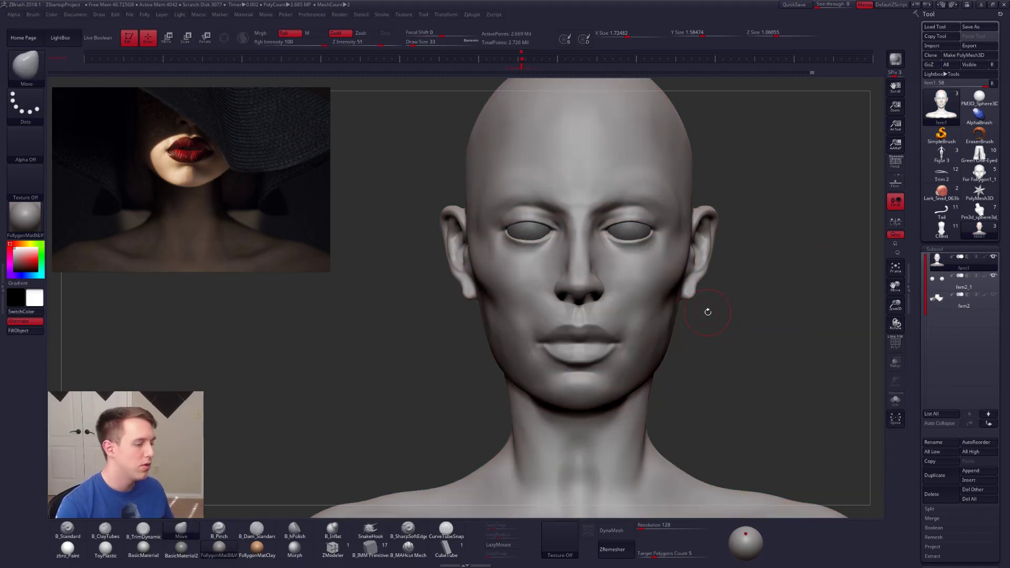
Step: Smooth the side of the nose, the nostril wing and the upper lip with the Smooth brush at Draw Size 33
mouse_move(608, 328)
ctrl+right_down()
mouse_move(613, 365)
mouse_move(558, 319)
ctrl+right_up()
key(shift)
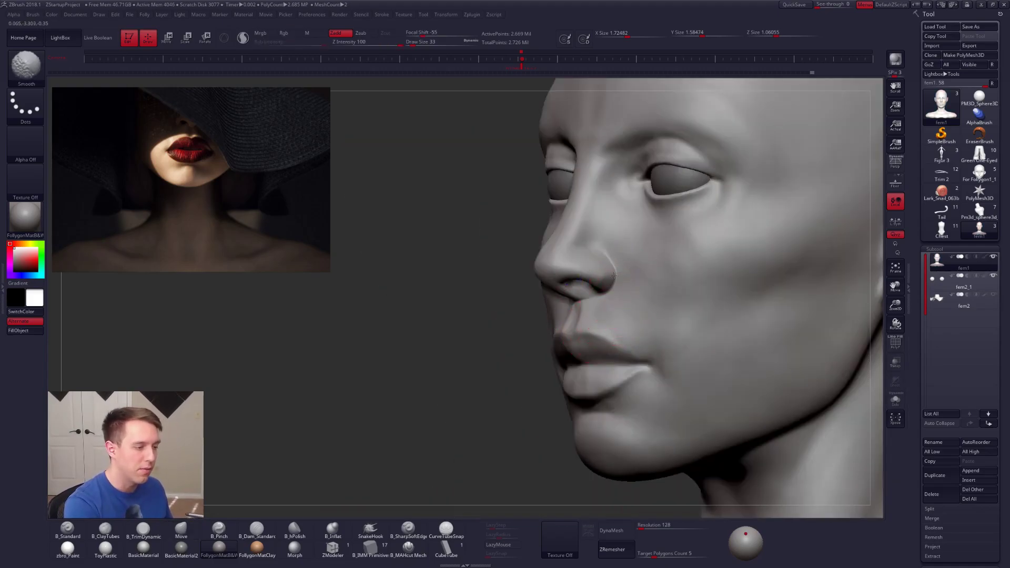
shift+drag(613, 280, 614, 271)
mouse_move(601, 227)
right_down()
mouse_move(637, 224)
mouse_move(571, 232)
right_up()
mouse_move(594, 282)
shift+mouse_down()
mouse_move(590, 295)
mouse_move(592, 282)
shift+mouse_up()
mouse_move(609, 358)
ctrl+right_down()
mouse_move(606, 319)
mouse_move(594, 317)
mouse_move(584, 350)
ctrl+right_up()
key(space)
drag(584, 314, 592, 315)
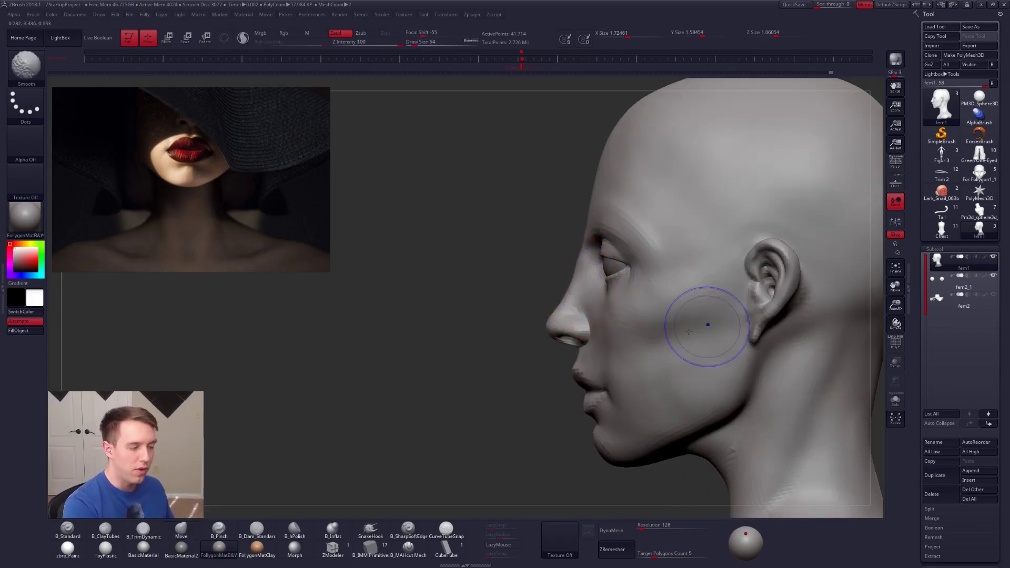
Step: Reshape the nose bridge and nose tip in profile with the Move brush at Draw Size 61 on the lower subdivision level
key(shift+d)
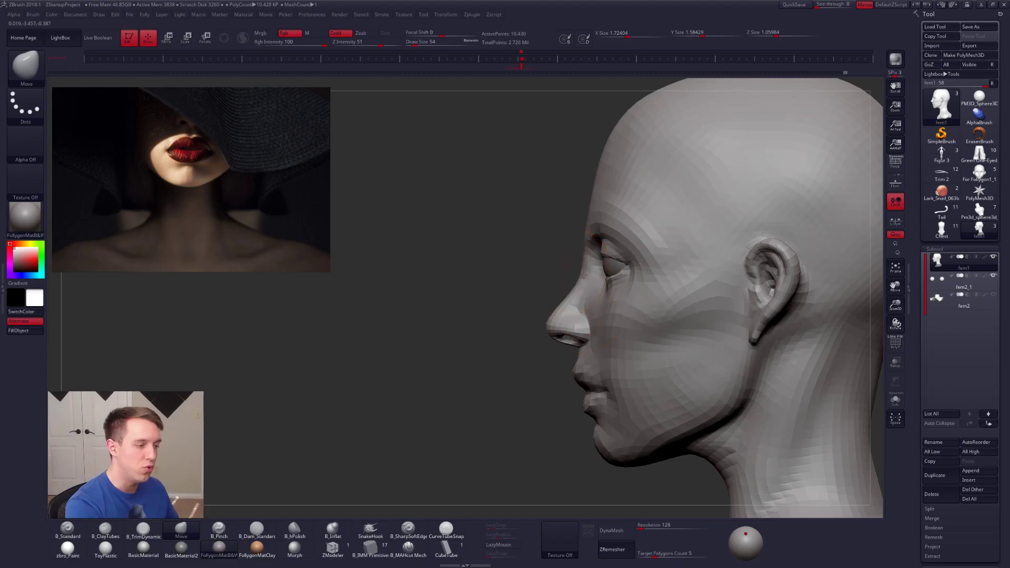
drag(588, 276, 559, 304)
key(space)
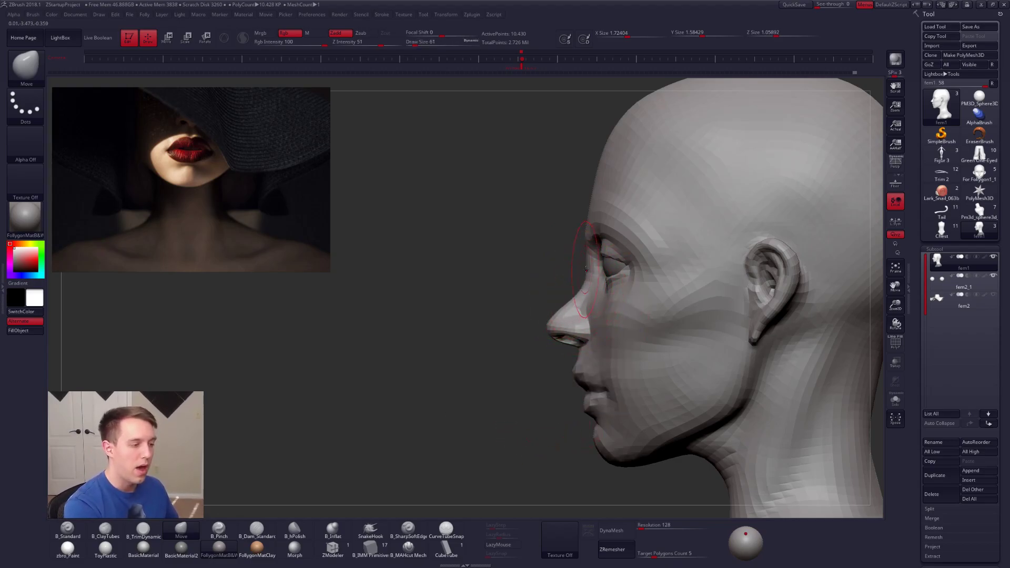
drag(588, 265, 586, 267)
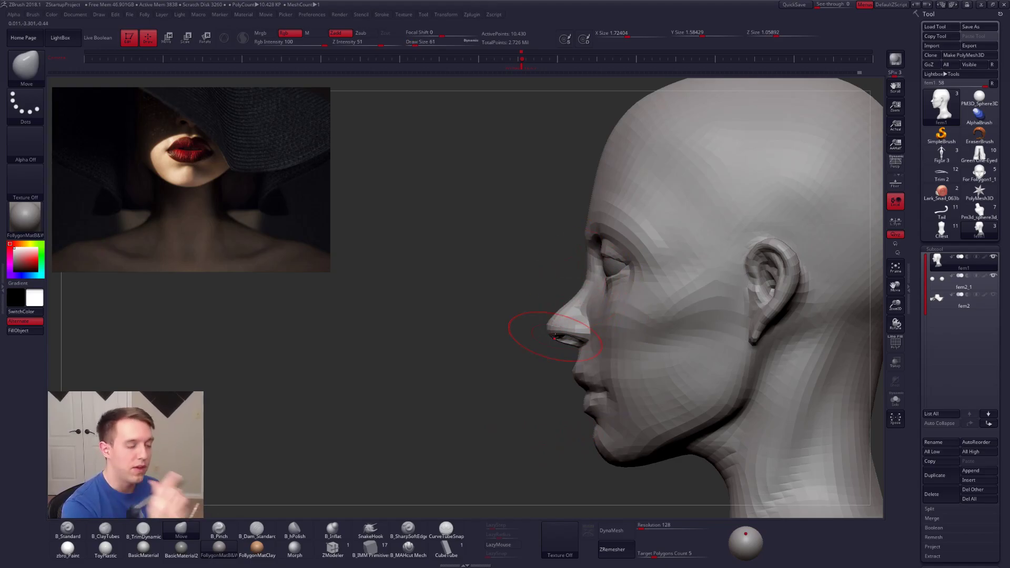
right_drag(589, 301, 647, 317)
right_drag(570, 279, 534, 349)
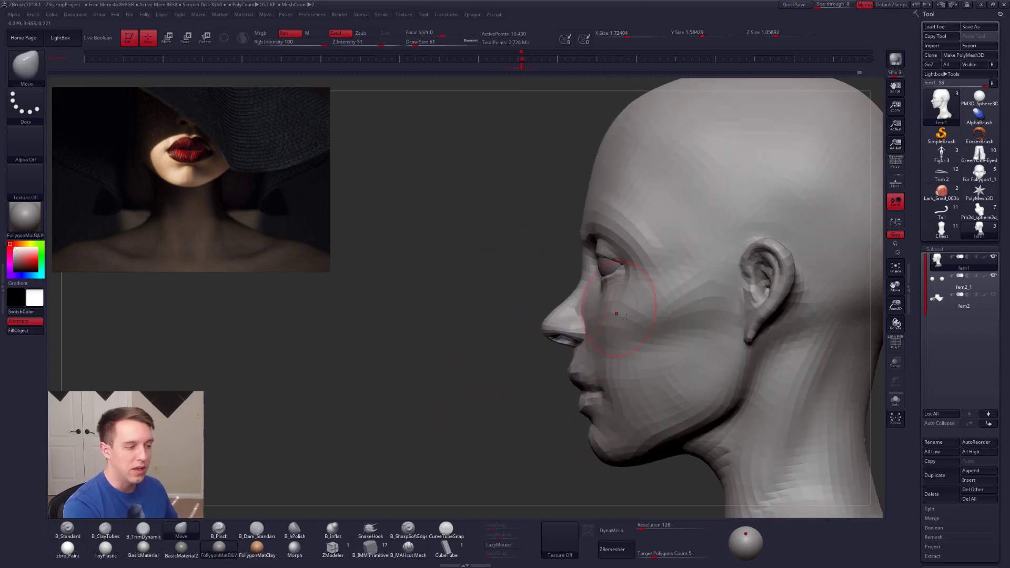
mouse_move(582, 280)
mouse_down()
mouse_move(568, 273)
mouse_move(580, 279)
mouse_up()
key(ctrl+z)
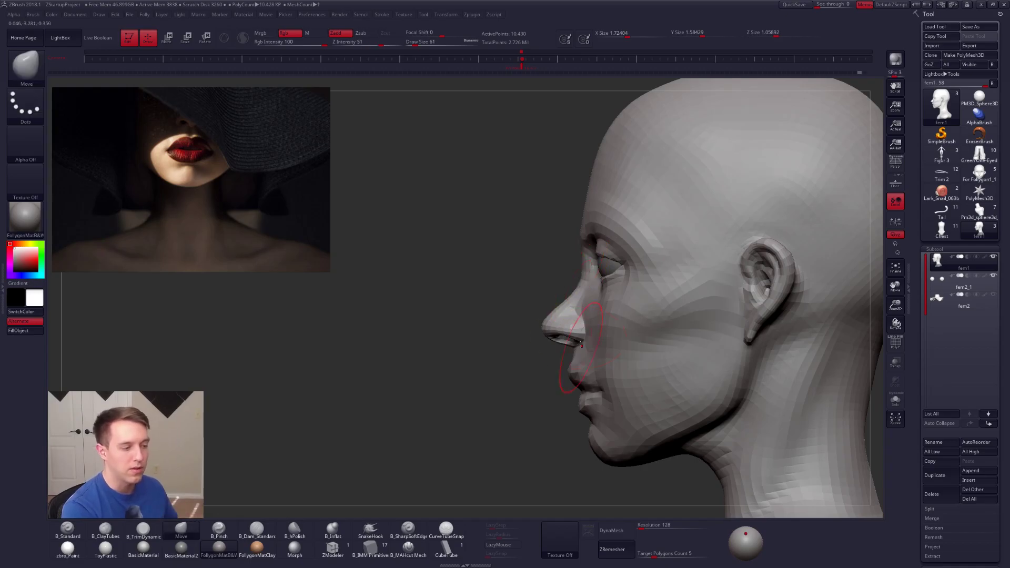
mouse_move(581, 300)
right_down()
mouse_move(600, 308)
mouse_move(575, 322)
right_up()
Step: Raise the subdivision level and refine the area between the inner eye corner and nose with the Move brush at Draw Size 58
key(ctrl+d)
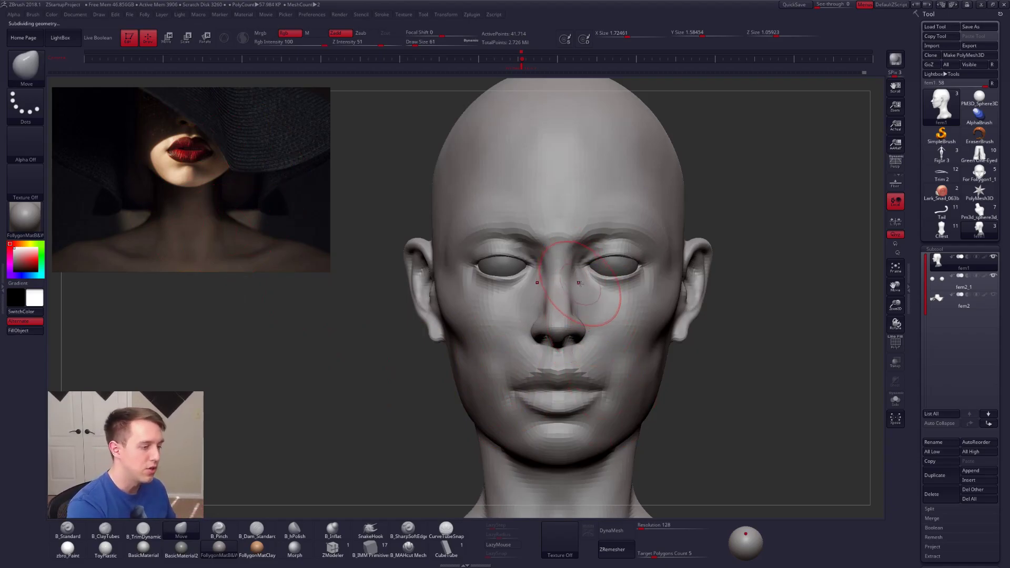
key(space)
drag(595, 295, 587, 295)
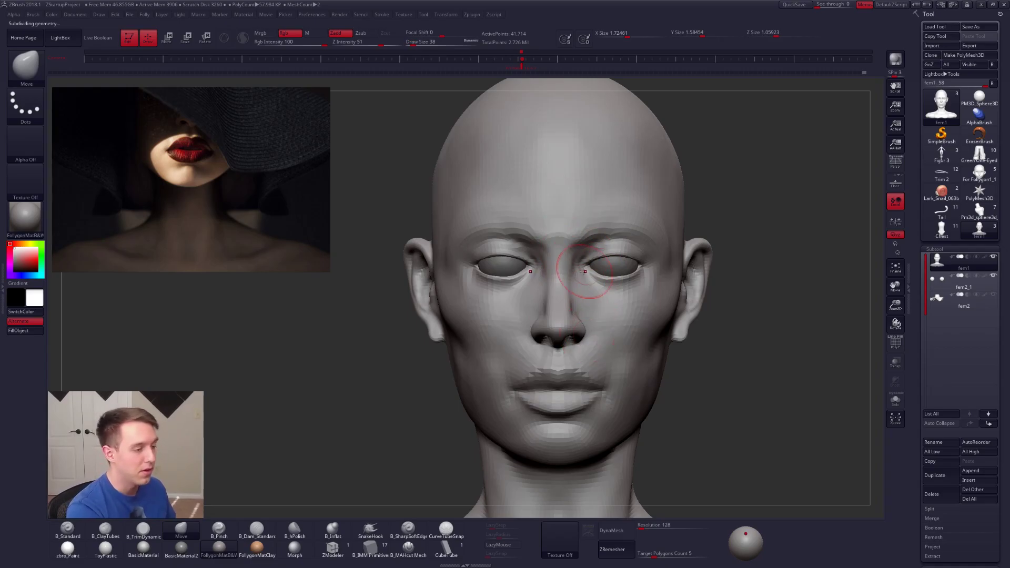
right_drag(610, 295, 539, 284)
Step: Tighten the forms around the eyelid and the underside of the nose with the B_Pinch brush, starting at Draw Size 74
key(5)
right_drag(661, 234, 592, 258)
key(space)
drag(628, 256, 634, 256)
right_drag(649, 261, 605, 216)
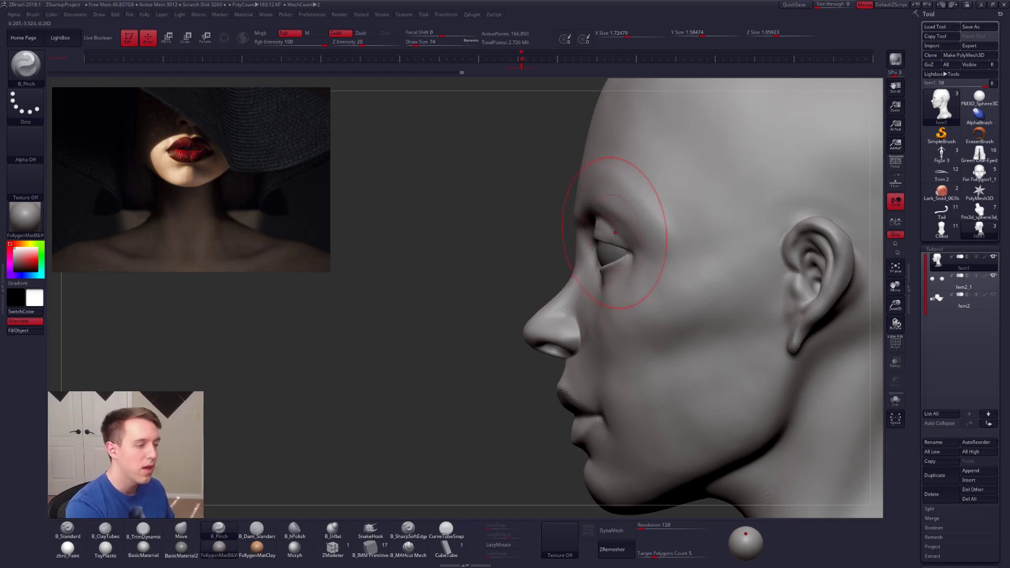
mouse_move(614, 241)
right_down()
mouse_move(649, 248)
mouse_move(621, 248)
right_up()
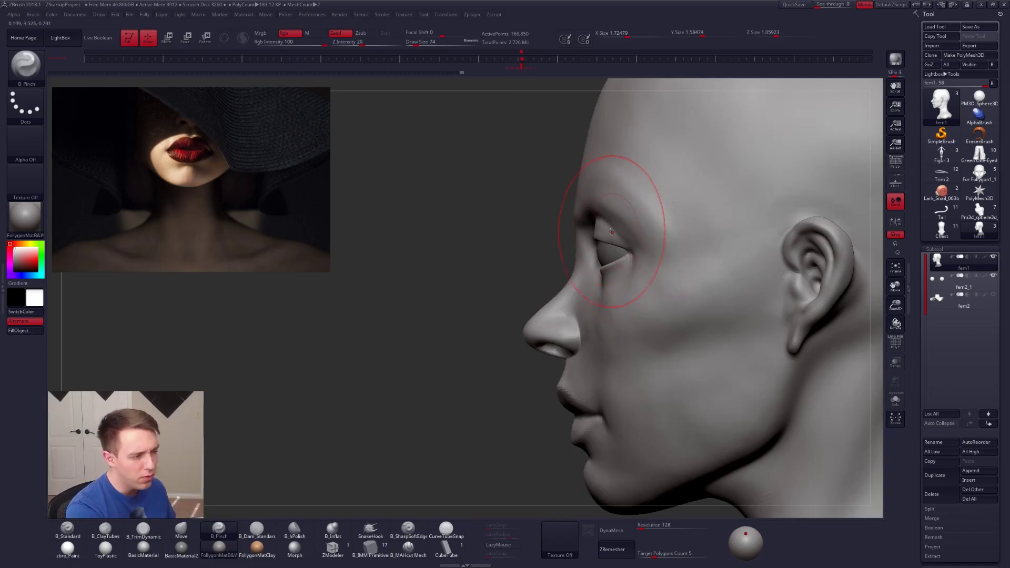
mouse_move(621, 358)
right_down()
mouse_move(661, 358)
mouse_move(625, 359)
mouse_move(643, 319)
mouse_move(526, 312)
mouse_move(621, 323)
right_up()
alt+right_drag(542, 335, 544, 352)
key(space)
drag(604, 314, 599, 314)
mouse_move(870, 329)
alt+right_down()
mouse_move(718, 302)
mouse_move(644, 310)
alt+right_up()
key(space)
mouse_move(641, 311)
mouse_down()
mouse_move(635, 300)
mouse_move(626, 315)
mouse_up()
Step: Adjust the front edge of the ear above the lobe with the Move brush
key(b)
key(m)
key(v)
right_drag(643, 313, 708, 311)
drag(660, 295, 657, 292)
shift+right_drag(659, 297, 666, 314)
Step: Reshape the earlobe on a lower subdivision level with the Move brush at Draw Size 38, and return to the highest level
key(shift+d)
key(shift+d)
key(space)
drag(665, 314, 670, 307)
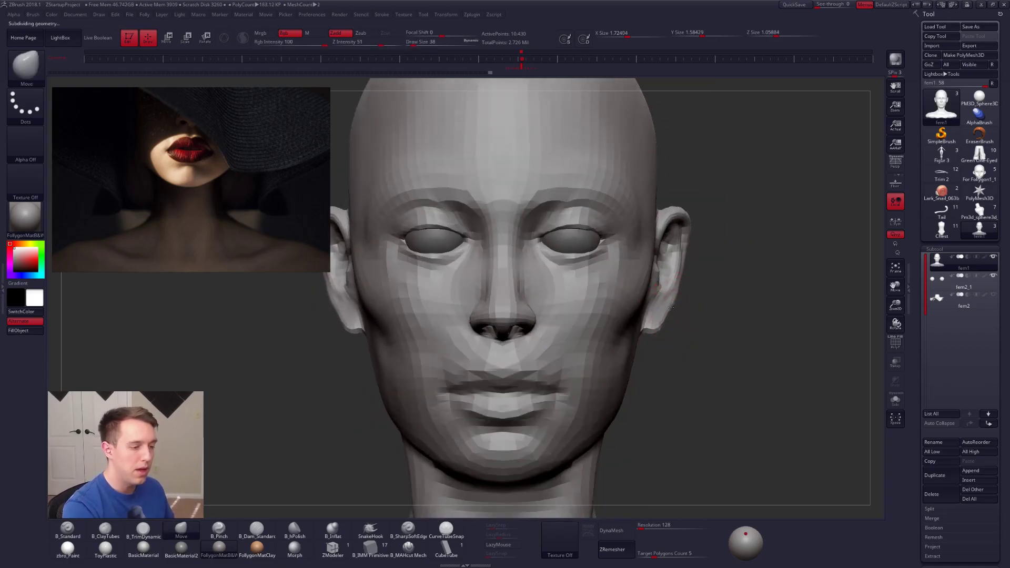
right_drag(645, 318, 586, 319)
key(d)
key(d)
key(d)
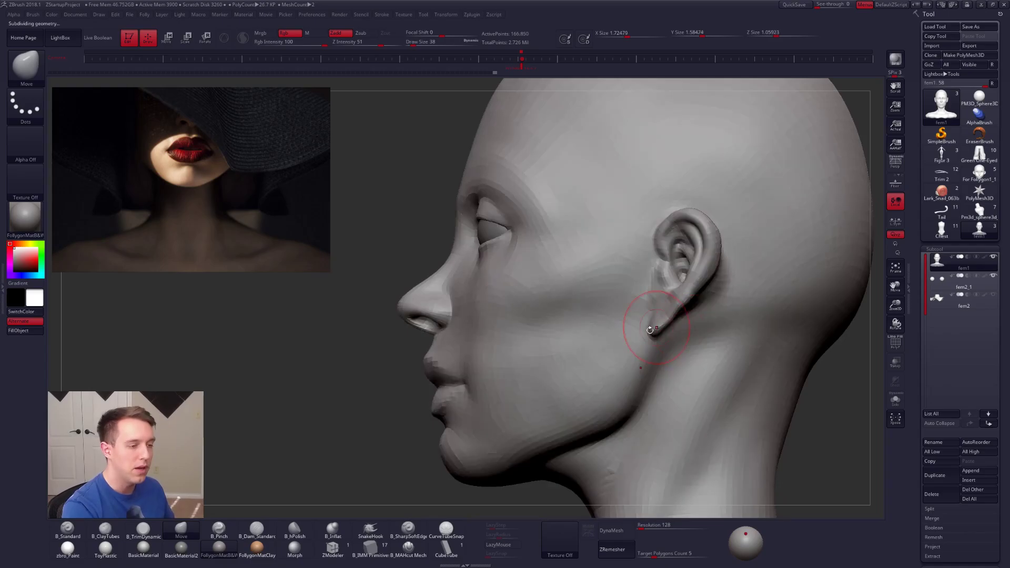
right_drag(647, 331, 736, 314)
key(d)
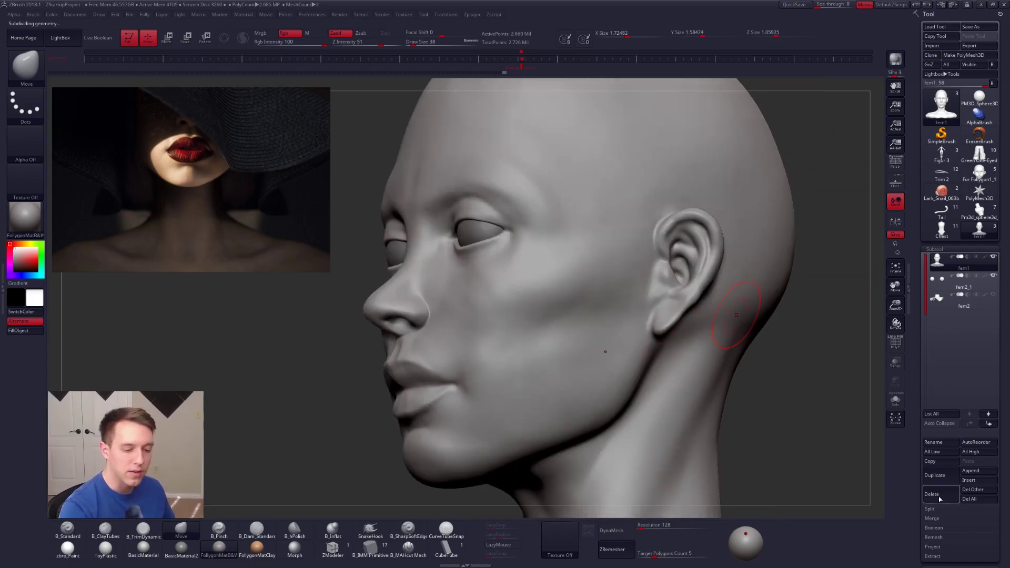
Step: Delete the bust's lower subdivision levels and insert an ear mesh on the cheek with the InsertEar brush
drag(930, 501, 918, 439)
click(935, 475)
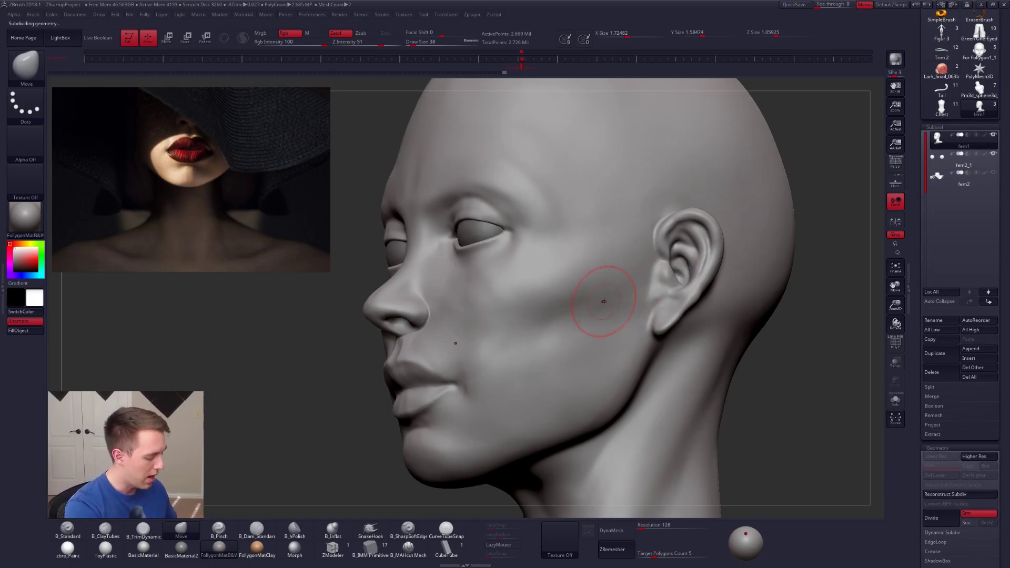
key(b)
key(i)
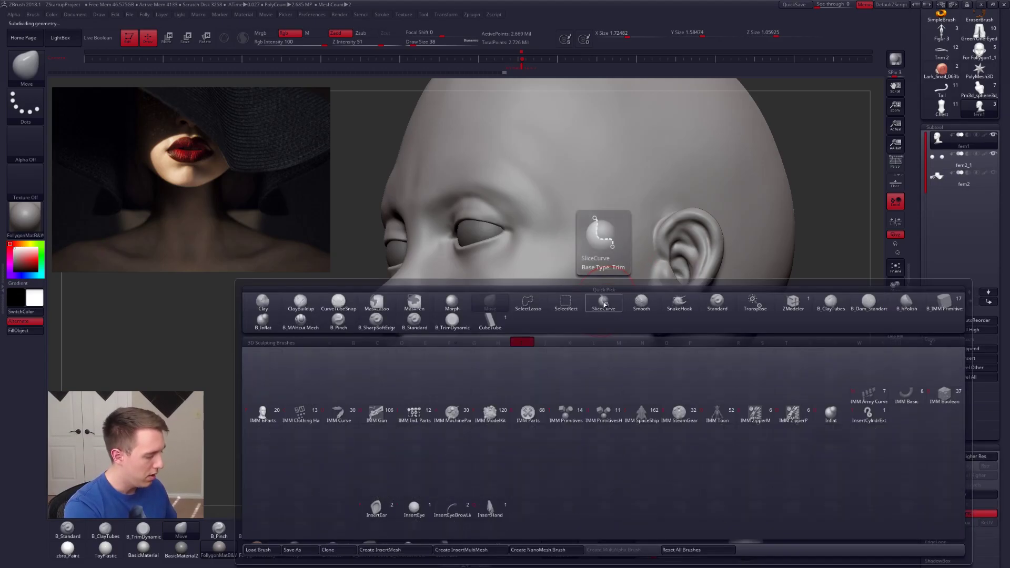
click(389, 502)
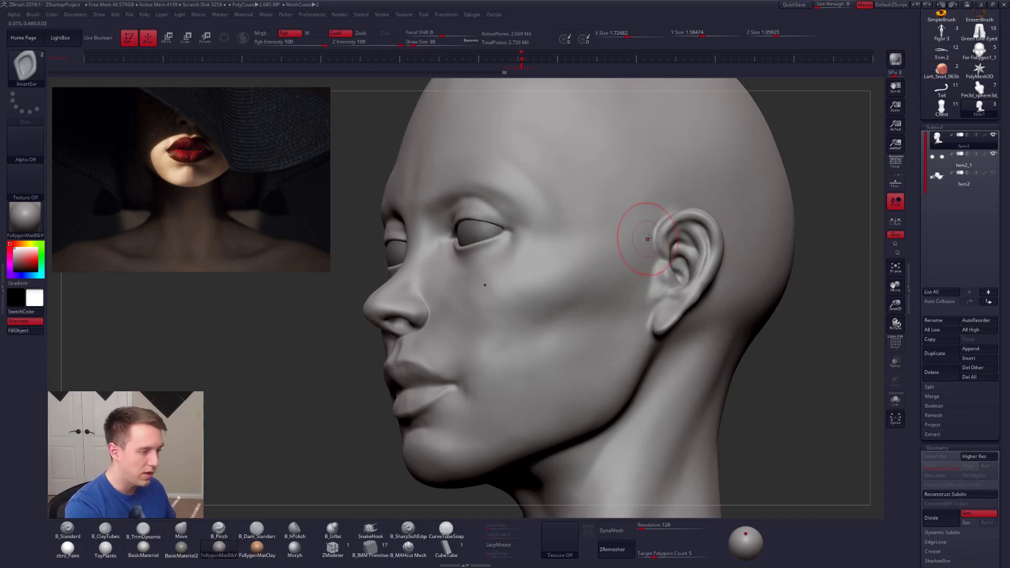
key(m)
click(509, 264)
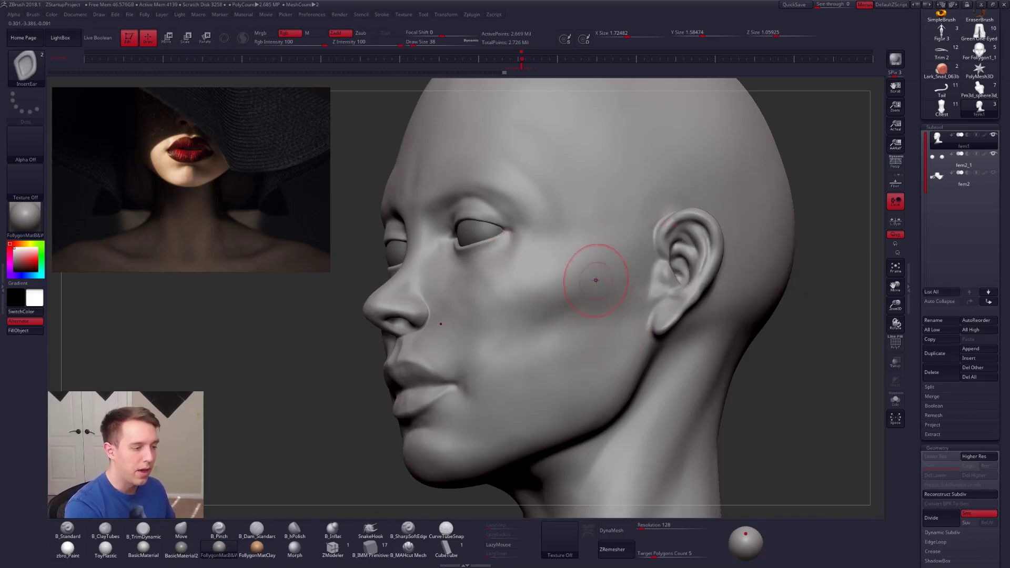
drag(593, 266, 602, 288)
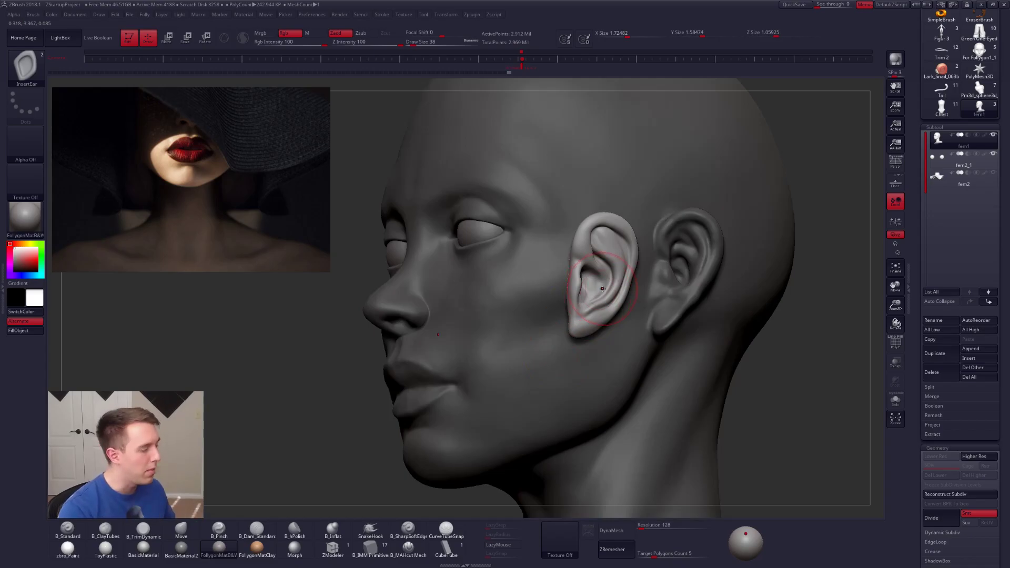
Step: Switch to Chrome and review the Follygon's Brushes product on Gumroad, pointing out the InsertEar entry in its list of included brushes
key(alt+Tab)
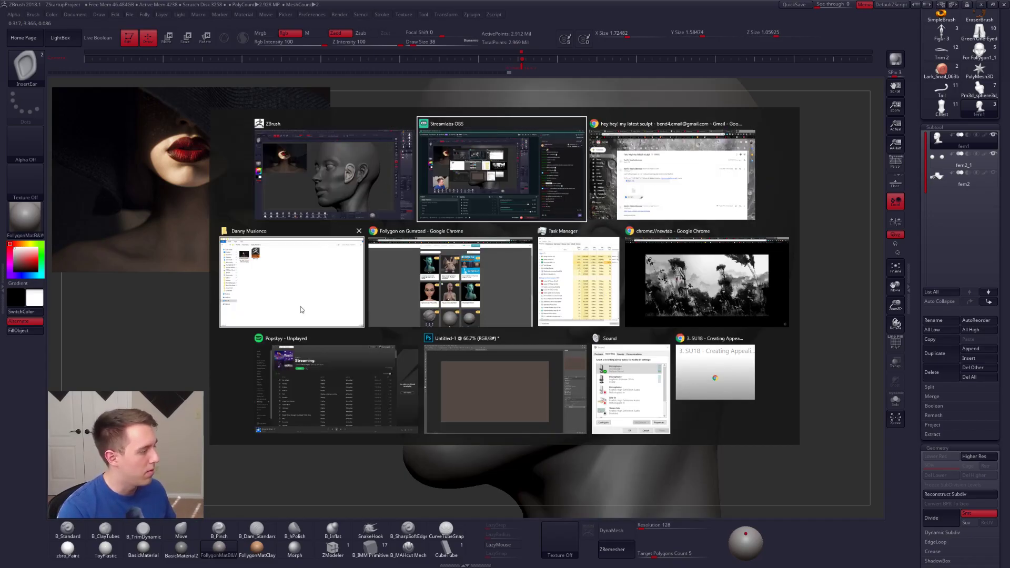
click(444, 307)
scroll(445, 309, down, 5)
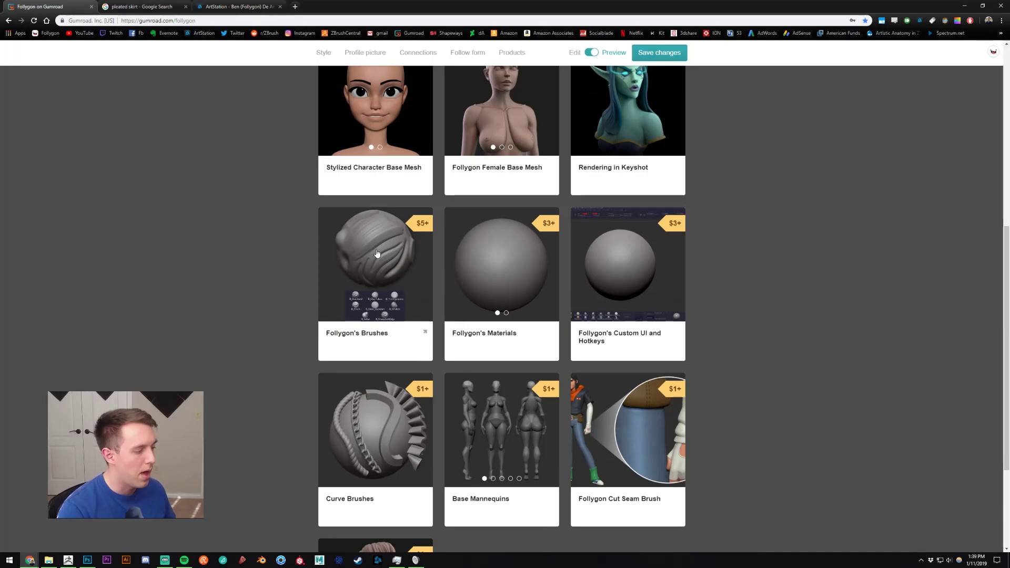
click(377, 254)
scroll(443, 416, down, 2)
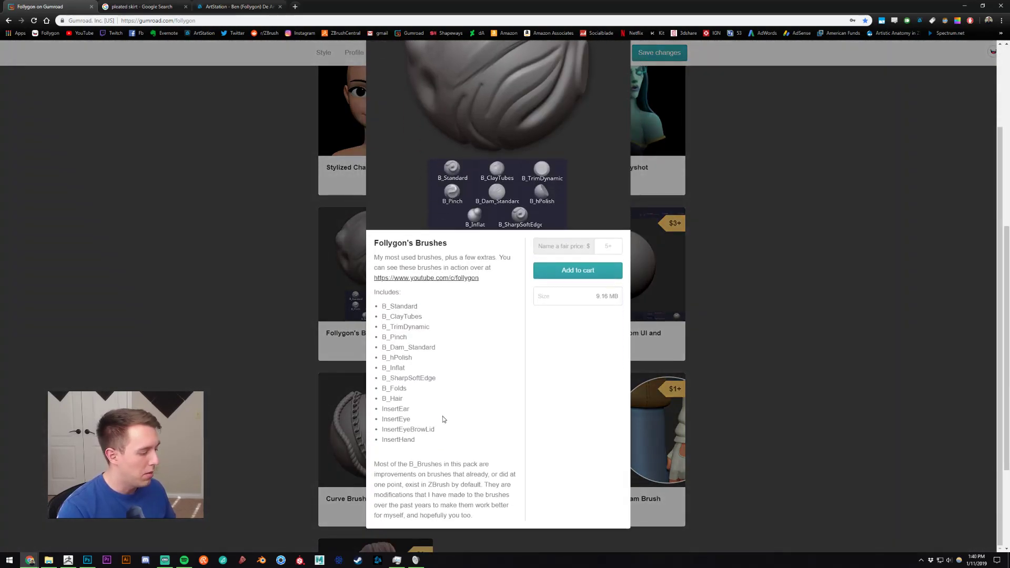
drag(410, 412, 382, 410)
click(427, 406)
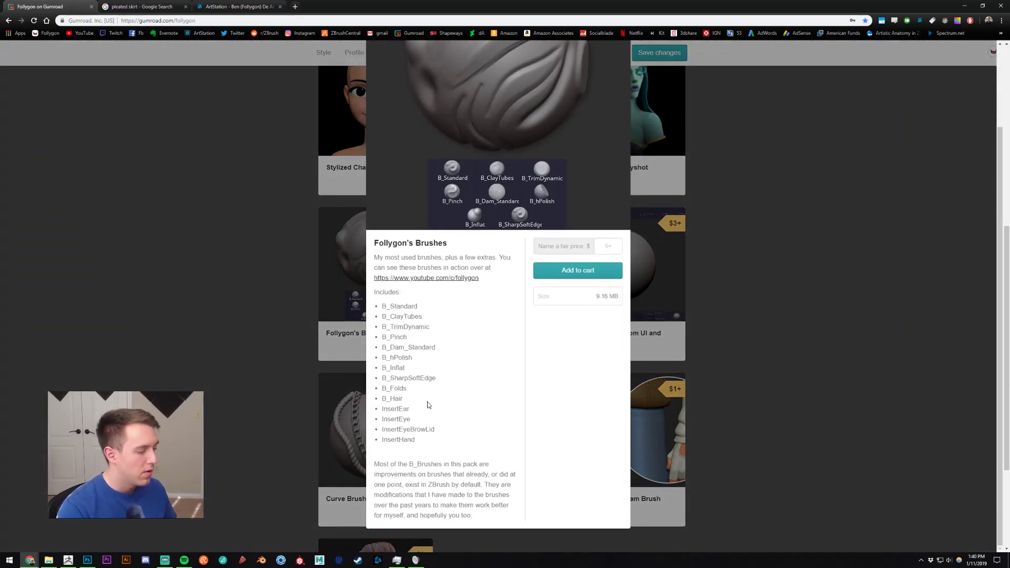
double_click(397, 409)
click(278, 315)
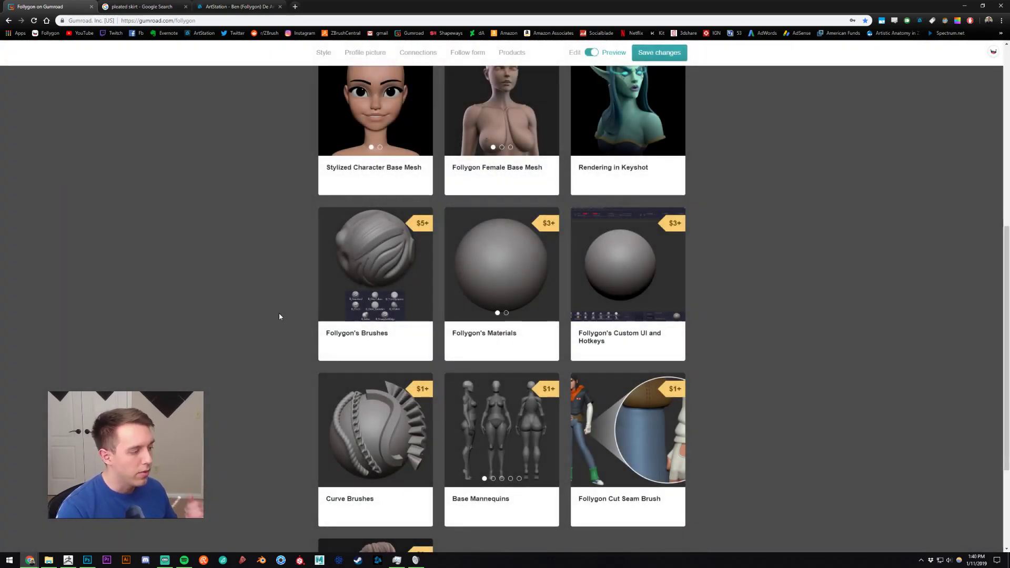
scroll(281, 317, up, 2)
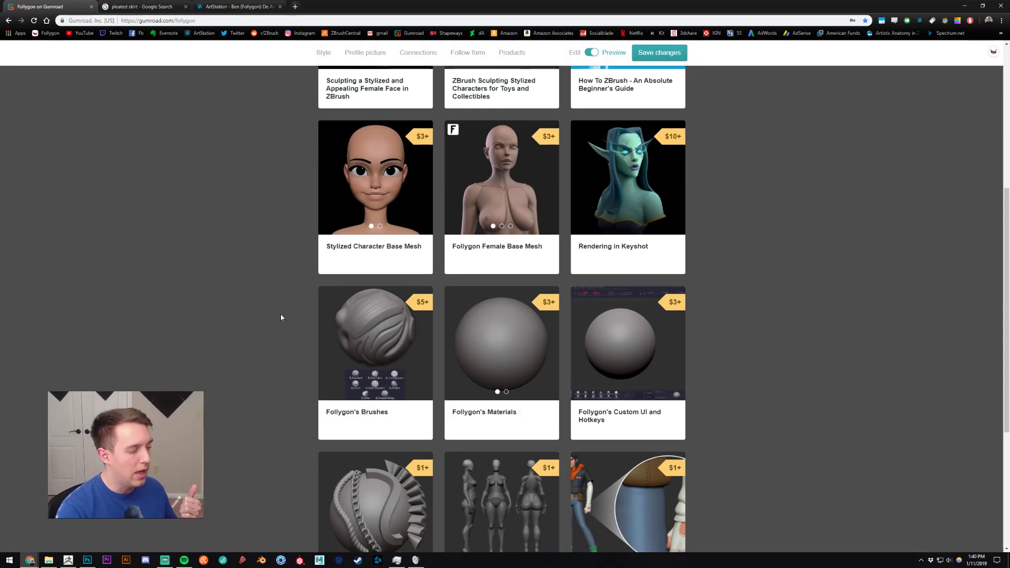
scroll(281, 317, up, 4)
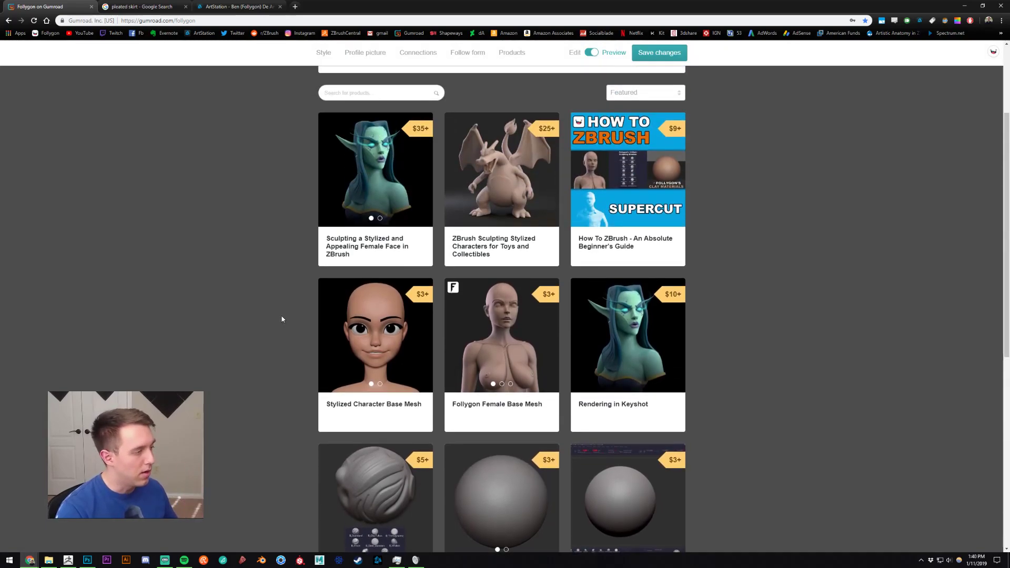
Step: Switch back to ZBrush, undo the ear inserted on the cheek, and review the head from the side and front
key(alt+Tab)
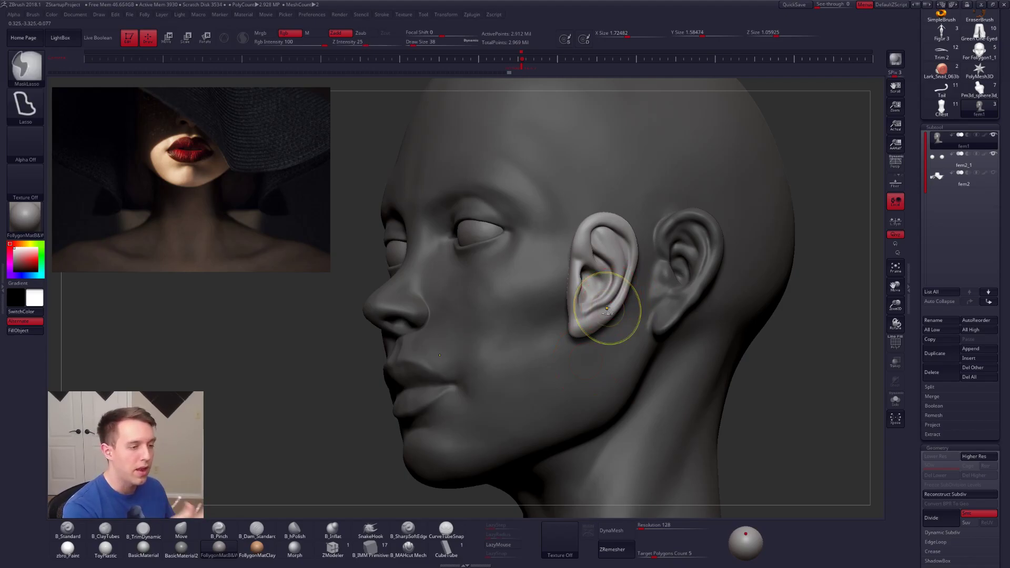
key(ctrl+z)
drag(1003, 221, 1003, 343)
right_drag(685, 269, 631, 271)
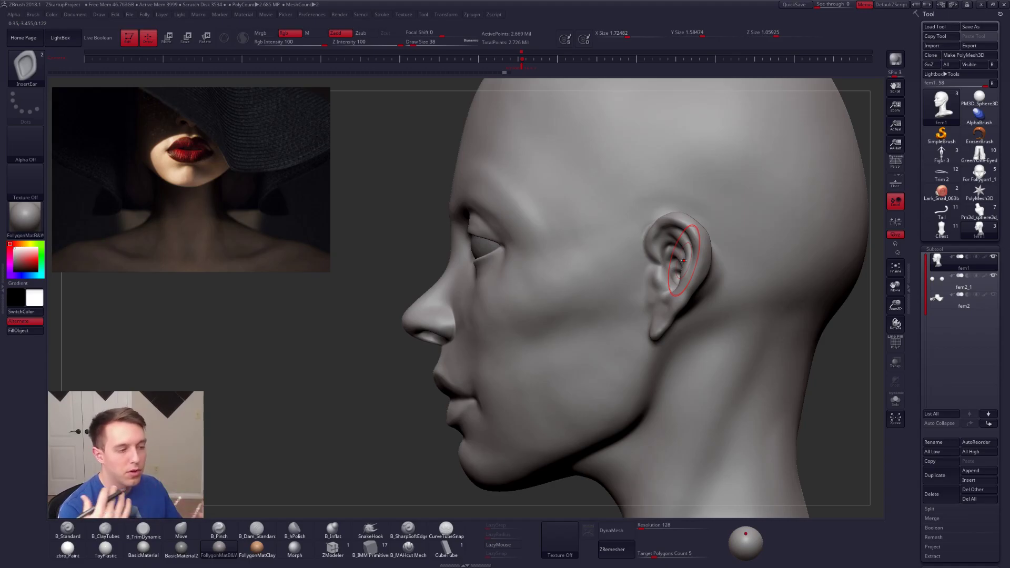
mouse_move(689, 265)
right_down()
mouse_move(677, 279)
mouse_move(690, 321)
mouse_move(689, 263)
mouse_move(677, 317)
mouse_move(675, 273)
mouse_move(656, 232)
mouse_move(608, 256)
mouse_move(617, 289)
right_up()
alt+right_drag(615, 249, 642, 271)
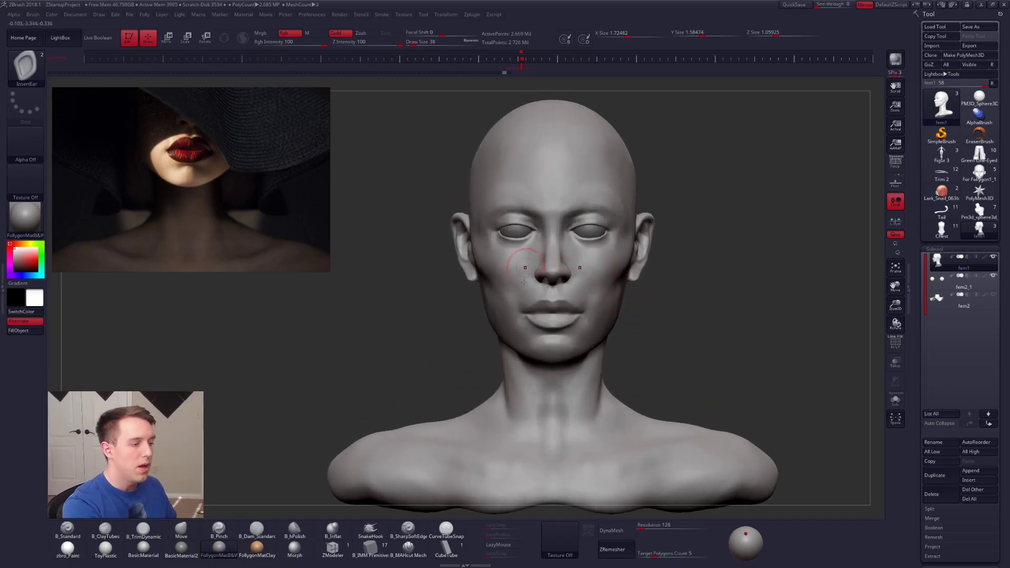
mouse_move(546, 301)
ctrl+right_down()
mouse_move(548, 333)
mouse_move(625, 349)
ctrl+right_up()
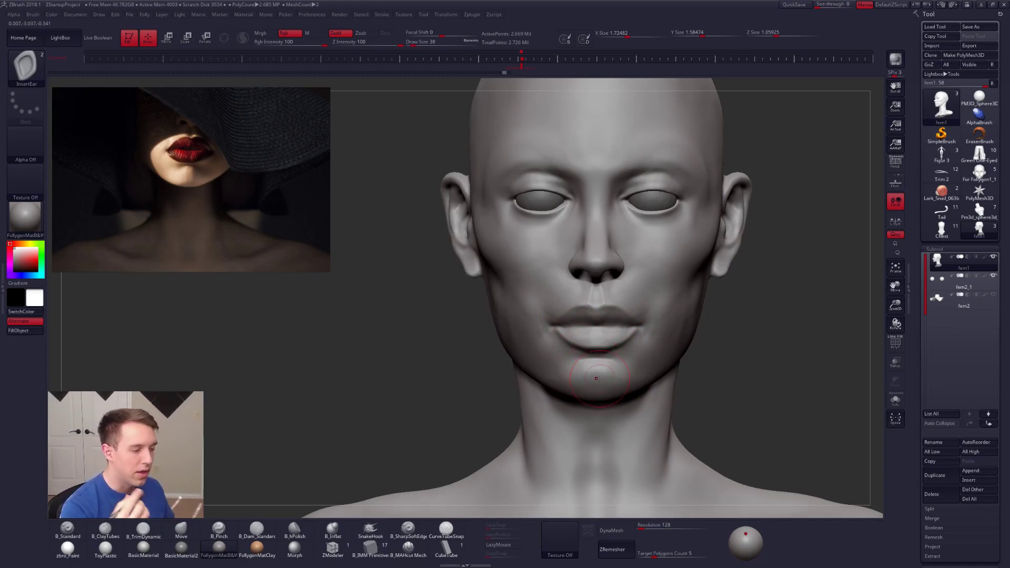
Step: Adjust the area around the mouth corners with the Move brush at Draw Size 38
key(b)
key(m)
key(v)
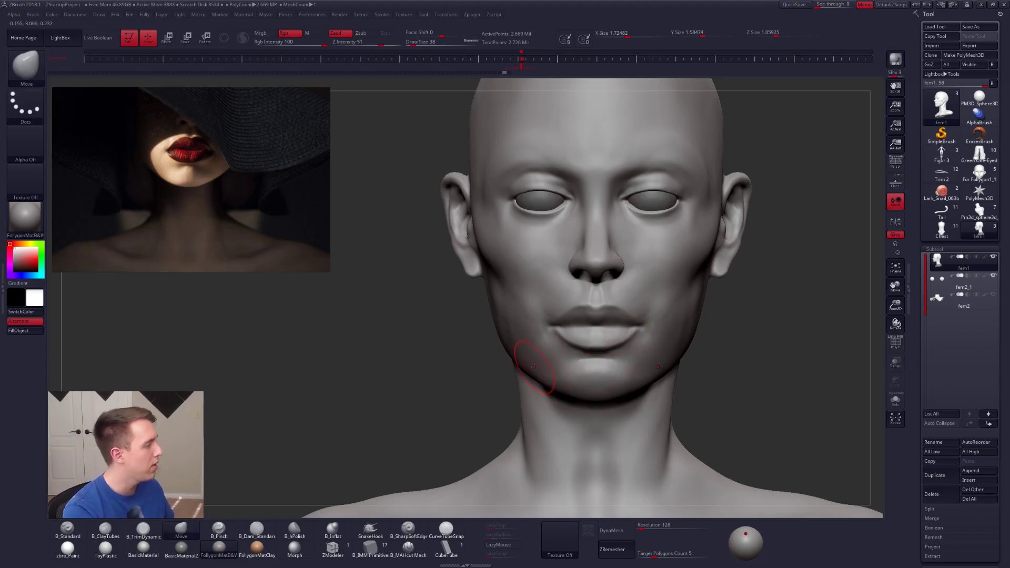
mouse_move(636, 337)
right_down()
mouse_move(647, 326)
mouse_move(705, 327)
right_up()
mouse_move(645, 310)
alt+right_down()
mouse_move(651, 327)
mouse_move(621, 324)
alt+right_up()
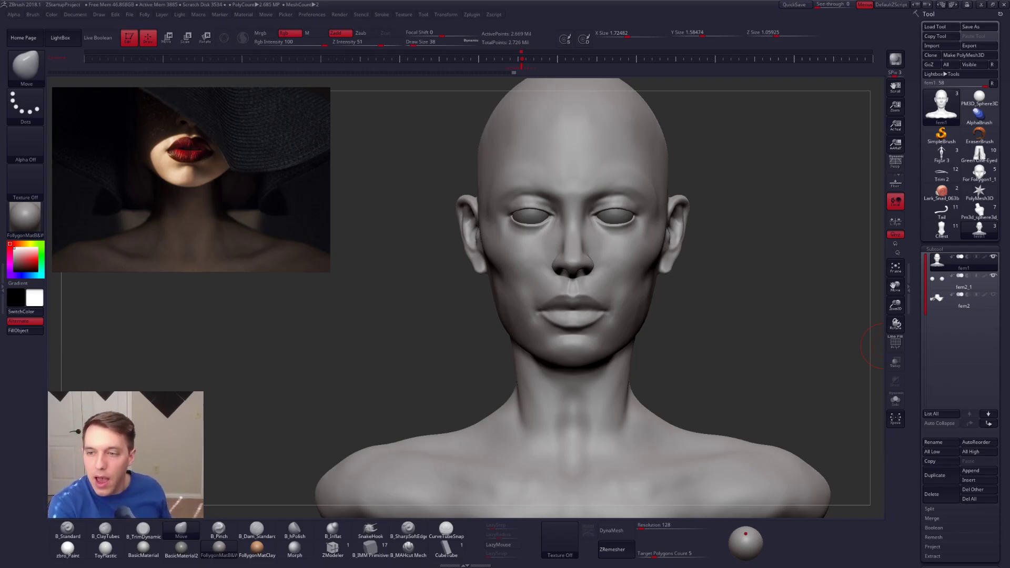
Step: Switch to Chrome and browse the character sculpts in the Follygon portfolio on ArtStation
key(alt+Tab)
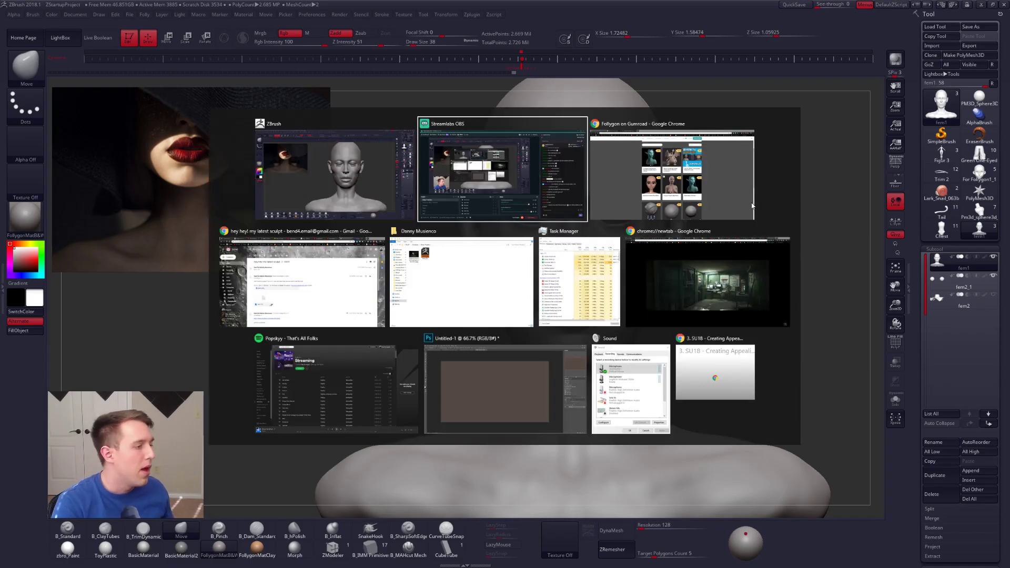
click(728, 177)
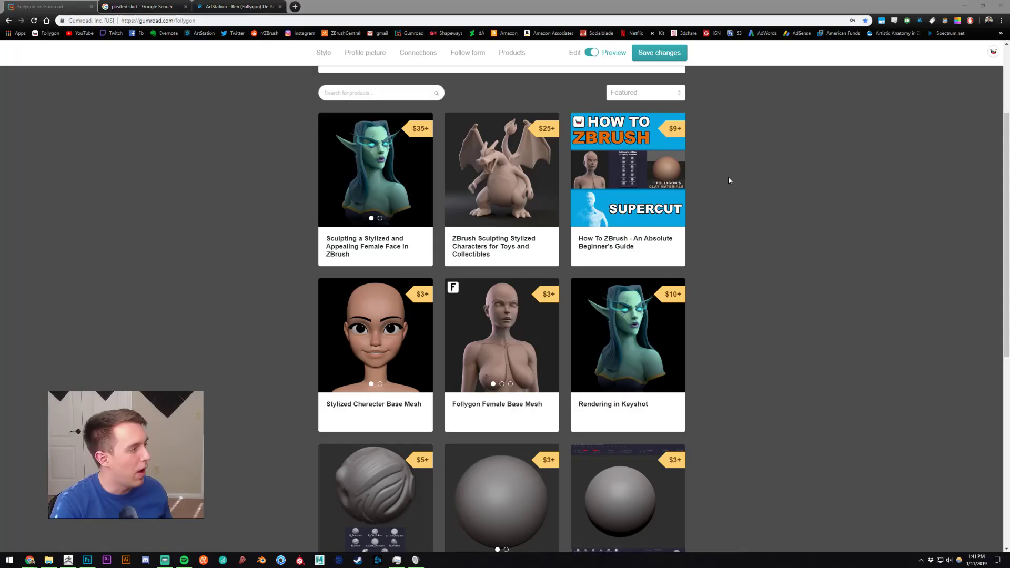
click(237, 7)
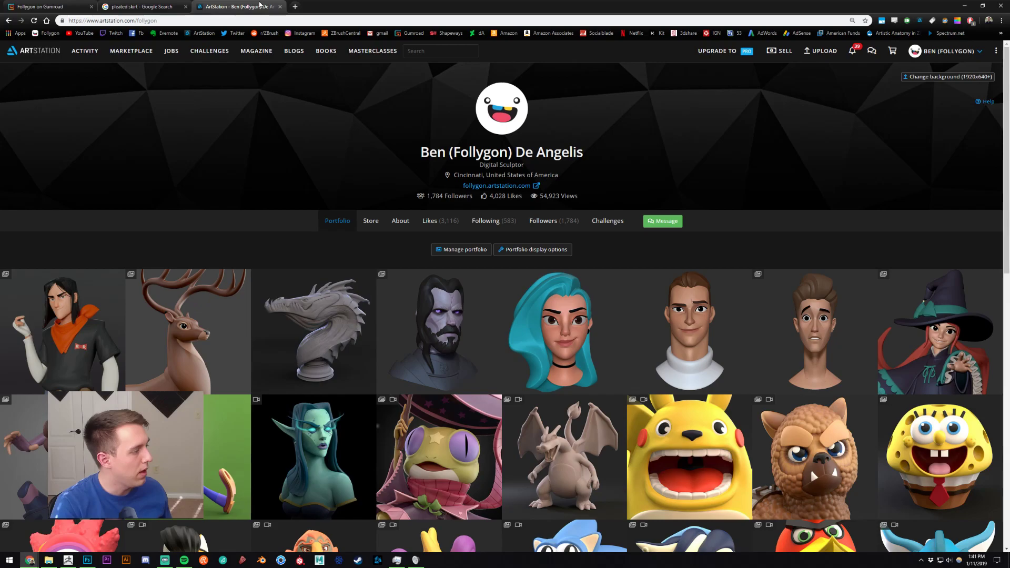
scroll(611, 141, down, 8)
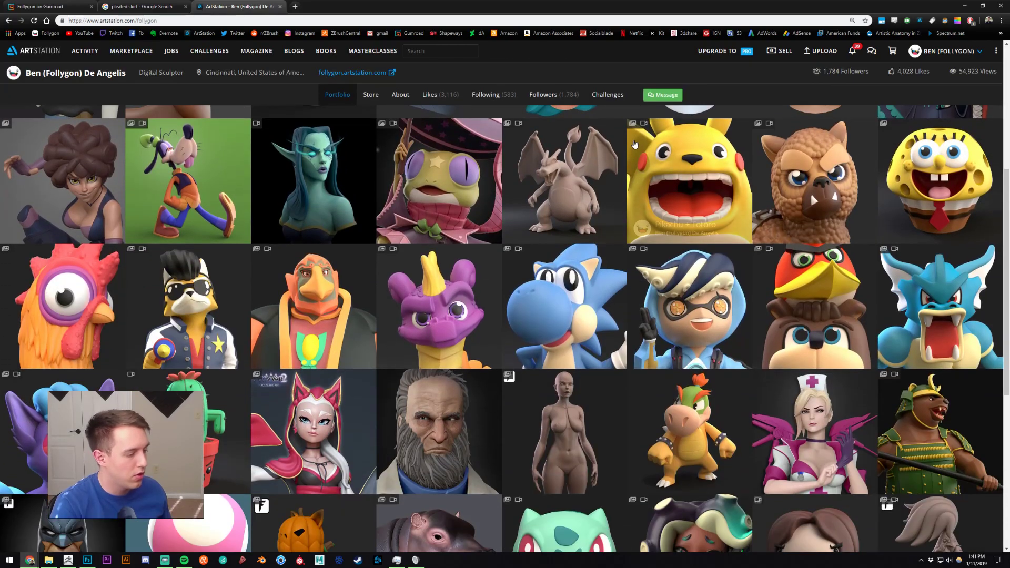
scroll(586, 140, down, 4)
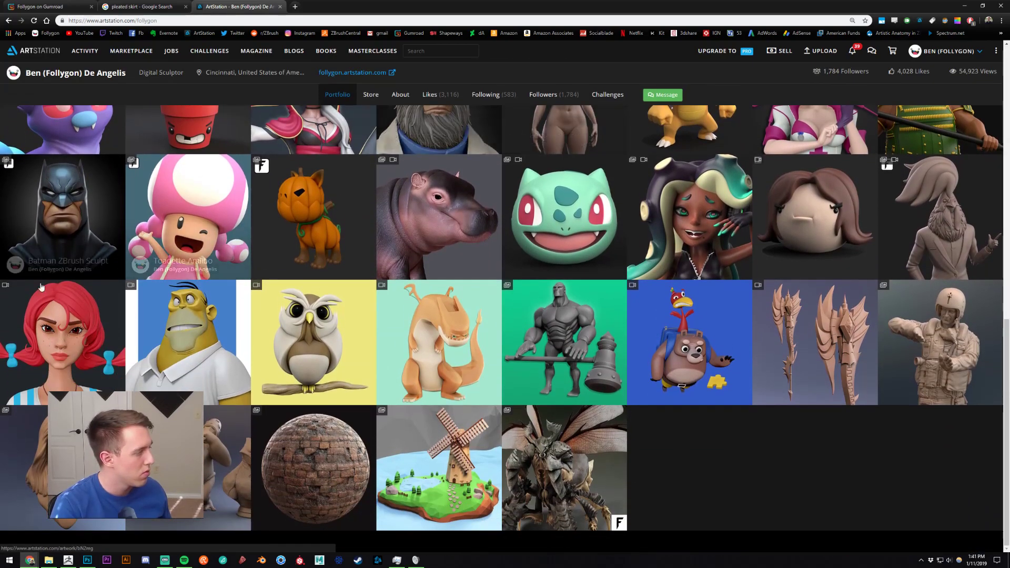
Step: Open the T9 F-14 Pilot artwork in the portfolio and examine the clothing and gear on its pilot figures
click(929, 342)
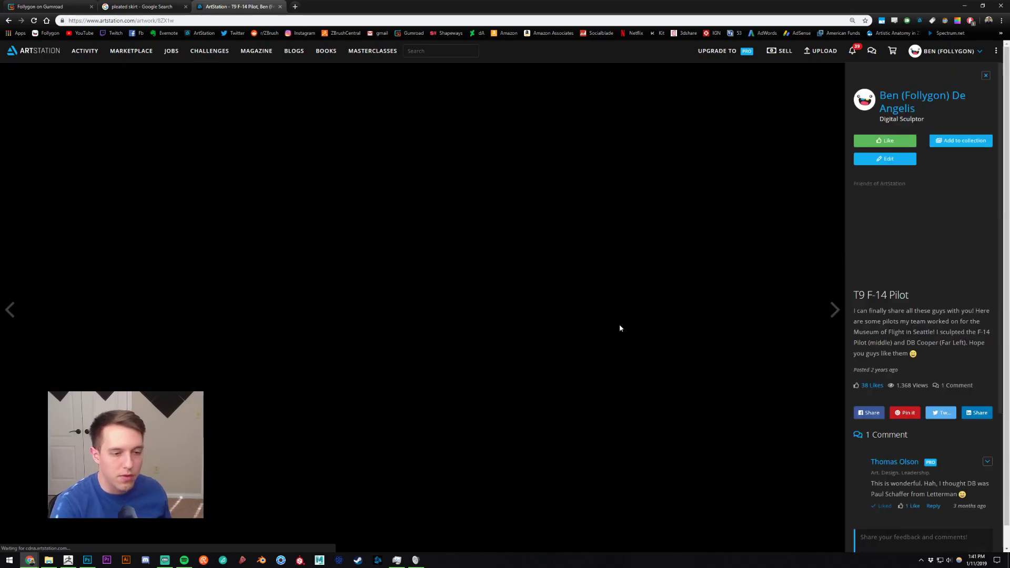
scroll(431, 232, down, 8)
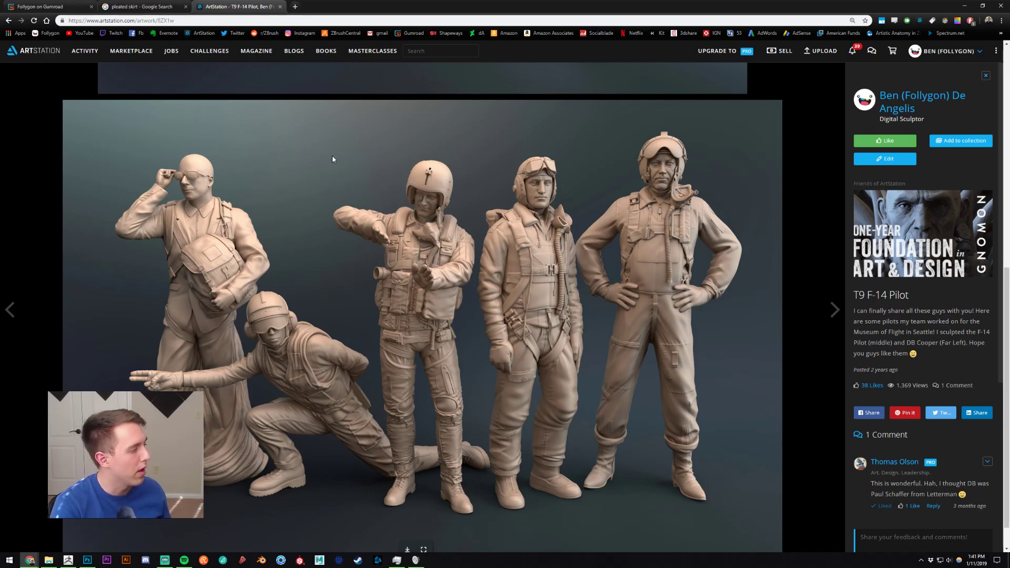
scroll(415, 221, down, 1)
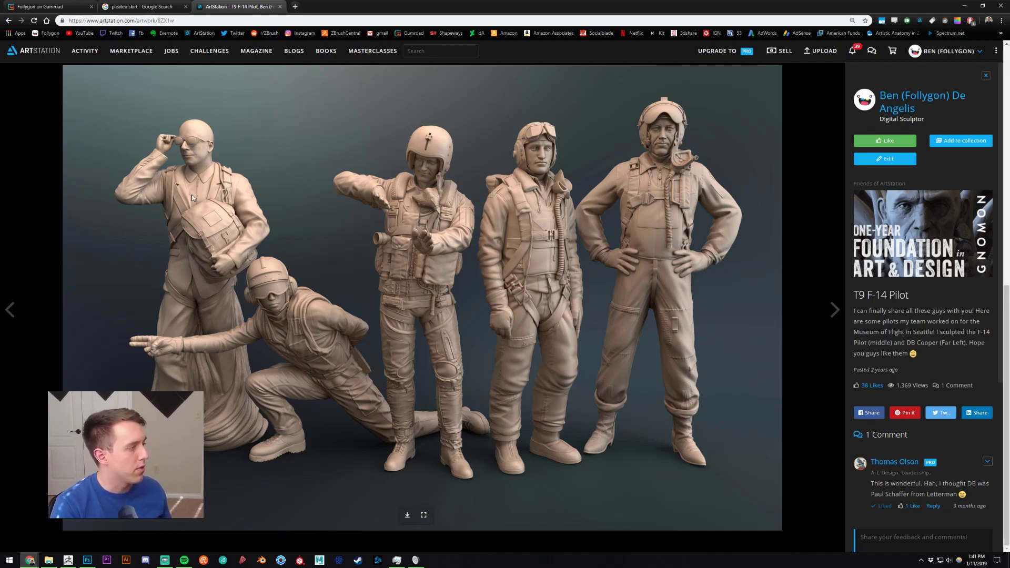
right_click(311, 207)
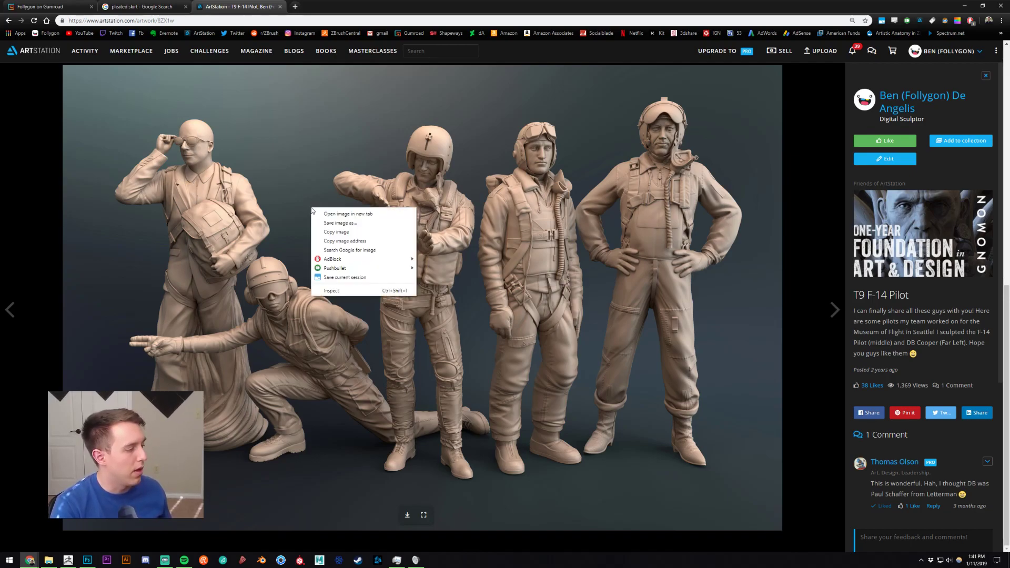
click(202, 196)
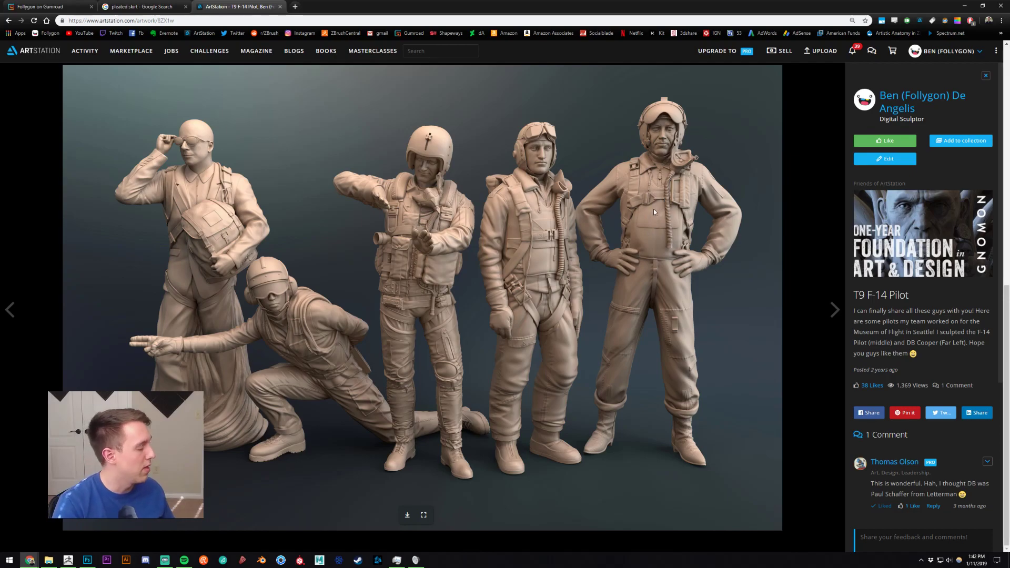
scroll(522, 213, down, 8)
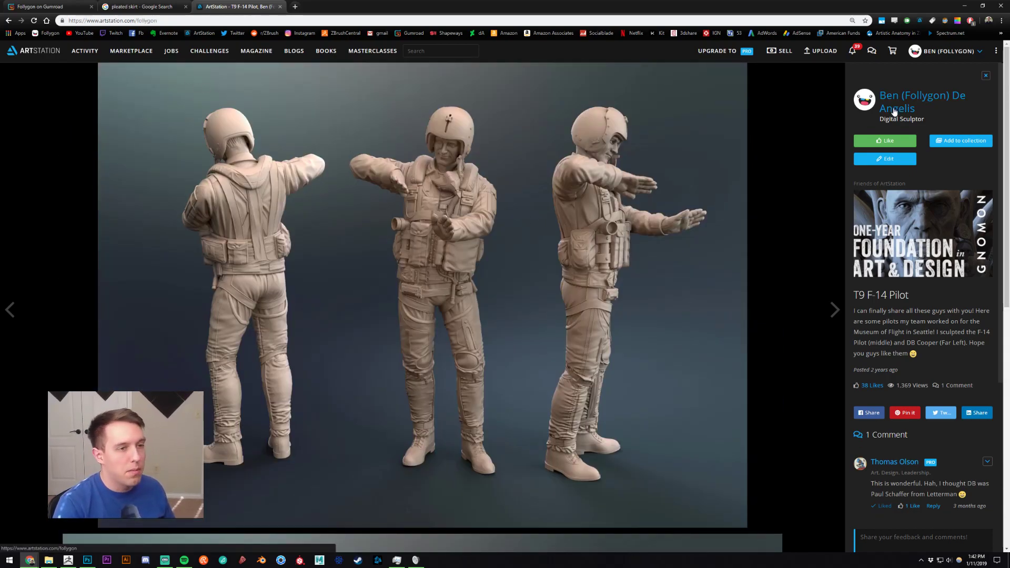
click(894, 110)
Step: Switch between ZBrush and Chrome to compare the sculpted female head with the Grace artwork on ArtStation
key(alt+Tab)
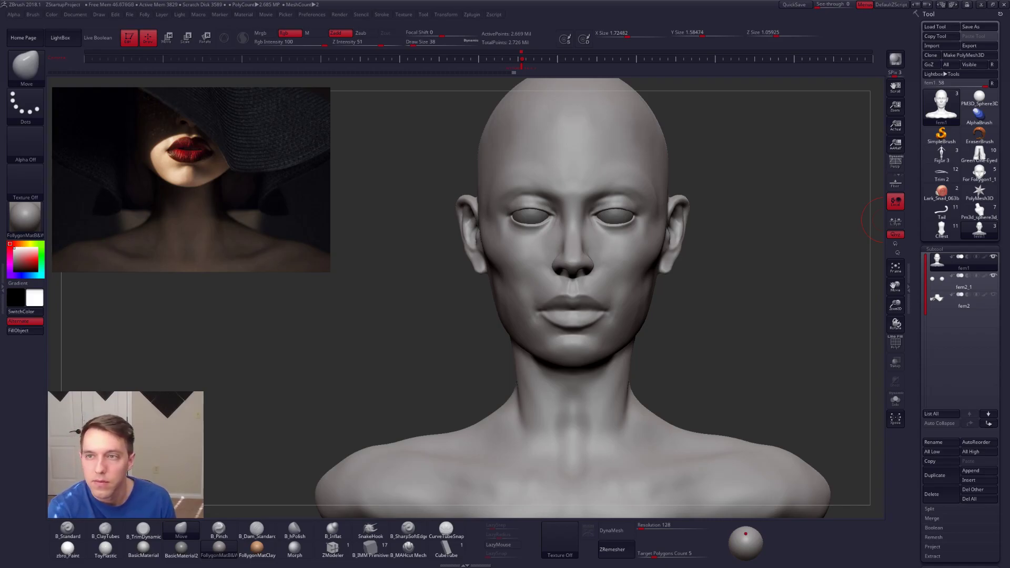
drag(1009, 99, 790, 152)
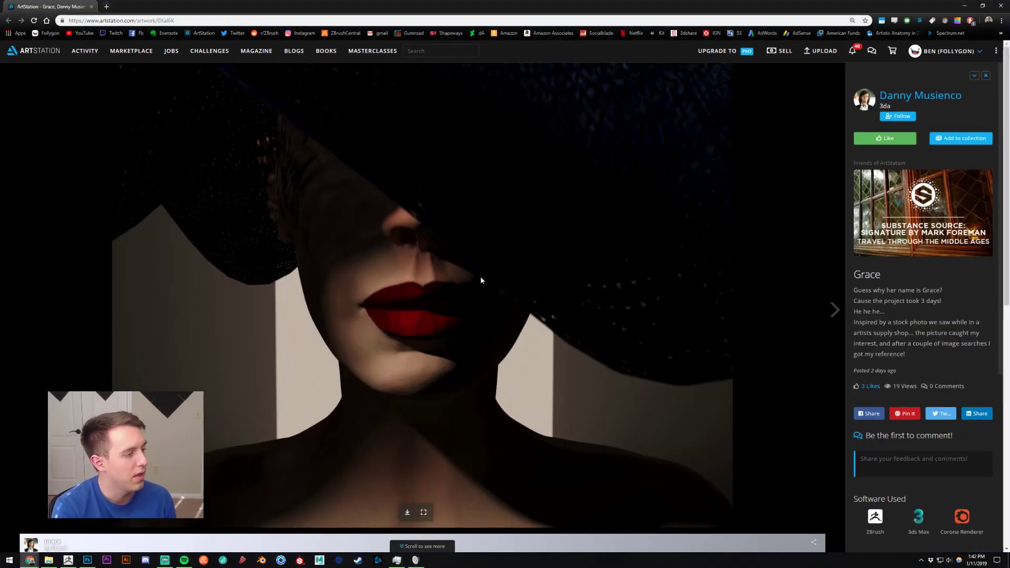
scroll(484, 266, down, 7)
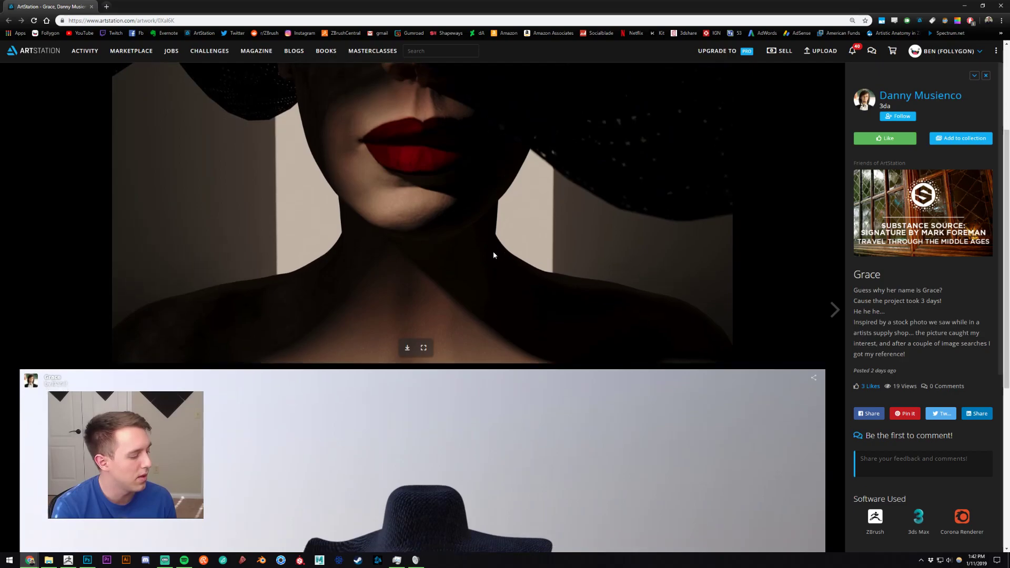
scroll(494, 256, down, 2)
scroll(494, 255, up, 9)
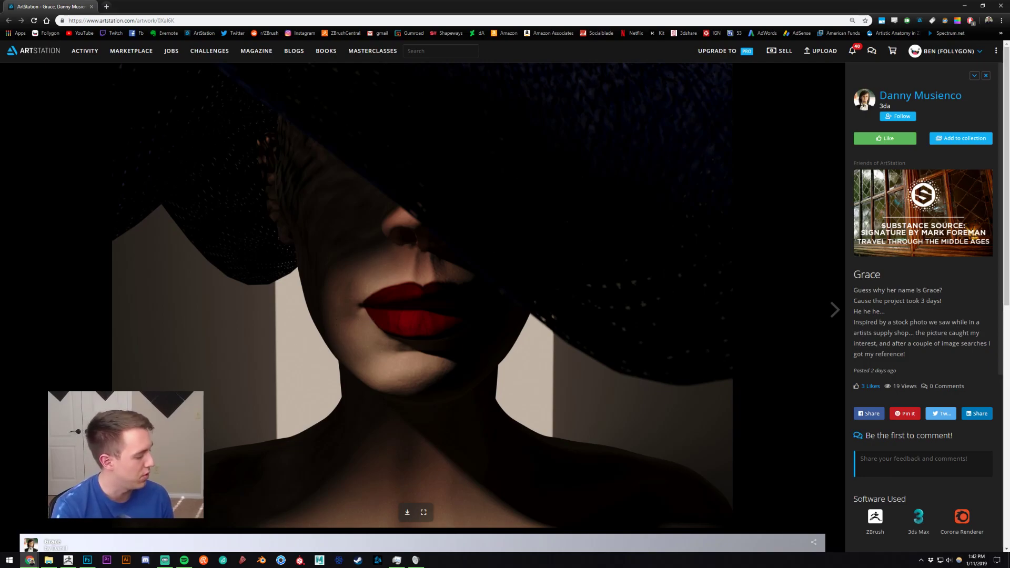
click(68, 559)
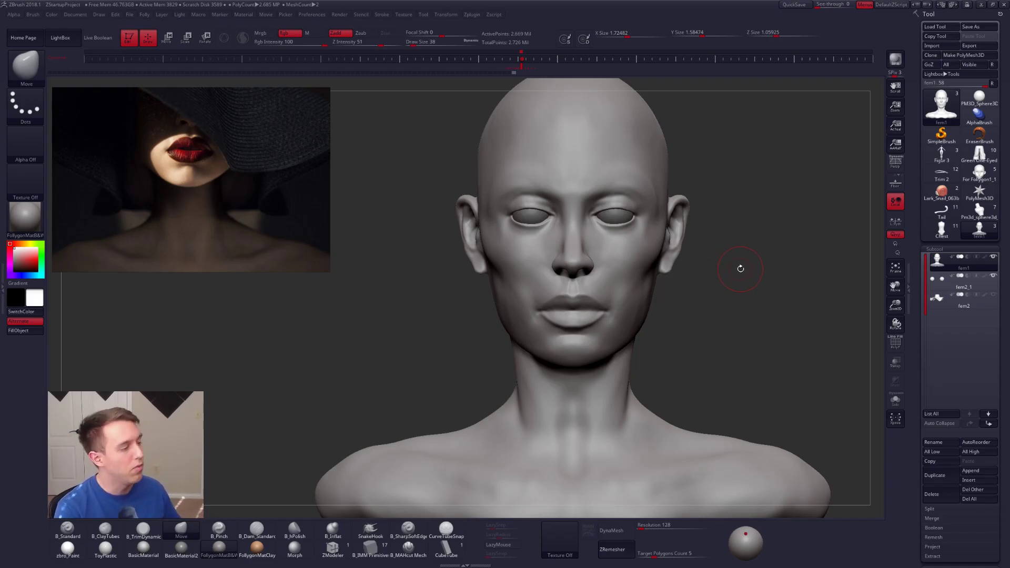
key(alt+Tab)
click(550, 218)
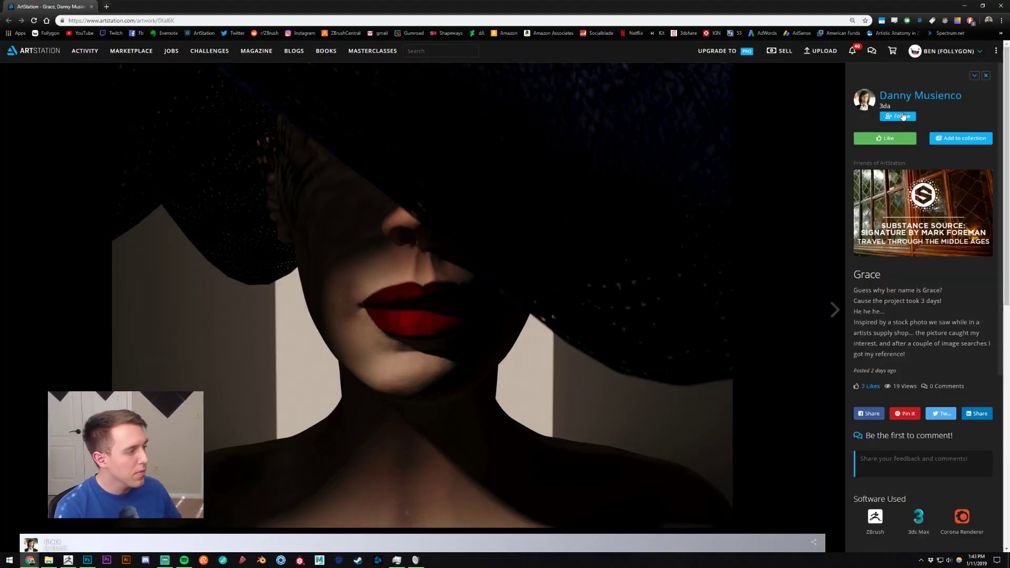
Step: Switch back to ZBrush, hide the reference image overlay and view the woman's face close up from the front
key(alt+Tab)
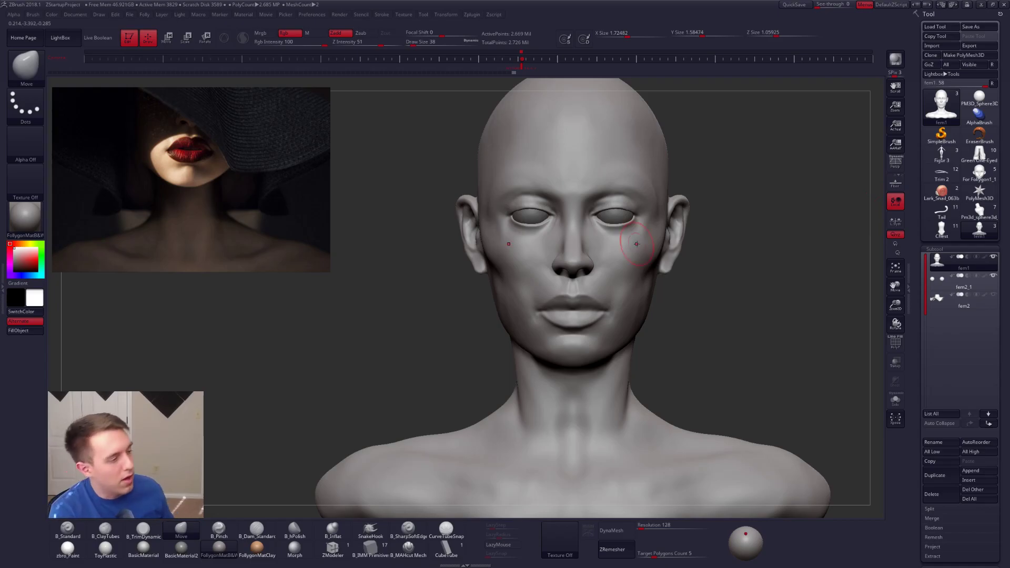
shift+drag(724, 287, 727, 303)
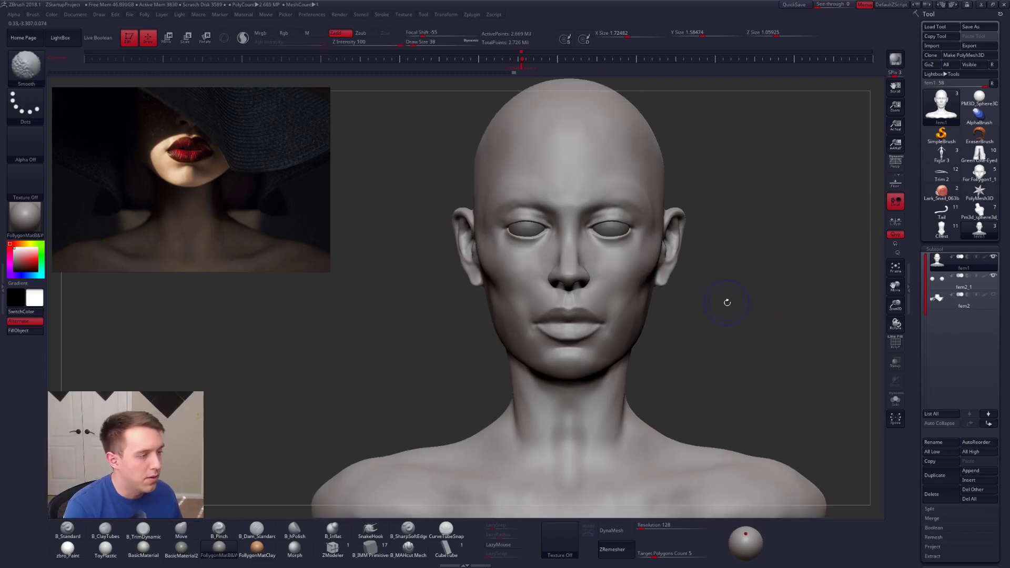
key(shift+z)
alt+drag(729, 211, 722, 238)
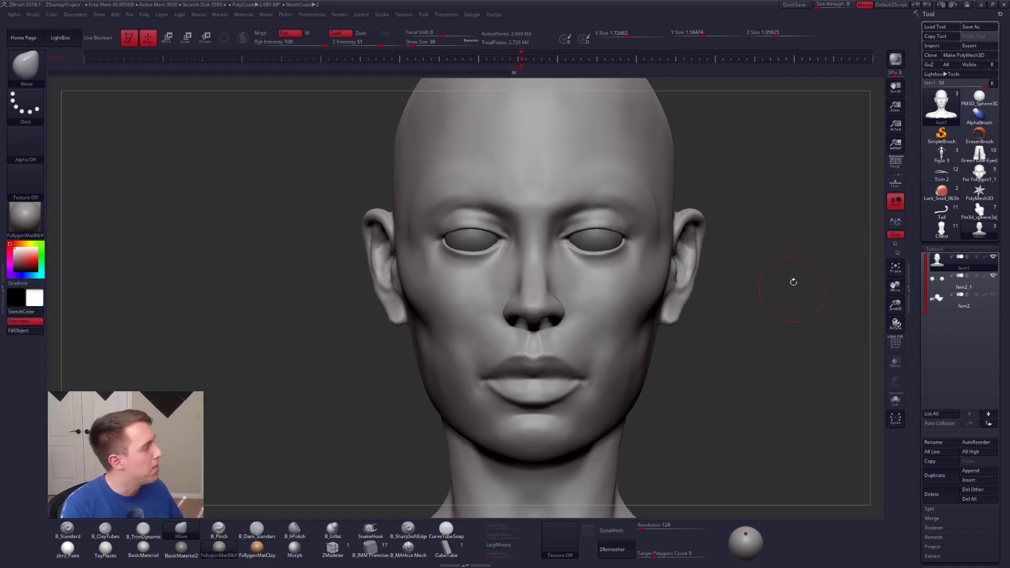
Step: Load the Follygon_Female_DSBM tool from LightBox and place it on the canvas in edit mode, facing front
click(61, 38)
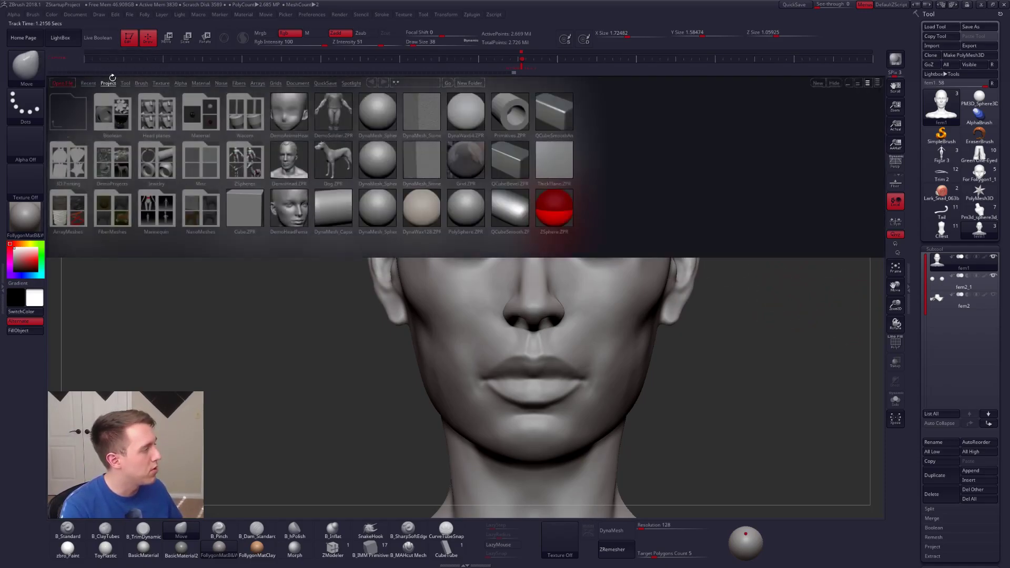
click(132, 83)
click(125, 83)
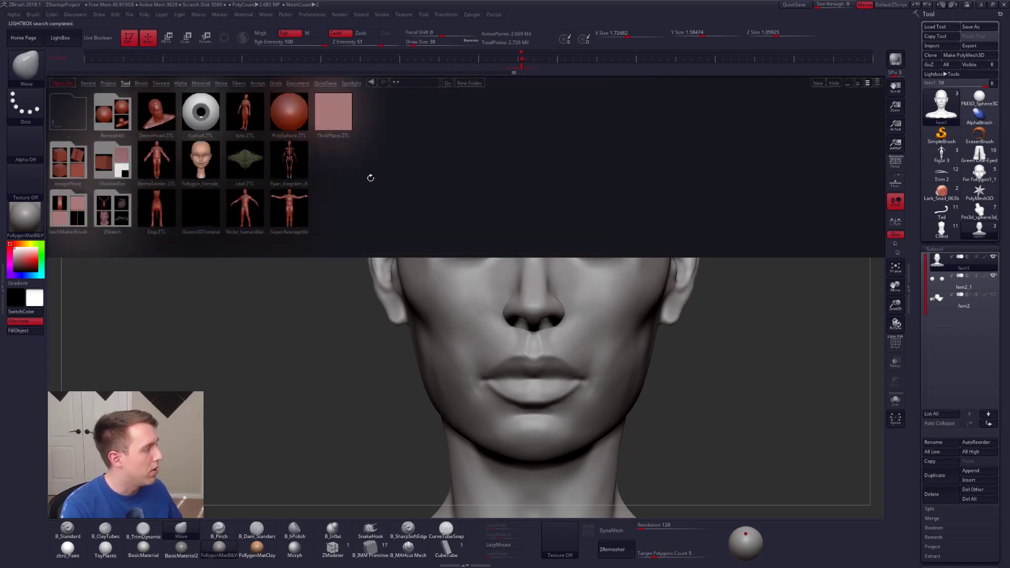
double_click(204, 161)
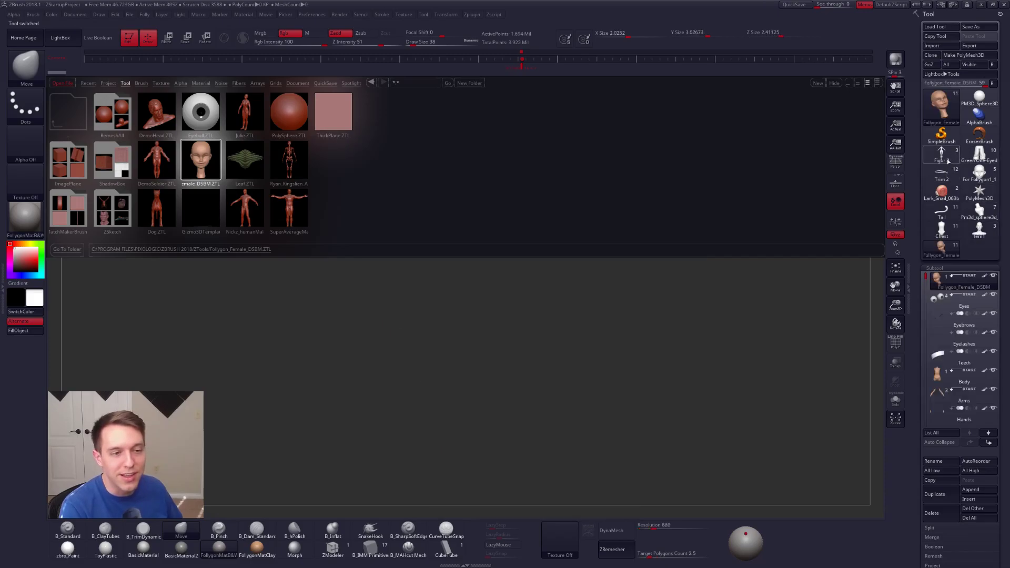
mouse_move(976, 197)
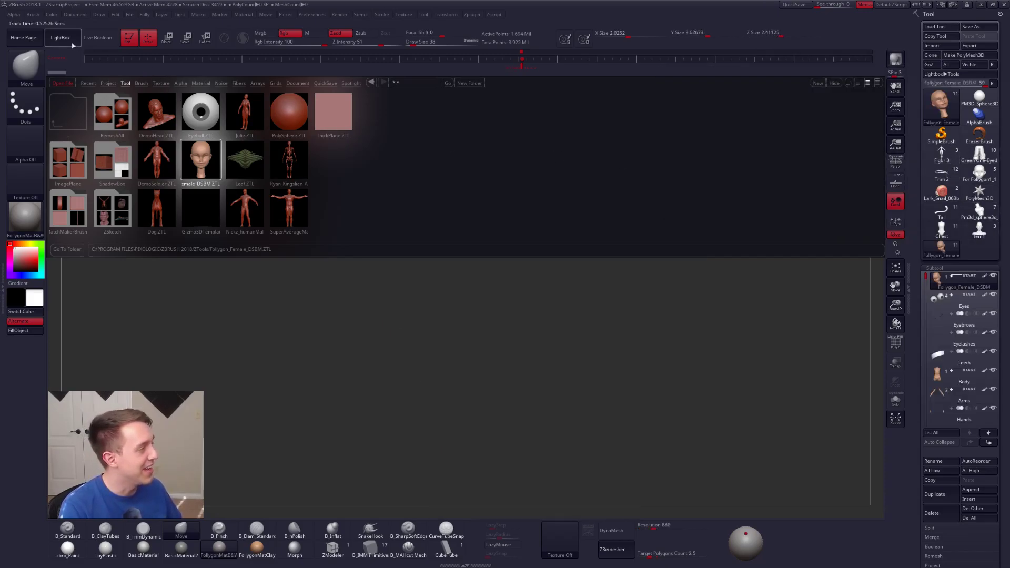
alt+drag(526, 145, 568, 256)
alt+right_drag(568, 256, 612, 228)
right_drag(510, 297, 532, 246)
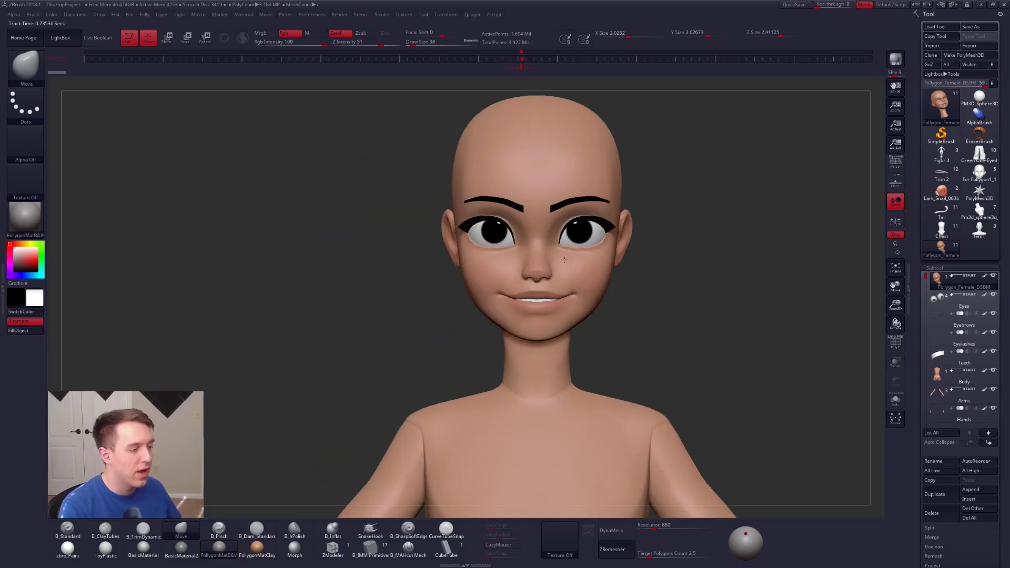
Step: Examine the stylized head from three-quarter and front views, alternating between the isolated head and the full character
right_drag(622, 220, 594, 222)
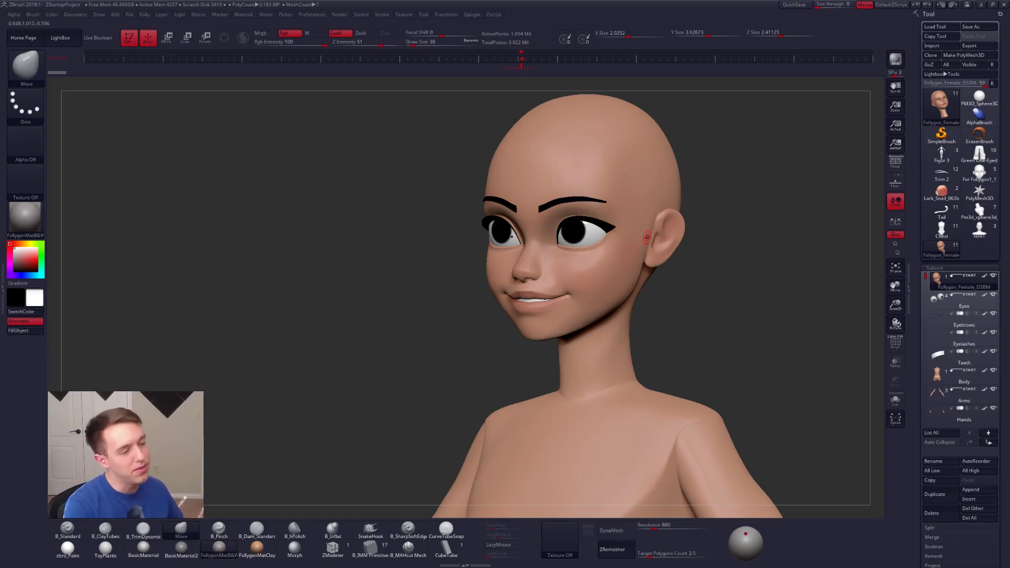
key(alt+s)
ctrl+right_drag(591, 219, 622, 263)
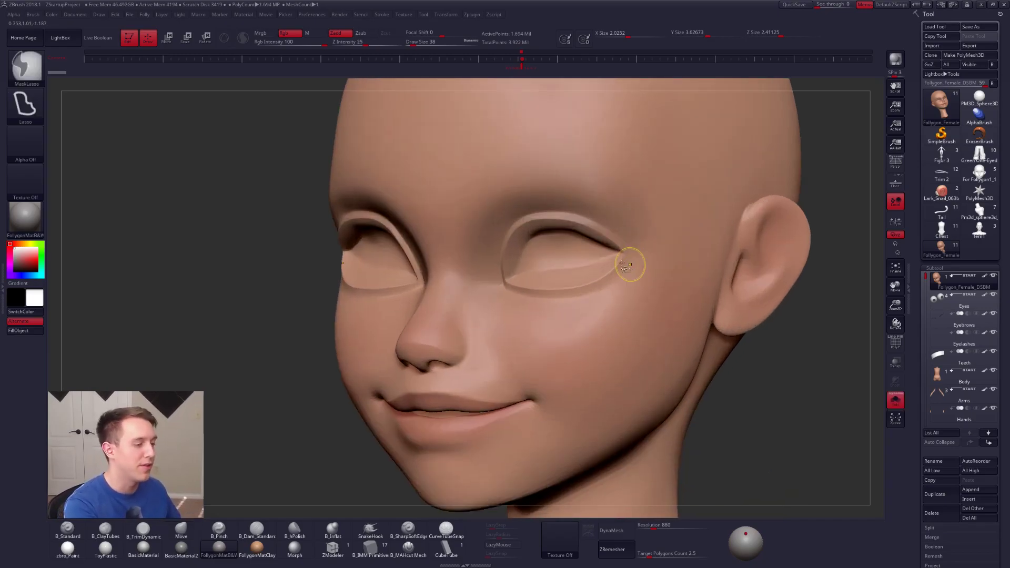
right_click(626, 264)
key(f)
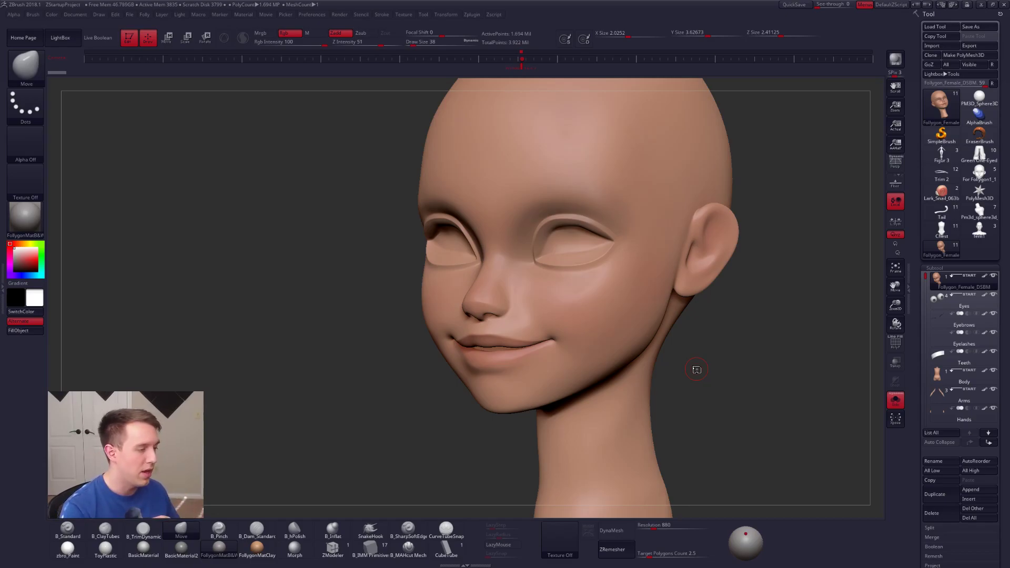
key(alt+s)
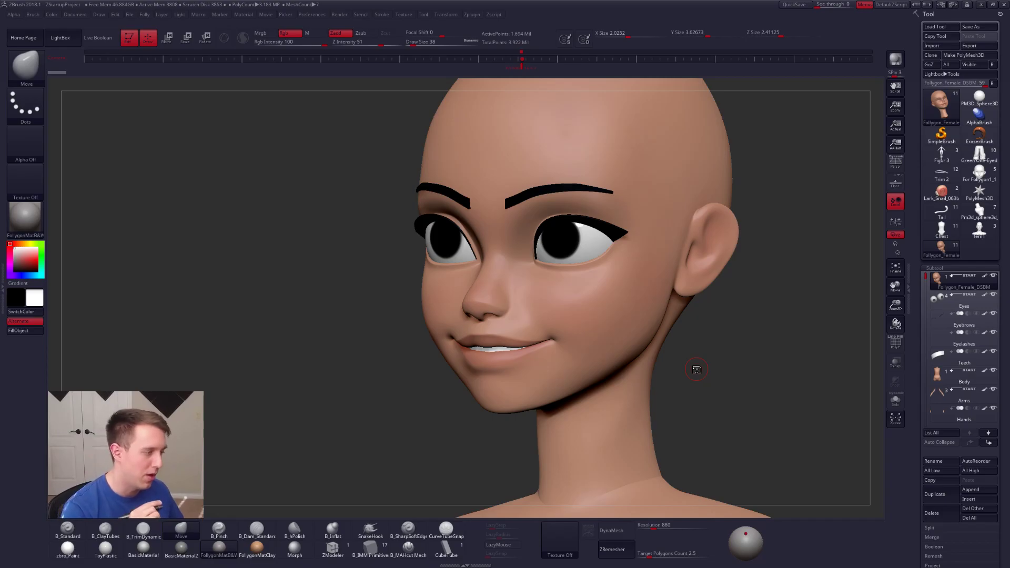
right_drag(575, 232, 557, 333)
key(alt+s)
right_drag(684, 340, 611, 350)
key(alt+s)
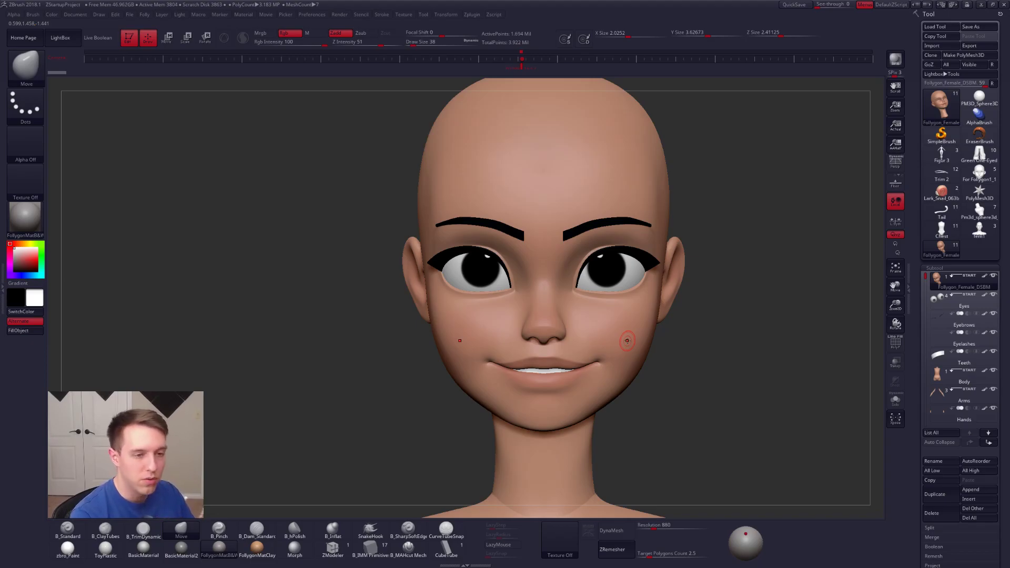
Step: Turn on perspective and activate the B_Pinch brush at Draw Size 130 with the head in three-quarter view
click(894, 166)
right_drag(636, 294, 623, 295)
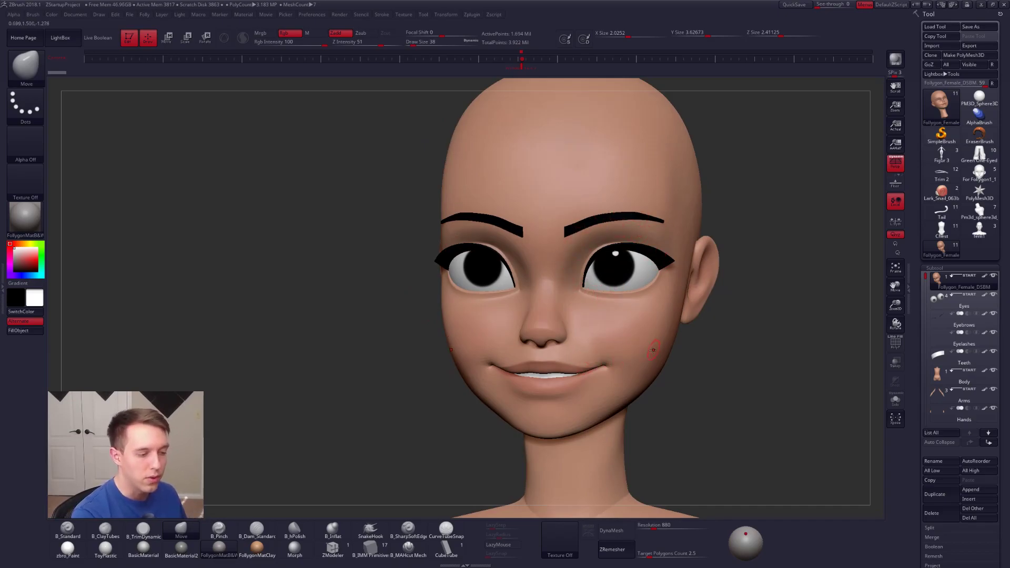
right_drag(652, 348, 621, 348)
key(5)
key(space)
drag(620, 364, 601, 365)
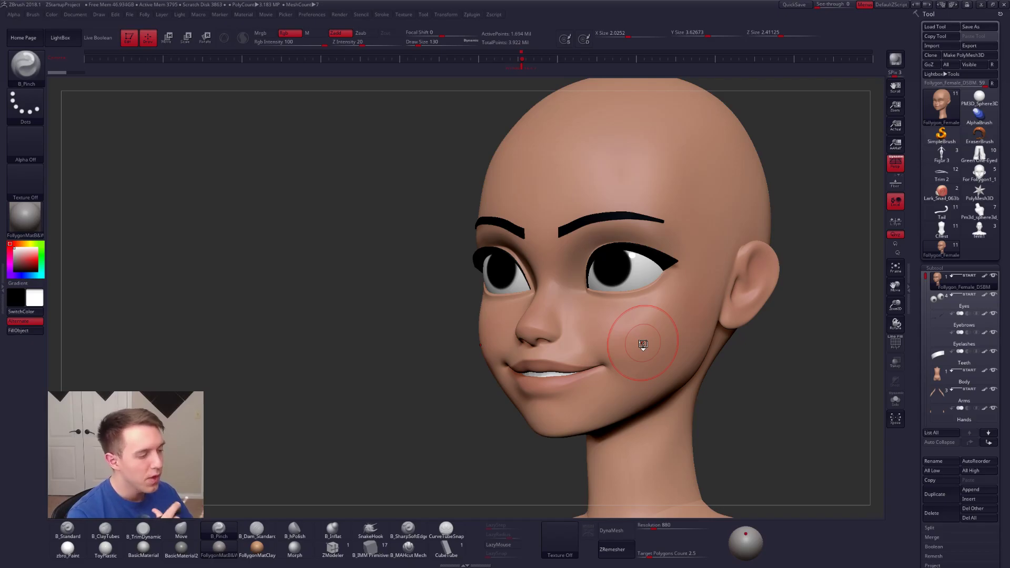
Step: Check the isolated face from the front, show the other subtools again and set the Draw Size to 96
key(alt+shift+s)
mouse_move(635, 311)
right_down()
mouse_move(646, 308)
mouse_move(643, 325)
right_up()
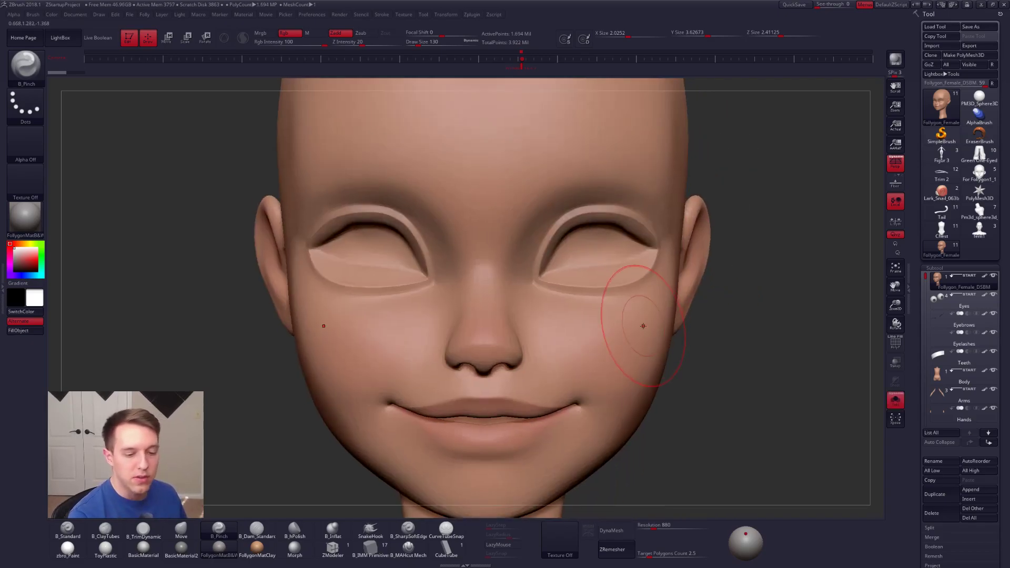
key(alt+shift+s)
key(space)
drag(773, 295, 769, 292)
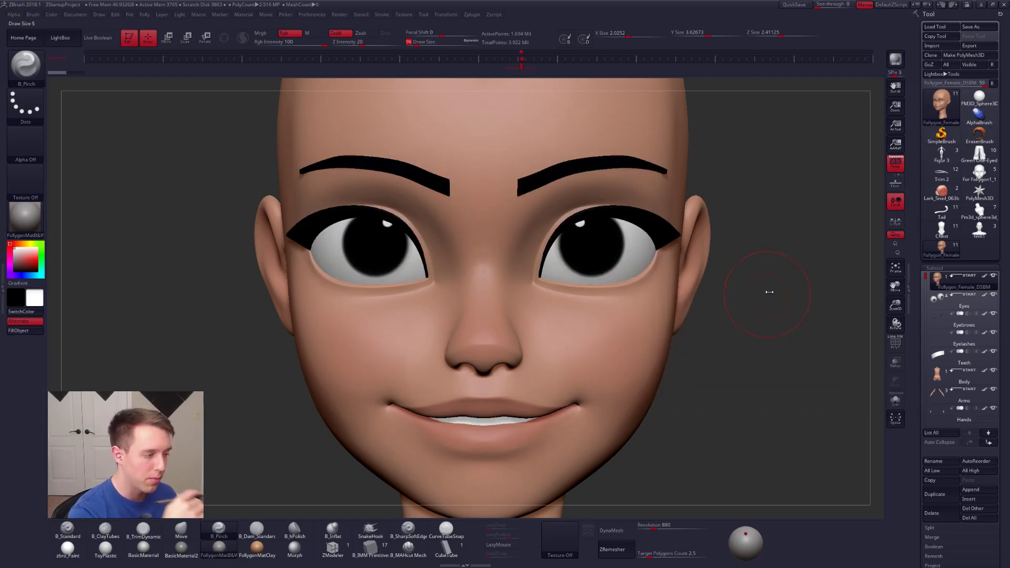
Step: Select the Eyelashes subtool and examine its shape isolated in close-up
alt+click(640, 228)
key(alt+shift+s)
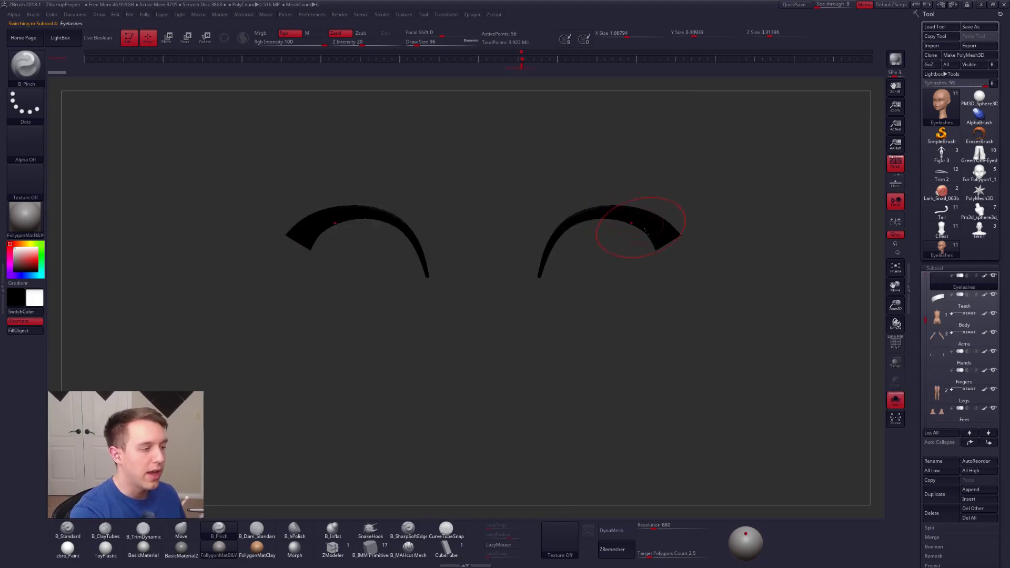
key(f)
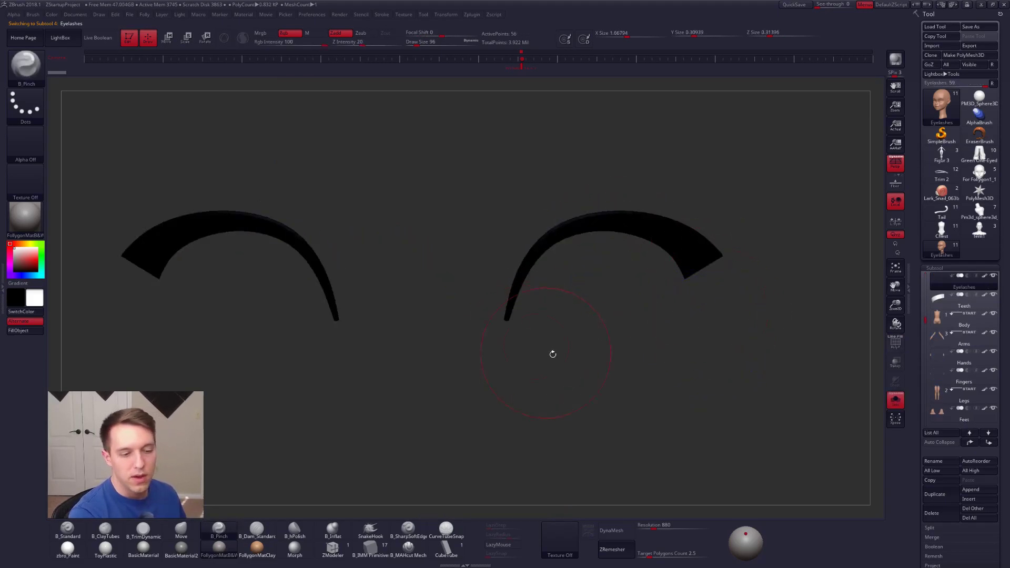
key(alt+shift+s)
Step: Hide the Eyebrows and Eyelashes subtools and make the Eyes subtool active
scroll(937, 323, up, 2)
click(960, 305)
click(993, 313)
click(993, 295)
click(965, 287)
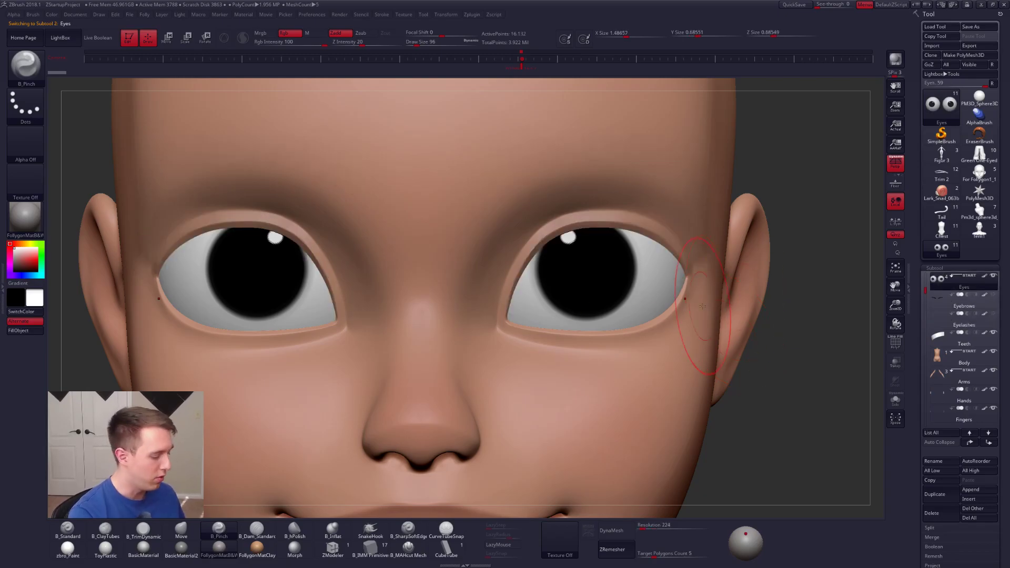
Step: Draw a lash strip along the upper eyelid across the eyeball with the CubeTube brush at Draw Size 64
click(446, 548)
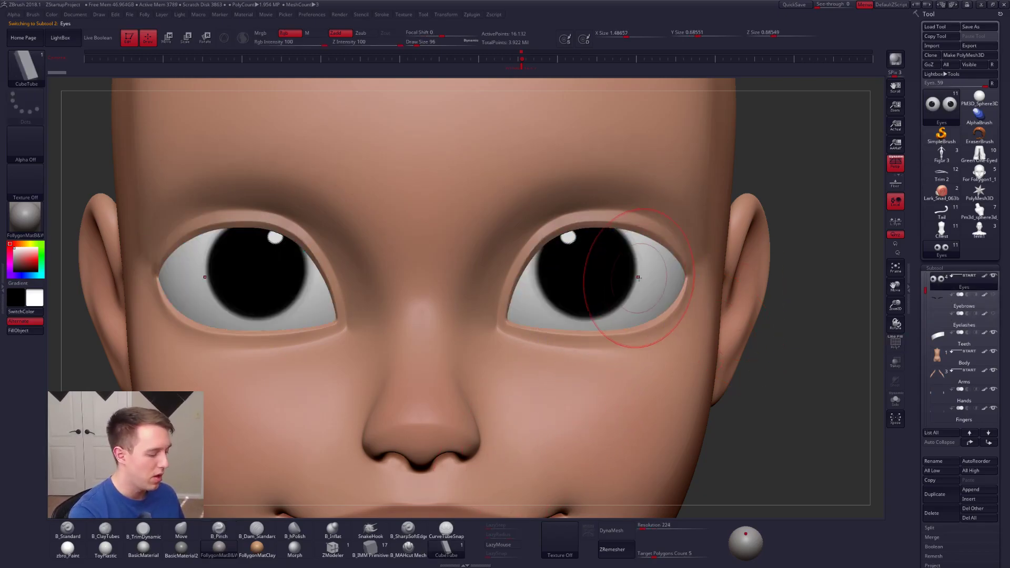
key(space)
drag(656, 278, 653, 279)
key(space)
drag(565, 291, 562, 291)
mouse_move(926, 267)
mouse_down()
mouse_move(926, 153)
mouse_move(926, 268)
mouse_up()
drag(516, 308, 676, 283)
Step: Isolate the eyes with their lash strips, display the polyframe and set the Draw Size to 25
key(alt+s)
right_drag(599, 332, 552, 321)
ctrl+right_drag(552, 321, 557, 358)
right_drag(736, 357, 633, 340)
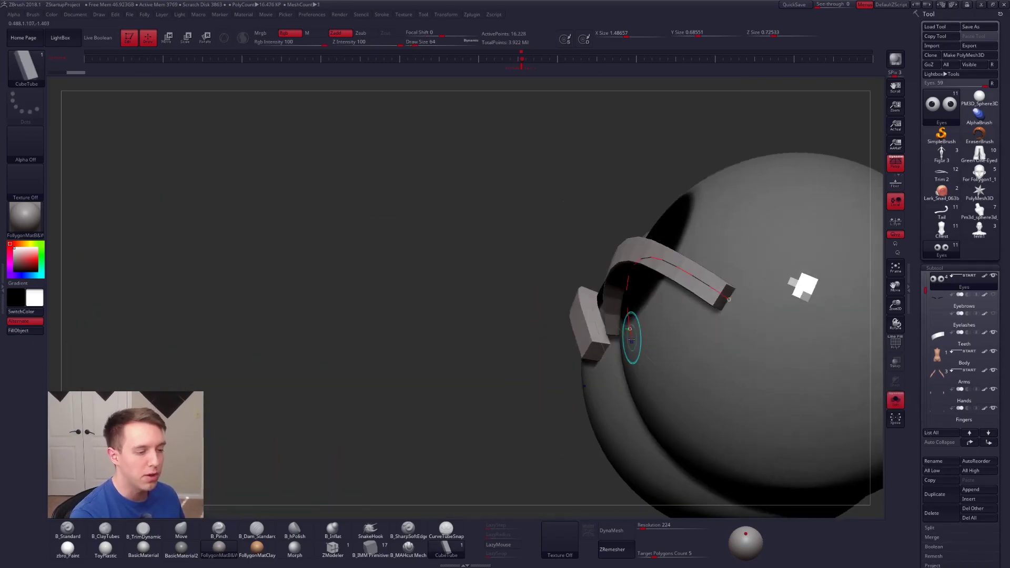
key(shift+f)
right_drag(728, 295, 709, 310)
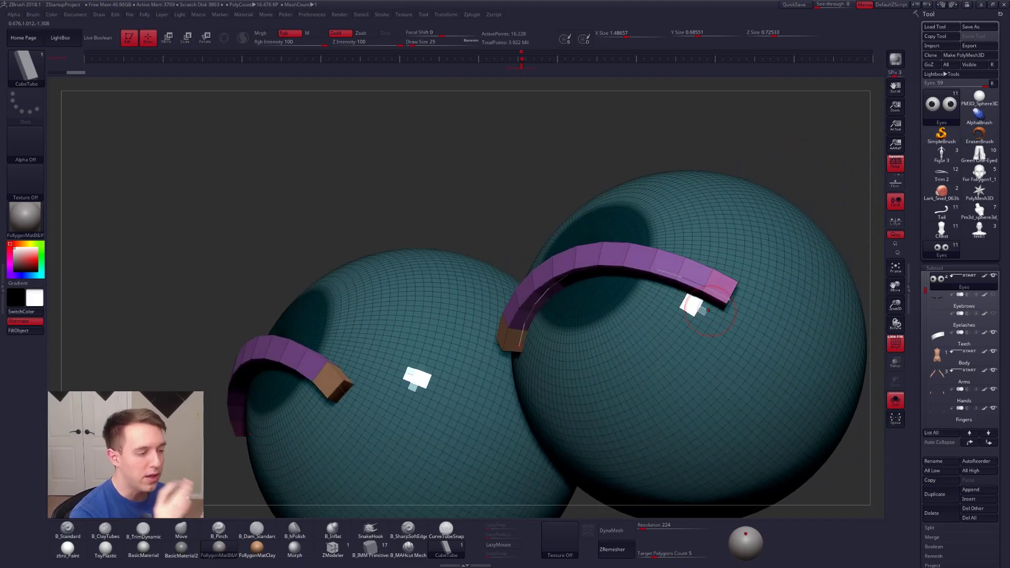
Step: Show the full head again, undo the lash strips drawn on the eyes and turn off the polyframe display
shift+right_drag(634, 345, 644, 318)
key(f)
click(895, 401)
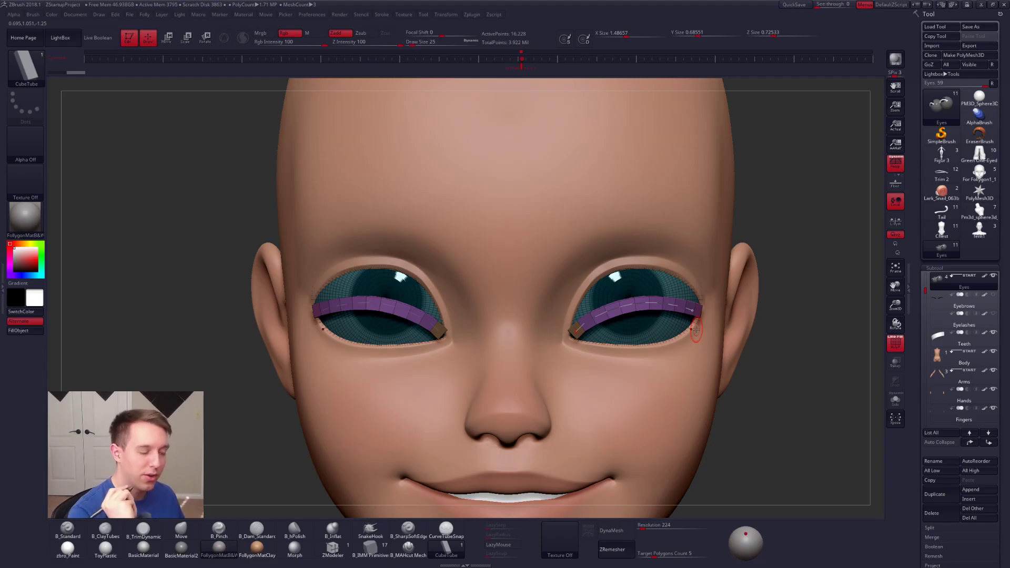
key(ctrl+z)
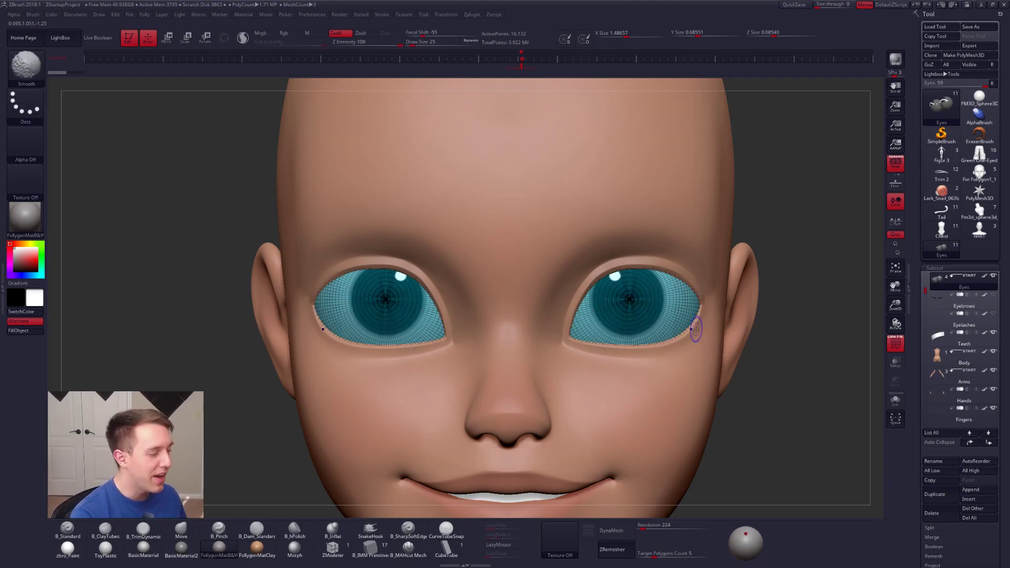
key(shift+f)
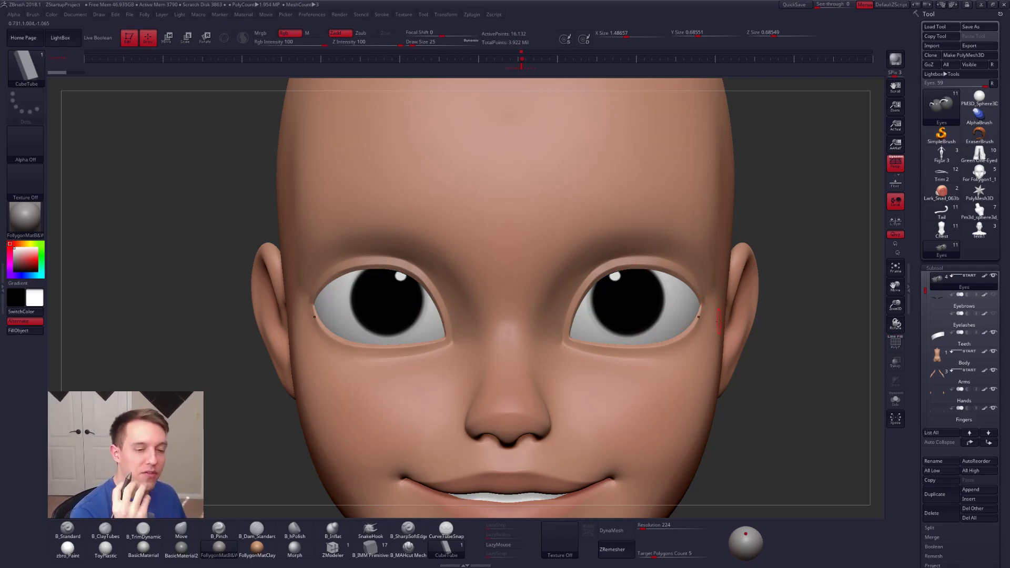
Step: Activate the Move brush and change the active subtool from the eyes to the head, displaying it isolated
key(b)
key(m)
key(v)
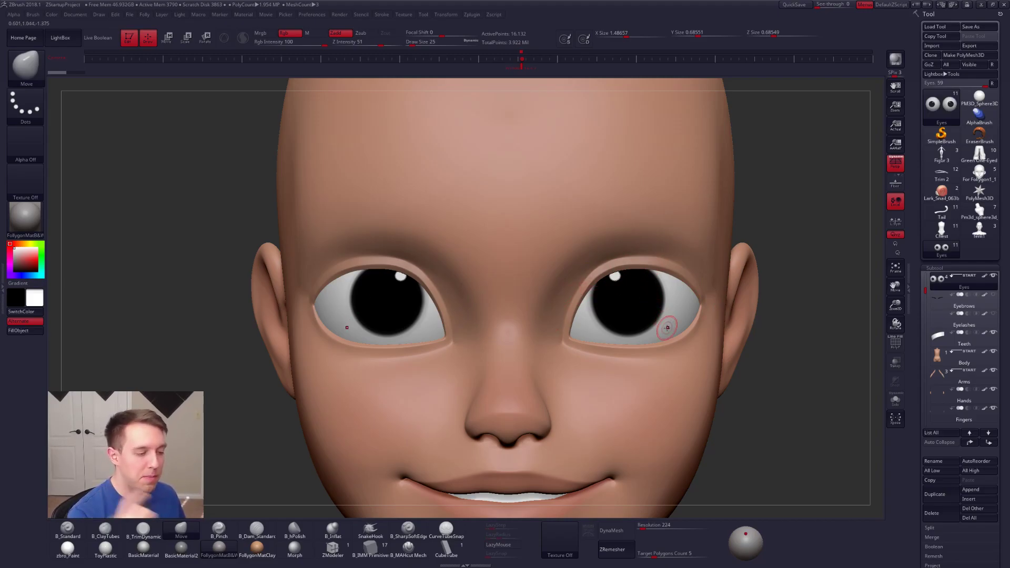
key(alt+s)
key(alt+s)
key(alt+s)
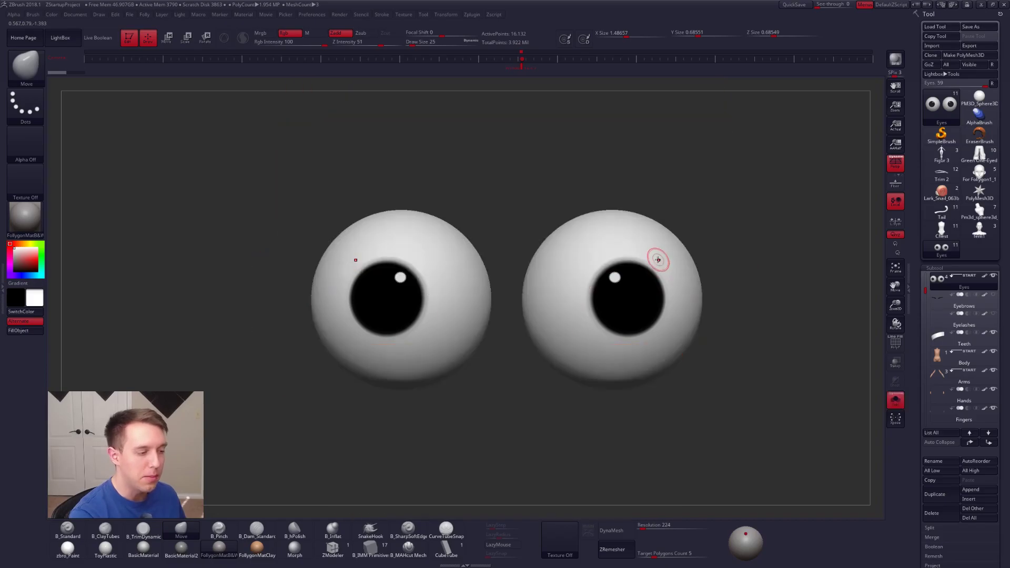
key(alt+s)
alt+click(673, 265)
key(alt+s)
right_drag(673, 265, 660, 224)
Step: Lay a transpose line across the upper eyelid of the isolated head, return to Draw mode and show all visible subtools
key(w)
drag(641, 263, 669, 301)
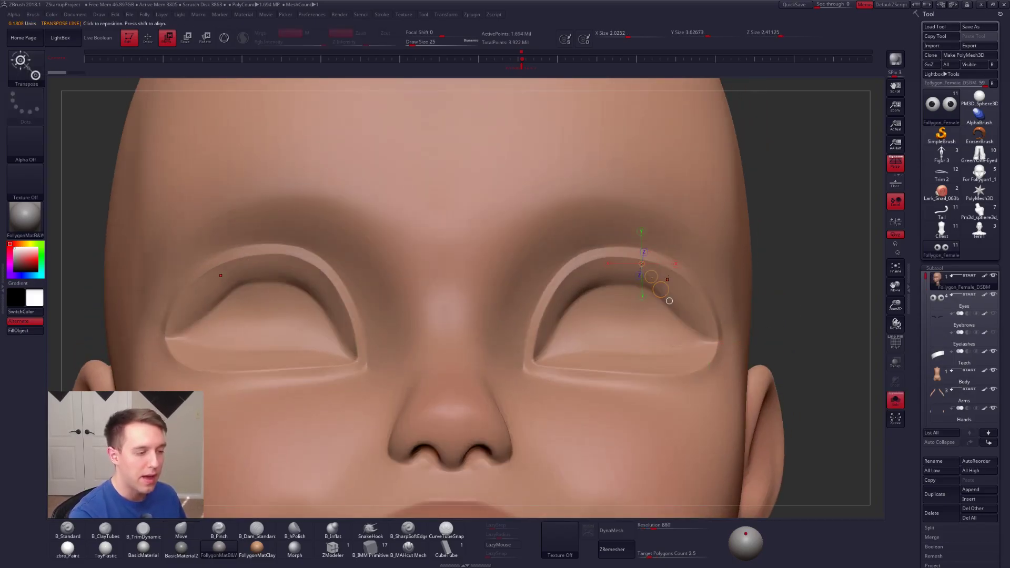
key(q)
key(alt+s)
mouse_move(669, 301)
right_down()
mouse_move(667, 345)
mouse_move(622, 400)
right_up()
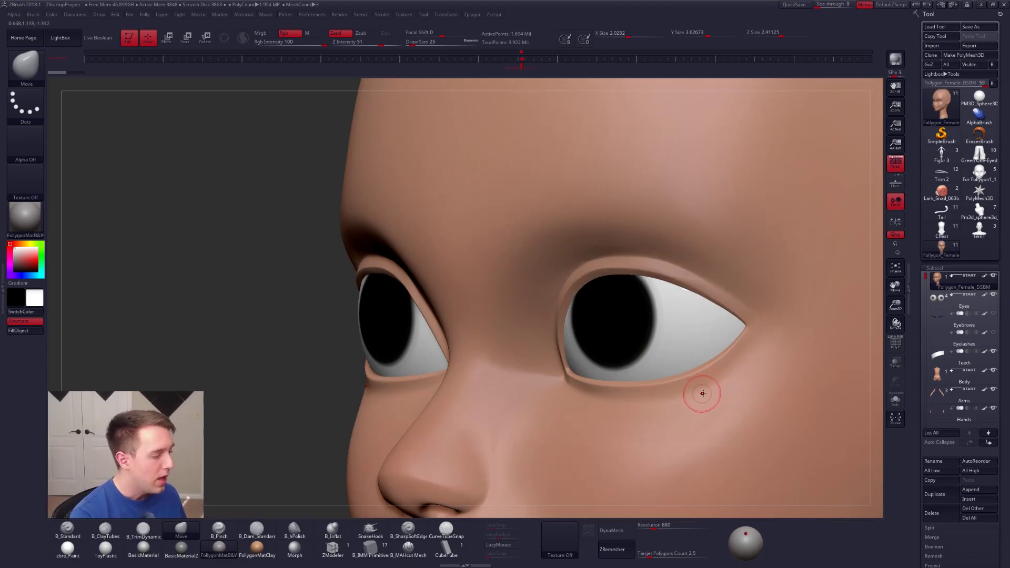
Step: Isolate the head in side view with perspective off and lay a vertical transpose line past the eye's outer corner
right_drag(712, 386, 633, 330)
click(895, 164)
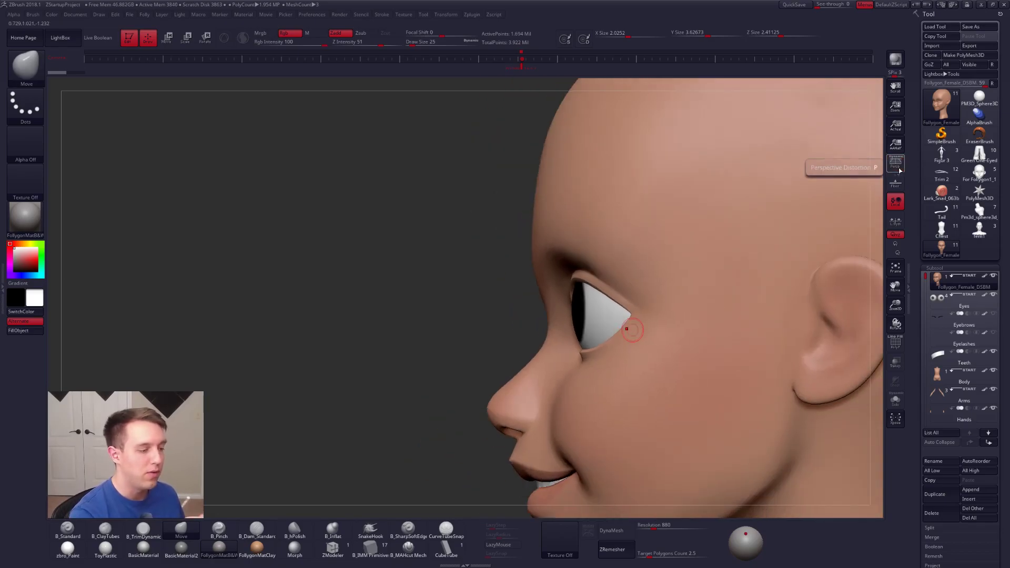
click(895, 401)
key(w)
mouse_move(494, 253)
shift+mouse_down()
mouse_move(486, 431)
mouse_move(473, 427)
mouse_move(621, 421)
shift+mouse_up()
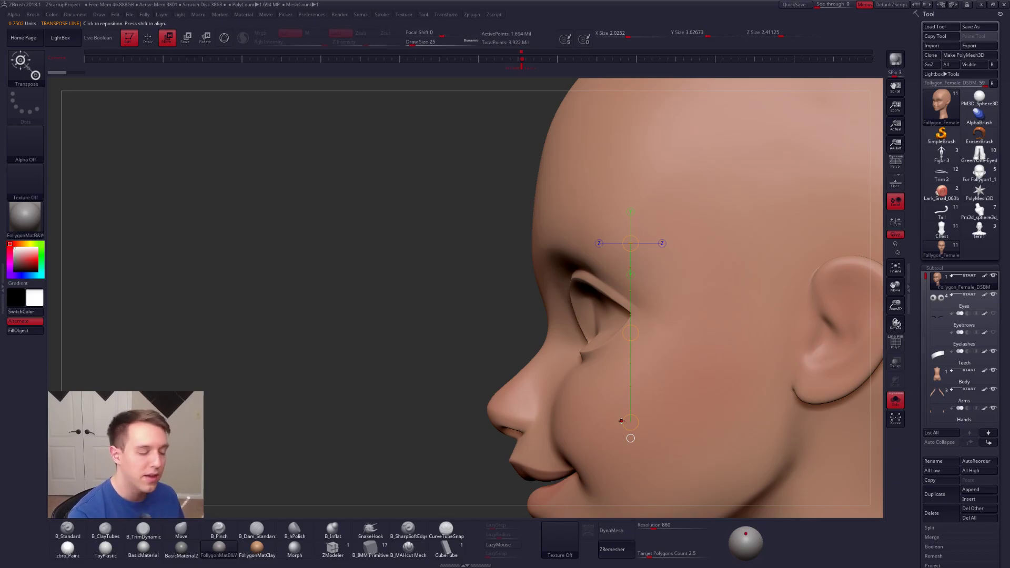
Step: Return to the Move brush and examine the face from the front with the eyes and body subtools shown
key(q)
key(b)
key(m)
key(v)
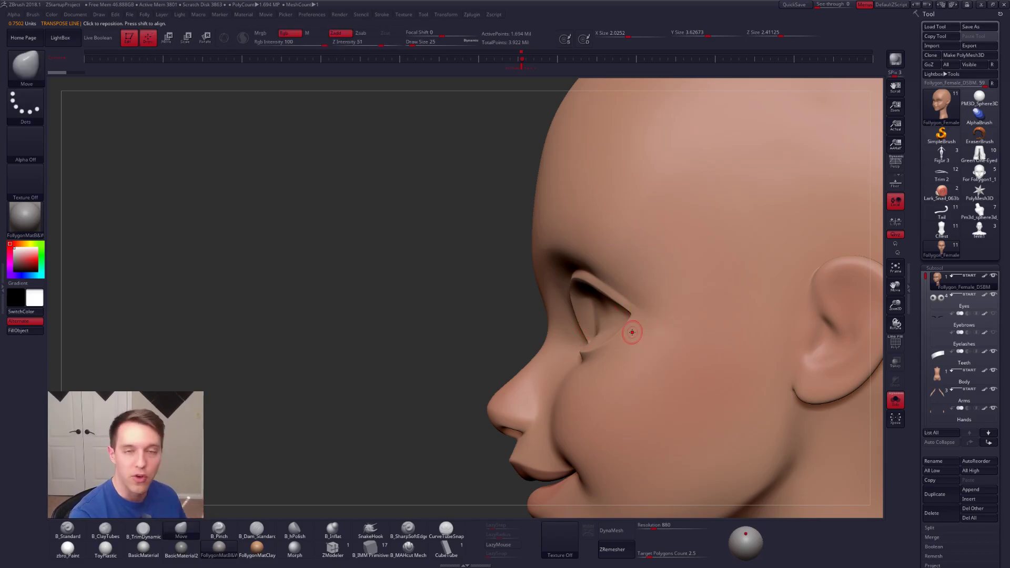
right_drag(620, 358, 682, 360)
key(alt+s)
alt+right_drag(634, 381, 666, 383)
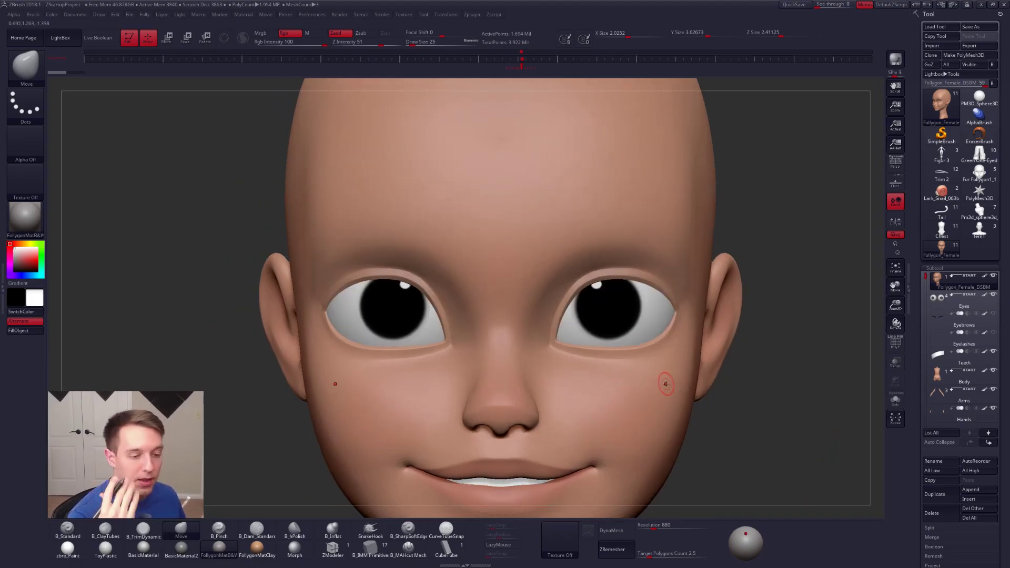
Step: Make the Eyebrows and Eyelashes subtools visible again on the face
click(946, 322)
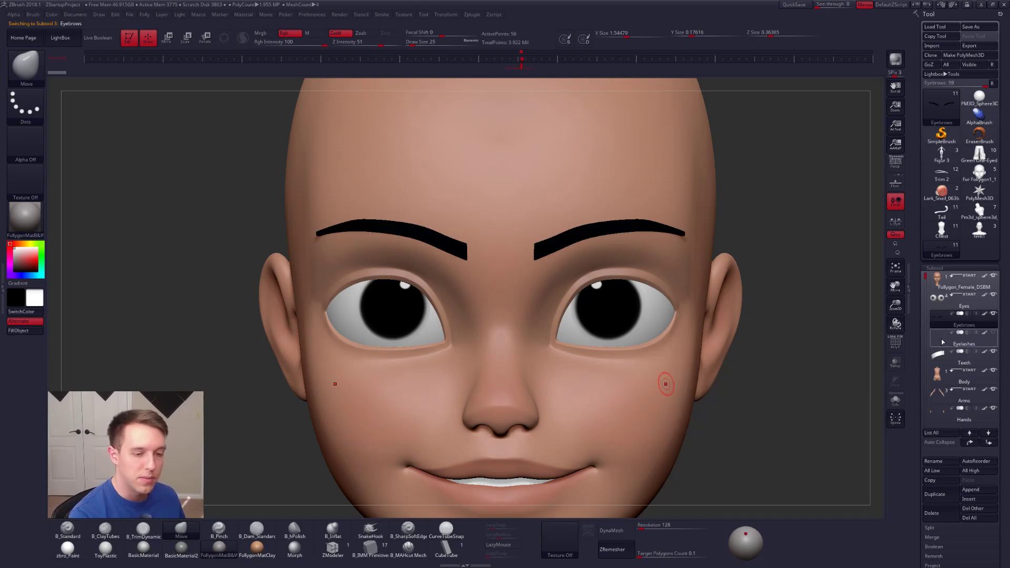
click(944, 345)
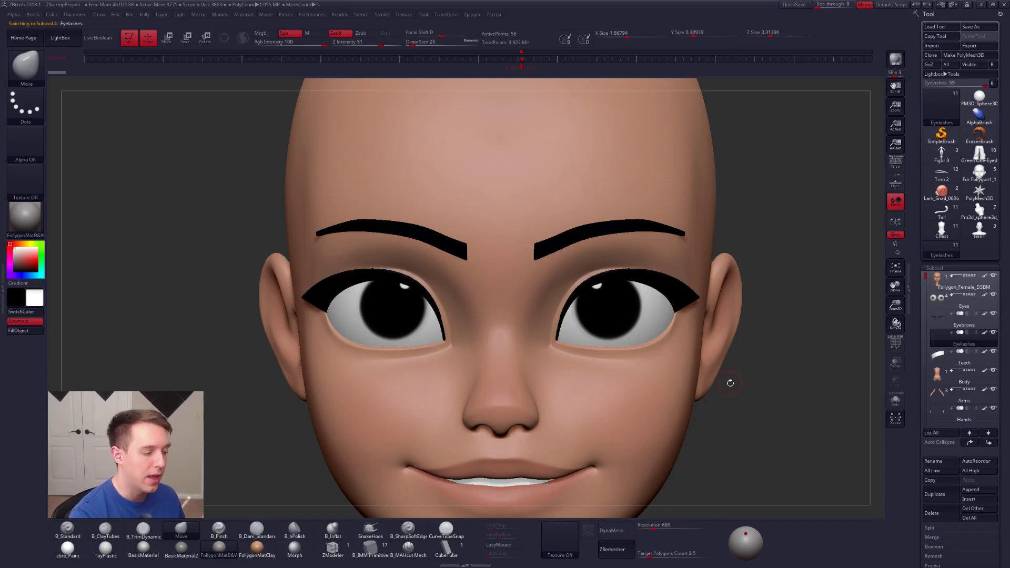
alt+drag(715, 406, 631, 402)
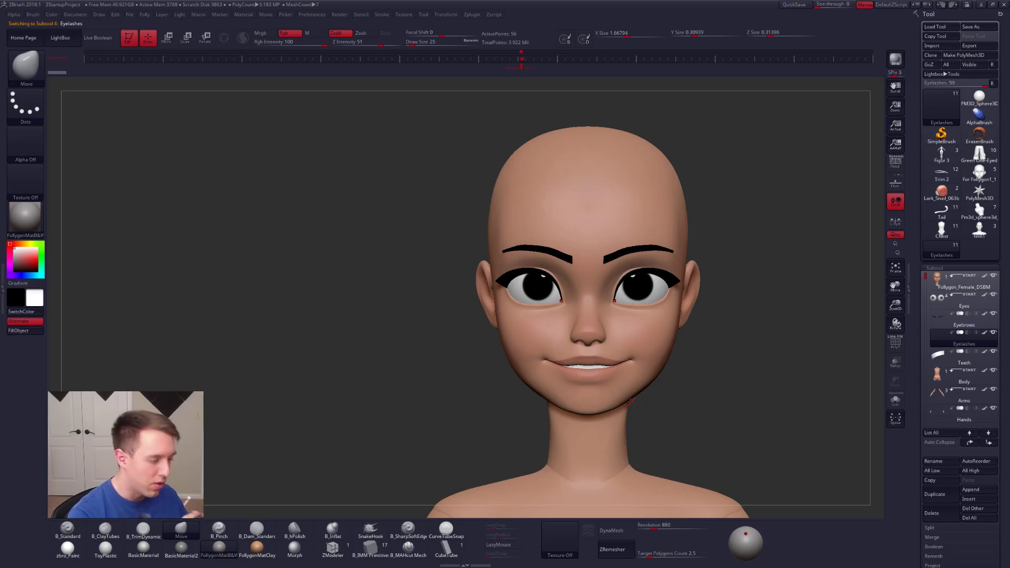
Step: Make the female head the active subtool and turn perspective back on with the whole head in view
click(937, 284)
click(895, 163)
alt+drag(732, 343, 652, 331)
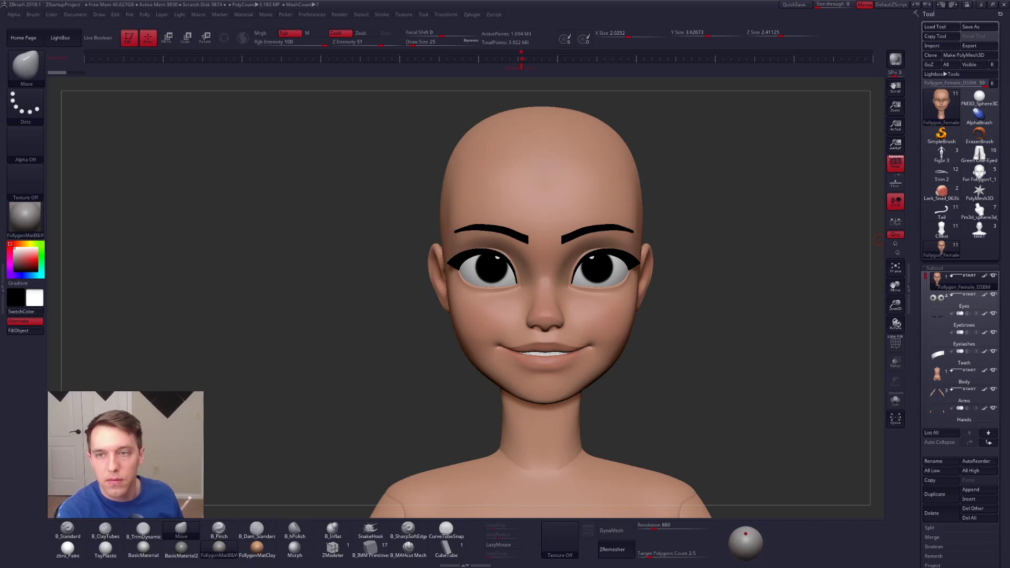
Step: Switch to the browser, mute the "Creating a Stylized Female Face" video and play it full screen from 58:28
drag(1009, 58, 657, 32)
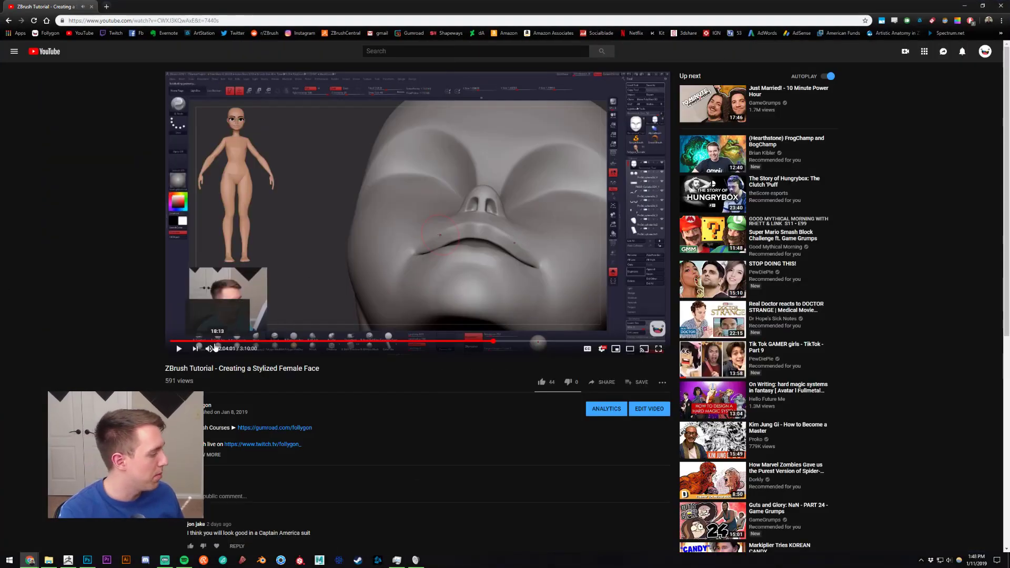
click(210, 349)
click(331, 341)
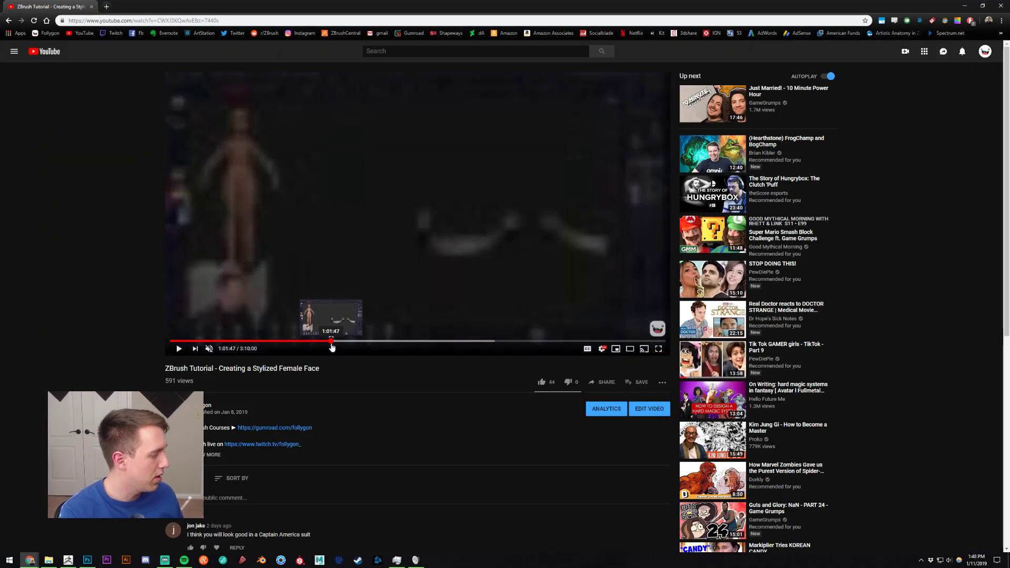
click(323, 341)
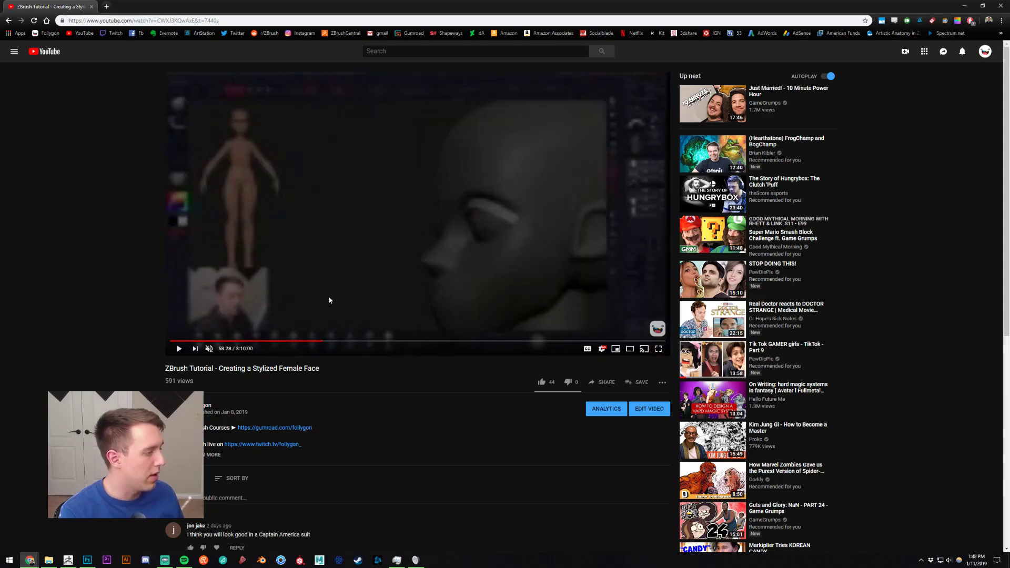
double_click(318, 306)
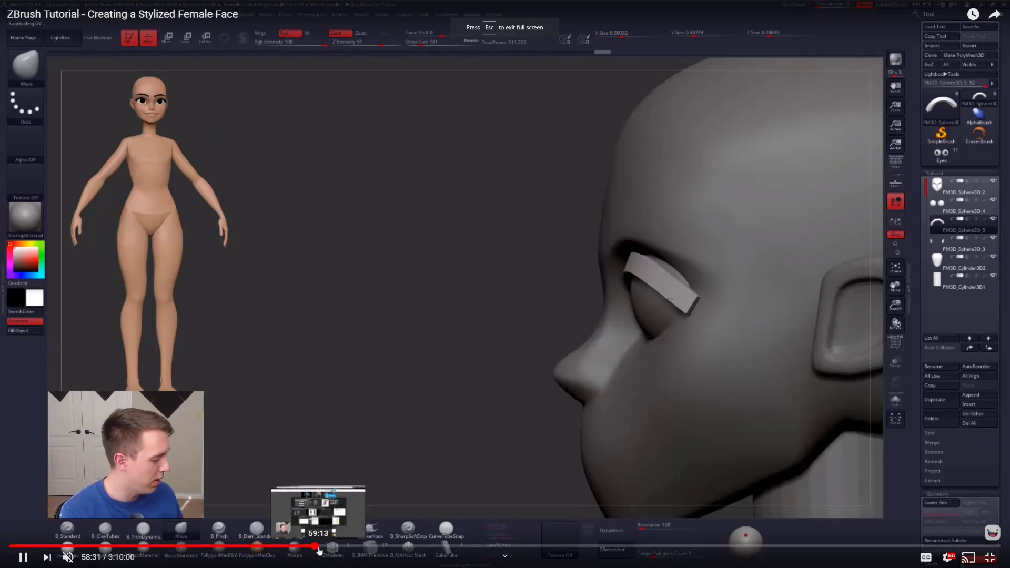
Step: Skip ahead through the video's eyelid, nose and mouth sculpting stages up to 2:50:33
click(333, 546)
drag(336, 550, 356, 547)
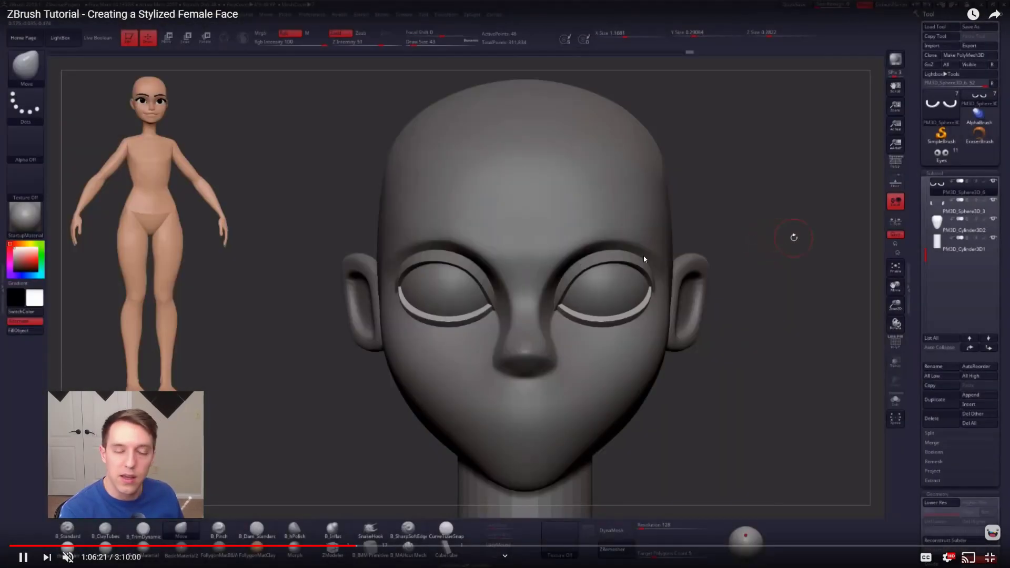
click(395, 550)
drag(398, 553, 403, 550)
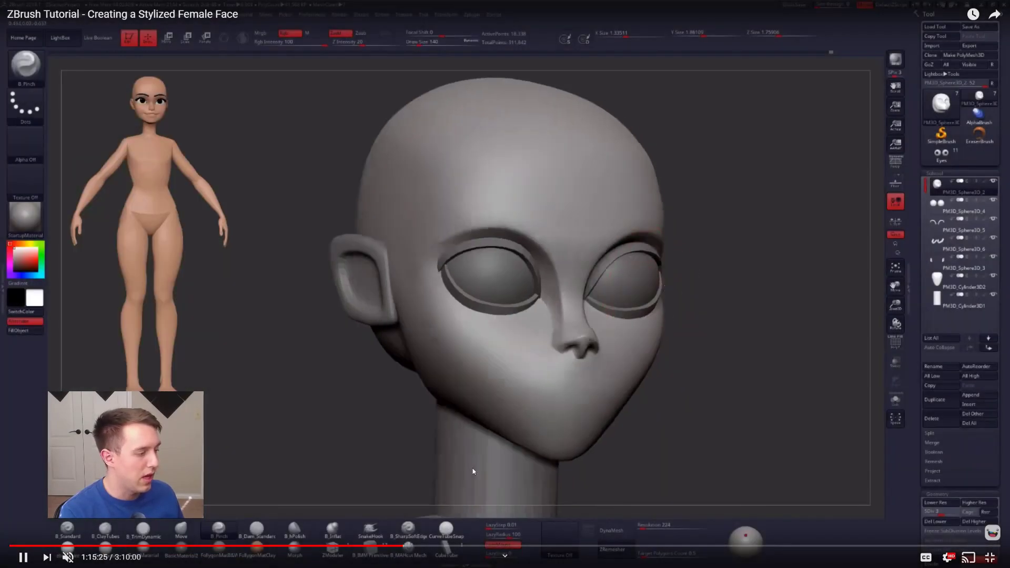
click(485, 550)
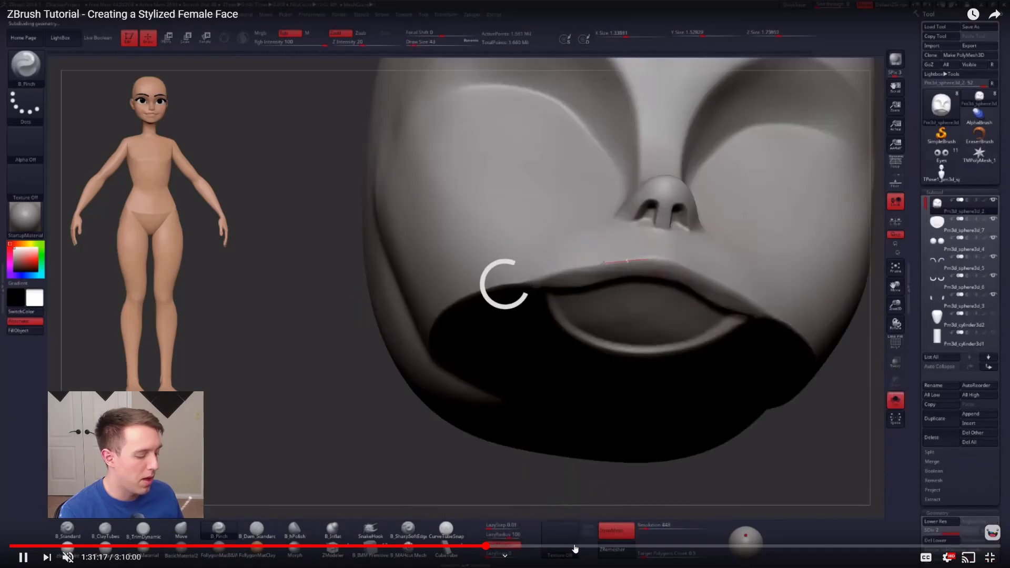
click(668, 550)
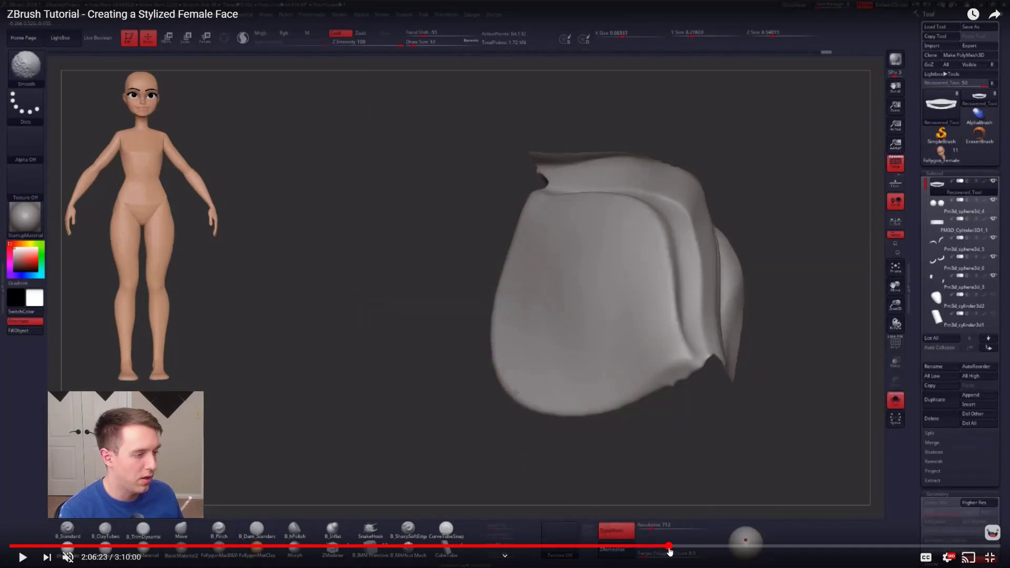
click(744, 549)
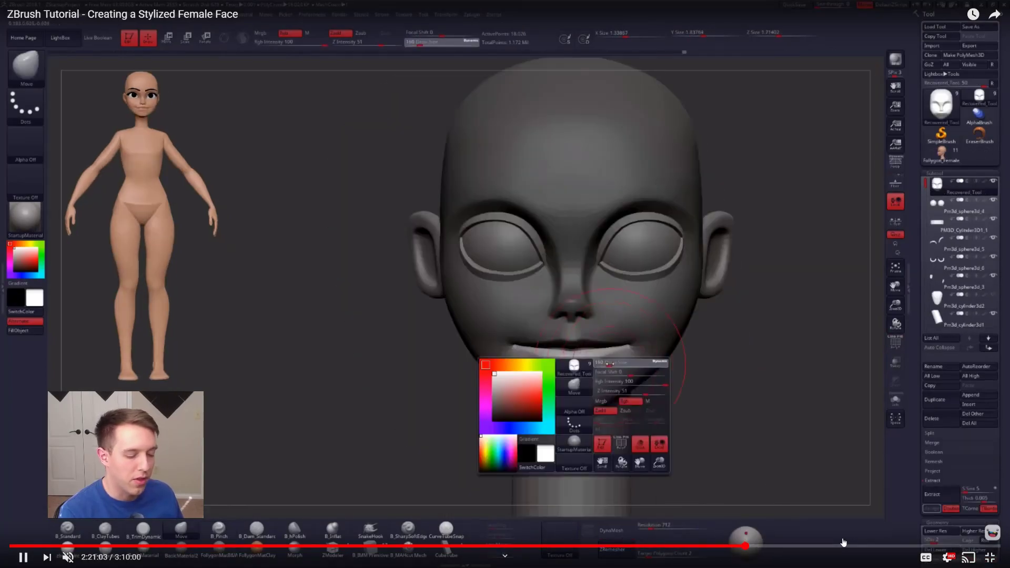
click(900, 547)
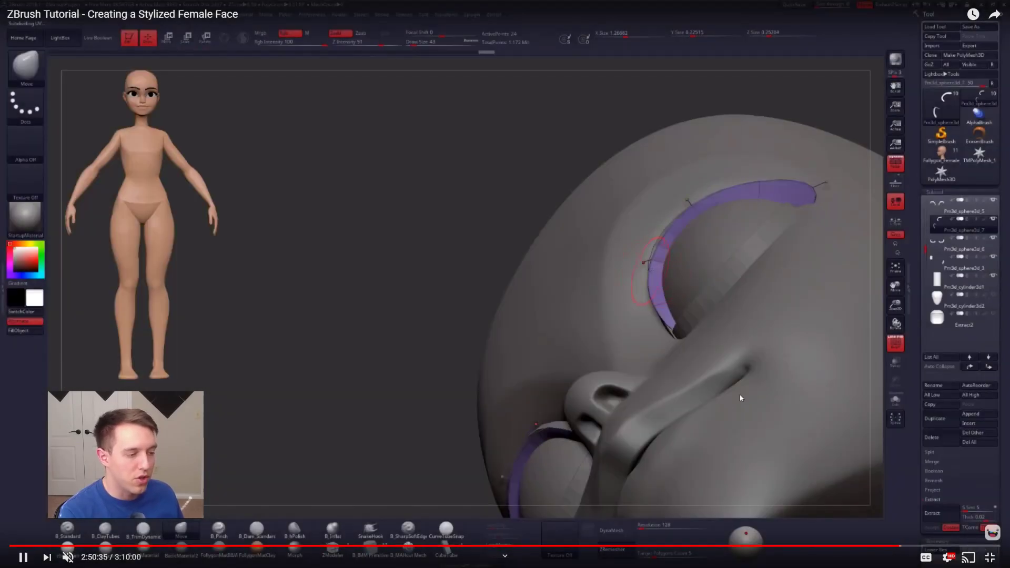
Step: Pause the video, leave full screen, select the video's web address and switch back to ZBrush
click(652, 348)
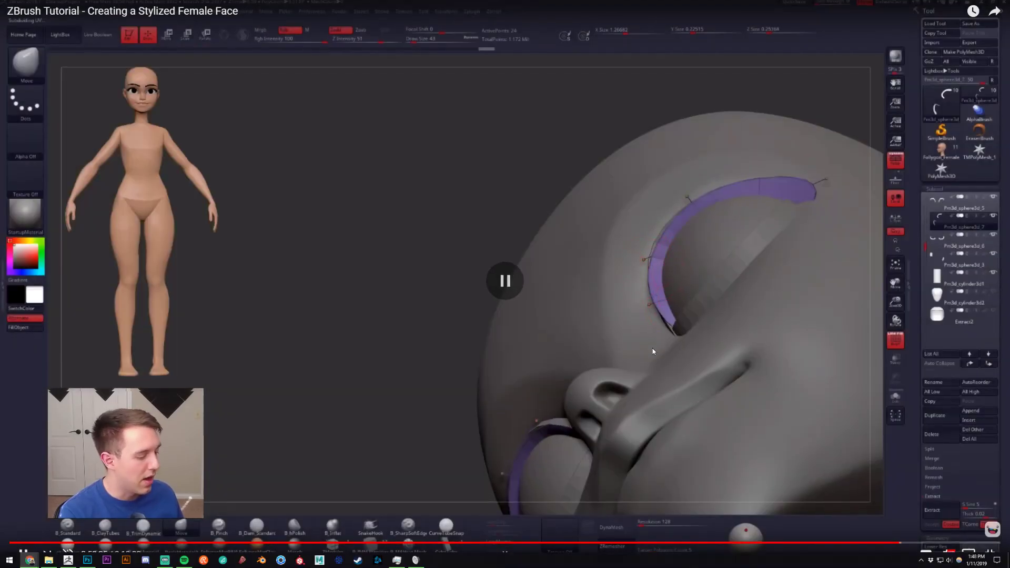
key(Escape)
click(202, 21)
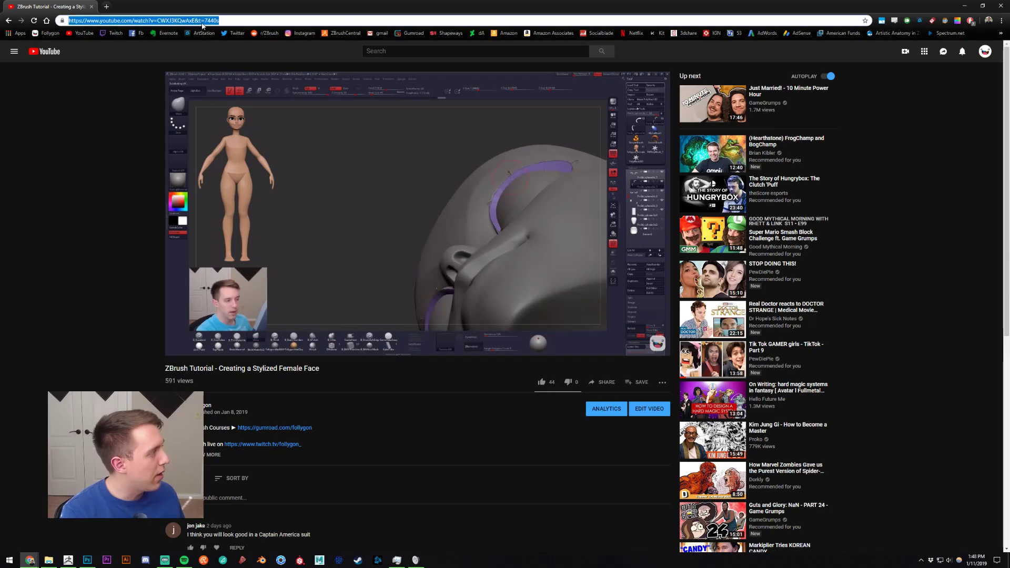
key(alt+Tab)
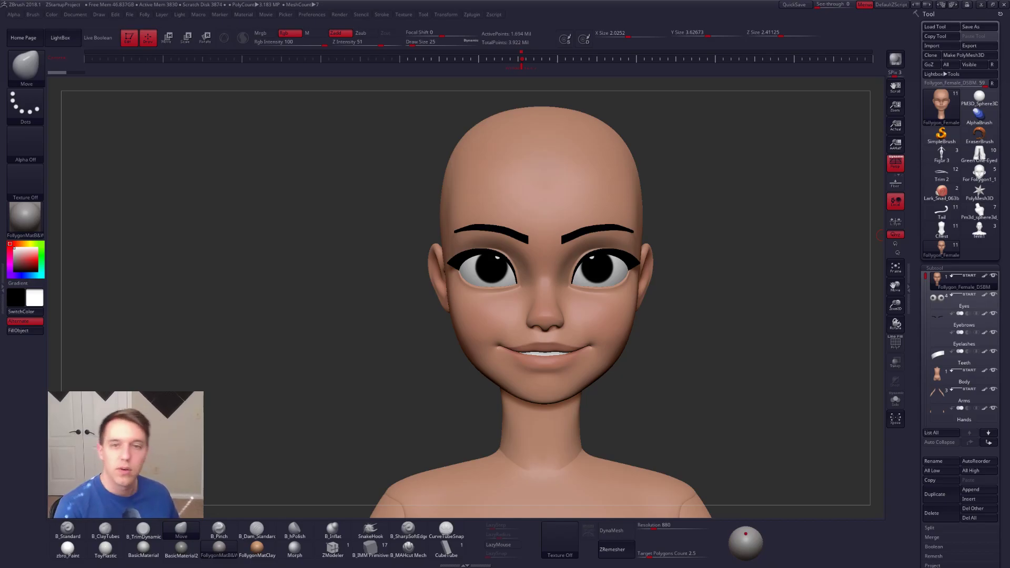
Step: Switch to the browser's Google Images results for Henry Cavill and preview several of his face photos
drag(1009, 179, 694, 0)
click(119, 81)
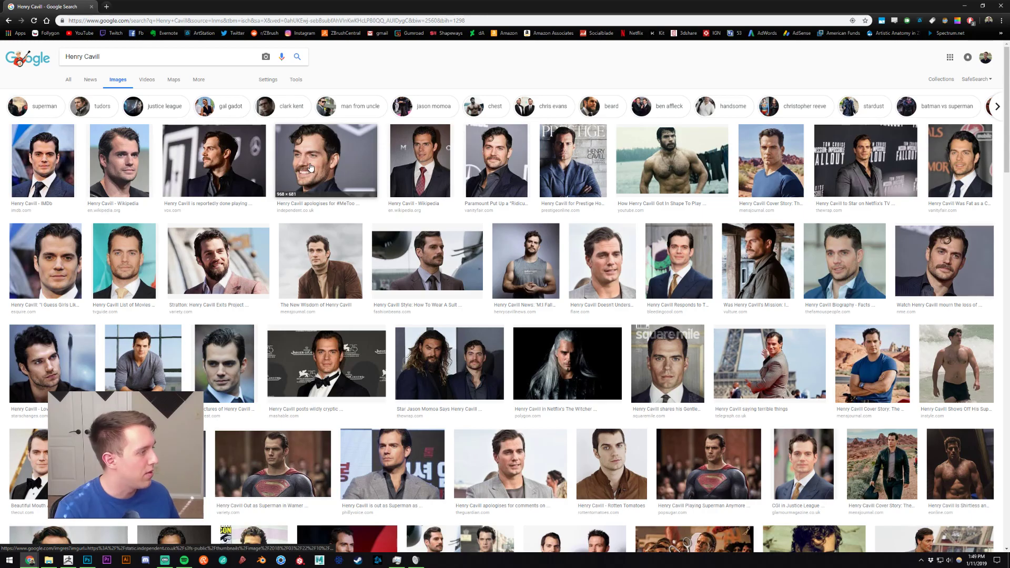
click(394, 159)
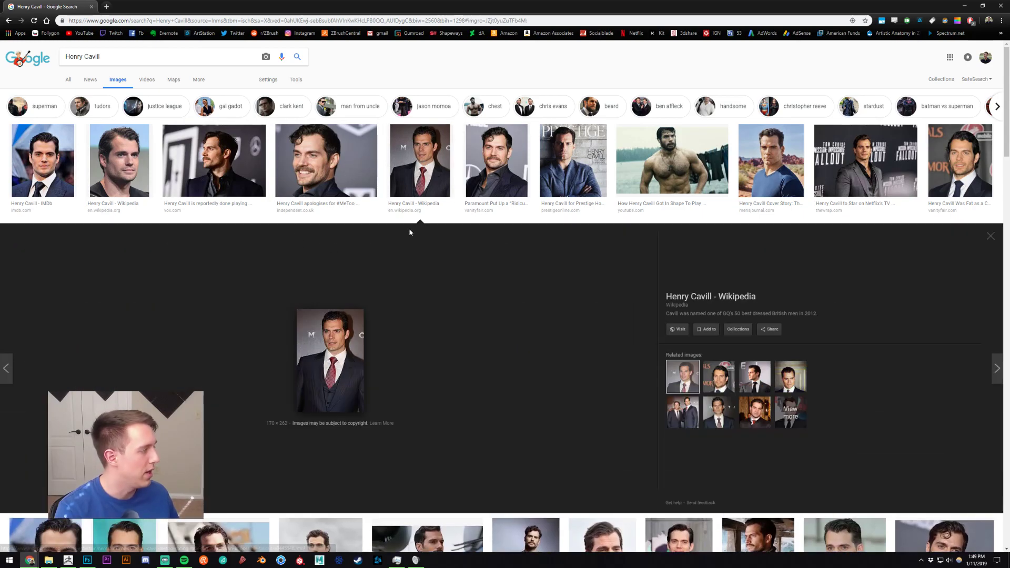
click(138, 158)
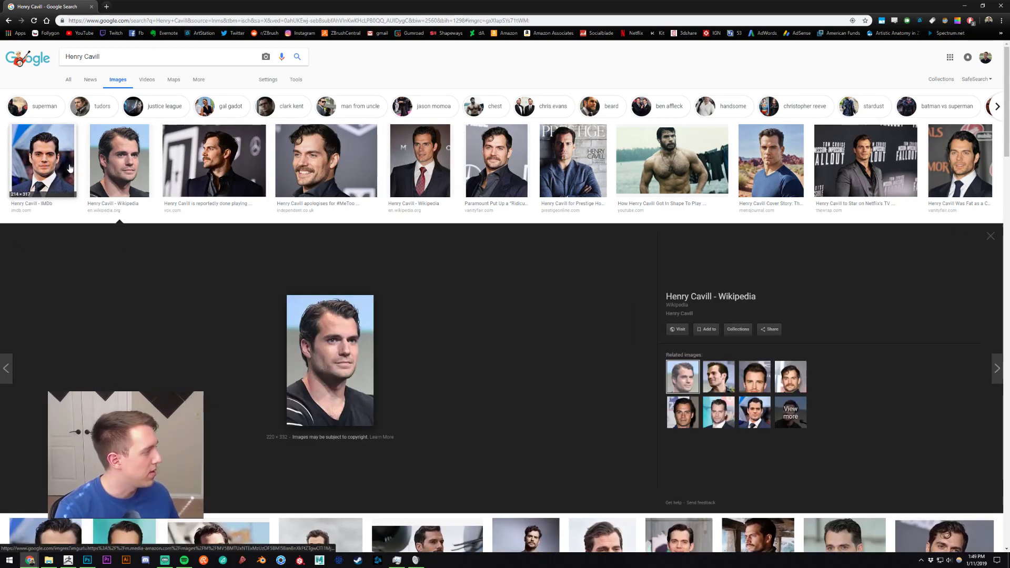
click(44, 160)
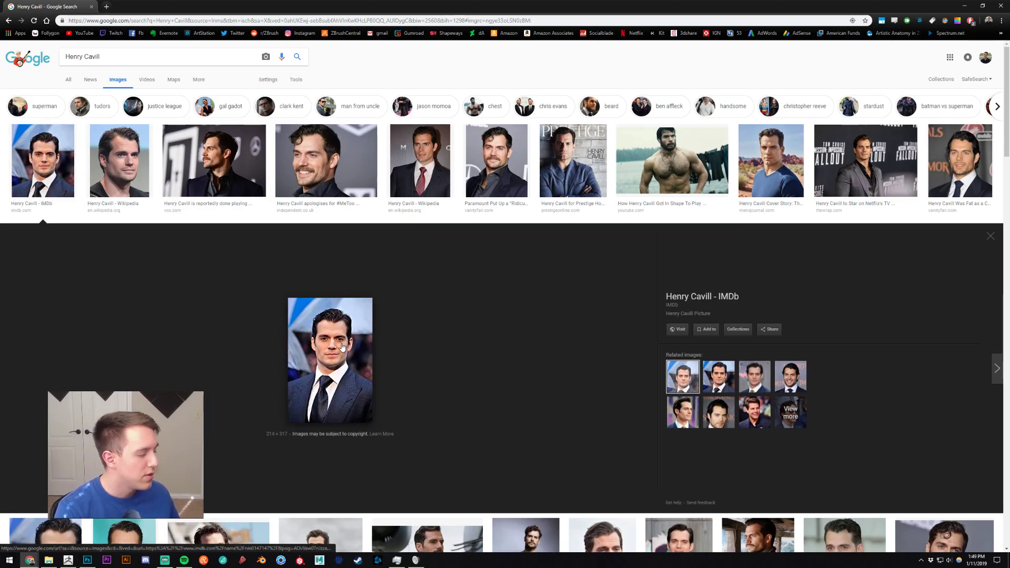
Step: Switch to ZBrush, bring up the Male_head tool and display the whole bust from the front
click(70, 561)
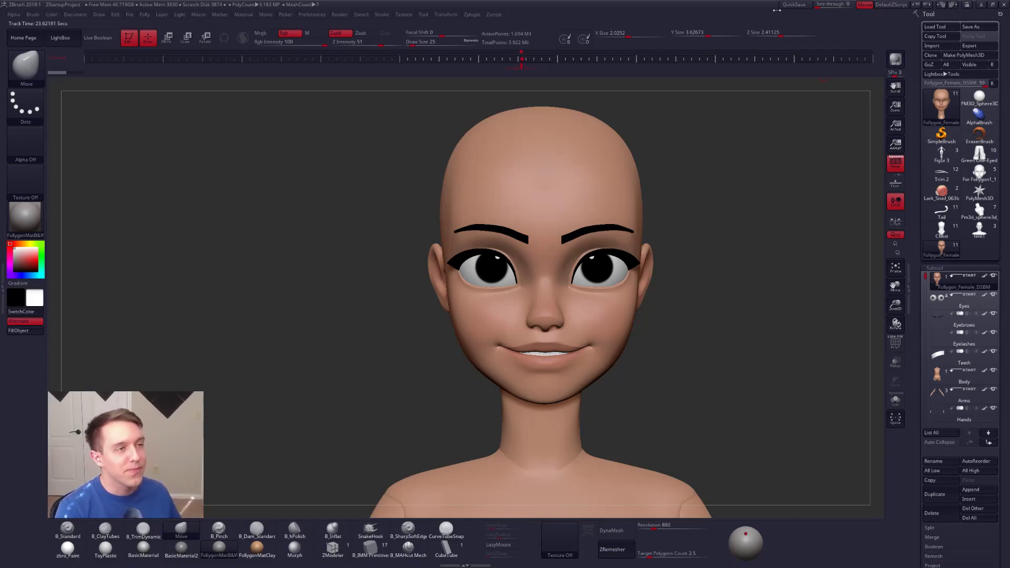
click(794, 4)
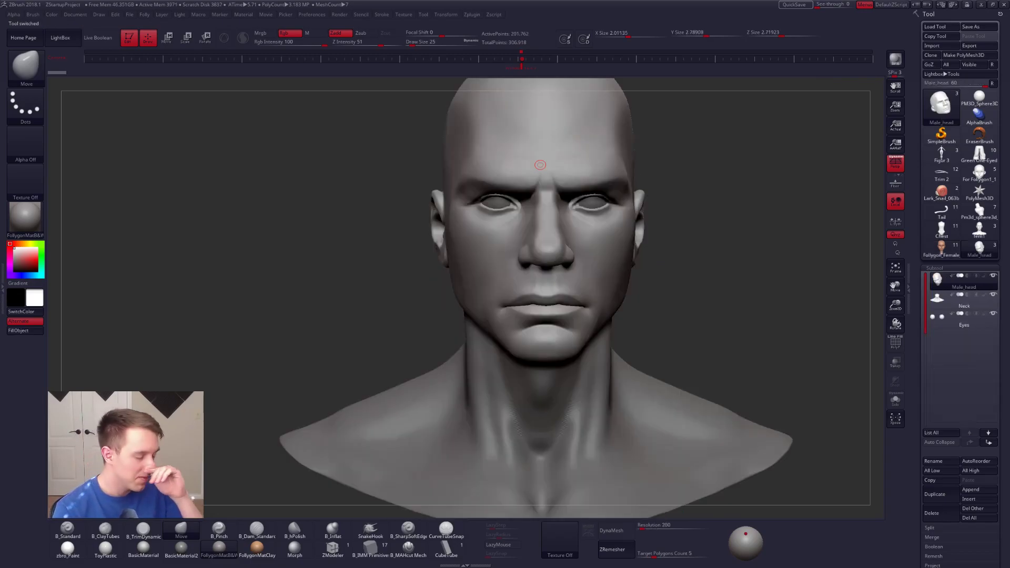
alt+drag(710, 237, 703, 208)
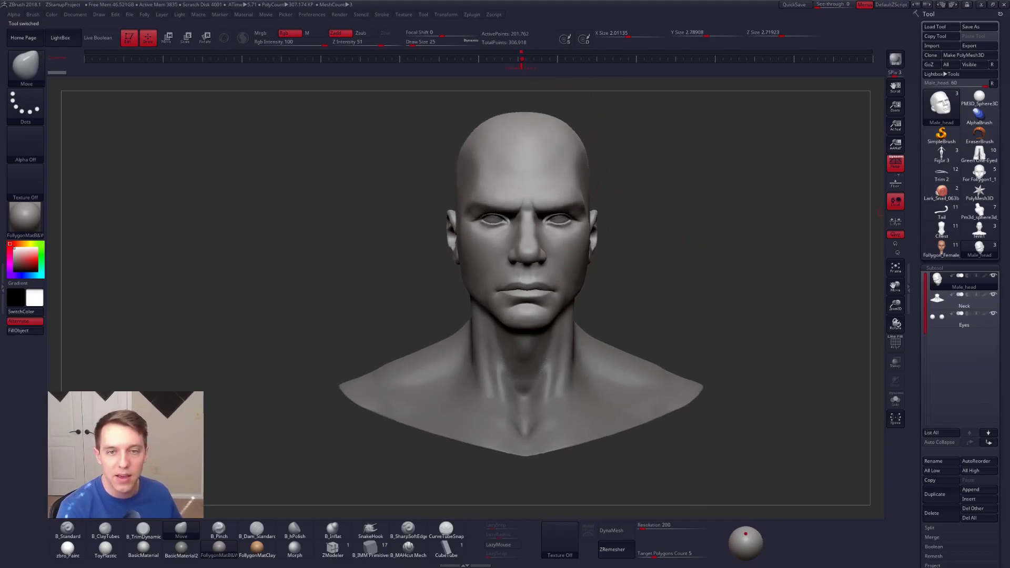
Step: Examine the male bust from several angles with perspective turned off, and restore the perspective view
drag(693, 267, 653, 253)
click(890, 169)
drag(757, 237, 610, 247)
ctrl+right_drag(529, 246, 750, 255)
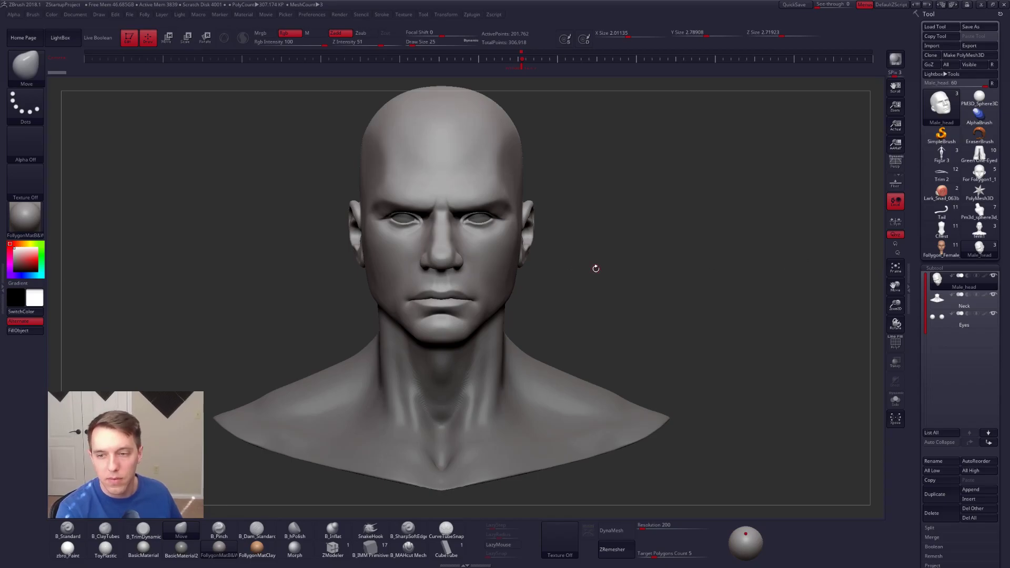
alt+right_drag(599, 245, 638, 237)
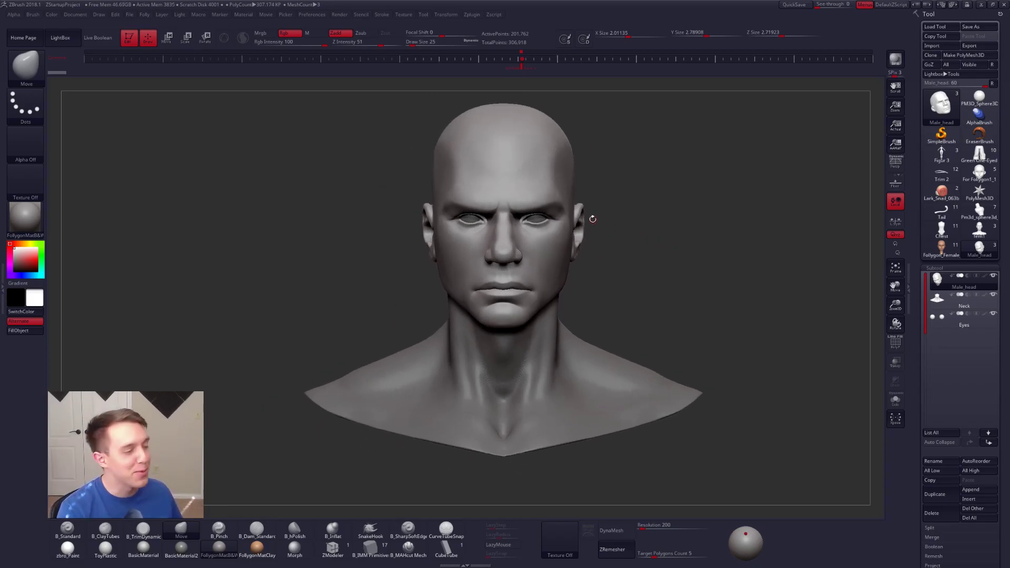
mouse_move(624, 231)
right_down()
mouse_move(628, 252)
mouse_move(672, 252)
mouse_move(642, 269)
right_up()
right_click(646, 269)
mouse_move(676, 230)
right_down()
mouse_move(586, 239)
mouse_move(705, 226)
mouse_move(672, 229)
right_up()
click(899, 170)
Step: Switch to the browser's Henry Cavill image results, save the IMDb portrait as a JPG and dismiss the download notice
key(alt+Tab)
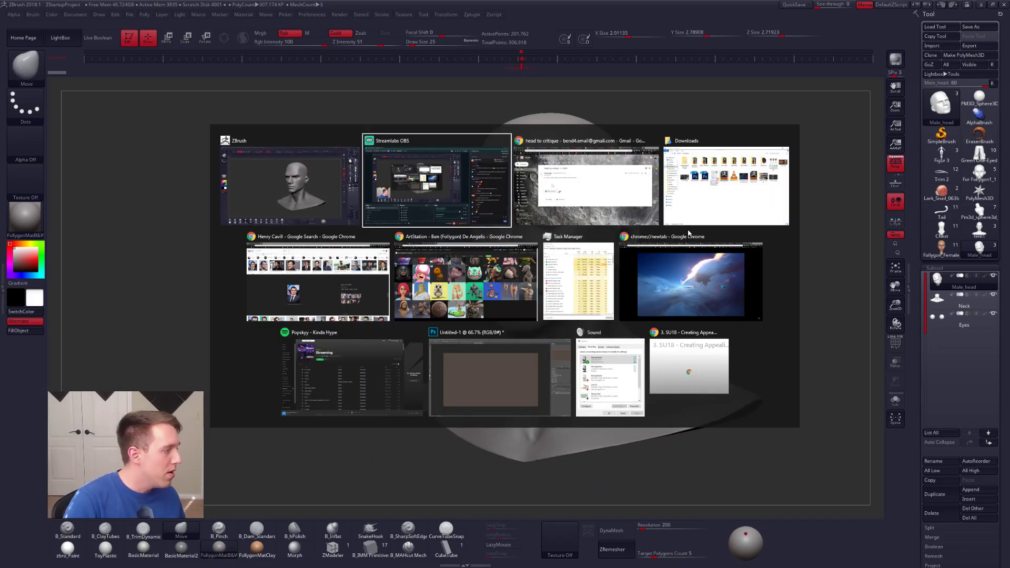
key(alt+Tab)
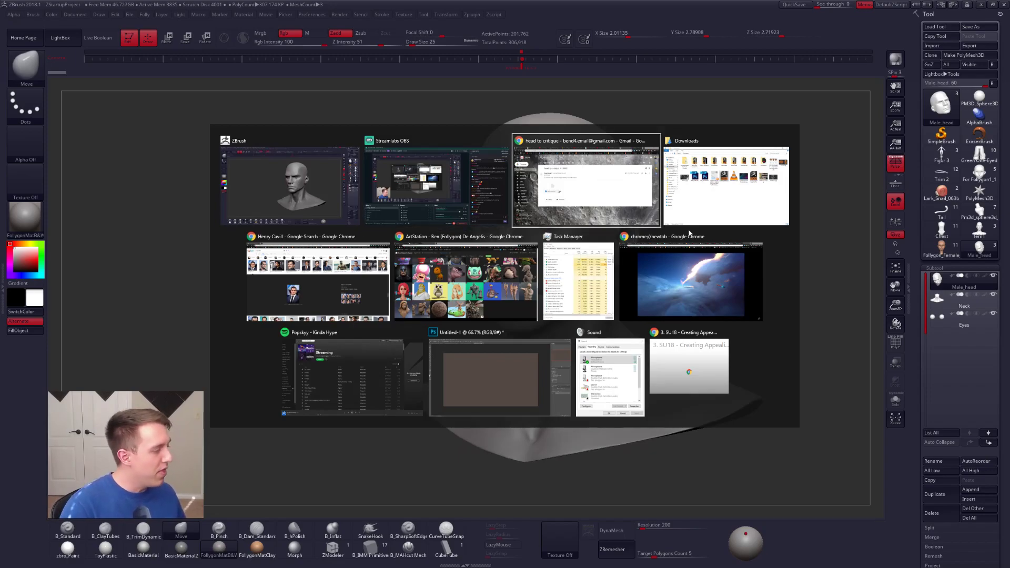
click(359, 261)
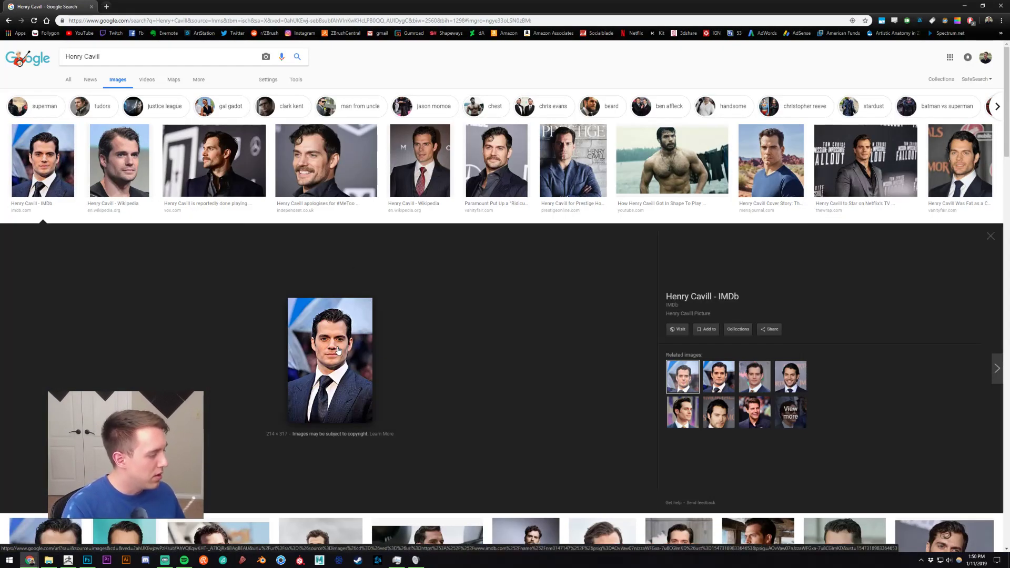
right_click(359, 342)
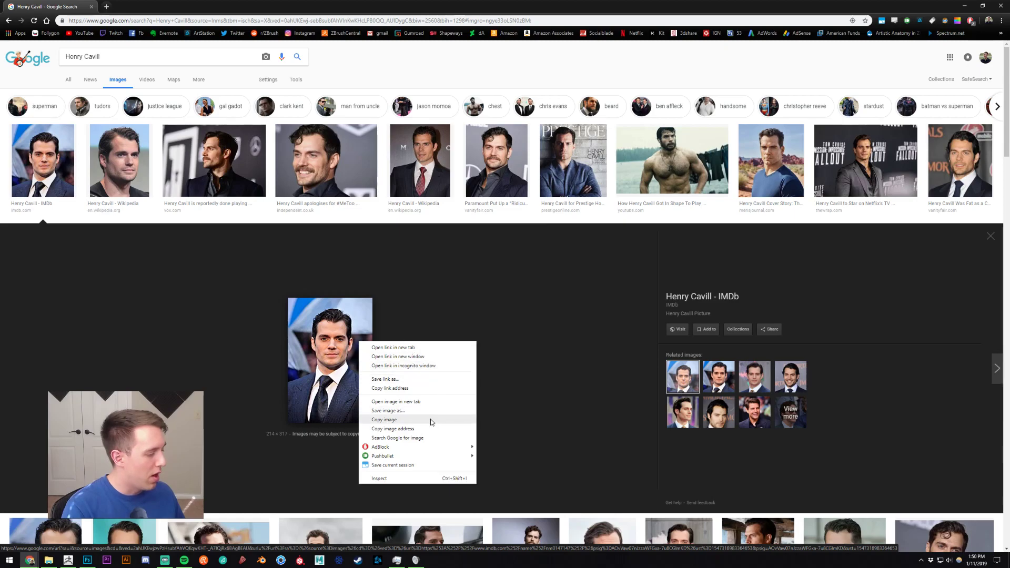
click(410, 416)
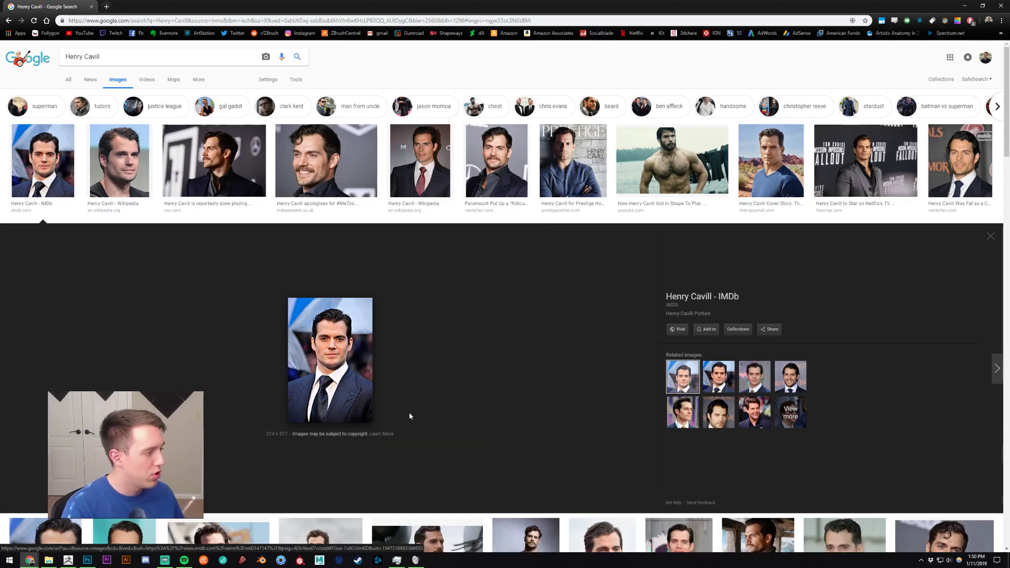
key(alt+Tab)
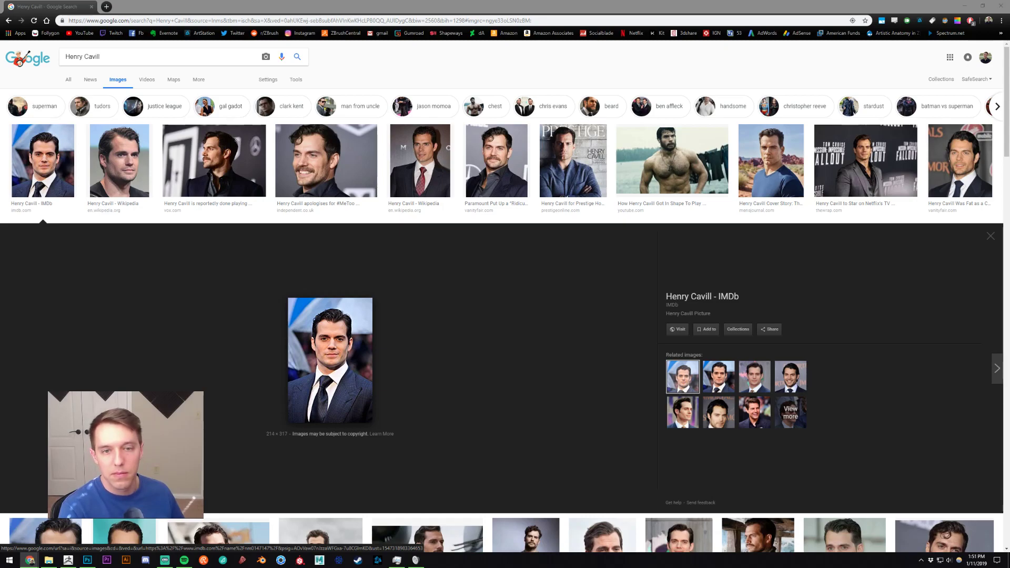
key(Return)
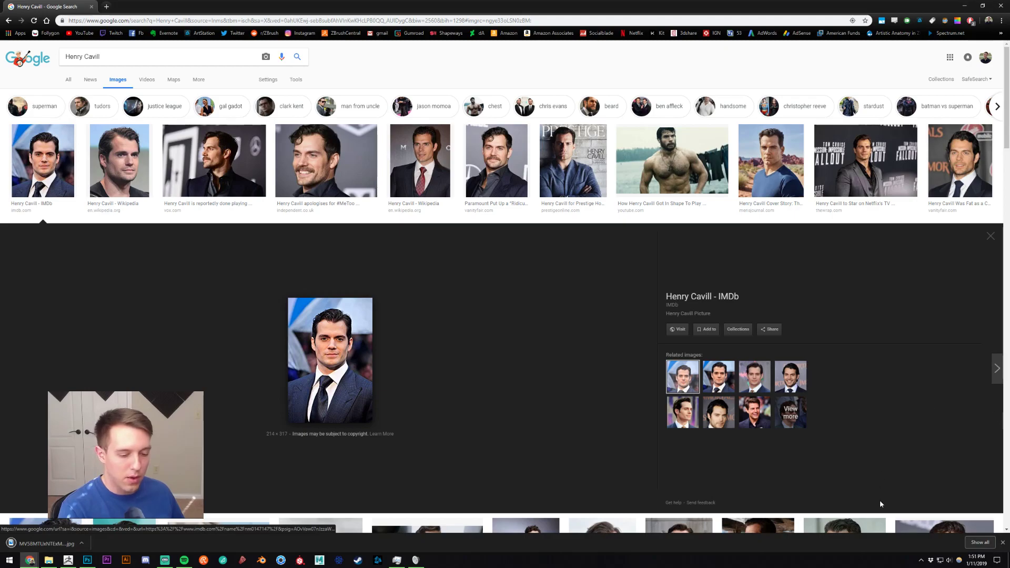
click(1003, 542)
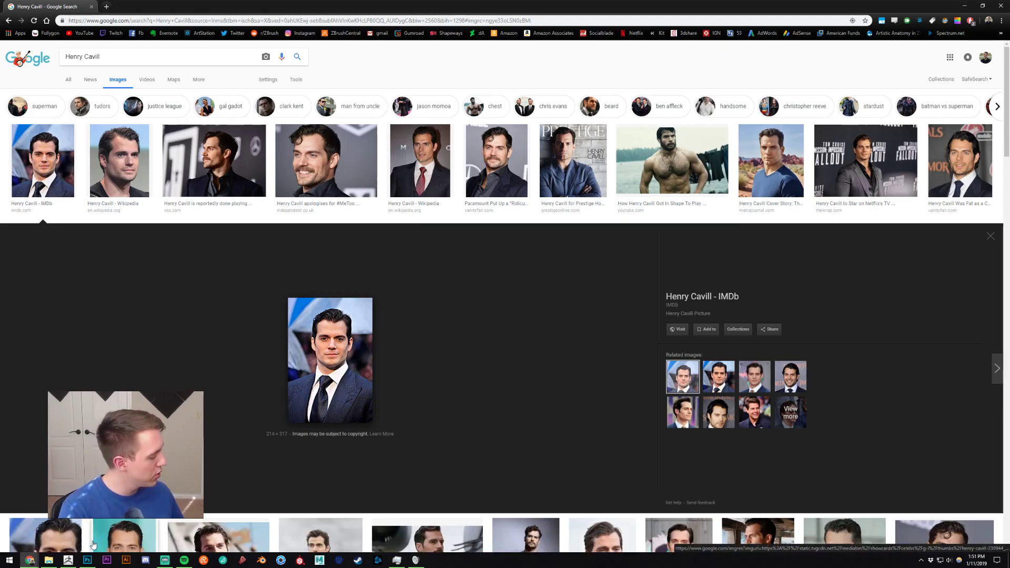
Step: Switch to ZBrush, import the saved Henry Cavill portrait as a texture and add it to Spotlight
click(68, 560)
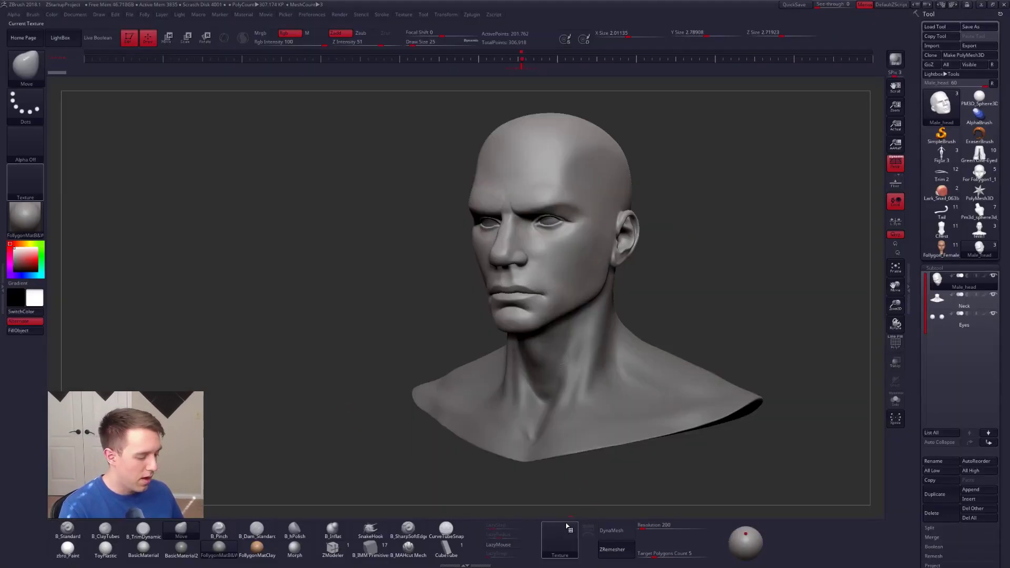
click(559, 539)
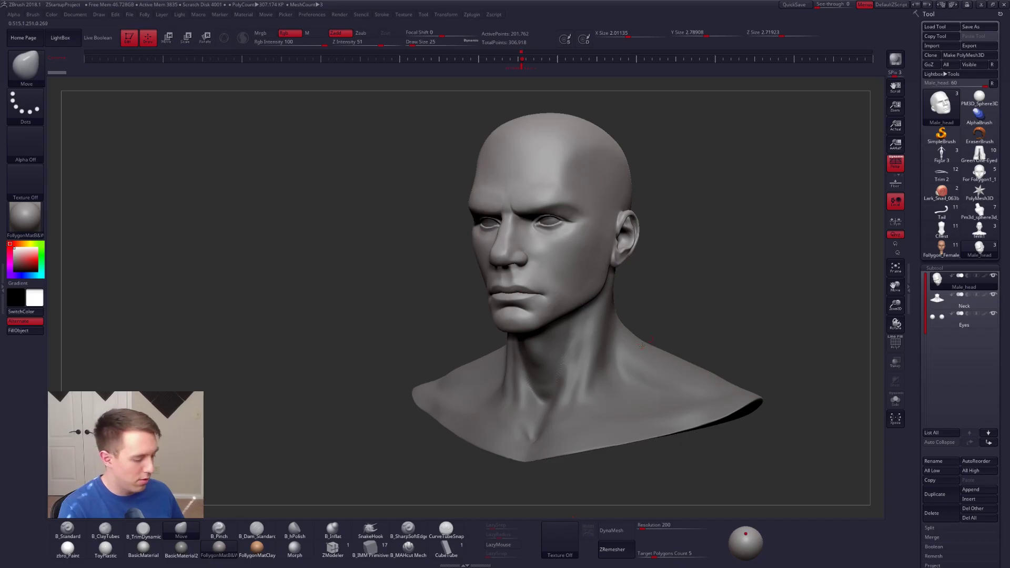
click(569, 538)
click(635, 481)
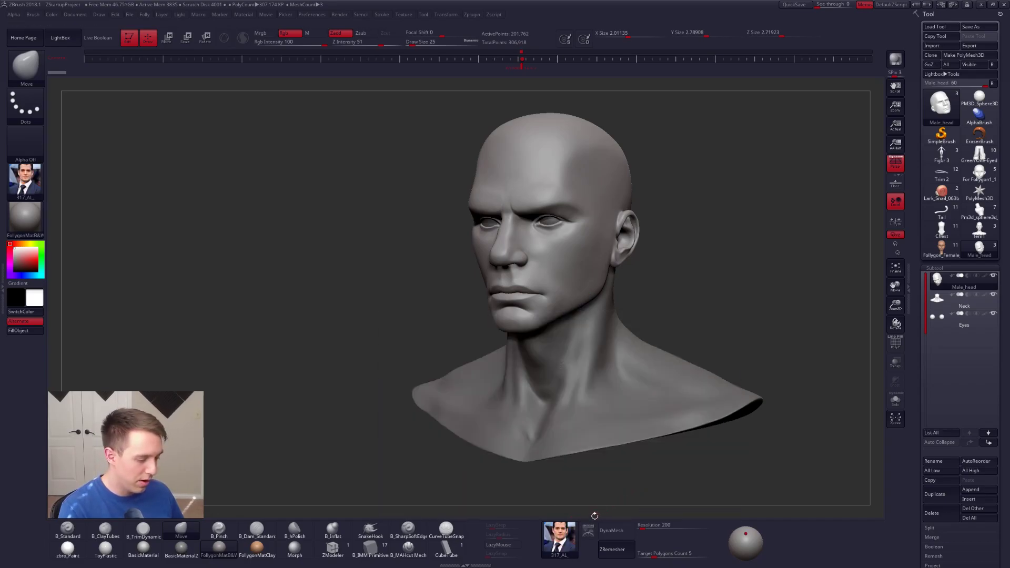
click(588, 528)
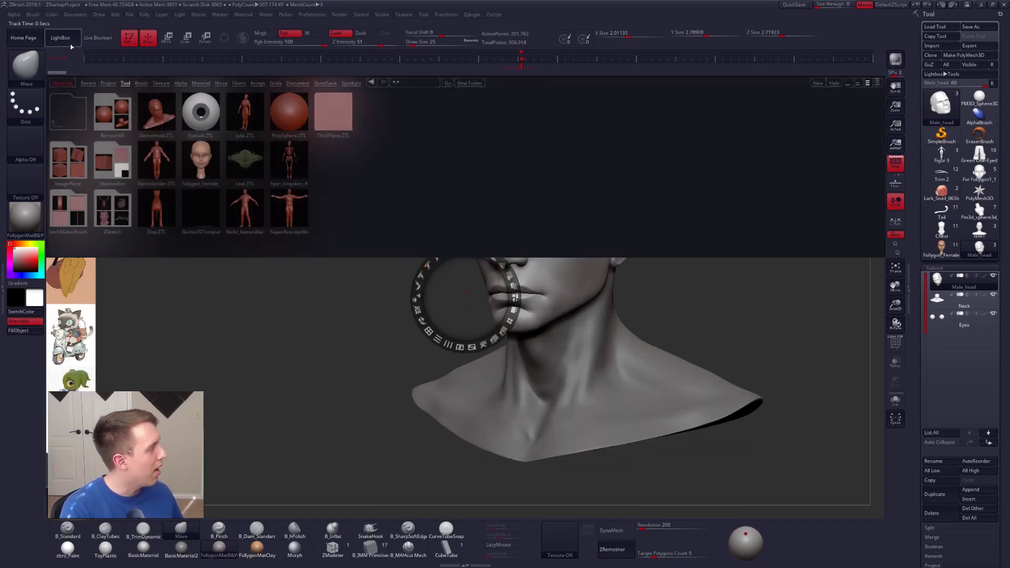
Step: Hide LightBox, enlarge the portrait and place it beside the bust as a reference, and leave Spotlight editing
click(62, 39)
drag(86, 149, 204, 184)
drag(238, 296, 175, 300)
click(144, 187)
drag(160, 141, 190, 177)
drag(212, 126, 200, 180)
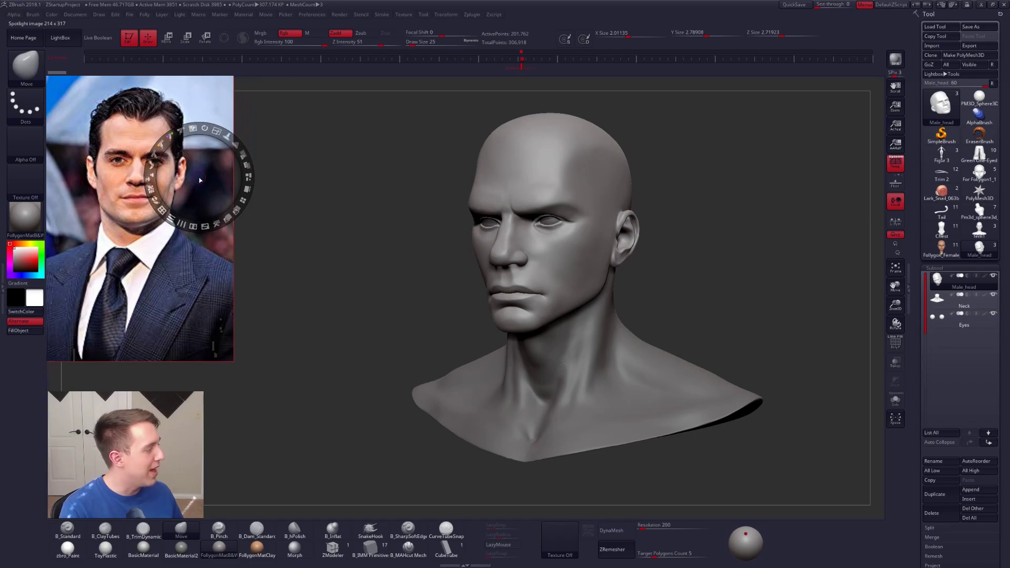
key(z)
Step: Compare the bust's side and front views with the portrait, using a draw size of 192
drag(703, 254, 615, 268)
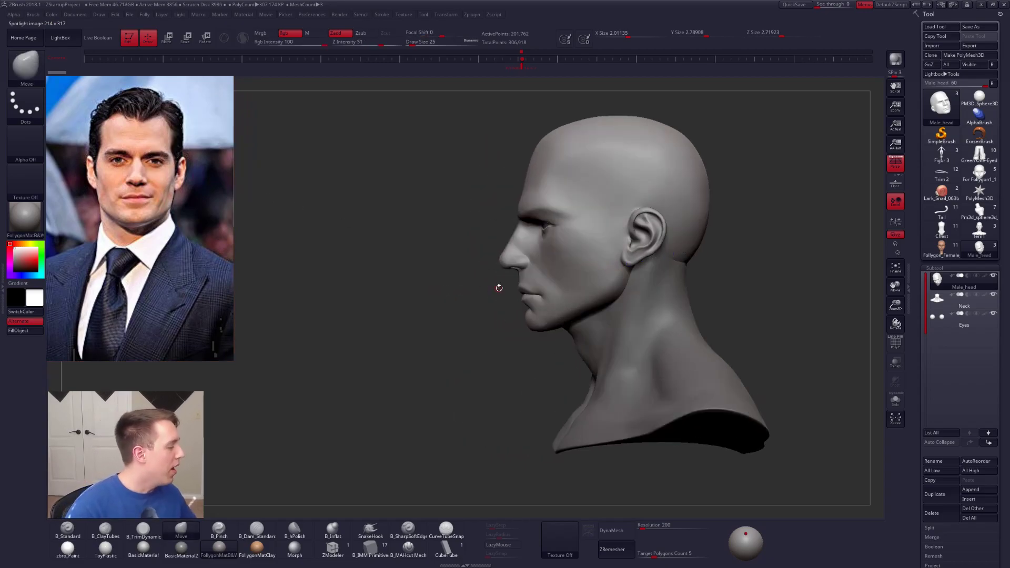
mouse_move(500, 288)
mouse_down()
mouse_move(602, 291)
mouse_move(624, 316)
mouse_up()
key(space)
drag(639, 277, 647, 276)
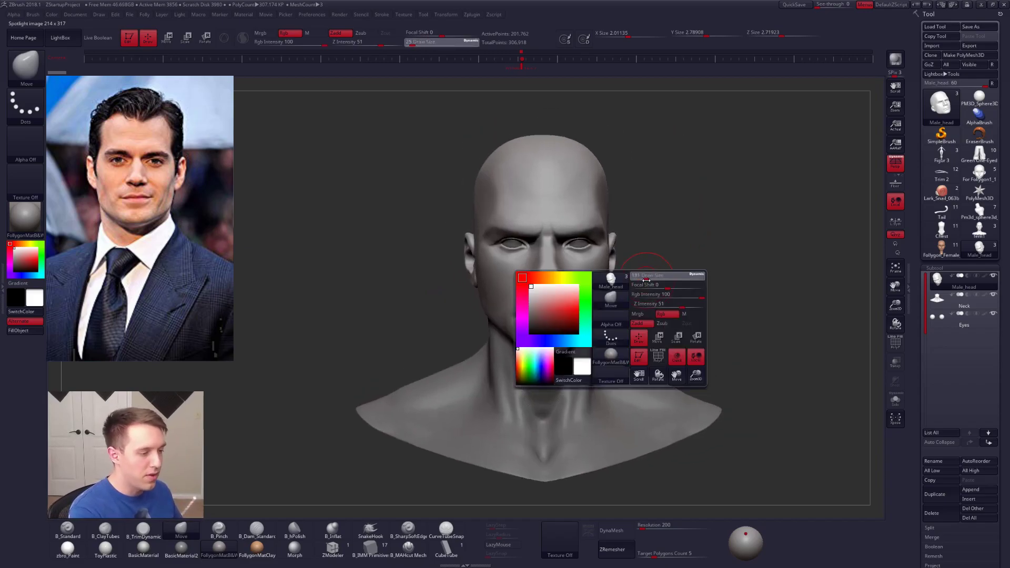
key(ctrl+space)
mouse_move(619, 243)
alt+mouse_down()
mouse_move(642, 273)
mouse_move(635, 251)
alt+mouse_up()
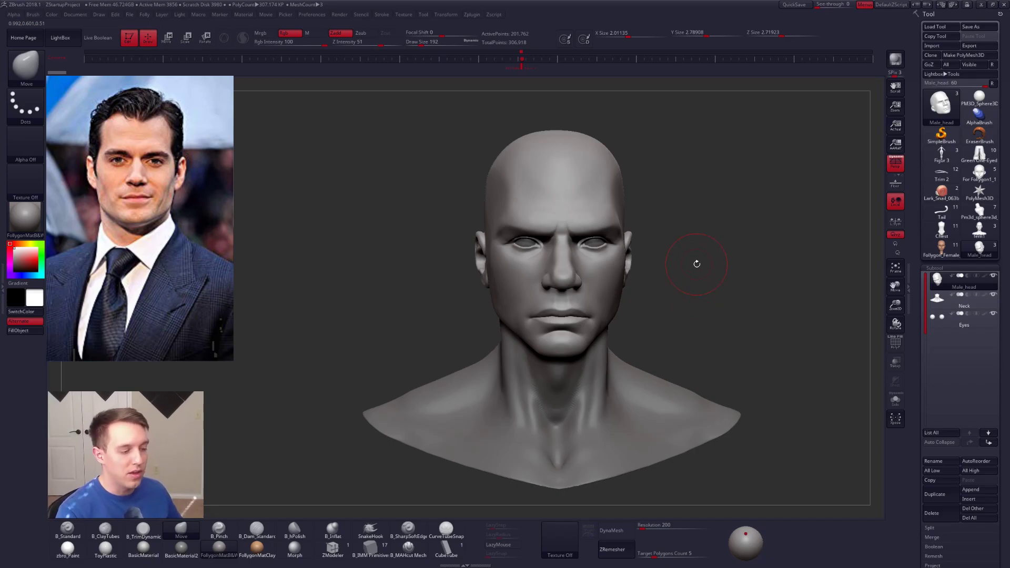
drag(605, 333, 590, 294)
alt+click(617, 361)
alt+click(592, 260)
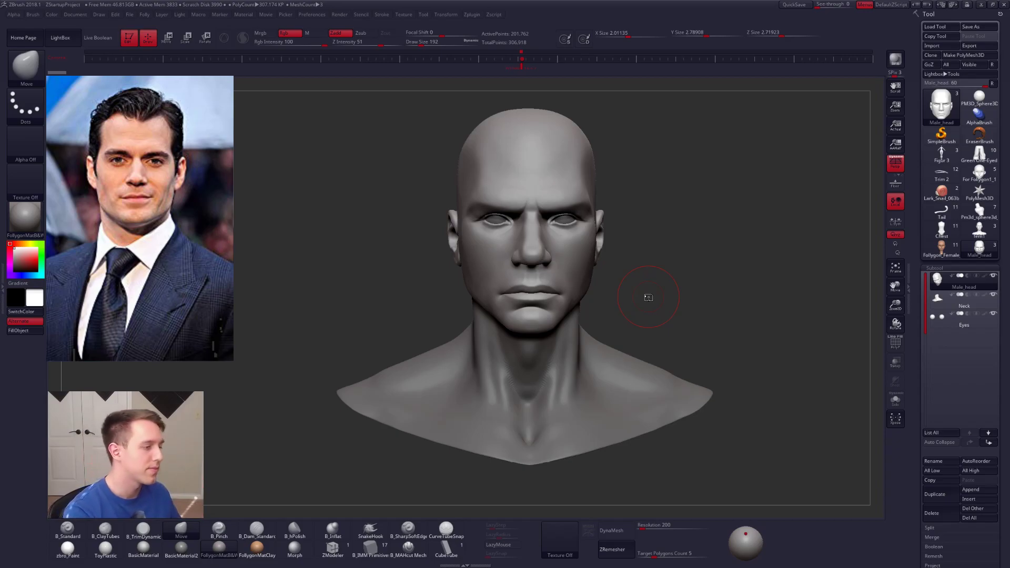
Step: Examine the head in profile, with its wireframe and from the front, and set the draw size to 181
mouse_move(605, 263)
right_down()
mouse_move(561, 247)
mouse_move(570, 295)
right_up()
key(space)
drag(577, 296, 574, 296)
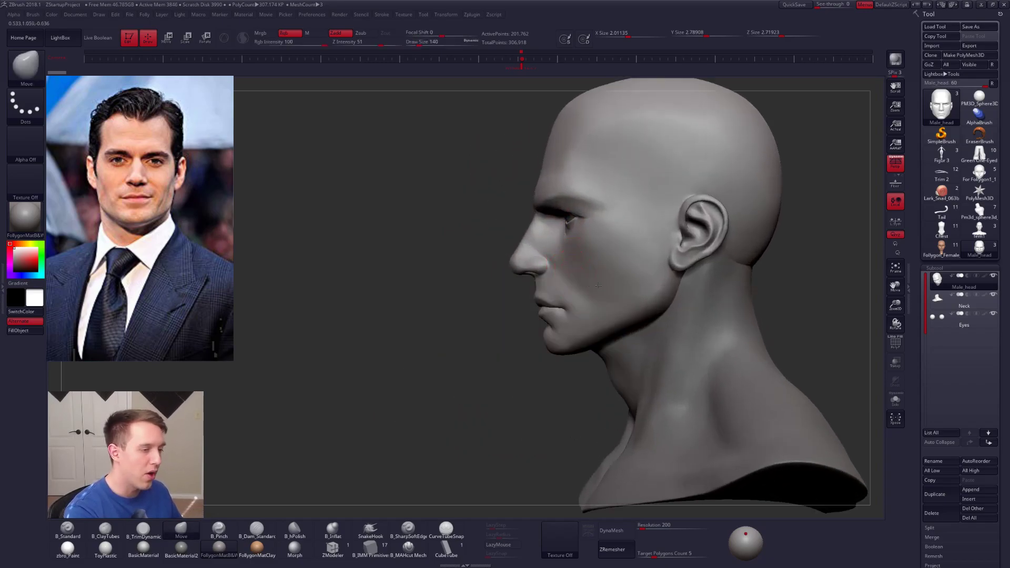
right_drag(618, 285, 684, 288)
key(shift+f)
key(shift+f)
alt+right_drag(595, 315, 621, 314)
mouse_move(719, 397)
right_down()
mouse_move(729, 369)
mouse_move(721, 422)
mouse_move(753, 403)
mouse_move(704, 402)
mouse_move(658, 377)
mouse_move(626, 323)
mouse_move(552, 288)
mouse_move(559, 263)
mouse_move(588, 290)
mouse_move(619, 289)
right_up()
key(space)
drag(675, 240, 679, 238)
key(ctrl+space)
key(space)
drag(692, 204, 689, 204)
alt+right_drag(688, 261, 688, 247)
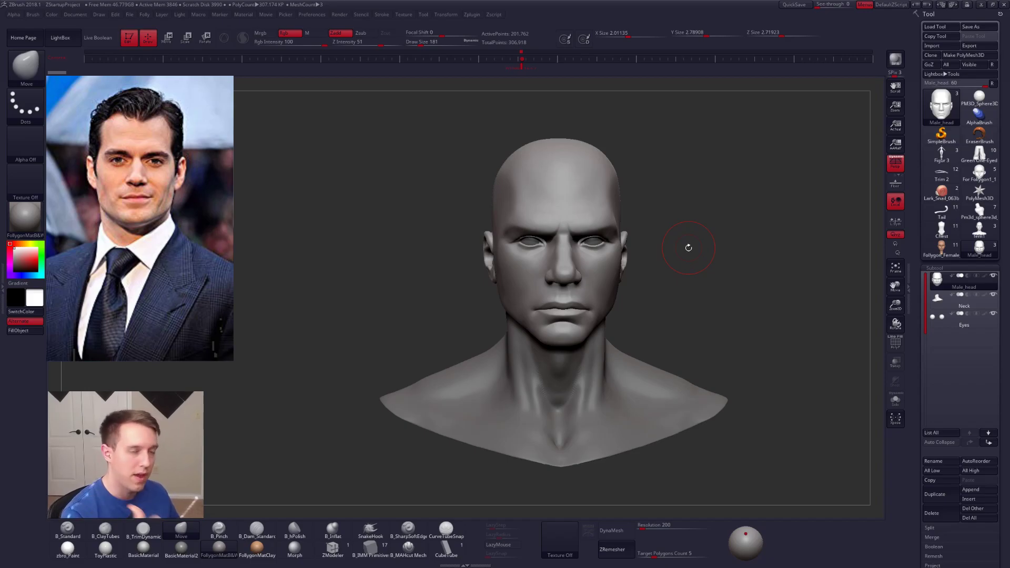
Step: Select the Neck subtool from a three-quarter view, isolate it with Solo and set the draw size to 265
alt+right_drag(658, 440, 682, 390)
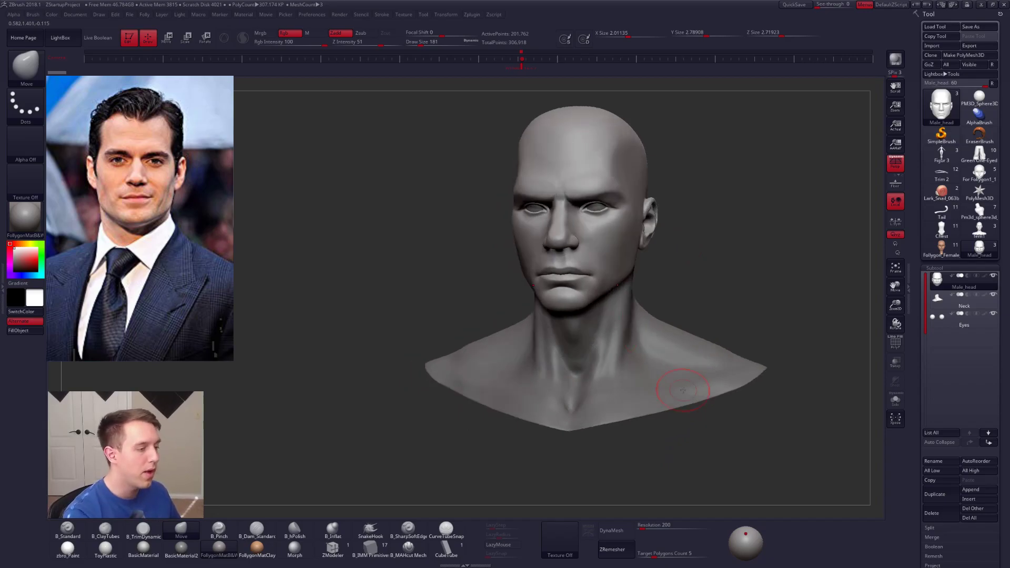
alt+click(683, 390)
right_drag(643, 352, 623, 334)
key(alt+s)
key(space)
drag(612, 295, 616, 294)
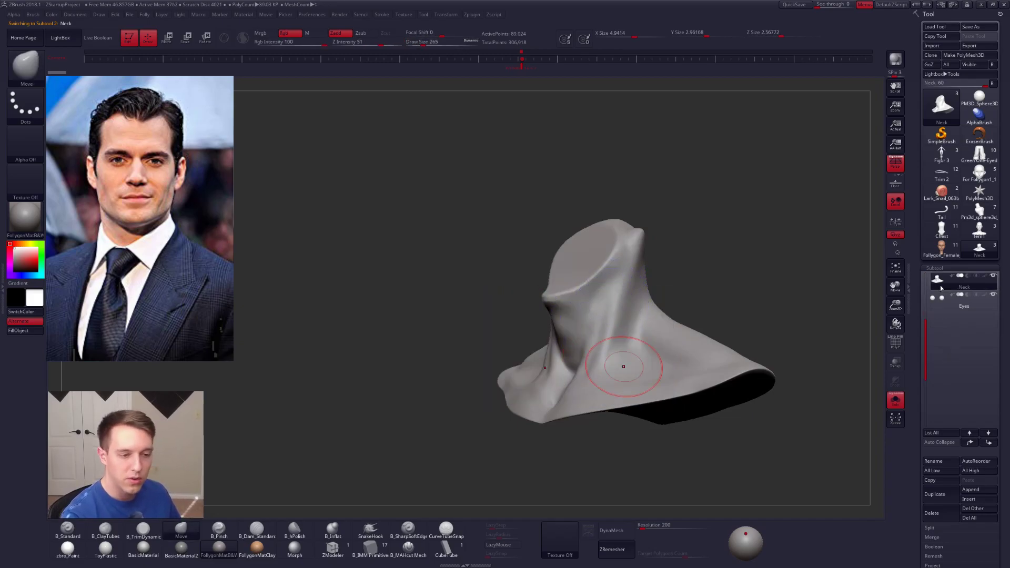
Step: Try to reconstruct a lower subdivision level for the Neck subtool
drag(927, 327, 926, 288)
drag(924, 272, 924, 237)
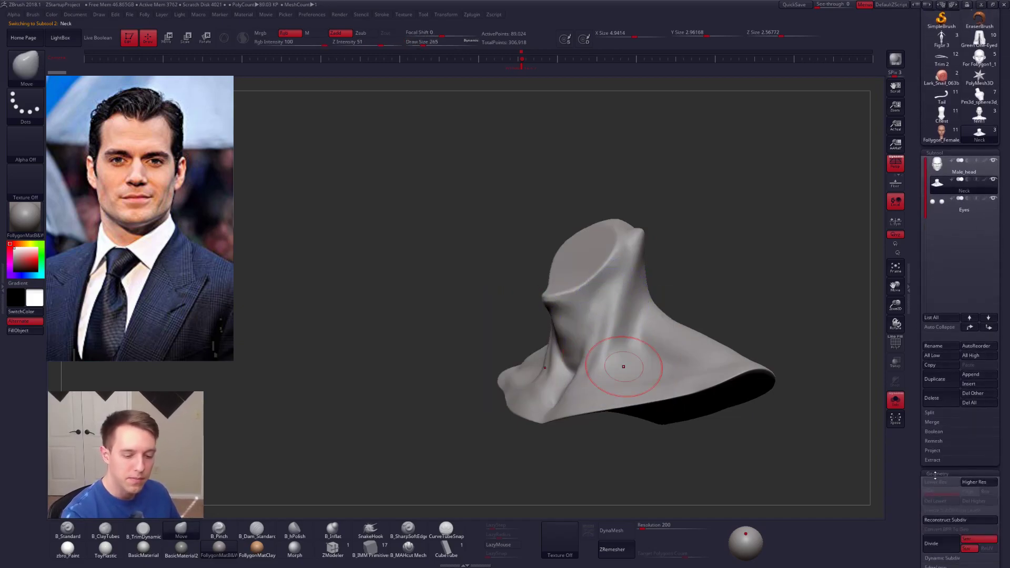
click(946, 520)
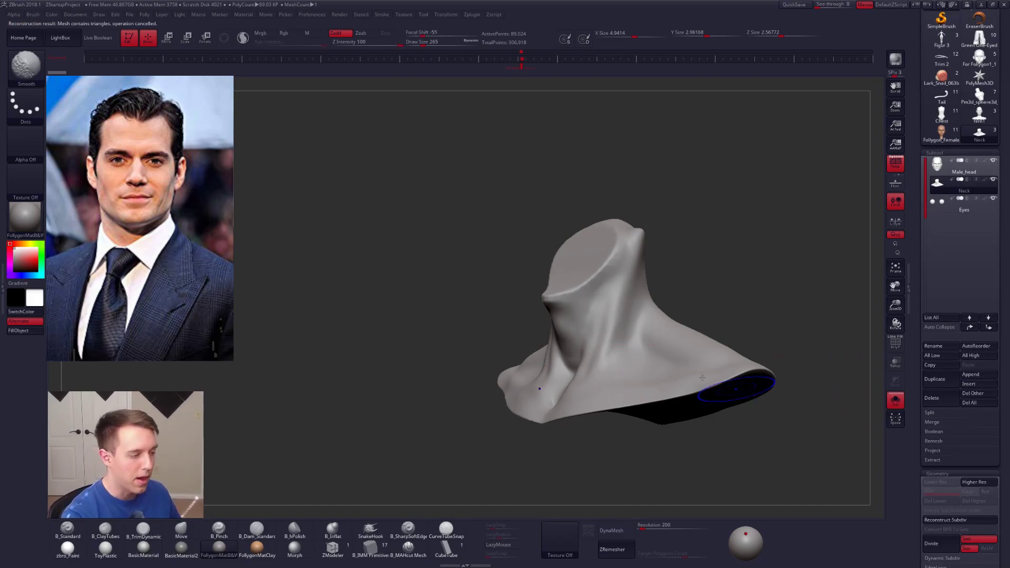
Step: Inspect the wireframes of the Neck, Eyes and Male_head subtools one by one, ending on the isolated head
key(shift+f)
click(937, 167)
click(938, 185)
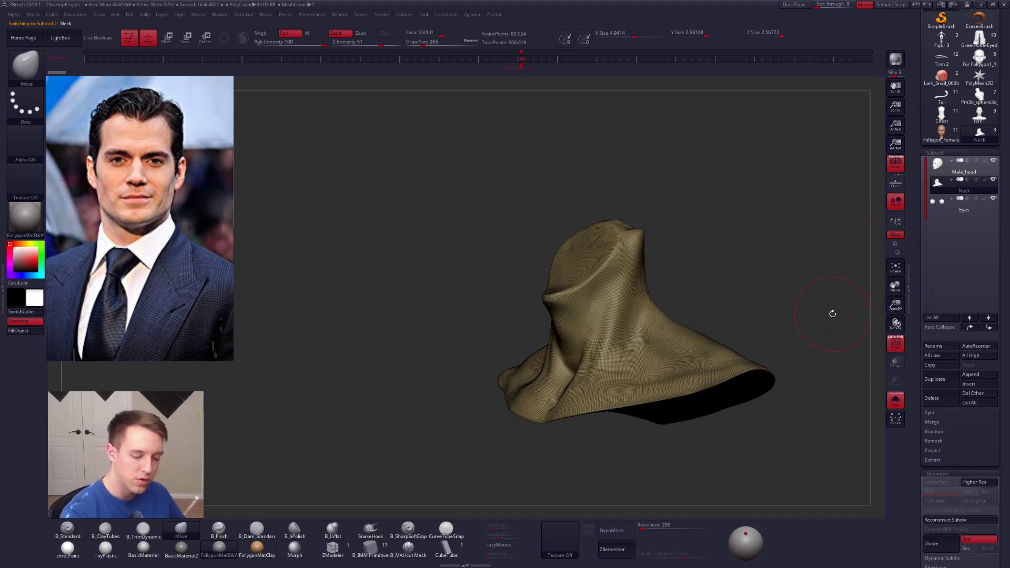
key(Up)
key(Down)
key(Down)
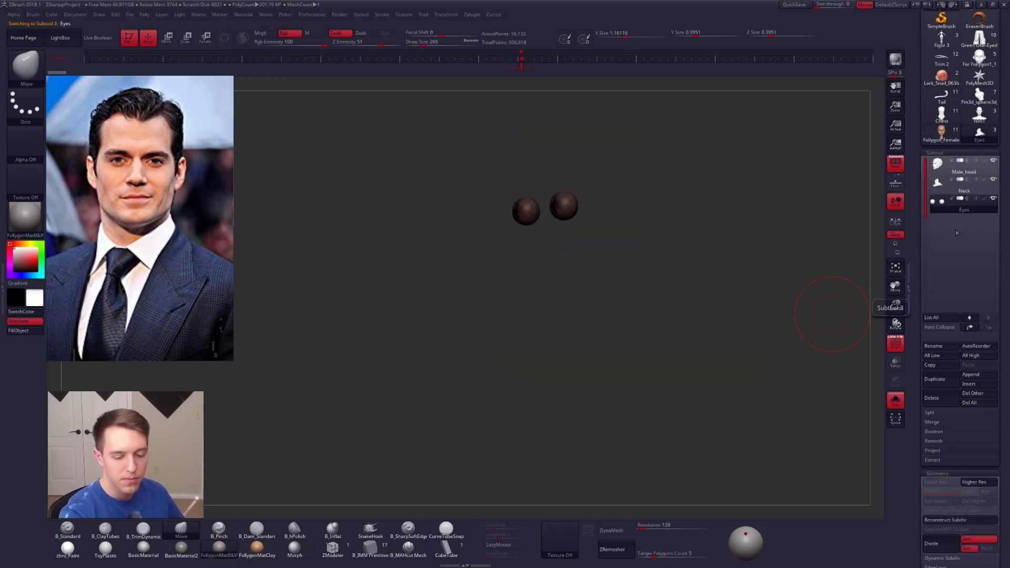
key(Up)
key(Up)
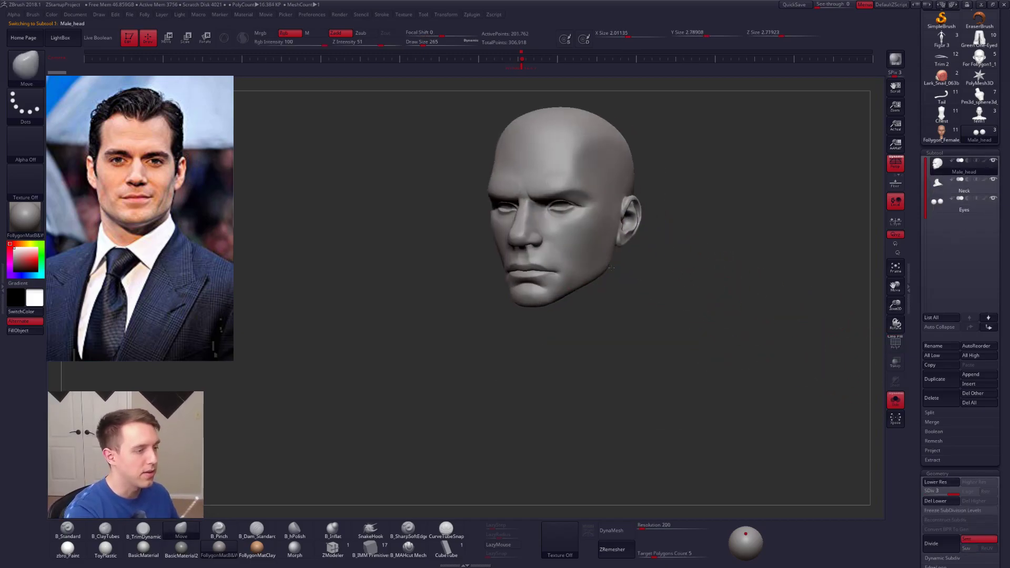
shift+drag(631, 253, 613, 256)
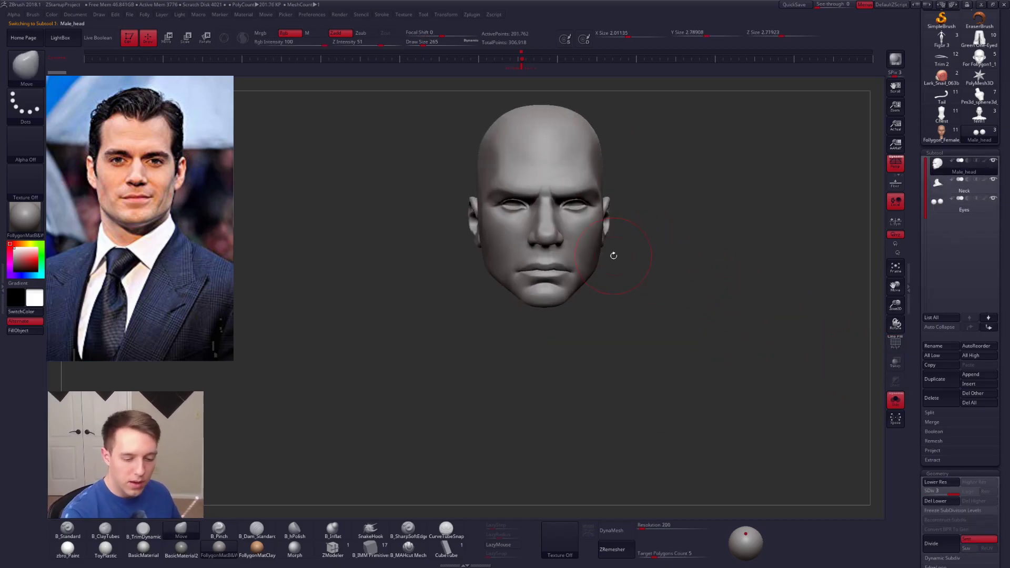
Step: Lower the head to its lowest subdivision level, check its wireframe and turn Solo off to show the whole bust
key(shift+d)
key(shift+d)
key(shift+f)
key(alt+s)
drag(635, 294, 573, 260)
alt+drag(574, 260, 596, 288)
key(shift+f)
key(d)
key(d)
Step: Select the Eyes subtool and move it above Neck in the subtool order
click(964, 205)
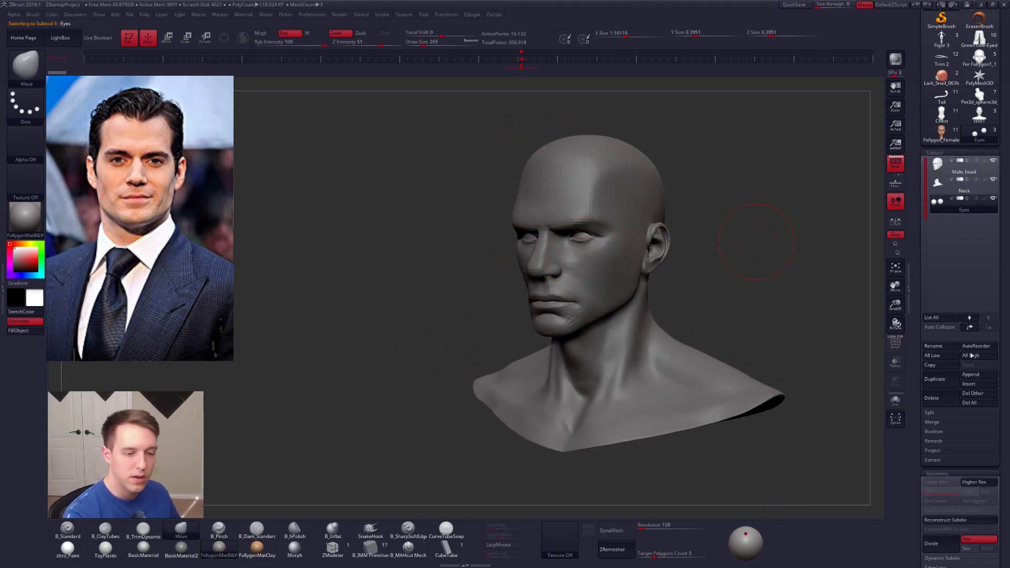
click(969, 318)
key(alt+s)
key(f)
Step: Return to the Male_head subtool at its highest subdivision level and set the draw size to 181
mouse_move(679, 287)
alt+mouse_down()
mouse_move(667, 279)
mouse_move(695, 264)
alt+mouse_up()
key(alt+s)
key(space)
alt+click(689, 274)
right_drag(629, 301, 656, 289)
key(d)
key(space)
drag(656, 285, 662, 296)
ctrl+right_drag(647, 295, 645, 283)
key(space)
drag(651, 287, 649, 284)
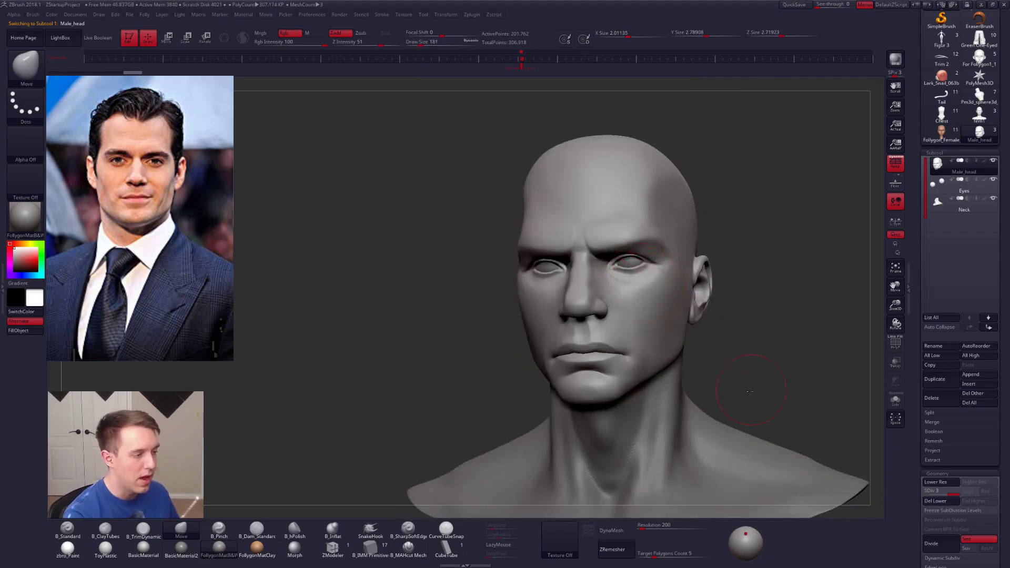
Step: Turn perspective off in profile view, drop the head to subdivision level 1 and set the draw size to 252
shift+right_drag(750, 391, 726, 399)
click(890, 169)
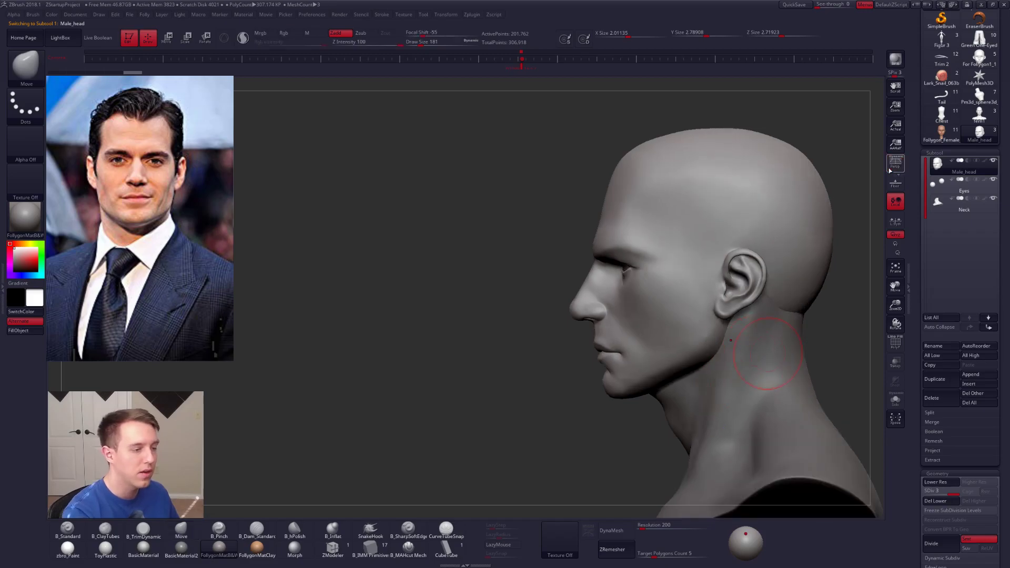
key(shift+d)
key(shift+d)
ctrl+right_drag(584, 282, 579, 293)
key(space)
drag(579, 287, 583, 284)
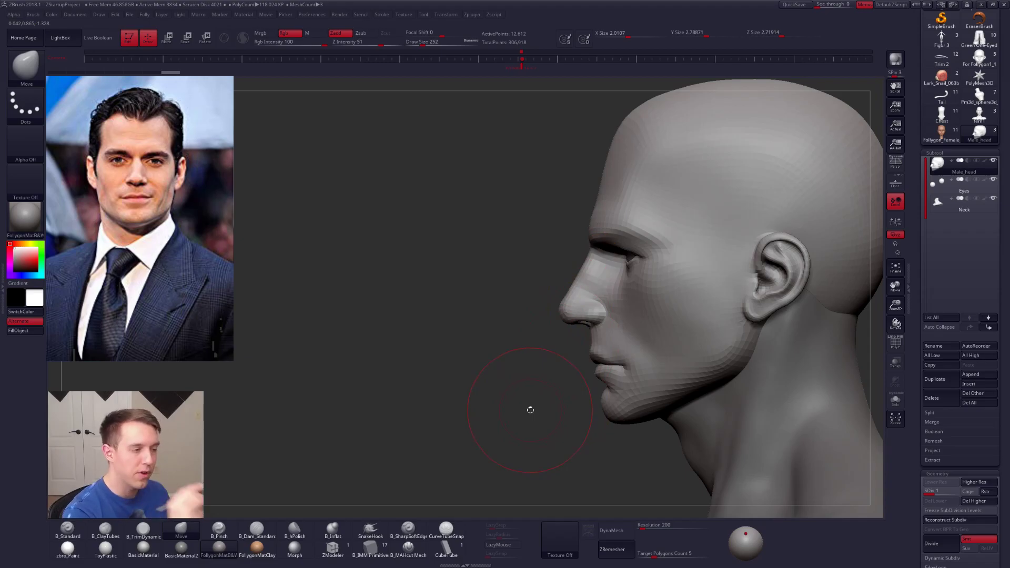
Step: Mask the rear of the head in profile, keeping the front of the face free, and soften the mask's edge
key(space)
mouse_move(616, 255)
mouse_down()
mouse_move(673, 119)
mouse_move(476, 200)
mouse_up()
mouse_move(778, 298)
ctrl+right_down()
mouse_move(616, 304)
mouse_move(646, 317)
mouse_move(590, 310)
ctrl+right_up()
ctrl+click(616, 303)
ctrl+click(614, 310)
ctrl+click(595, 333)
ctrl+click(618, 322)
right_drag(557, 297, 621, 290)
key(space)
drag(615, 269, 621, 268)
right_drag(613, 270, 568, 307)
Step: Shift the unmasked front of the face slightly backward with a Transpose move along the head's depth, and clear the mask
key(space)
drag(606, 255, 831, 247)
key(w)
drag(716, 248, 721, 248)
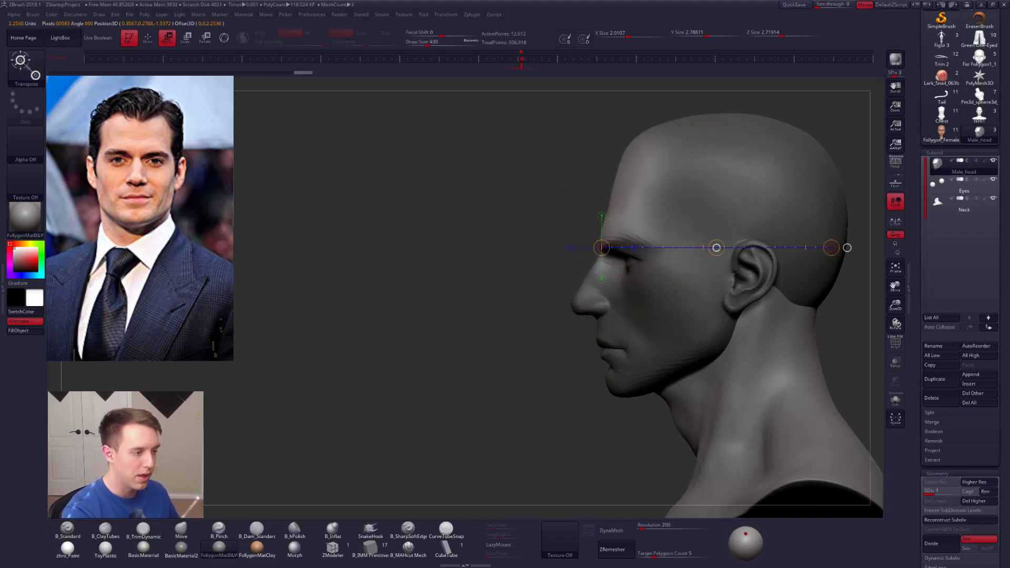
ctrl+drag(526, 179, 550, 202)
key(q)
Step: Reshape the nose and mouth area with short Move brush strokes, setting the draw size to 160
drag(620, 187, 615, 195)
key(space)
key(space)
drag(626, 298, 618, 298)
right_drag(608, 353, 655, 350)
drag(605, 345, 600, 343)
mouse_move(594, 345)
right_down()
mouse_move(625, 340)
mouse_move(610, 351)
right_up()
key(space)
drag(607, 356, 595, 342)
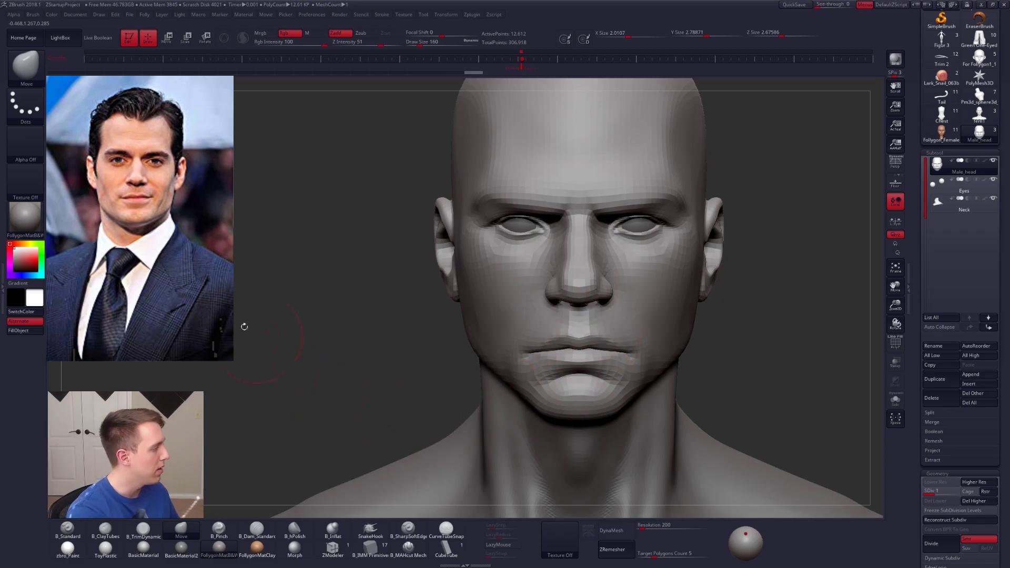
Step: Adjust the chin and jaw with Move brush strokes, set the draw size to 192 and raise the head to subdivision level 3
right_drag(617, 378, 593, 351)
key(space)
mouse_move(645, 377)
ctrl+right_down()
mouse_move(641, 385)
mouse_move(622, 372)
mouse_move(700, 371)
mouse_move(648, 373)
ctrl+right_up()
right_click(648, 373)
alt+right_drag(695, 337, 623, 340)
key(d)
key(d)
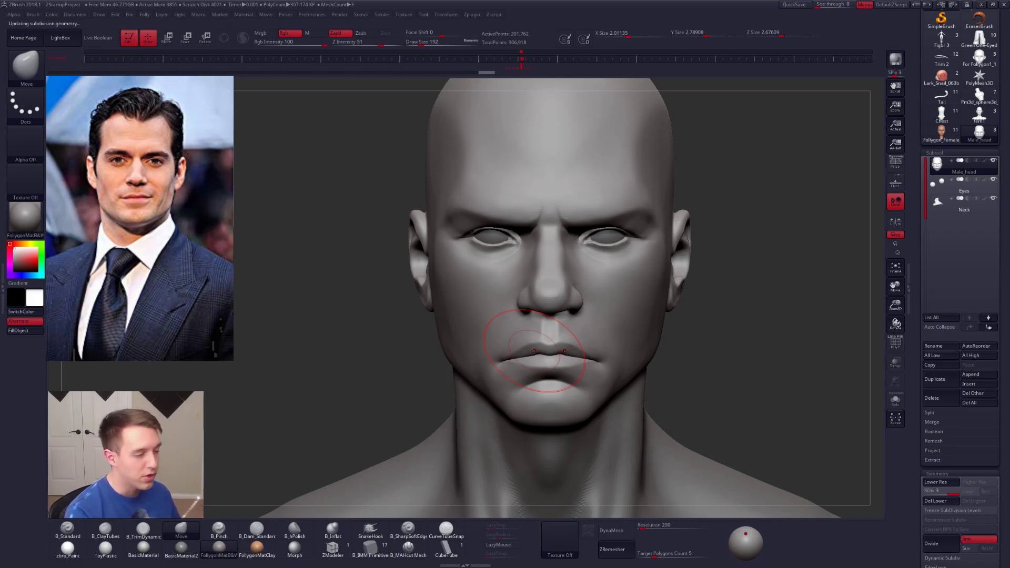
Step: Reshape the brow ridge above the eyes with the Move brush at draw size 181 on subdivision level 1
key(5)
right_click(626, 308)
drag(627, 308, 626, 309)
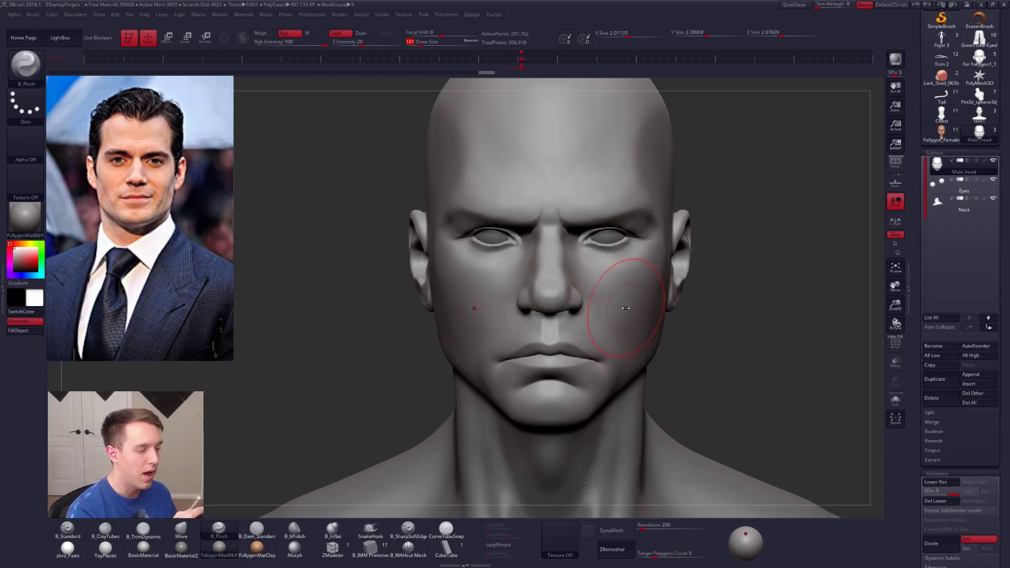
key(b)
key(m)
key(v)
key(shift+d)
key(shift+d)
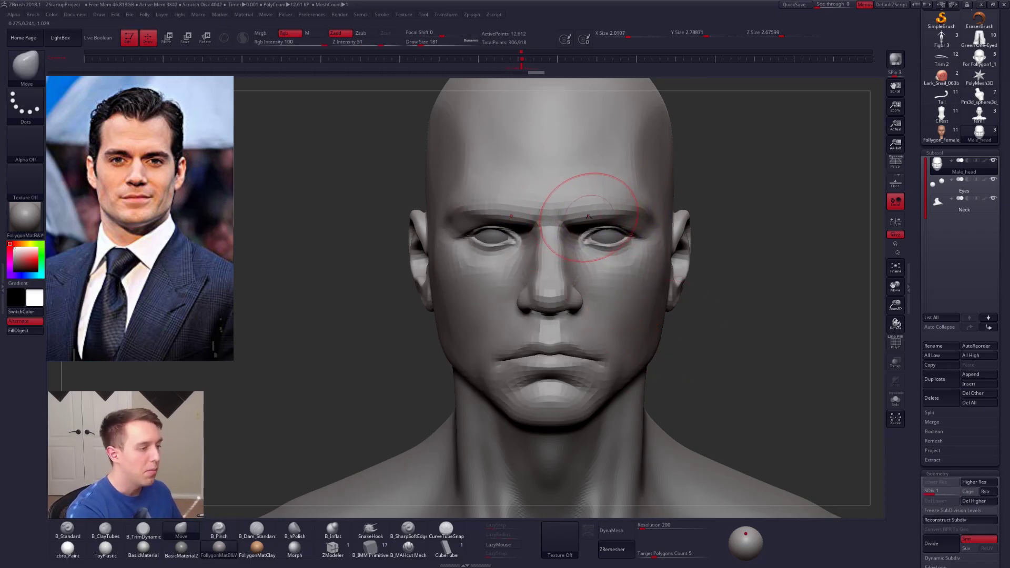
mouse_move(598, 214)
mouse_down()
mouse_move(605, 223)
mouse_move(584, 218)
mouse_up()
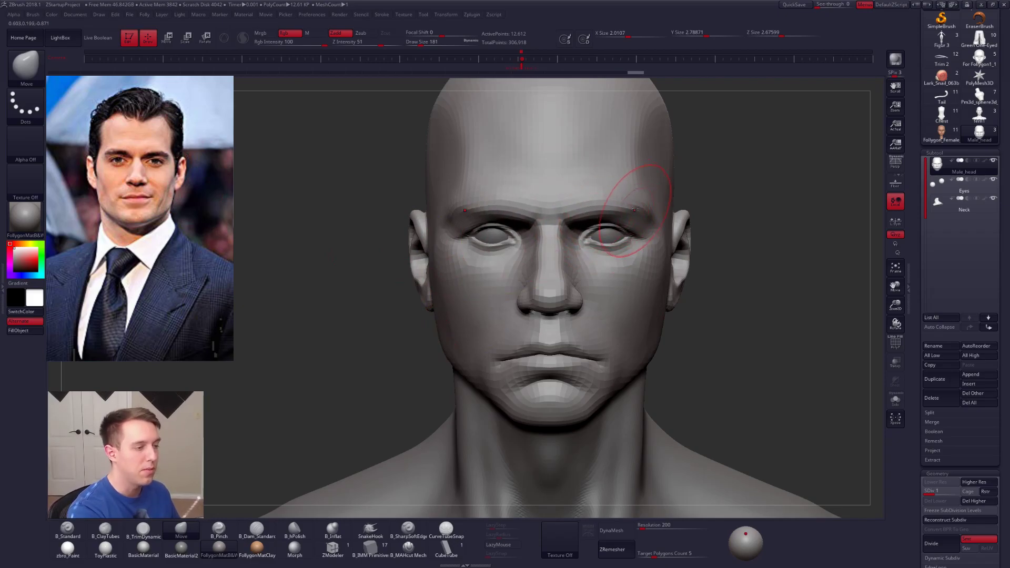
Step: Define the cheek hollow beside the mouth with a B_Pinch stroke on subdivision level 2 in three-quarter view
mouse_move(635, 322)
right_down()
mouse_move(571, 331)
mouse_move(578, 337)
right_up()
key(b)
key(p)
key(i)
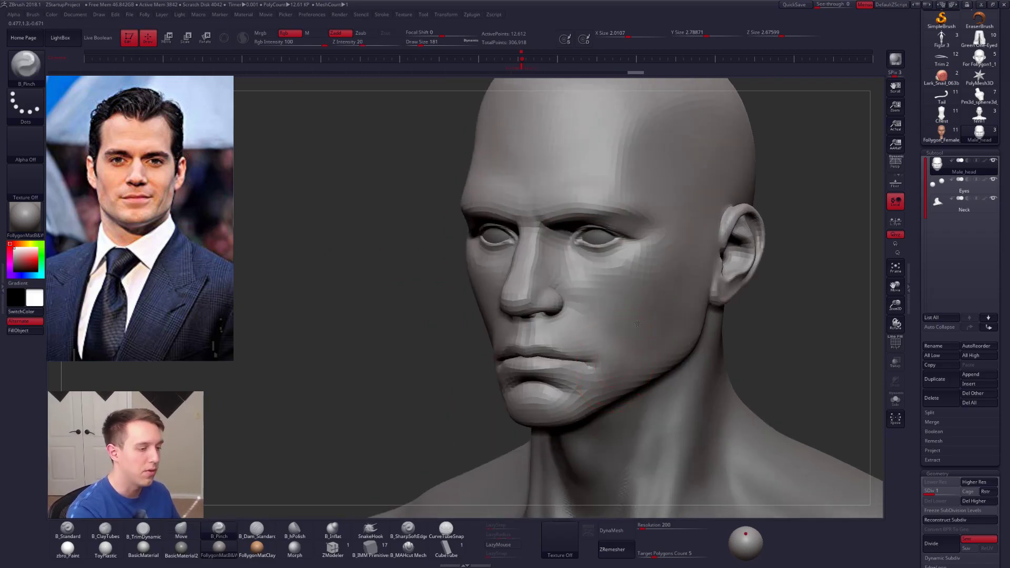
key(d)
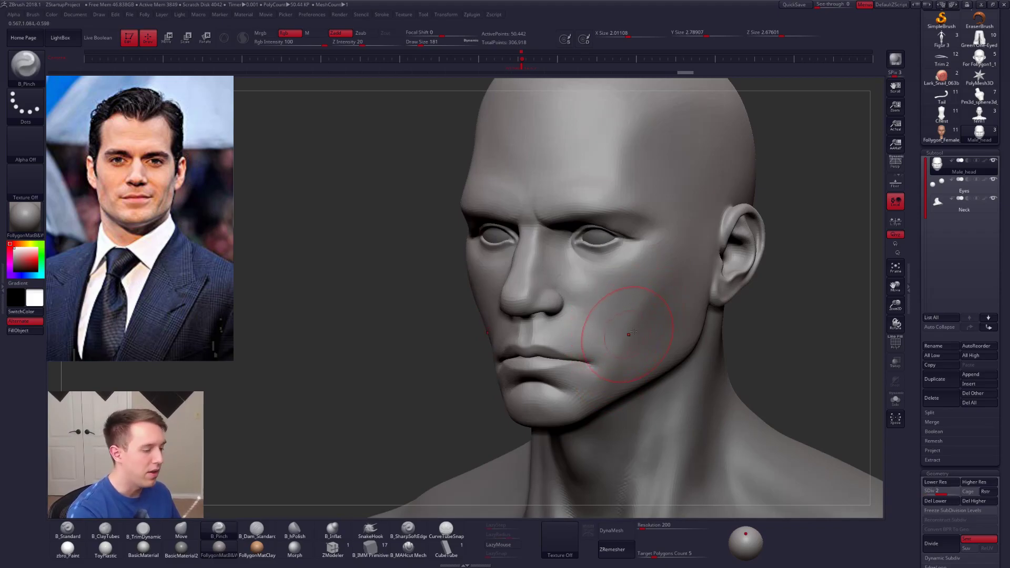
shift+right_drag(628, 334, 632, 341)
Step: Refine the side of the jaw with the Move brush at draw size 203 on subdivision level 1
key(shift+d)
key(b)
key(m)
key(v)
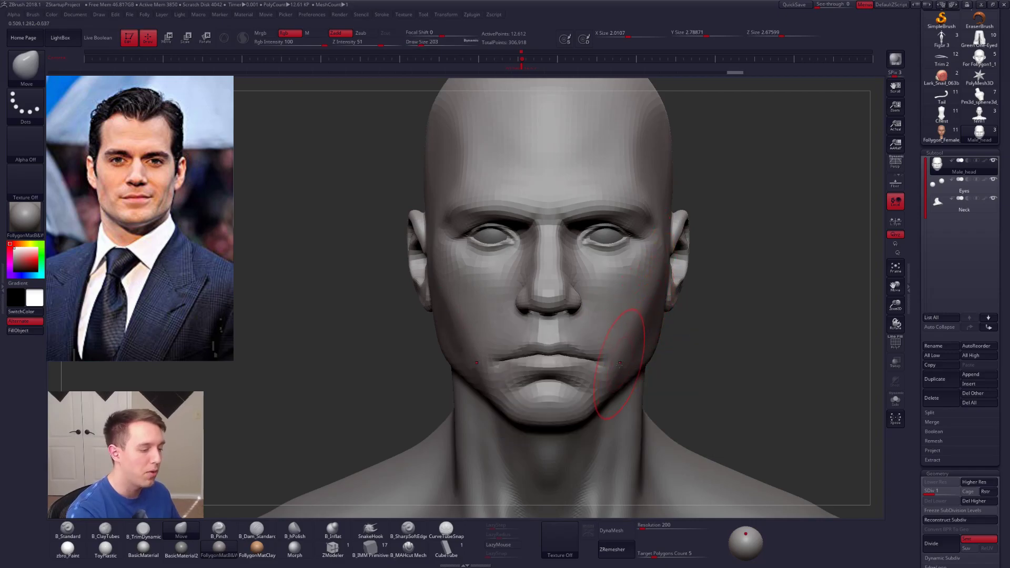
right_drag(604, 393, 463, 389)
Step: Sharpen the cheek plane running toward the jaw with B_Pinch strokes, raising the head to subdivision level 2
key(b)
key(p)
key(i)
drag(651, 312, 638, 339)
key(d)
mouse_move(547, 353)
right_down()
mouse_move(645, 345)
mouse_move(629, 375)
right_up()
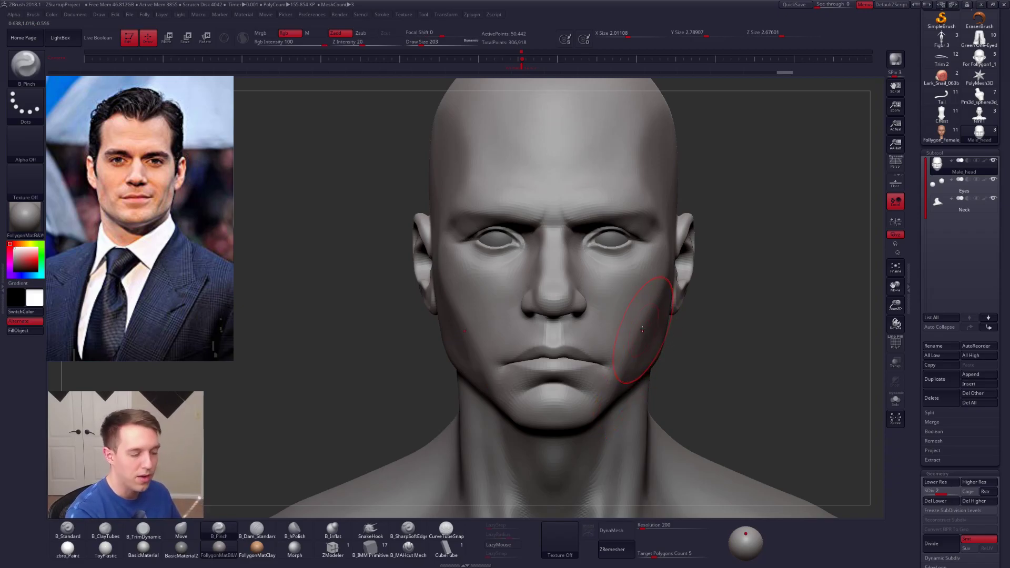
Step: Adjust the outer cheek contour with the Move brush, reducing the draw size to 192
key(b)
key(m)
key(v)
key(space)
drag(642, 325, 639, 325)
mouse_move(570, 342)
right_down()
mouse_move(635, 334)
mouse_move(534, 343)
mouse_move(449, 368)
right_up()
Step: Sharpen the cheekbone and the edge of the cheek hollow from the side with repeated B_Pinch strokes
key(b)
key(p)
key(i)
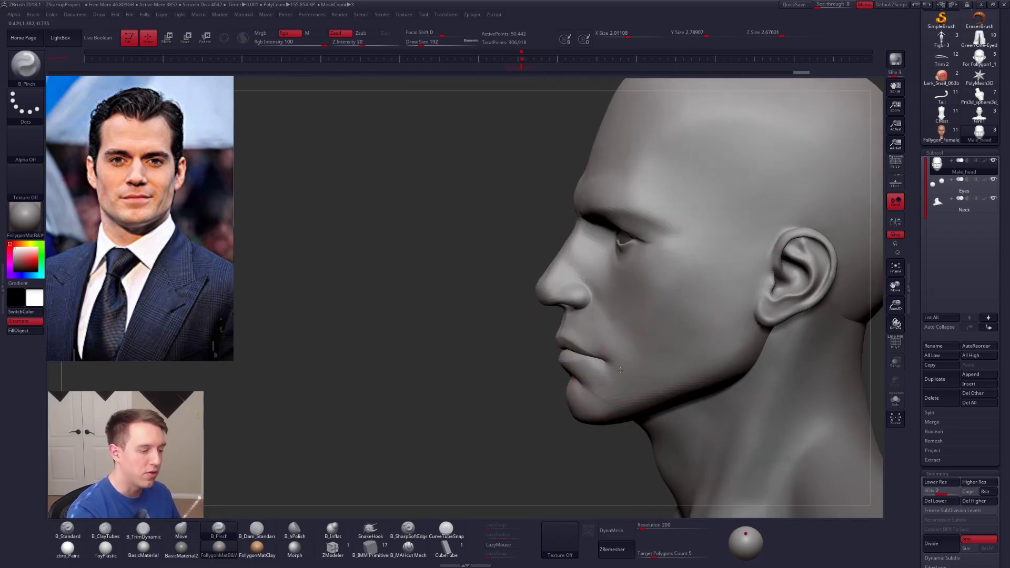
drag(677, 280, 679, 282)
mouse_move(676, 300)
right_down()
mouse_move(613, 329)
mouse_move(654, 343)
mouse_move(678, 310)
mouse_move(685, 270)
right_up()
key(b)
key(m)
key(v)
key(b)
key(p)
key(i)
mouse_move(662, 293)
mouse_down()
mouse_move(734, 240)
mouse_move(690, 235)
mouse_up()
key(space)
right_drag(687, 237, 728, 278)
key(space)
drag(692, 297, 696, 297)
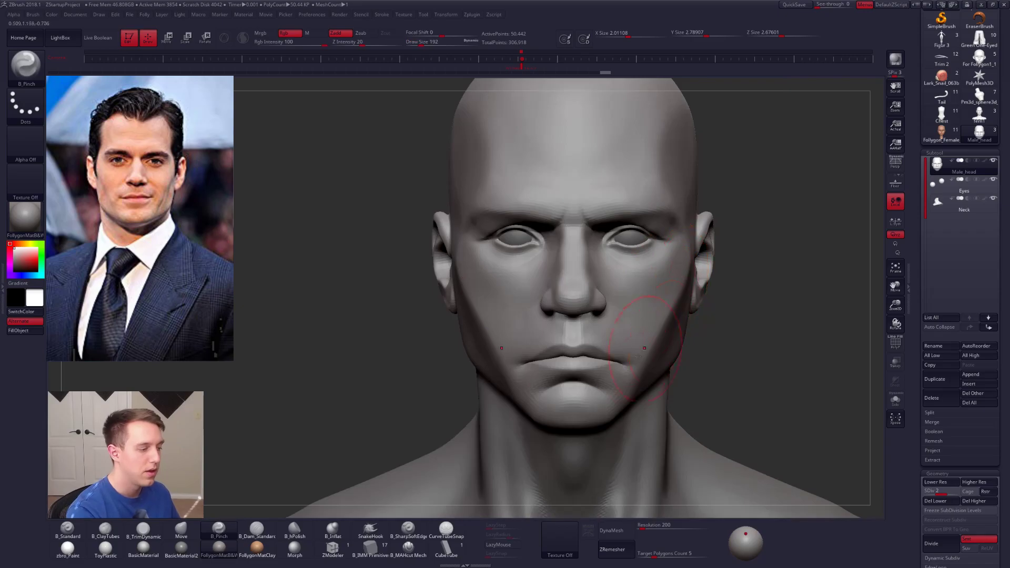
Step: Reposition the lower face around the mouth and chin in profile with the Move brush at draw size 519
alt+right_drag(653, 366, 611, 345)
key(space)
drag(610, 346, 618, 345)
mouse_move(618, 346)
alt+right_down()
mouse_move(580, 341)
mouse_move(575, 371)
alt+right_up()
key(space)
drag(605, 362, 620, 362)
key(b)
key(m)
key(v)
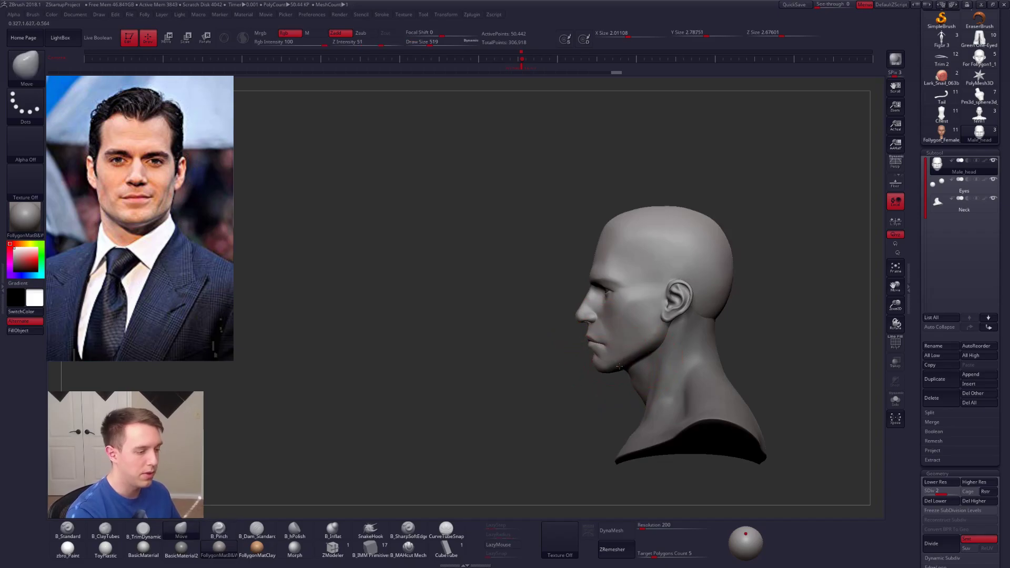
mouse_move(595, 343)
right_down()
mouse_move(573, 342)
mouse_move(597, 341)
right_up()
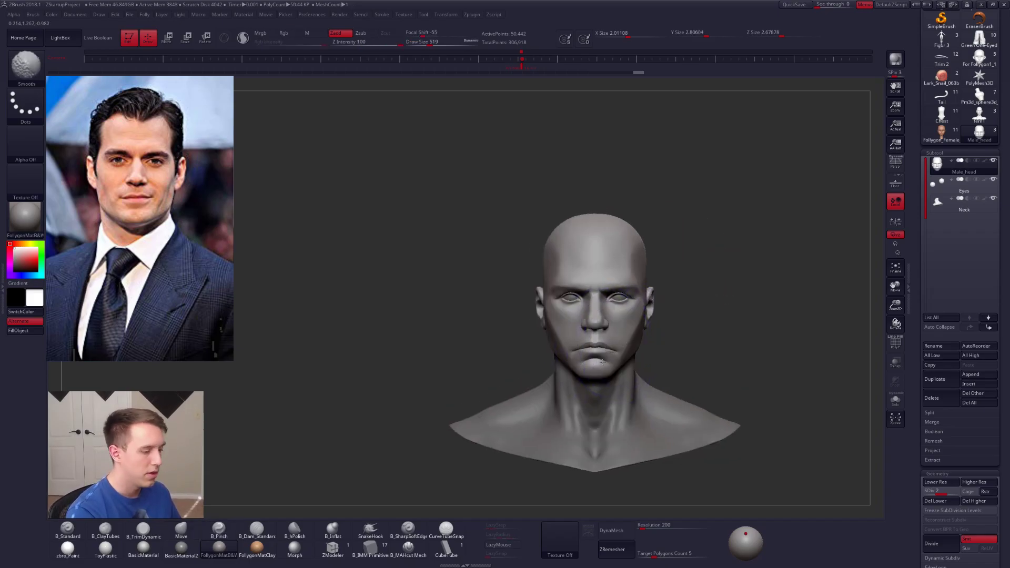
Step: Reshape the mouth corners with smaller Move brush strokes, starting at draw size 130 and dropping the head to subdivision level 1
key(space)
drag(588, 339, 586, 340)
alt+right_drag(591, 340, 606, 356)
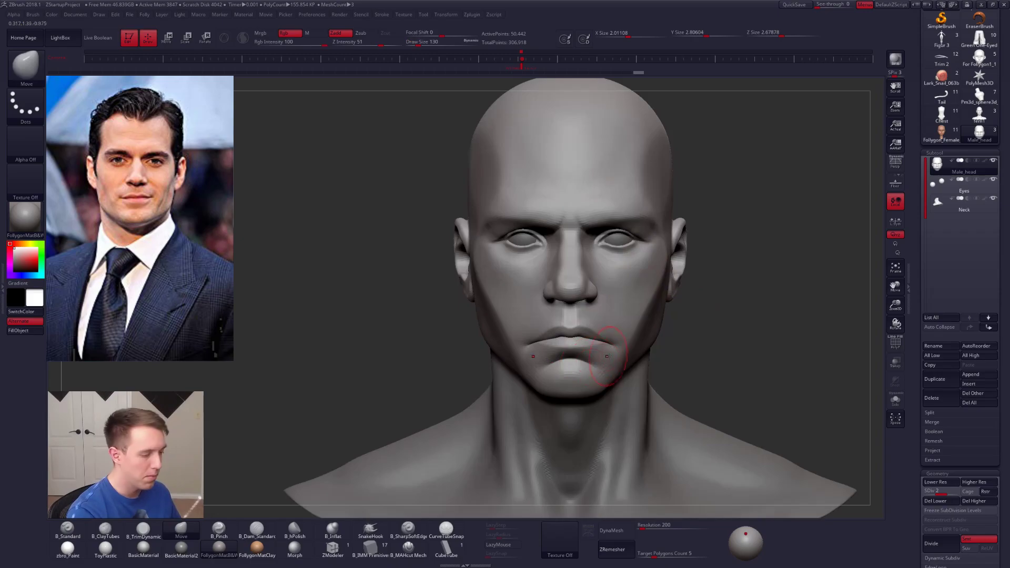
key(shift+d)
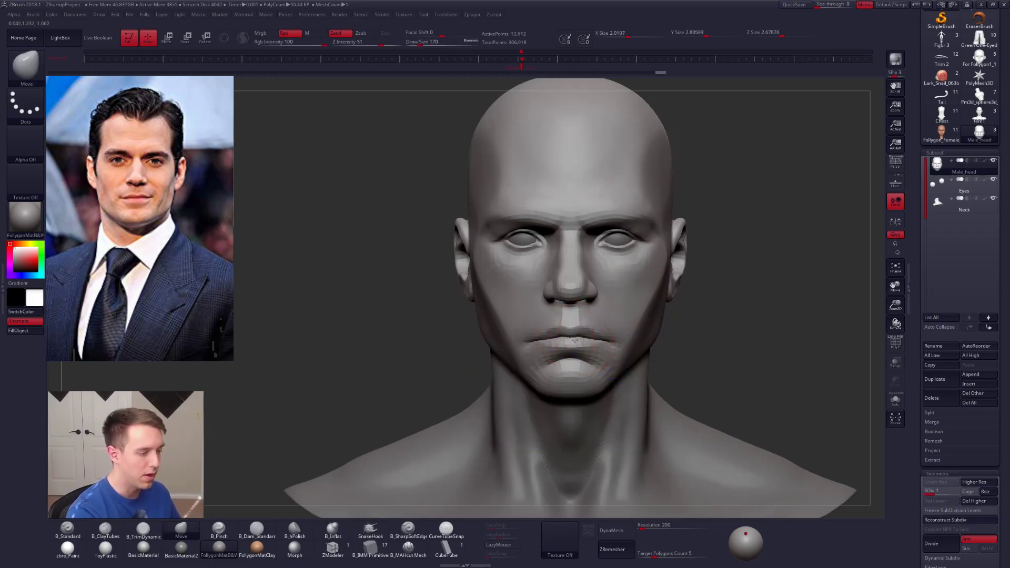
right_drag(596, 343, 608, 315)
Step: Adjust the mouth in profile with a Transpose move while the rest of the head is masked, and clear the mask
key(ctrl)
mouse_move(529, 325)
ctrl+mouse_down()
mouse_move(591, 362)
mouse_move(580, 428)
mouse_move(579, 419)
ctrl+mouse_up()
ctrl+click(582, 344)
ctrl+click(592, 345)
key(w)
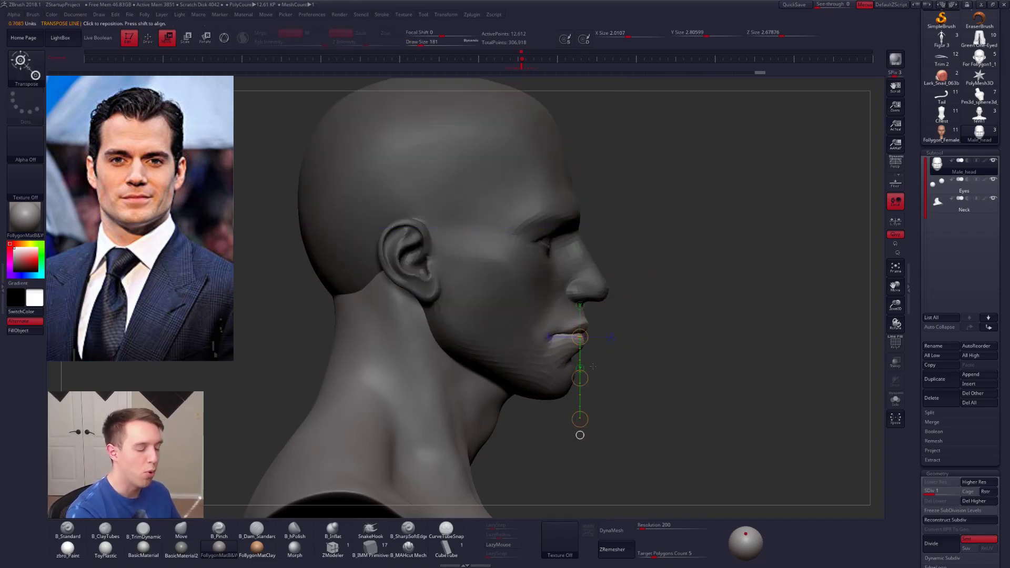
key(q)
ctrl+drag(638, 354, 655, 370)
drag(655, 370, 586, 399)
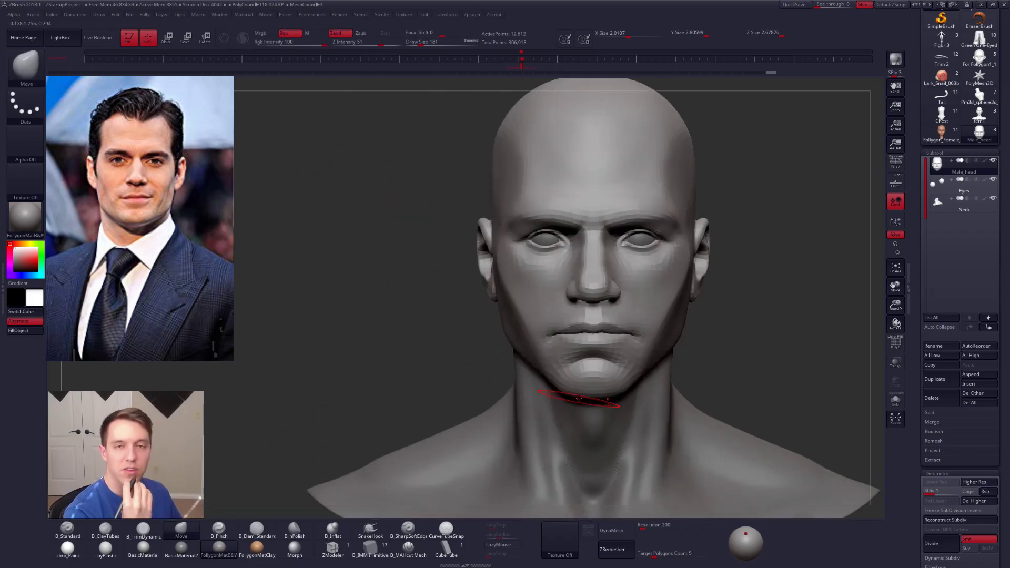
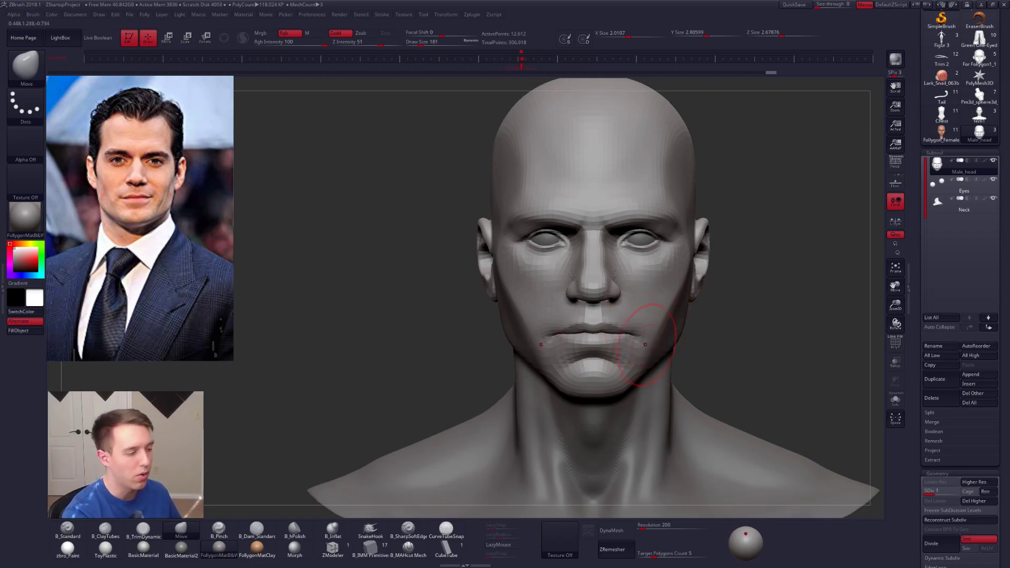
Step: Raise the head to subdivision level 3 and adjust the mouth, chin and jaw with the Move brush
mouse_move(627, 346)
alt+right_down()
mouse_move(608, 333)
mouse_move(598, 305)
alt+right_up()
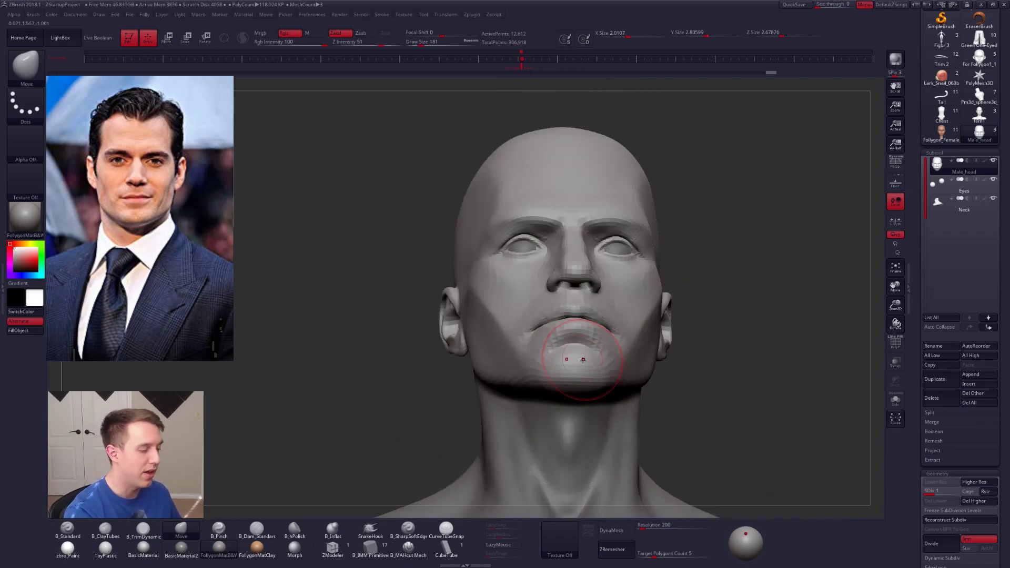
key(d)
key(d)
key(space)
drag(600, 374, 596, 374)
right_drag(596, 372, 572, 365)
alt+right_drag(608, 263, 582, 309)
Step: Return to subdivision level 1 and reshape the brow and nose bridge with the Move brush at a draw size of about 170
key(space)
drag(585, 260, 591, 259)
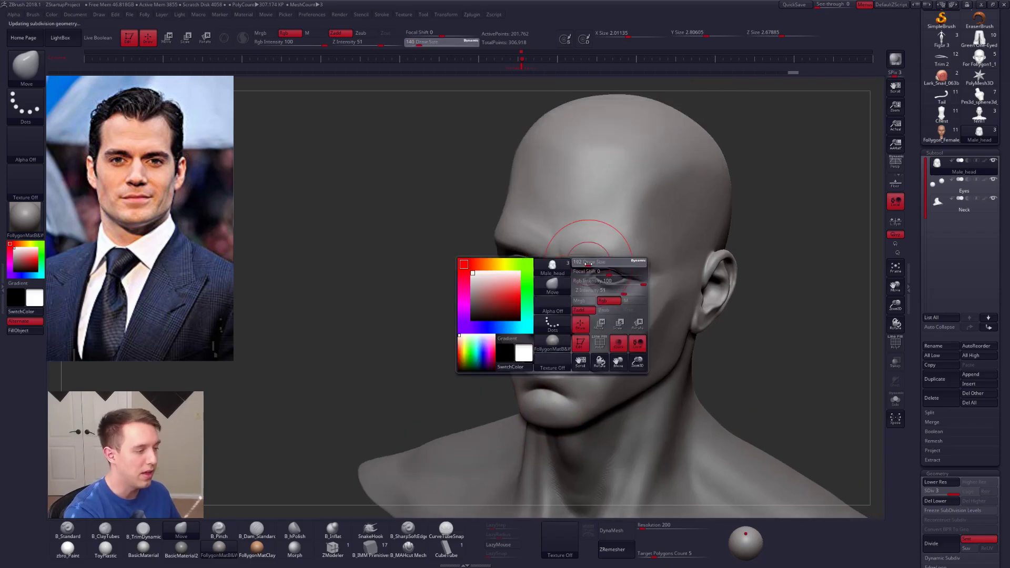
shift+right_drag(578, 258, 590, 258)
key(shift+d)
key(shift+d)
key(b)
key(m)
key(v)
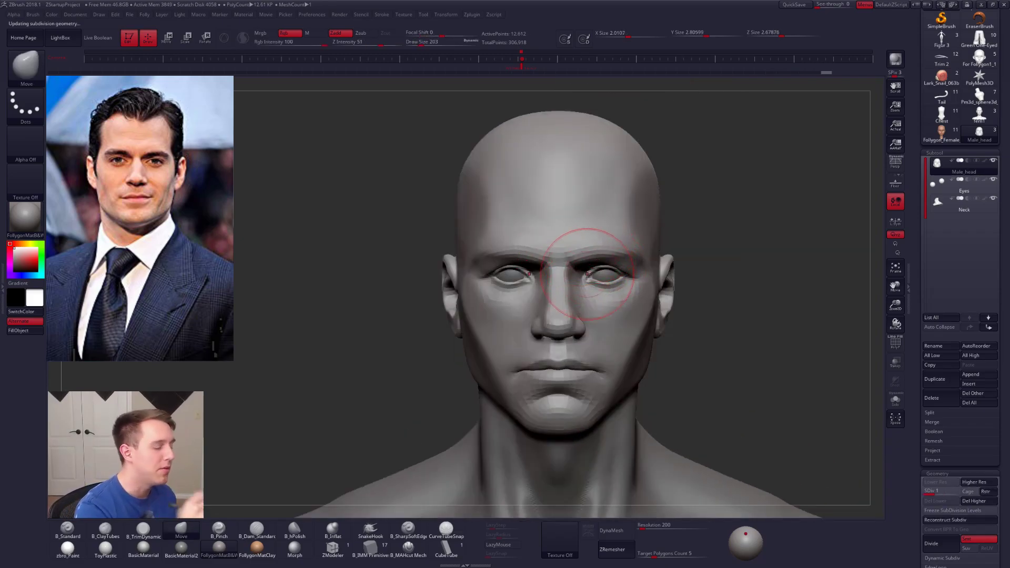
key(space)
drag(584, 256, 578, 256)
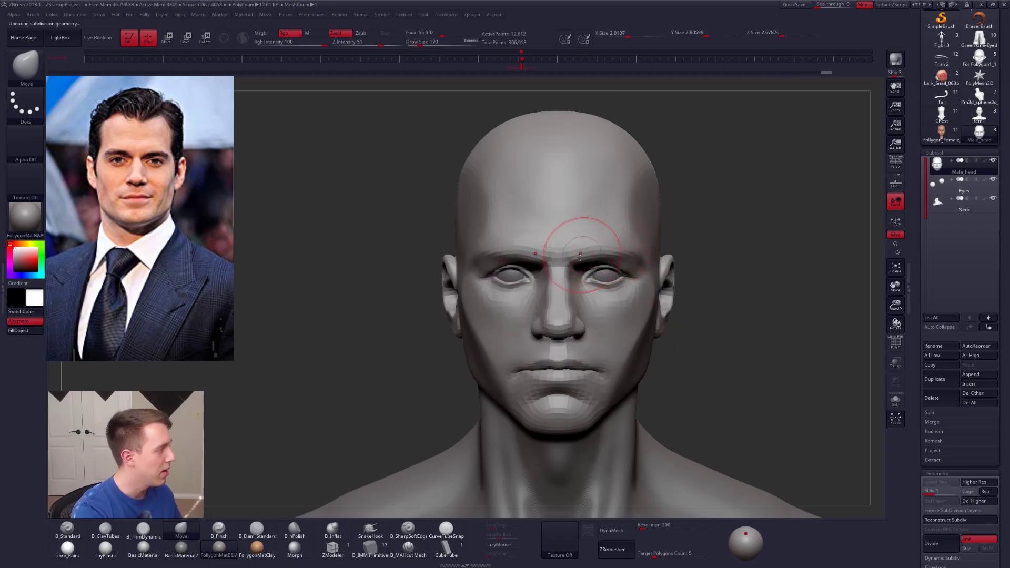
Step: Sharpen the edges of the nose with the Pinch brush at subdivision level 3, using a draw size of 104
key(d)
key(d)
right_drag(568, 281, 484, 283)
ctrl+right_drag(568, 253, 569, 281)
key(5)
key(space)
drag(577, 326, 575, 326)
drag(573, 257, 568, 291)
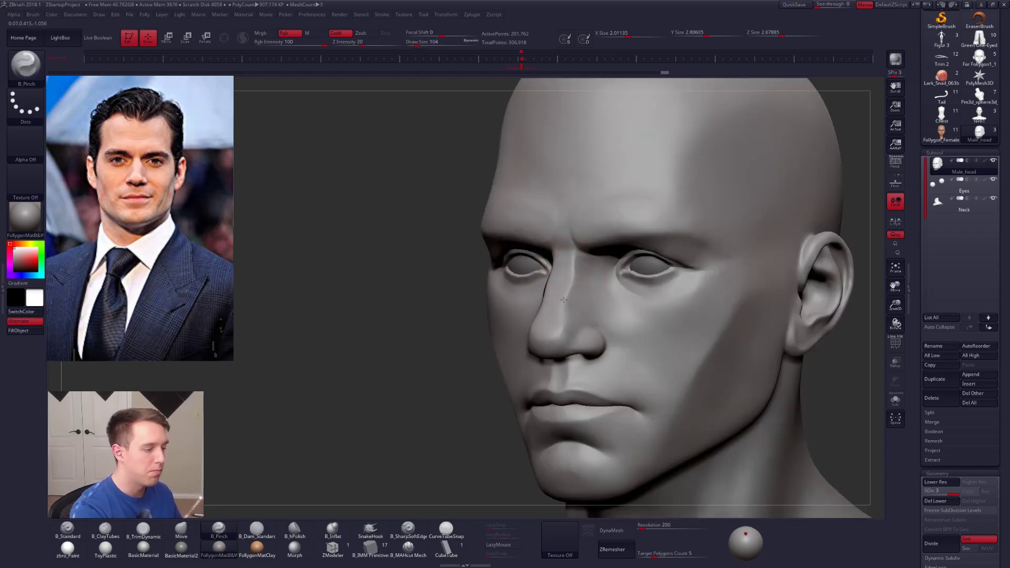
right_drag(555, 347, 610, 346)
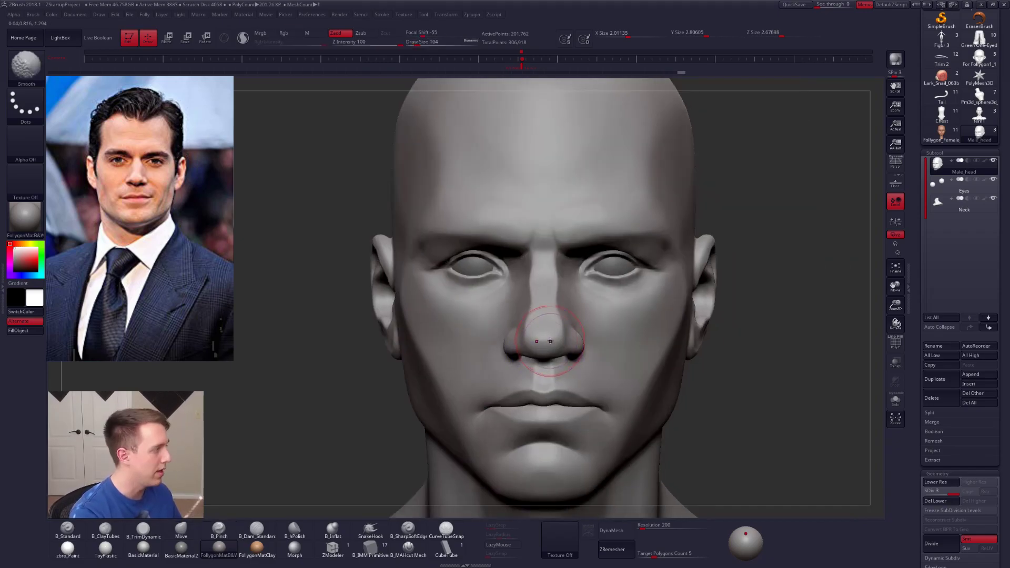
Step: Reshape the bridge and tip of the nose with the Move brush and smooth the surface
key(b)
key(m)
key(v)
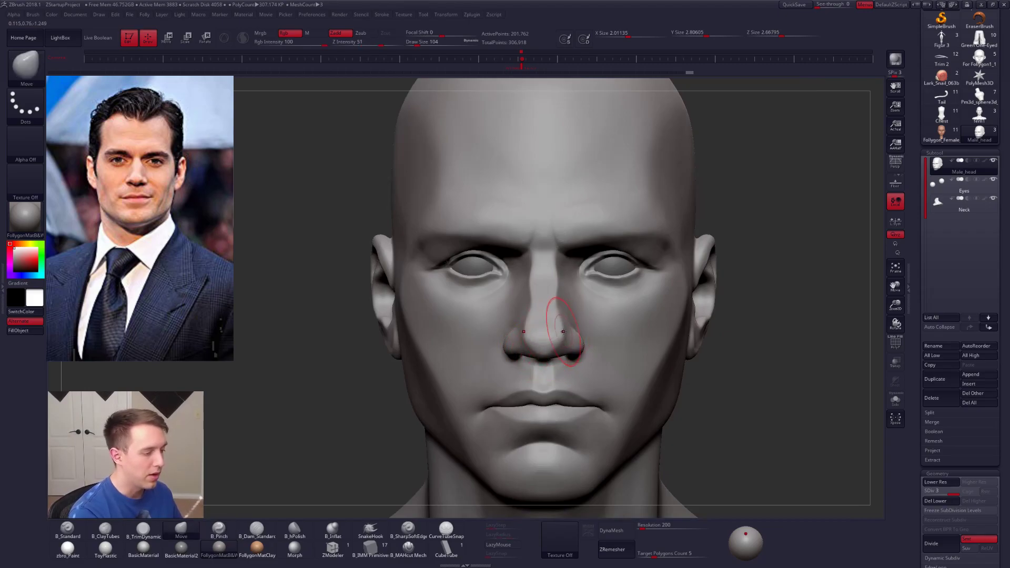
drag(553, 299, 553, 310)
right_drag(589, 331, 546, 336)
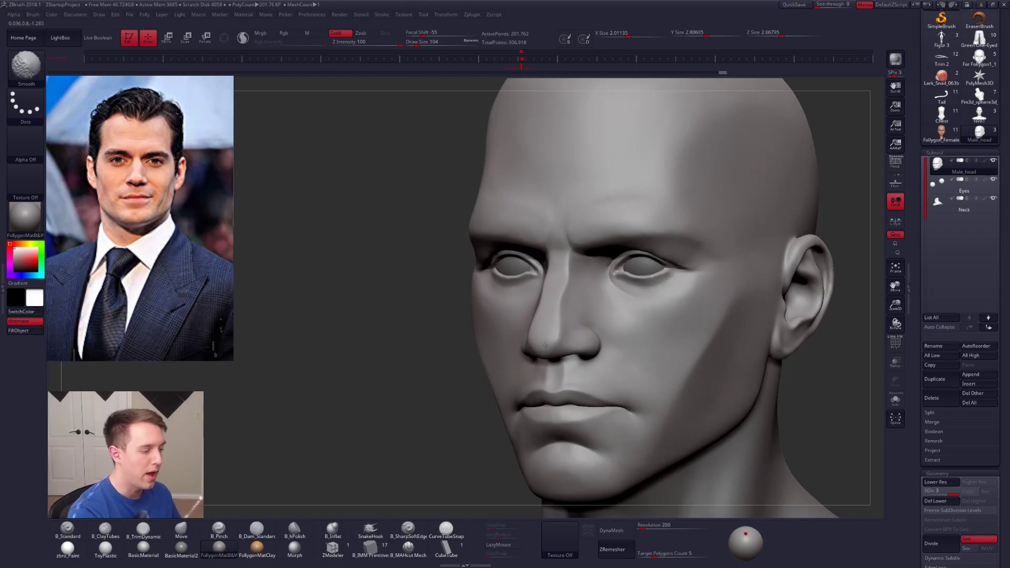
shift+drag(544, 346, 547, 340)
Step: Build up the cheek with the ClayTubes brush at subdivision level 2
key(space)
mouse_move(642, 364)
mouse_down()
mouse_move(679, 339)
mouse_move(671, 331)
mouse_move(652, 361)
mouse_move(659, 351)
mouse_up()
key(b)
key(c)
key(t)
key(shift+d)
key(space)
mouse_move(680, 317)
mouse_down()
mouse_move(656, 378)
mouse_move(685, 337)
mouse_move(688, 352)
mouse_up()
key(space)
mouse_move(662, 355)
alt+right_down()
mouse_move(620, 342)
mouse_move(571, 351)
alt+right_up()
Step: Reshape the cheek and cheekbone with the Move brush at subdivision level 1, finishing with a draw size of about 130
key(shift+d)
key(b)
key(m)
key(v)
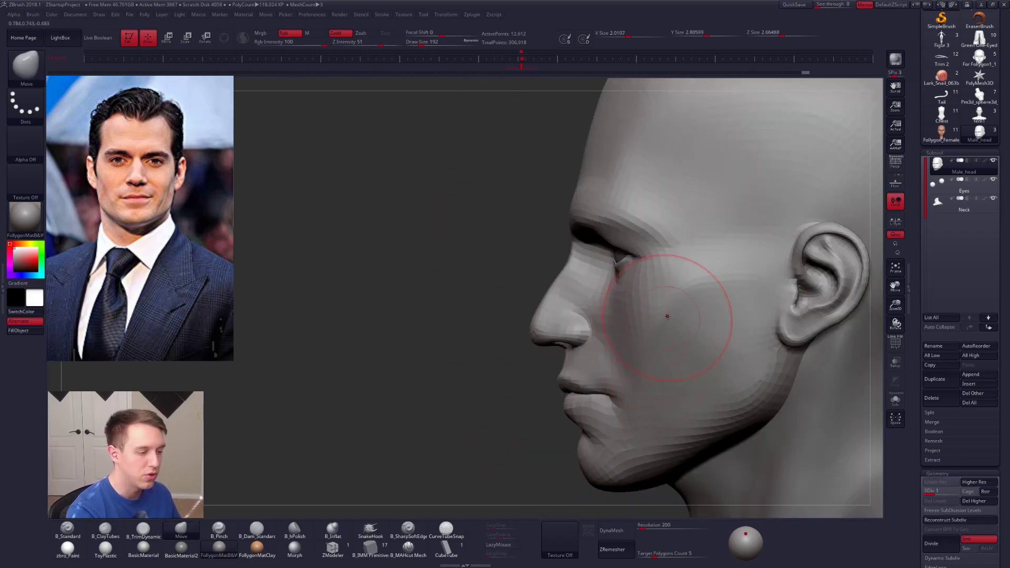
drag(614, 400, 621, 395)
drag(629, 383, 656, 334)
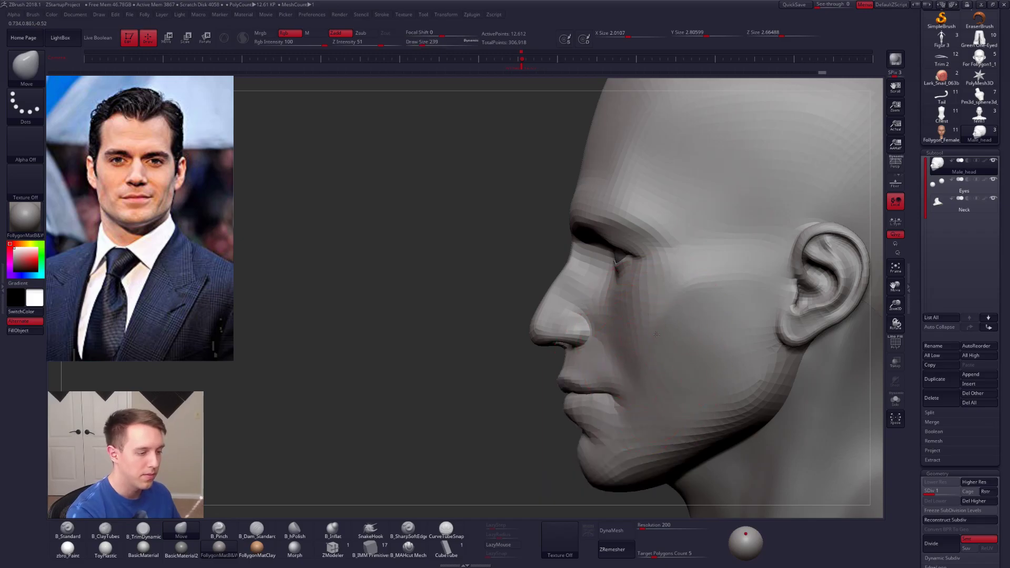
key(space)
drag(630, 383, 620, 383)
right_drag(660, 331, 664, 314)
Step: Define the cheek plane and the fold beside the nose with the Pinch brush at subdivision level 2
key(5)
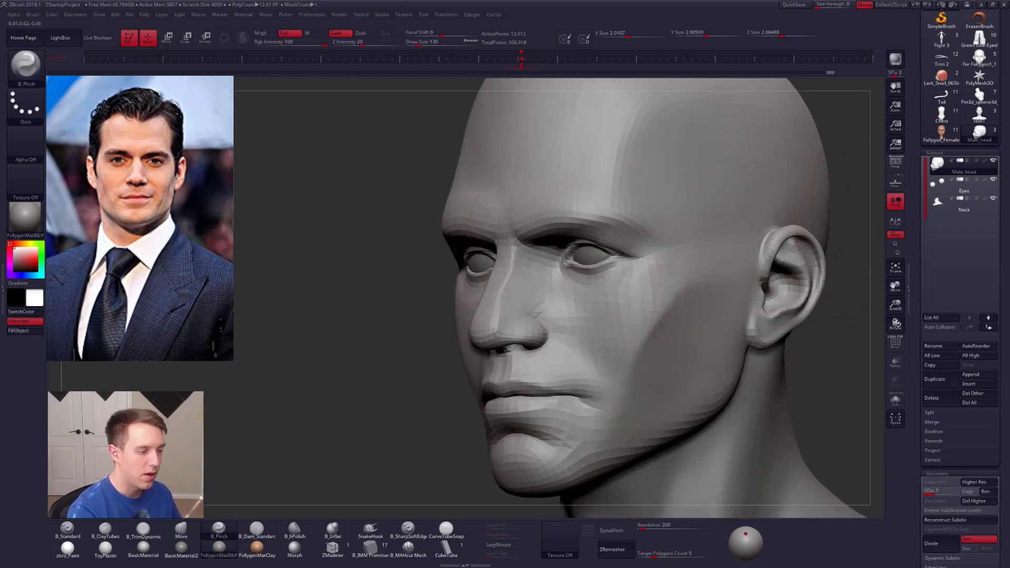
key(d)
mouse_move(618, 396)
right_down()
mouse_move(584, 321)
mouse_move(589, 300)
right_up()
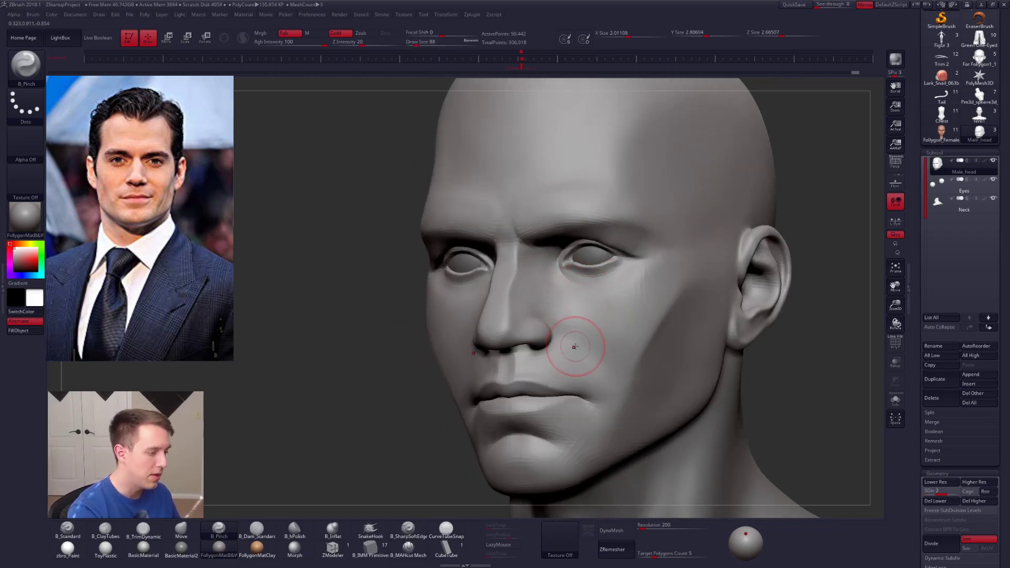
right_drag(560, 355, 518, 360)
key(space)
drag(573, 365, 577, 364)
Step: Add volume to the cheek beside the nose with the ClayTubes brush and raise the head to subdivision level 3
key(1)
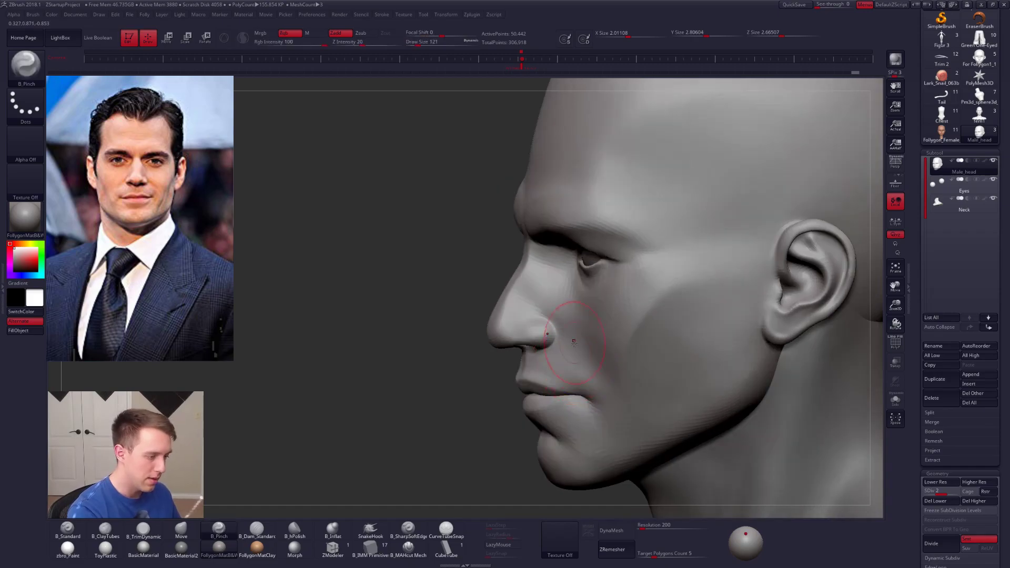
key(2)
mouse_move(563, 370)
right_down()
mouse_move(587, 344)
mouse_move(618, 387)
mouse_move(604, 364)
mouse_move(630, 311)
mouse_move(610, 316)
right_up()
key(d)
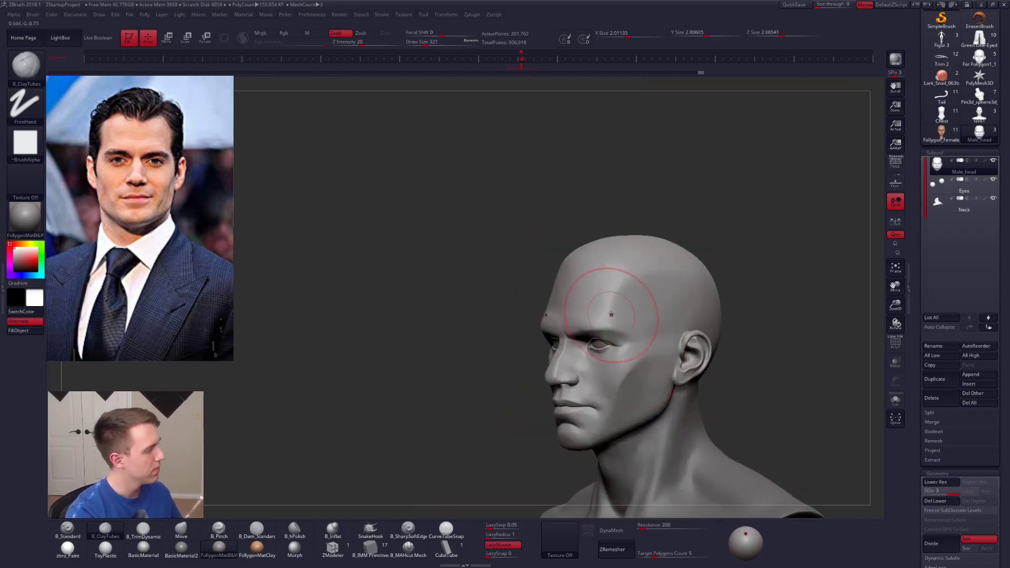
Step: Sharpen the plane edges along the temple and side of the skull with the Pinch brush at draw size 306
key(space)
drag(625, 297, 620, 299)
key(b)
key(p)
key(i)
mouse_move(613, 297)
right_down()
mouse_move(648, 263)
mouse_move(711, 267)
right_up()
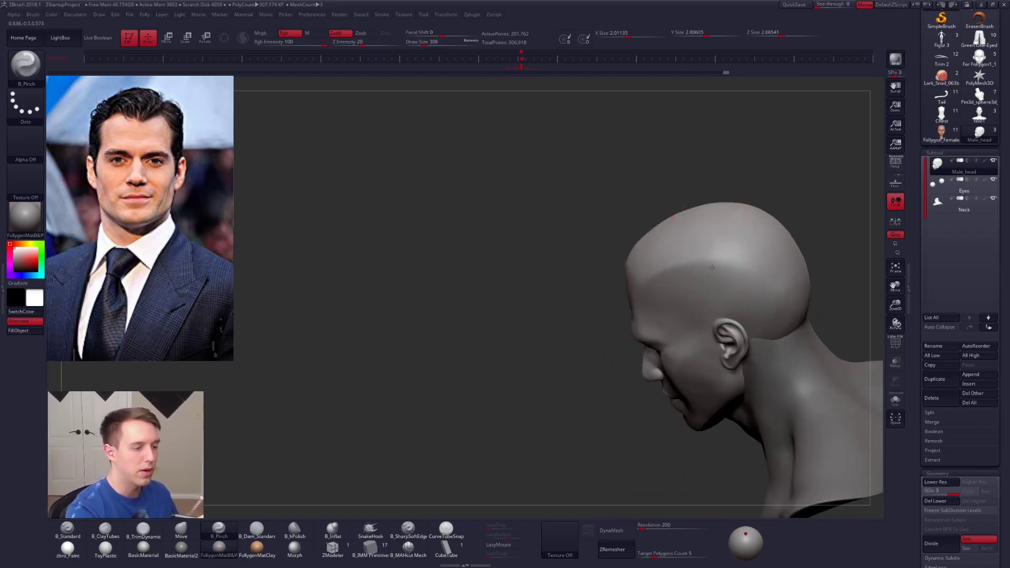
mouse_move(774, 266)
right_down()
mouse_move(658, 300)
mouse_move(652, 272)
mouse_move(621, 257)
mouse_move(612, 270)
right_up()
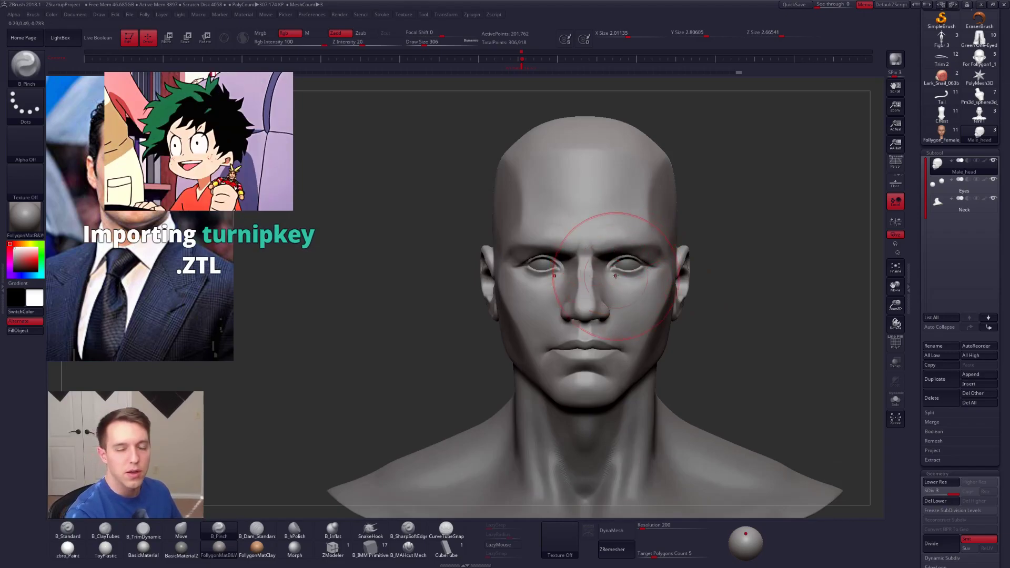
Step: Build up the lower forehead above the brows with the ClayTubes brush at draw size 121 and smooth it
key(space)
drag(627, 257, 626, 256)
ctrl+right_drag(602, 237, 600, 266)
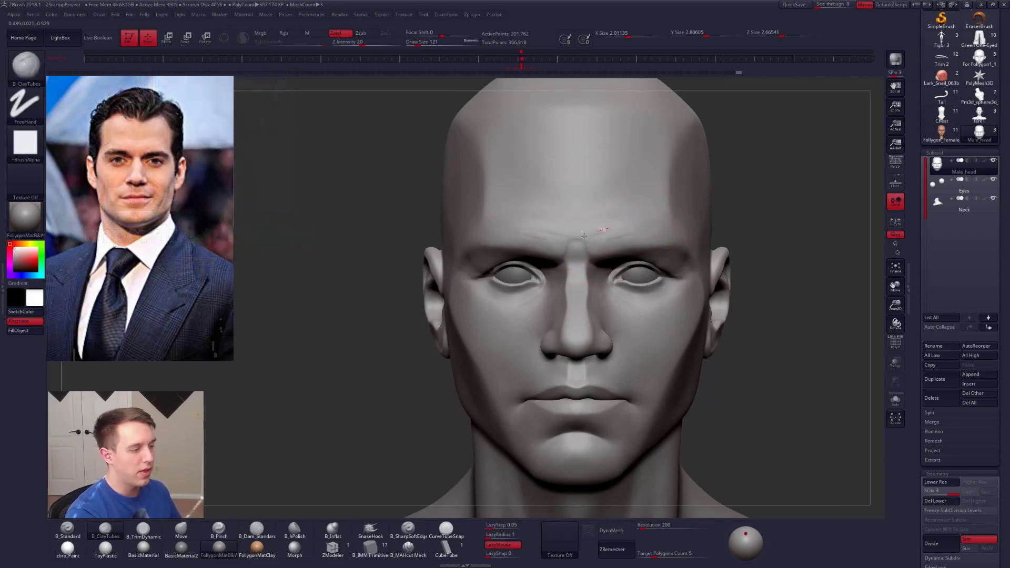
key(shift)
shift+drag(602, 231, 639, 216)
shift+drag(567, 221, 597, 222)
right_click(606, 223)
Step: Flatten the forehead above the brows with the TrimDynamic brush at draw size 140
key(3)
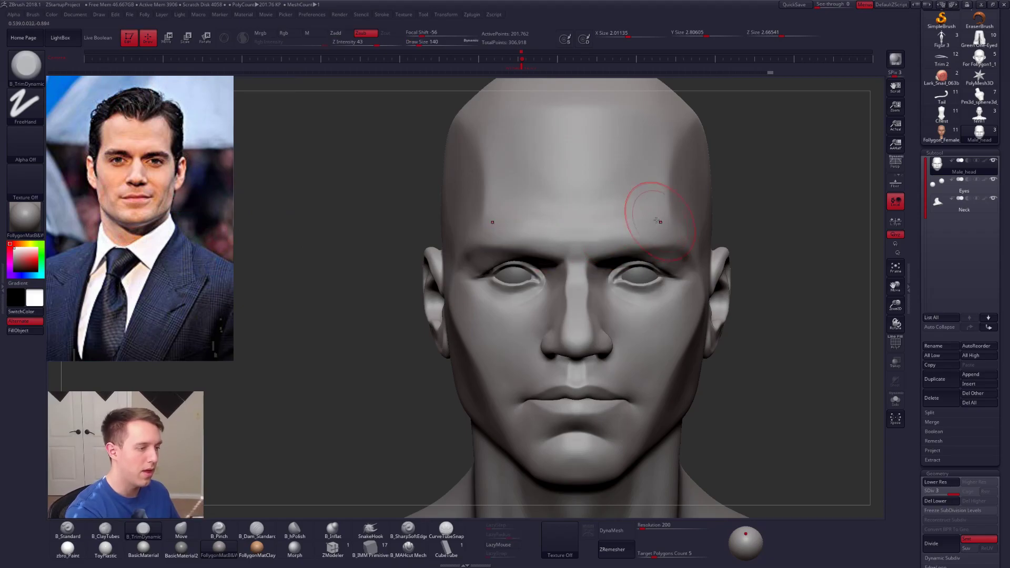
drag(621, 224, 541, 232)
mouse_move(584, 226)
shift+mouse_down()
mouse_move(618, 220)
mouse_move(575, 224)
shift+mouse_up()
mouse_move(577, 225)
alt+right_down()
mouse_move(582, 271)
mouse_move(607, 282)
mouse_move(634, 269)
alt+right_up()
Step: Undo the last forehead stroke and work the plane break above the brows with the Pinch brush
key(5)
key(space)
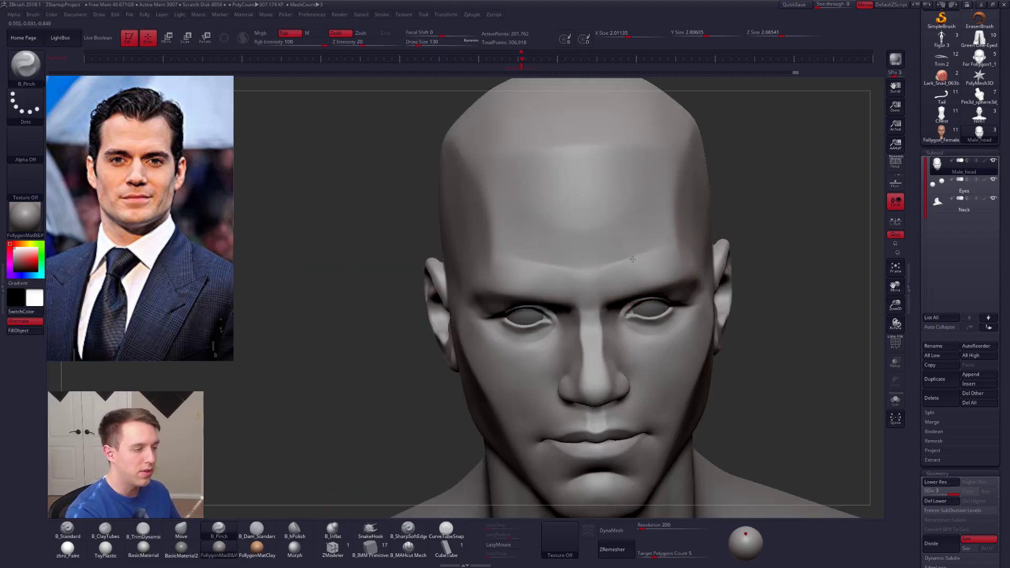
key(ctrl+z)
mouse_move(587, 265)
right_down()
mouse_move(604, 286)
mouse_move(589, 295)
right_up()
key(space)
click(605, 286)
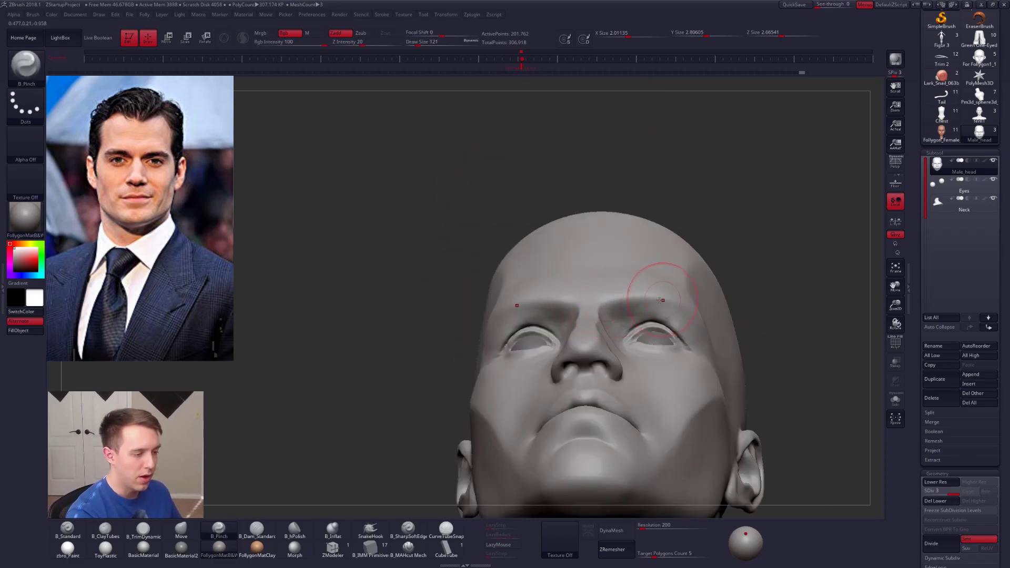
Step: Sharpen the outer edges of the brow ridge with the Pinch brush at draw size 130
mouse_move(687, 334)
right_down()
mouse_move(710, 350)
mouse_move(699, 327)
mouse_move(699, 343)
mouse_move(711, 337)
mouse_move(624, 338)
right_up()
right_click(711, 338)
key(4)
key(5)
right_click(568, 314)
drag(583, 319, 578, 319)
mouse_move(579, 291)
right_down()
mouse_move(583, 300)
mouse_move(605, 282)
right_up()
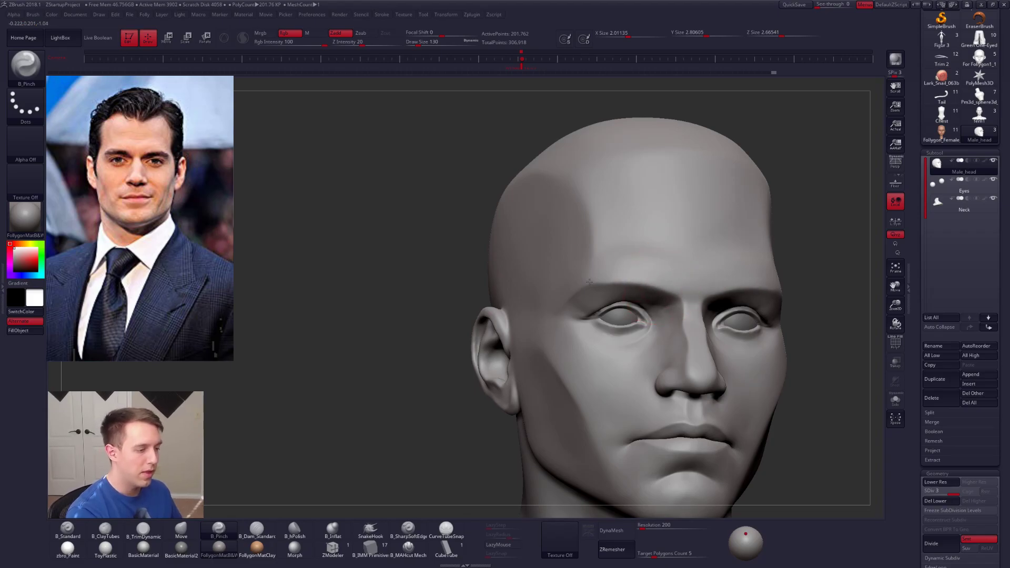
mouse_move(633, 328)
right_down()
mouse_move(717, 360)
mouse_move(701, 357)
mouse_move(679, 326)
right_up()
Step: Turn on perspective distortion and check the head from a three-quarter angle
click(893, 169)
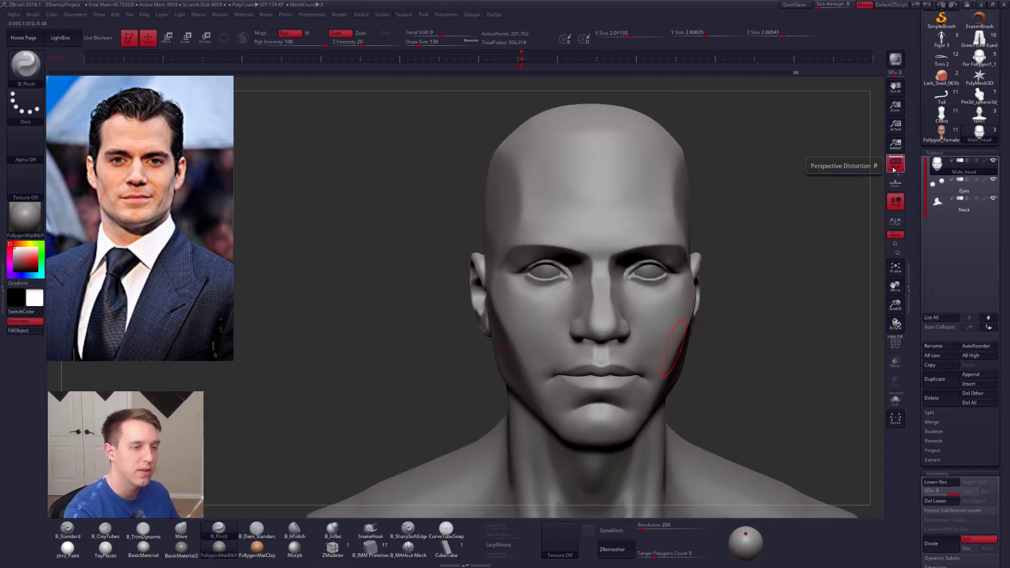
mouse_move(712, 404)
right_down()
mouse_move(758, 406)
mouse_move(717, 408)
right_up()
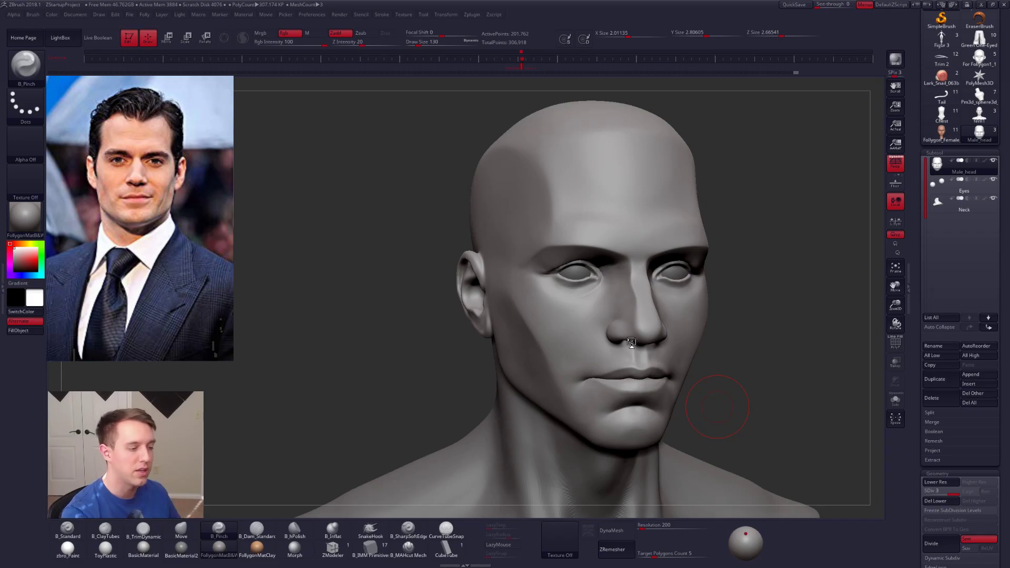
right_drag(690, 410, 720, 414)
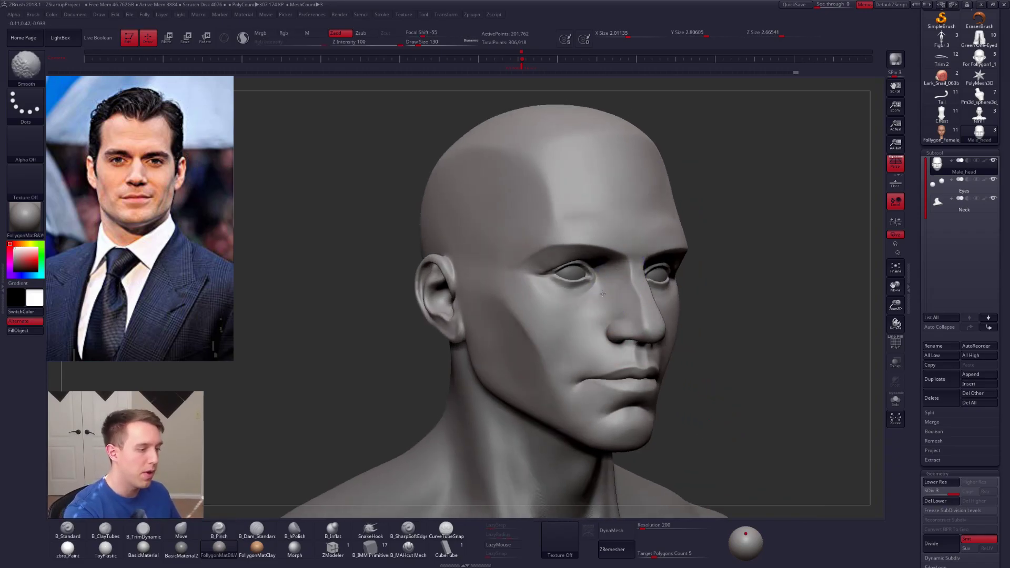
Step: Undo the last smoothing stroke and define the planes around the cheek and mouth with the Pinch brush
key(ctrl+z)
key(space)
drag(611, 279, 604, 279)
alt+right_drag(613, 416, 617, 351)
key(space)
drag(616, 350, 621, 351)
alt+right_drag(556, 281, 568, 274)
key(space)
drag(568, 274, 570, 273)
Step: Flatten the cheek beside the mouth with the TrimDynamic brush at draw size 113 and smooth it
key(3)
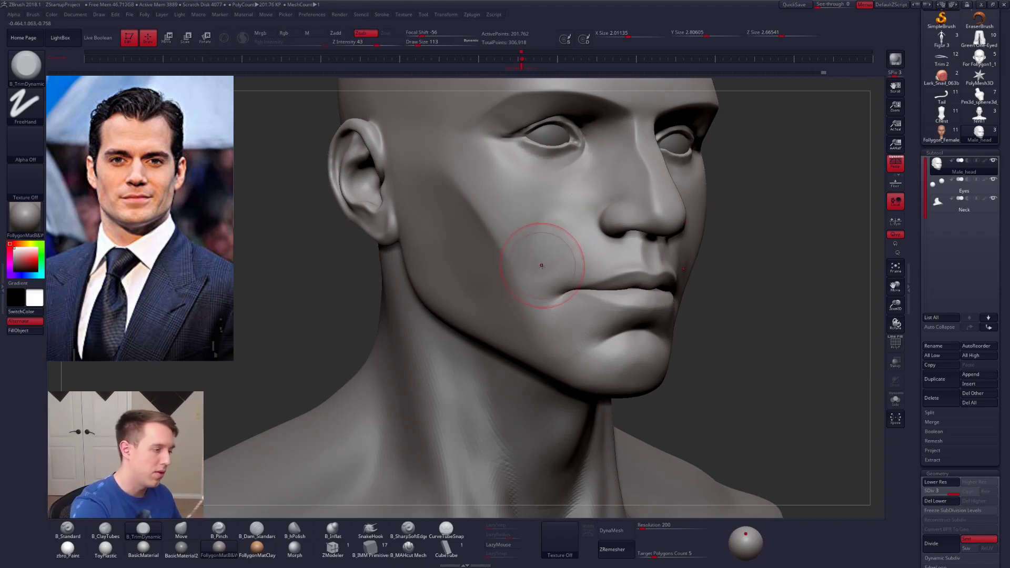
key(shift)
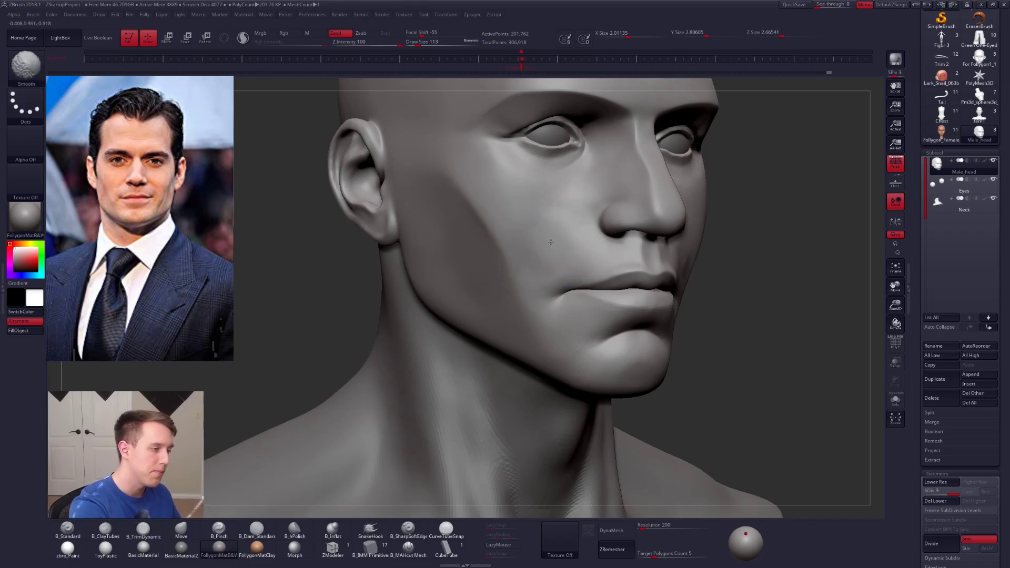
drag(708, 355, 637, 363)
Step: Flatten the front of the chin with the TrimDynamic brush at a draw size of about 160, undoing the unwanted stroke
key(space)
mouse_move(636, 366)
right_down()
mouse_move(679, 371)
mouse_move(636, 370)
right_up()
key(space)
drag(637, 371, 635, 382)
key(ctrl+z)
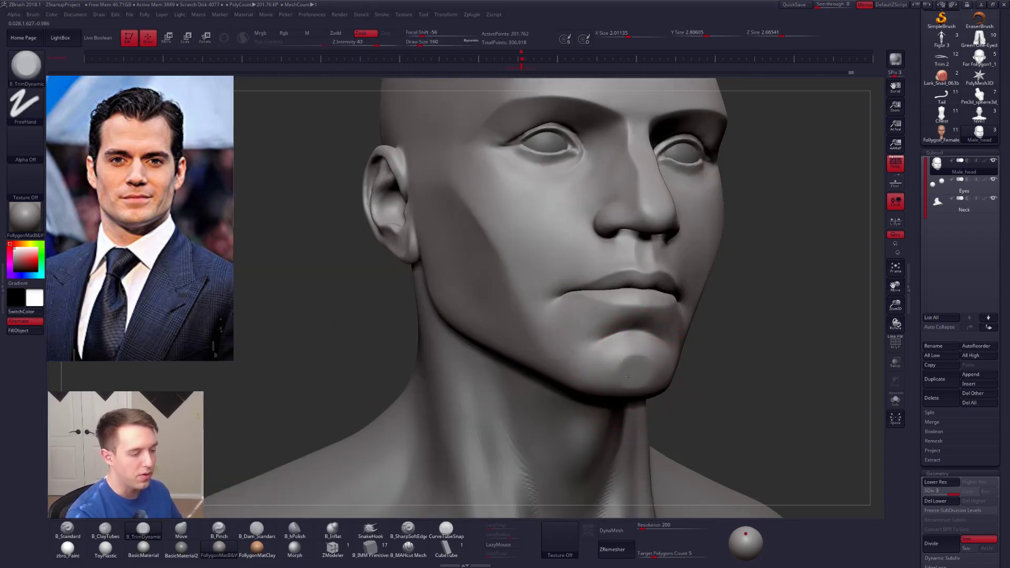
Step: Refine the rim of the chin's flat plane by pinching and smoothing it at draw size 91
key(b)
key(p)
key(i)
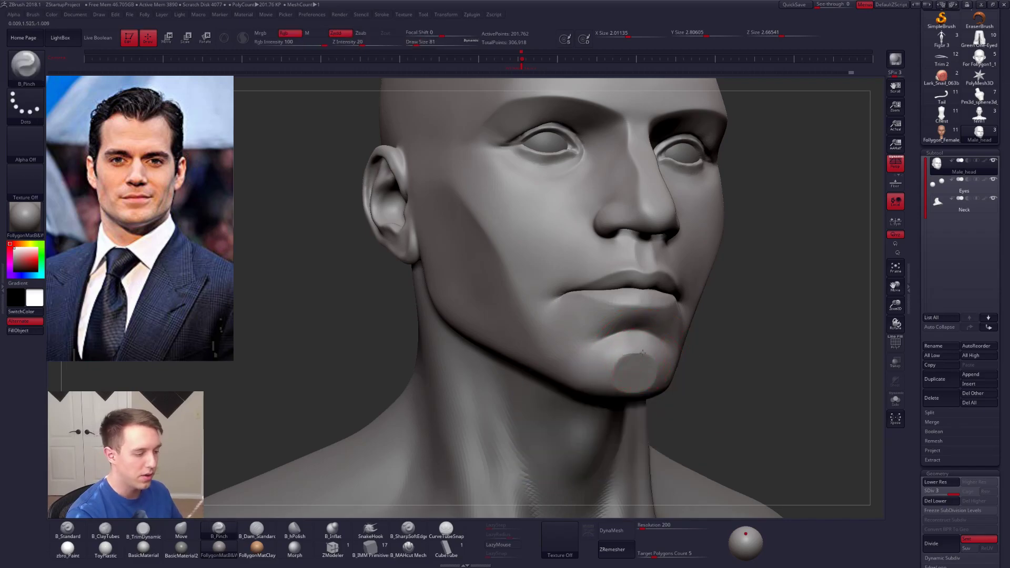
key(shift)
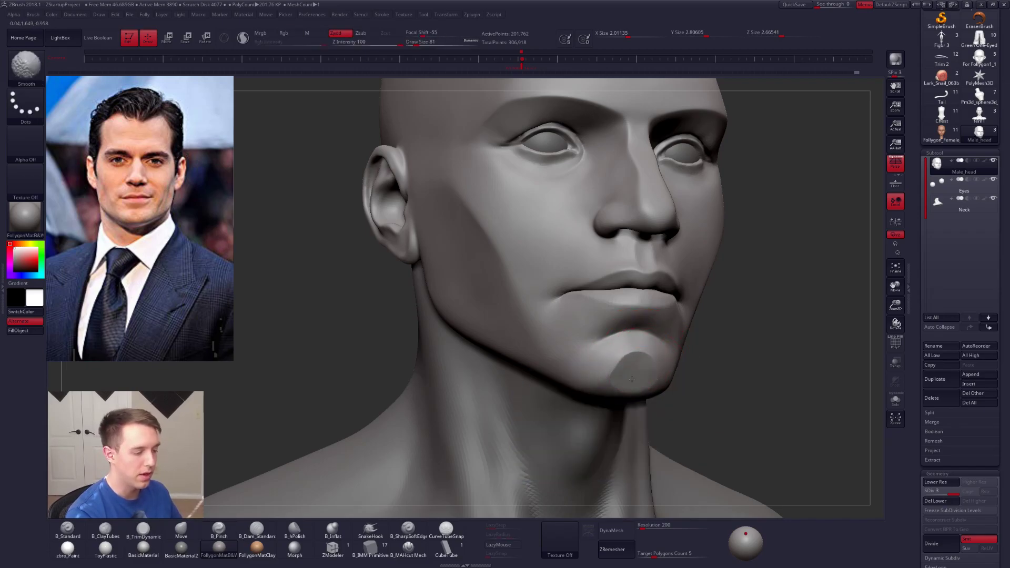
shift+drag(634, 369, 623, 367)
right_drag(552, 355, 619, 342)
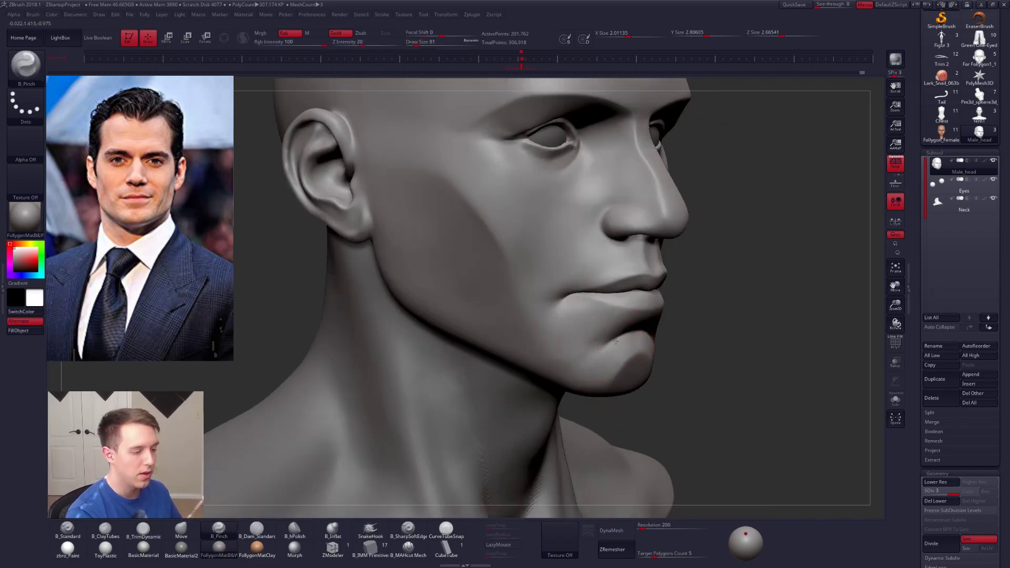
key(shift)
shift+drag(558, 335, 621, 336)
mouse_move(757, 334)
right_down()
mouse_move(647, 321)
mouse_move(658, 322)
right_up()
Step: Divide the head mesh to subdivision level 4 and display its polygroups and wireframe
key(ctrl+d)
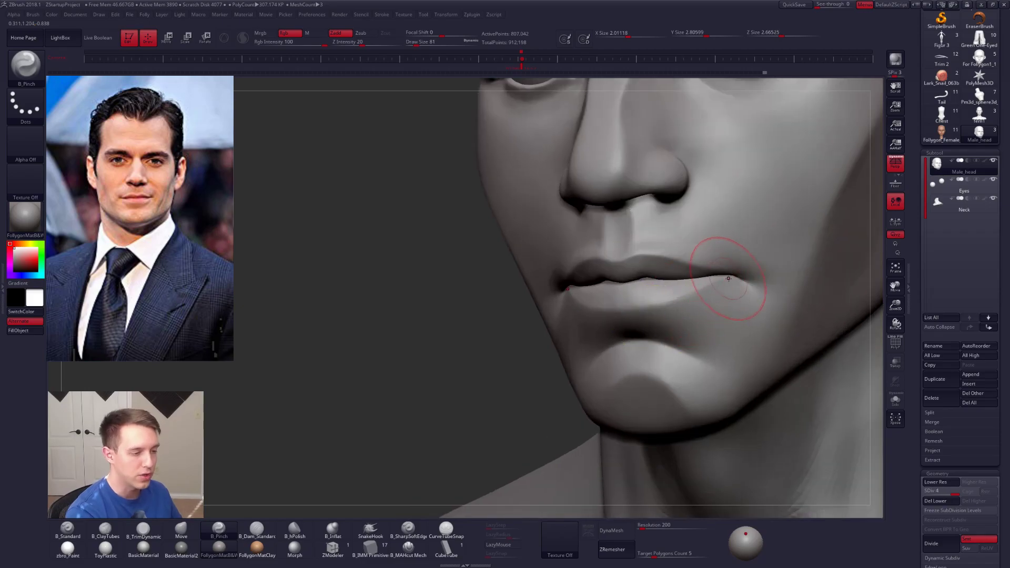
mouse_move(660, 284)
right_down()
mouse_move(647, 248)
mouse_move(627, 264)
right_up()
key(shift+f)
Step: Isolate the upper face polygroup, turn off the wireframe display and solo the head
key(ctrl)
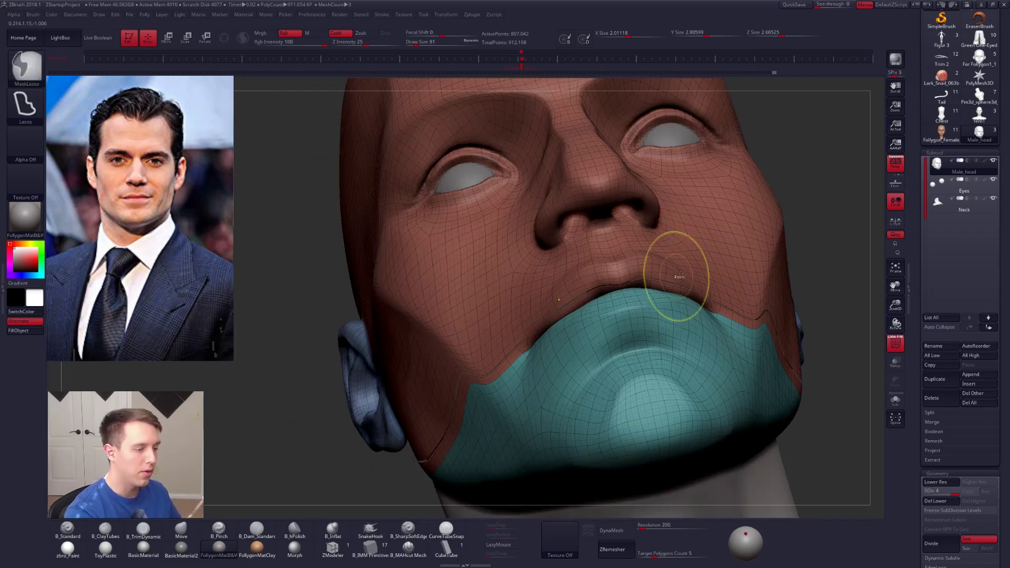
key(ctrl+shift+f)
ctrl+shift+click(669, 471)
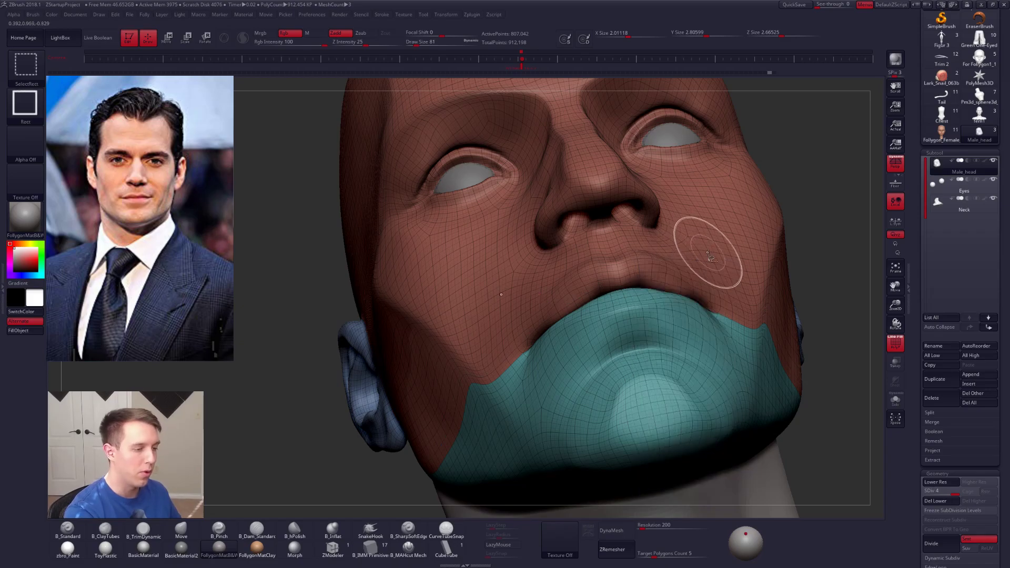
ctrl+shift+click(713, 273)
key(shift+f)
right_drag(660, 271, 651, 198)
key(alt+s)
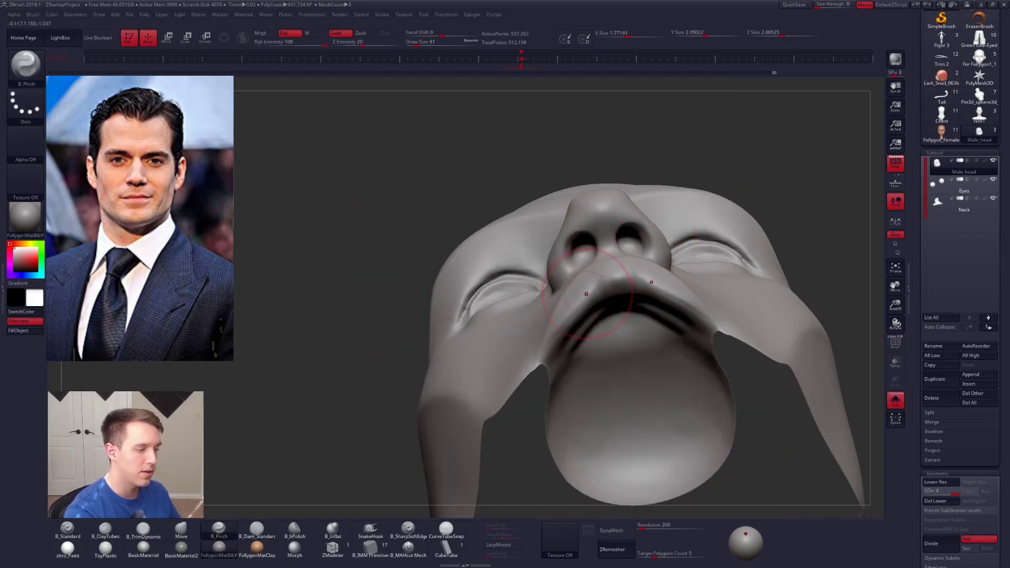
Step: Shape the middle of the upper lip from below with the TrimDynamic brush at subdivision level 3, reducing the draw size to 67
key(2)
mouse_move(578, 316)
right_down()
mouse_move(572, 291)
mouse_move(581, 278)
mouse_move(594, 284)
right_up()
key(shift+d)
key(3)
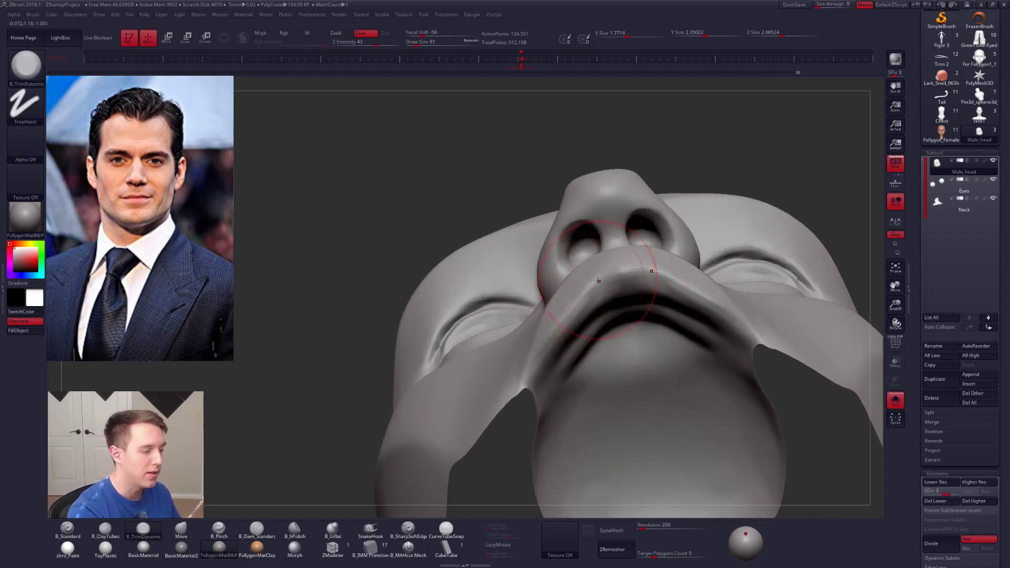
key(space)
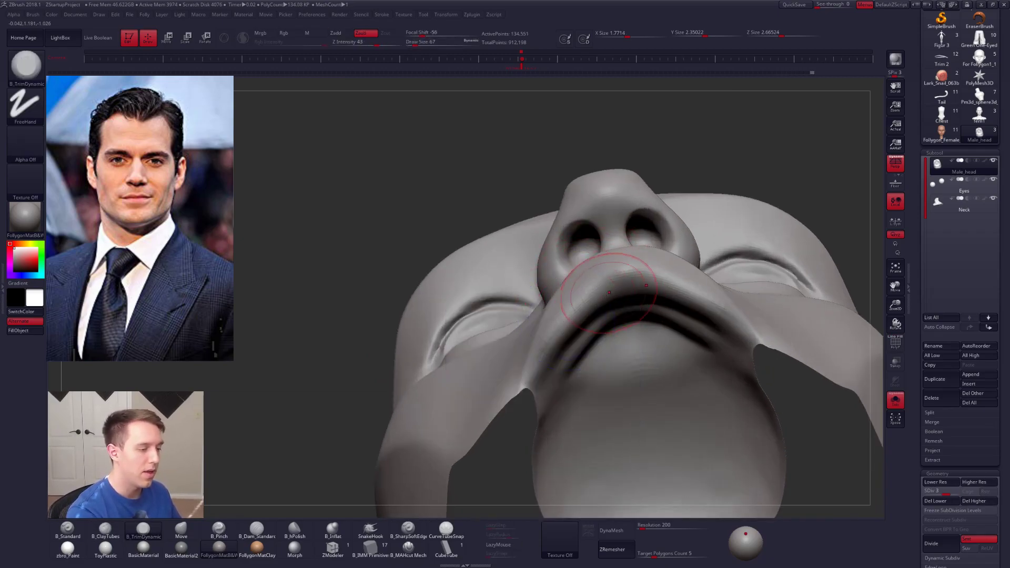
key(2)
mouse_move(559, 331)
mouse_down()
mouse_move(592, 296)
mouse_move(569, 316)
mouse_up()
mouse_move(539, 363)
right_down()
mouse_move(600, 334)
mouse_move(500, 302)
right_up()
Step: Mask the isolated upper face, restore the whole head and invert the mask so the lower face is protected
ctrl+click(779, 406)
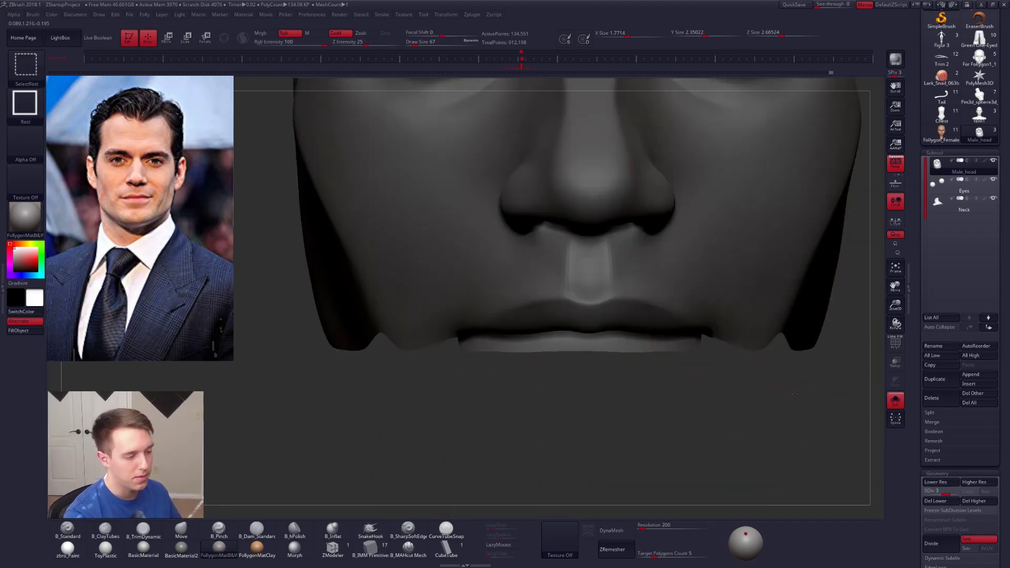
ctrl+shift+click(789, 405)
ctrl+click(814, 408)
Step: Adjust the upper lip along the mouth line with the Move brush
key(space)
drag(643, 333, 645, 333)
key(4)
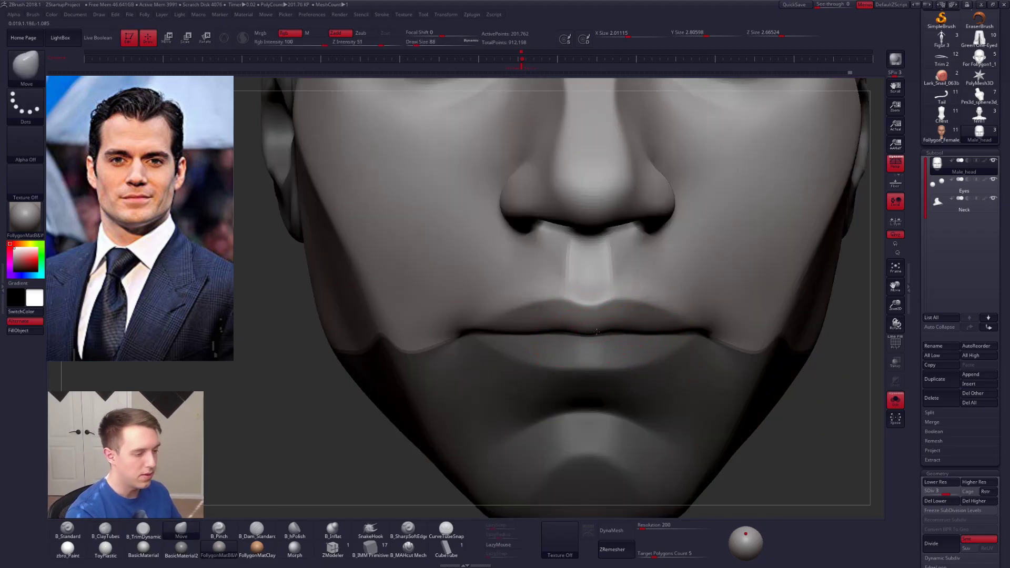
right_drag(659, 341, 620, 349)
Step: Invert the mask to free the lower face and lower the head mesh to subdivision level 1
key(ctrl)
key(space)
drag(623, 373, 625, 372)
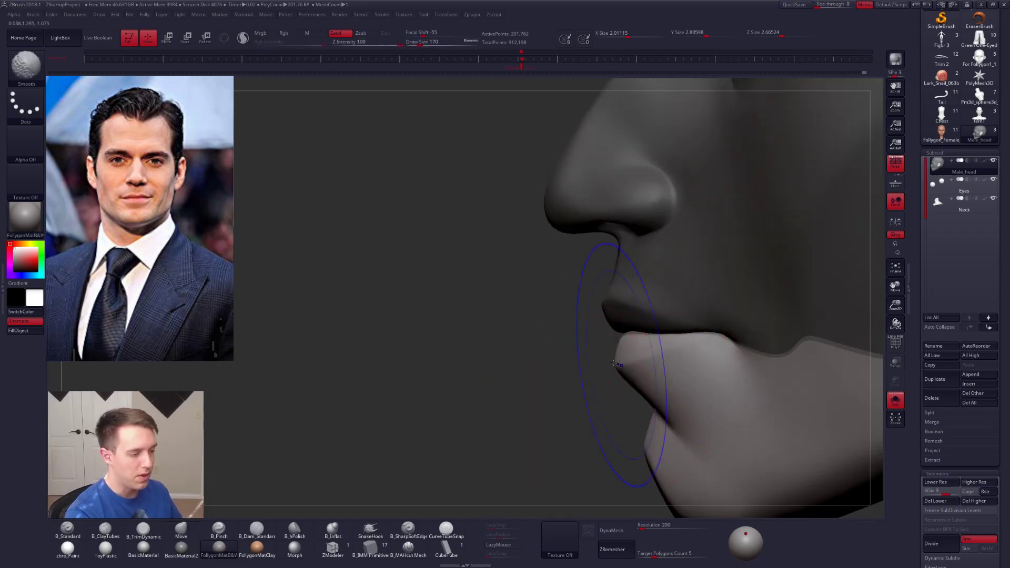
key(shift+d)
key(shift+d)
Step: Reshape the lower lip's profile with the Move brush at a draw size of about 200
ctrl+right_drag(638, 376, 623, 375)
key(space)
drag(630, 378, 629, 370)
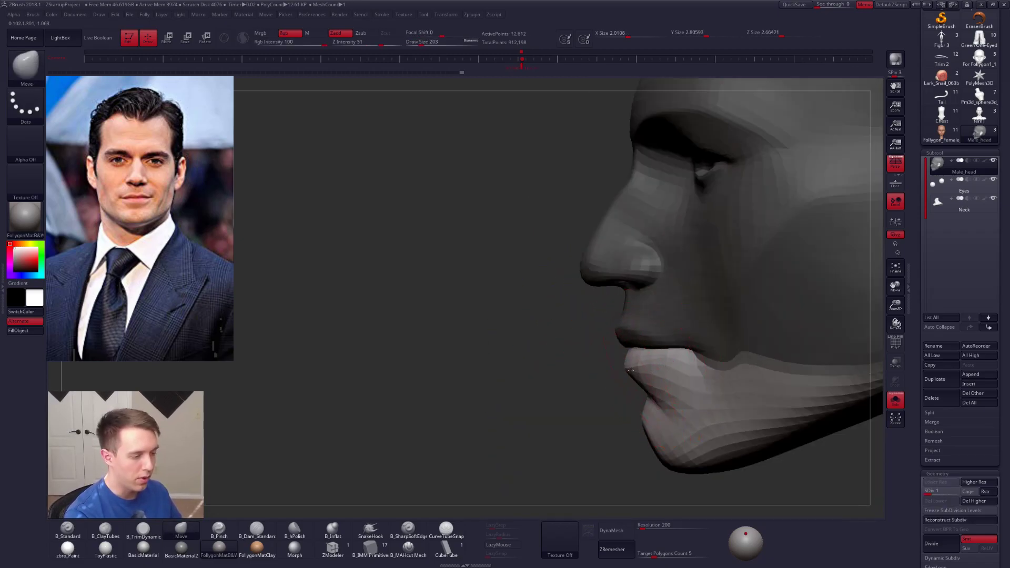
right_drag(633, 374, 661, 366)
key(space)
drag(636, 363, 632, 363)
right_drag(633, 363, 669, 354)
key(space)
mouse_move(670, 355)
mouse_down()
mouse_move(664, 371)
mouse_move(737, 382)
mouse_up()
Step: Invert the mask to protect the lower face and raise the head mesh to subdivision level 2
ctrl+click(672, 371)
ctrl+click(661, 372)
ctrl+click(670, 375)
ctrl+click(664, 371)
key(space)
key(d)
mouse_move(729, 386)
ctrl+right_down()
mouse_move(721, 358)
mouse_move(625, 367)
mouse_move(638, 376)
mouse_move(645, 407)
ctrl+right_up()
key(shift+d)
key(d)
Step: Reshape the upper lip's edge from below with the Move brush at draw size 67
key(space)
drag(650, 339, 643, 338)
mouse_move(642, 363)
right_down()
mouse_move(623, 321)
mouse_move(611, 327)
mouse_move(616, 294)
right_up()
key(w)
ctrl+click(607, 331)
key(q)
alt+right_drag(615, 294, 585, 365)
key(space)
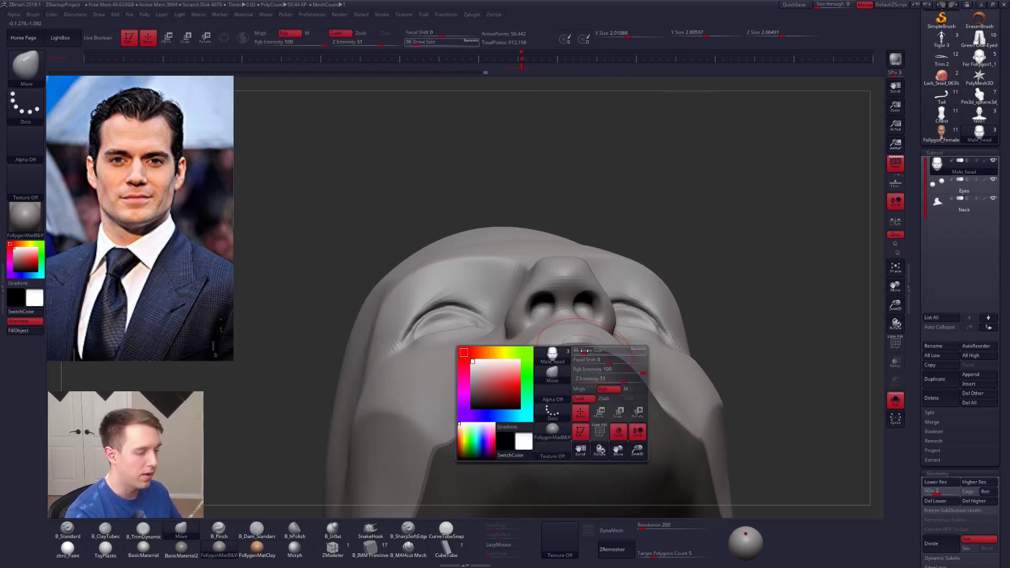
drag(583, 350, 575, 348)
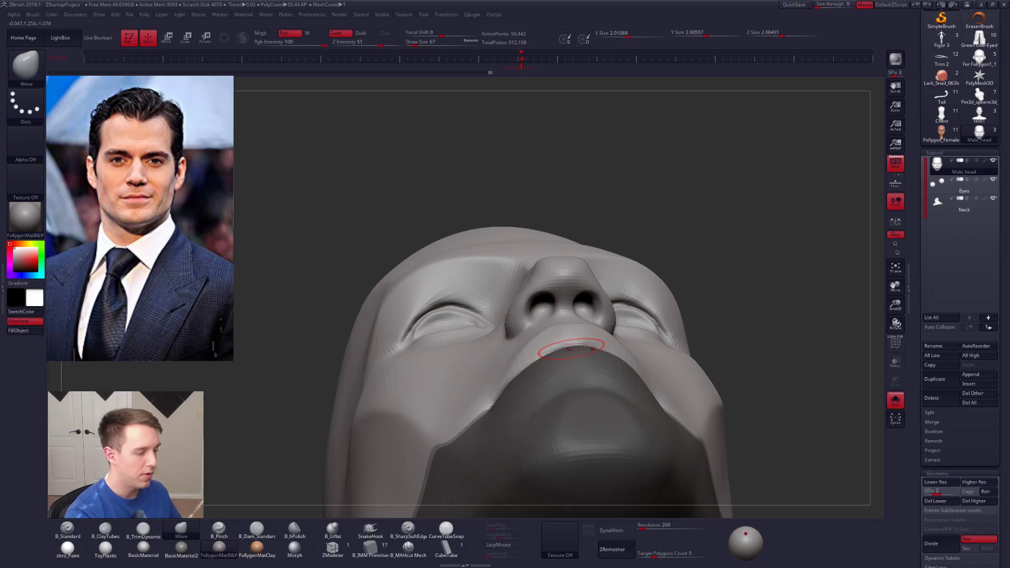
right_drag(570, 351, 546, 363)
shift+drag(550, 362, 592, 366)
right_drag(597, 364, 589, 354)
Step: Adjust the upper lip's profile with the Move brush at draw size 113 and clear the mask
key(space)
drag(588, 354, 599, 348)
right_drag(599, 347, 564, 347)
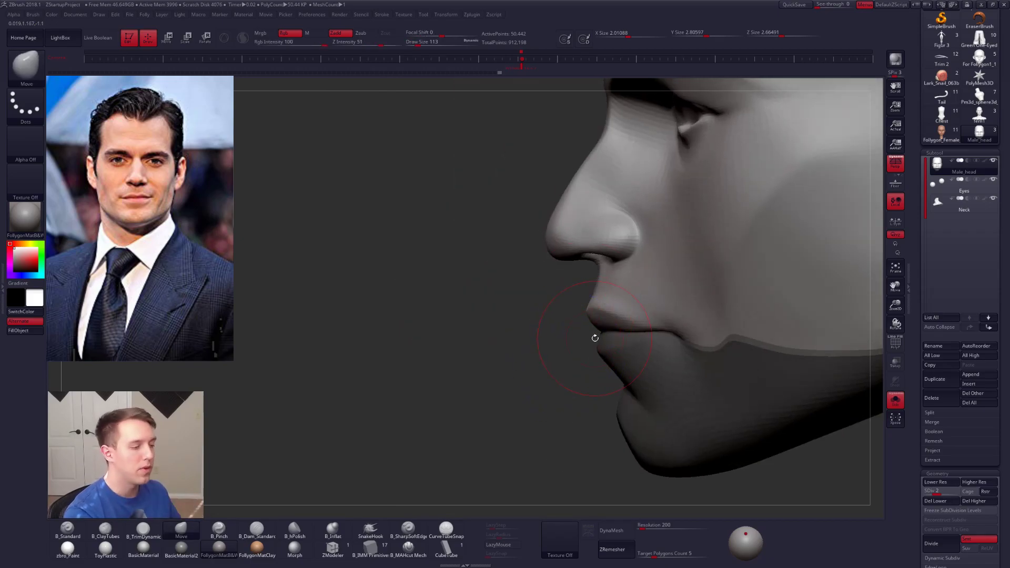
key(w)
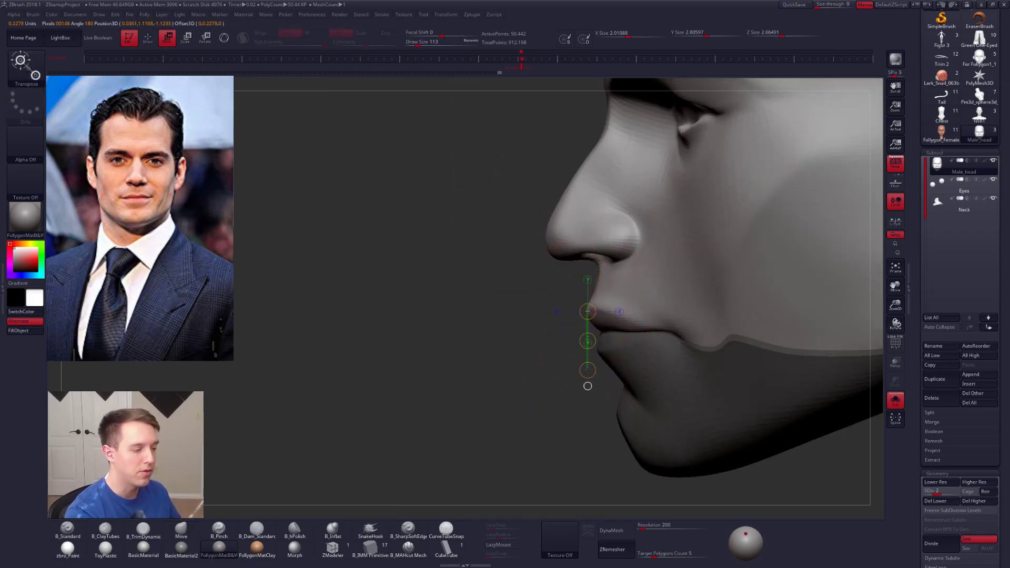
key(q)
mouse_move(626, 326)
right_down()
mouse_move(599, 346)
mouse_move(643, 366)
right_up()
mouse_move(652, 284)
ctrl+mouse_down()
mouse_move(580, 356)
mouse_move(649, 216)
mouse_move(654, 223)
ctrl+mouse_up()
ctrl+click(604, 331)
ctrl+click(779, 269)
mouse_move(742, 271)
right_down()
mouse_move(595, 323)
mouse_move(588, 365)
mouse_move(599, 356)
right_up()
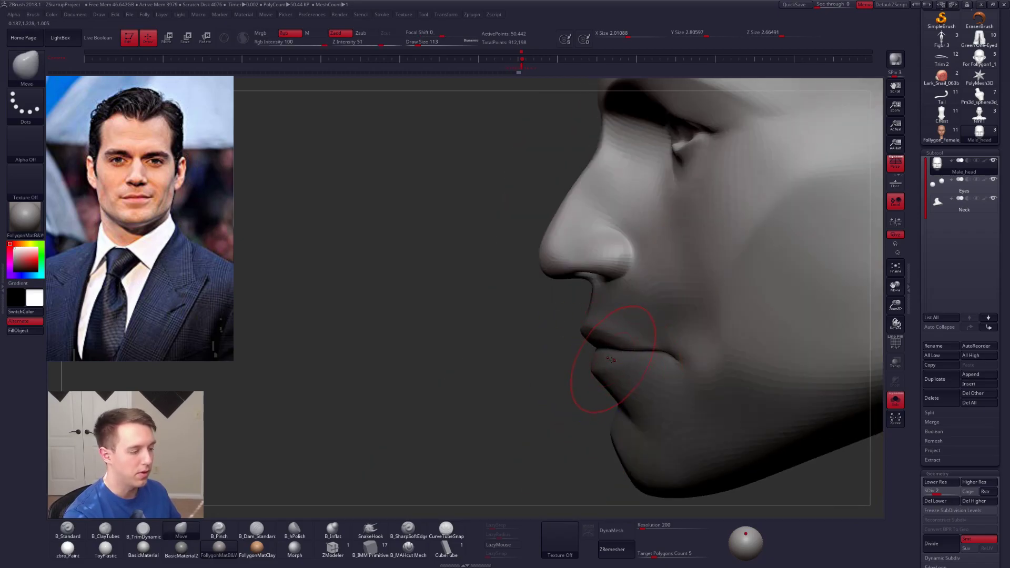
Step: Refine the contour of both lips in profile with the Move brush at draw size 96
mouse_move(557, 377)
right_down()
mouse_move(594, 356)
mouse_move(592, 376)
mouse_move(597, 332)
mouse_move(558, 369)
mouse_move(628, 354)
right_up()
ctrl+right_drag(628, 353, 593, 379)
key(s)
drag(593, 379, 589, 380)
mouse_move(591, 362)
right_down()
mouse_move(620, 351)
mouse_move(594, 370)
right_up()
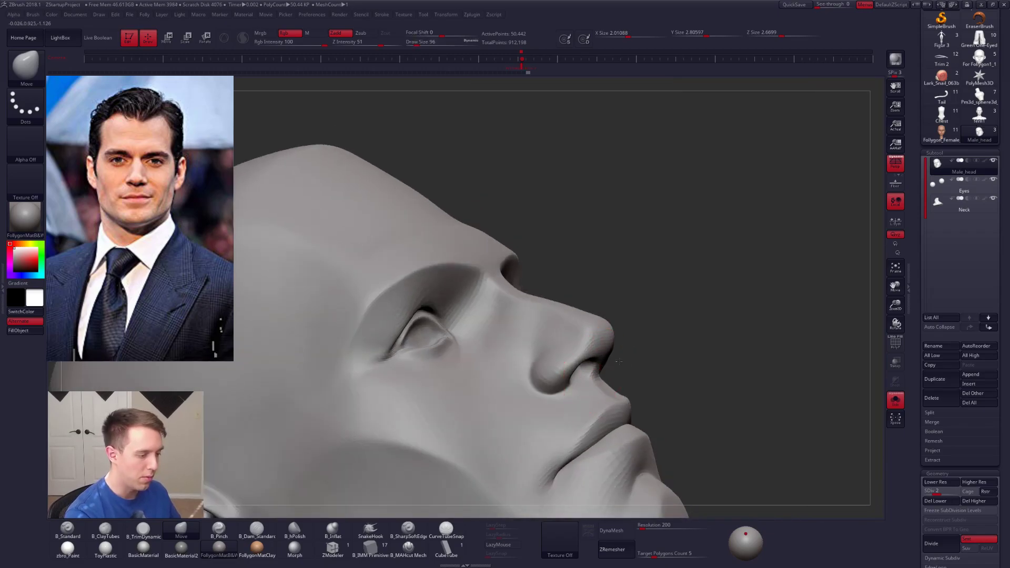
shift+right_drag(599, 372, 610, 367)
Step: Reshape the area between nose and upper lip with the Move brush at subdivision level 1 and draw size 68
key(s)
drag(609, 369, 608, 372)
key(shift+d)
key(b)
key(m)
key(v)
key(s)
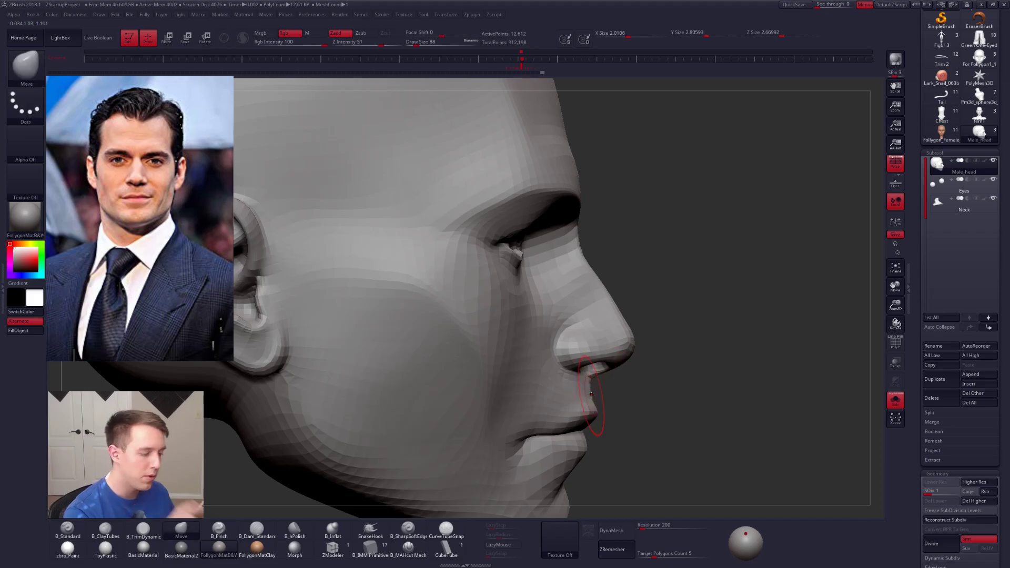
right_drag(591, 394, 563, 396)
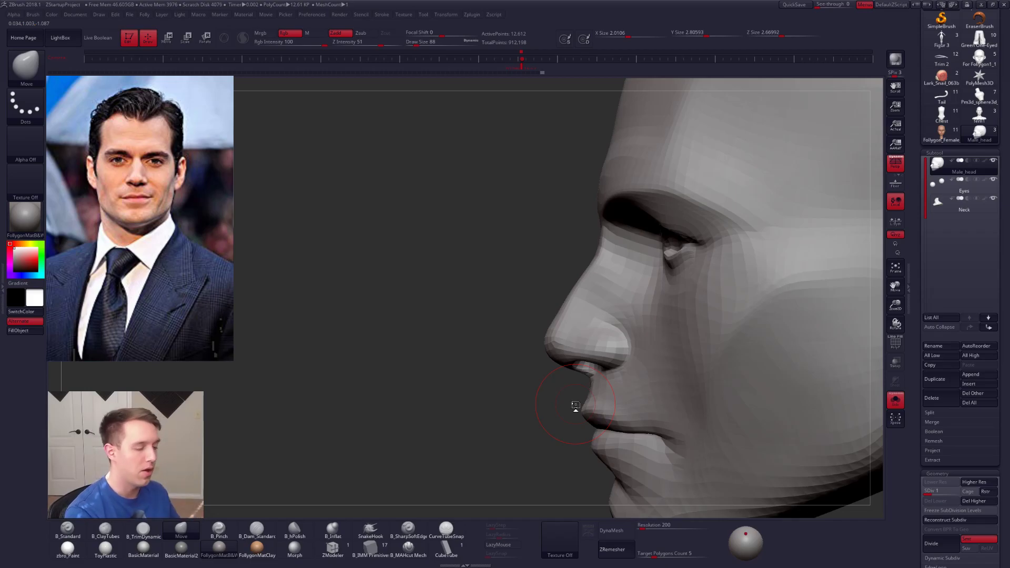
Step: Raise the head to subdivision level 4 and sharpen the nostril wing's edges with the Pinch brush at draw size 61
key(d)
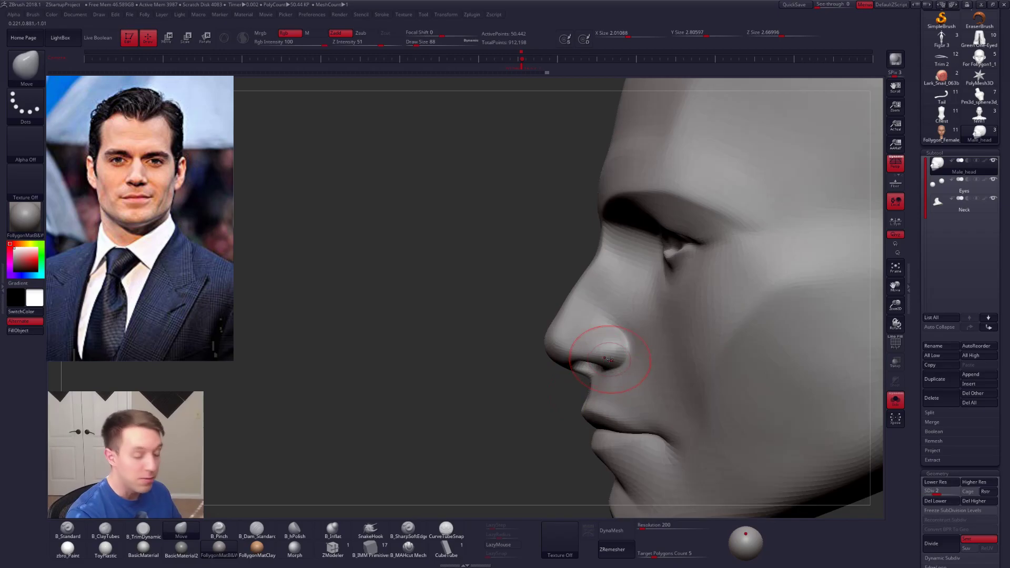
key(d)
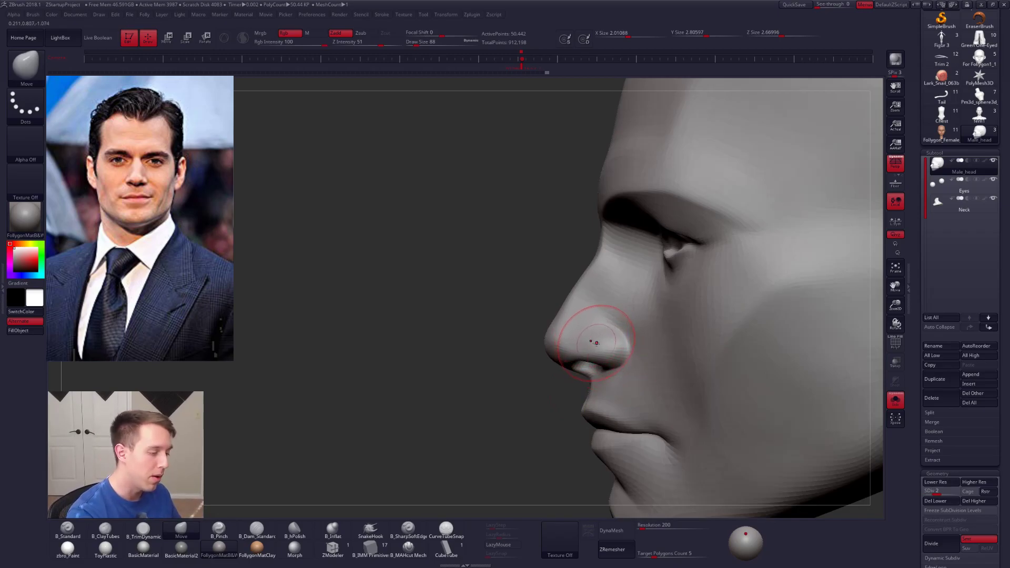
key(d)
ctrl+right_drag(595, 369, 599, 387)
key(5)
key(space)
click(636, 334)
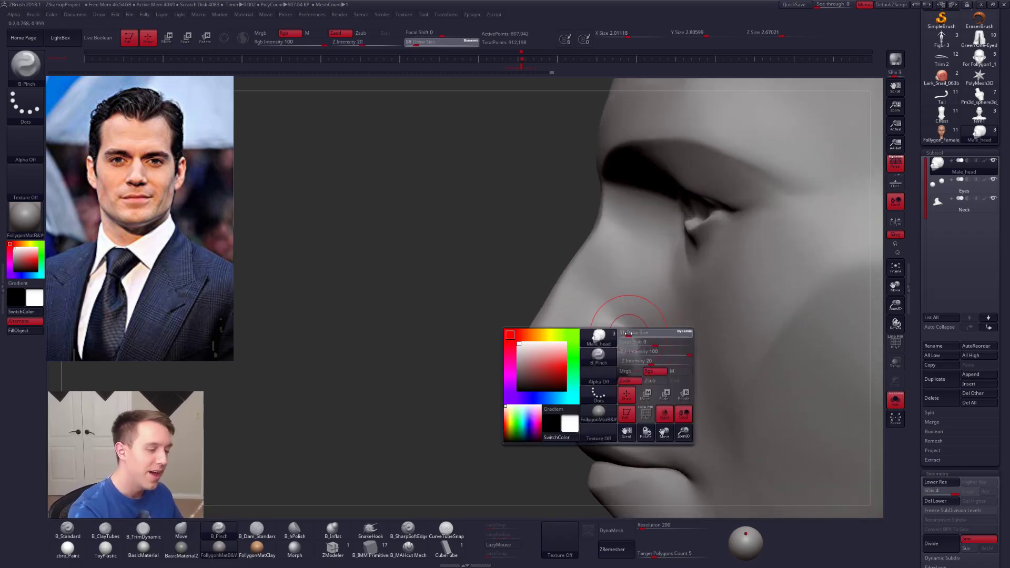
mouse_move(567, 344)
mouse_down()
mouse_move(605, 353)
mouse_move(586, 363)
mouse_up()
right_drag(561, 367, 623, 363)
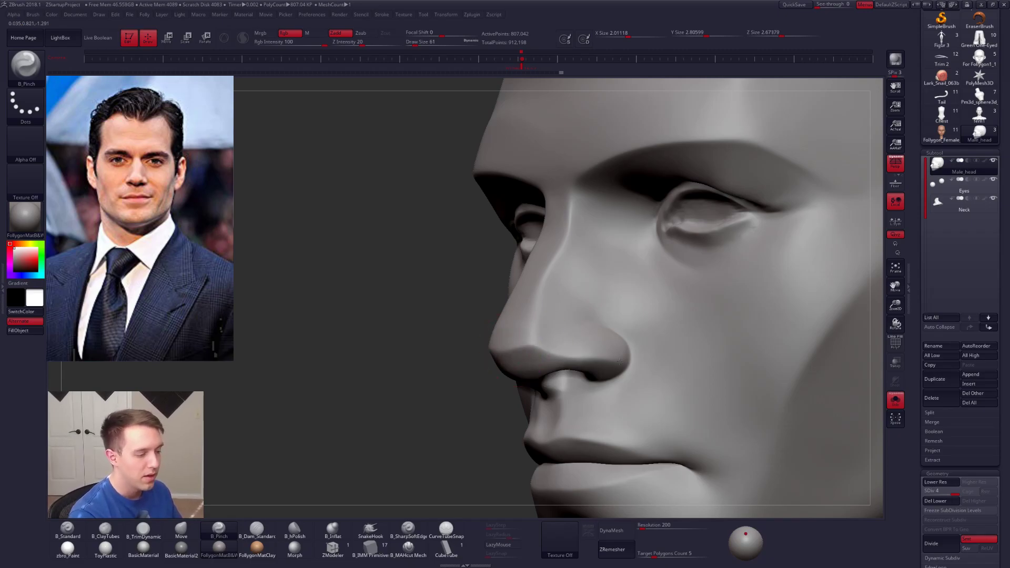
right_drag(593, 354, 544, 346)
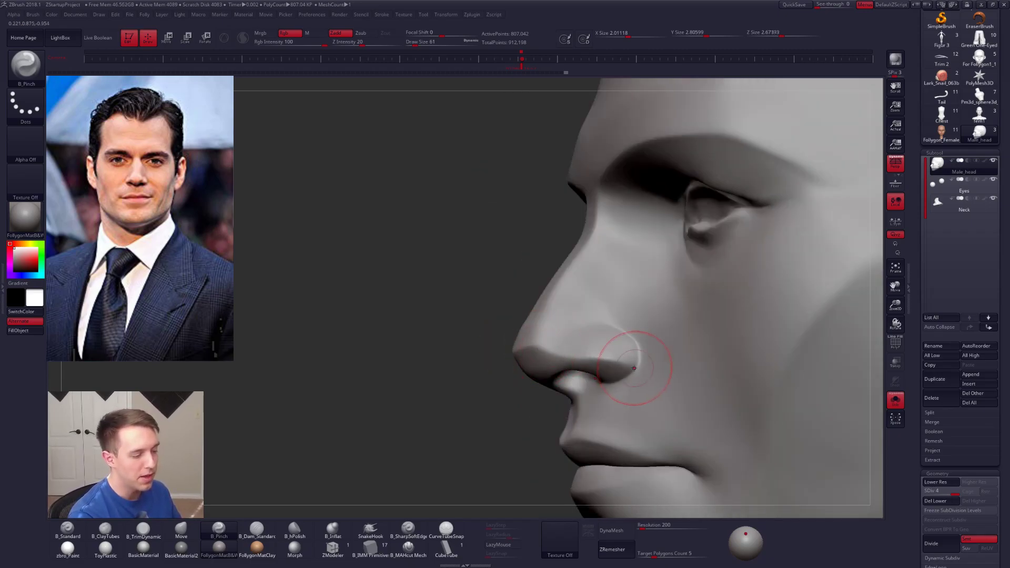
right_drag(604, 372, 675, 369)
Step: Turn off Solo to show the full bust and set the draw size to 67 for the under-eye area
drag(770, 395, 699, 380)
click(751, 399)
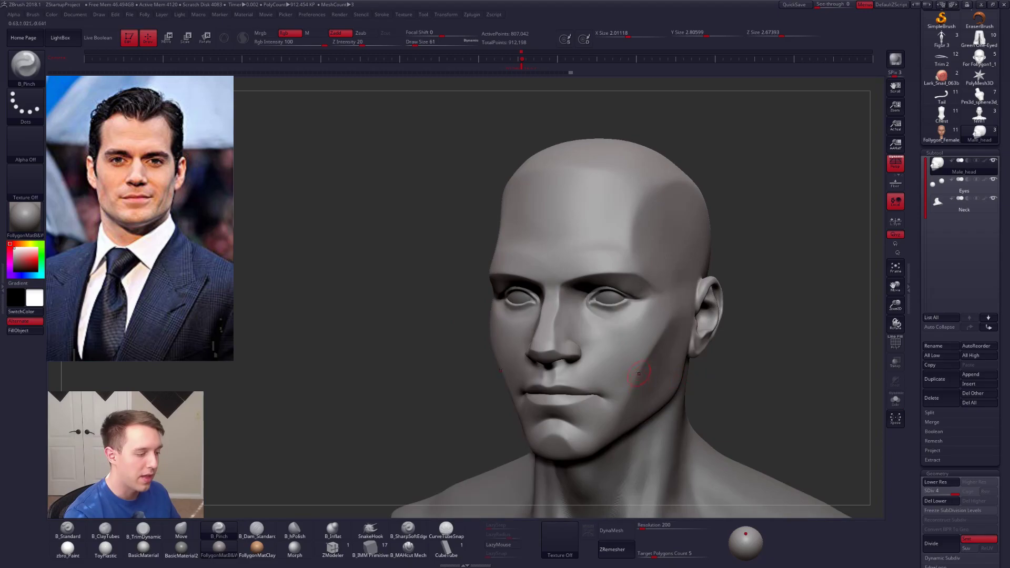
ctrl+right_drag(626, 309, 601, 313)
key(space)
drag(599, 314, 601, 315)
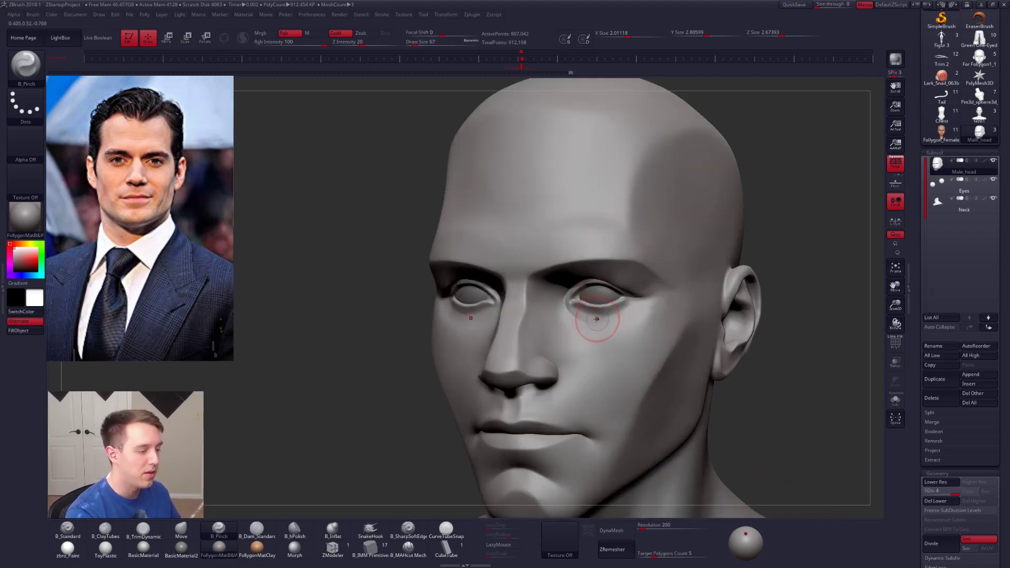
key(shift+alt+s)
mouse_move(589, 322)
shift+right_down()
mouse_move(596, 289)
mouse_move(572, 356)
shift+right_up()
key(shift)
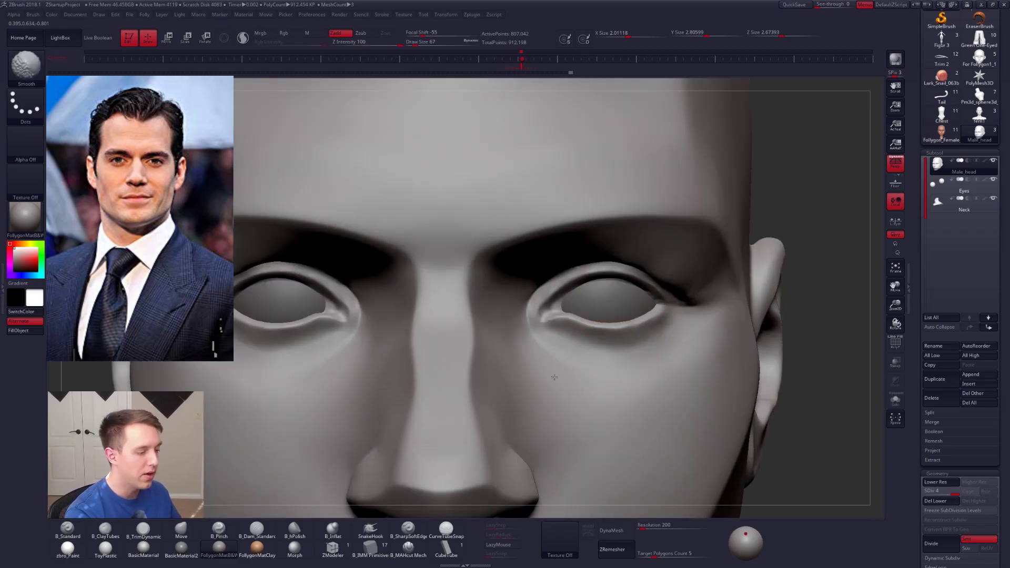
shift+drag(555, 377, 643, 356)
key(shift)
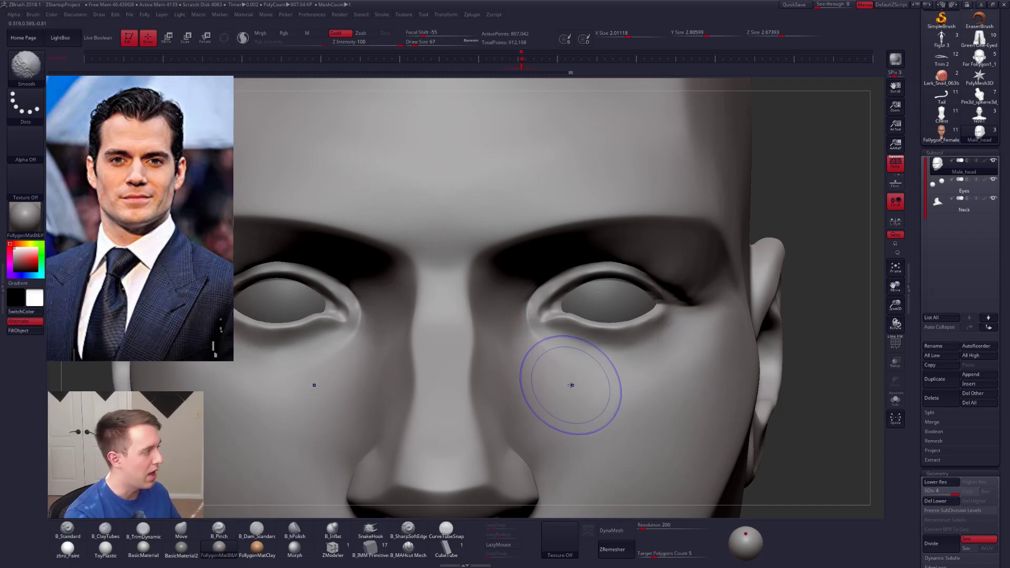
Step: Sculpt the under-eye bags with the ClayTubes brush at subdivision levels 3 and 2, and smooth the strokes
key(shift+d)
key(space)
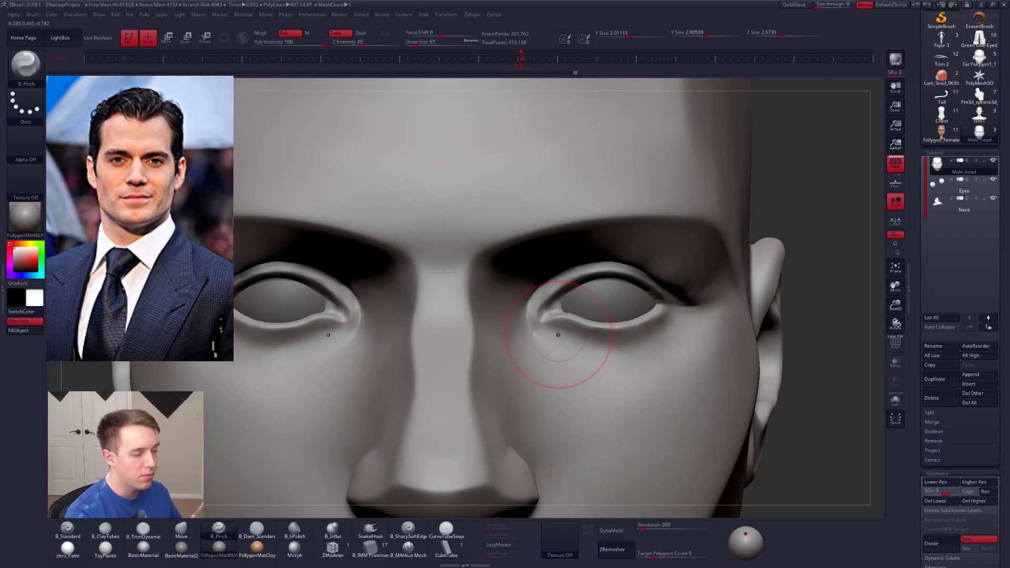
key(b)
key(c)
key(t)
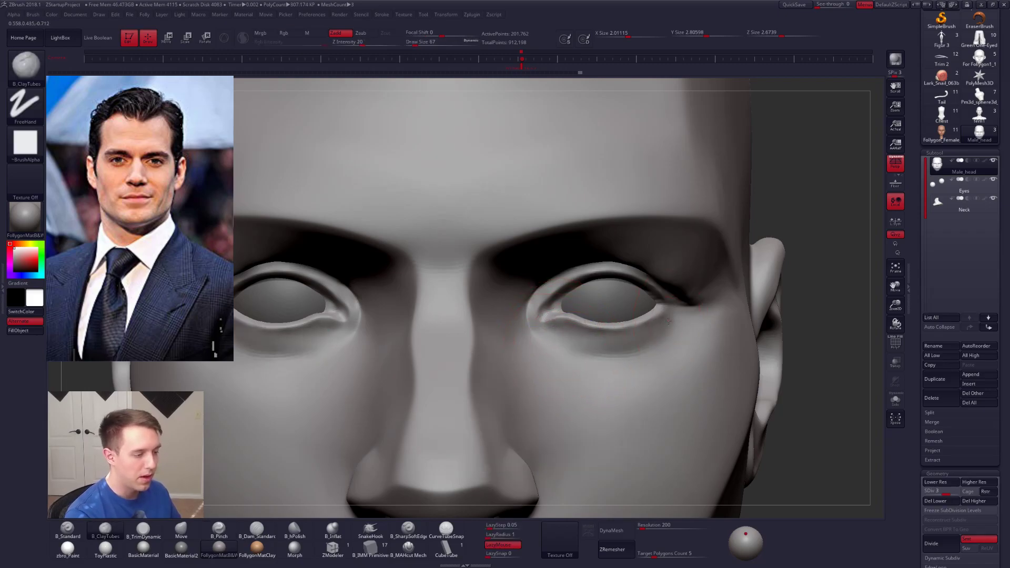
key(shift+d)
key(shift)
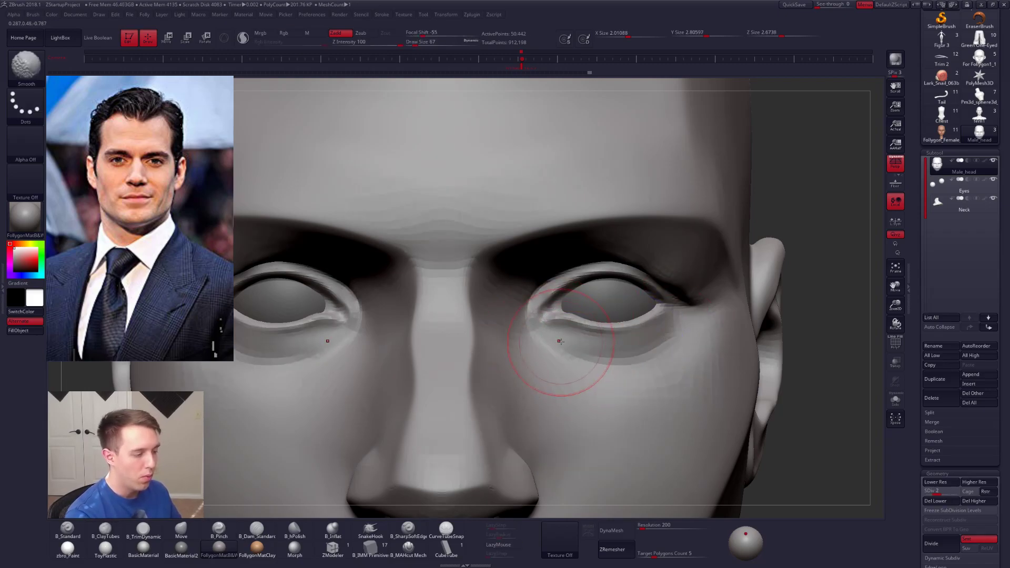
mouse_move(552, 334)
mouse_down()
mouse_move(585, 357)
mouse_move(645, 360)
mouse_move(587, 358)
mouse_move(675, 344)
mouse_up()
right_drag(650, 368, 607, 367)
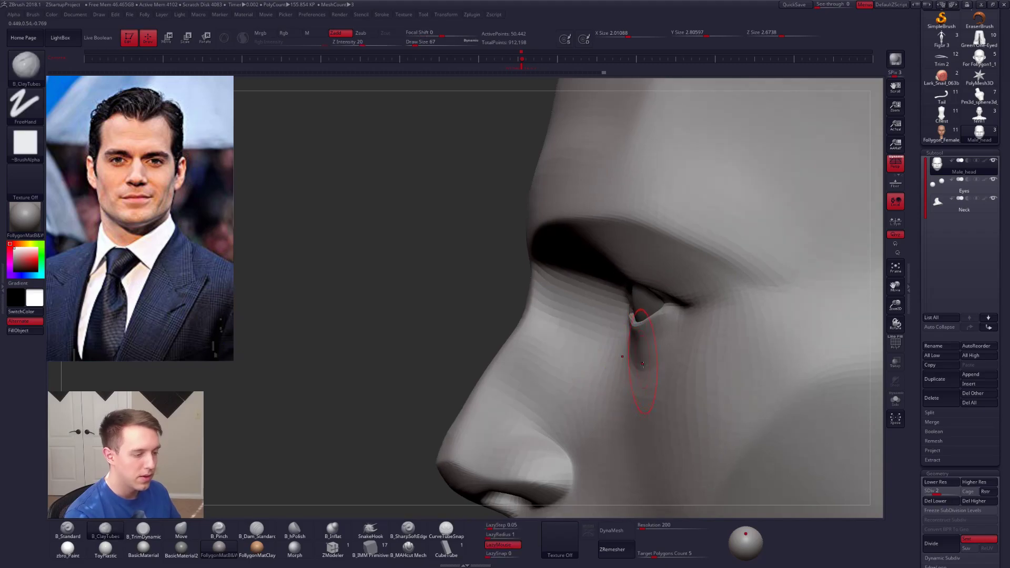
mouse_move(647, 411)
ctrl+right_down()
mouse_move(688, 444)
mouse_move(637, 417)
mouse_move(598, 339)
ctrl+right_up()
Step: Examine the eyes, cheeks and overall head shape from several angles with the Move brush at draw size 104
key(space)
drag(598, 338, 606, 338)
right_drag(626, 337, 646, 358)
right_drag(570, 308, 573, 331)
key(b)
key(m)
key(v)
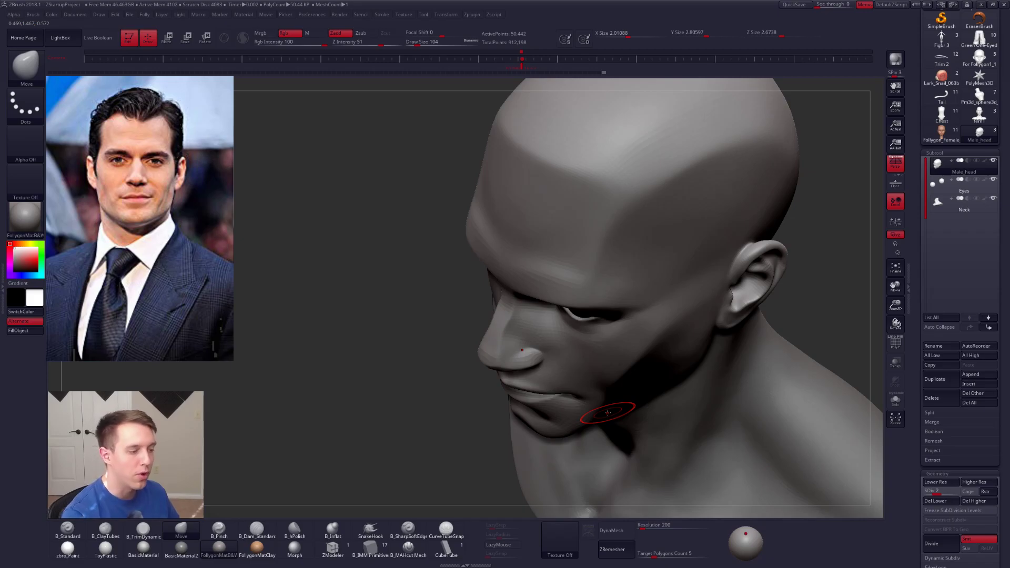
right_drag(638, 404, 581, 402)
mouse_move(592, 311)
ctrl+right_down()
mouse_move(582, 322)
mouse_move(585, 309)
ctrl+right_up()
alt+right_drag(595, 371, 573, 384)
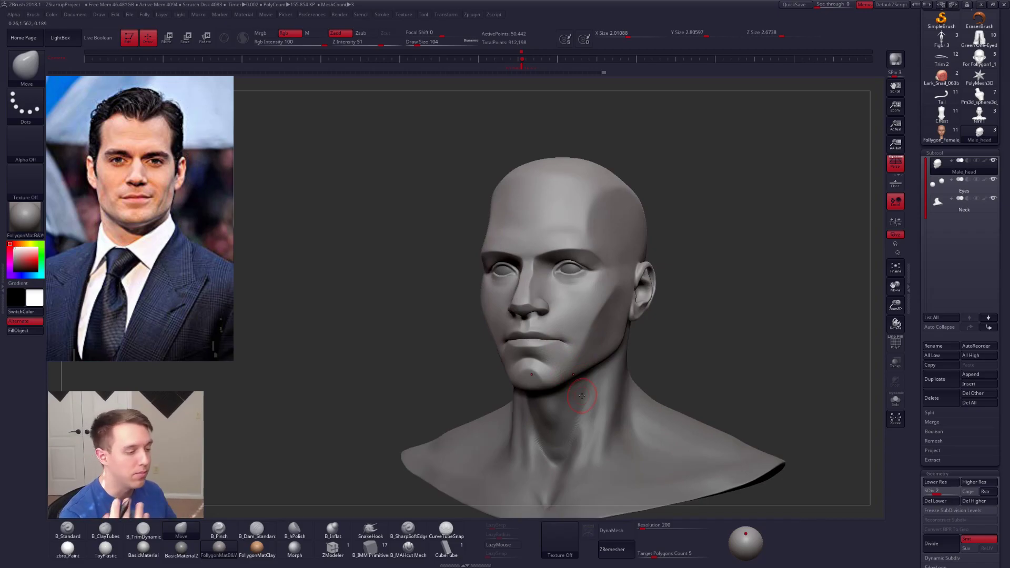
ctrl+right_drag(569, 307, 593, 354)
ctrl+right_drag(609, 314, 598, 337)
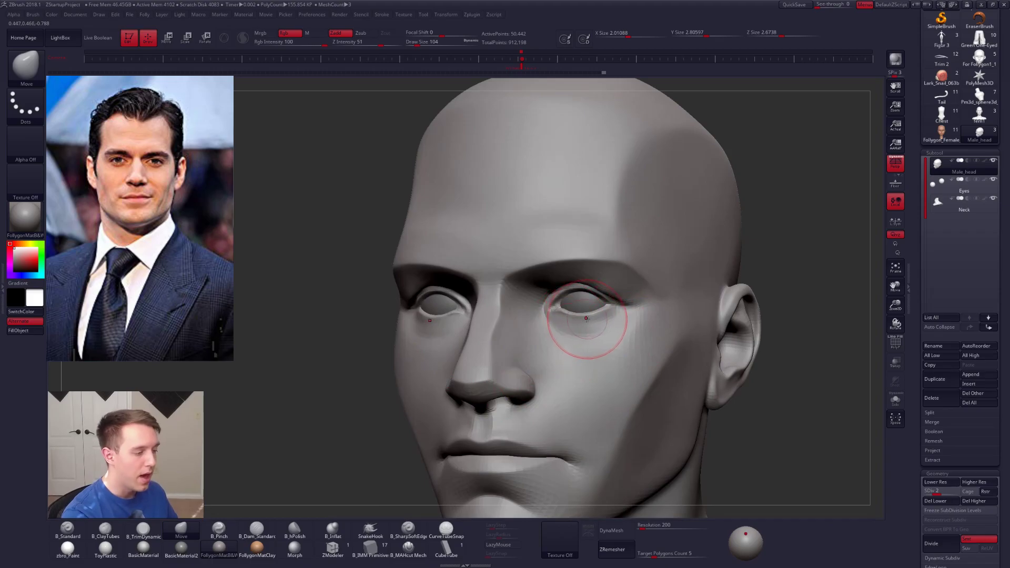
Step: Refine the under-eye area with the ClayTubes brush at draw size 113 and smooth around the inner eye corner at subdivision level 3
right_drag(599, 311, 610, 250)
key(bracketright)
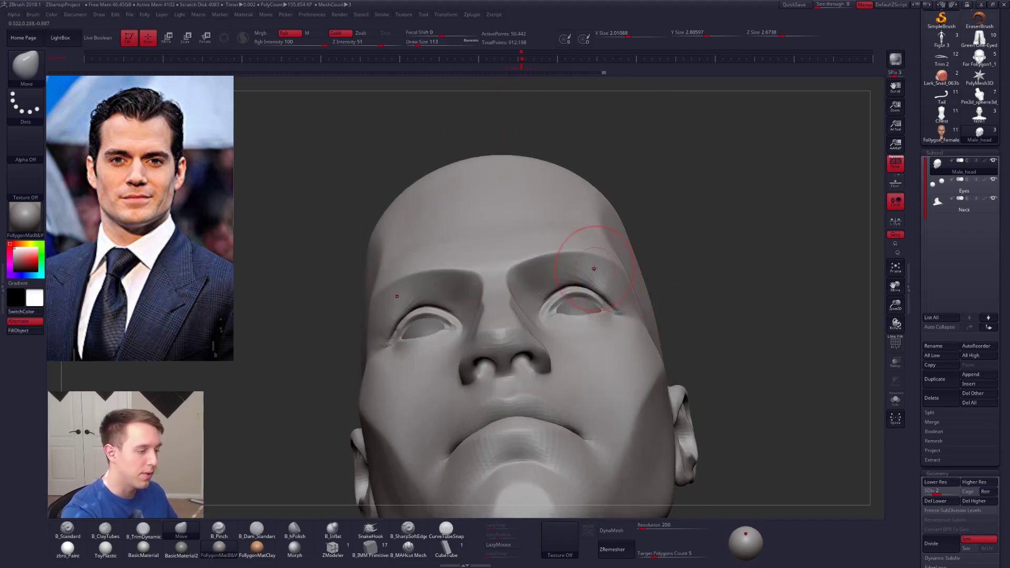
key(2)
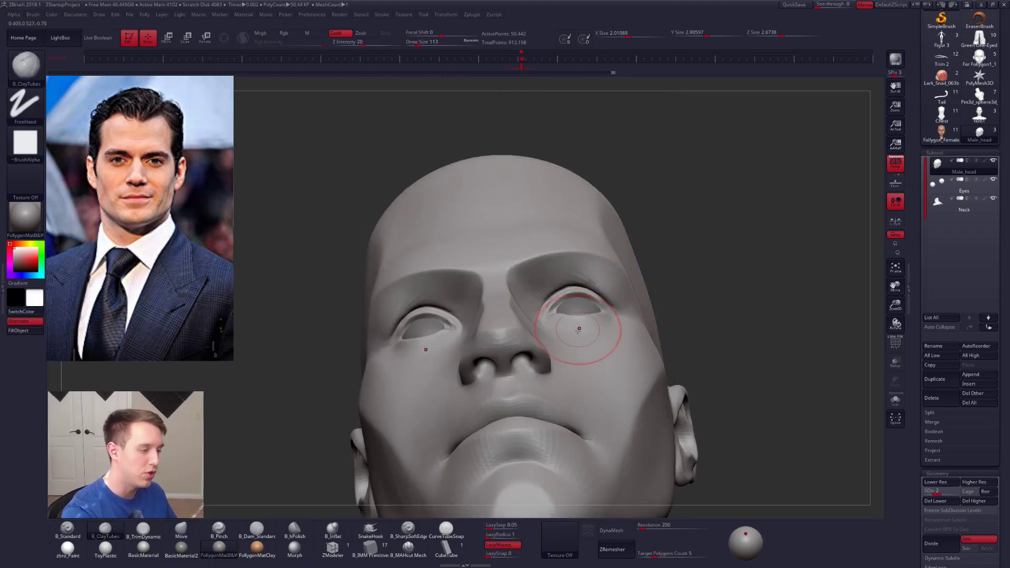
right_drag(608, 315, 602, 341)
key(d)
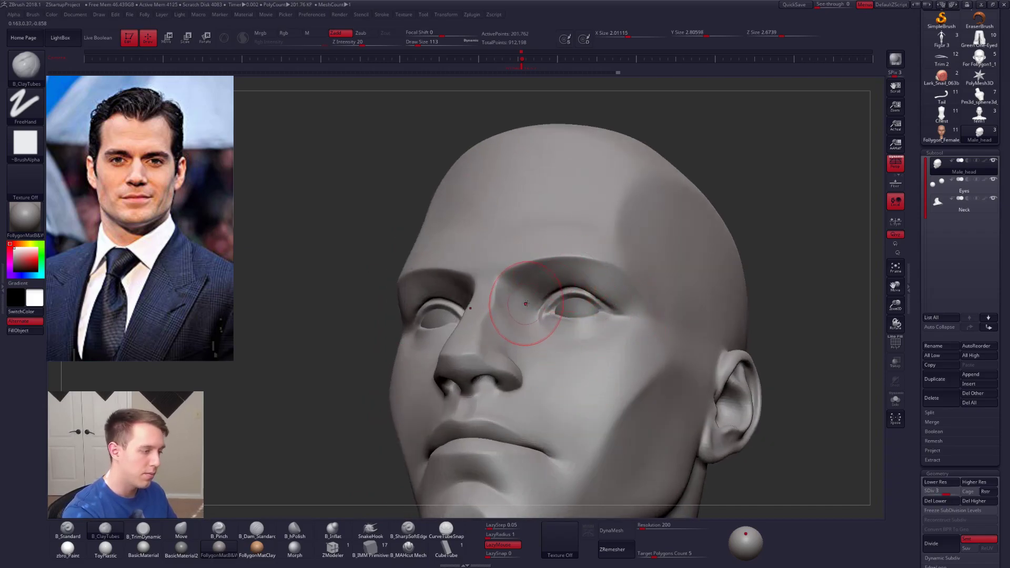
key(shift)
mouse_move(542, 316)
right_down()
mouse_move(582, 334)
mouse_move(564, 320)
right_up()
Step: Raise the head to subdivision level 4 and review the full bust from the side and front
key(d)
ctrl+right_drag(594, 352, 623, 335)
ctrl+right_drag(623, 334, 621, 368)
right_drag(852, 371, 787, 386)
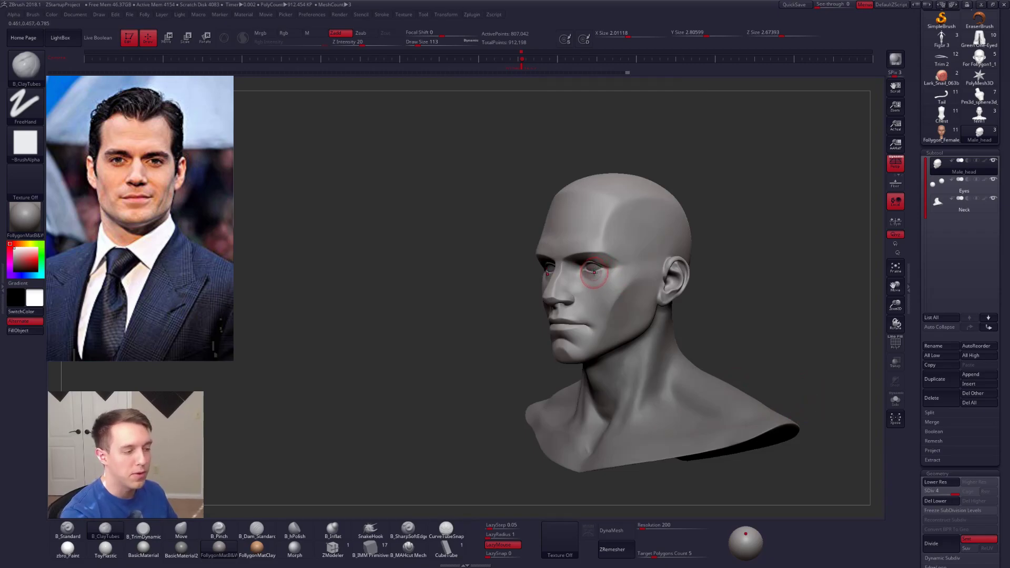
right_drag(593, 285, 678, 429)
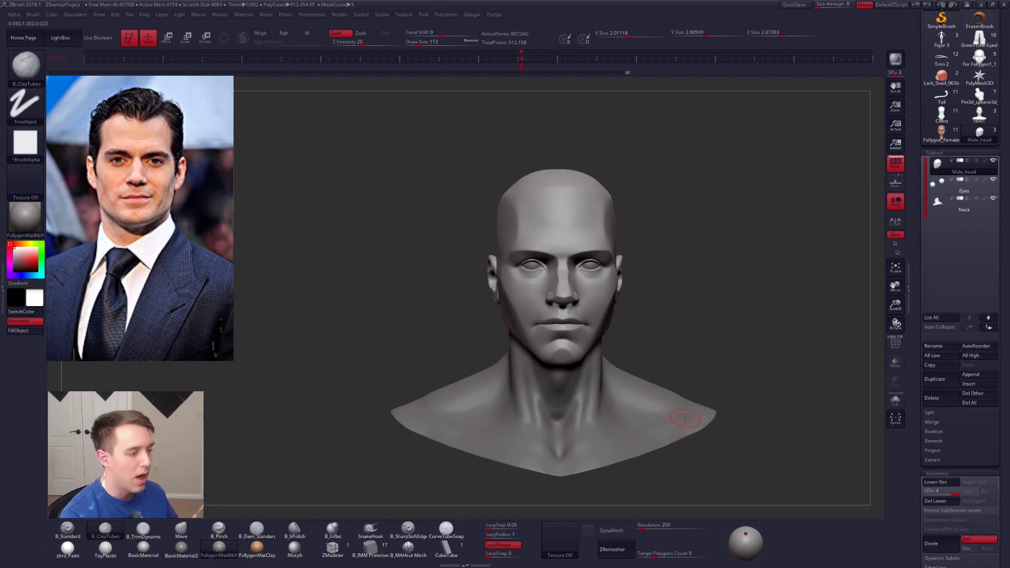
Step: Switch to the web browser and search Google Images for "superman cartoon"
alt+right_drag(742, 396, 727, 382)
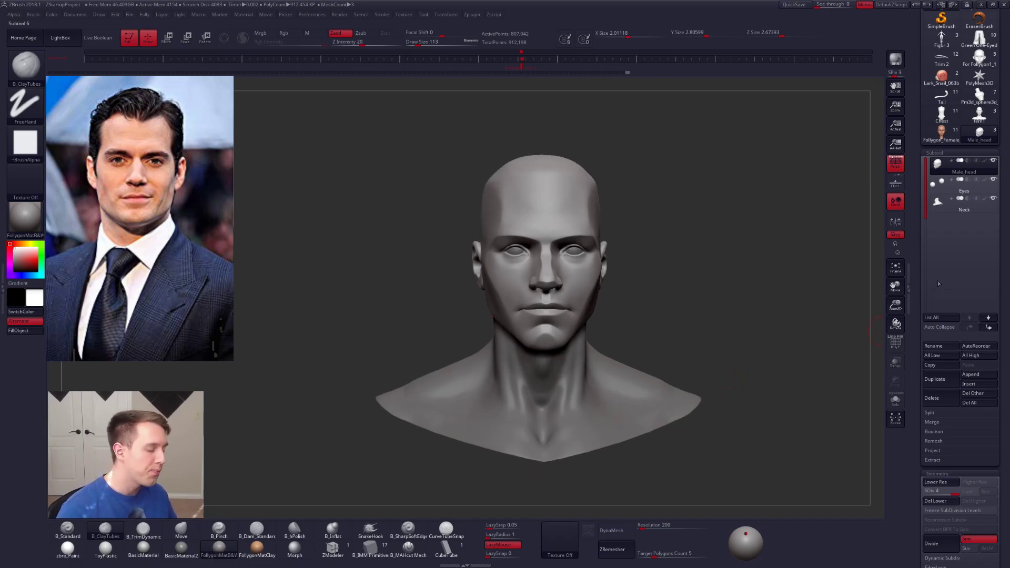
key(alt+Tab)
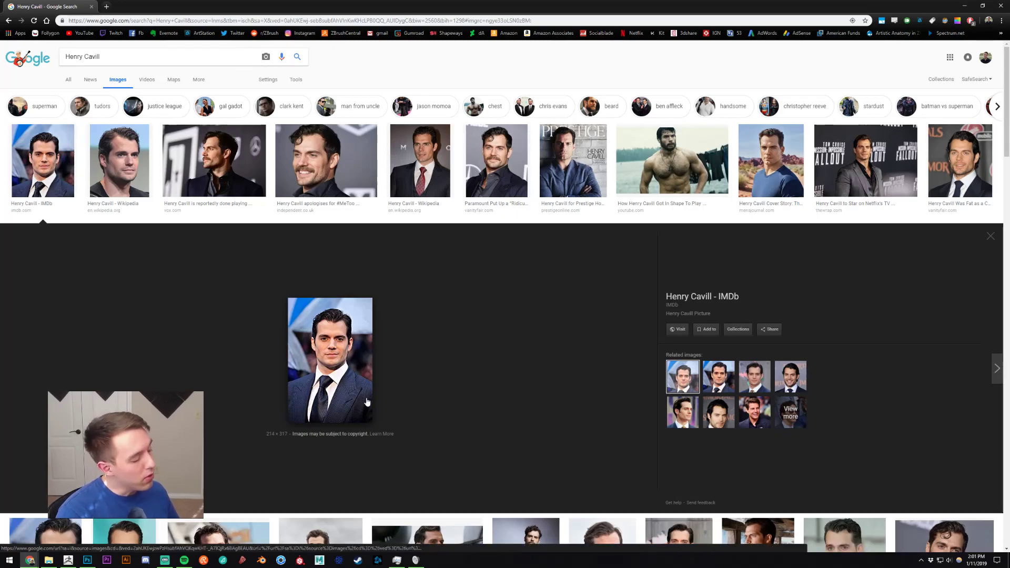
triple_click(165, 61)
text(s)
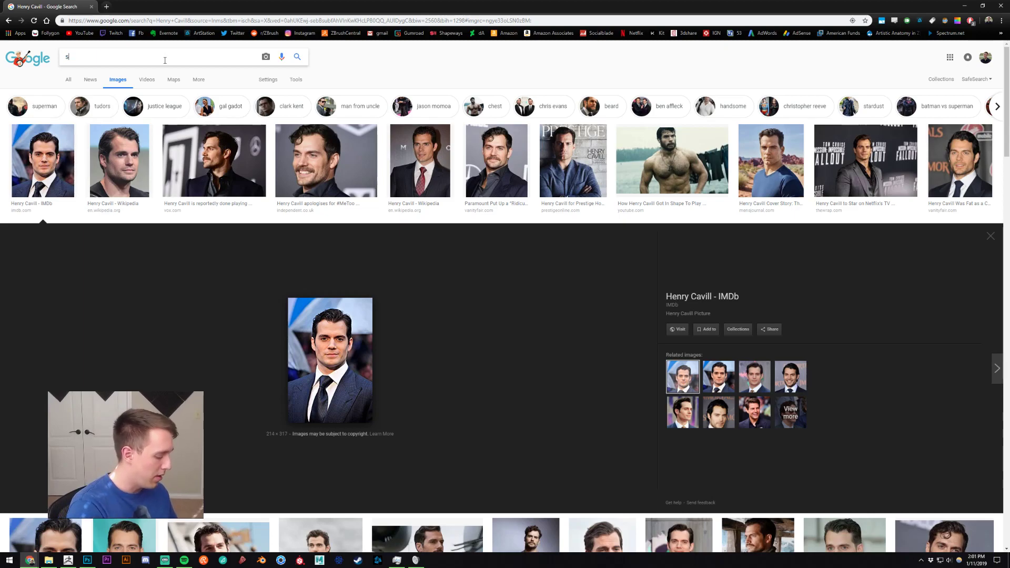
text(uperman cartoon)
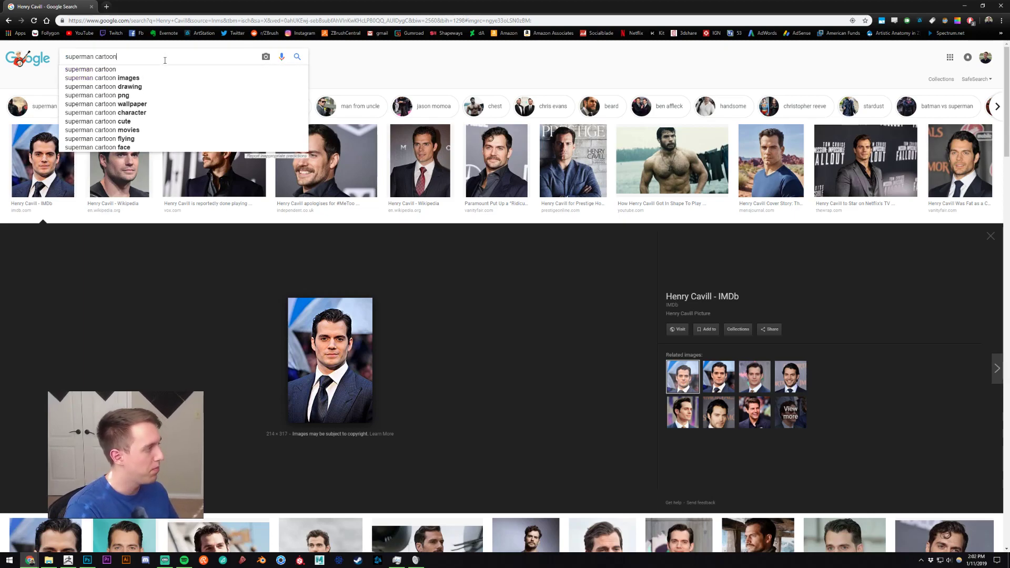
key(Return)
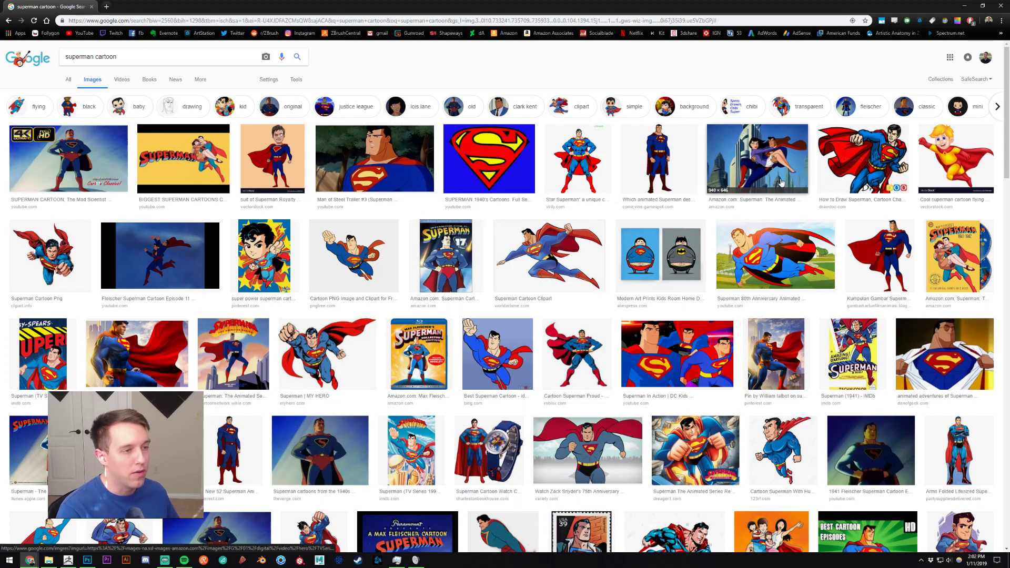
Step: Preview several cartoon Superman images for face shape, and close the image search
click(370, 179)
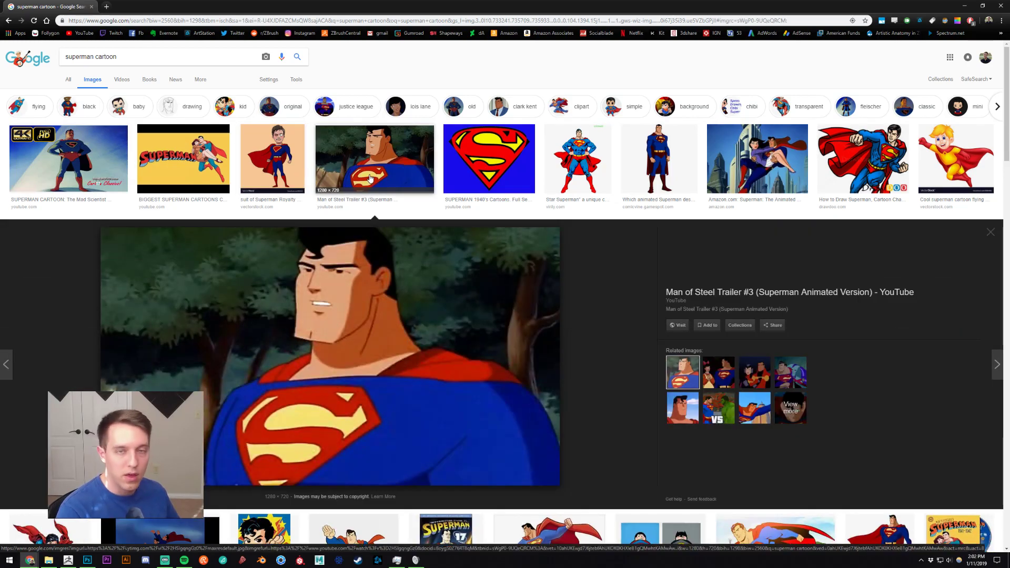
click(371, 165)
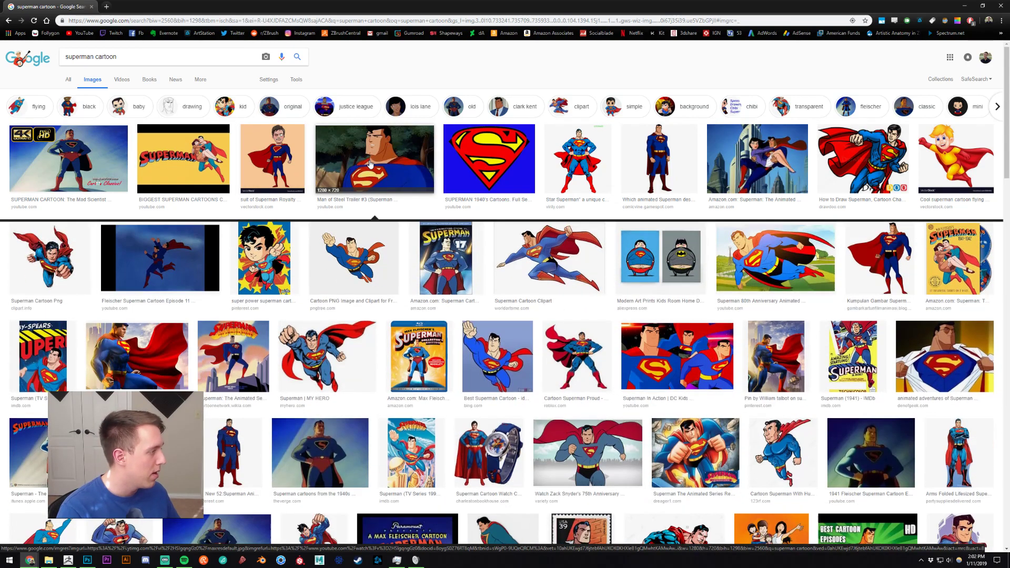
click(20, 235)
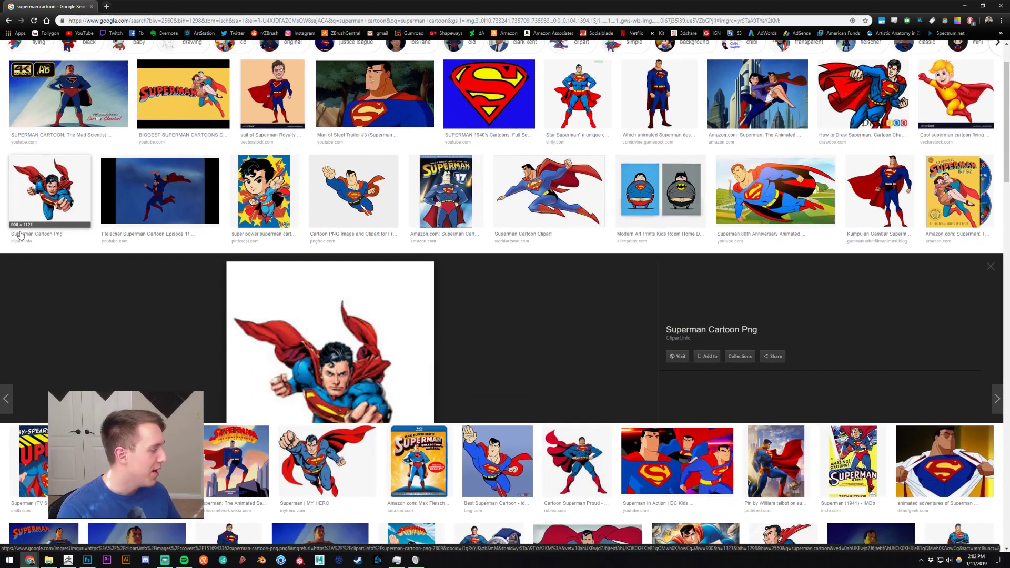
click(51, 166)
click(134, 245)
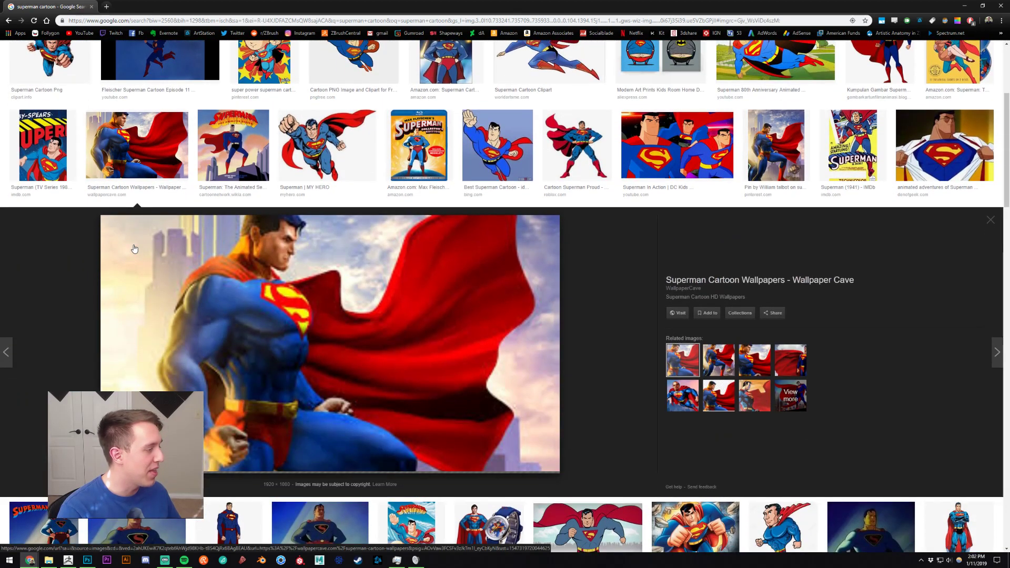
click(138, 170)
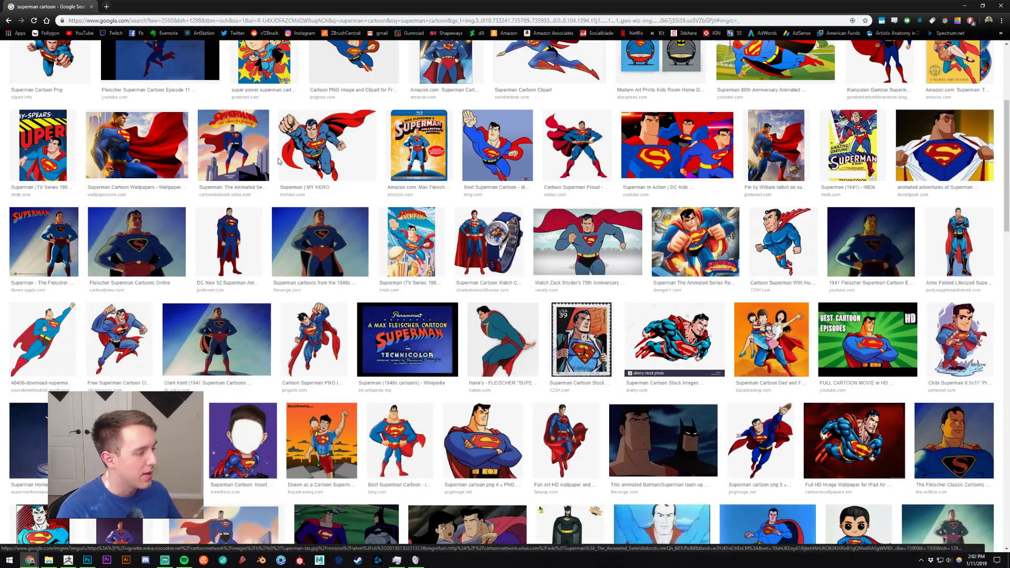
middle_click(79, 5)
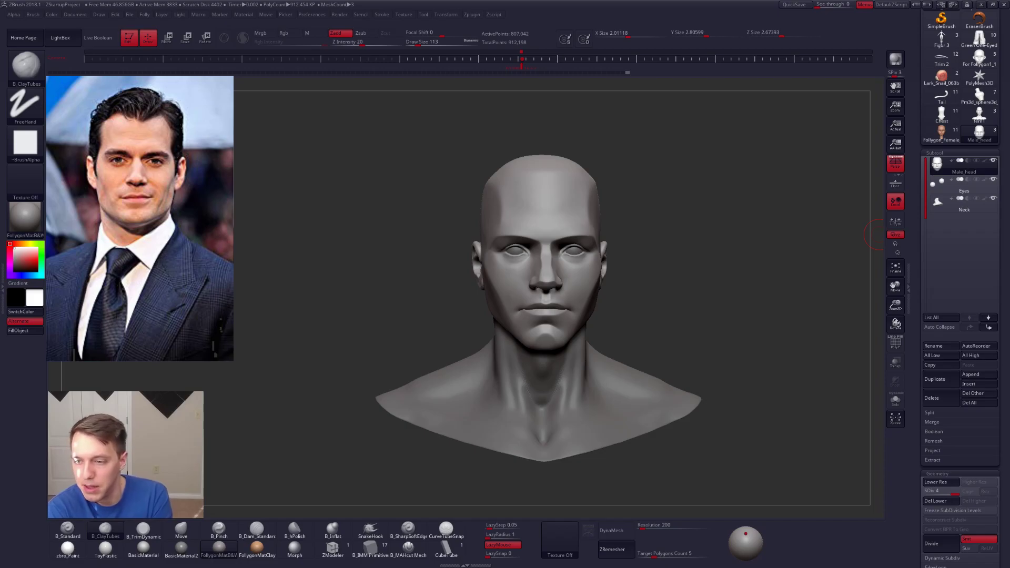
Step: Compare the sculpted head with its earliest version through the undo history, and return to the latest state
mouse_move(772, 288)
mouse_down()
mouse_move(736, 274)
mouse_move(763, 258)
mouse_move(756, 244)
mouse_up()
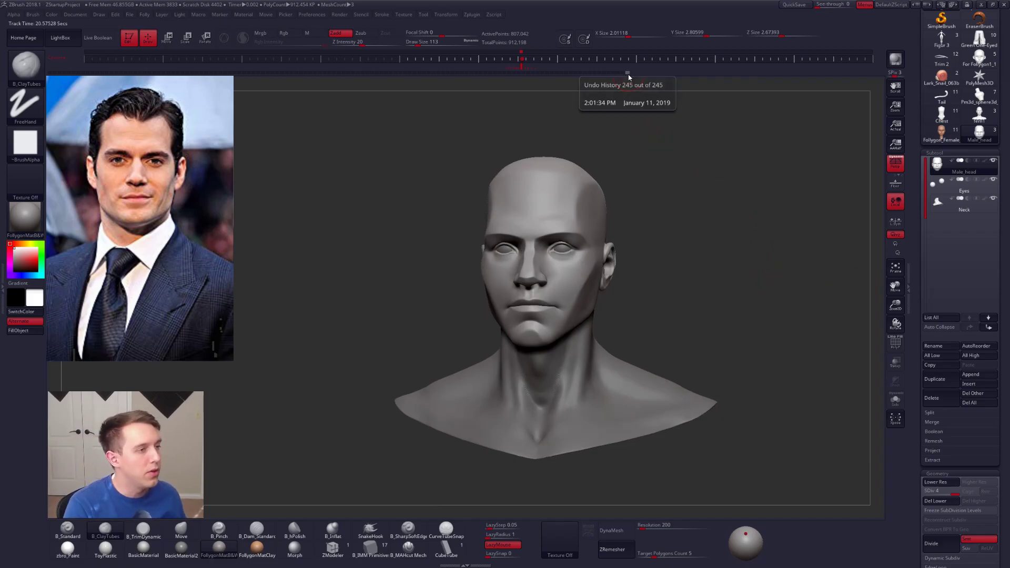
key(shift+d)
key(d)
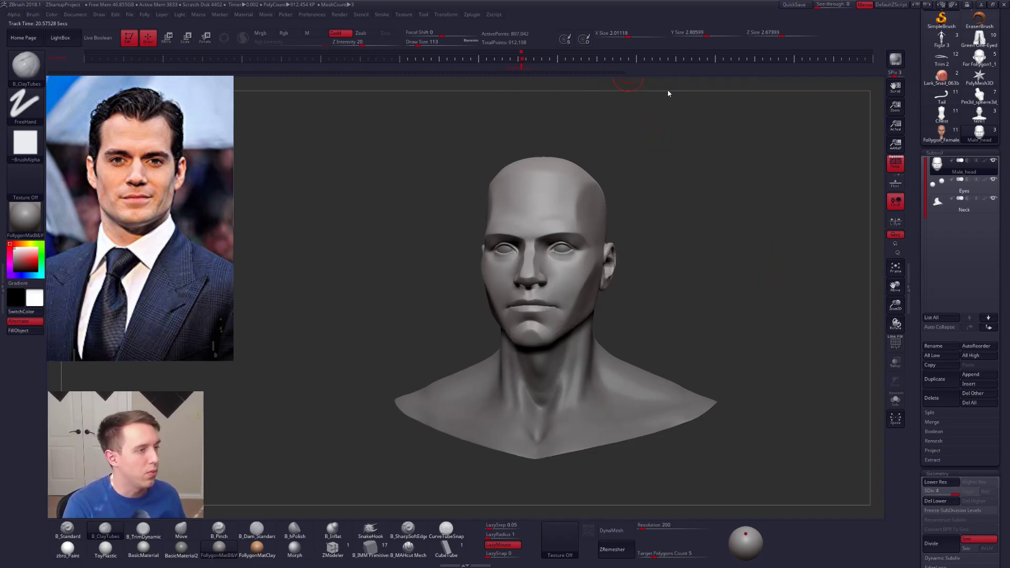
mouse_move(628, 75)
drag(629, 74, 0, 156)
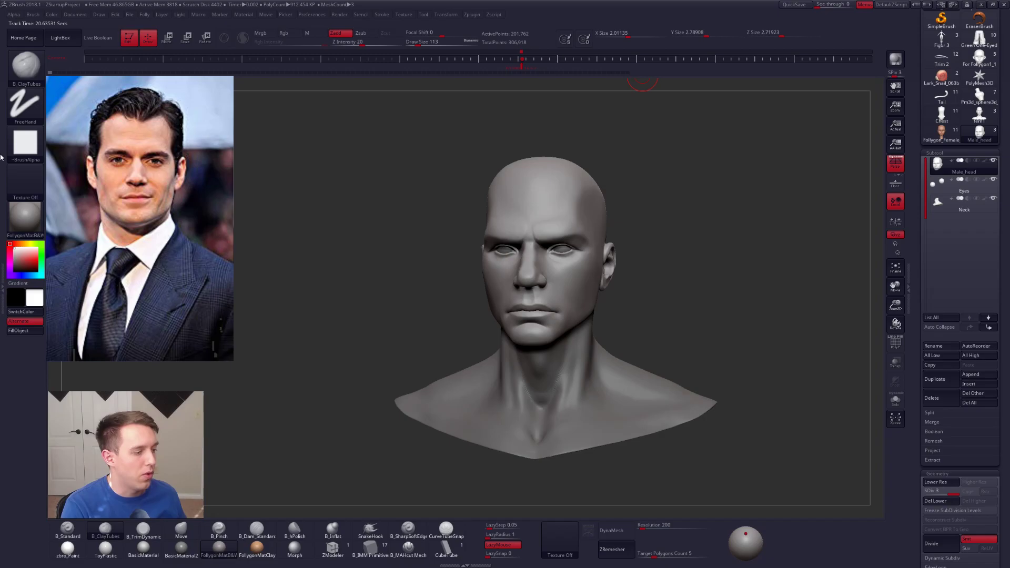
drag(1, 157, 759, 179)
mouse_move(655, 217)
mouse_down()
mouse_move(700, 216)
mouse_move(638, 216)
mouse_up()
drag(650, 217, 763, 221)
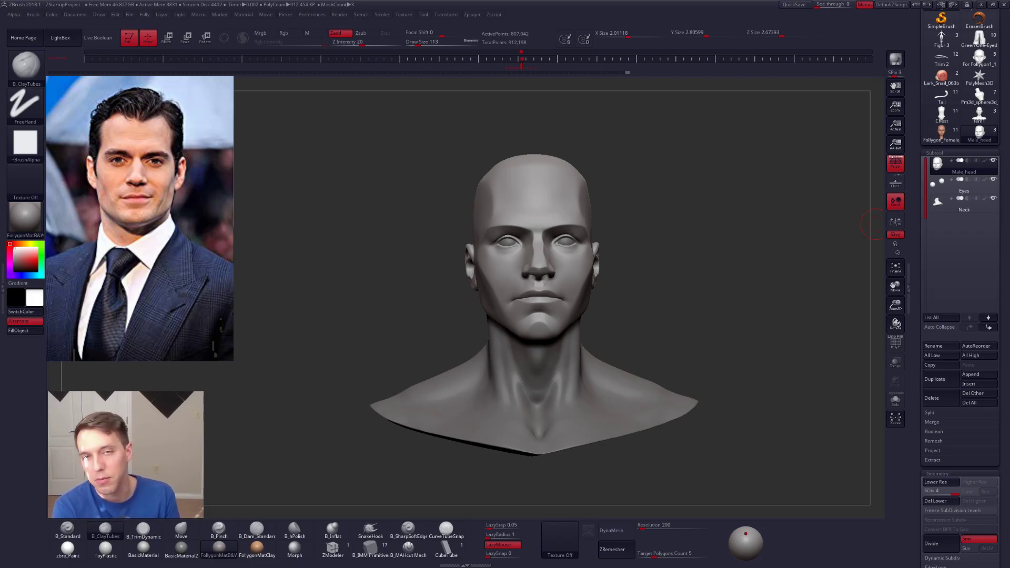
mouse_move(577, 248)
right_down()
mouse_move(543, 254)
mouse_move(626, 256)
mouse_move(587, 240)
right_up()
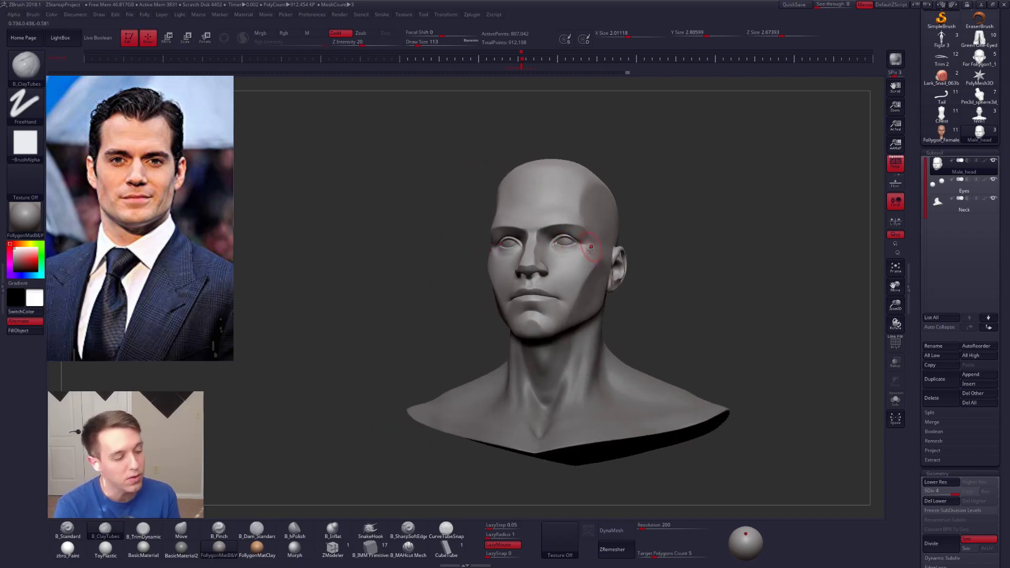
right_drag(580, 267, 547, 284)
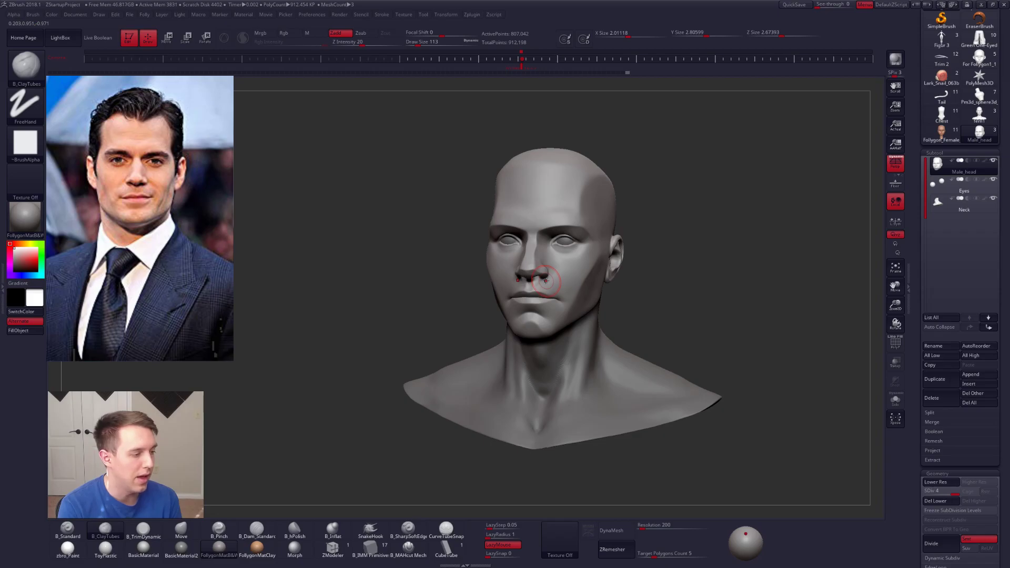
mouse_move(546, 280)
right_down()
mouse_move(568, 278)
mouse_move(531, 277)
right_up()
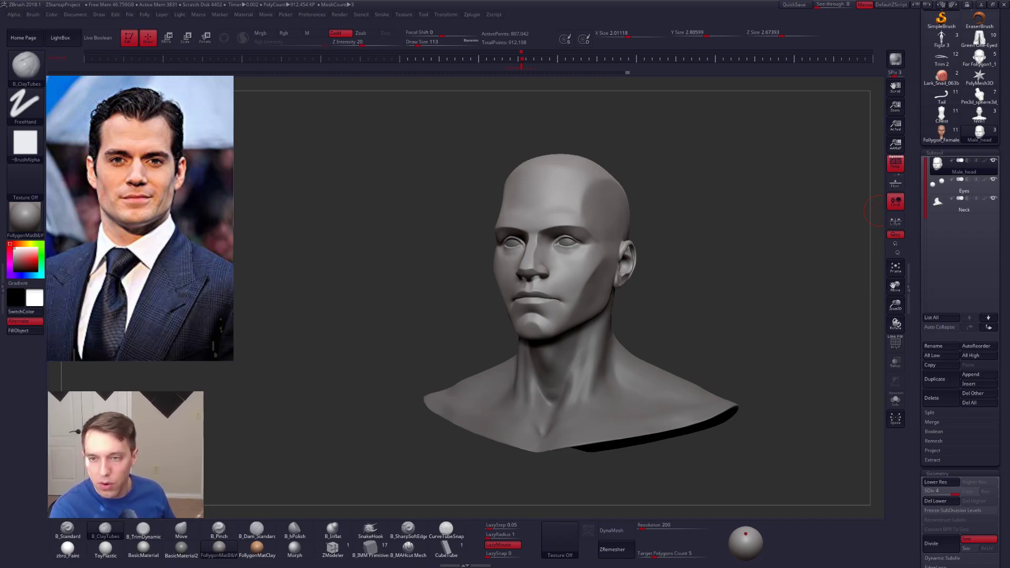
key(alt+Tab)
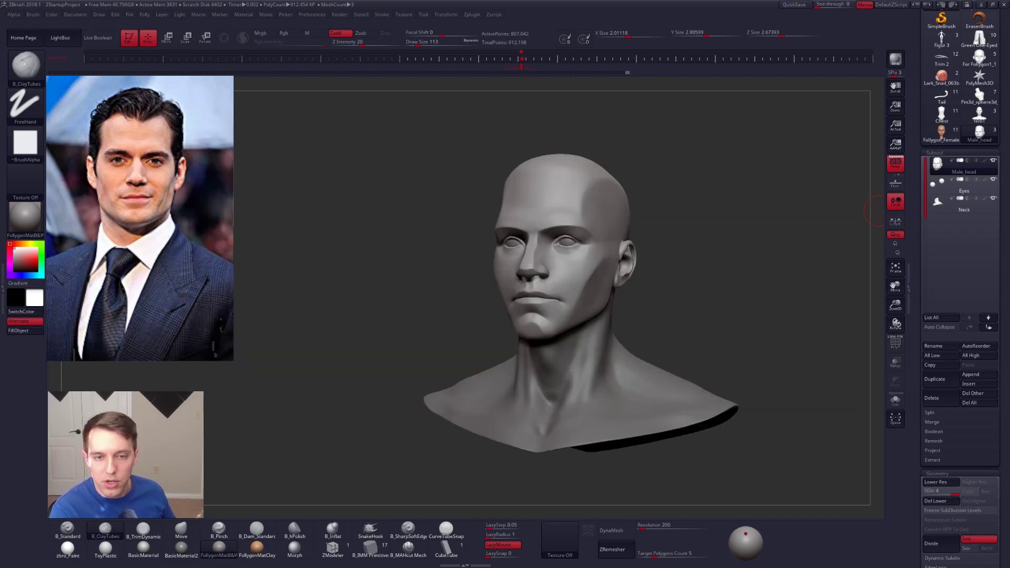
shift+drag(722, 294, 857, 198)
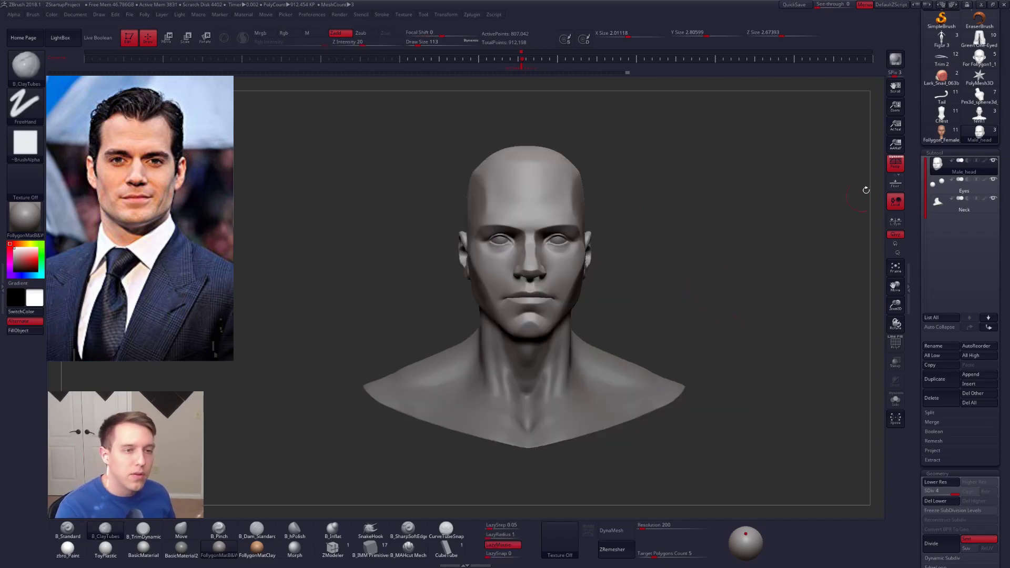
Step: Make the PM3D_Sphere3D tool active and import the black4 bust model into it
click(915, 126)
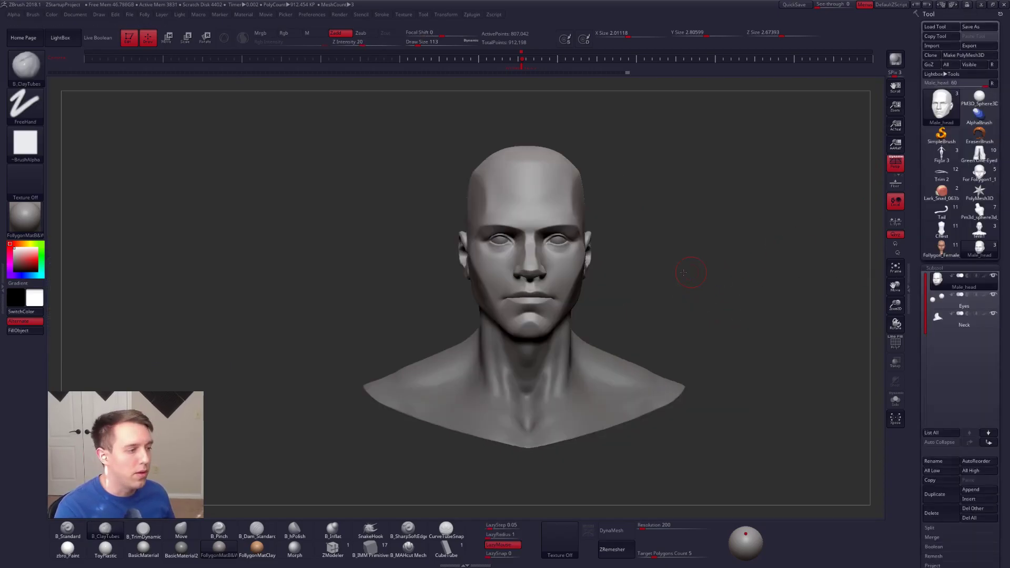
click(979, 96)
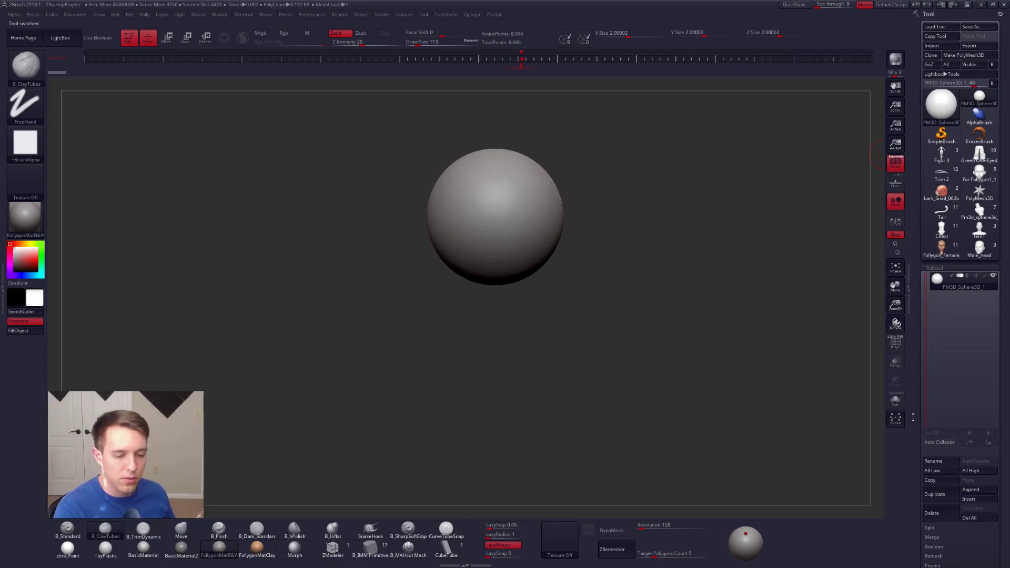
scroll(931, 368, down, 6)
scroll(928, 326, down, 1)
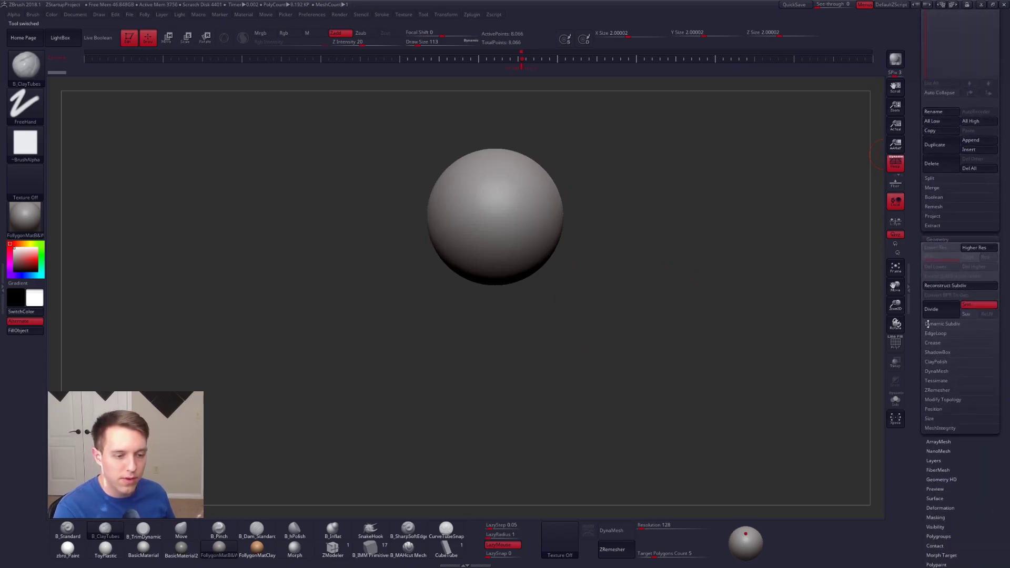
scroll(931, 315, up, 7)
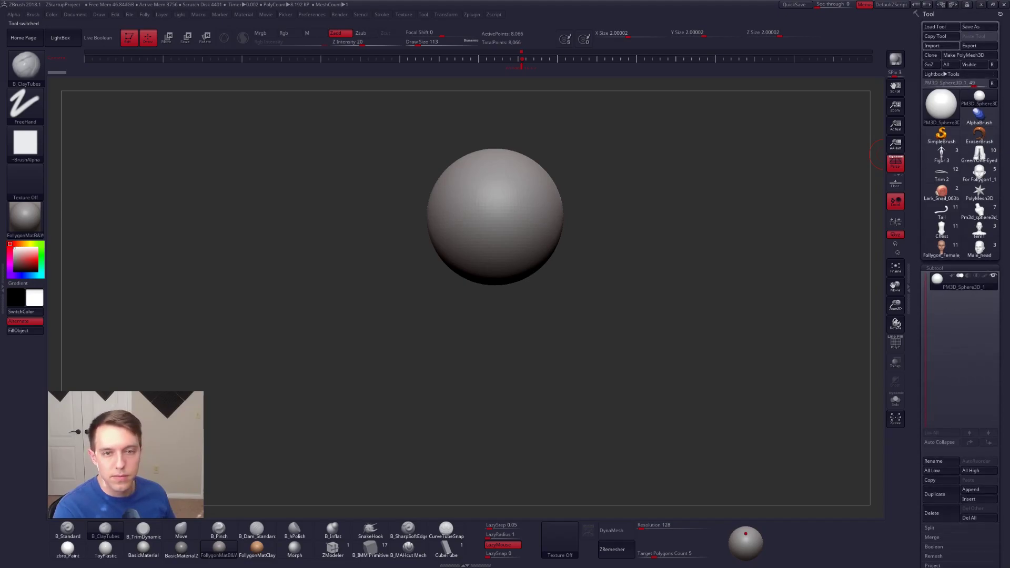
drag(665, 194, 558, 303)
Step: Set the selection brush to SelectLasso and view the imported bust from the front at a larger size
key(ctrl+shift+f)
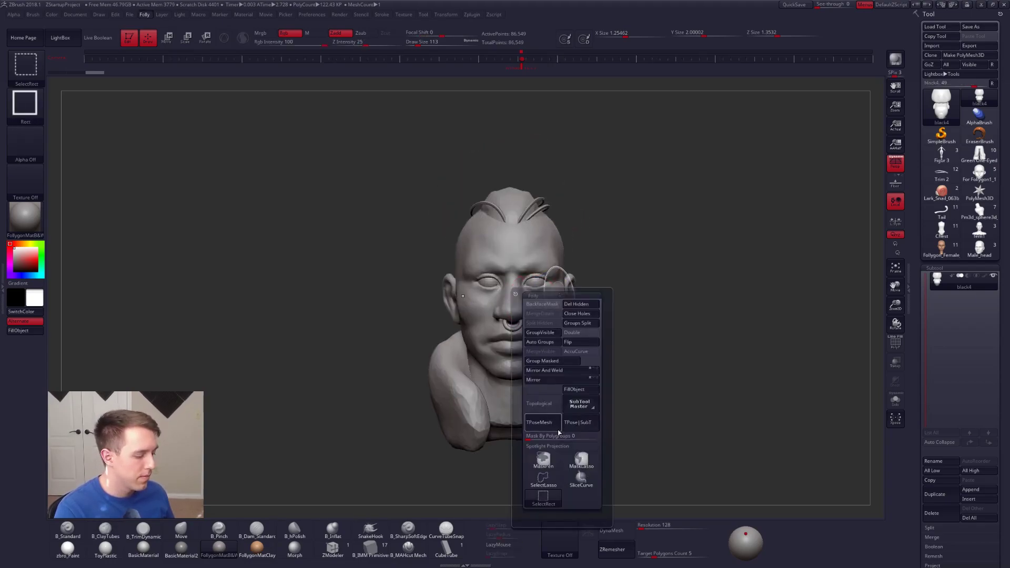
click(581, 461)
mouse_move(643, 282)
alt+mouse_down()
mouse_move(635, 242)
mouse_move(538, 257)
mouse_move(569, 252)
mouse_move(502, 213)
mouse_move(436, 219)
mouse_move(523, 198)
mouse_move(579, 208)
alt+mouse_up()
key(shift+f)
key(shift+f)
drag(655, 211, 532, 261)
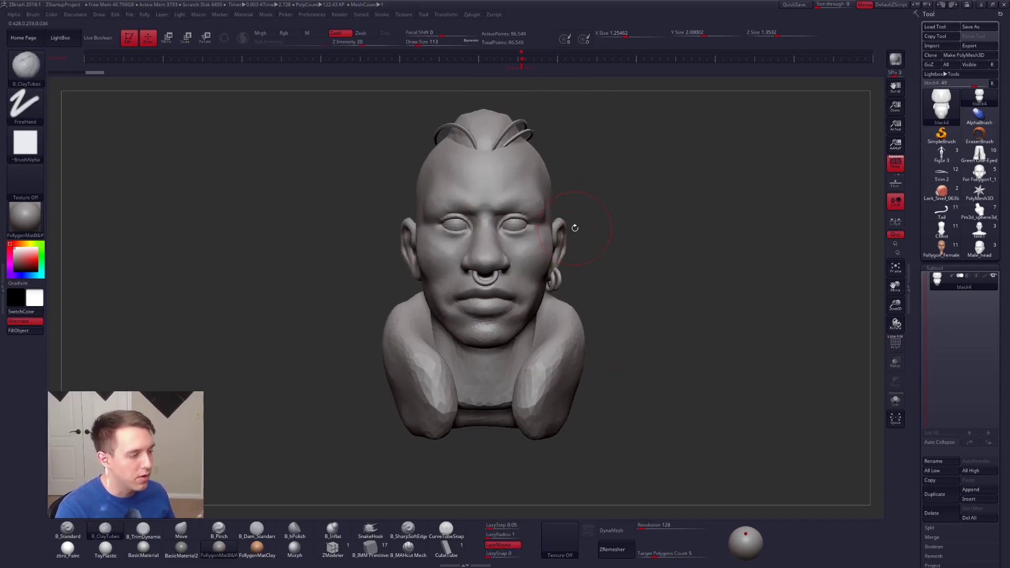
Step: Display the polyframe, assign polygroups to the bust with Auto Groups, and isolate the face polygroup
key(space)
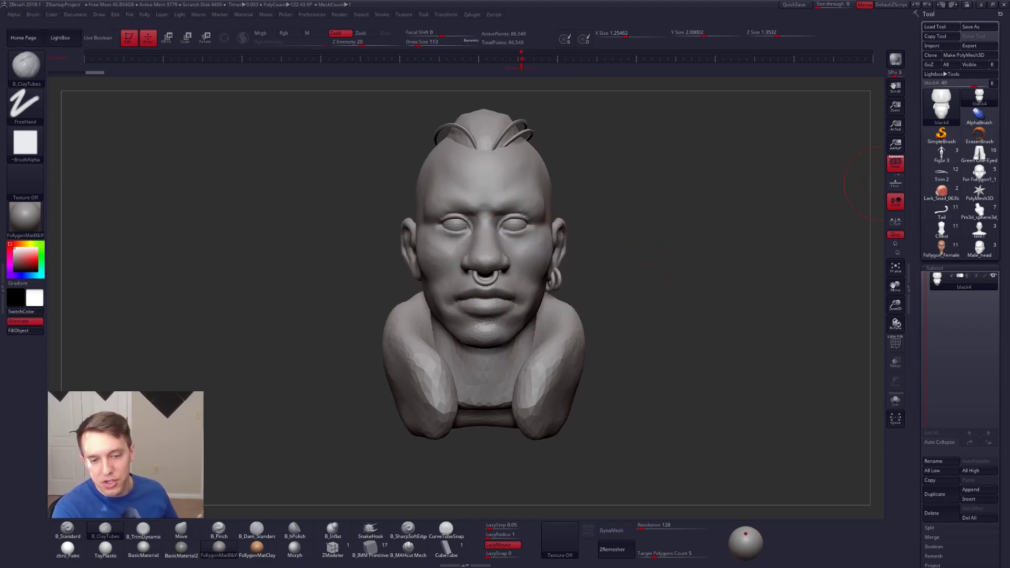
key(shift+f)
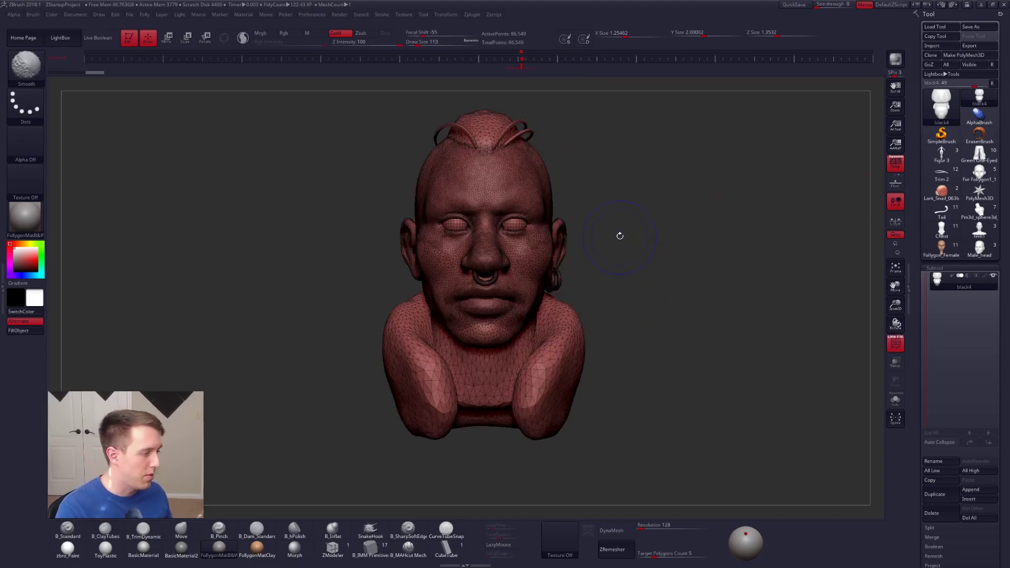
key(ctrl+shift+f)
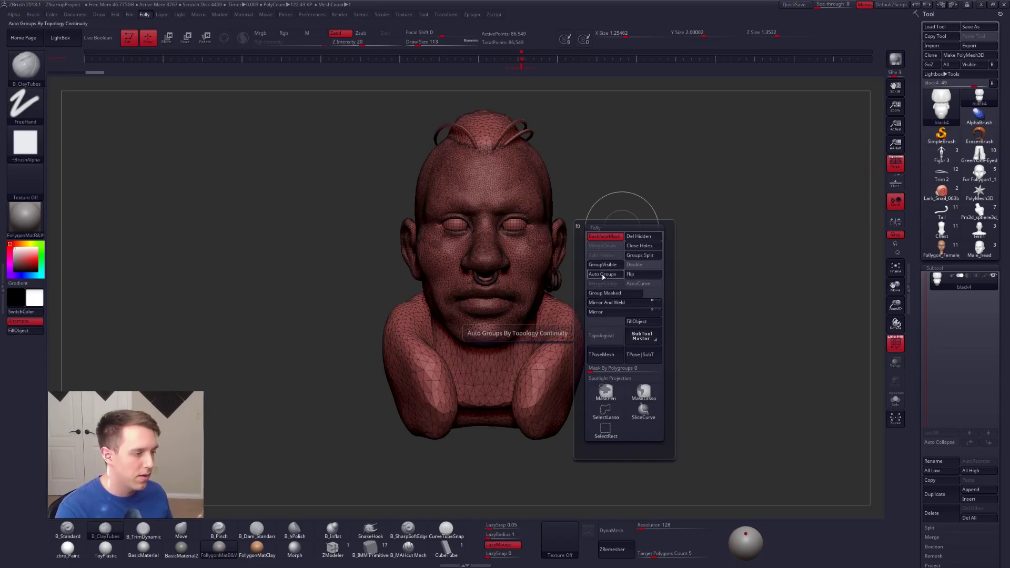
click(603, 274)
key(ctrl+shift+f)
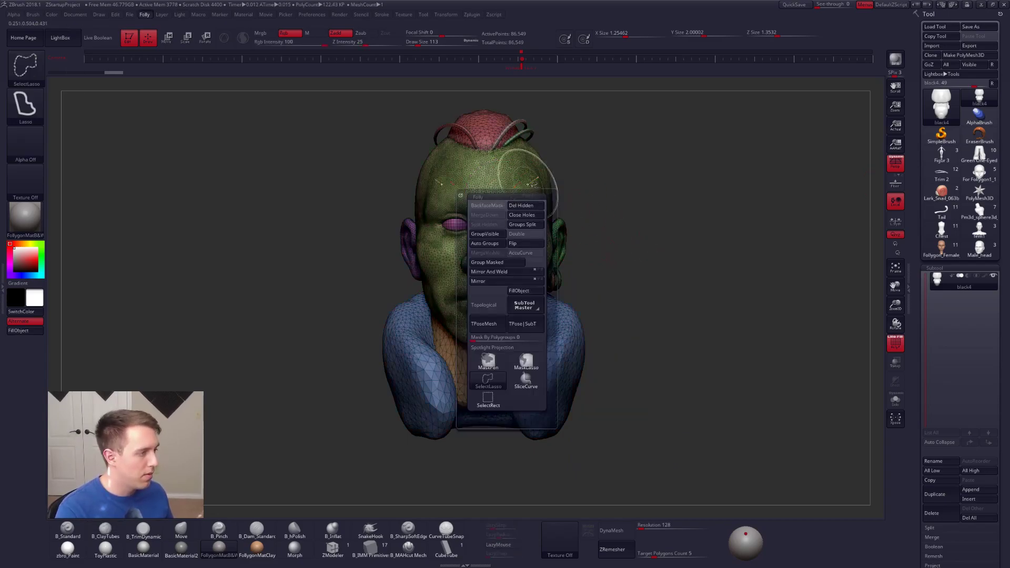
ctrl+shift+click(525, 175)
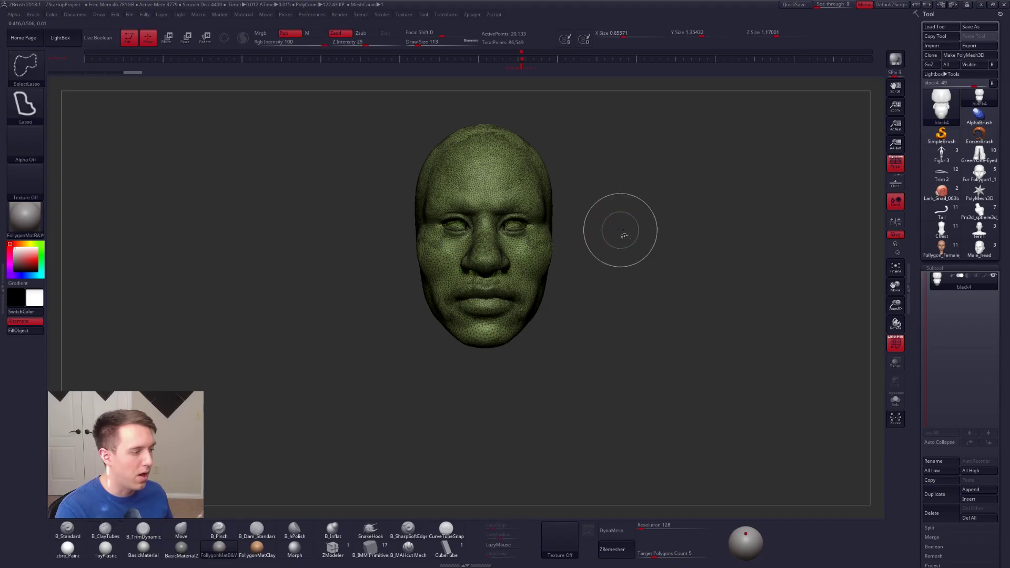
Step: Split the hidden parts from the face into a separate subtool, turn off the polyframe, and make the new subtool active
key(ctrl+shift+f)
click(612, 413)
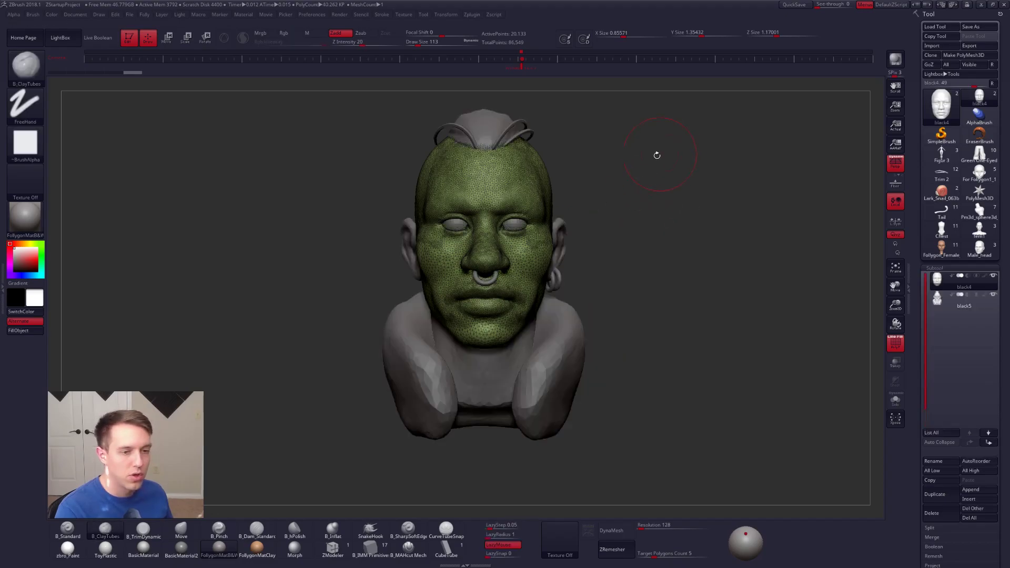
drag(587, 240, 606, 236)
key(shift+f)
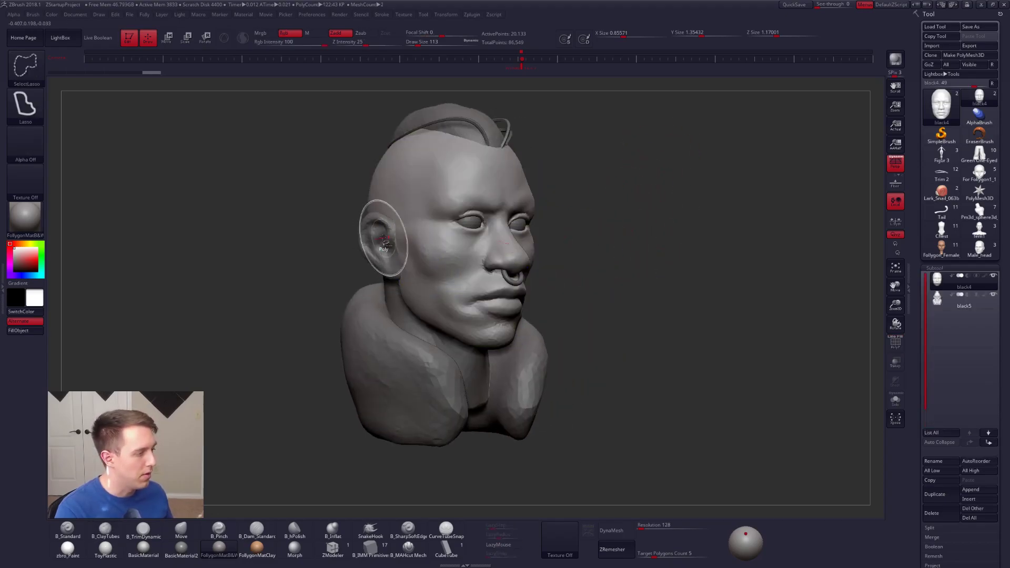
click(941, 299)
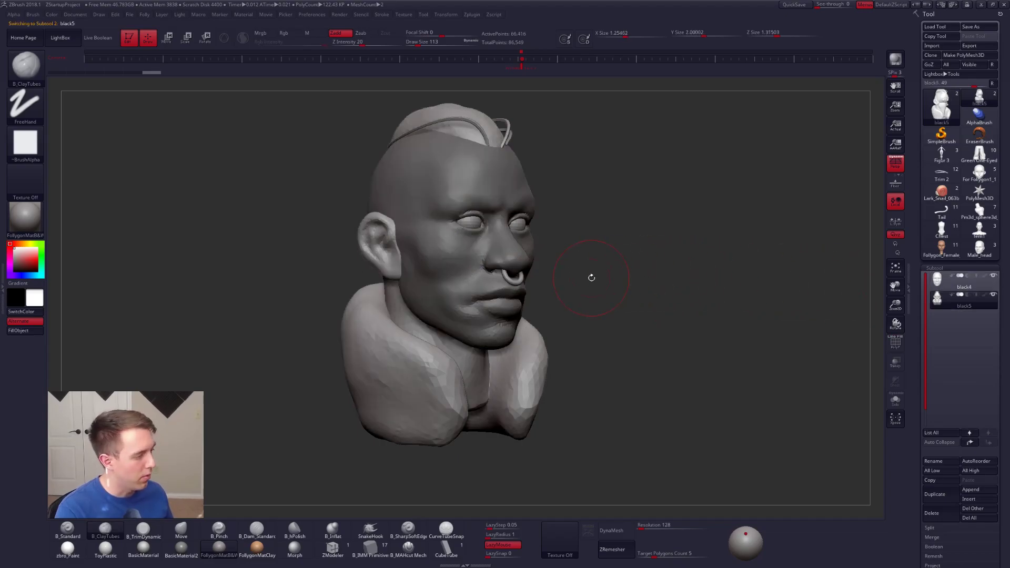
drag(562, 245, 535, 239)
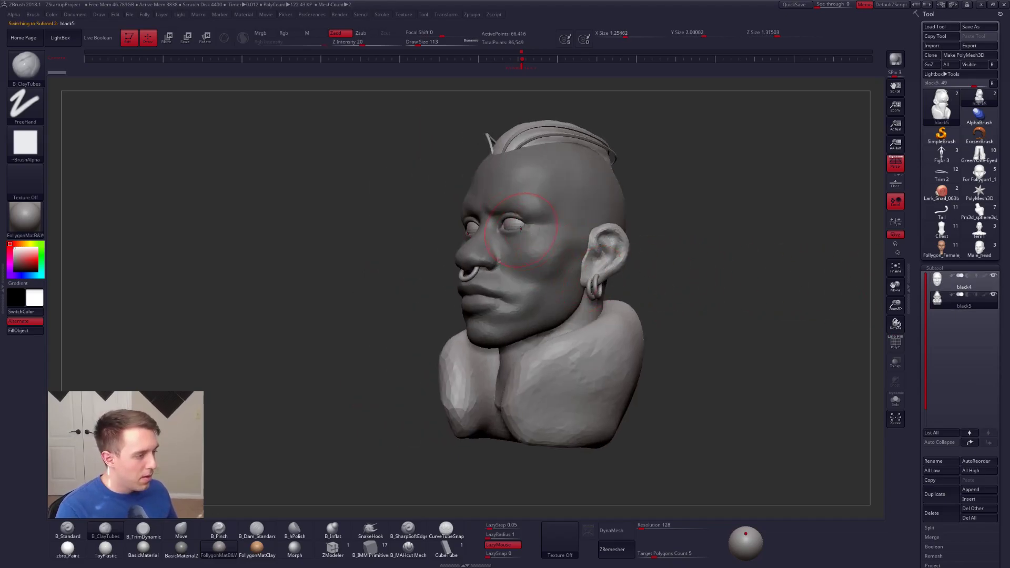
Step: Solo the black5 subtool, hide its skull-and-neck part, and display the polyframe
alt+right_drag(616, 240, 600, 181)
key(alt+s)
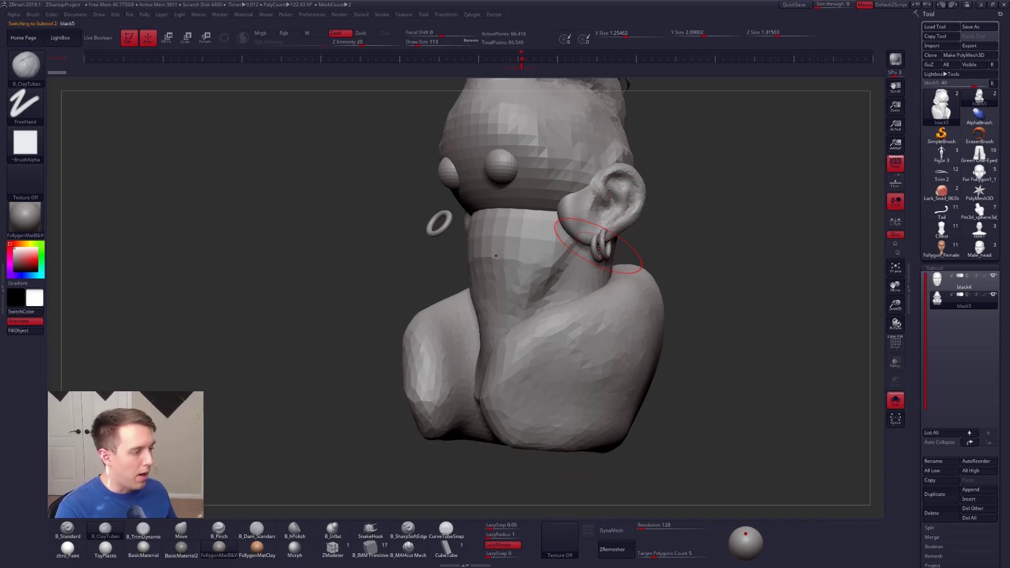
ctrl+shift+click(615, 210)
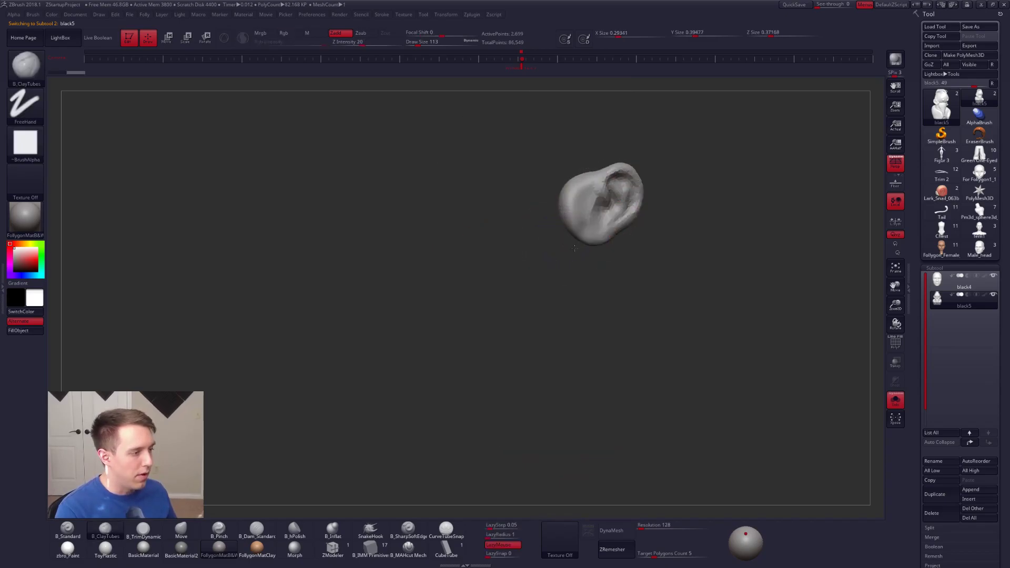
ctrl+shift+click(682, 265)
ctrl+shift+click(490, 248)
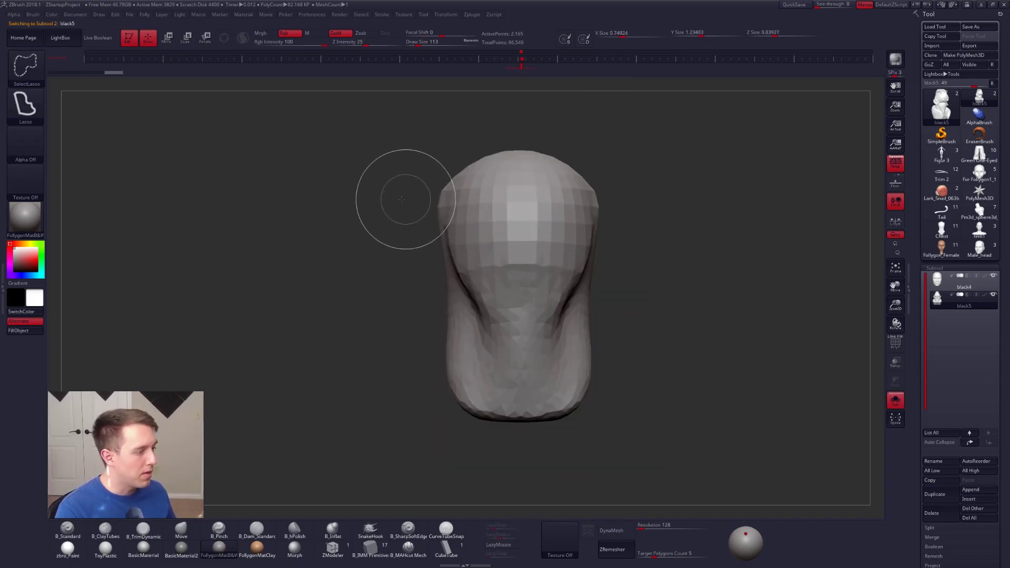
ctrl+shift+drag(378, 215, 359, 220)
key(shift+f)
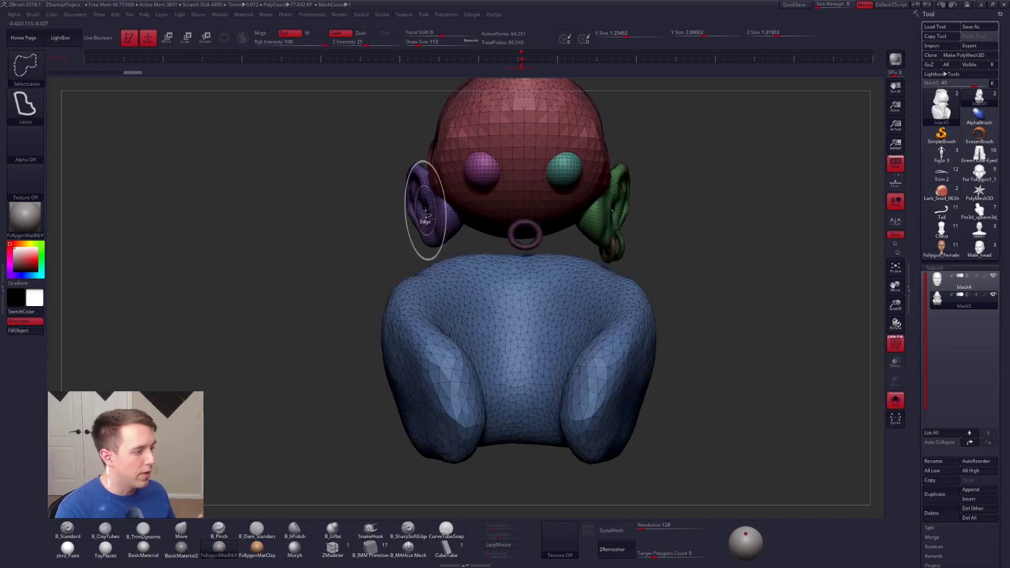
Step: Set the selection brush to SelectRect, isolate the ears with the neck, and split the hidden parts into a separate subtool
key(space)
click(381, 426)
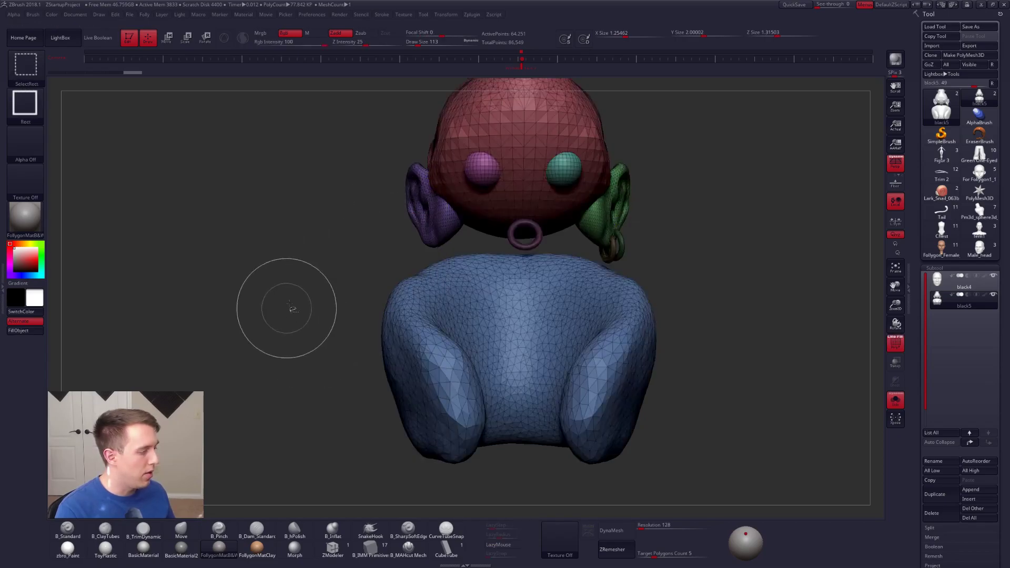
ctrl+shift+click(418, 216)
ctrl+shift+click(599, 233)
ctrl+right_drag(623, 239, 549, 250)
key(shift+f)
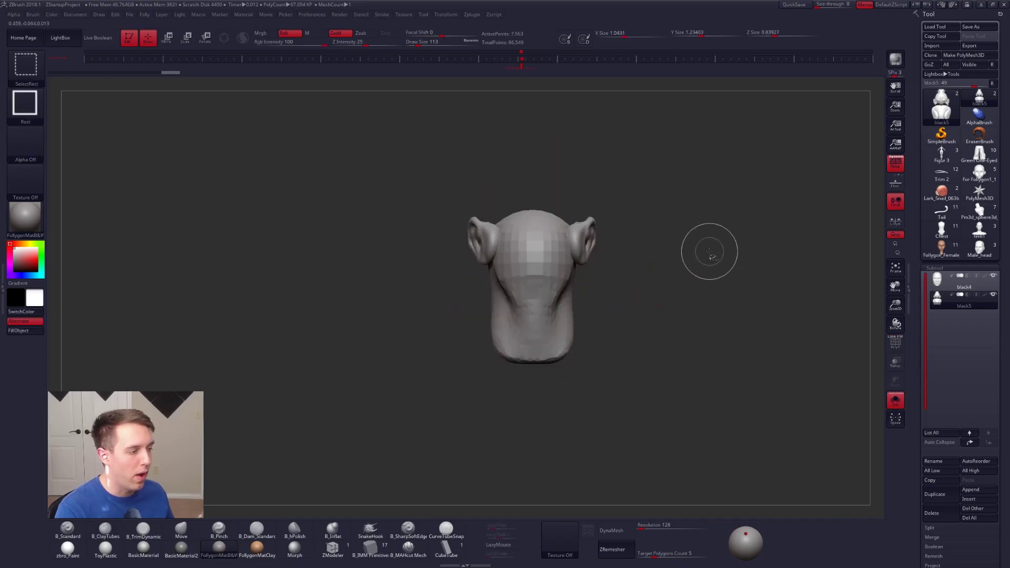
key(space)
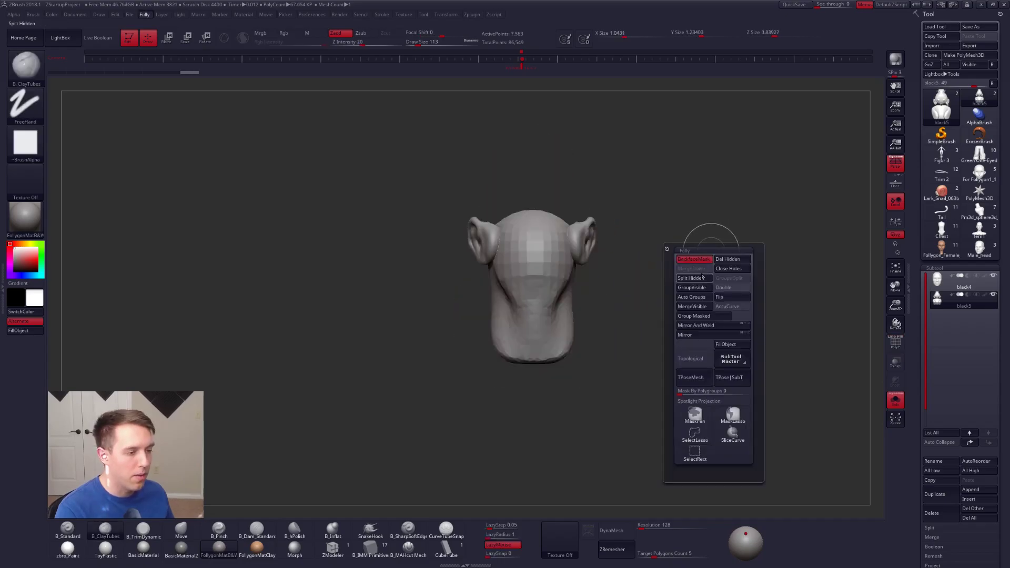
Step: Turn off Solo, hide the black6 subtool with the shoulders and hair, and make black5 active
click(943, 285)
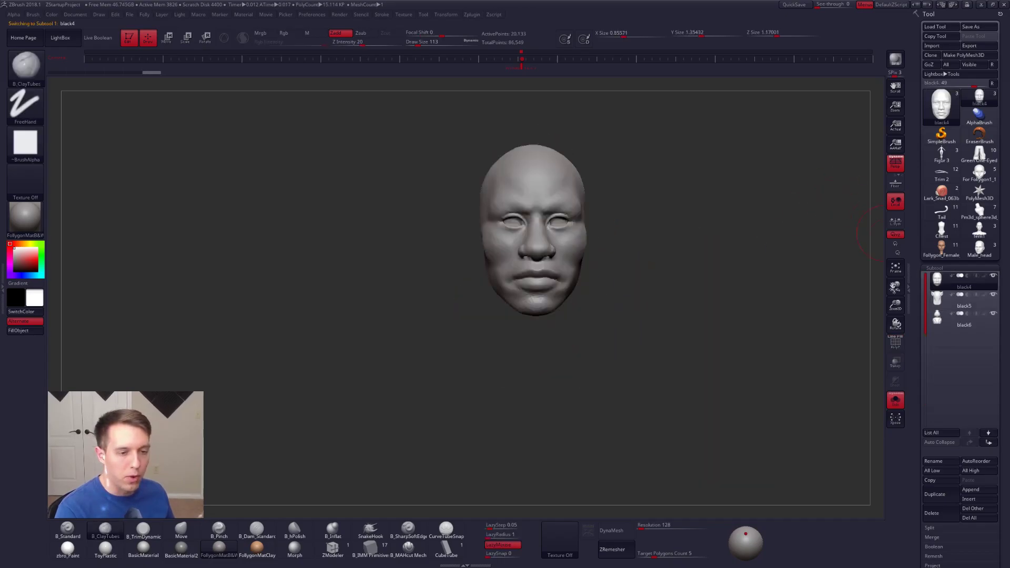
key(alt+s)
drag(654, 286, 625, 277)
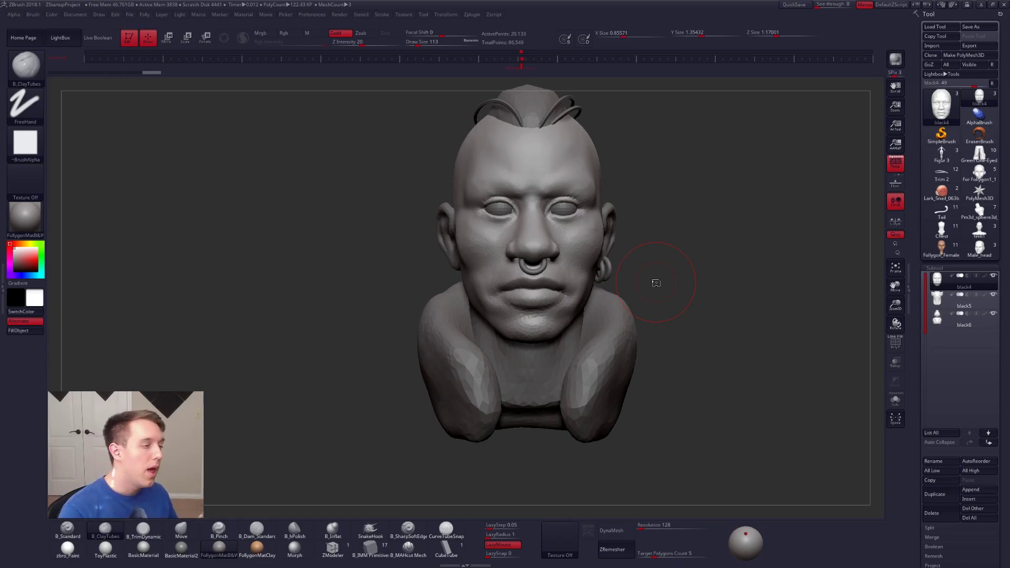
click(947, 321)
alt+drag(738, 343, 730, 372)
click(939, 303)
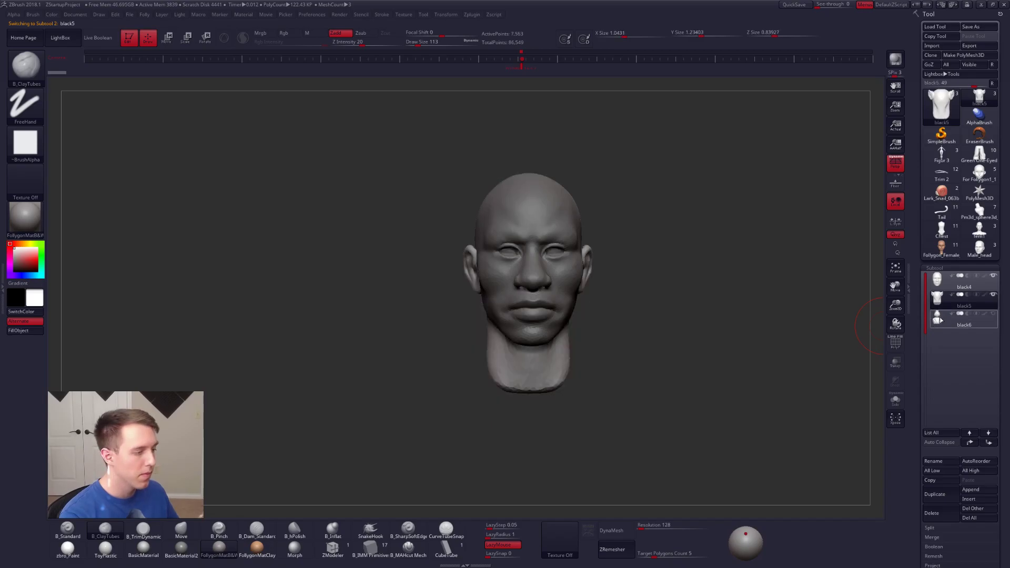
Step: Solo the black6 subtool with its polyframe displayed and hide both eyeballs
click(940, 320)
click(896, 400)
key(f)
key(shift+f)
ctrl+shift+click(560, 248)
ctrl+shift+click(554, 254)
ctrl+shift+click(460, 253)
ctrl+right_drag(495, 278, 629, 266)
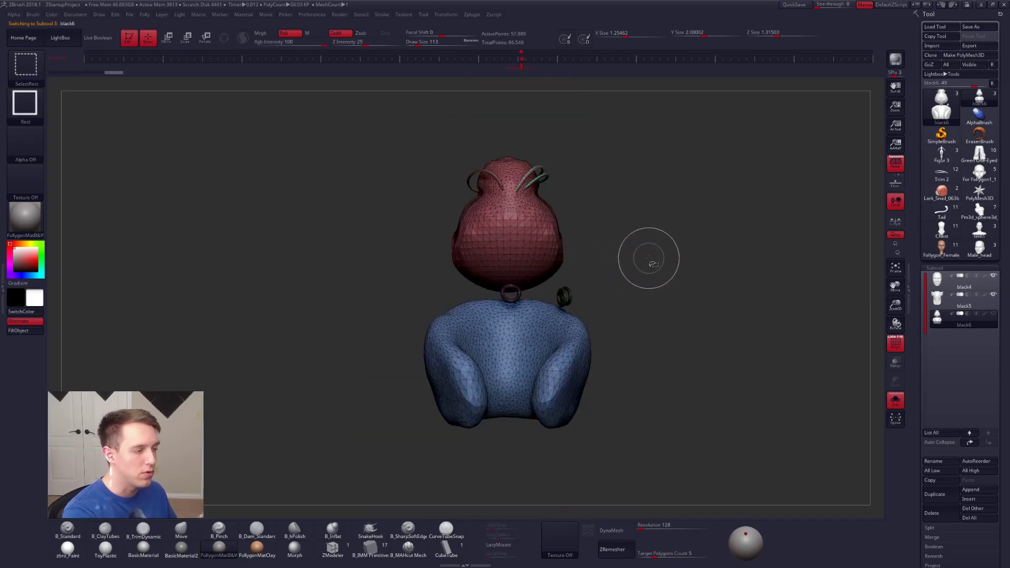
Step: Invert the visibility to isolate the eyeballs, split off the hidden parts, and display the eyes with the head without polyframe or Solo
ctrl+shift+drag(648, 257, 680, 231)
key(space)
click(652, 275)
click(948, 325)
key(shift+f)
click(895, 400)
alt+right_drag(613, 308, 619, 330)
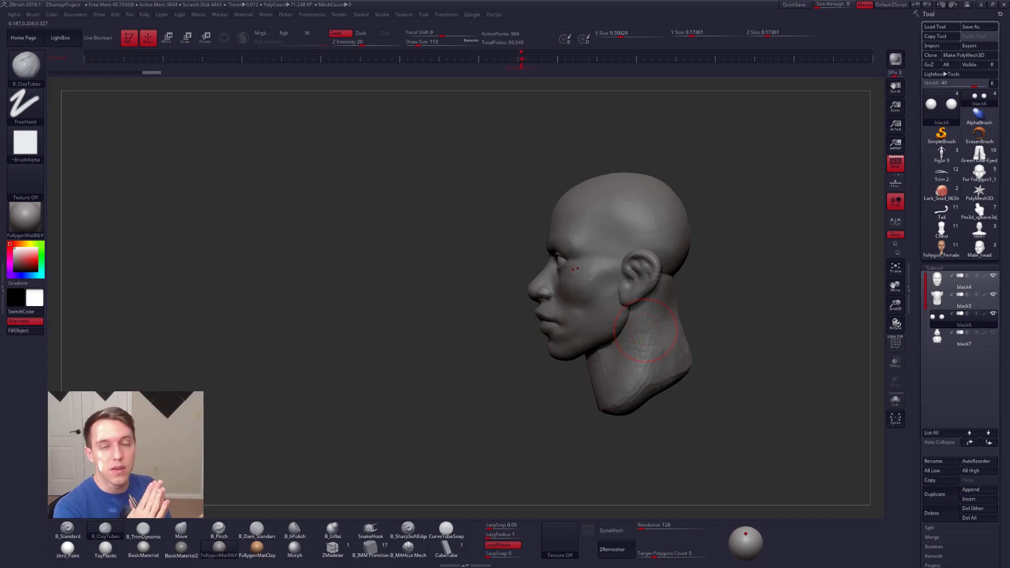
Step: Make the black4 face subtool active, set the draw size to 61, and view the head in a closer three-quarter view
click(941, 282)
ctrl+right_drag(585, 279, 602, 304)
key(space)
drag(598, 301, 592, 301)
alt+right_drag(601, 307, 611, 305)
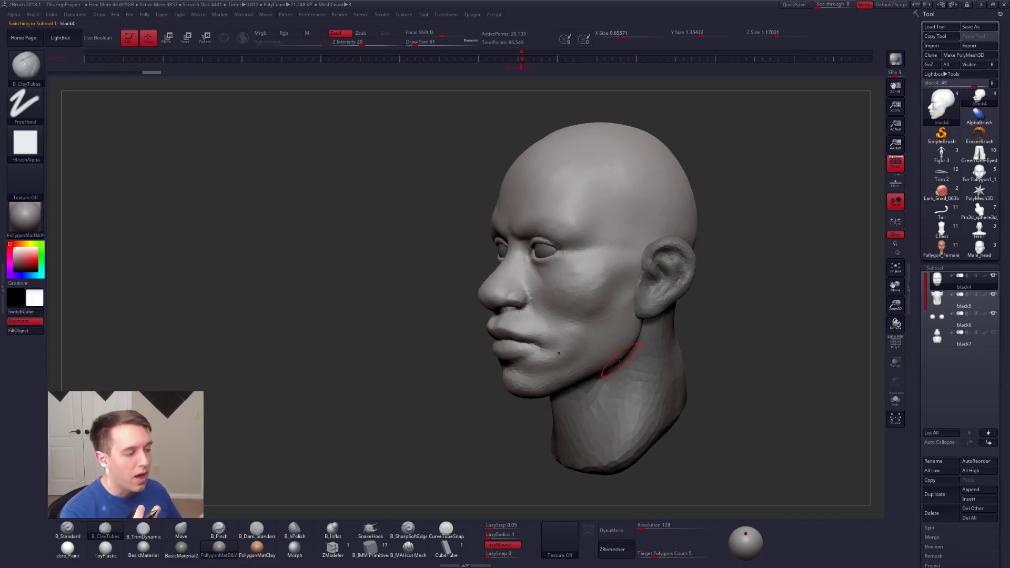
Step: Switch to the Male_head tool, position the bust in three-quarter view beside the work area, and snapshot it to the canvas
click(979, 248)
right_drag(726, 343, 616, 389)
alt+drag(700, 370, 431, 320)
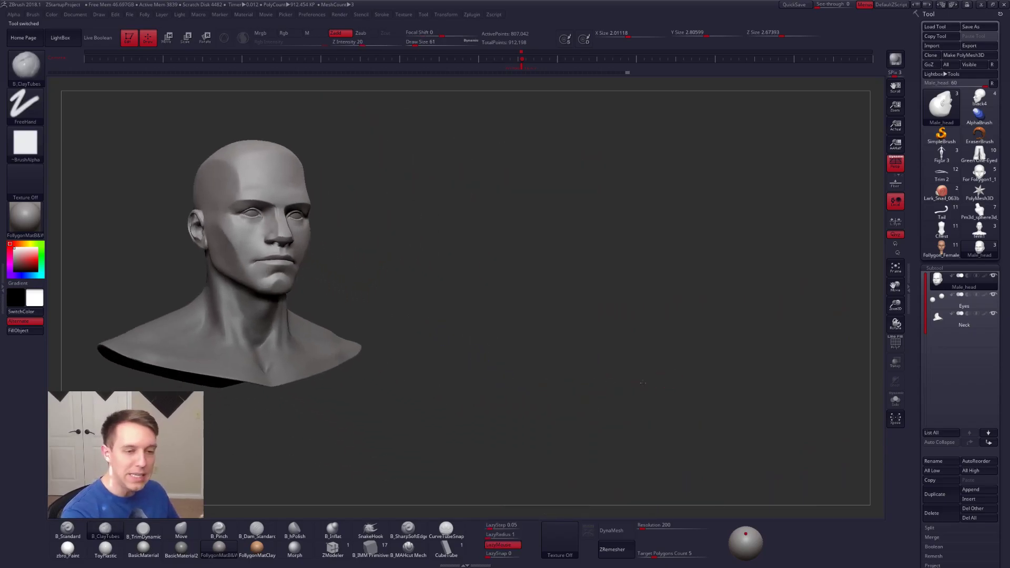
key(shift+s)
alt+drag(643, 383, 816, 380)
Step: Switch back to the black4 tool and place its head beside the male head snapshot in a matching three-quarter view
click(981, 101)
drag(615, 463, 523, 337)
alt+drag(523, 337, 676, 392)
alt+drag(619, 331, 653, 376)
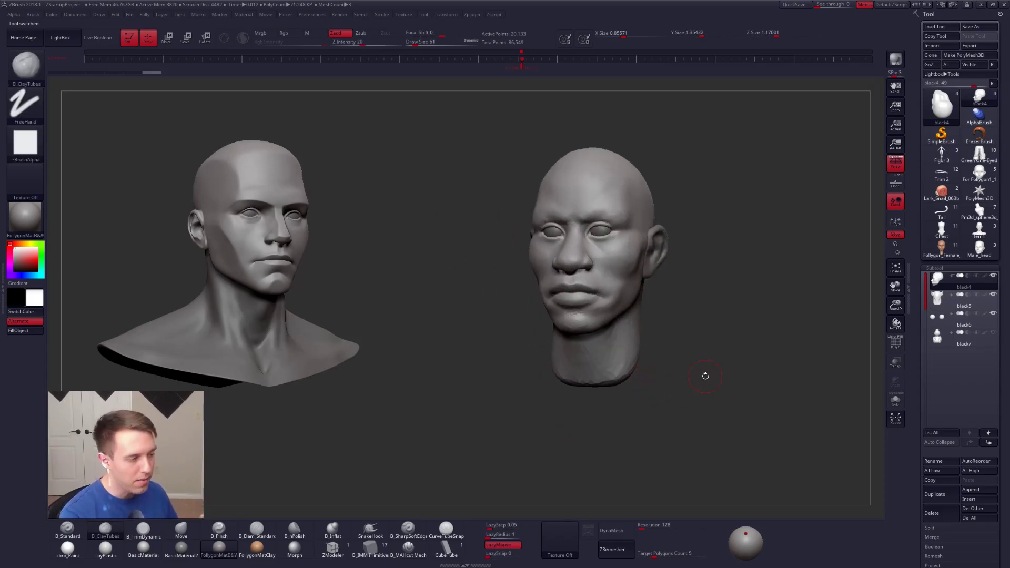
Step: Examine the head's facial forms and mesh density from the front and three-quarter view against the male head snapshot
alt+right_drag(600, 245, 620, 284)
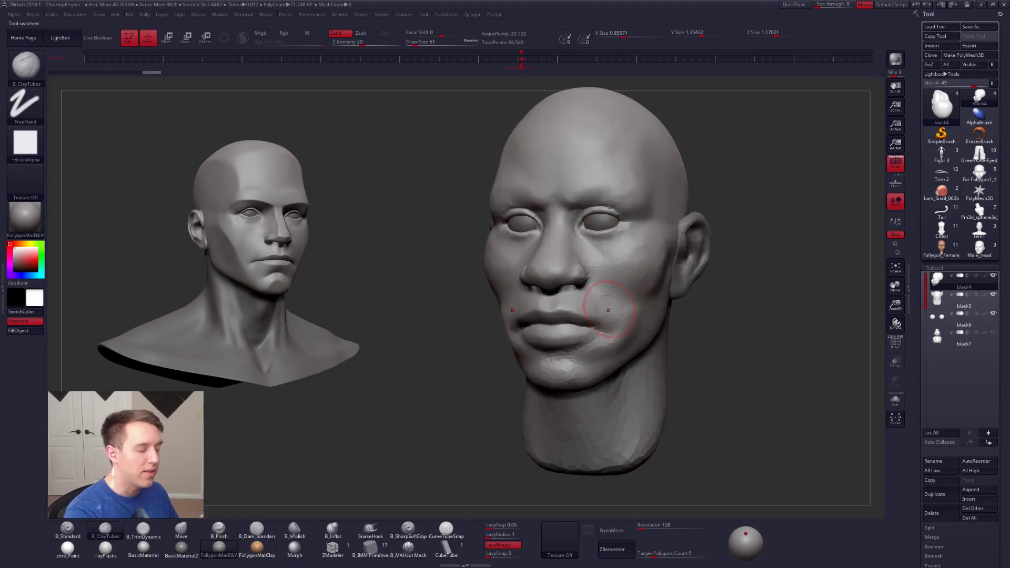
right_drag(616, 371, 614, 345)
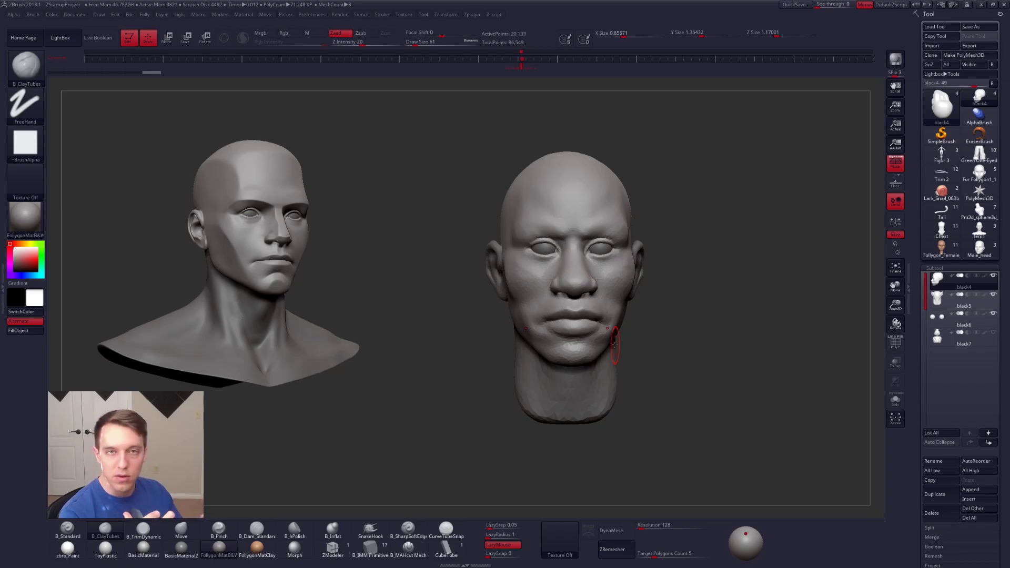
right_drag(614, 345, 590, 344)
key(shift+f)
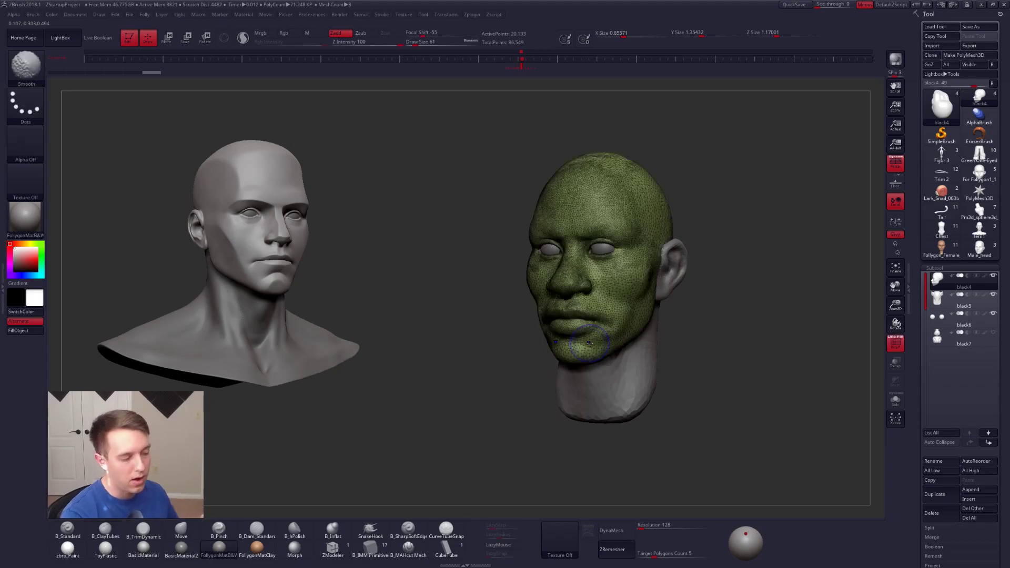
key(shift+f)
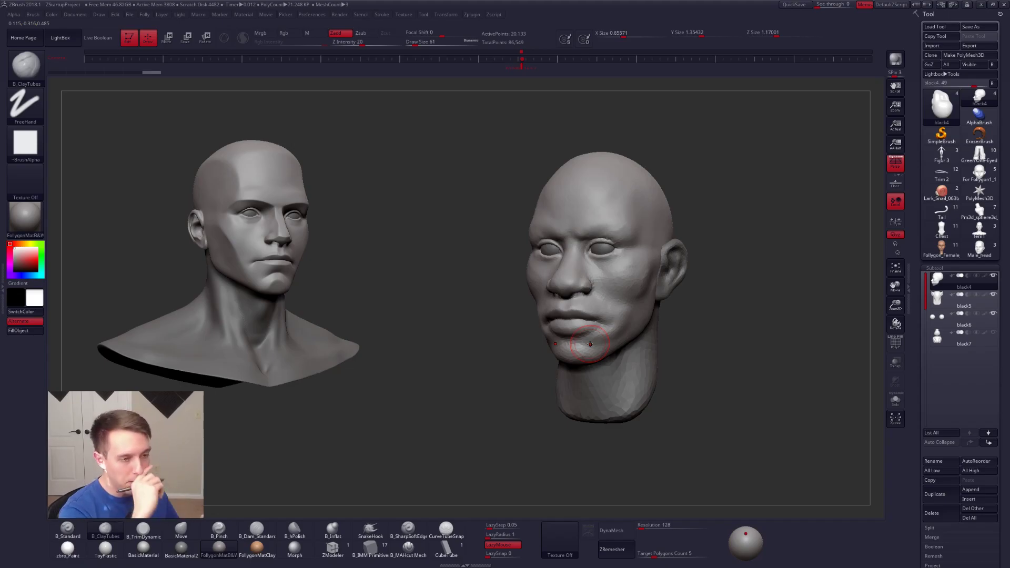
mouse_move(590, 344)
right_down()
mouse_move(605, 339)
mouse_move(618, 352)
mouse_move(636, 342)
mouse_move(645, 363)
mouse_move(585, 345)
mouse_move(582, 358)
right_up()
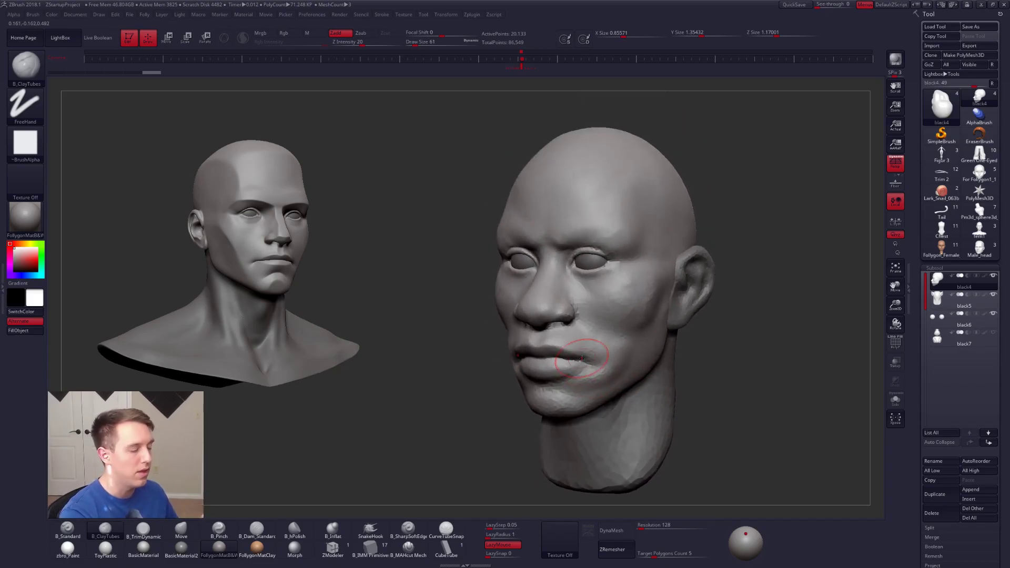
Step: Activate the Move brush and set its draw size to 239 for reshaping the head
mouse_move(497, 242)
ctrl+mouse_down()
mouse_move(499, 194)
mouse_move(608, 109)
mouse_move(649, 99)
ctrl+mouse_up()
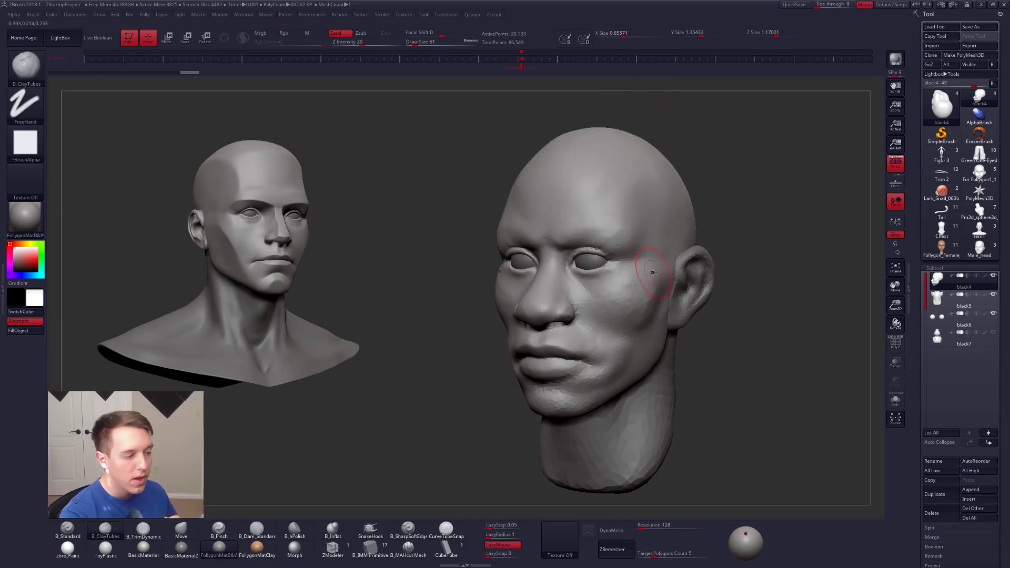
key(b)
key(m)
key(v)
key(space)
drag(528, 191, 536, 192)
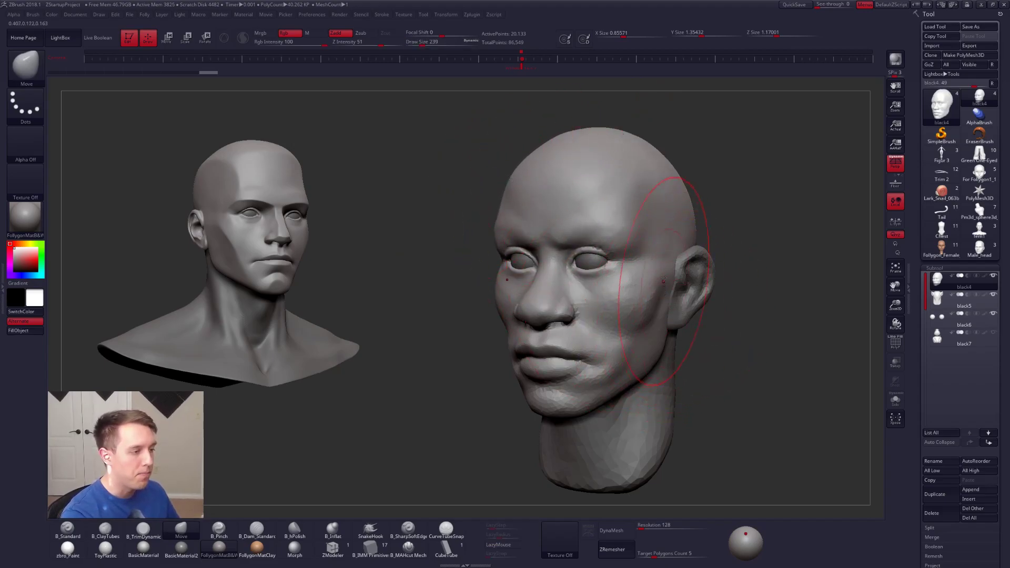
key(space)
Step: Compare the head with perspective off and on, viewing it from above and below
mouse_move(728, 205)
mouse_down()
mouse_move(643, 311)
mouse_move(661, 311)
mouse_move(659, 347)
mouse_move(773, 269)
mouse_up()
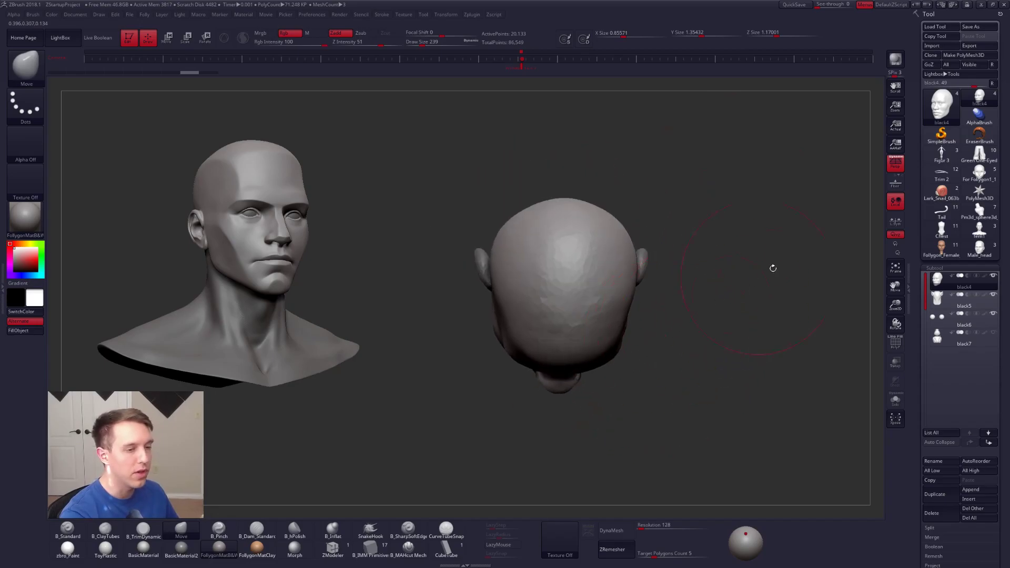
click(895, 166)
drag(636, 332, 653, 319)
right_drag(656, 320, 667, 368)
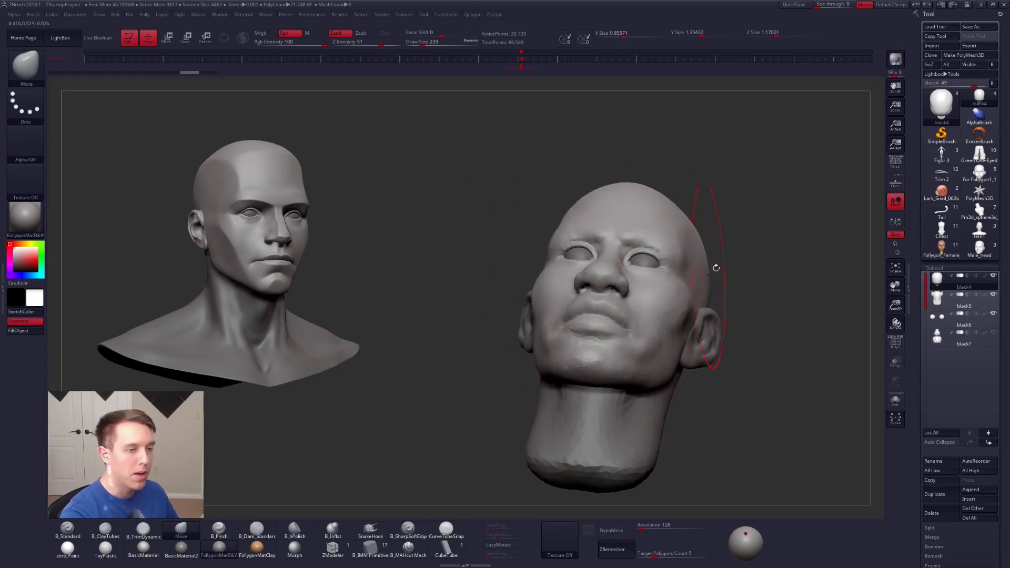
click(895, 163)
mouse_move(721, 346)
mouse_down()
mouse_move(731, 389)
mouse_move(593, 376)
mouse_move(570, 310)
mouse_move(640, 284)
mouse_move(641, 292)
mouse_up()
Step: Set the draw size to 61, turn off perspective, and view the head's profile up close
key(space)
click(640, 292)
alt+right_drag(637, 314, 606, 355)
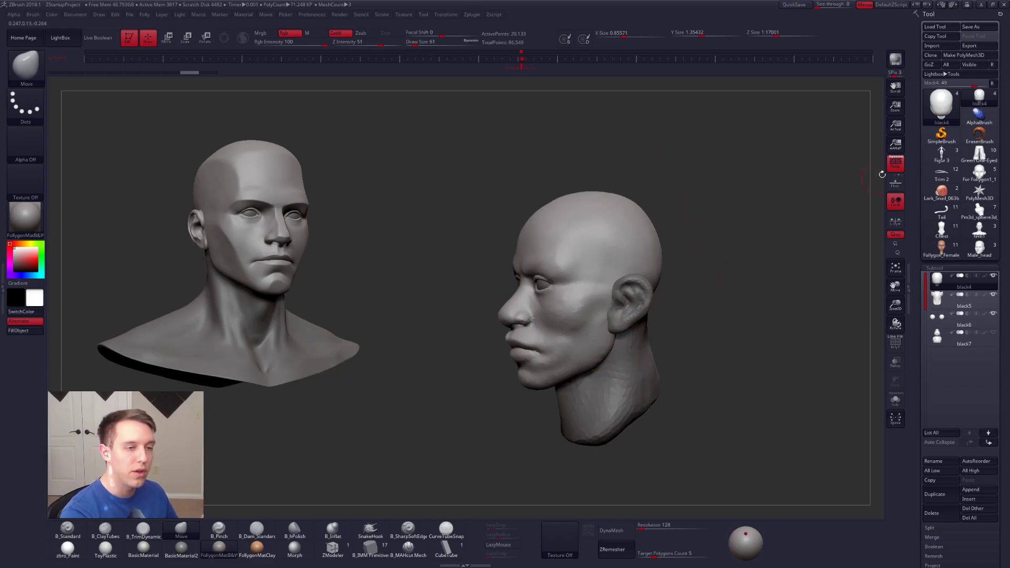
drag(794, 293, 703, 337)
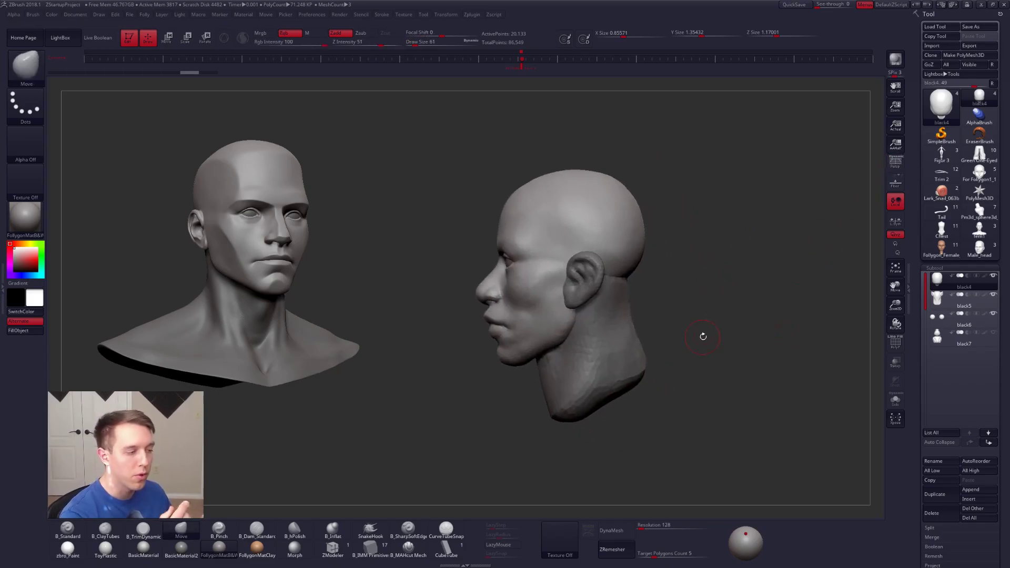
alt+right_drag(552, 301, 607, 352)
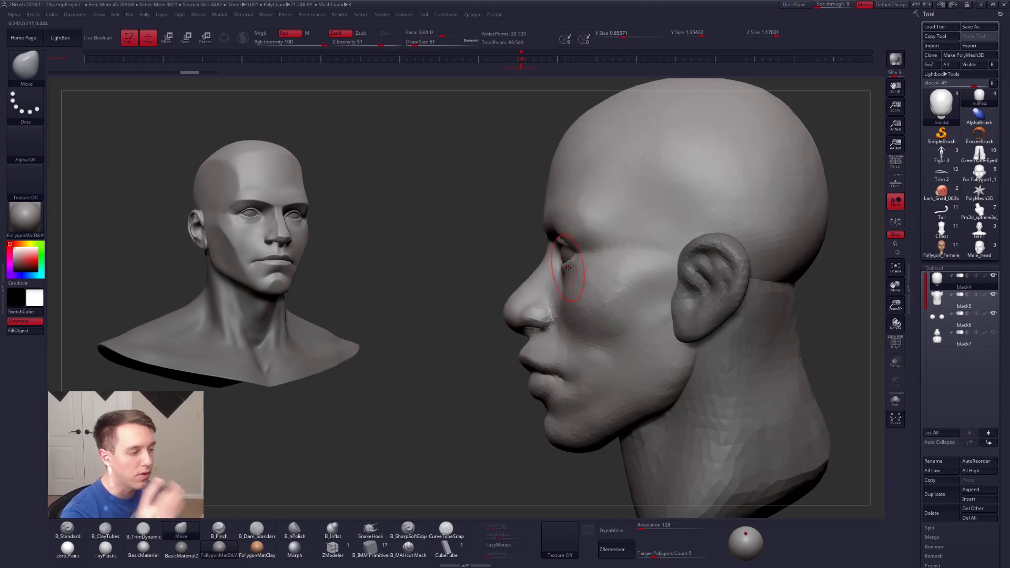
Step: Isolate the black4 face subtool with Solo and zoom in on the eye area in profile
key(space)
drag(565, 269, 570, 269)
key(alt+s)
key(space)
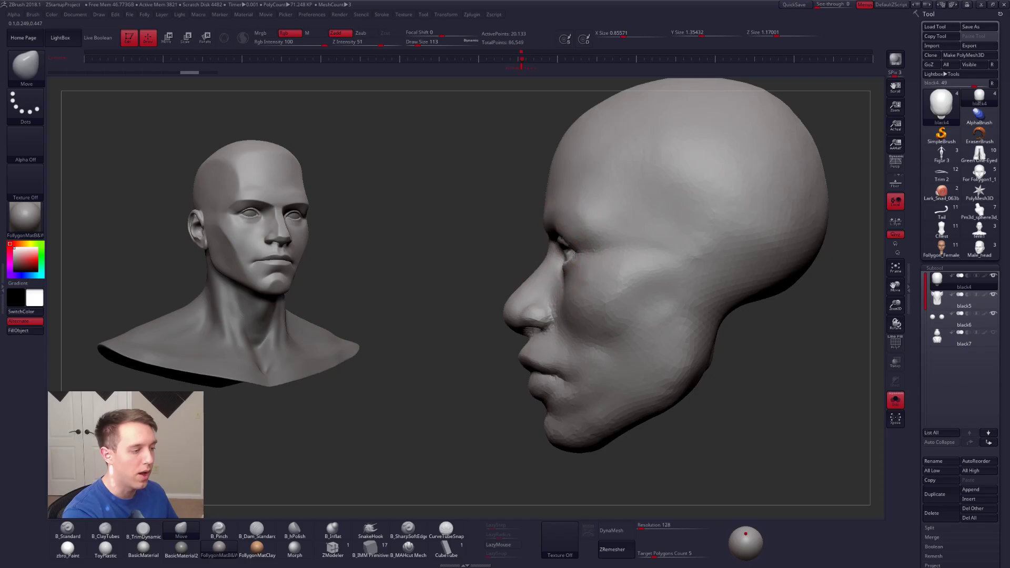
key(alt+s)
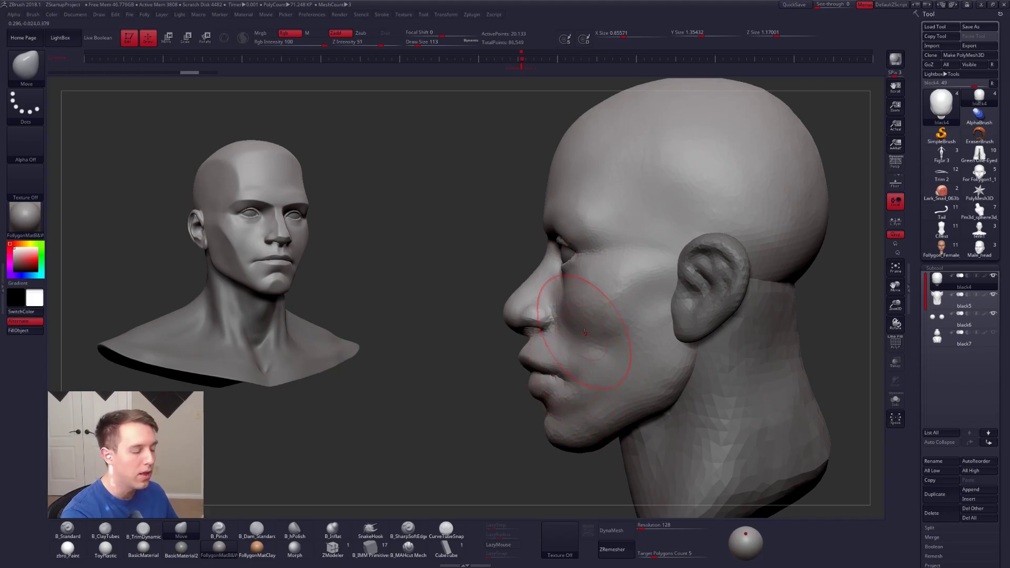
key(alt+s)
alt+right_drag(569, 273, 583, 226)
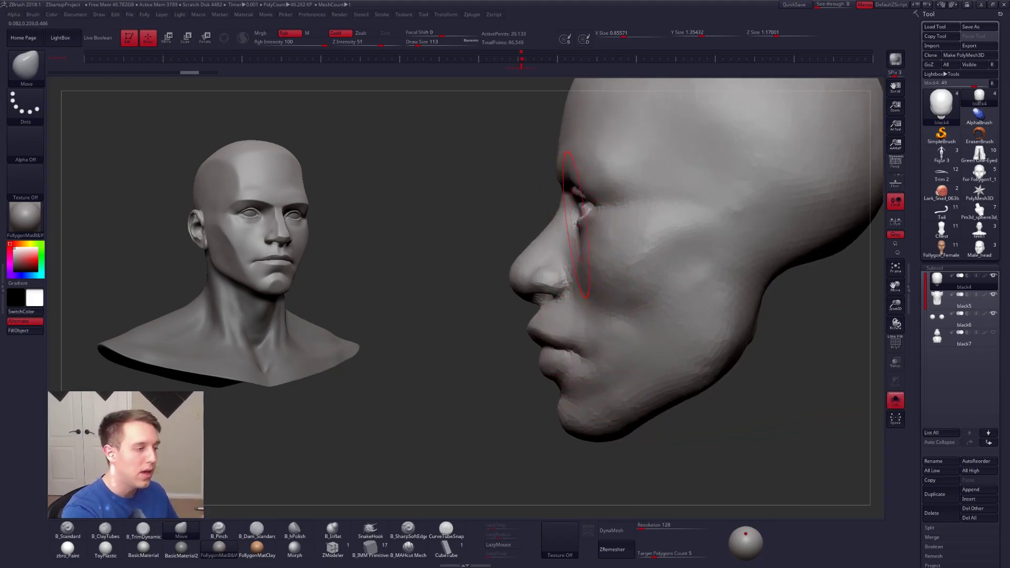
Step: Try masking around the eye and moving the lower eyelid back in profile, and undo the change
key(ctrl)
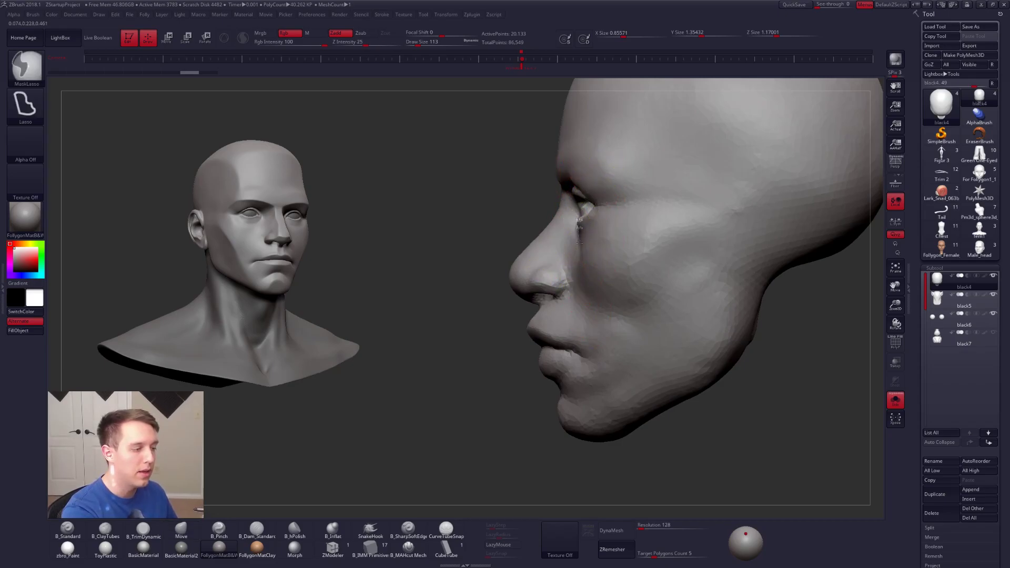
mouse_move(587, 319)
ctrl+mouse_down()
mouse_move(605, 371)
mouse_move(592, 426)
mouse_move(350, 509)
ctrl+mouse_up()
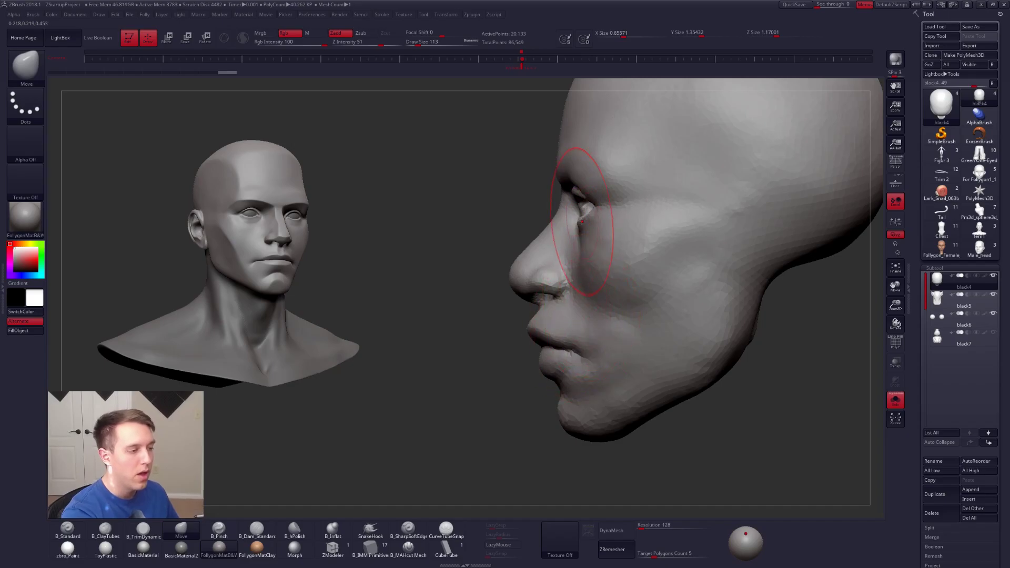
mouse_move(595, 226)
mouse_down()
mouse_move(573, 429)
mouse_move(524, 465)
mouse_move(594, 462)
mouse_up()
key(ctrl+z)
key(ctrl+z)
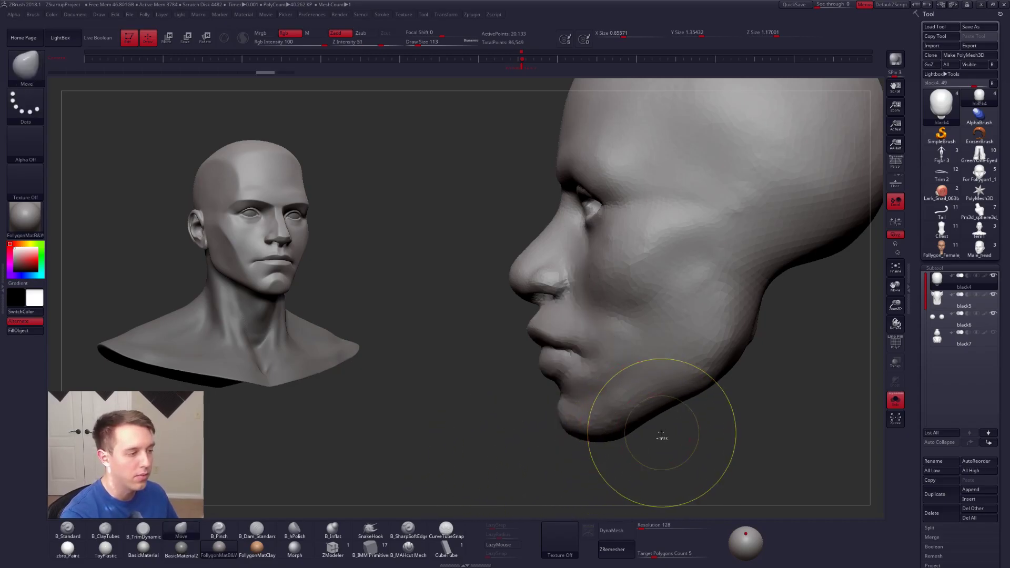
key(ctrl+z)
Step: Turn off Solo, set the Move brush's draw size to 74, and view the whole head from the front
mouse_move(675, 430)
mouse_down()
mouse_move(682, 411)
mouse_move(708, 408)
mouse_move(683, 407)
mouse_up()
key(s)
click(589, 363)
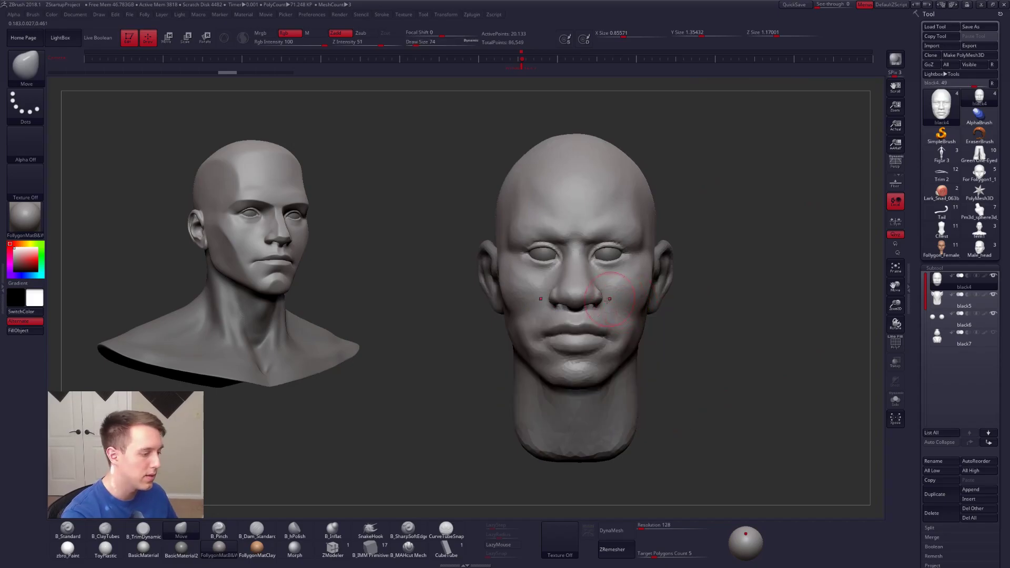
drag(499, 337, 584, 335)
mouse_move(584, 334)
right_down()
mouse_move(603, 337)
mouse_move(615, 367)
mouse_move(619, 351)
mouse_move(645, 351)
mouse_move(568, 340)
right_up()
Step: Adjust the area beside the nose with the Move brush, and switch to ClayTubes at draw size 67 in three-quarter view
key(space)
drag(609, 304, 603, 299)
key(space)
key(2)
right_drag(589, 308, 575, 326)
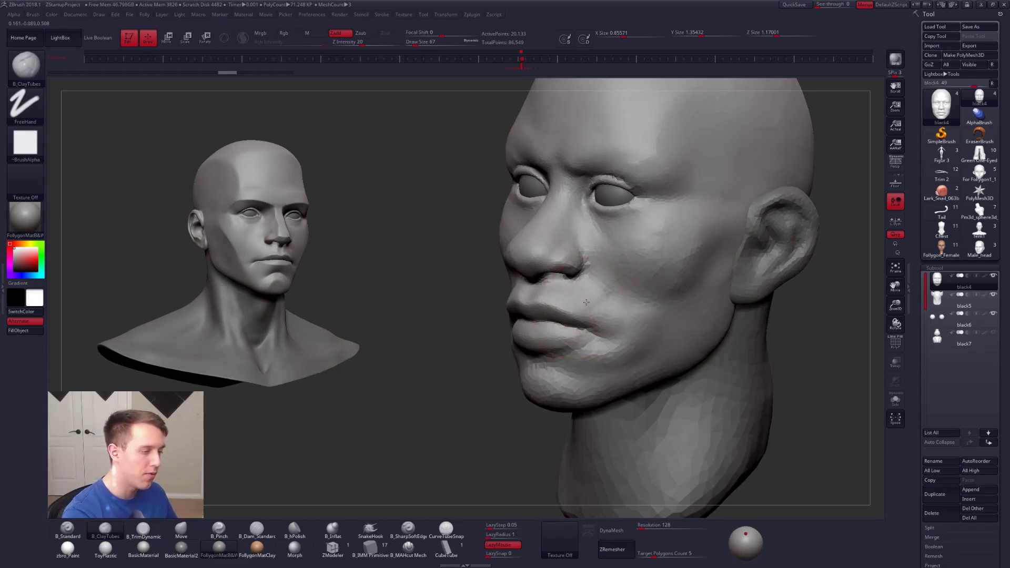
Step: View the whole head in three-quarter view and turn perspective on
key(ctrl)
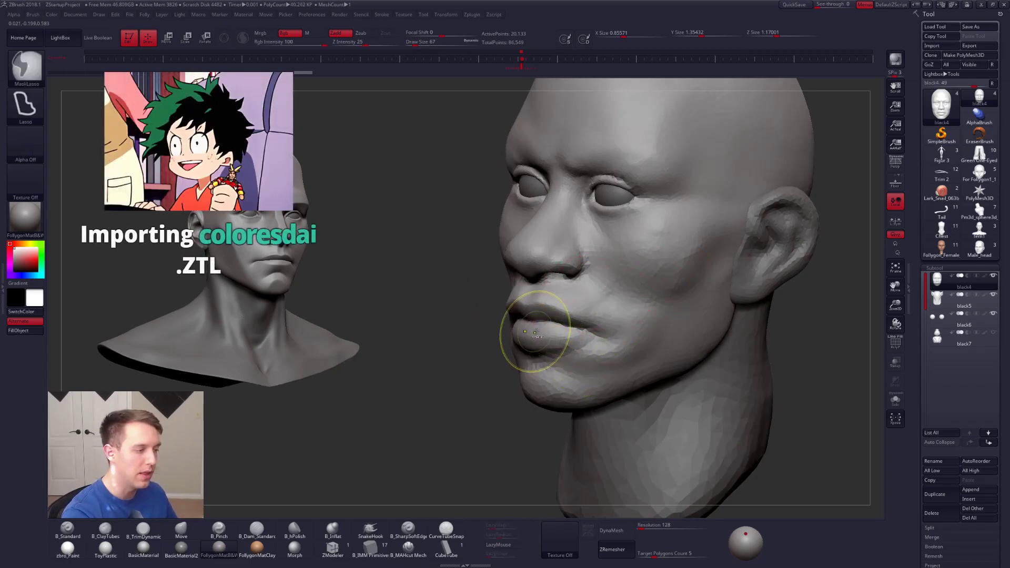
mouse_move(638, 351)
ctrl+right_down()
mouse_move(664, 374)
mouse_move(630, 344)
ctrl+right_up()
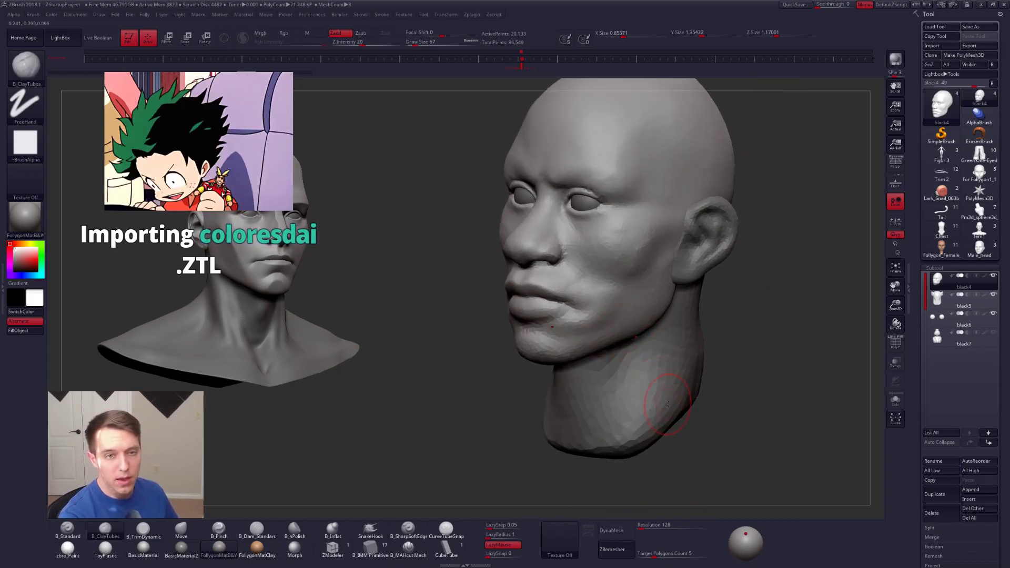
mouse_move(667, 404)
right_down()
mouse_move(614, 306)
mouse_move(628, 349)
mouse_move(565, 332)
mouse_move(596, 336)
right_up()
key(p)
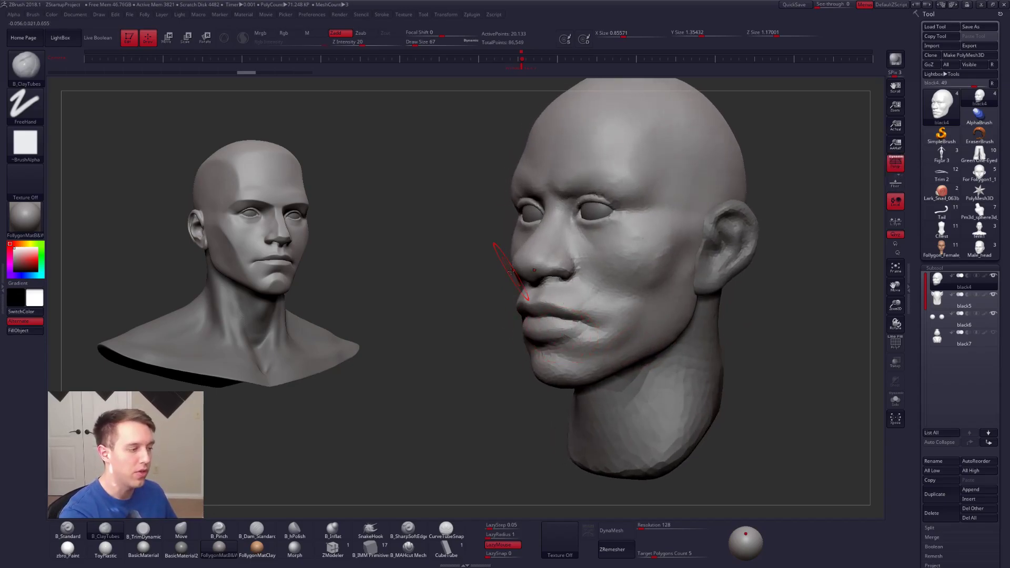
Step: Undo the last stroke and build up the chin and the area around the mouth corner with ClayTubes
key(ctrl)
mouse_move(517, 284)
ctrl+mouse_down()
mouse_move(526, 338)
mouse_move(514, 426)
ctrl+mouse_up()
key(ctrl+z)
key(l)
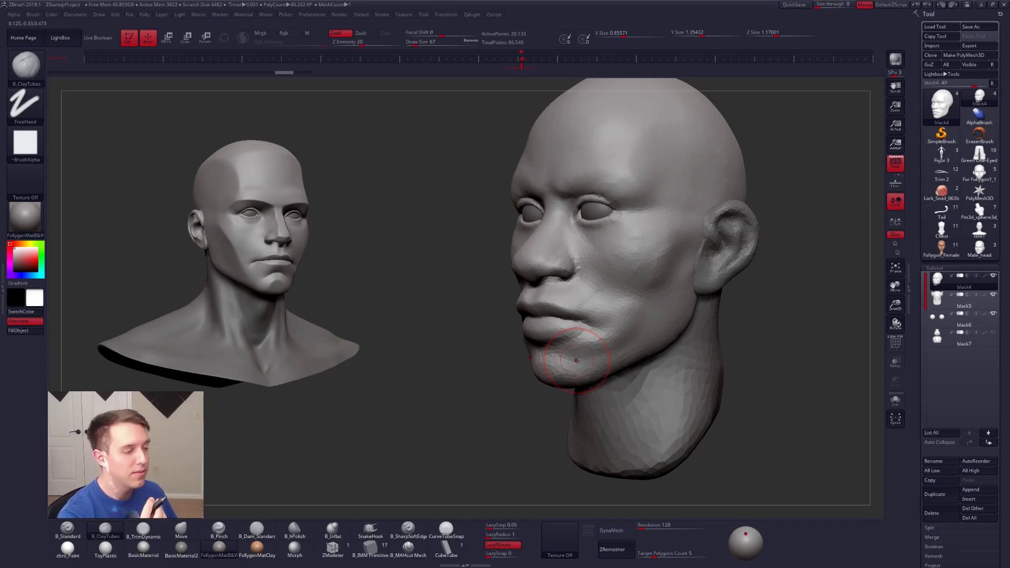
right_drag(573, 352, 650, 344)
alt+right_drag(566, 316, 576, 338)
Step: Adjust the nose base and the mouth from the front with the Move brush at draw size 121
key(space)
drag(577, 344, 585, 343)
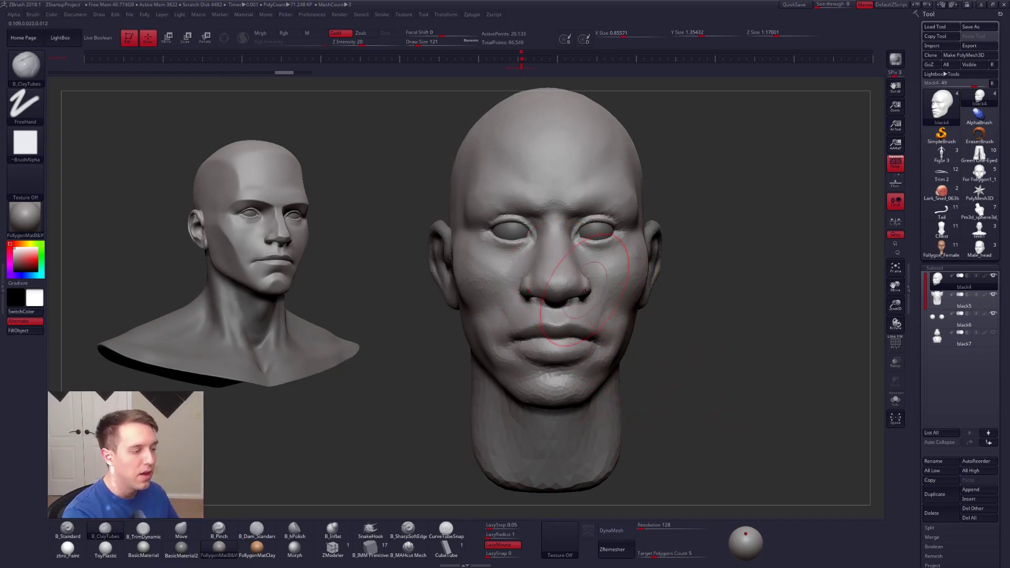
key(b)
key(m)
key(v)
drag(572, 293, 572, 307)
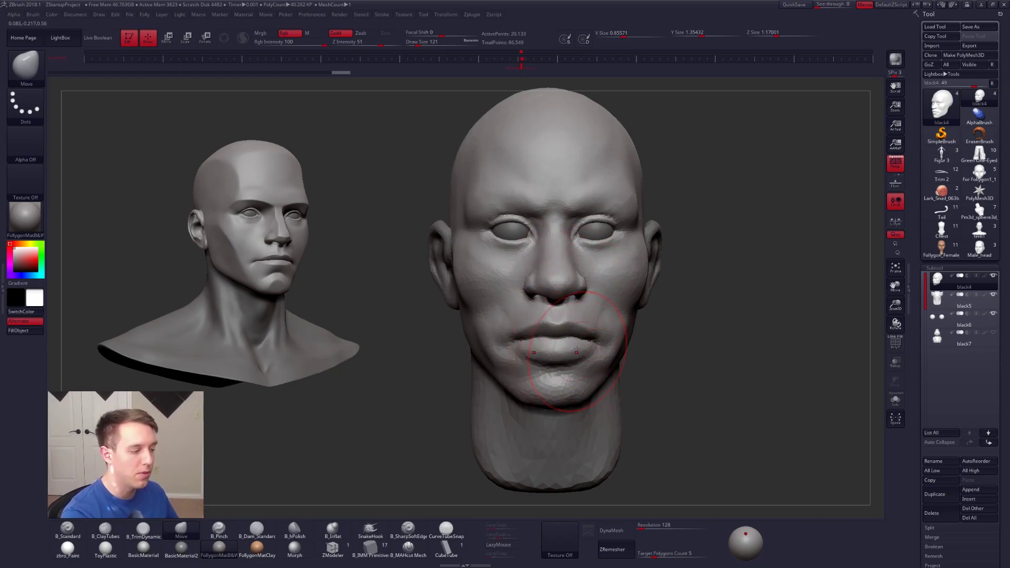
drag(576, 351, 598, 339)
drag(668, 340, 585, 342)
Step: Build up the cheek beside the nose and mouth with ClayTubes at draw size 104
key(space)
key(b)
key(c)
key(t)
drag(594, 297, 600, 310)
key(space)
drag(594, 300, 642, 319)
Step: Check the head's wireframe in profile, and smooth and refine the cheek behind the mouth corner
drag(771, 292, 658, 289)
key(shift+f)
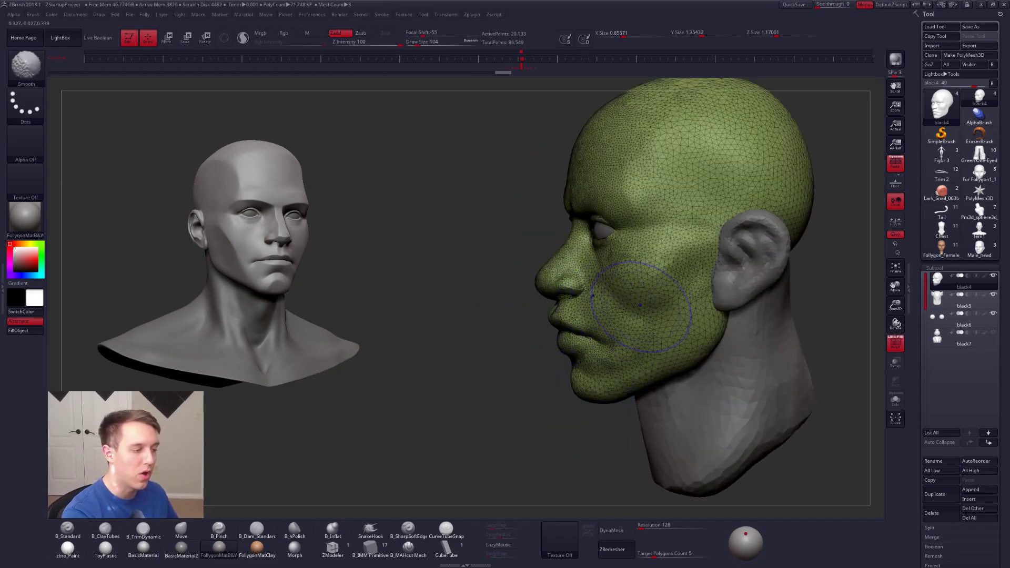
key(shift+f)
drag(610, 326, 624, 320)
mouse_move(611, 319)
right_down()
mouse_move(642, 310)
mouse_move(604, 308)
right_up()
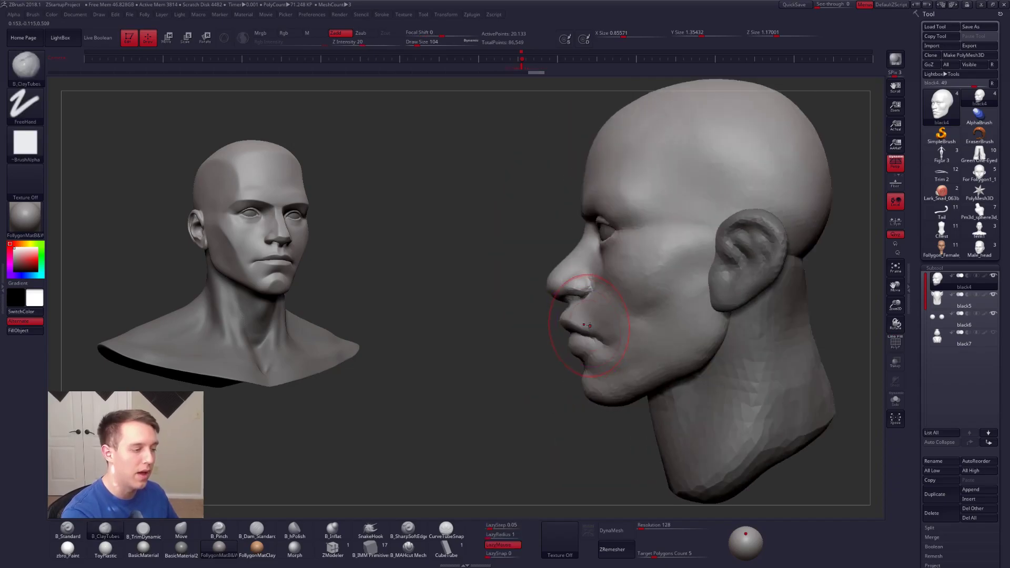
Step: Reshape the chin and the mouth area in profile with the Move brush
key(b)
key(m)
key(v)
drag(577, 366, 571, 375)
key(space)
drag(604, 323, 607, 296)
Step: Fill in the forms between the nose, cheek and mouth corner with ClayTubes at draw size 68
key(b)
key(c)
key(t)
right_drag(585, 240, 615, 282)
right_drag(634, 342, 596, 340)
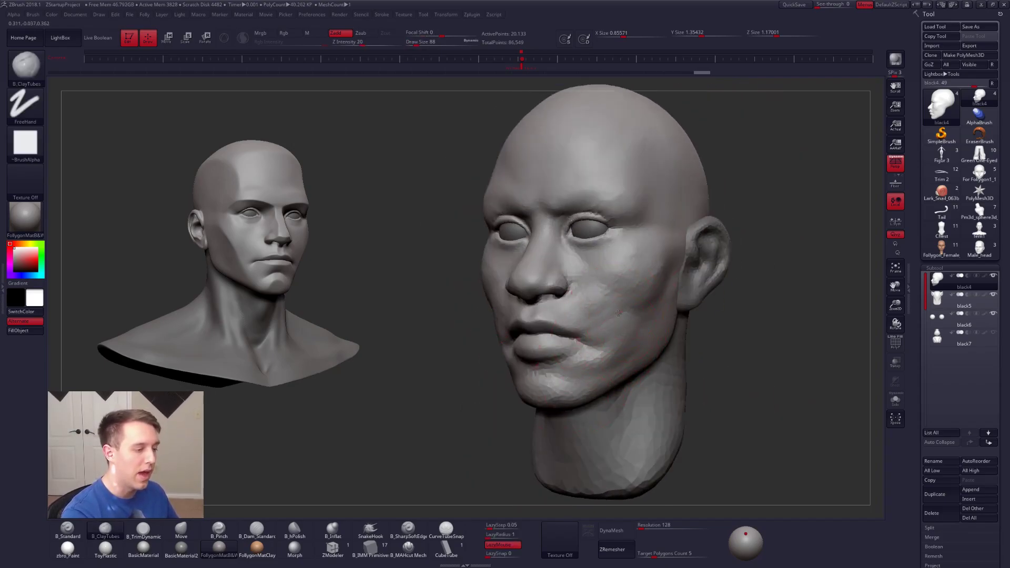
shift+right_drag(636, 291, 683, 302)
right_click(619, 353)
mouse_move(619, 353)
right_down()
mouse_move(585, 350)
mouse_move(683, 351)
right_up()
Step: Reposition the lips and mouth corner with the Move brush
key(b)
key(m)
key(v)
mouse_move(652, 368)
mouse_down()
mouse_move(642, 354)
mouse_move(653, 333)
mouse_up()
key(space)
alt+right_drag(652, 324, 657, 341)
Step: Mask the lower lip and chin, invert the mask, and adjust the unmasked lower lip in profile
mouse_move(601, 350)
ctrl+mouse_down()
mouse_move(682, 434)
mouse_move(676, 402)
ctrl+mouse_up()
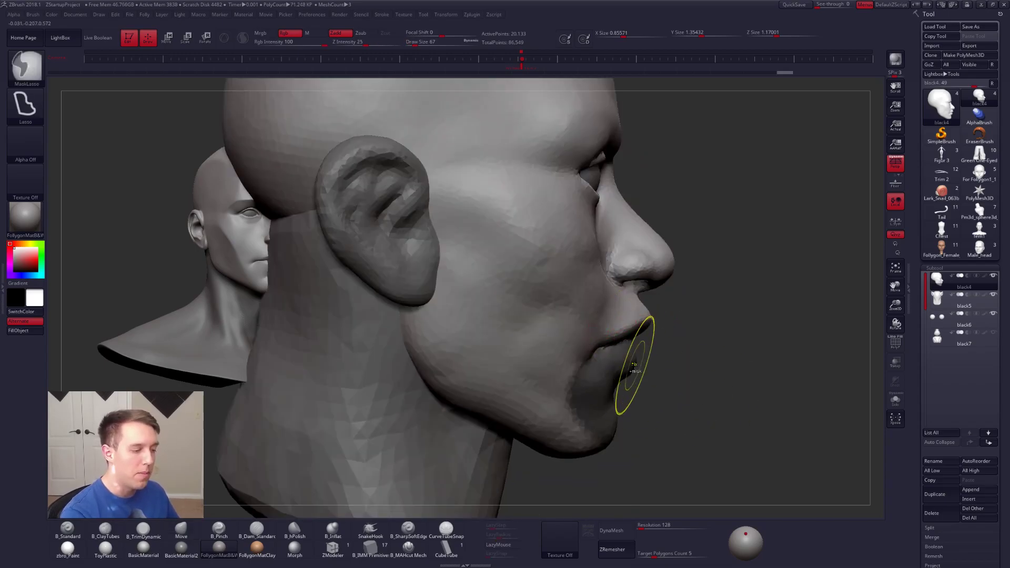
ctrl+click(645, 365)
key(space)
drag(628, 367, 641, 351)
key(space)
right_drag(789, 363, 678, 363)
Step: Sharpen the edges of the unmasked lower lip with the Pinch brush at draw size 33
key(5)
key(space)
drag(685, 362, 681, 362)
mouse_move(763, 360)
right_down()
mouse_move(716, 356)
mouse_move(794, 358)
right_up()
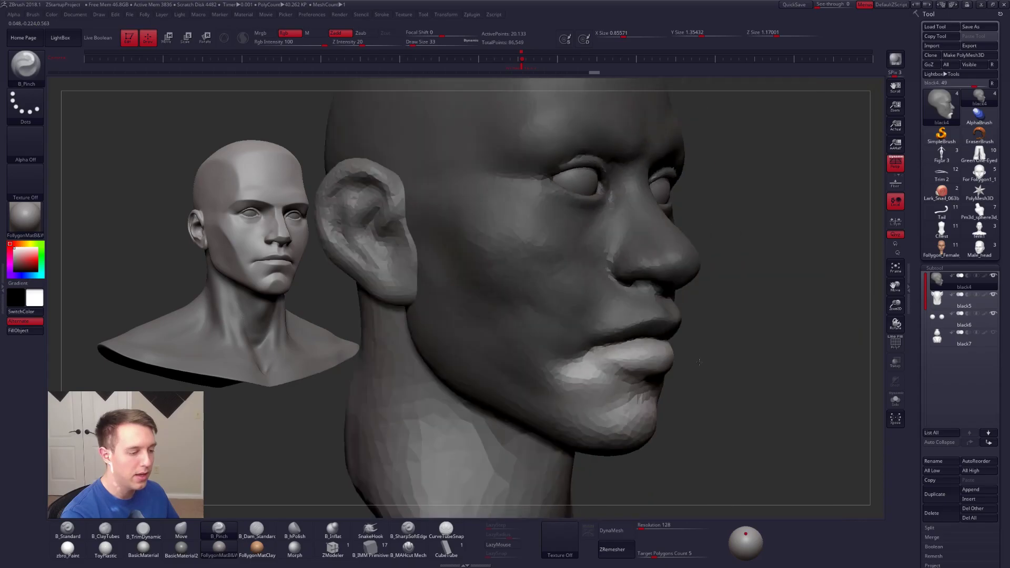
right_drag(641, 347, 697, 345)
ctrl+drag(705, 352, 717, 345)
right_drag(717, 346, 702, 315)
mouse_move(702, 364)
right_down()
mouse_move(690, 365)
mouse_move(702, 373)
right_up()
alt+right_drag(702, 374, 649, 337)
Step: Clear the mask, switch to the Move brush at draw size 170, and view the whole head from the front
key(space)
drag(661, 341, 667, 341)
right_drag(667, 340, 571, 342)
key(b)
key(m)
key(v)
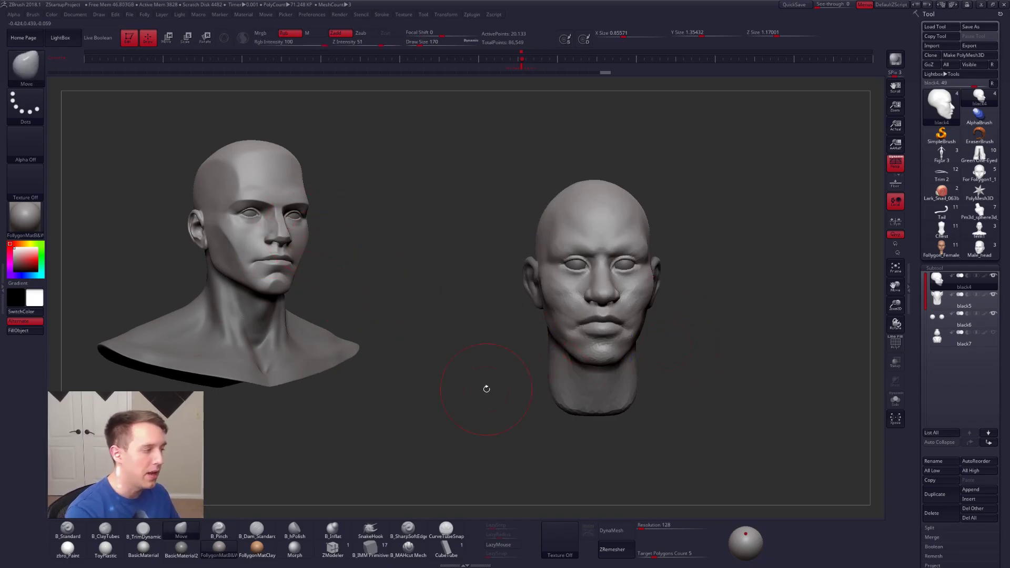
alt+right_drag(721, 413, 700, 409)
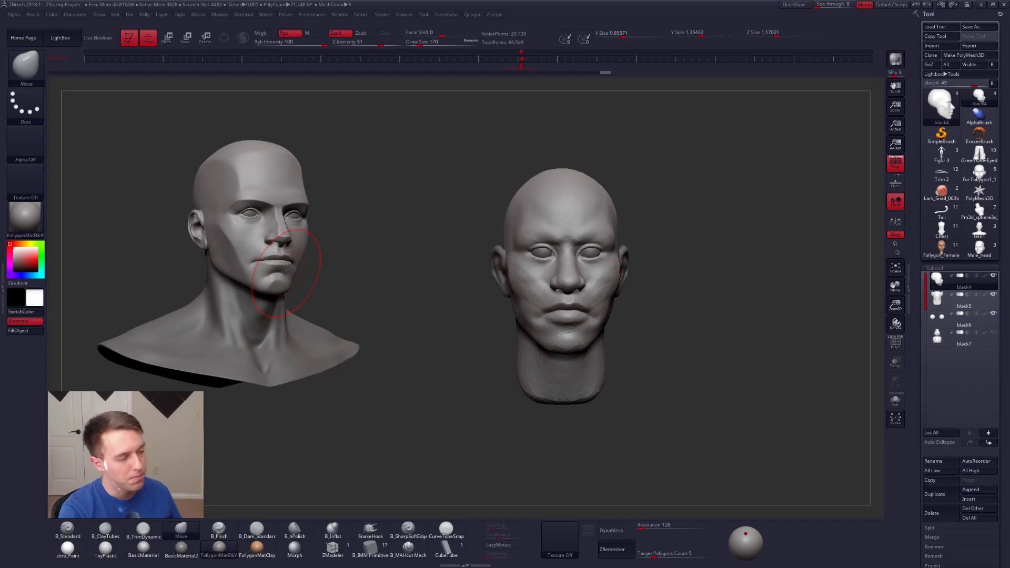
Step: Adjust the sides of the face from the front with the Move brush at draw size 121
mouse_move(596, 277)
right_down()
mouse_move(569, 275)
mouse_move(634, 272)
right_up()
key(space)
drag(652, 258, 647, 258)
mouse_move(661, 260)
alt+right_down()
mouse_move(617, 265)
mouse_move(641, 276)
alt+right_up()
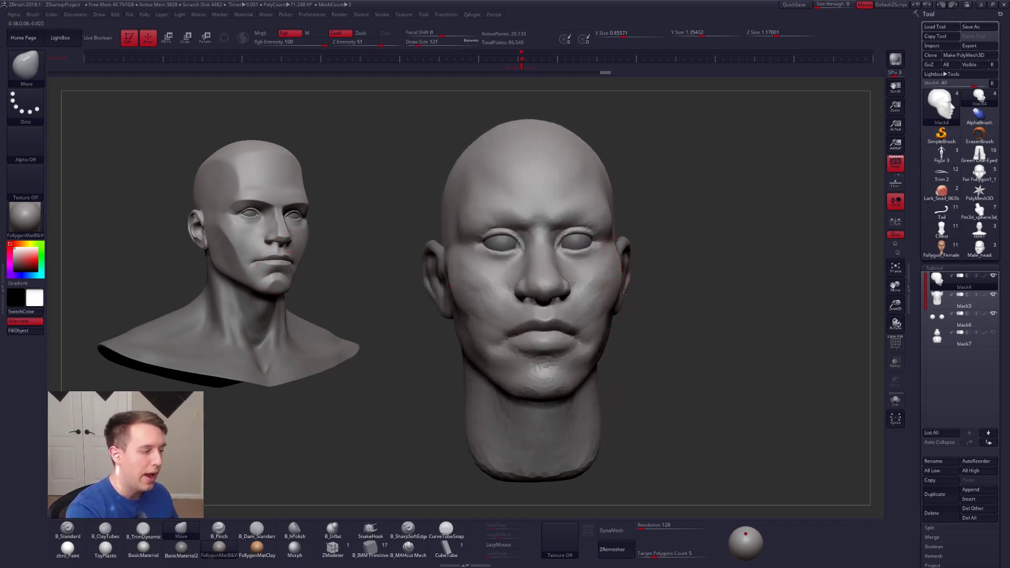
right_drag(572, 288, 617, 295)
Step: Sculpt the cheek and jaw planes with ClayTubes at draw size 96
key(b)
key(c)
key(t)
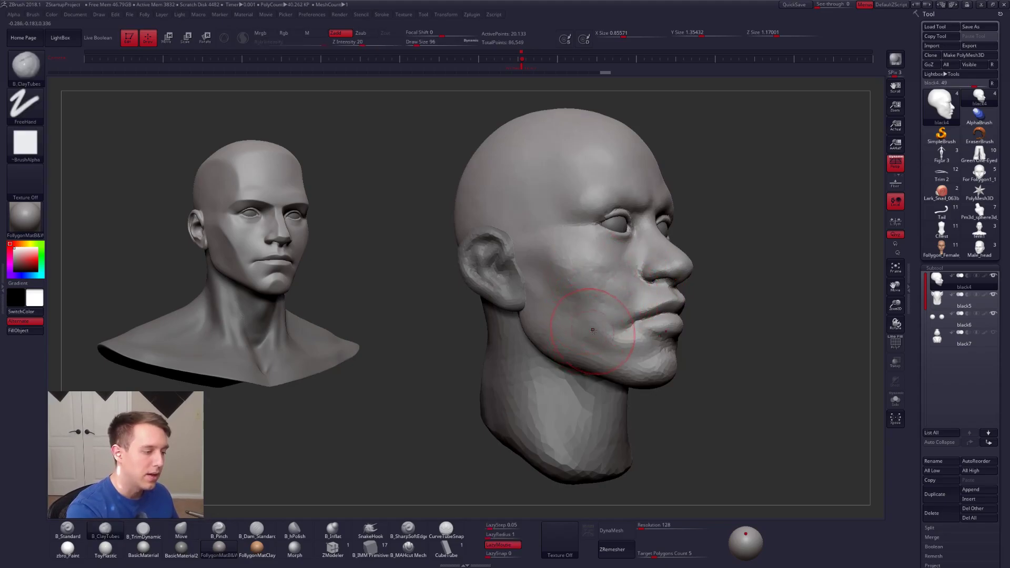
right_drag(558, 315, 584, 320)
right_drag(581, 354, 500, 352)
alt+right_drag(652, 349, 582, 350)
Step: Refine the lower cheek and jawline from several angles with ClayTubes at draw size 61
key(space)
drag(632, 317, 631, 317)
right_drag(729, 305, 686, 298)
alt+right_drag(686, 298, 626, 303)
key(space)
drag(625, 303, 627, 303)
right_drag(626, 303, 612, 305)
alt+right_drag(655, 336, 593, 348)
right_drag(655, 368, 593, 387)
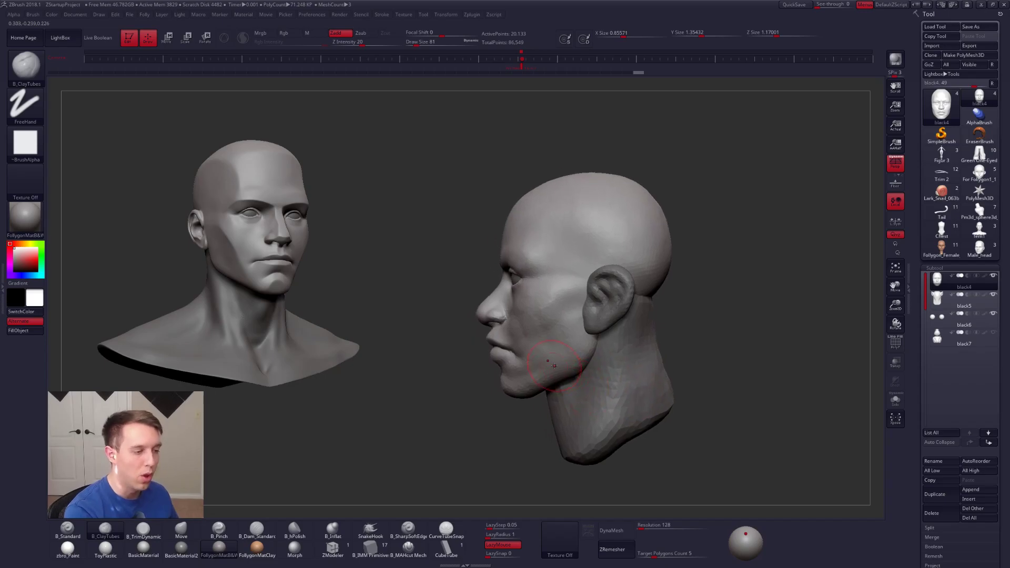
Step: Set the draw size to 160 and merge the black5 neck subtool down into the black4 face subtool
key(space)
drag(651, 310, 656, 311)
right_drag(624, 327, 653, 331)
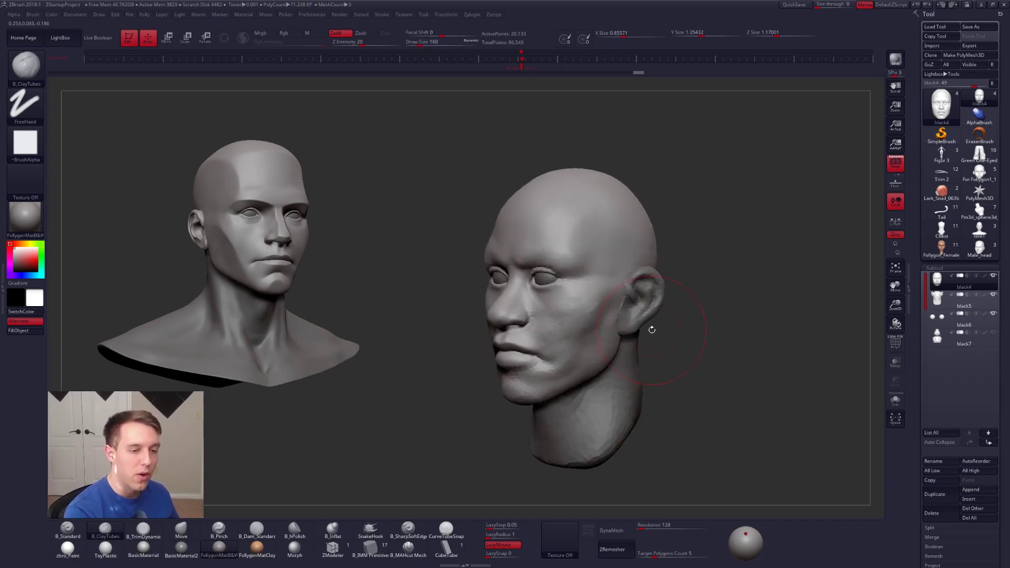
key(space)
click(800, 350)
click(774, 365)
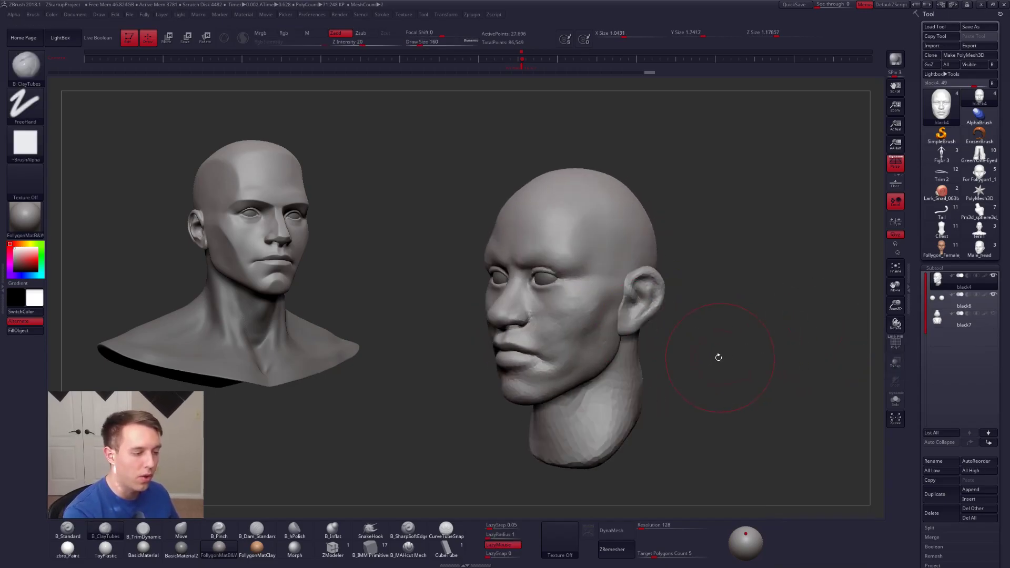
alt+right_drag(713, 377, 702, 336)
Step: DynaMesh the merged head and neck at resolution 336
click(643, 525)
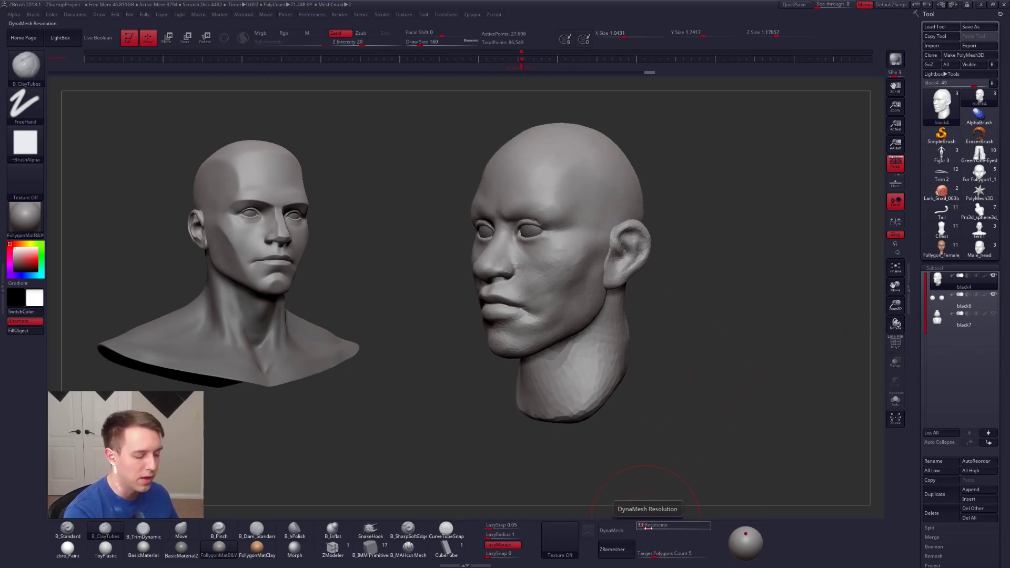
click(619, 531)
right_drag(602, 389, 564, 352)
Step: Refine the surface of the remeshed face with ClayTubes
key(space)
click(596, 297)
shift+drag(639, 261, 631, 315)
right_drag(653, 316, 600, 297)
shift+drag(628, 252, 692, 251)
Step: Flatten the planes of the cheek with the TrimDynamic brush
key(space)
click(643, 267)
key(3)
mouse_move(617, 256)
mouse_down()
mouse_move(689, 254)
mouse_move(617, 280)
mouse_up()
mouse_move(581, 282)
right_down()
mouse_move(620, 288)
mouse_move(604, 296)
mouse_move(615, 287)
right_up()
Step: Rework the cheek, mouth surroundings and jaw of the remeshed head with ClayTubes
key(2)
mouse_move(607, 272)
mouse_down()
mouse_move(593, 333)
mouse_move(606, 376)
mouse_up()
mouse_move(605, 305)
shift+mouse_down()
mouse_move(590, 318)
mouse_move(593, 310)
shift+mouse_up()
drag(594, 315, 594, 341)
right_drag(599, 337, 566, 328)
right_drag(634, 319, 647, 316)
mouse_move(653, 297)
shift+mouse_down()
mouse_move(655, 328)
mouse_move(657, 311)
shift+mouse_up()
right_drag(682, 305, 733, 300)
Step: Resize the ClayTubes brush and blend the lower face and jaw into the neck
key(s)
key(s)
drag(630, 343, 587, 360)
right_drag(586, 365, 617, 380)
drag(589, 387, 588, 399)
mouse_move(644, 391)
right_down()
mouse_move(707, 404)
mouse_move(669, 403)
right_up()
key(s)
drag(633, 354, 631, 355)
mouse_move(649, 337)
right_down()
mouse_move(618, 342)
mouse_move(613, 368)
right_up()
Step: Adjust the lower face with the Move brush and clear the male head reference from the canvas
key(b)
key(m)
key(v)
drag(600, 336, 599, 332)
mouse_move(605, 339)
right_down()
mouse_move(638, 363)
mouse_move(626, 306)
mouse_move(642, 334)
mouse_move(612, 310)
right_up()
key(ctrl+n)
Step: Resize the Move brush and adjust the outline of the side of the head
key(space)
drag(646, 255, 652, 255)
alt+right_drag(654, 268, 638, 315)
key(space)
drag(585, 198, 591, 197)
drag(598, 221, 593, 217)
key(ctrl+z)
Step: Adjust the side of the face with the Move brush at draw size 140
key(space)
drag(660, 299, 656, 299)
mouse_move(591, 322)
right_down()
mouse_move(649, 343)
mouse_move(656, 336)
right_up()
alt+right_drag(656, 335, 644, 307)
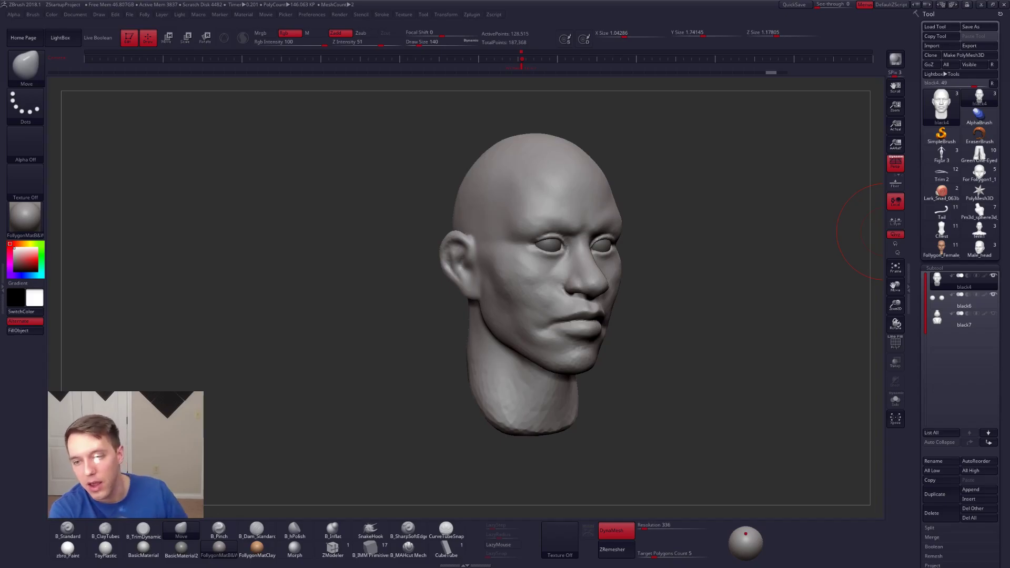
Step: Set the Move brush's draw size to 33 and examine the head from the front and in three-quarter view
shift+drag(733, 214, 701, 257)
key(ctrl+shift+f)
key(ctrl+shift+f)
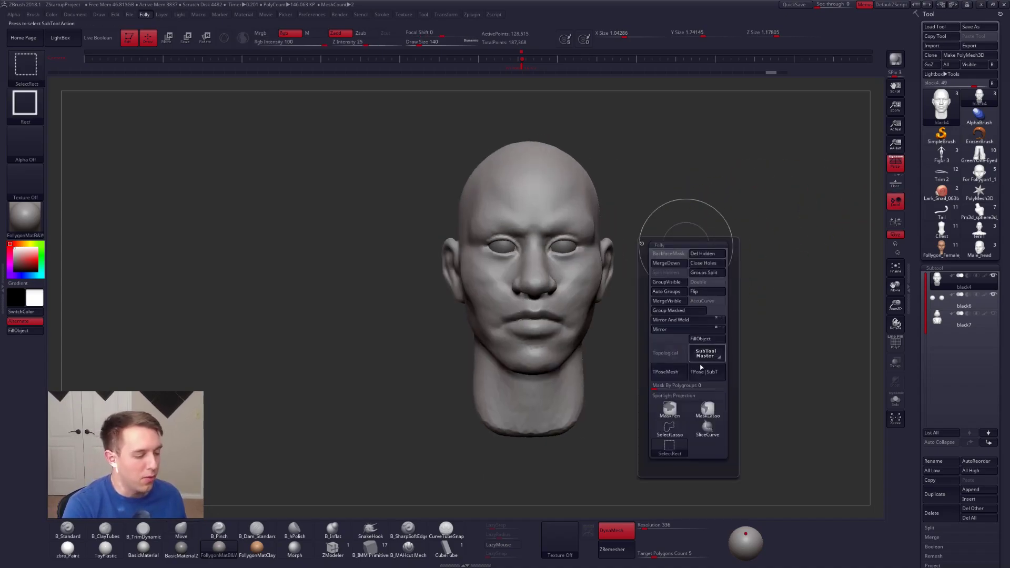
key(space)
mouse_move(654, 204)
mouse_down()
mouse_move(635, 226)
mouse_move(684, 252)
mouse_up()
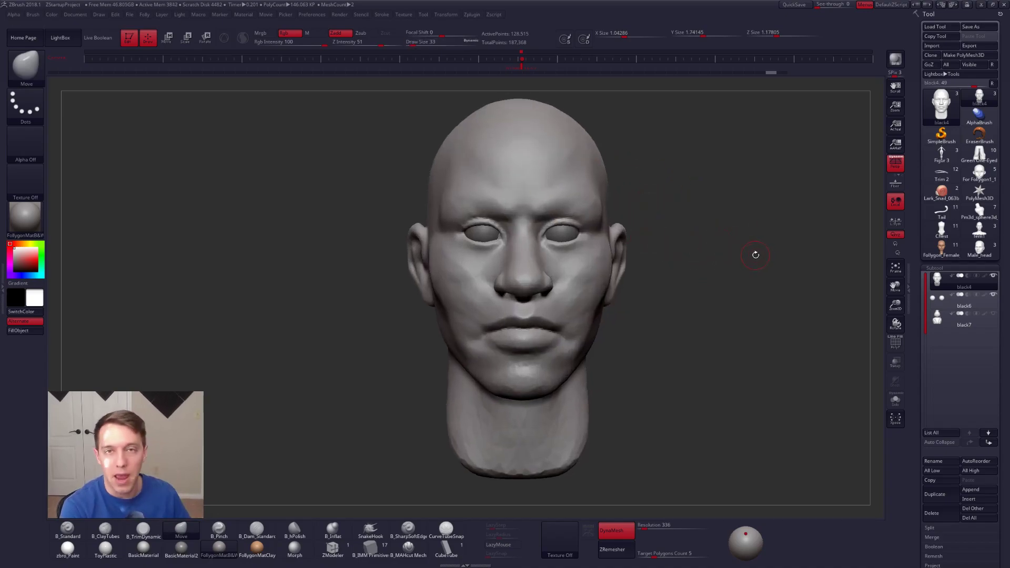
drag(697, 257, 738, 257)
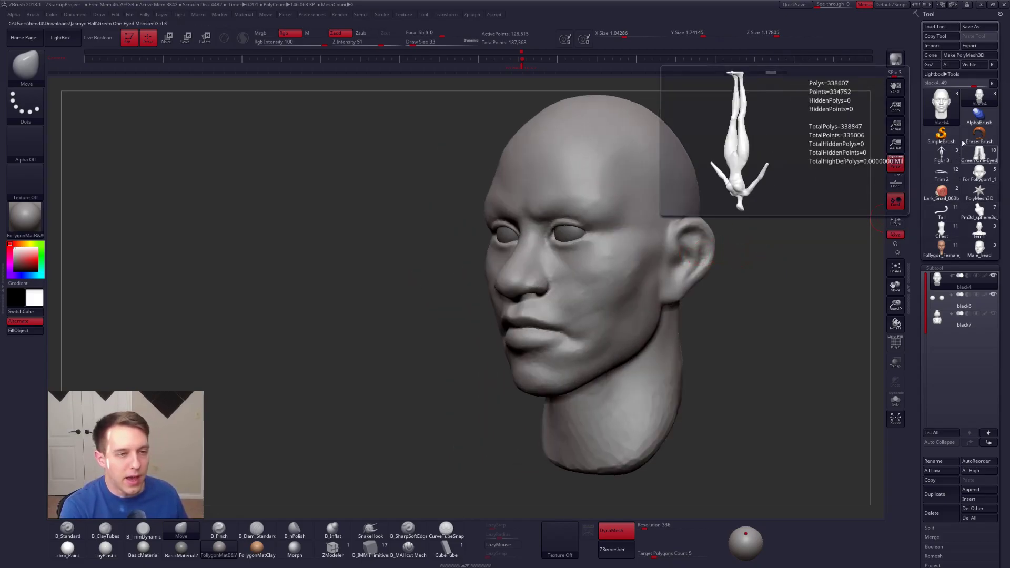
Step: Load the Figure 3 model, position it beside the empty canvas area, and snapshot it onto the canvas
click(942, 154)
mouse_move(684, 237)
mouse_down()
mouse_move(647, 221)
mouse_move(661, 208)
mouse_move(699, 272)
mouse_move(713, 225)
mouse_move(487, 262)
mouse_move(505, 259)
mouse_move(431, 247)
mouse_move(353, 218)
mouse_up()
key(shift+s)
Step: Load the Green One-Eyed Monster Girl outfit and place it scaled down beside the standing figure
click(976, 155)
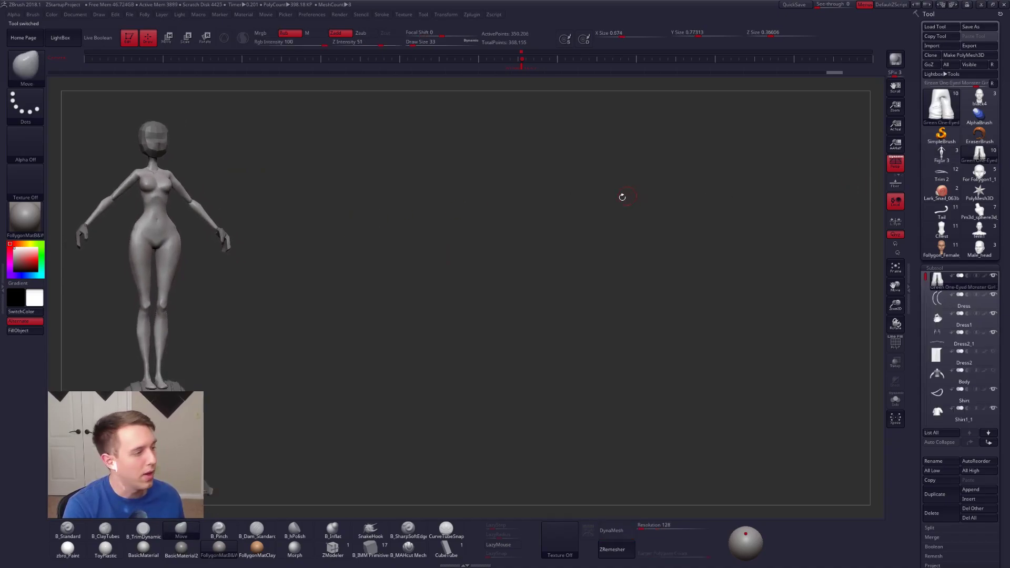
alt+drag(477, 275, 493, 153)
drag(461, 194, 434, 155)
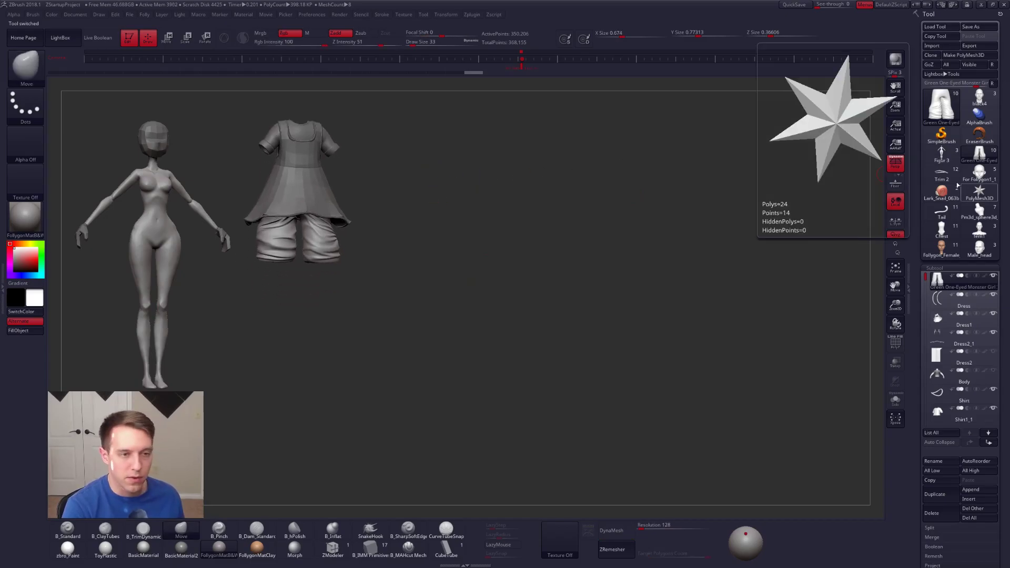
Step: Load the Trim 2 shoe model, frame it, and place it in side view at small scale beside the outfit
click(941, 173)
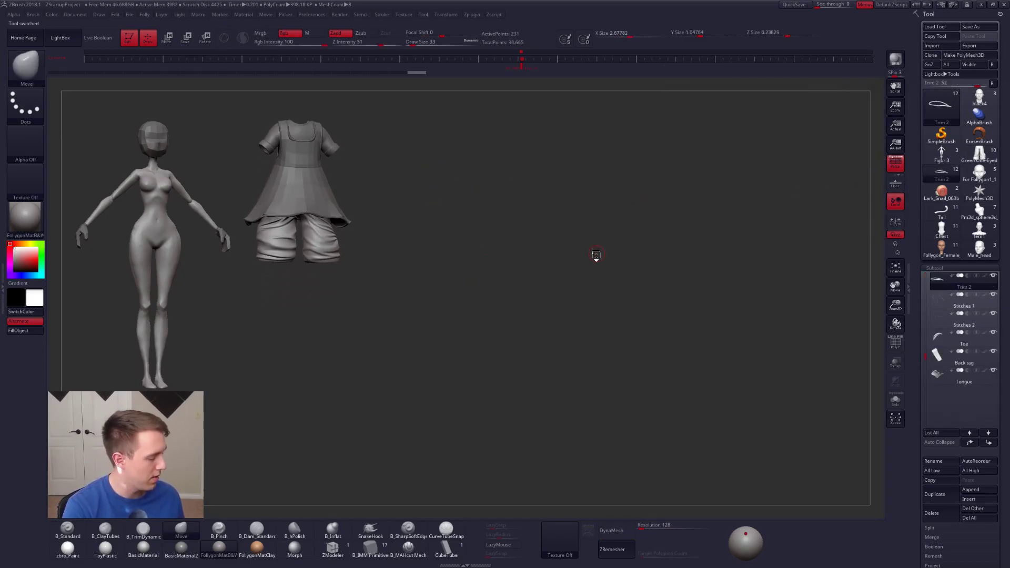
key(f)
key(f)
alt+drag(670, 239, 683, 216)
alt+drag(611, 237, 574, 285)
alt+drag(542, 265, 460, 174)
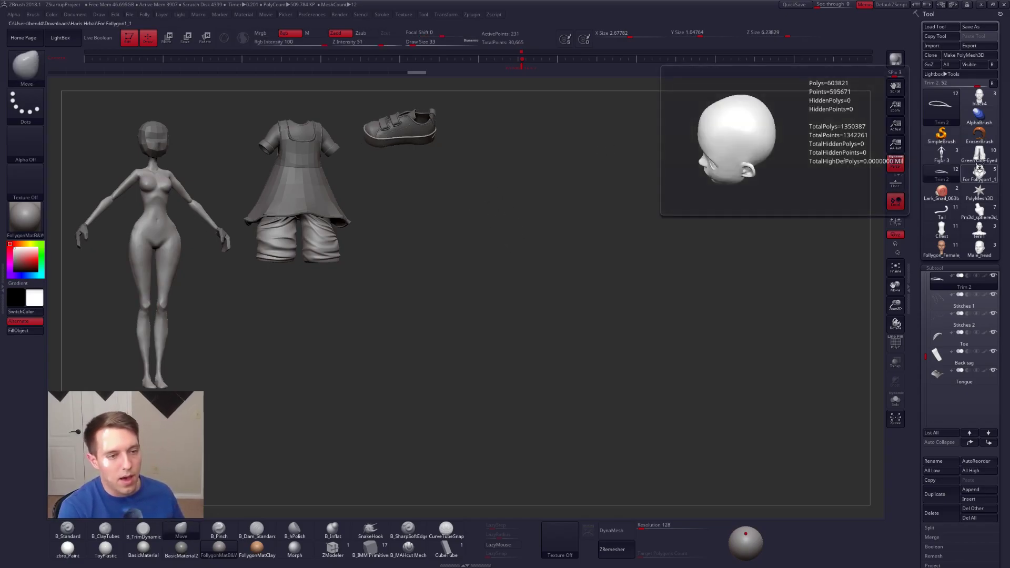
Step: Load the For Follygon1_1 head, show all its subtools including the hair, and place it small beneath the shoe
click(978, 170)
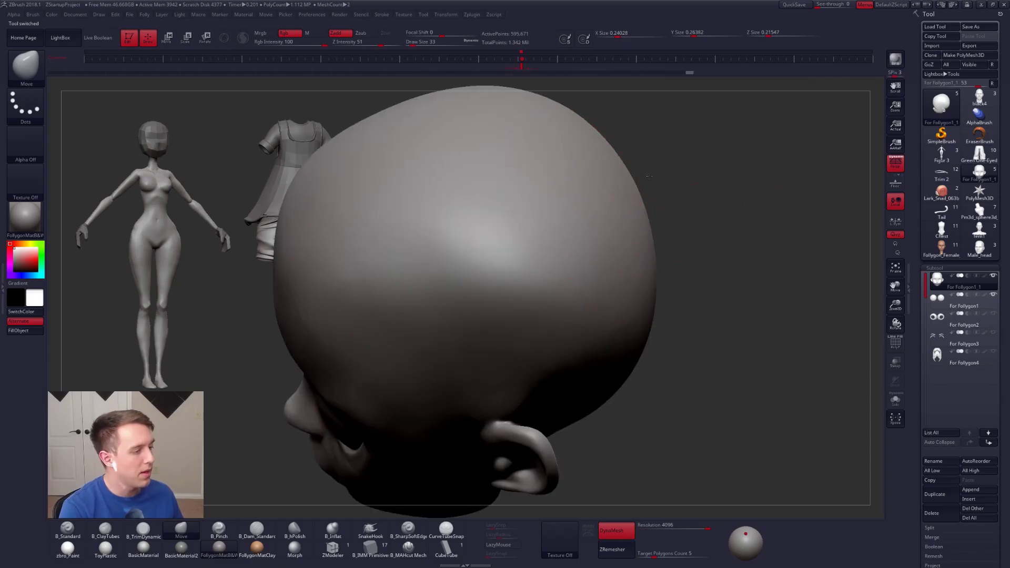
mouse_move(502, 258)
right_down()
mouse_move(429, 281)
mouse_move(535, 280)
mouse_move(563, 248)
mouse_move(635, 240)
right_up()
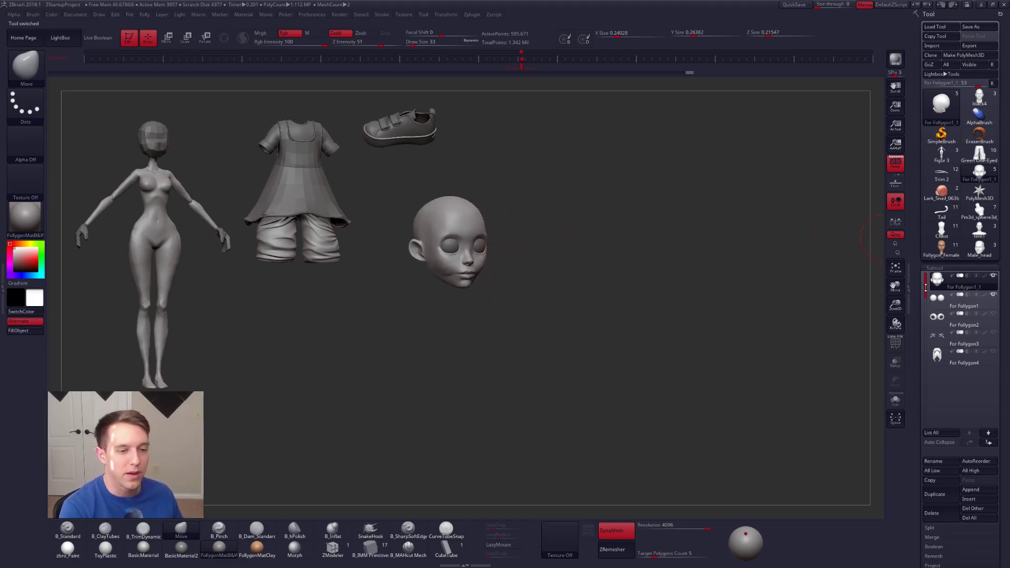
shift+click(993, 276)
drag(700, 253, 522, 202)
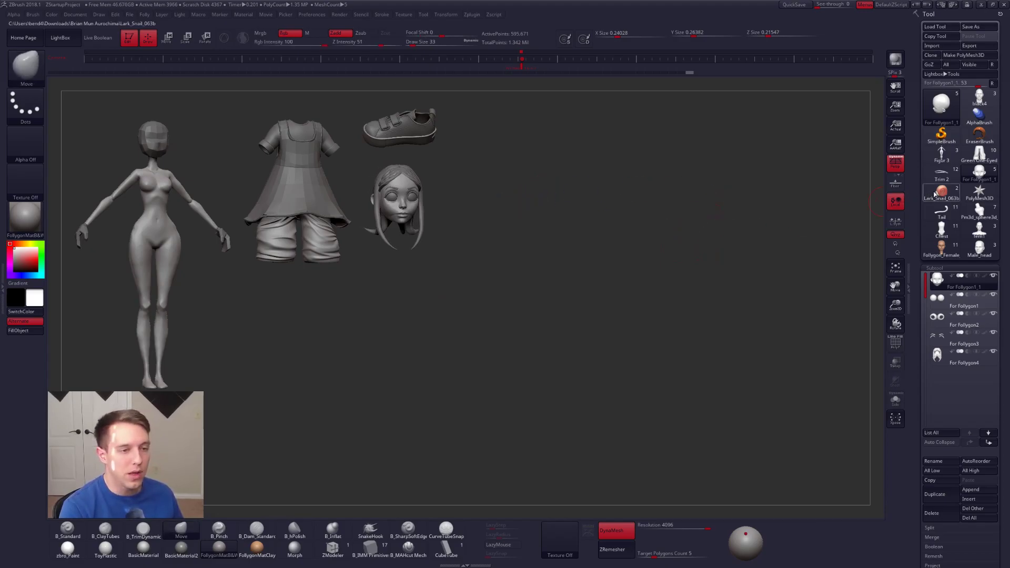
Step: Load the Lark_Snail_063b model and place it in side view beside the shoe and the long-haired head
click(934, 195)
drag(667, 214, 552, 131)
drag(668, 294, 571, 302)
alt+drag(581, 363, 553, 217)
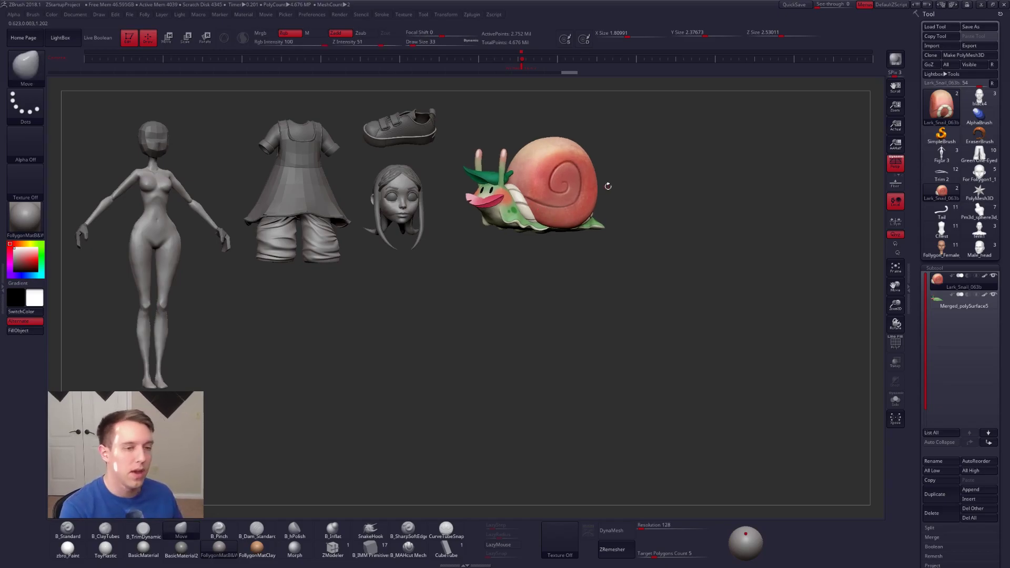
Step: Load the Tail model, select the cat's head subtool, and place the seated cat beside the snail
click(958, 208)
drag(691, 185, 764, 243)
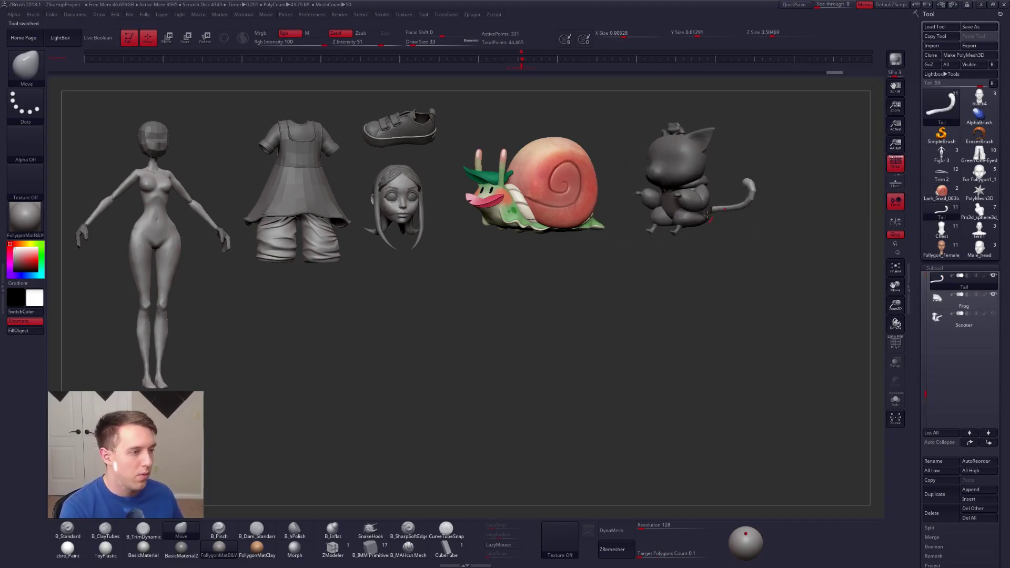
alt+click(682, 153)
mouse_move(682, 151)
ctrl+right_down()
mouse_move(676, 168)
mouse_move(710, 189)
ctrl+right_up()
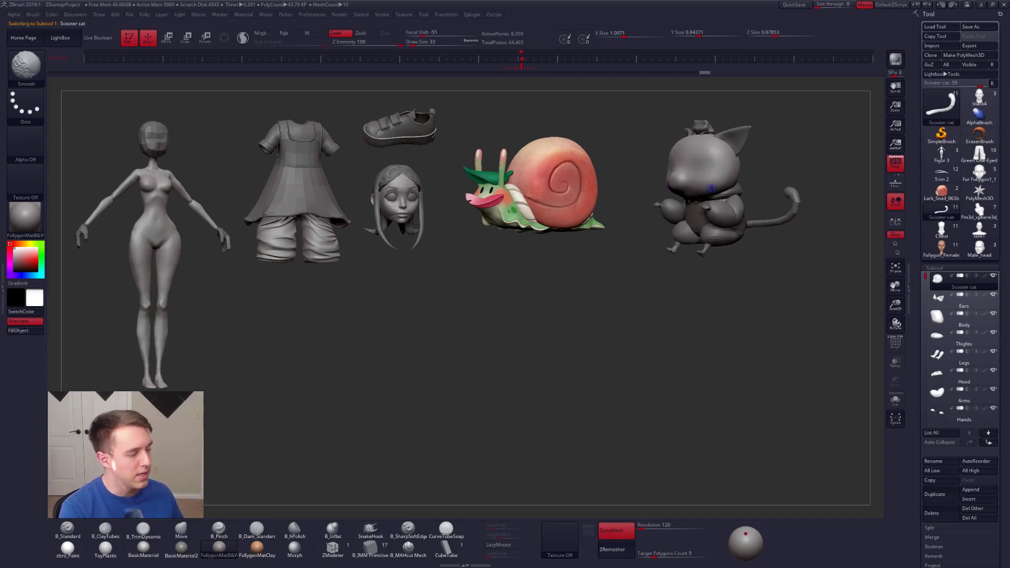
Step: Switch past the Pm3d_sphere3d model to the Chest model and place the pointy-eared figure below the outfit
click(977, 210)
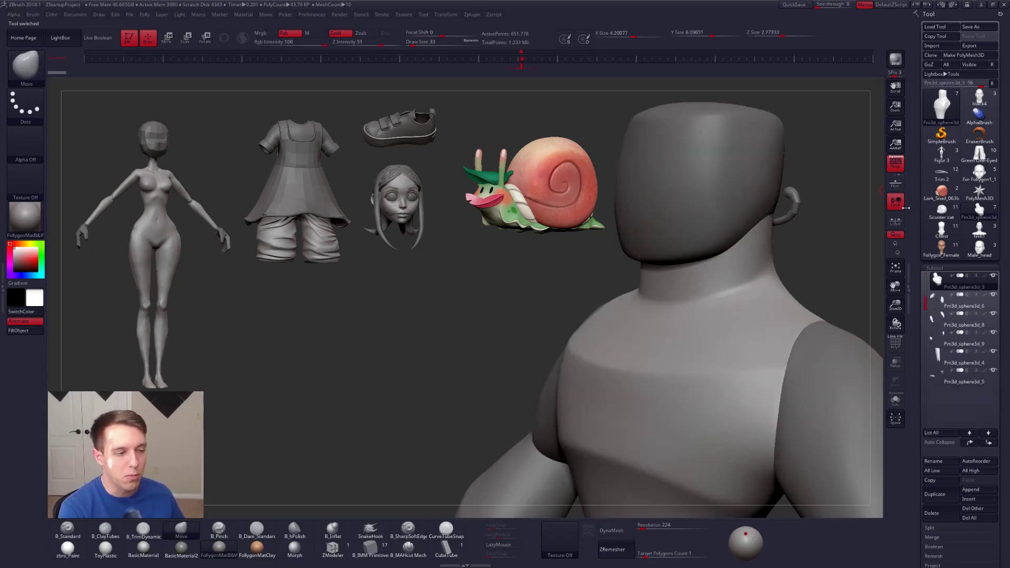
click(942, 227)
alt+right_drag(781, 236, 339, 356)
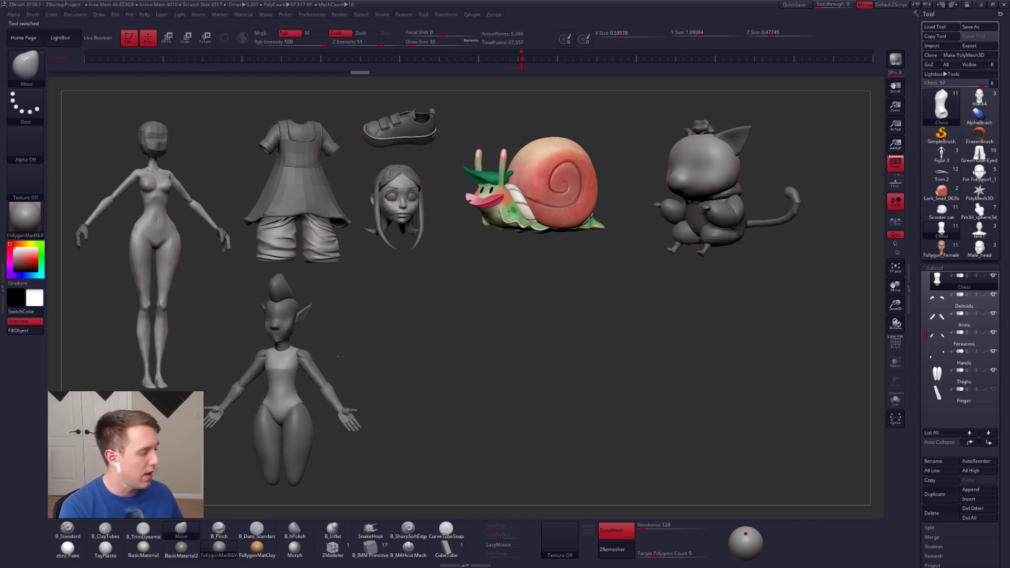
Step: Load the fem1 bust, place it beside the pointy-eared figure, show its hat subtool, and adjust its viewing angle
click(979, 229)
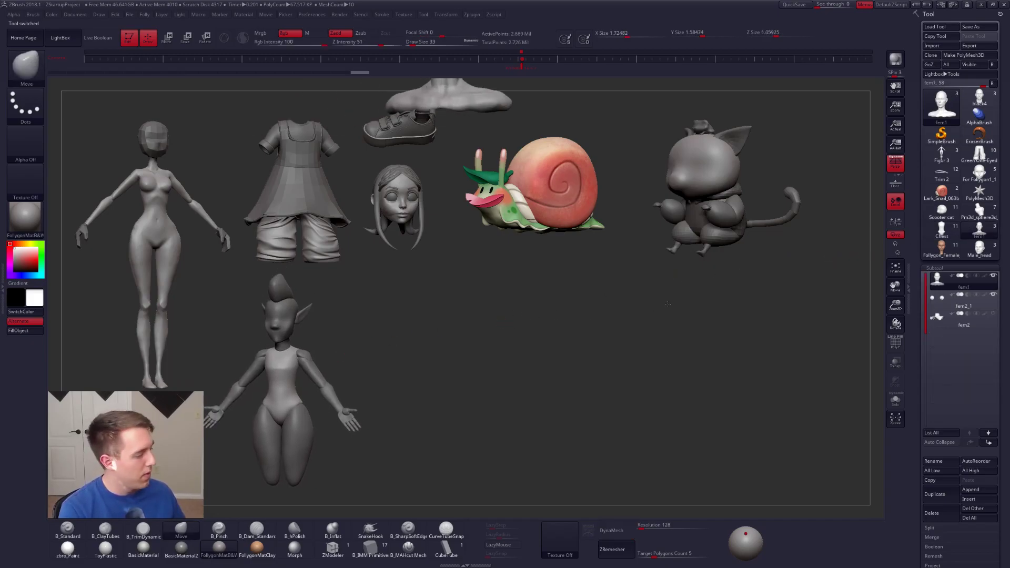
alt+right_drag(480, 120, 564, 368)
mouse_move(945, 281)
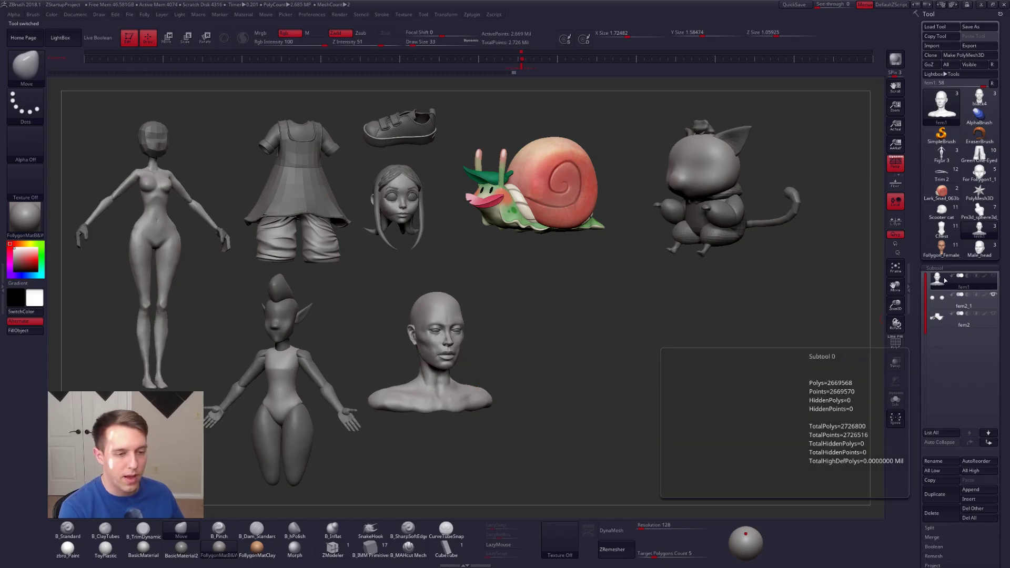
click(994, 314)
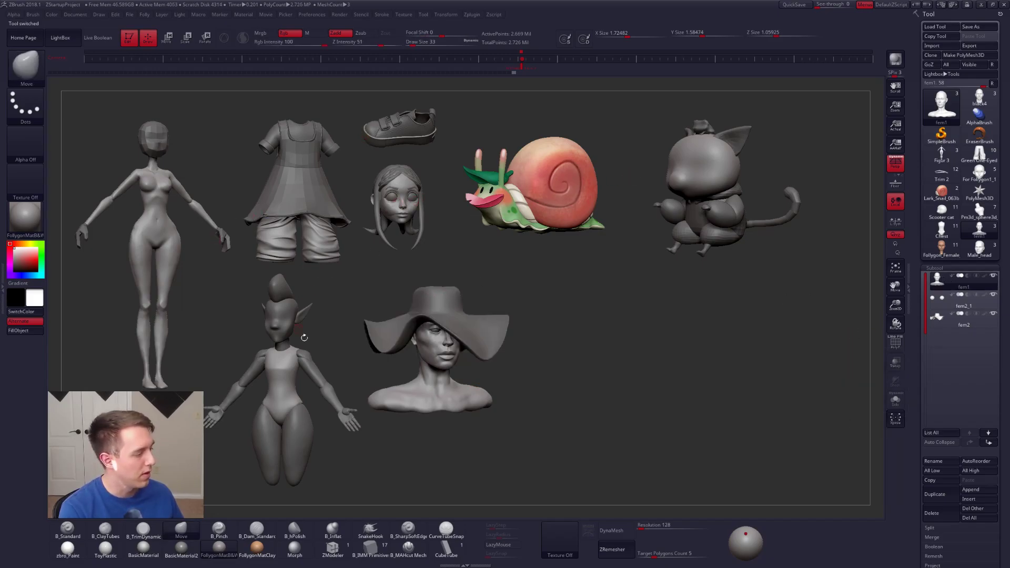
mouse_move(538, 354)
alt+right_down()
mouse_move(546, 359)
mouse_move(530, 359)
alt+right_up()
Step: Load the Male_head bust and place it at matching scale beside the bust wearing the hat
mouse_move(936, 256)
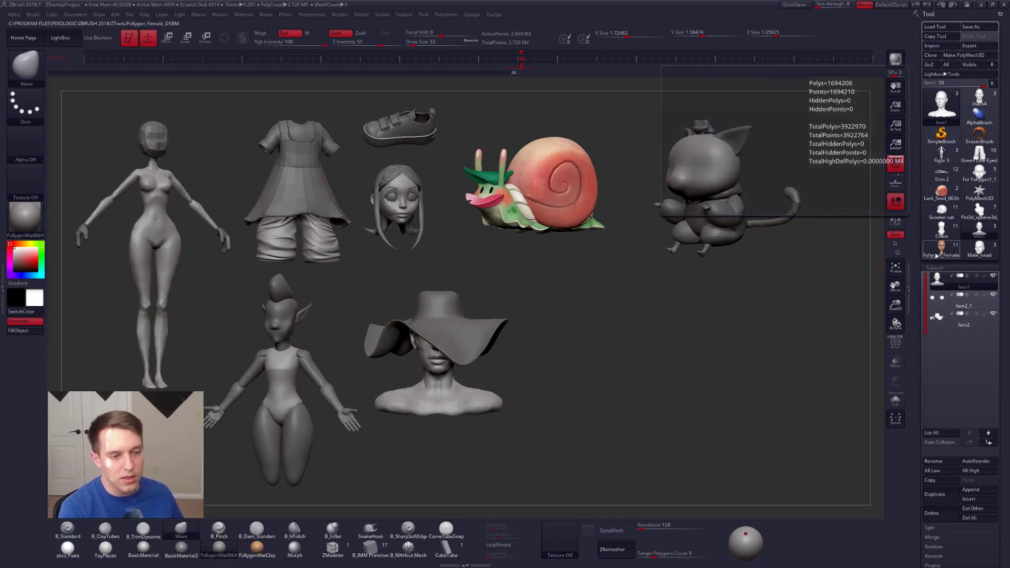
click(979, 247)
ctrl+right_drag(630, 344, 528, 315)
mouse_move(529, 315)
alt+right_down()
mouse_move(553, 336)
mouse_move(676, 338)
mouse_move(648, 342)
alt+right_up()
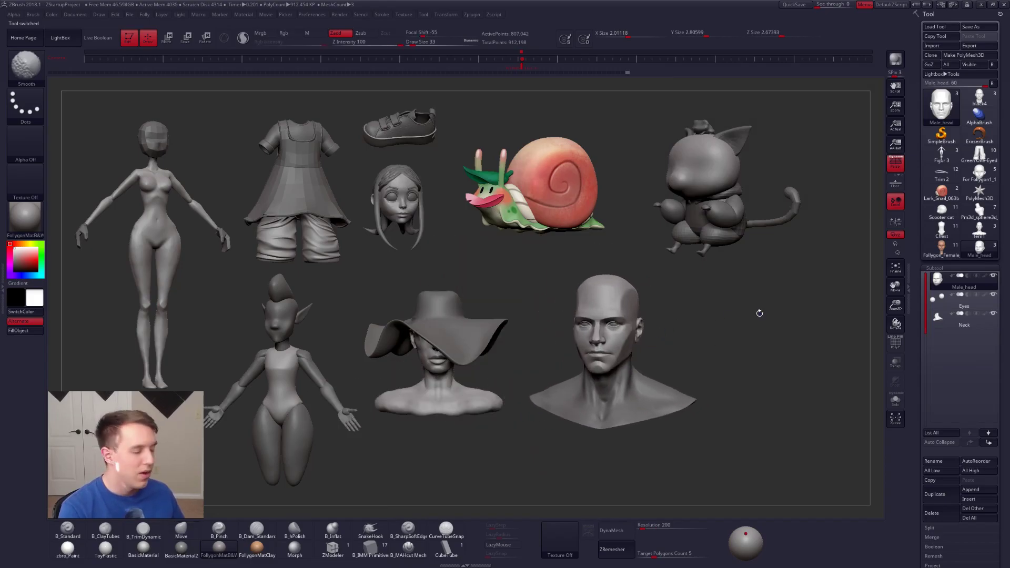
Step: Load the black4 head, frame it, and place it at small scale beside the male head bust
click(979, 98)
key(f)
right_drag(581, 311, 770, 328)
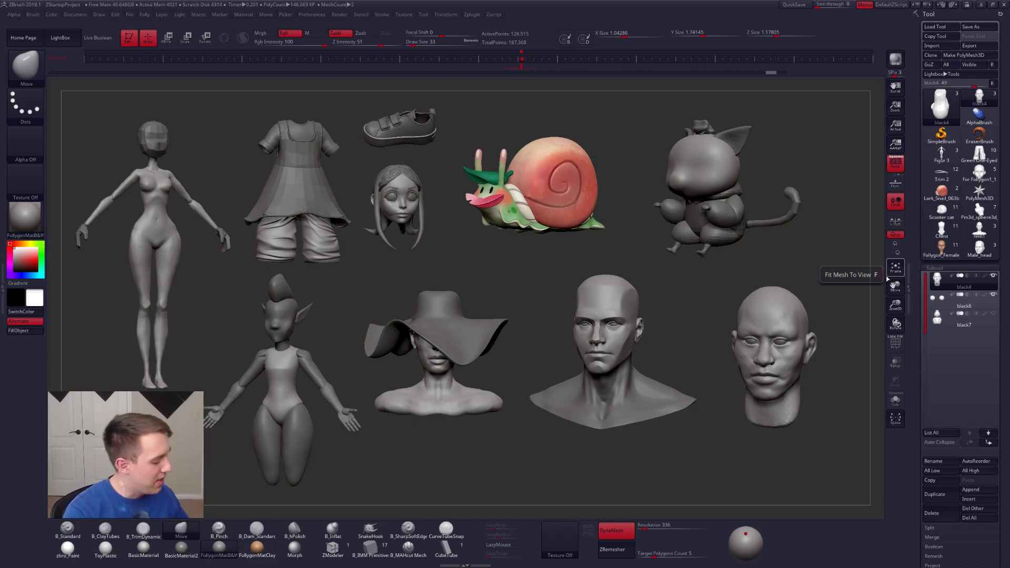
Step: Switch to Chrome, browse the products on the Follygon Gumroad page, and return to ZBrush
key(alt+Tab)
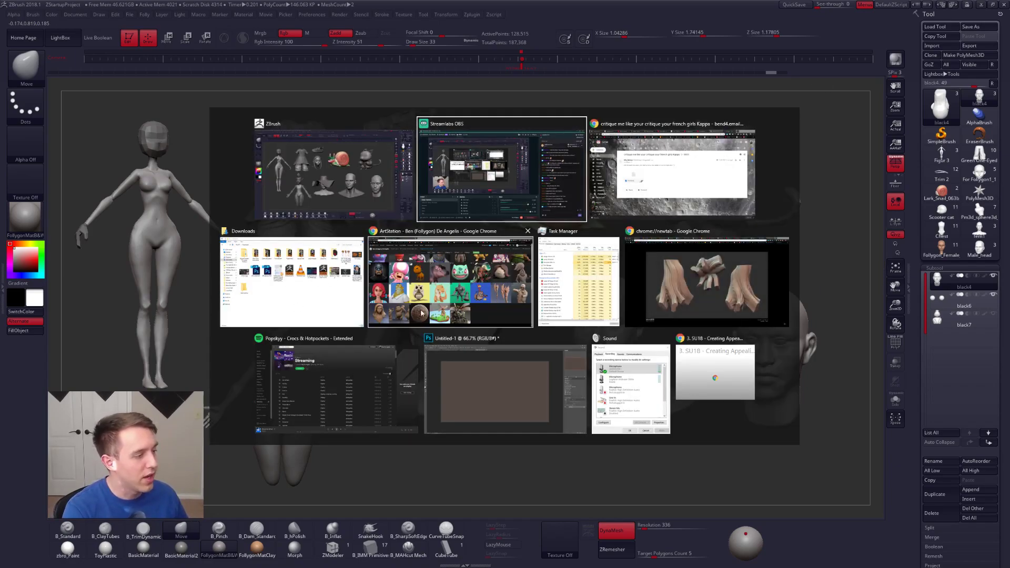
click(403, 317)
key(ctrl+Tab)
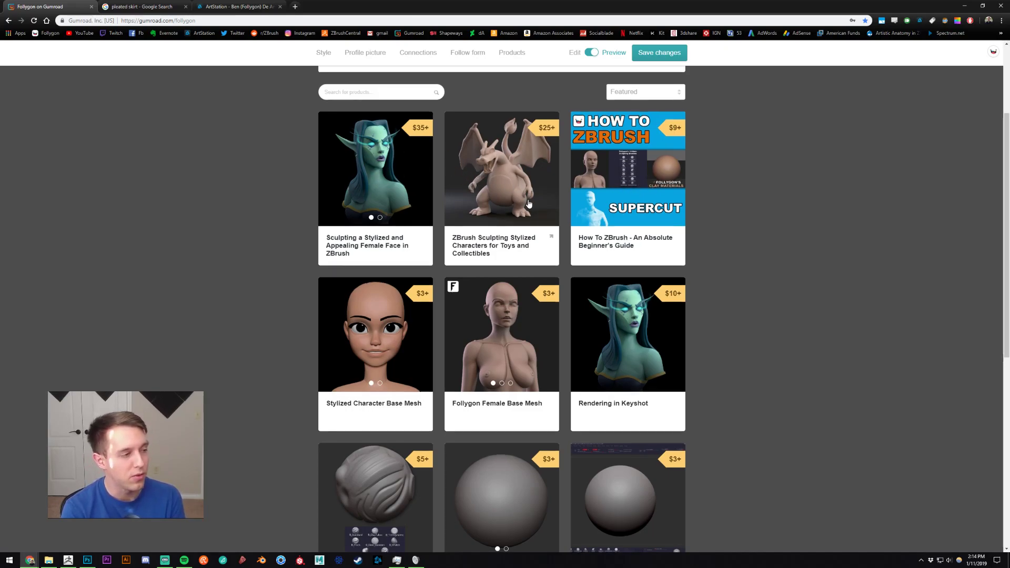
scroll(703, 238, down, 3)
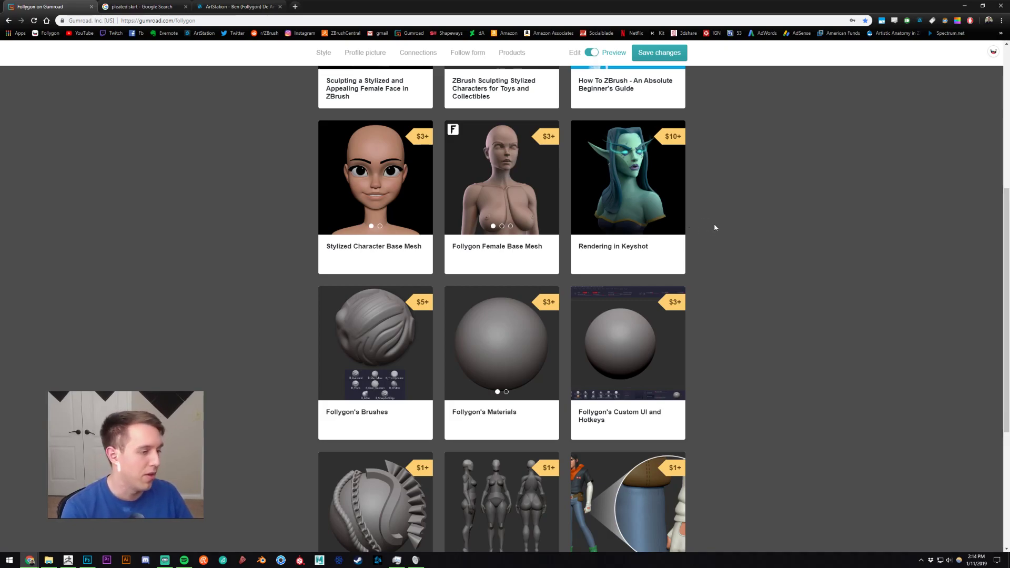
scroll(759, 216, up, 2)
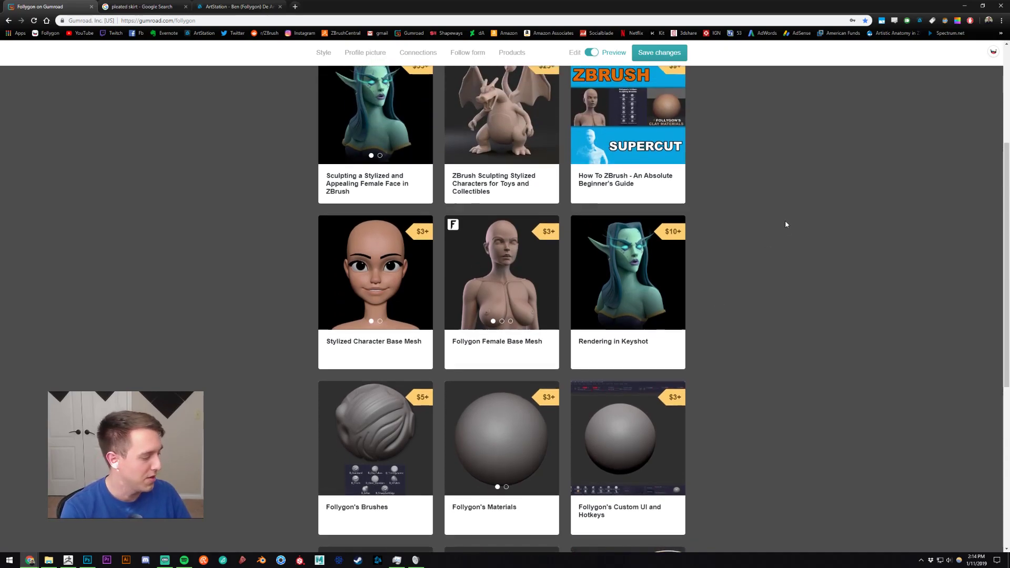
click(68, 560)
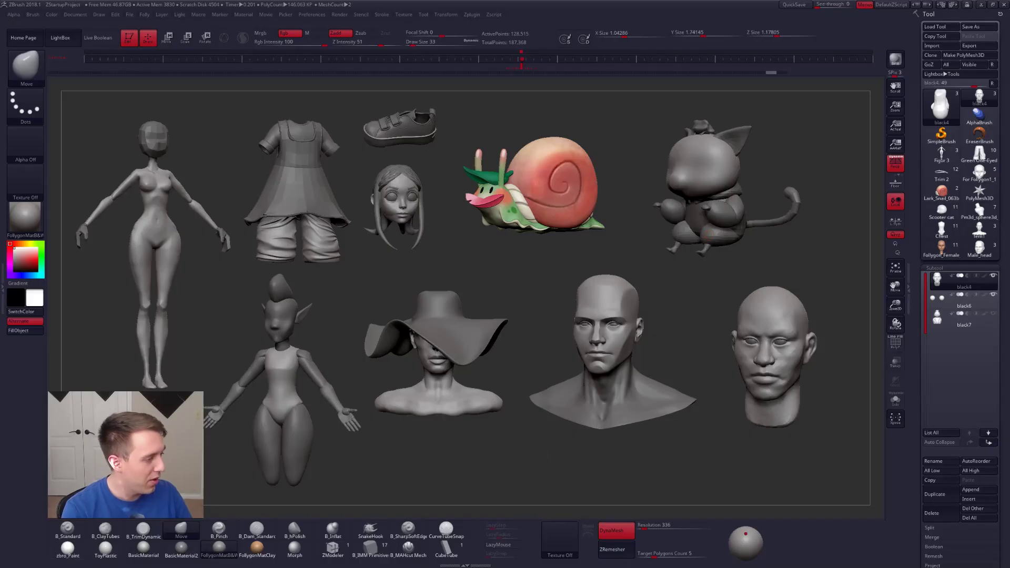